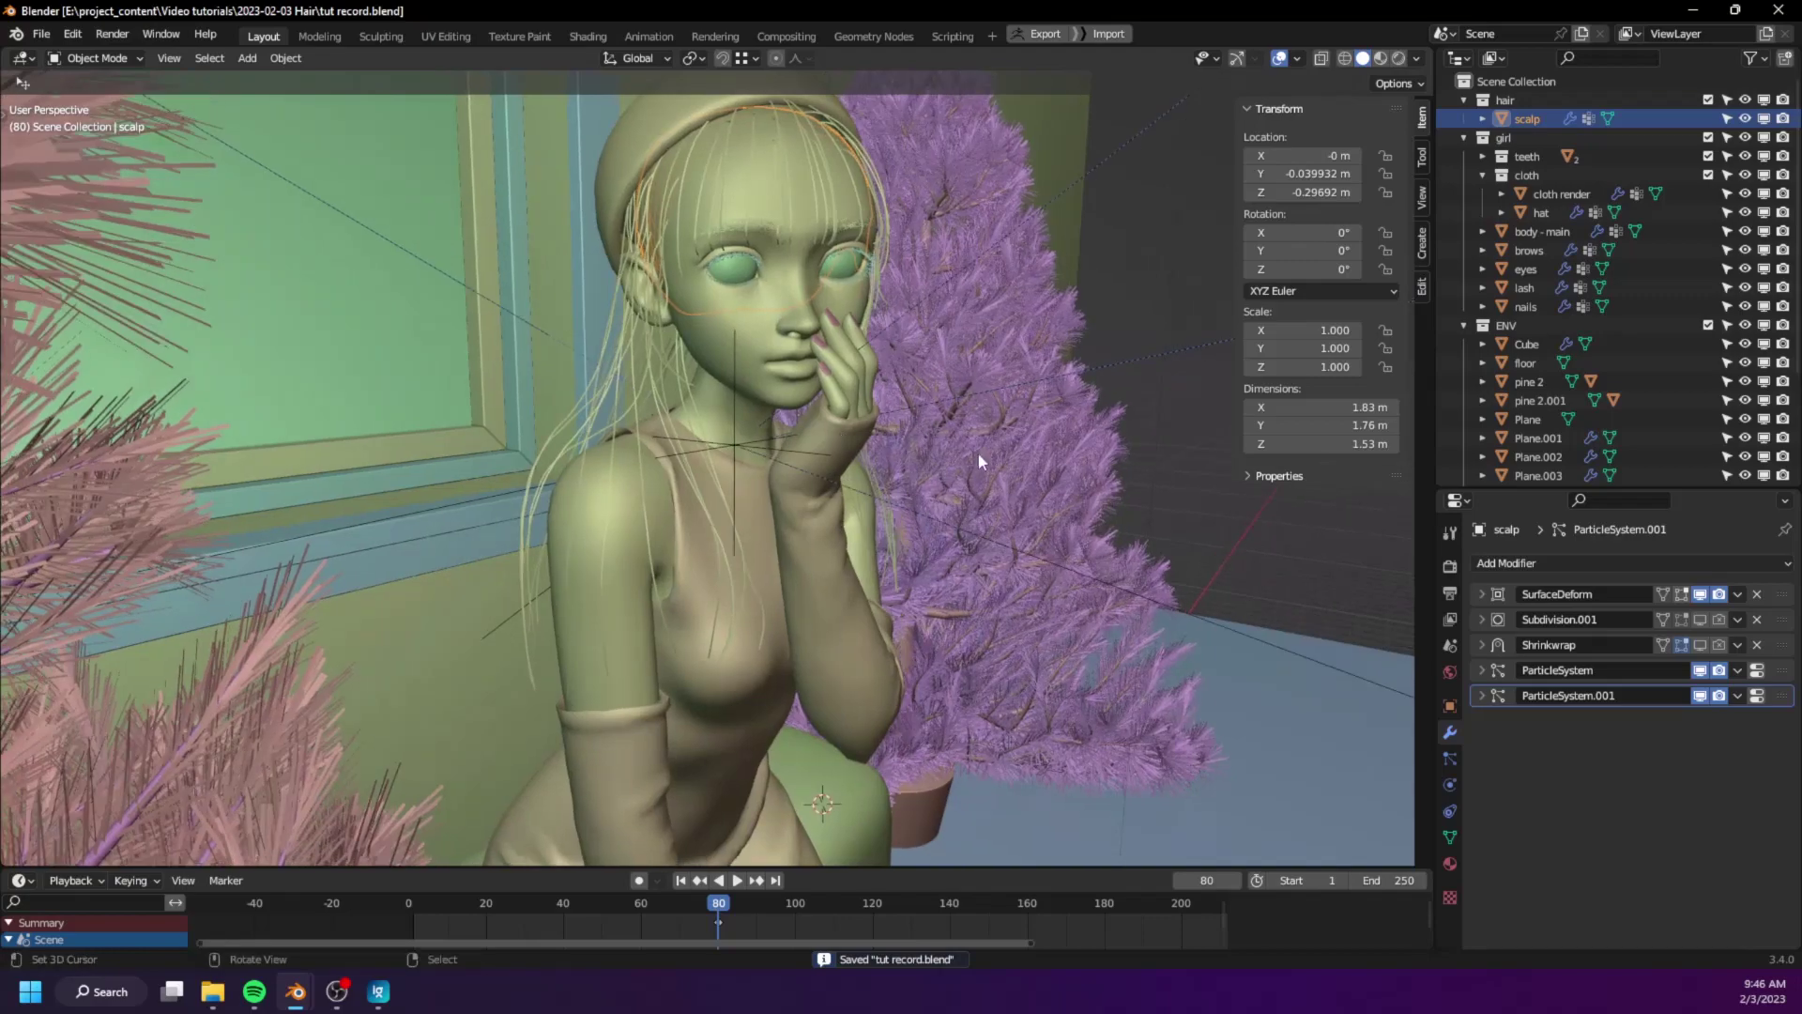
- Collapse the collection hierarchy and hide the ENV and light collections in the viewport
key("shift+a")
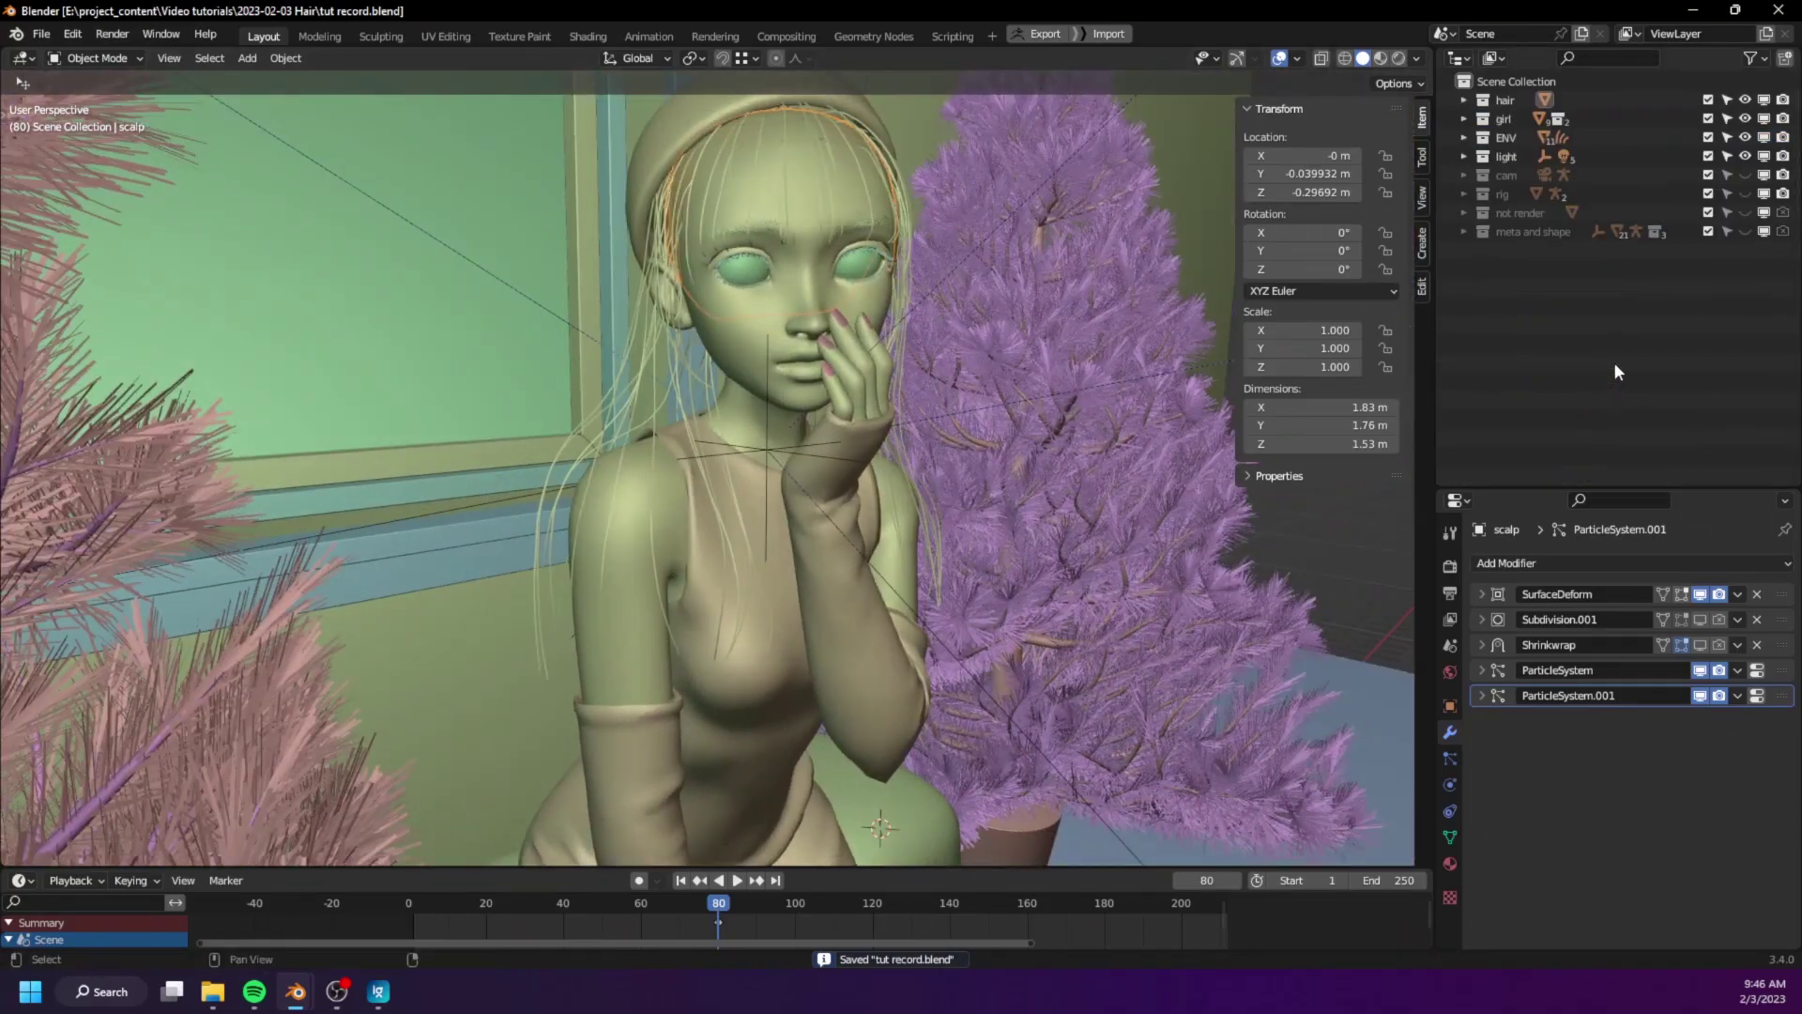
left_click(1745, 138)
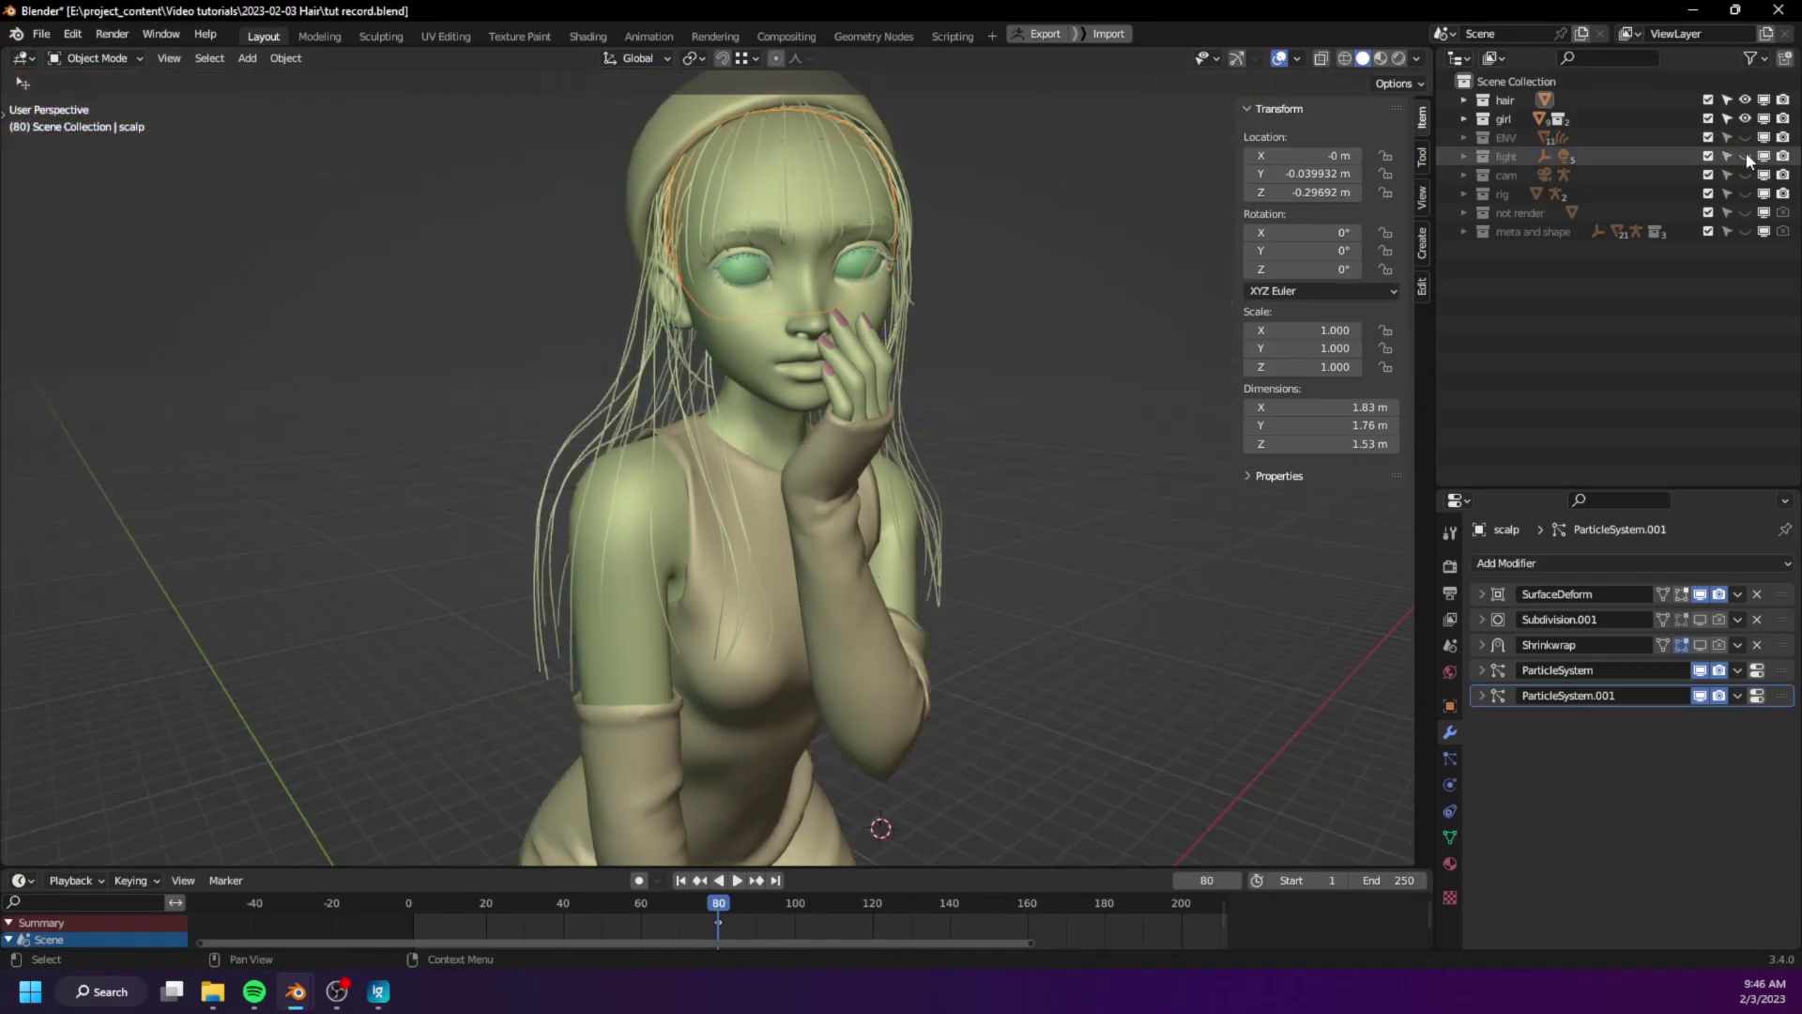
left_click(1745, 156)
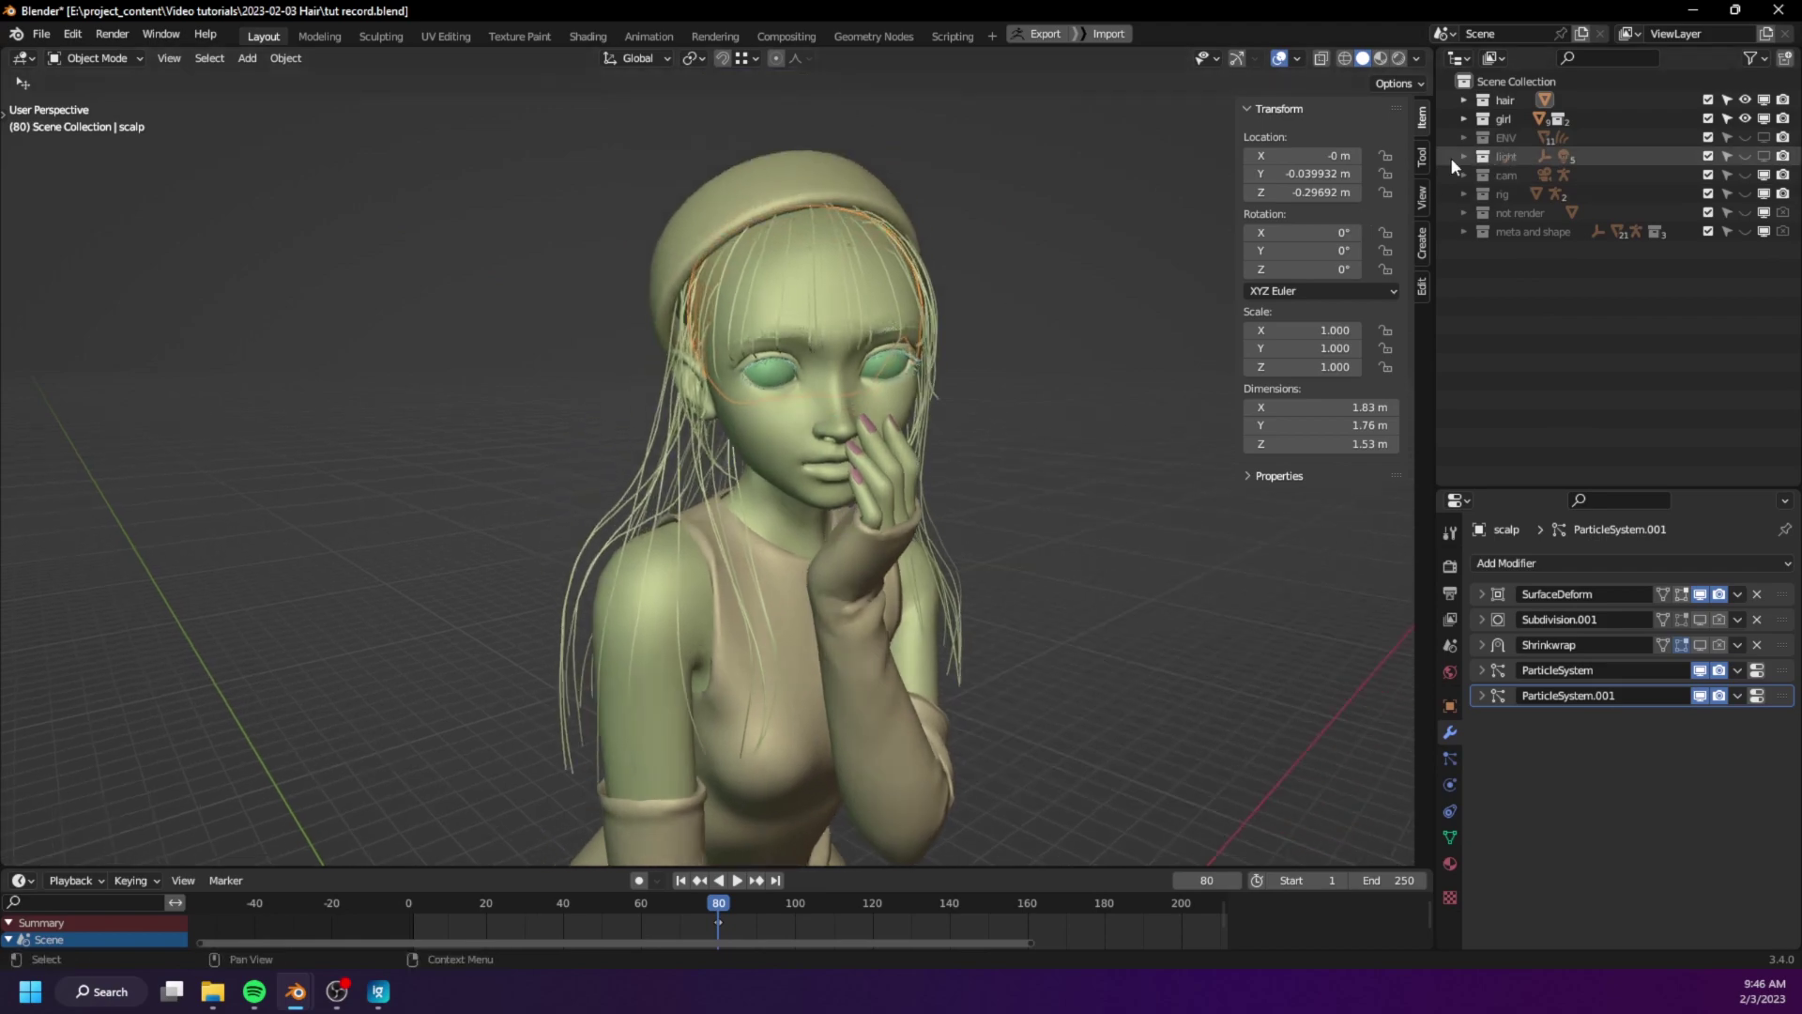
- Isolate the scalp object in local view
middle_click_drag(751, 441, 678, 440)
key("KP_Divide")
middle_click_drag(842, 570, 764, 503)
scroll(785, 579, "up", 3)
middle_click_drag(785, 579, 769, 442)
- Examine the scalp's vertex group weights in Weight Paint mode
key("ctrl+Tab")
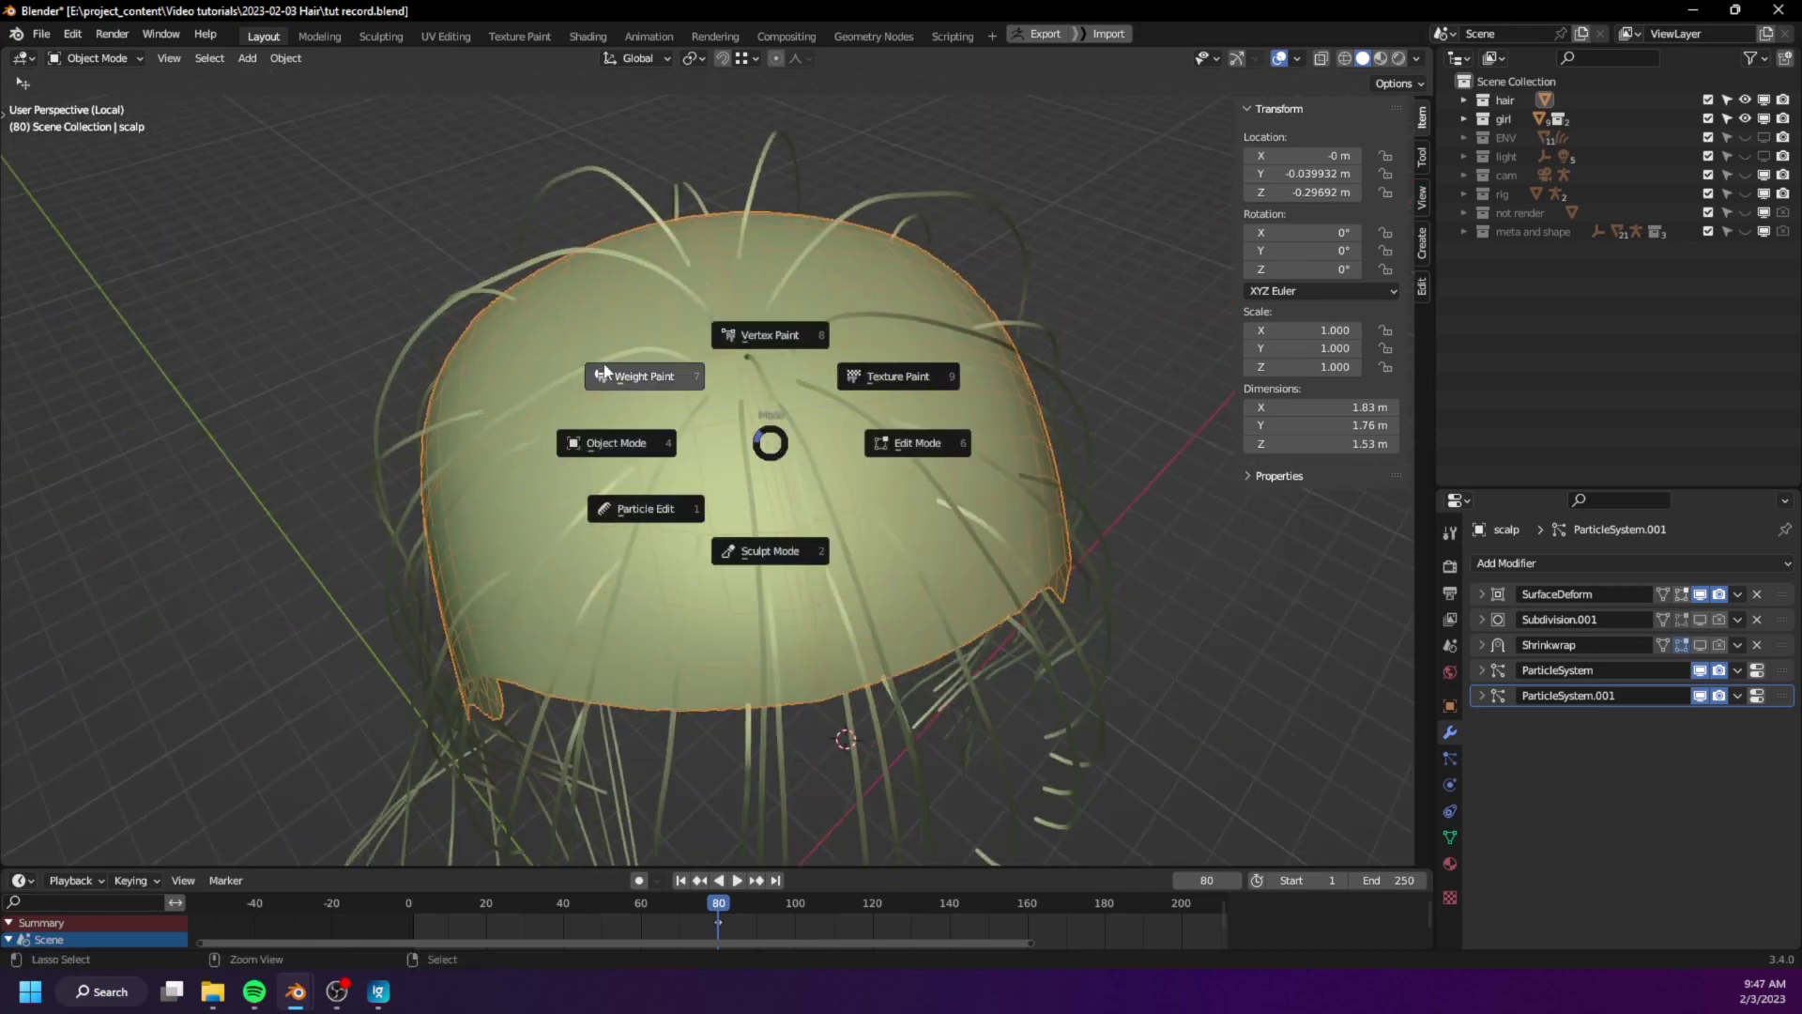
left_click(604, 371)
mouse_move(657, 395)
middle_mouse_down()
mouse_move(694, 310)
mouse_move(729, 423)
mouse_move(817, 352)
middle_mouse_up()
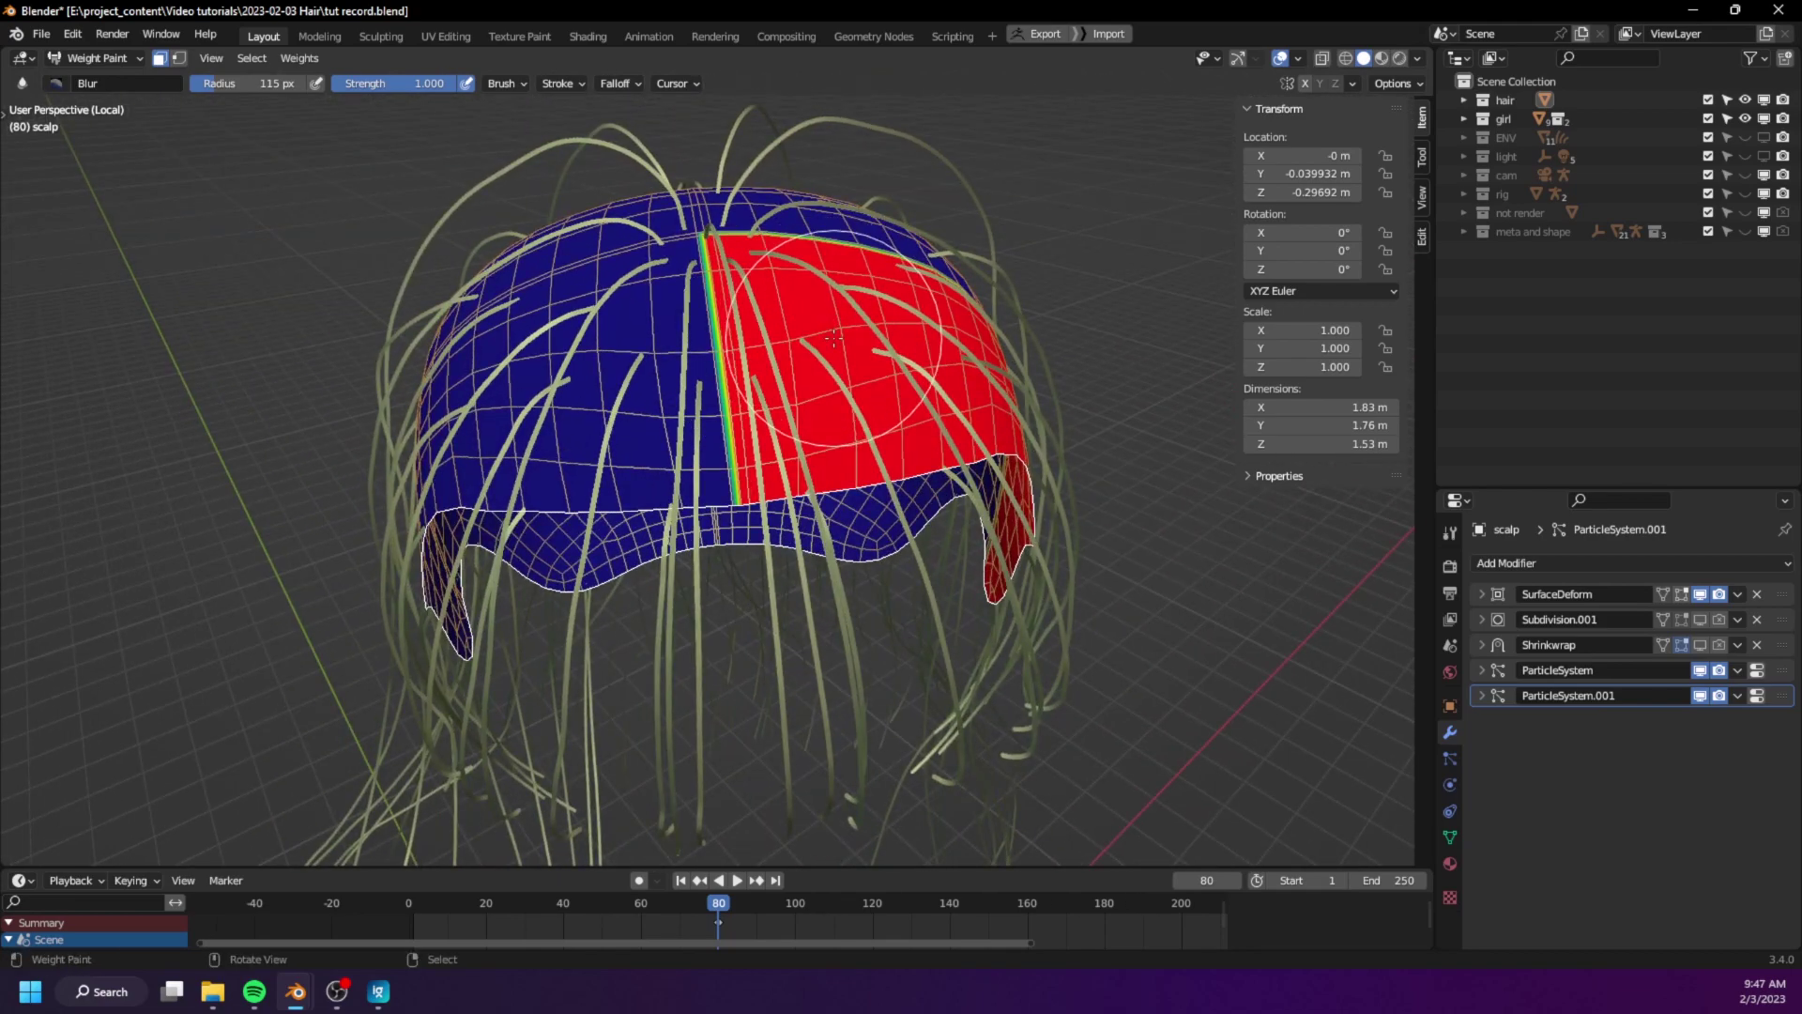
mouse_move(540, 361)
middle_mouse_down()
mouse_move(554, 375)
mouse_move(533, 392)
mouse_move(626, 331)
middle_mouse_up()
left_click(533, 392, "shift")
left_click(550, 397)
left_click(706, 231, "shift")
left_click(709, 232)
middle_click_drag(718, 254, 817, 400)
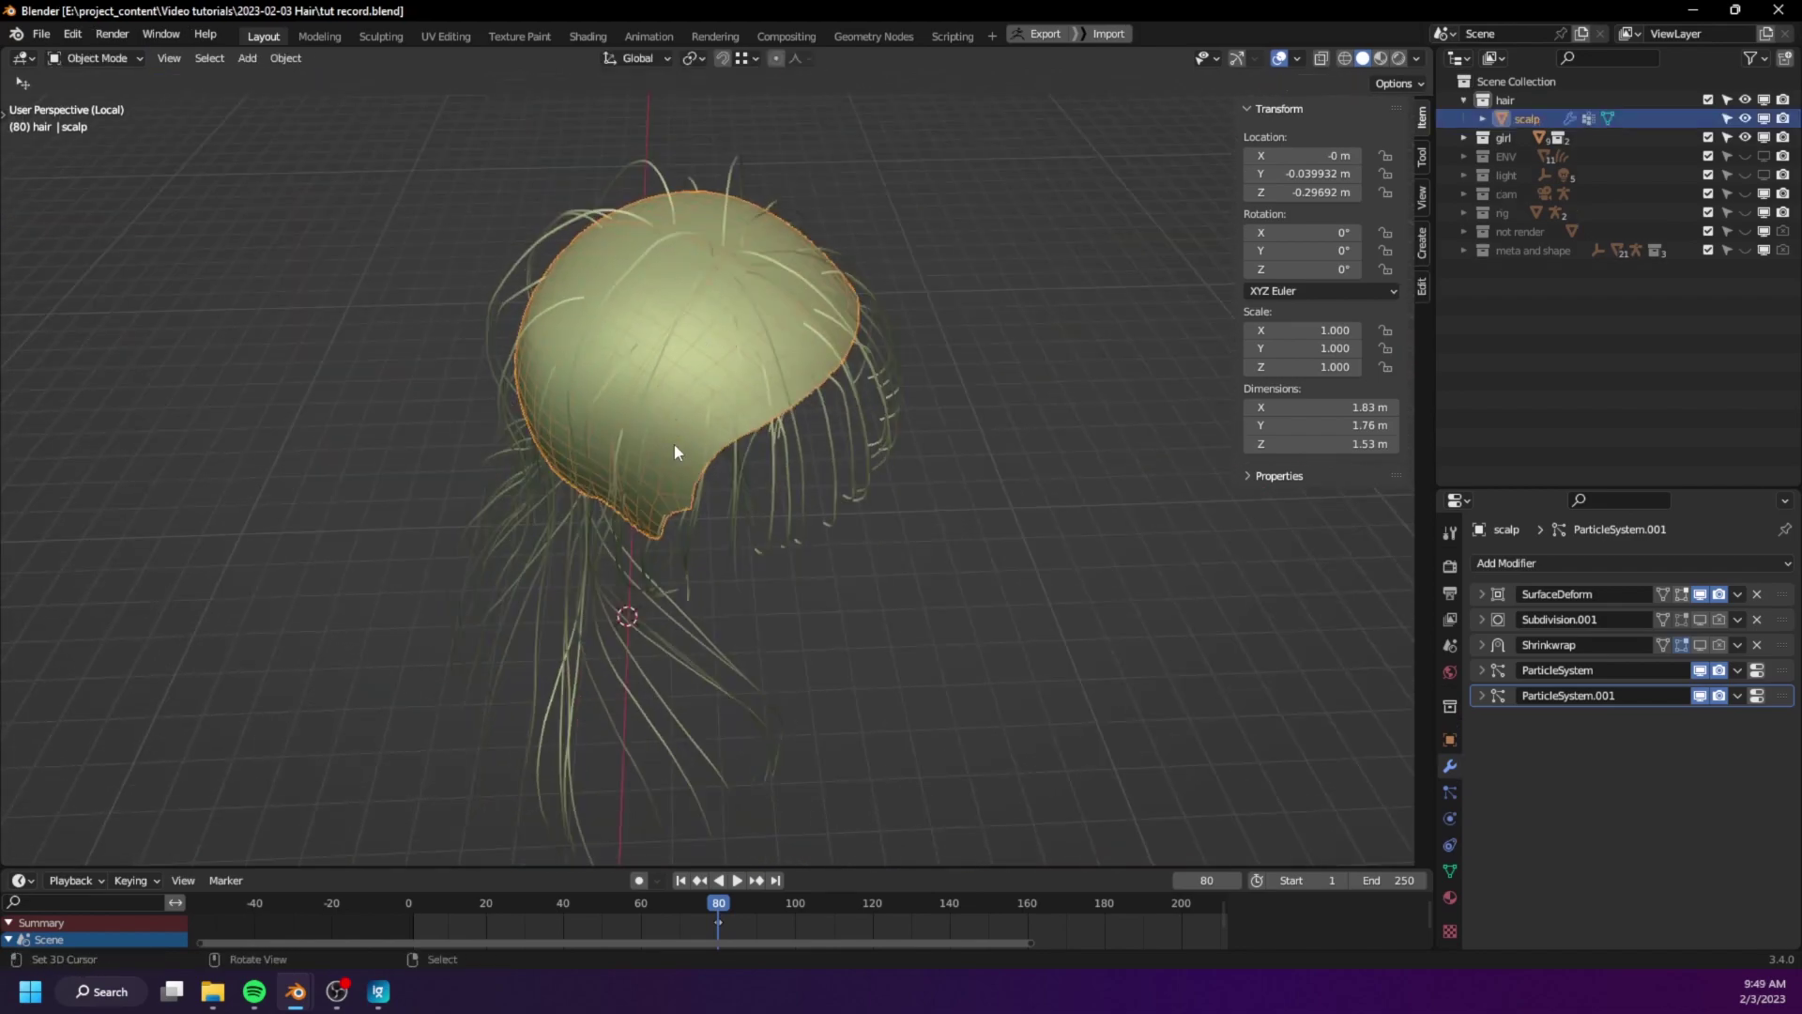
middle_click_drag(674, 452, 813, 472)
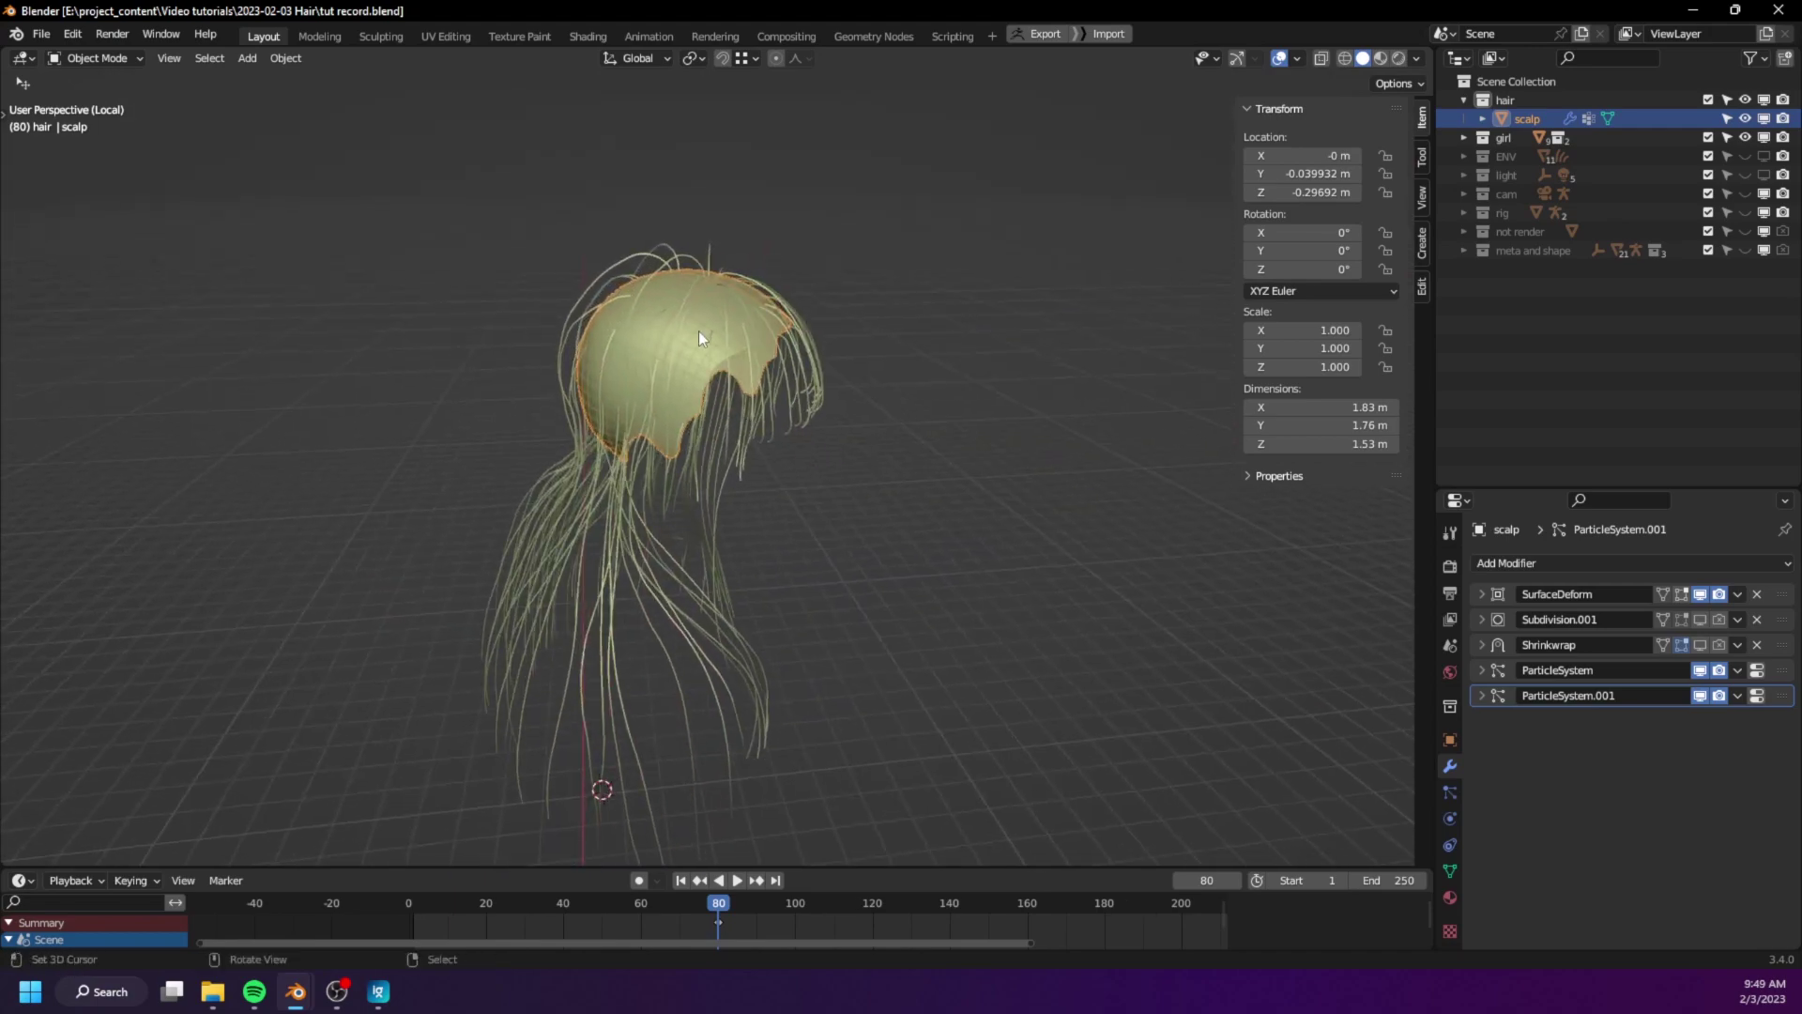
middle_click_drag(921, 482, 780, 494)
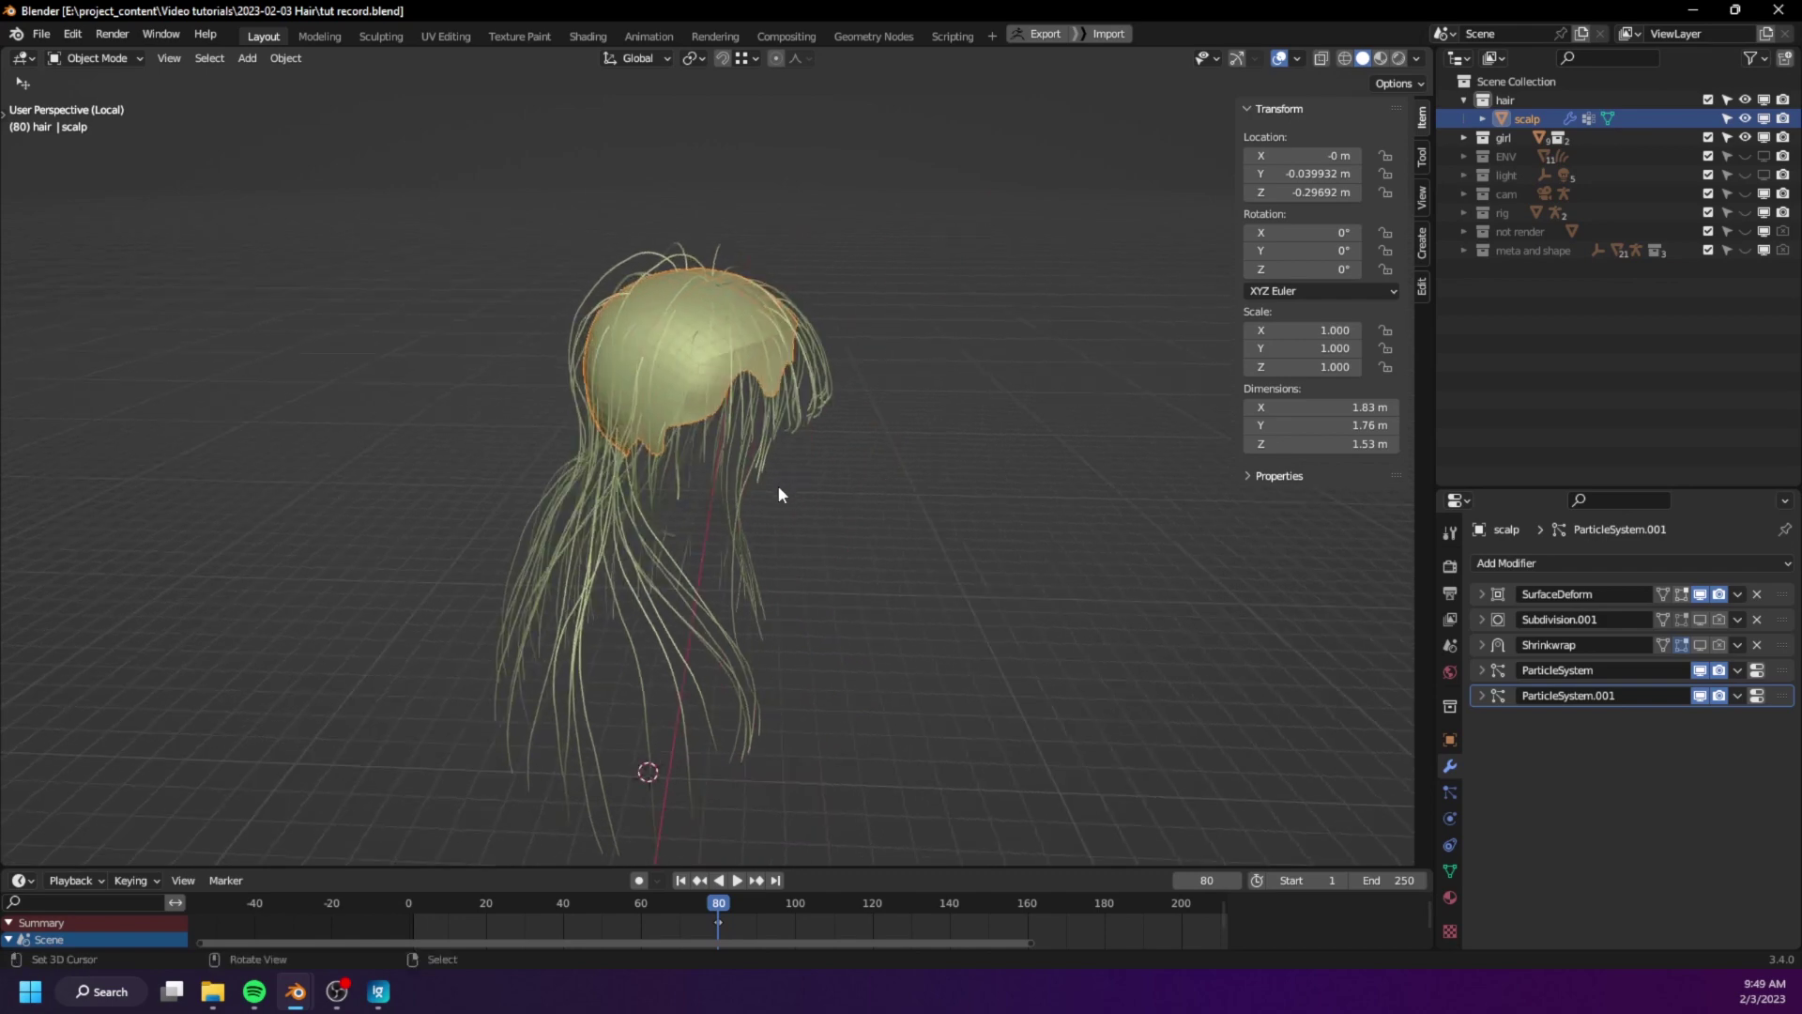
middle_click_drag(918, 588, 937, 590)
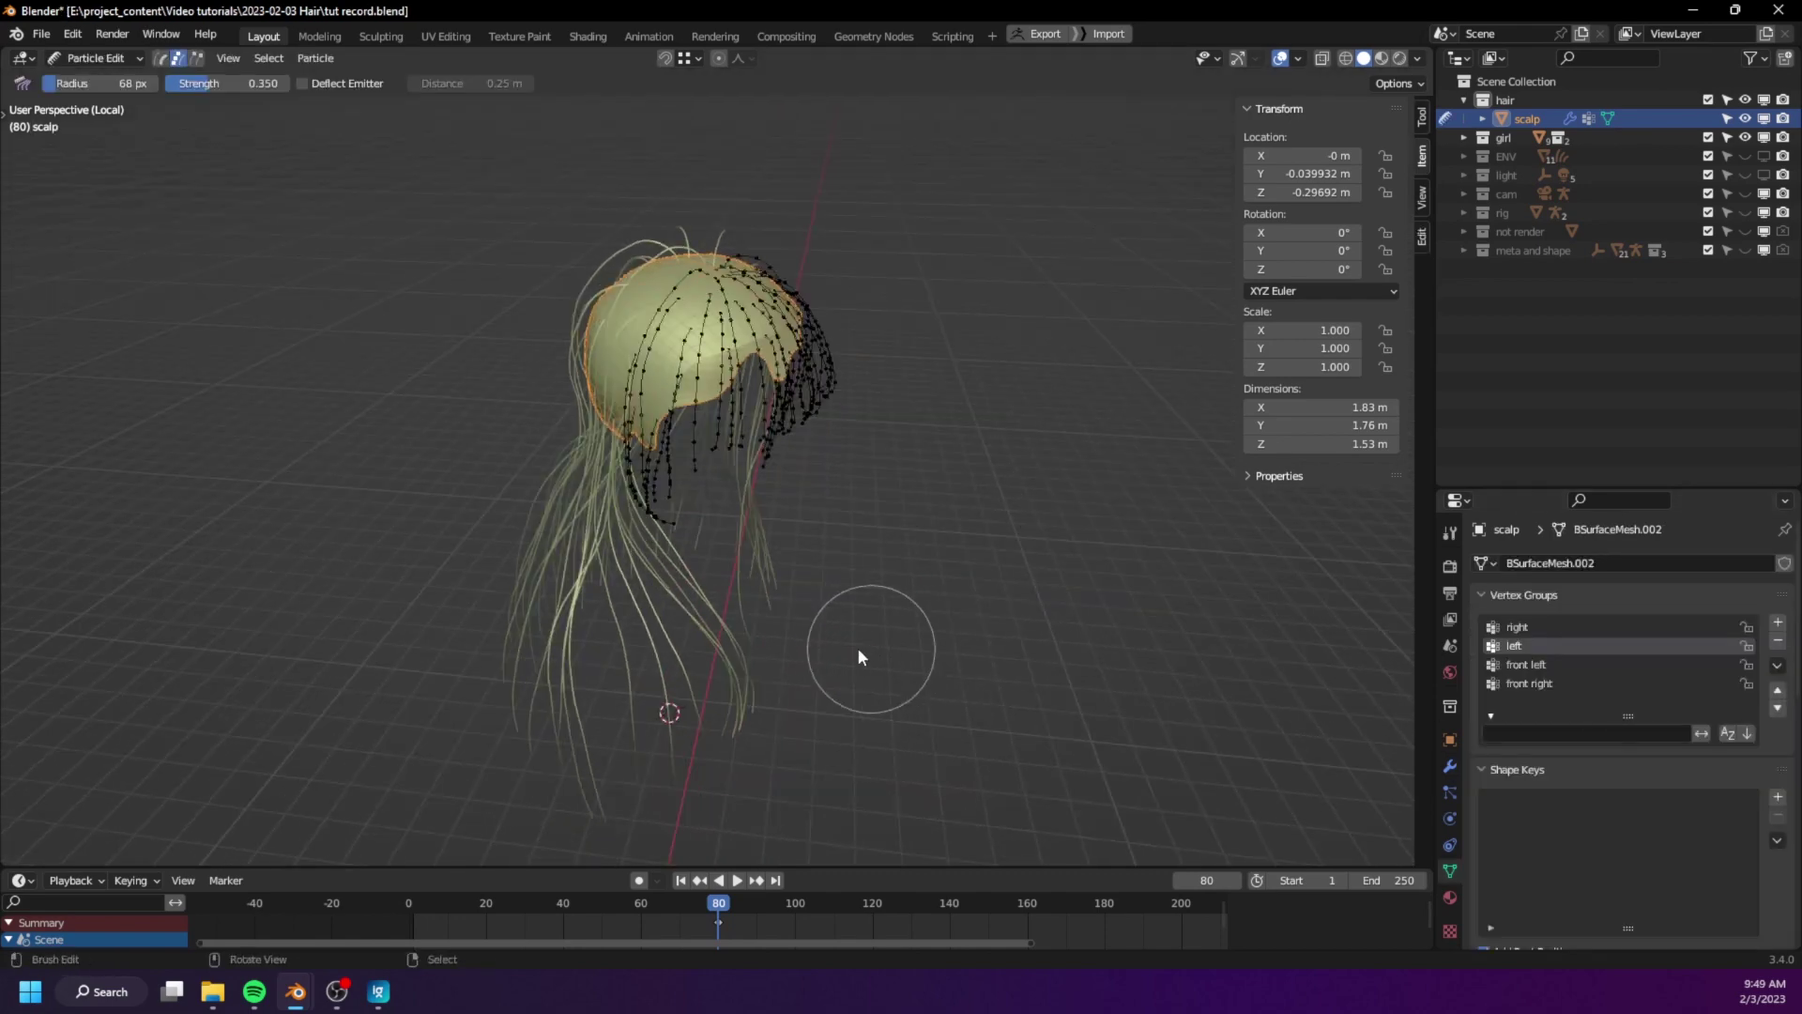
mouse_move(854, 648)
middle_mouse_down()
mouse_move(823, 654)
mouse_move(850, 664)
middle_mouse_up()
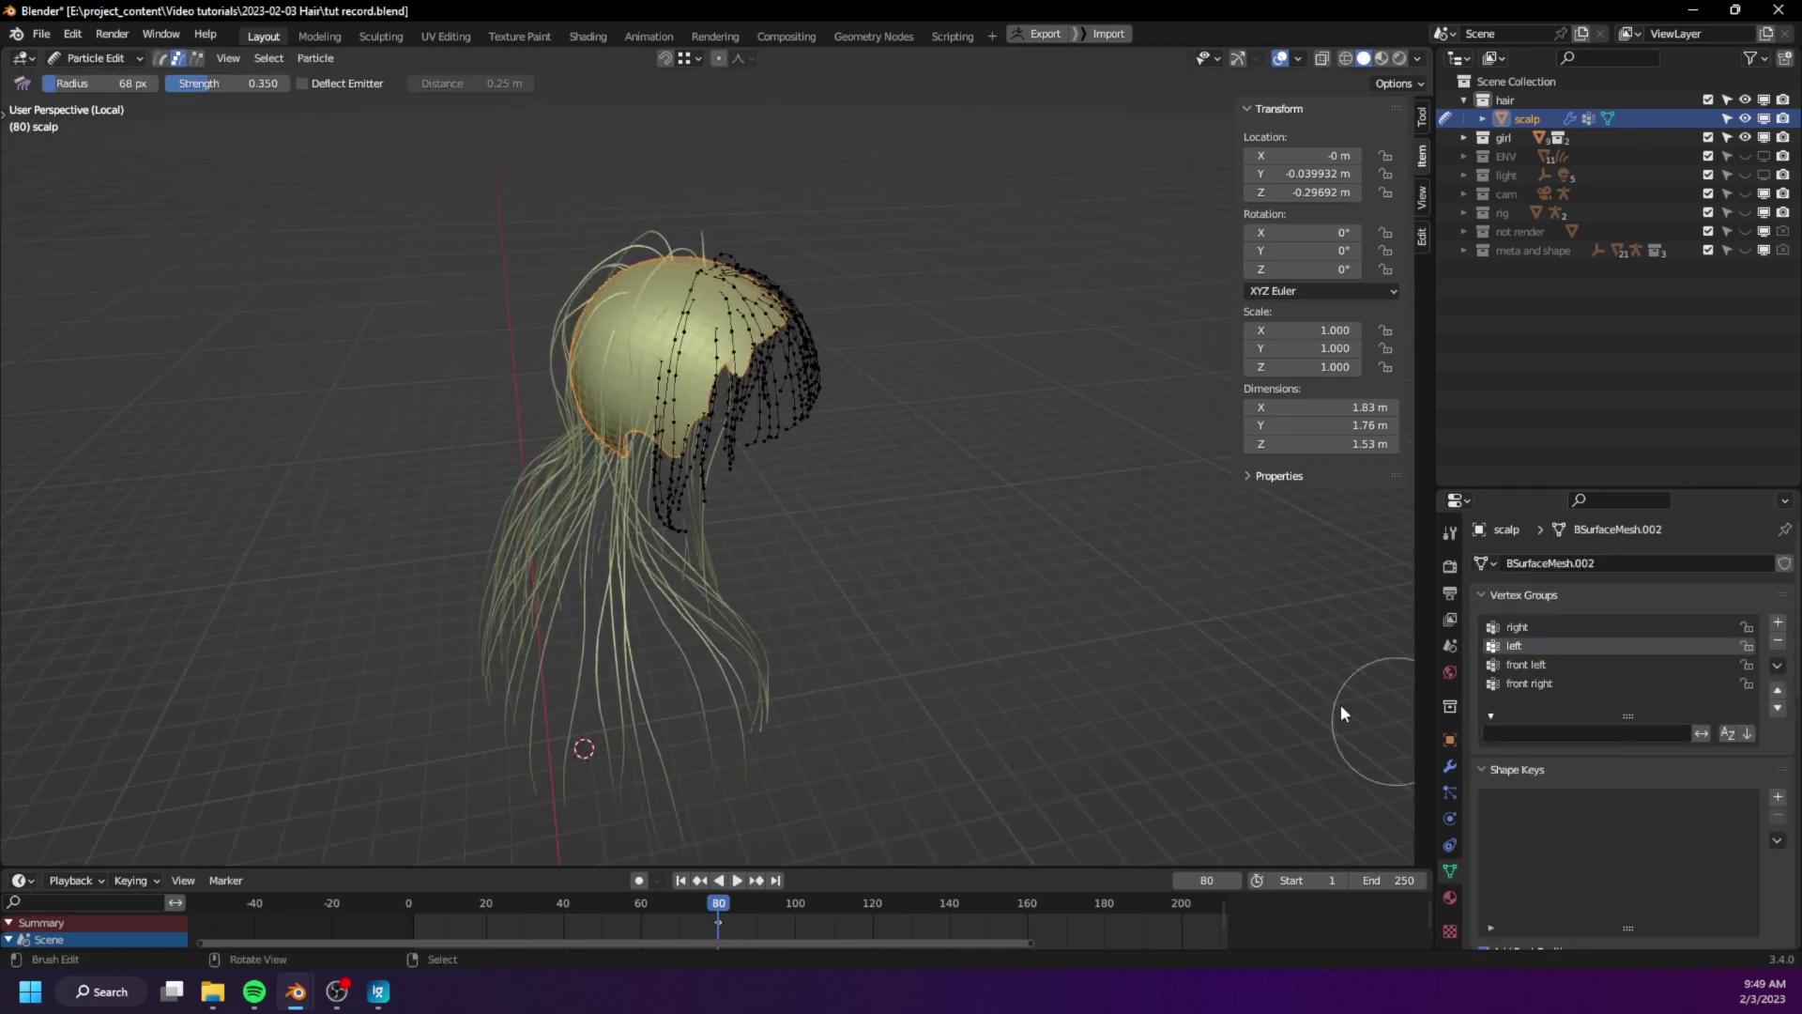
- Look up the Convert to Curves option for the scalp's front particle system, and return to Object Mode
left_click(1451, 792)
left_click(1785, 607)
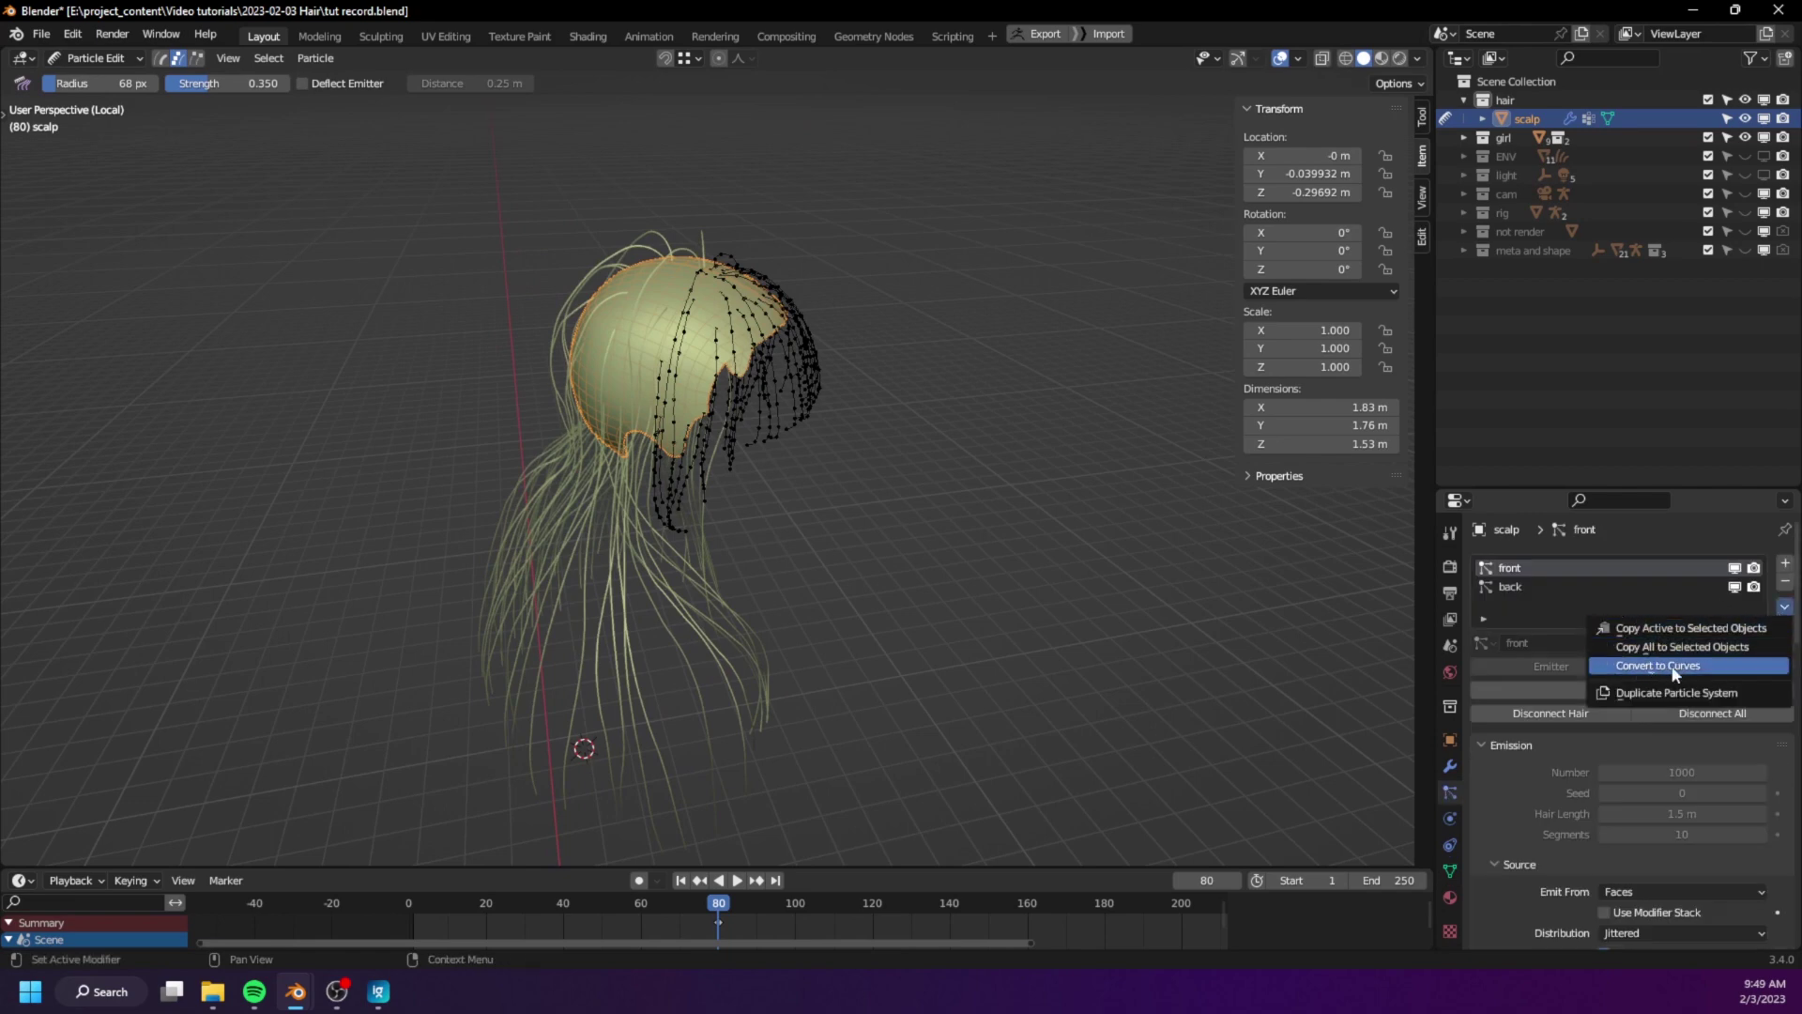
middle_click_drag(922, 611, 971, 593)
key("ctrl+Tab")
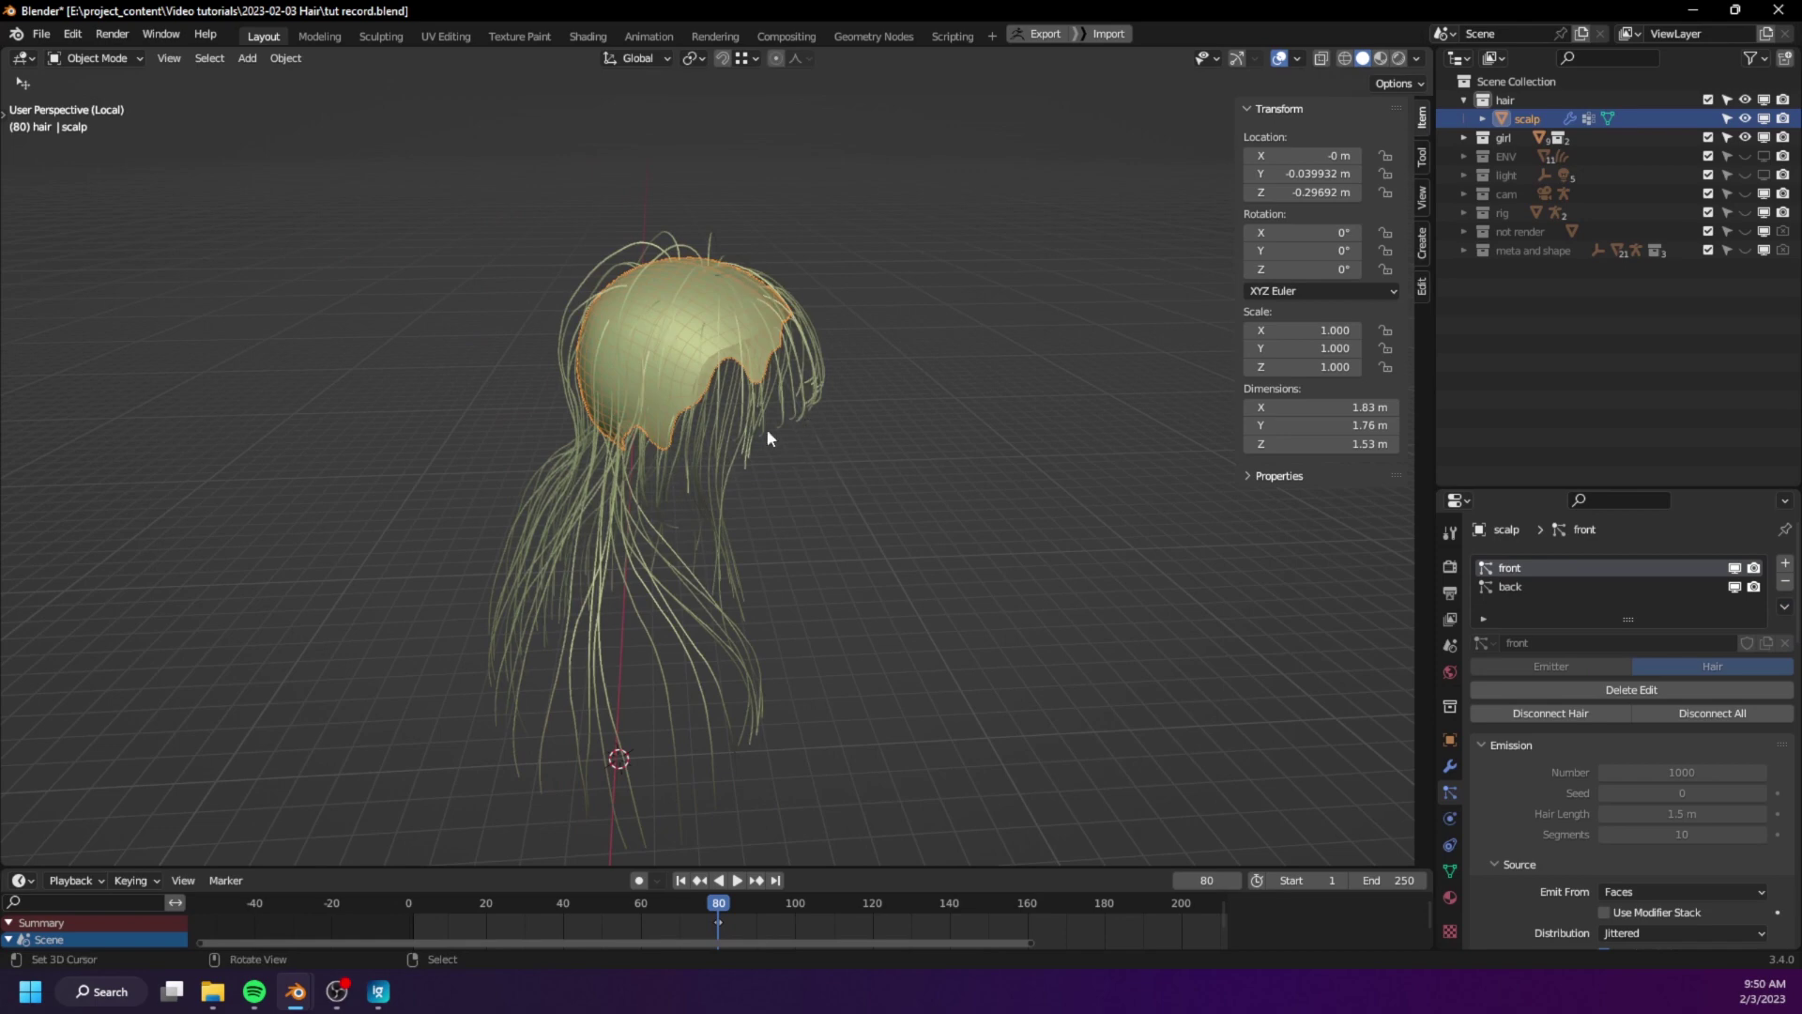
middle_click_drag(768, 432, 691, 406)
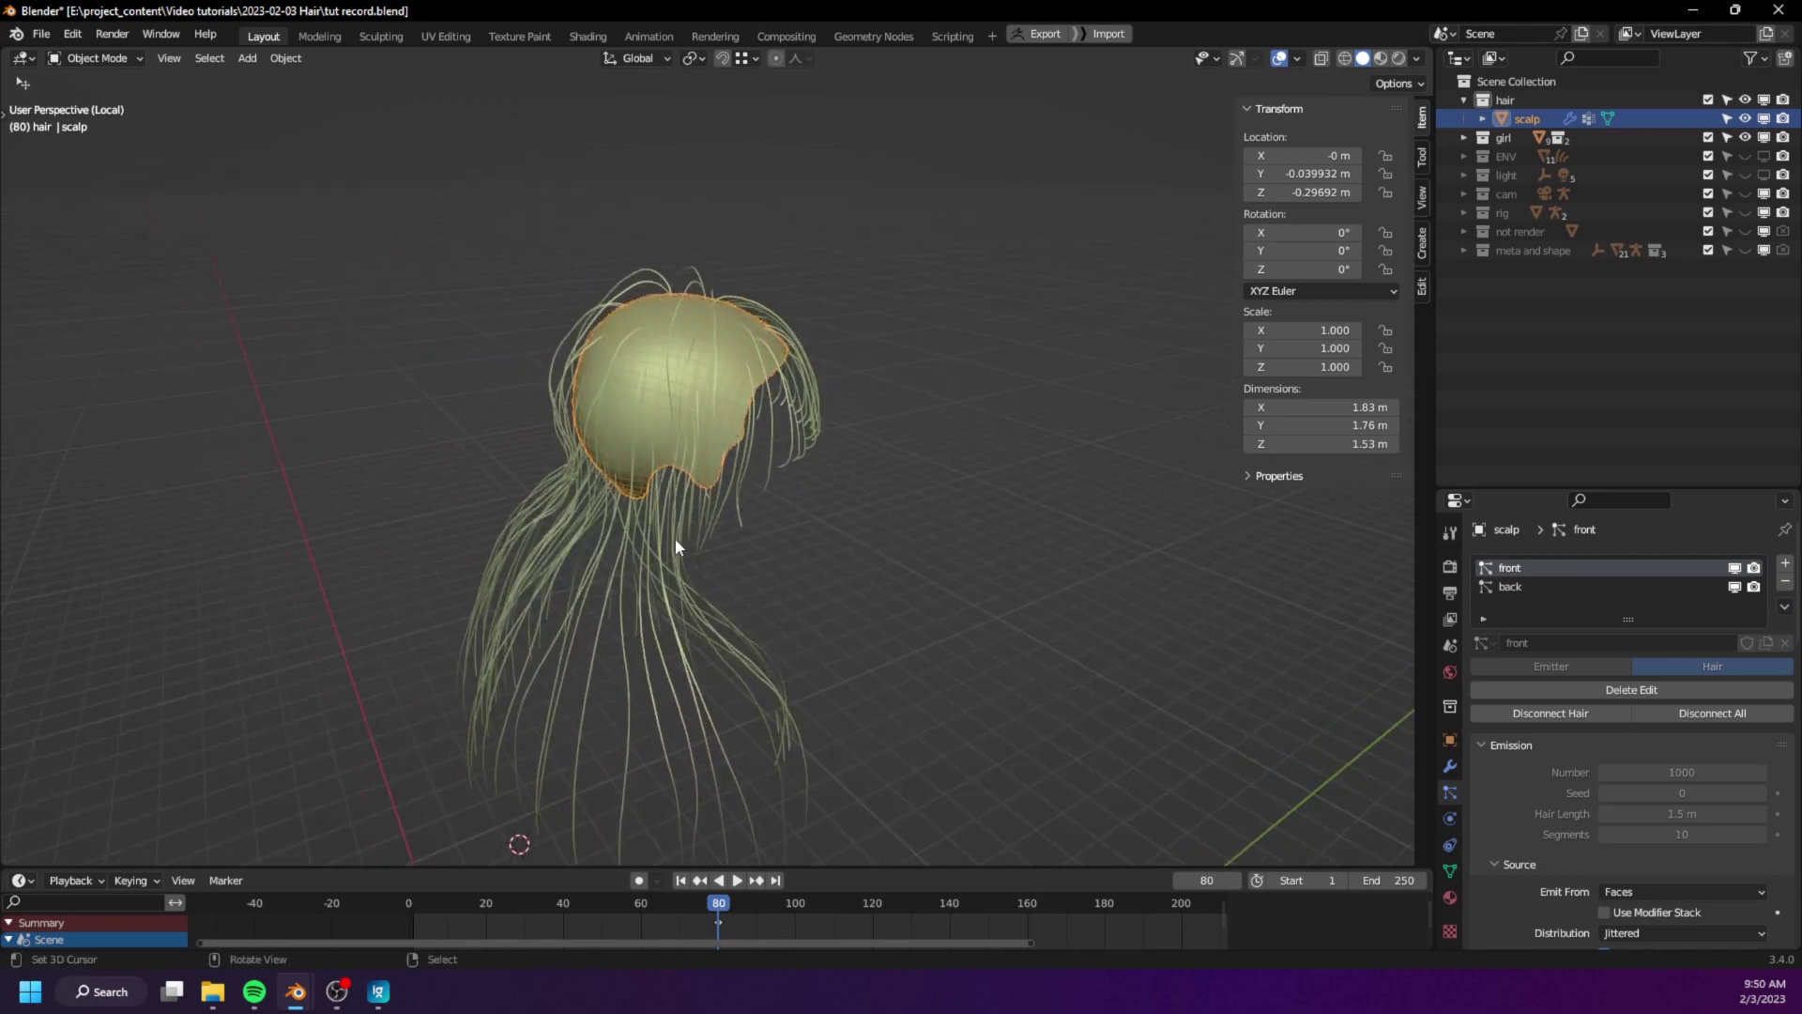
middle_click_drag(751, 560, 933, 567)
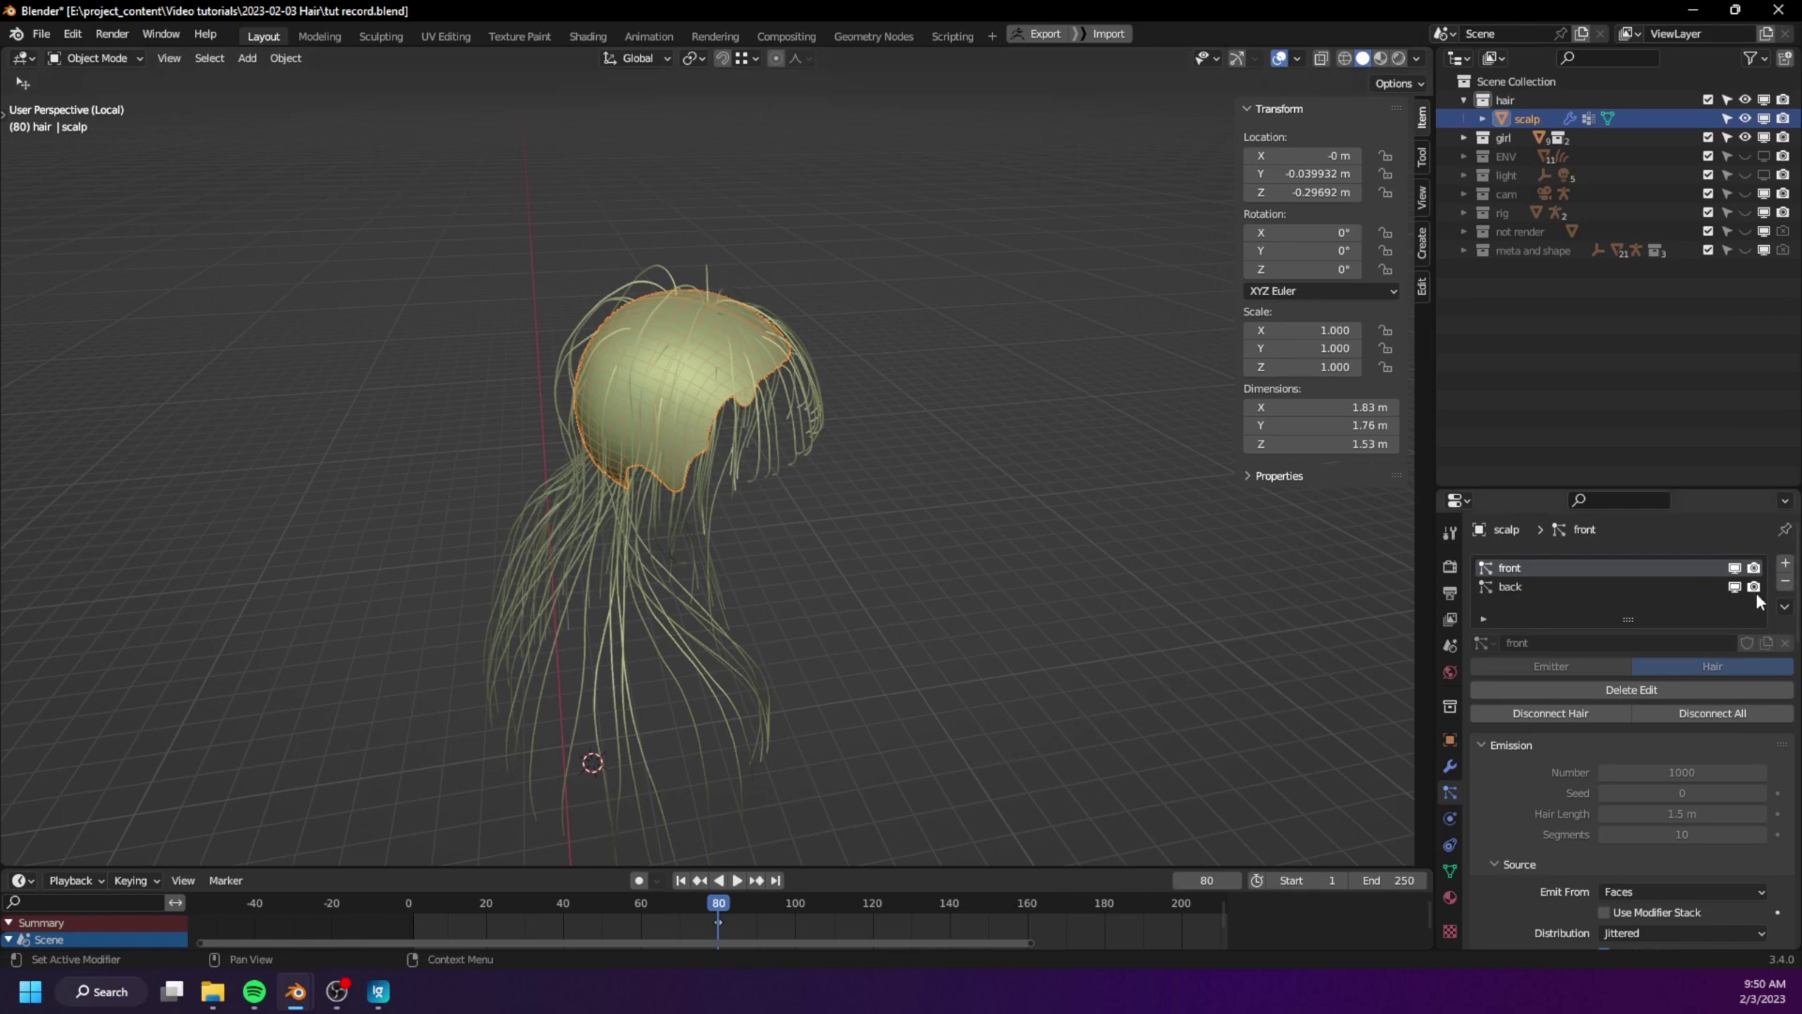
middle_click_drag(882, 503, 942, 482)
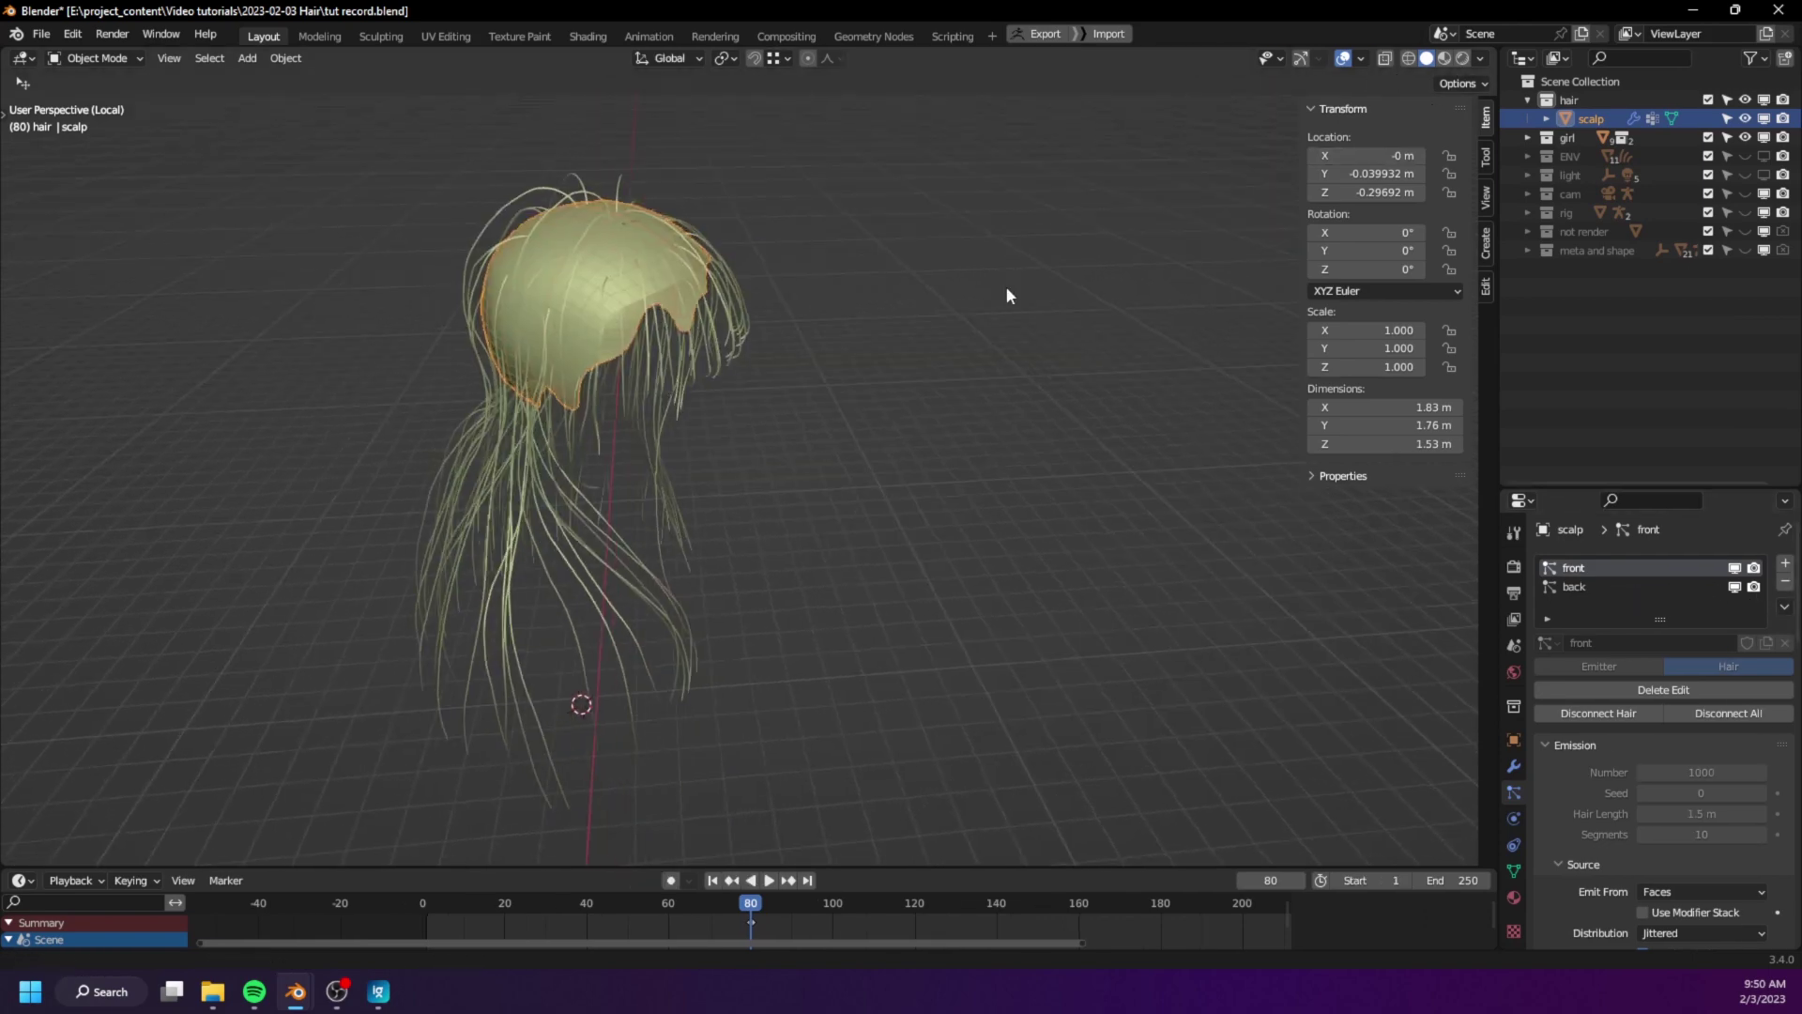
mouse_move(1005, 287)
middle_mouse_down()
mouse_move(956, 286)
mouse_move(1011, 282)
middle_mouse_up()
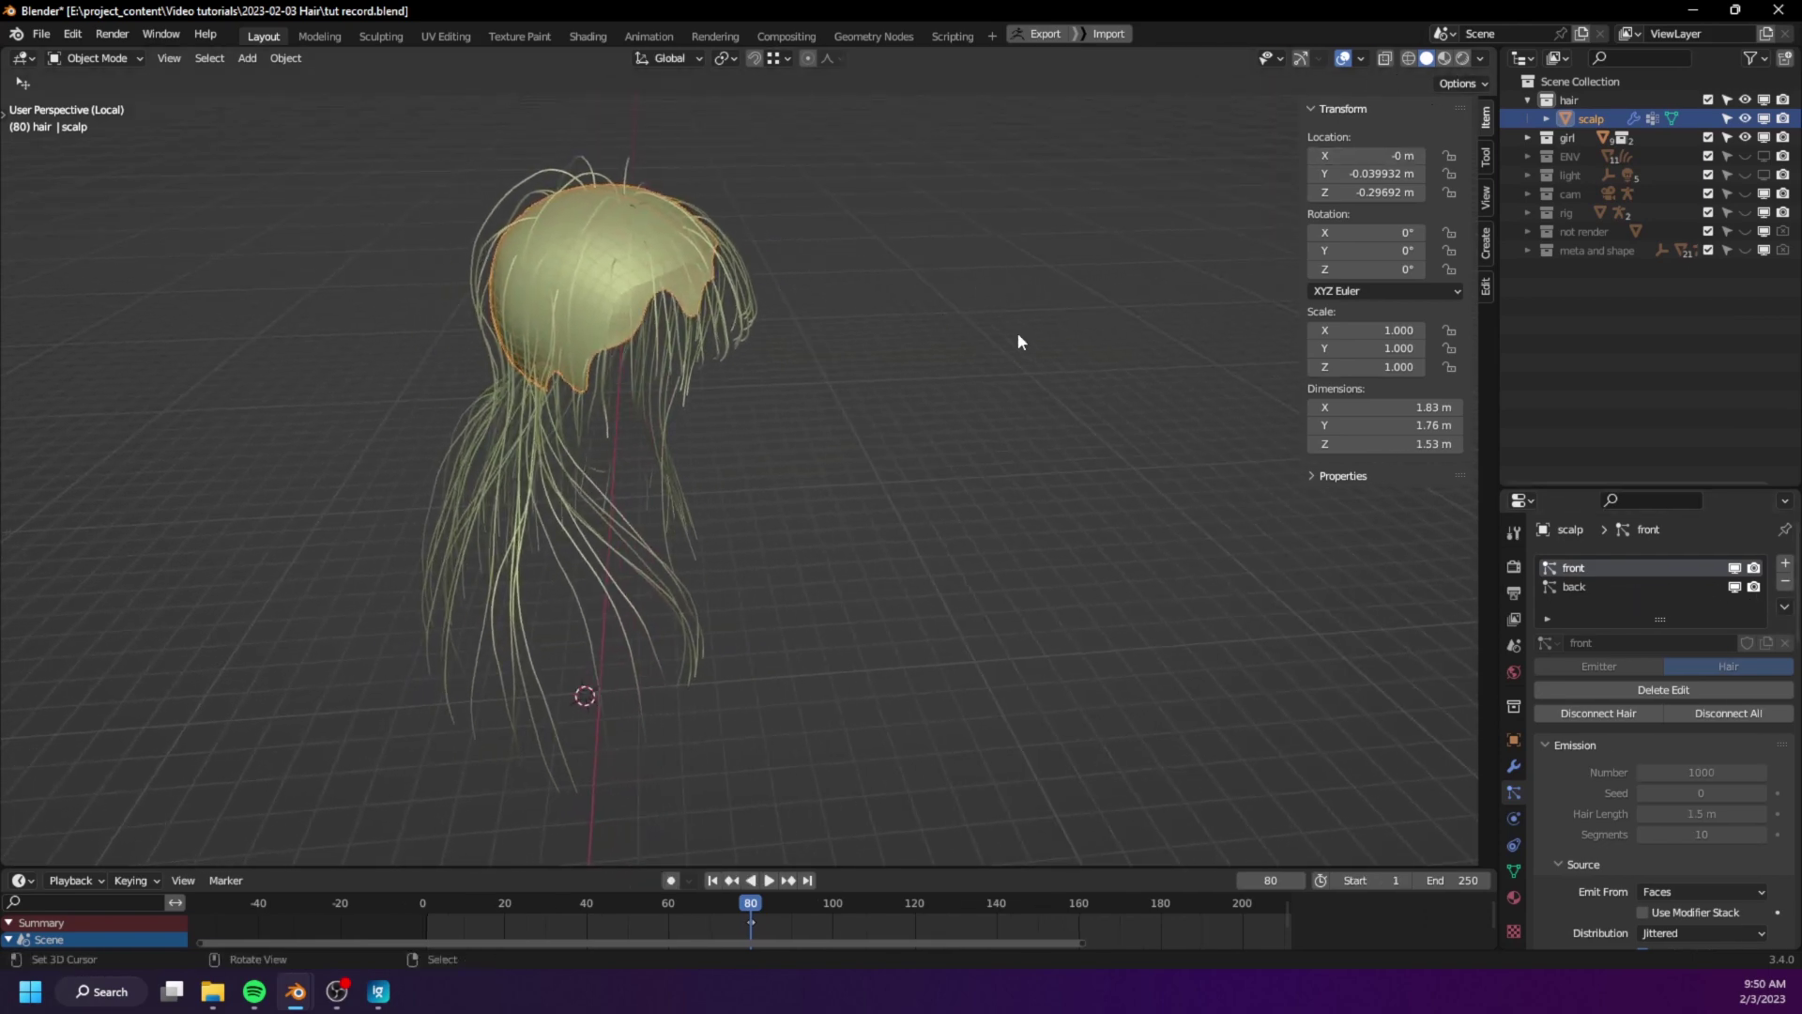
middle_click_drag(974, 375, 862, 329, "shift")
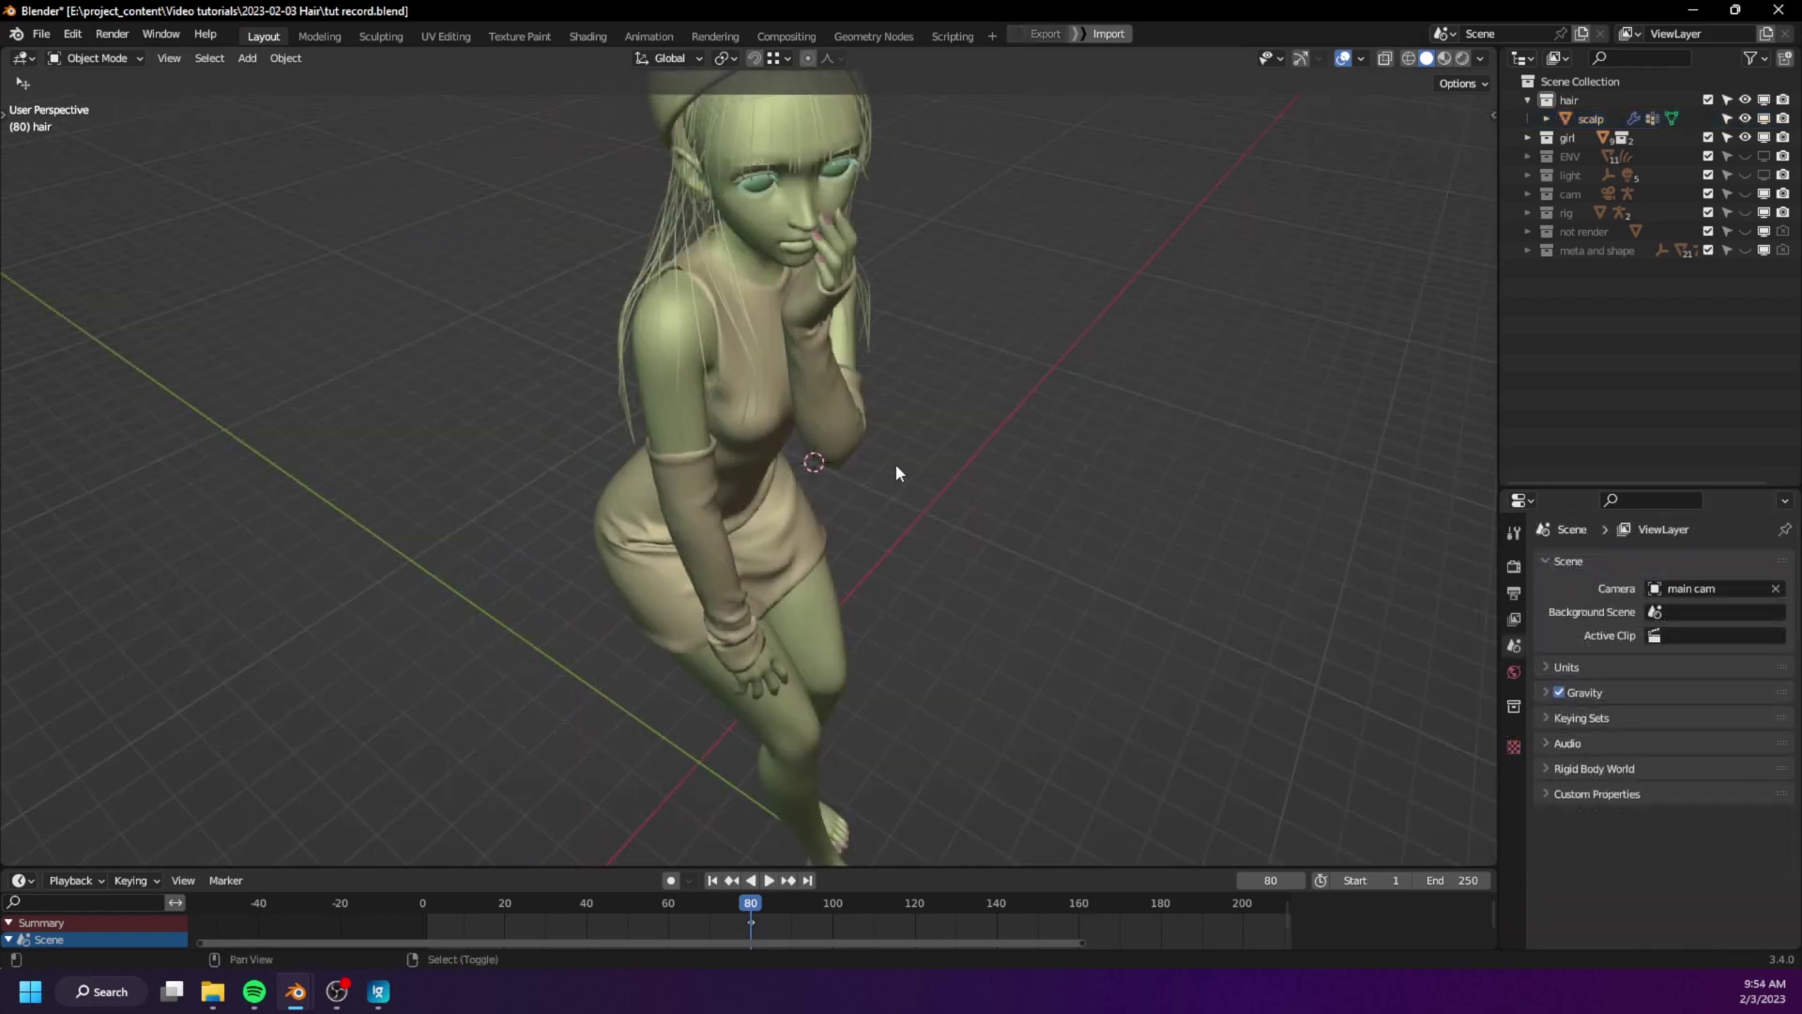
- Add a mesh plane at the world origin in the hair collection
middle_click_drag(896, 467, 887, 555, "shift")
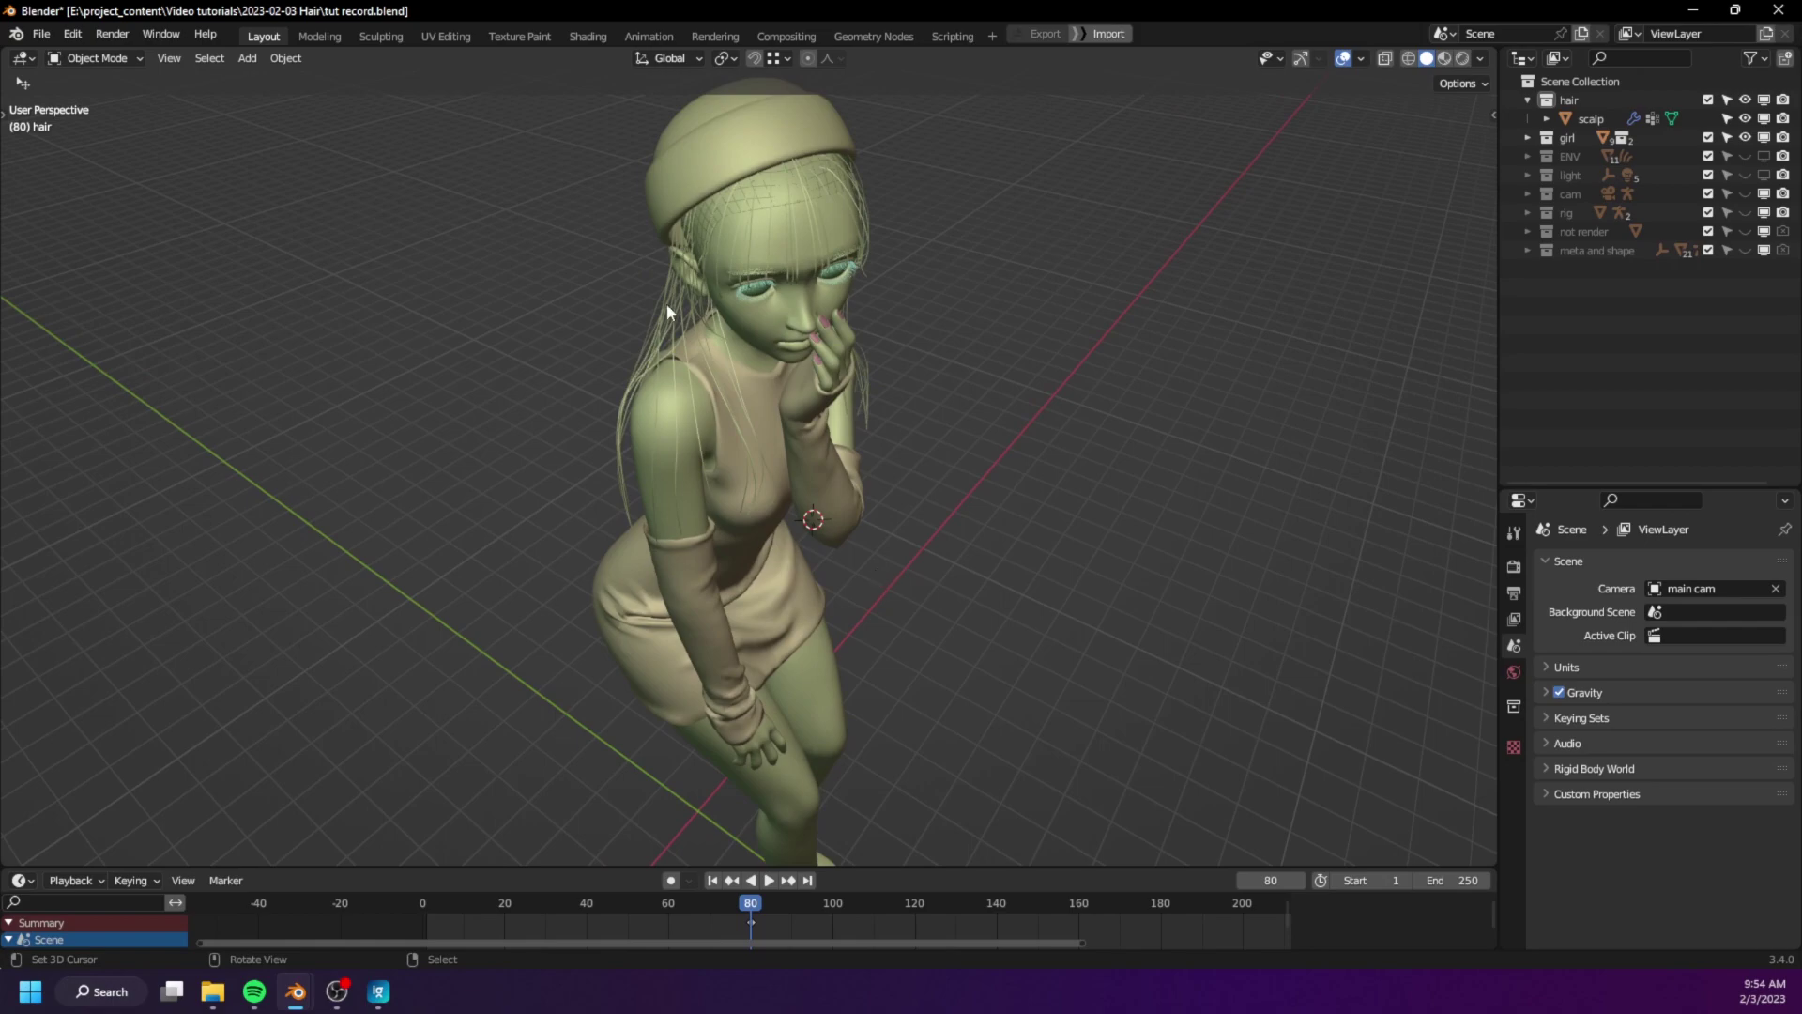
middle_click_drag(638, 331, 842, 459)
scroll(850, 274, "down", 4)
key("shift+a")
mouse_move(842, 459)
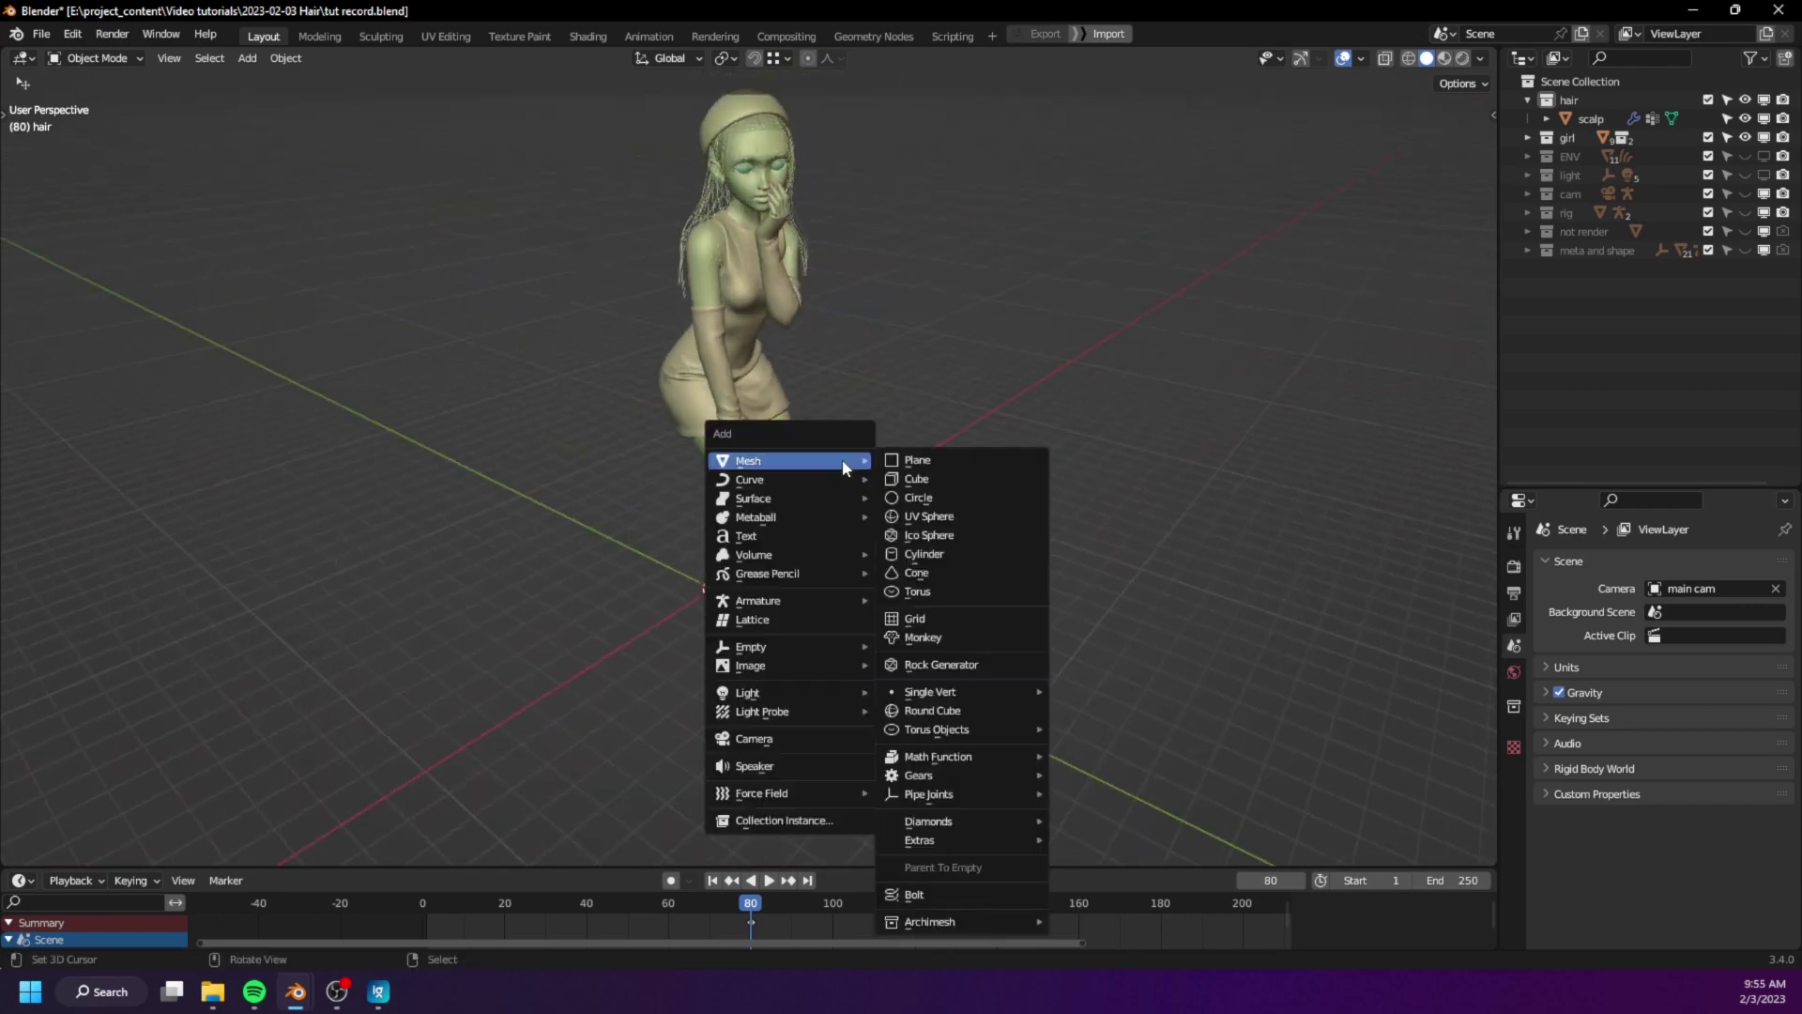
left_click(944, 458)
middle_click_drag(702, 615, 679, 604, "shift")
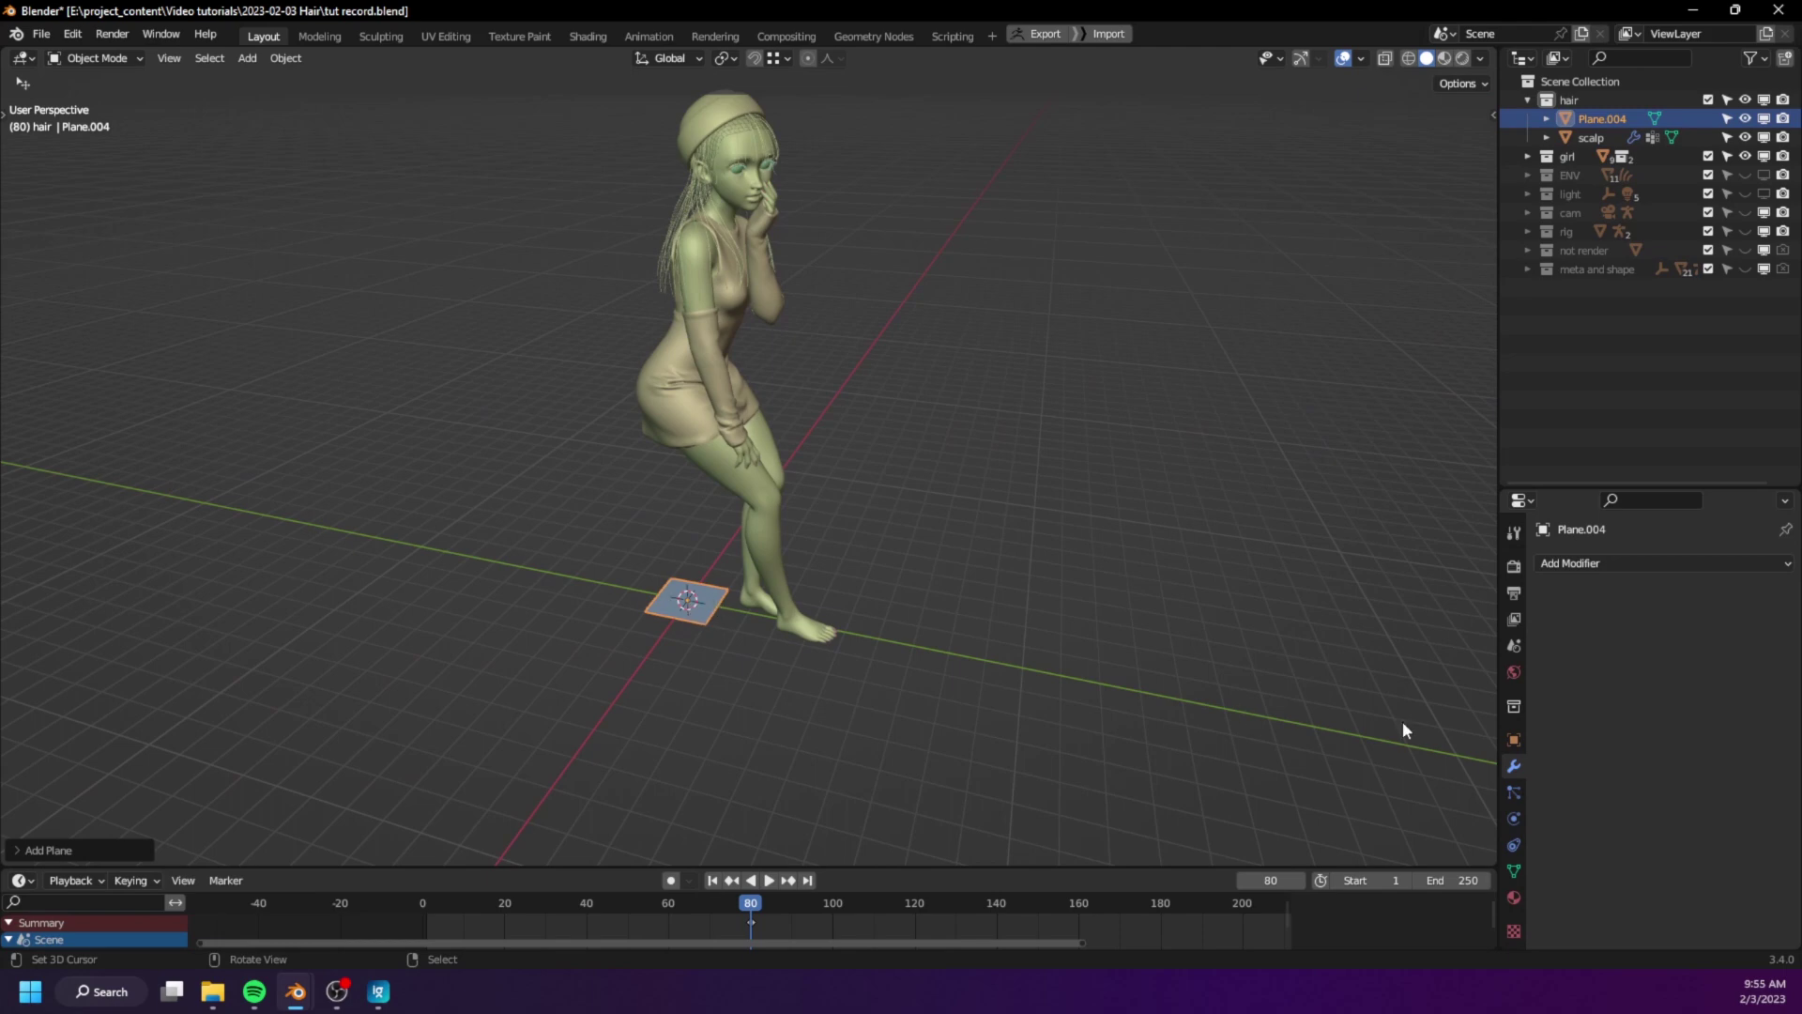
- Add a Geometry Nodes modifier to the plane with a new node group named "hair template"
left_click(1657, 563)
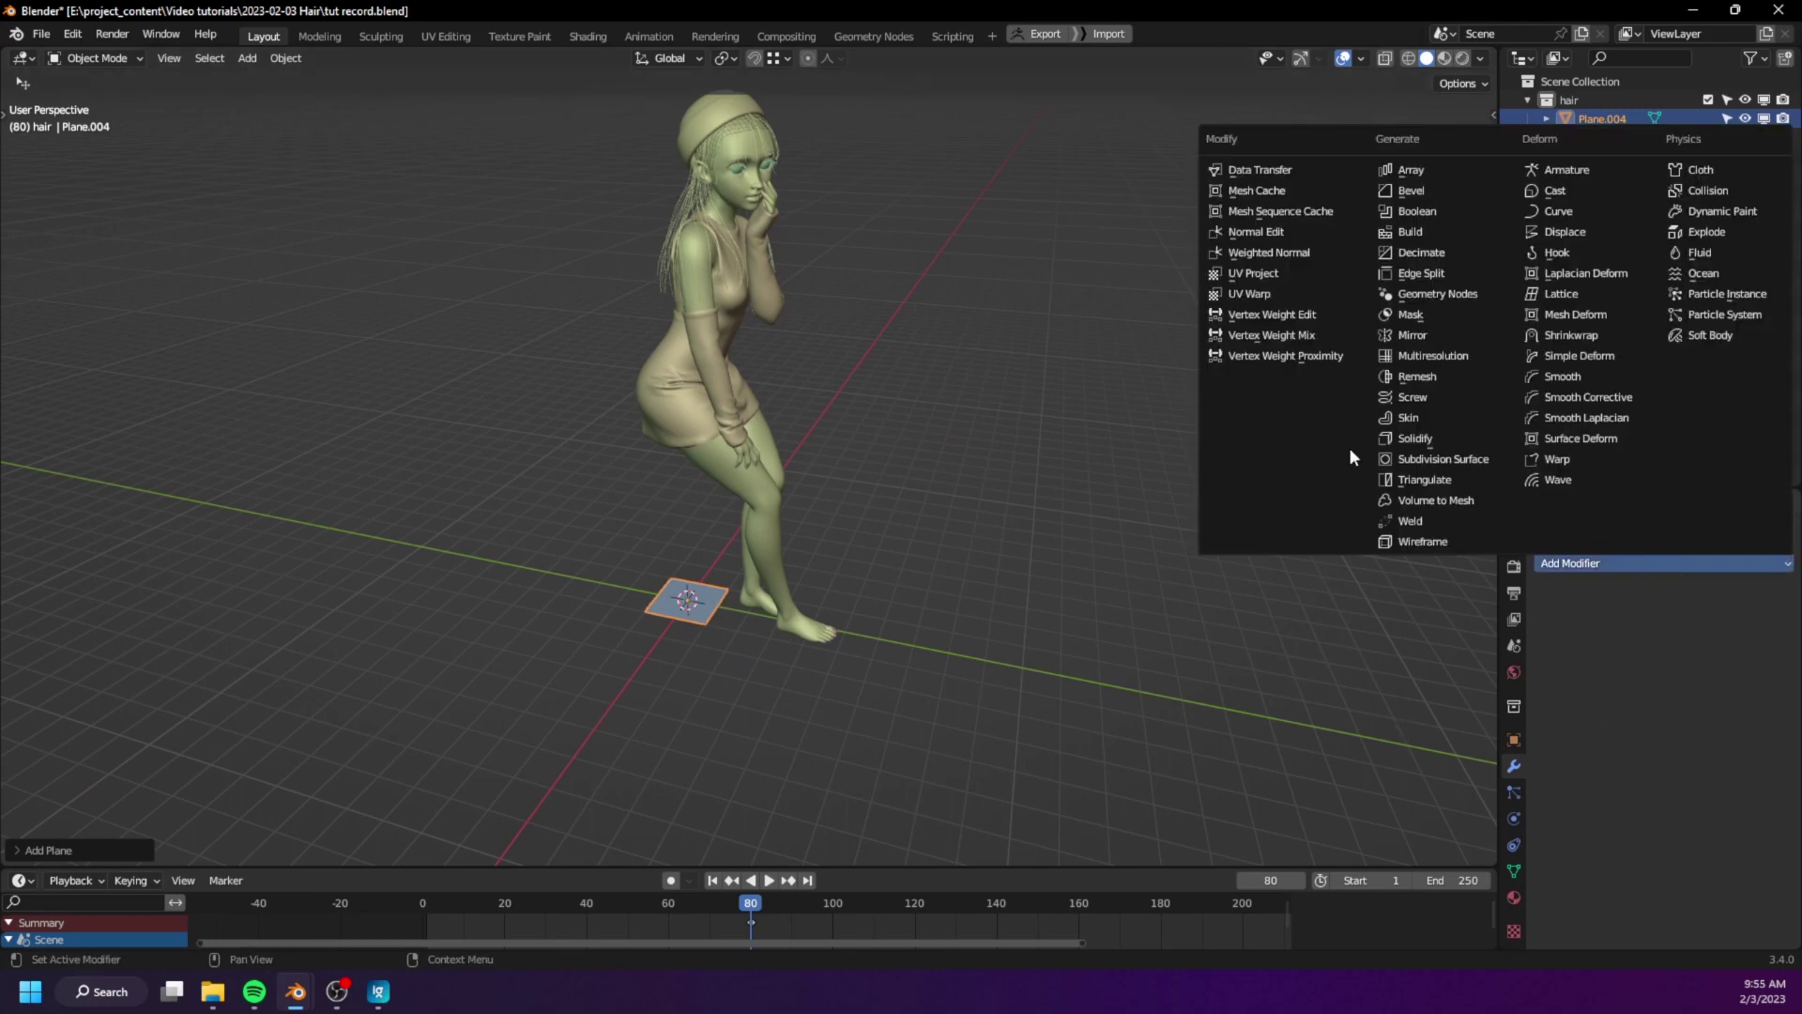
left_click(1437, 294)
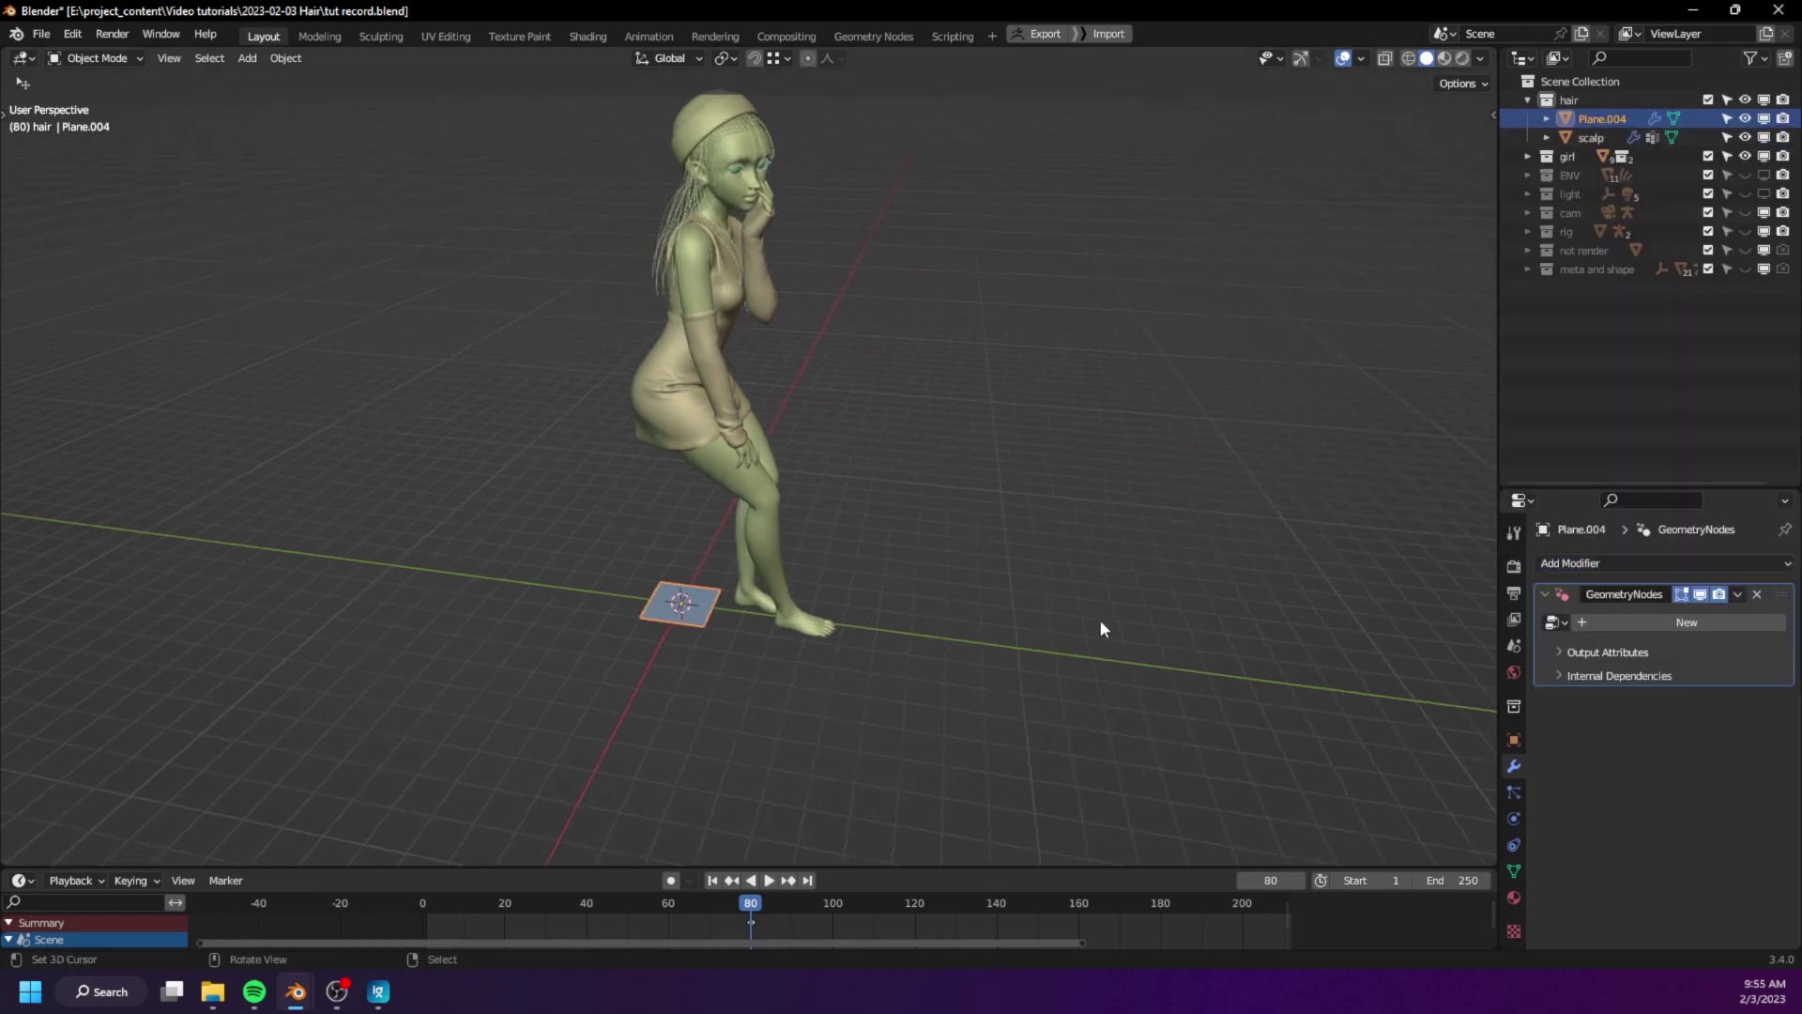
left_click(1638, 623)
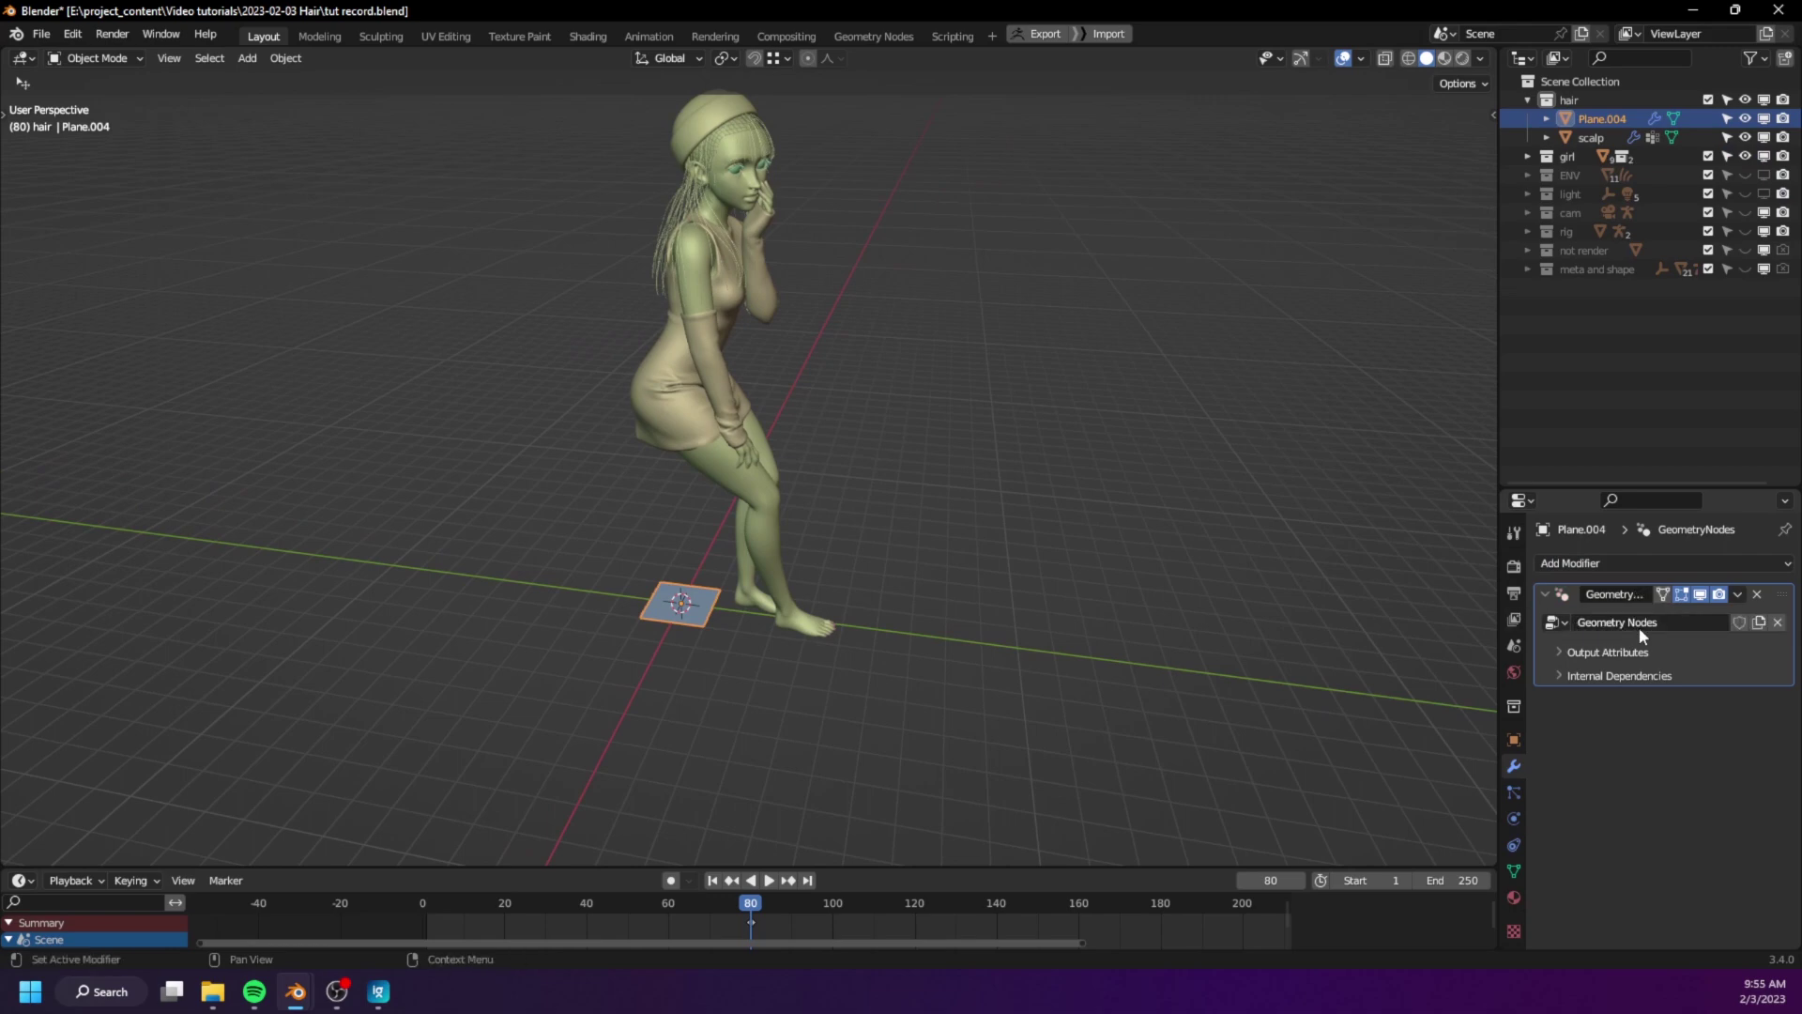
double_click(1665, 622)
type("hair template")
key("Return")
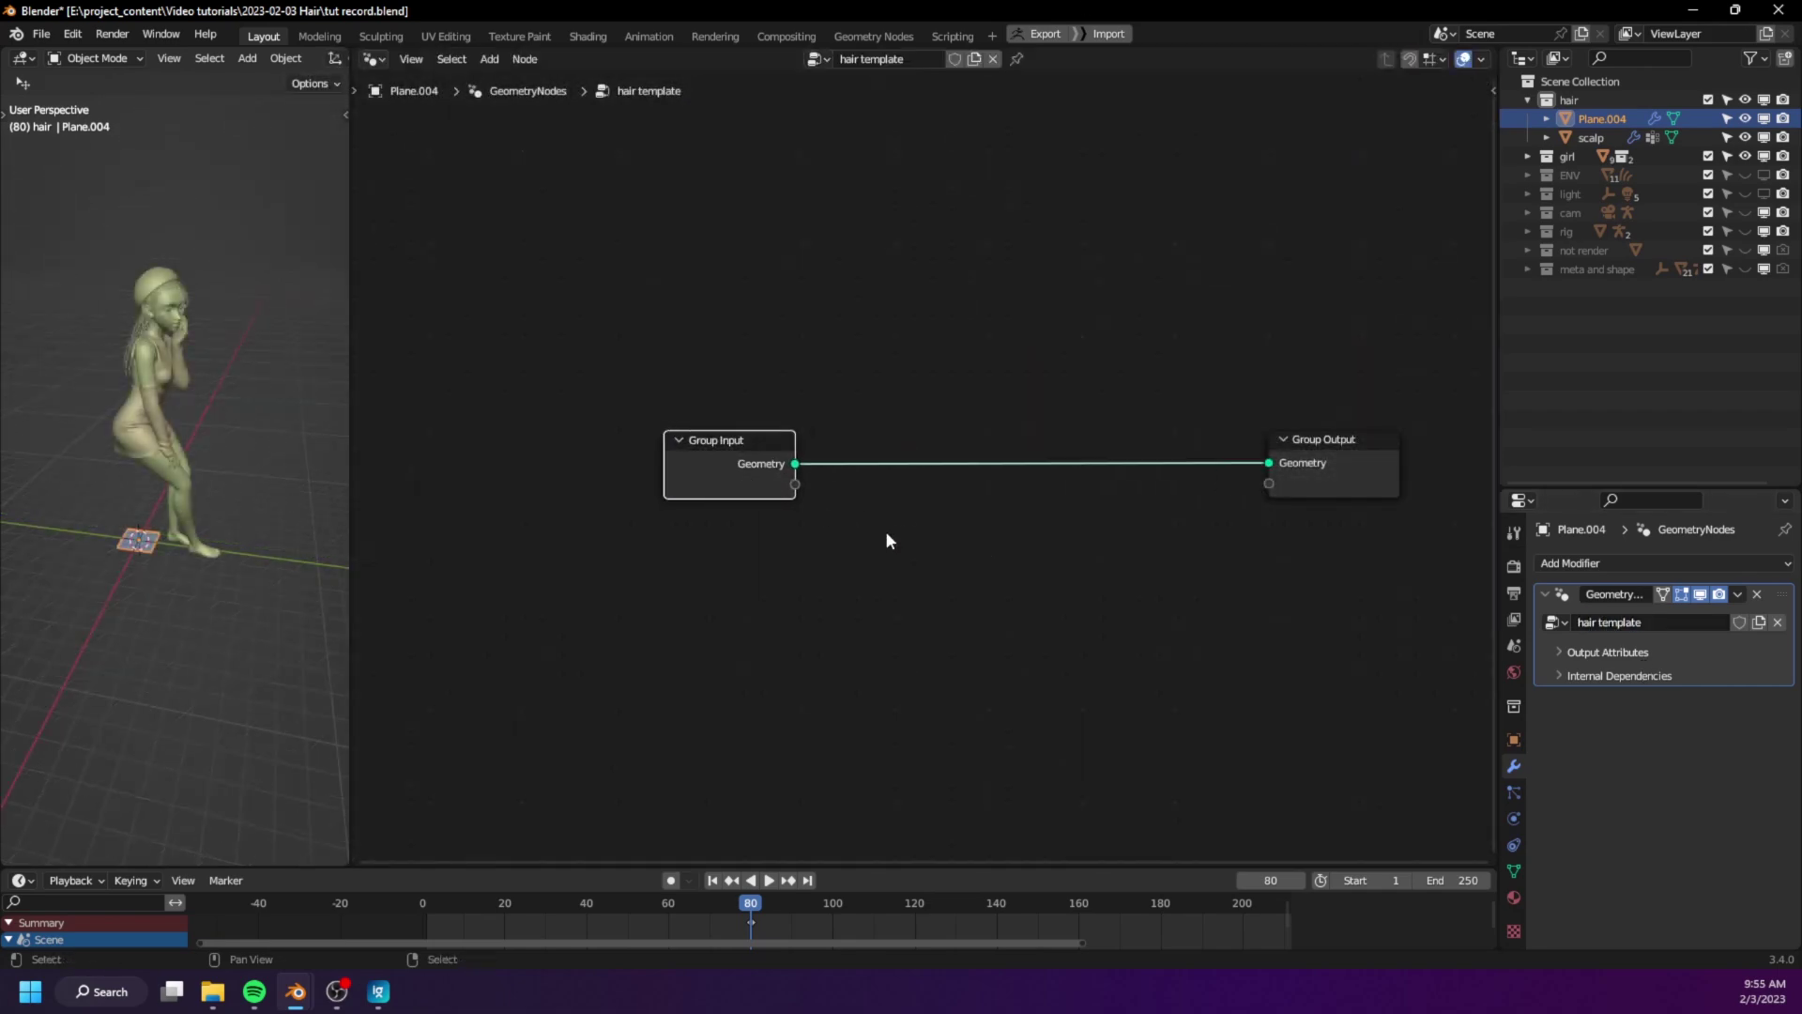
- Cut the link between Group Input and Group Output and remove the group's Geometry input
right_click_drag(886, 541, 845, 422, "ctrl")
key("n")
left_click(1488, 218)
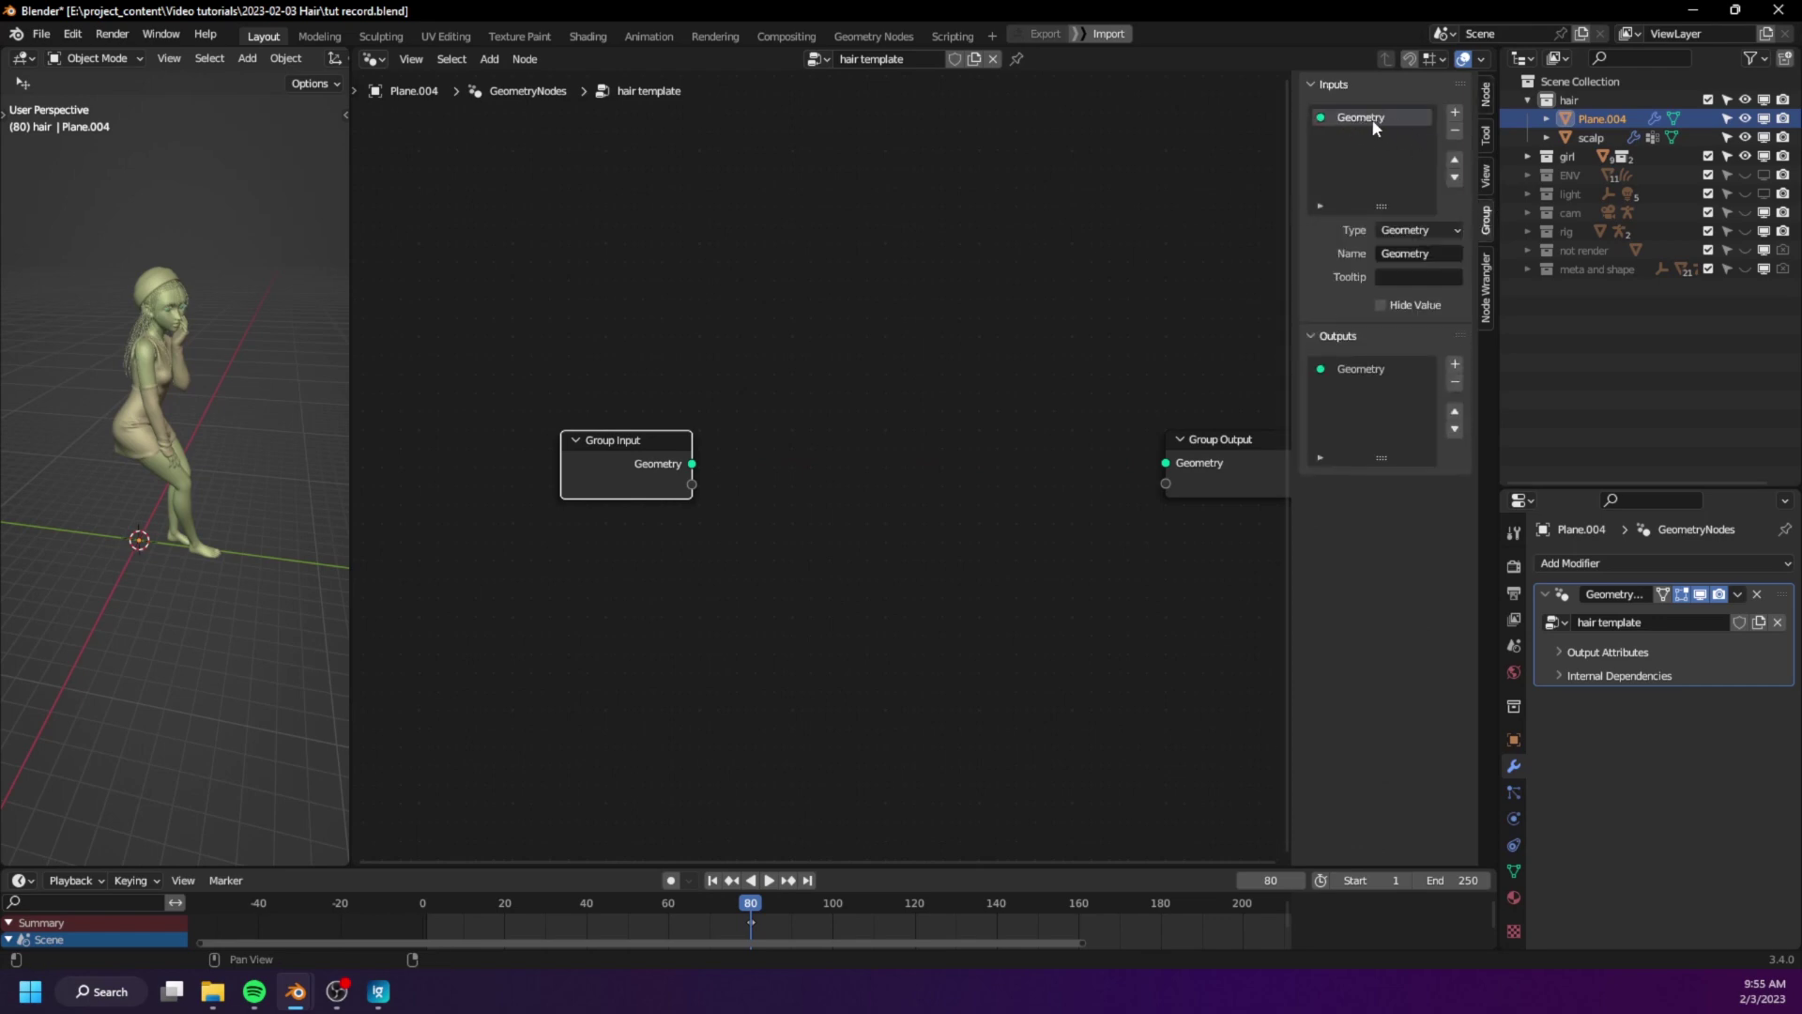
left_click(1454, 130)
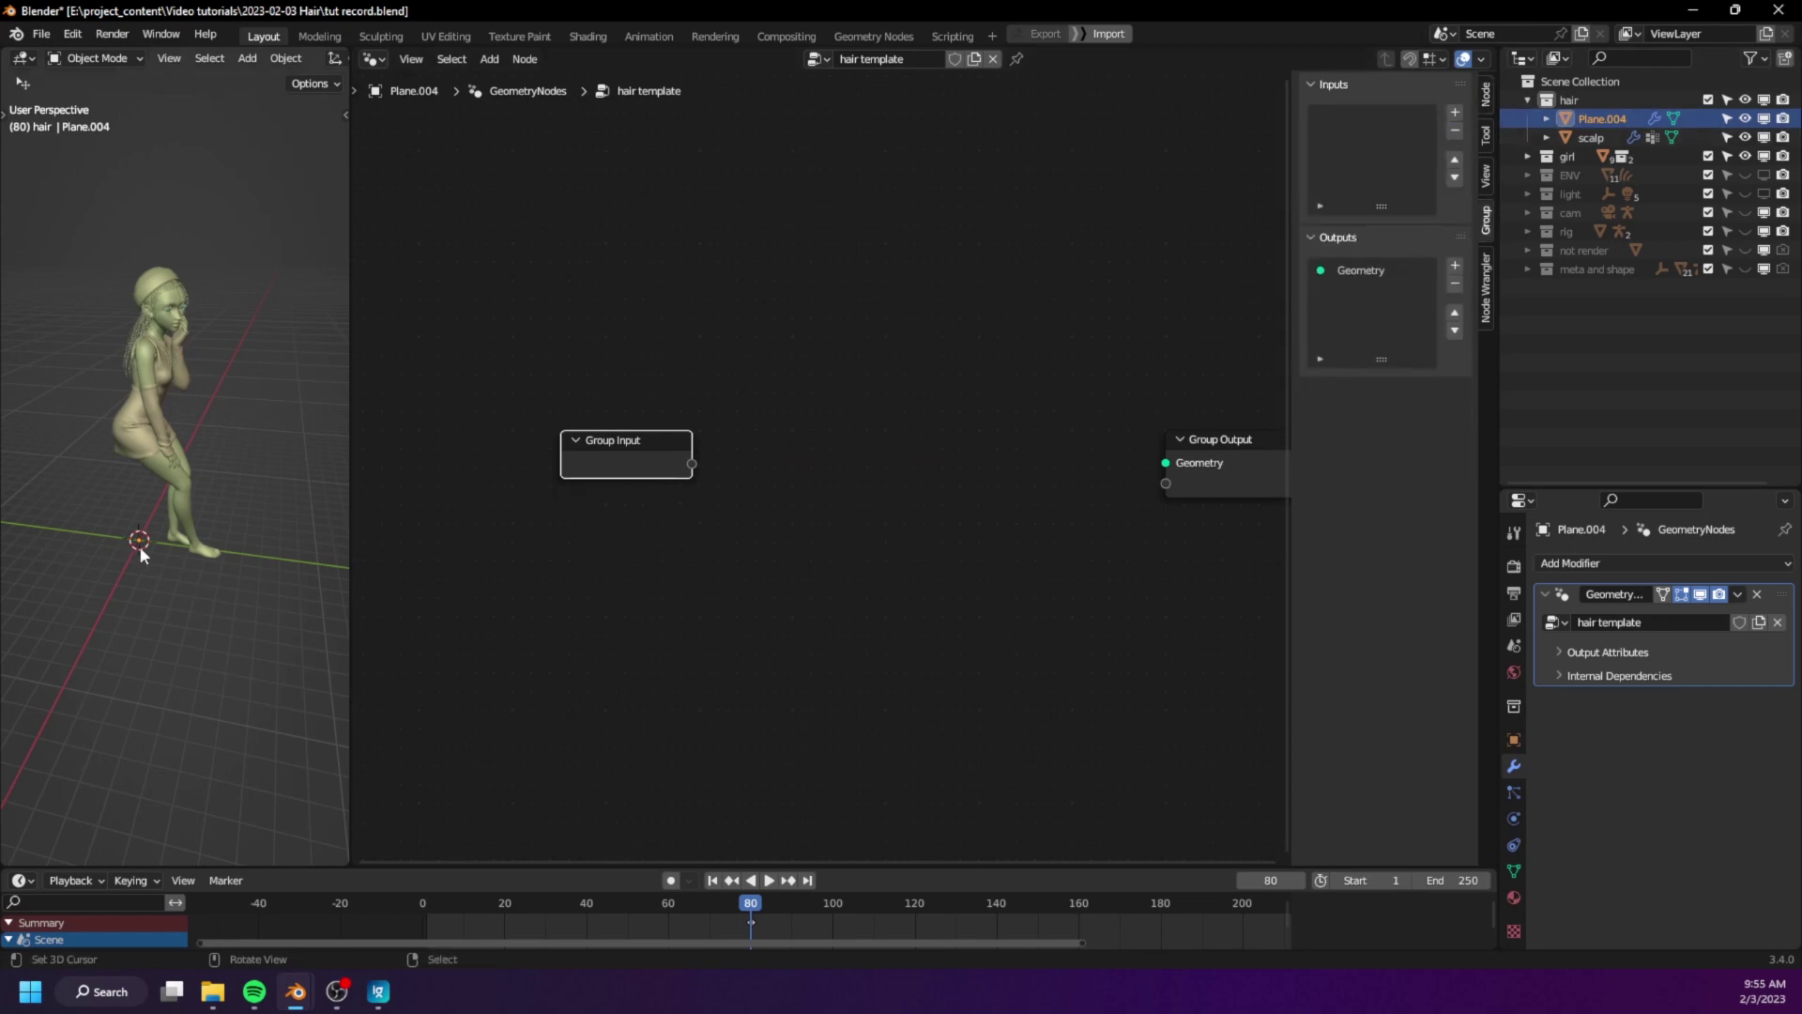
- Rename the plane object to "front hair convert"
double_click(1605, 121)
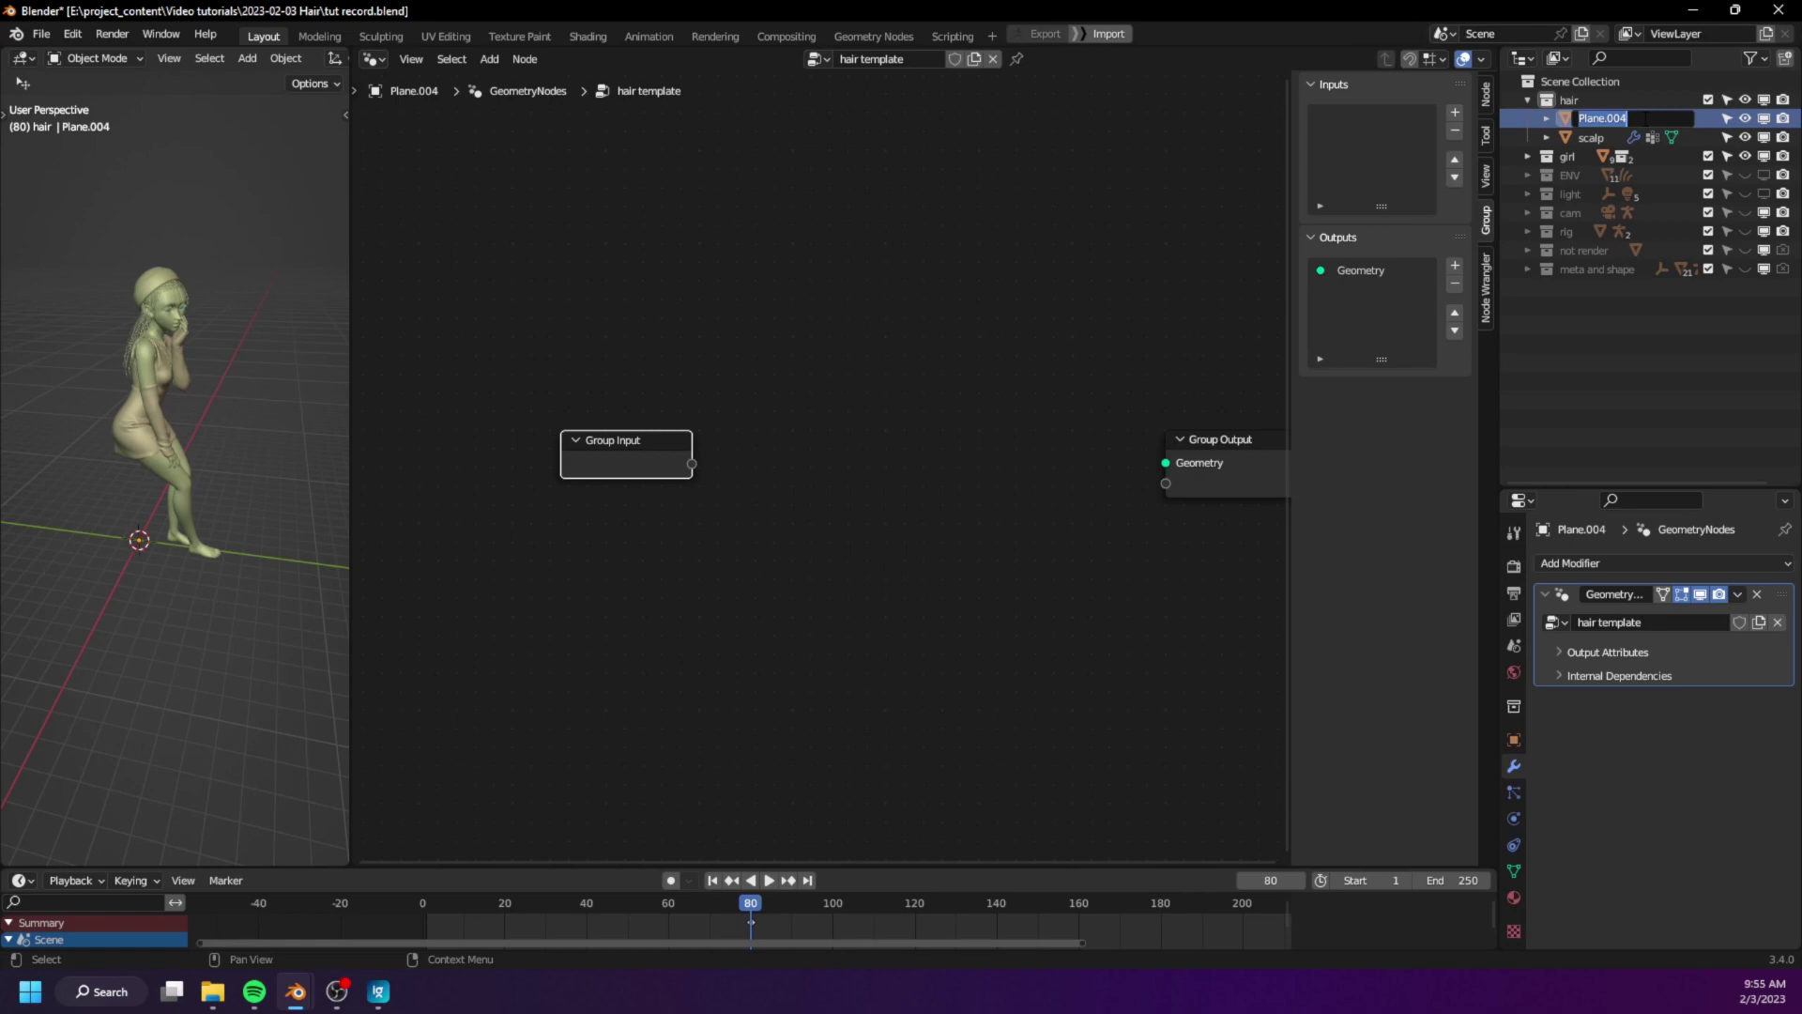
type("fi")
type("ont hair convert")
key("Return")
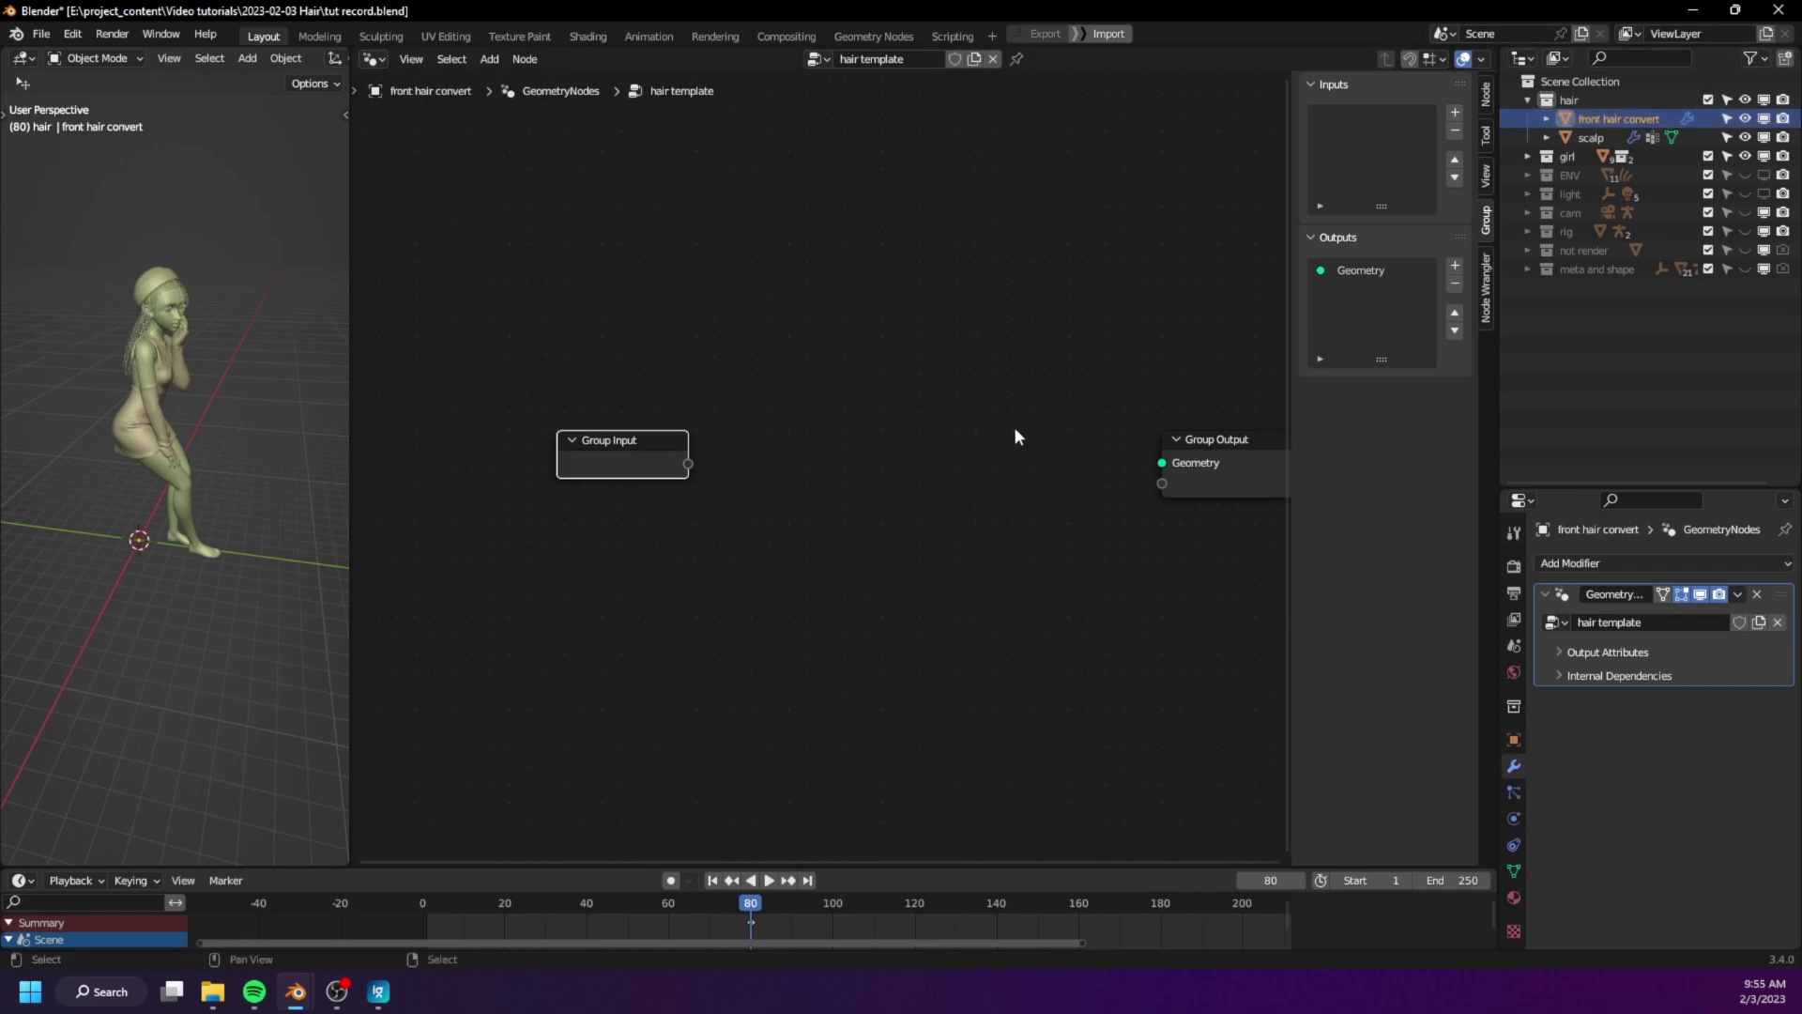
- Add a Curve Line node between Group Input and Group Output and set it to Direction mode
key("shift+a")
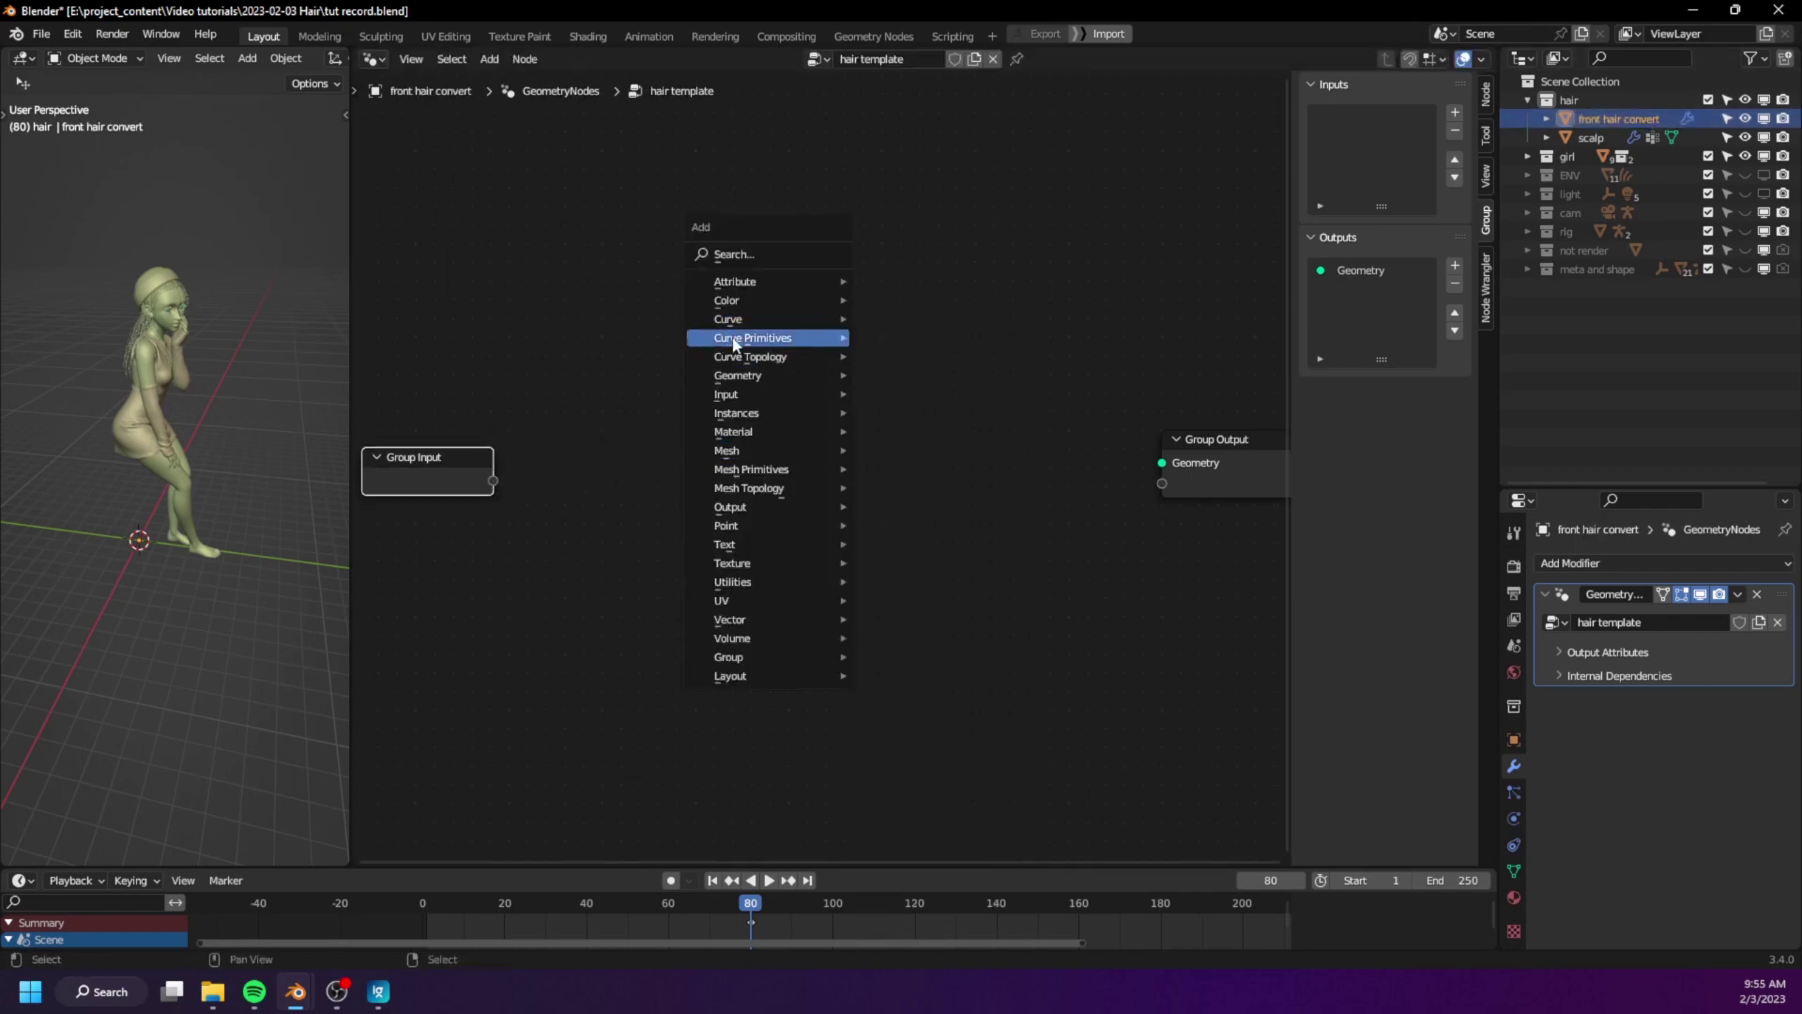
mouse_move(734, 344)
left_click(950, 396)
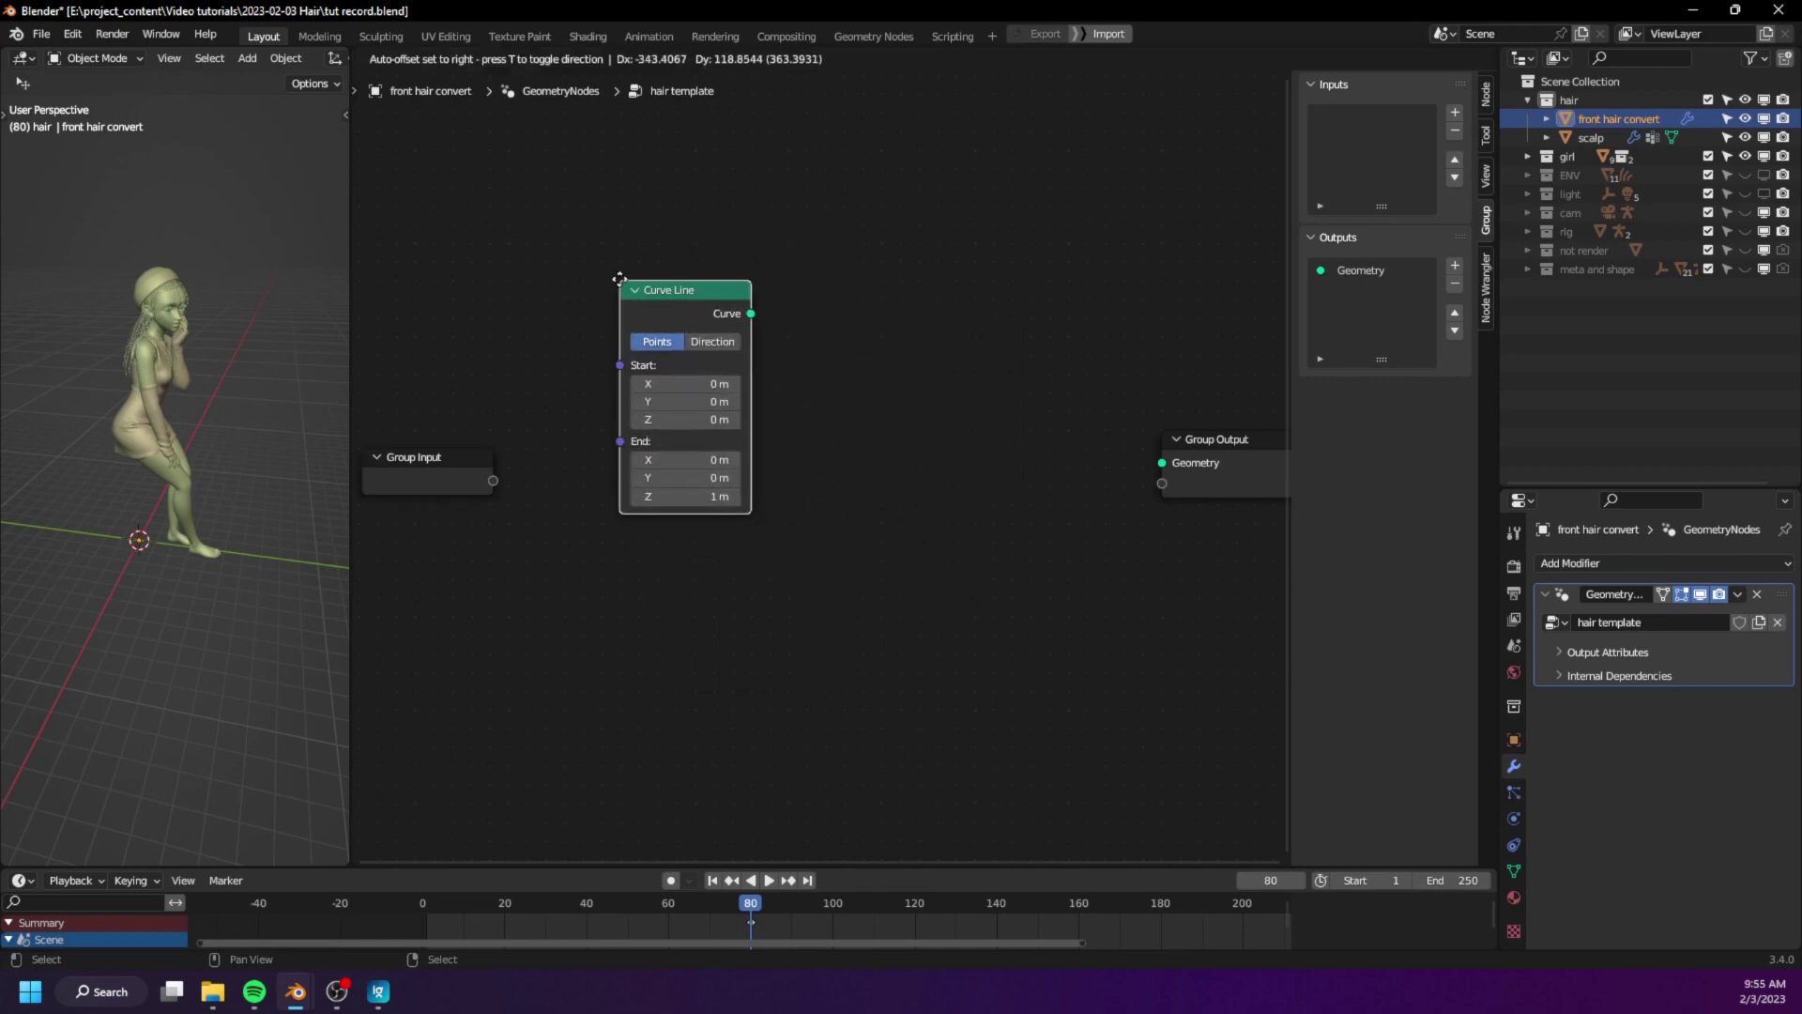
left_click(598, 255)
left_click(692, 317)
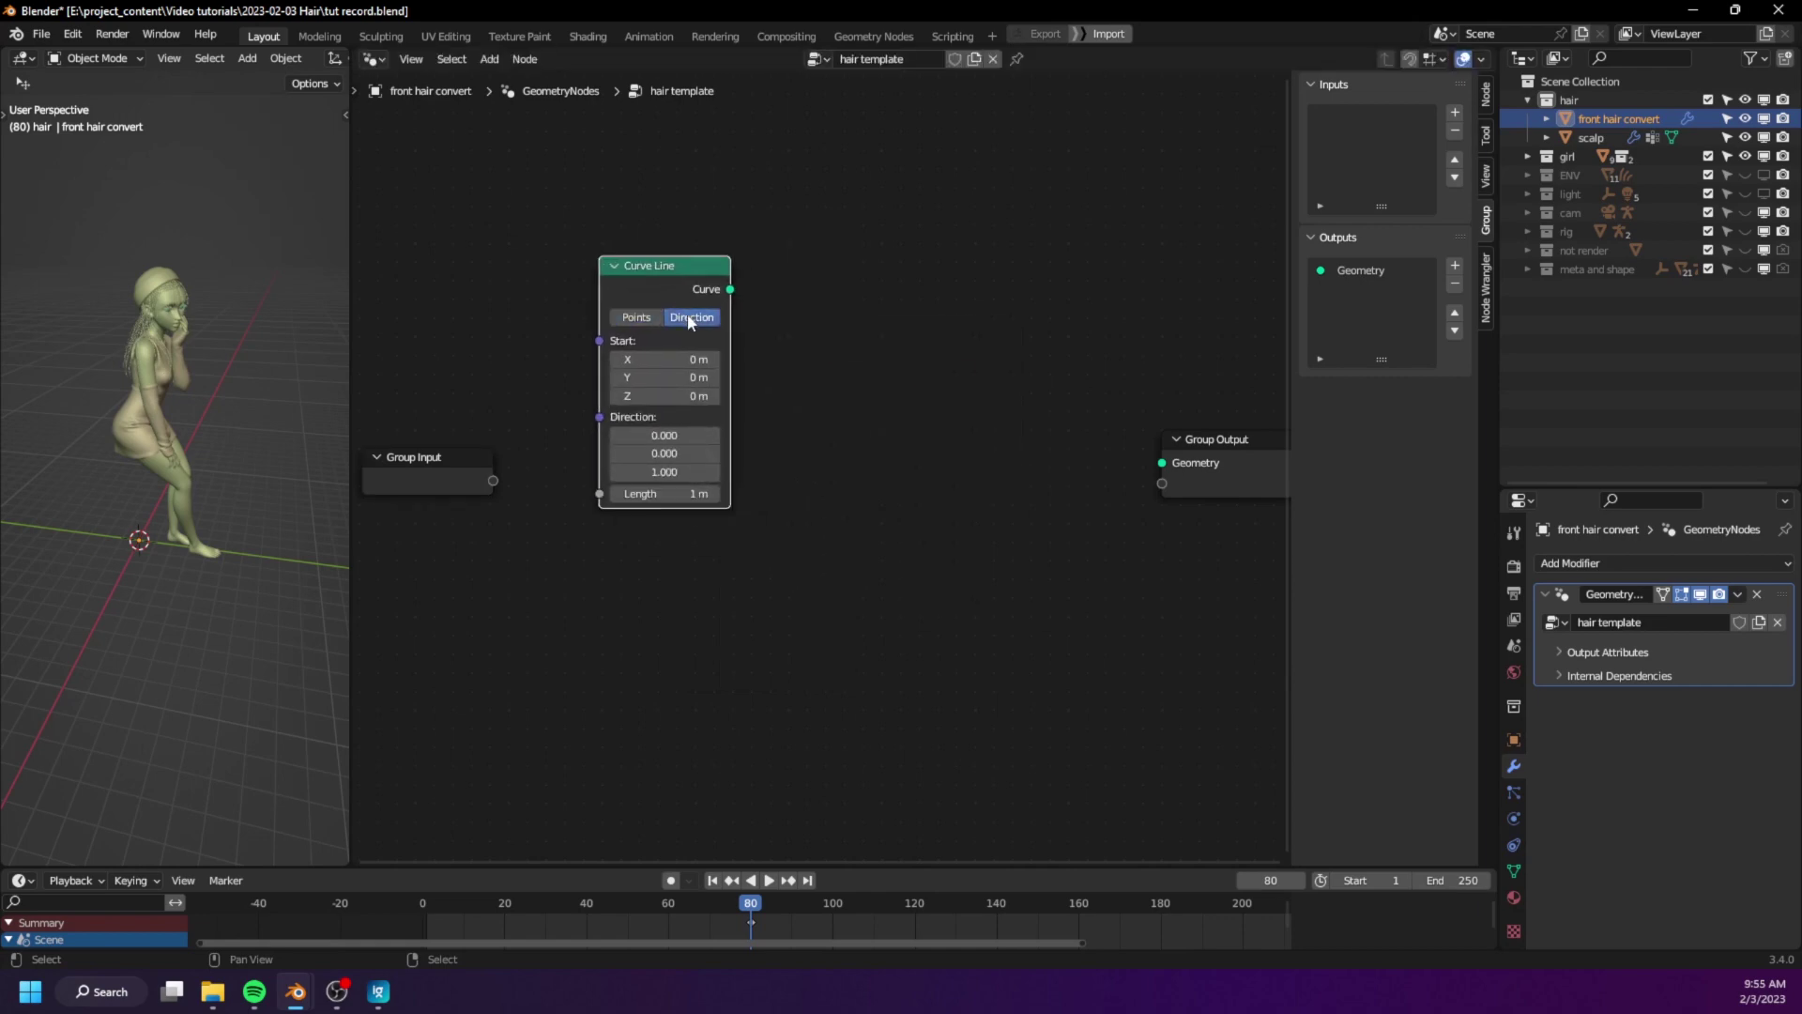
- Point the Curve Line along Y by setting its direction to 0, 1, 0
left_click(658, 449)
type("1")
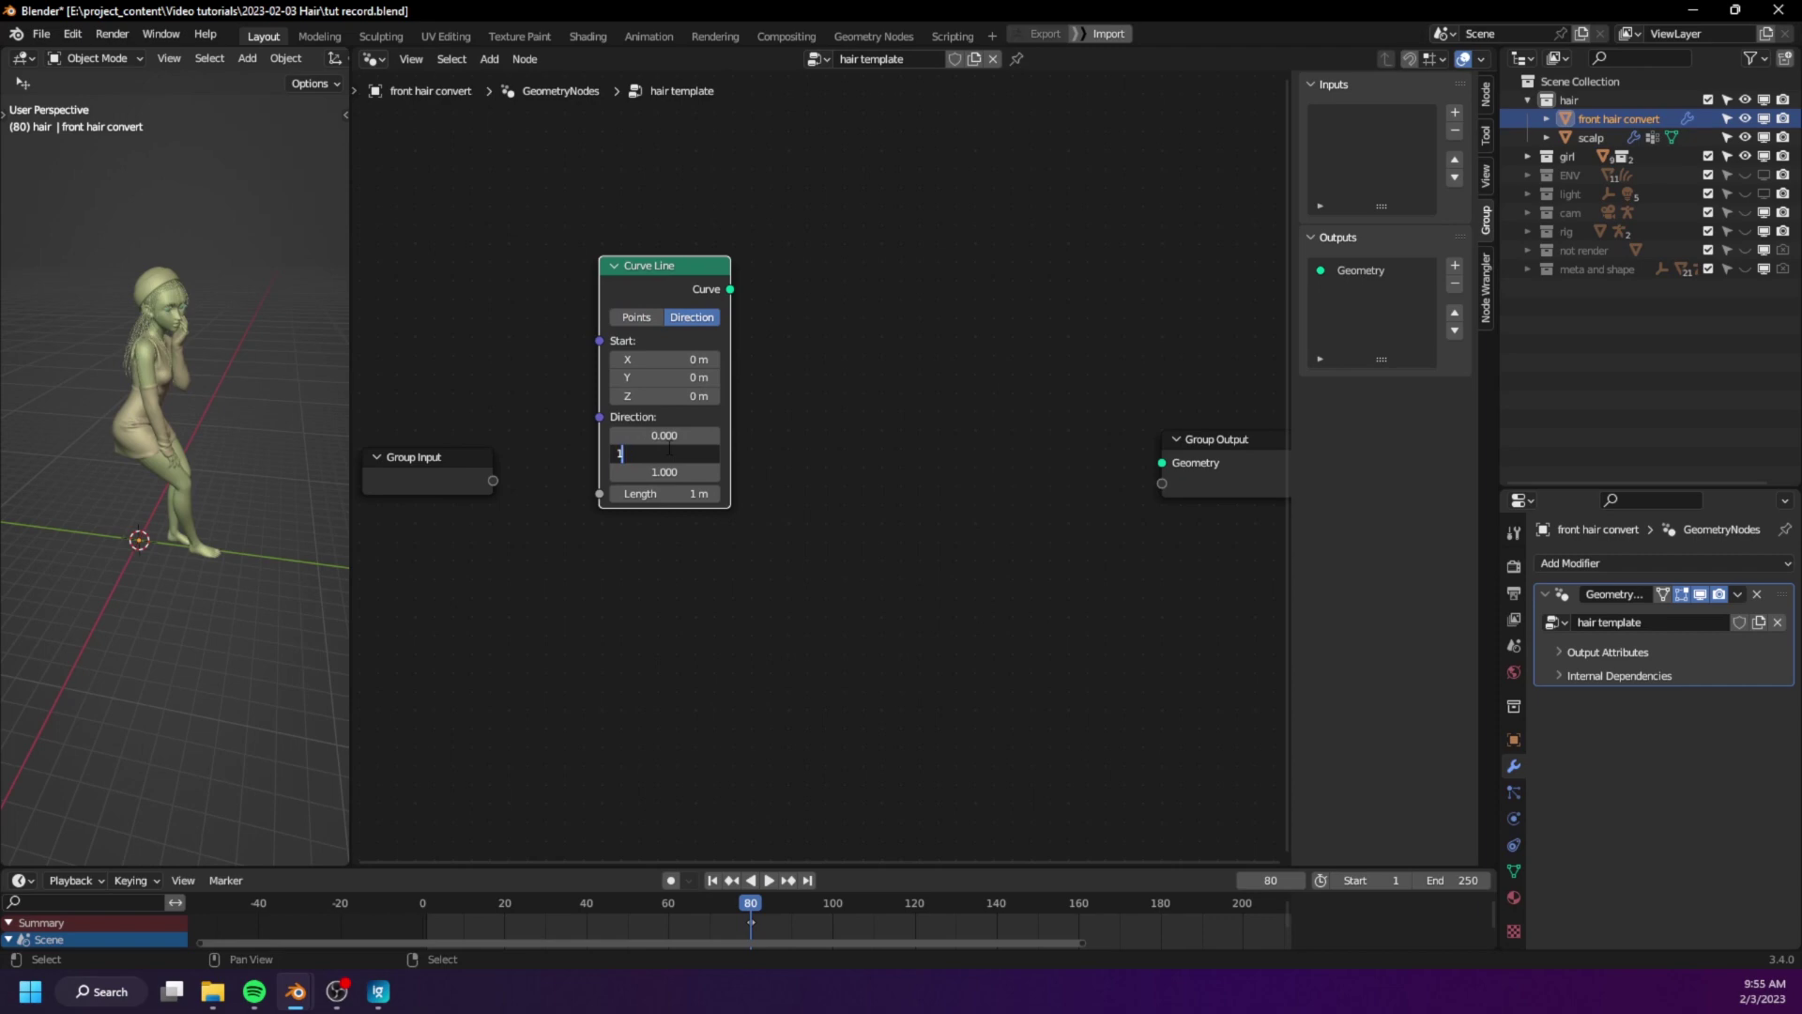
key("Tab")
type("0")
key("Return")
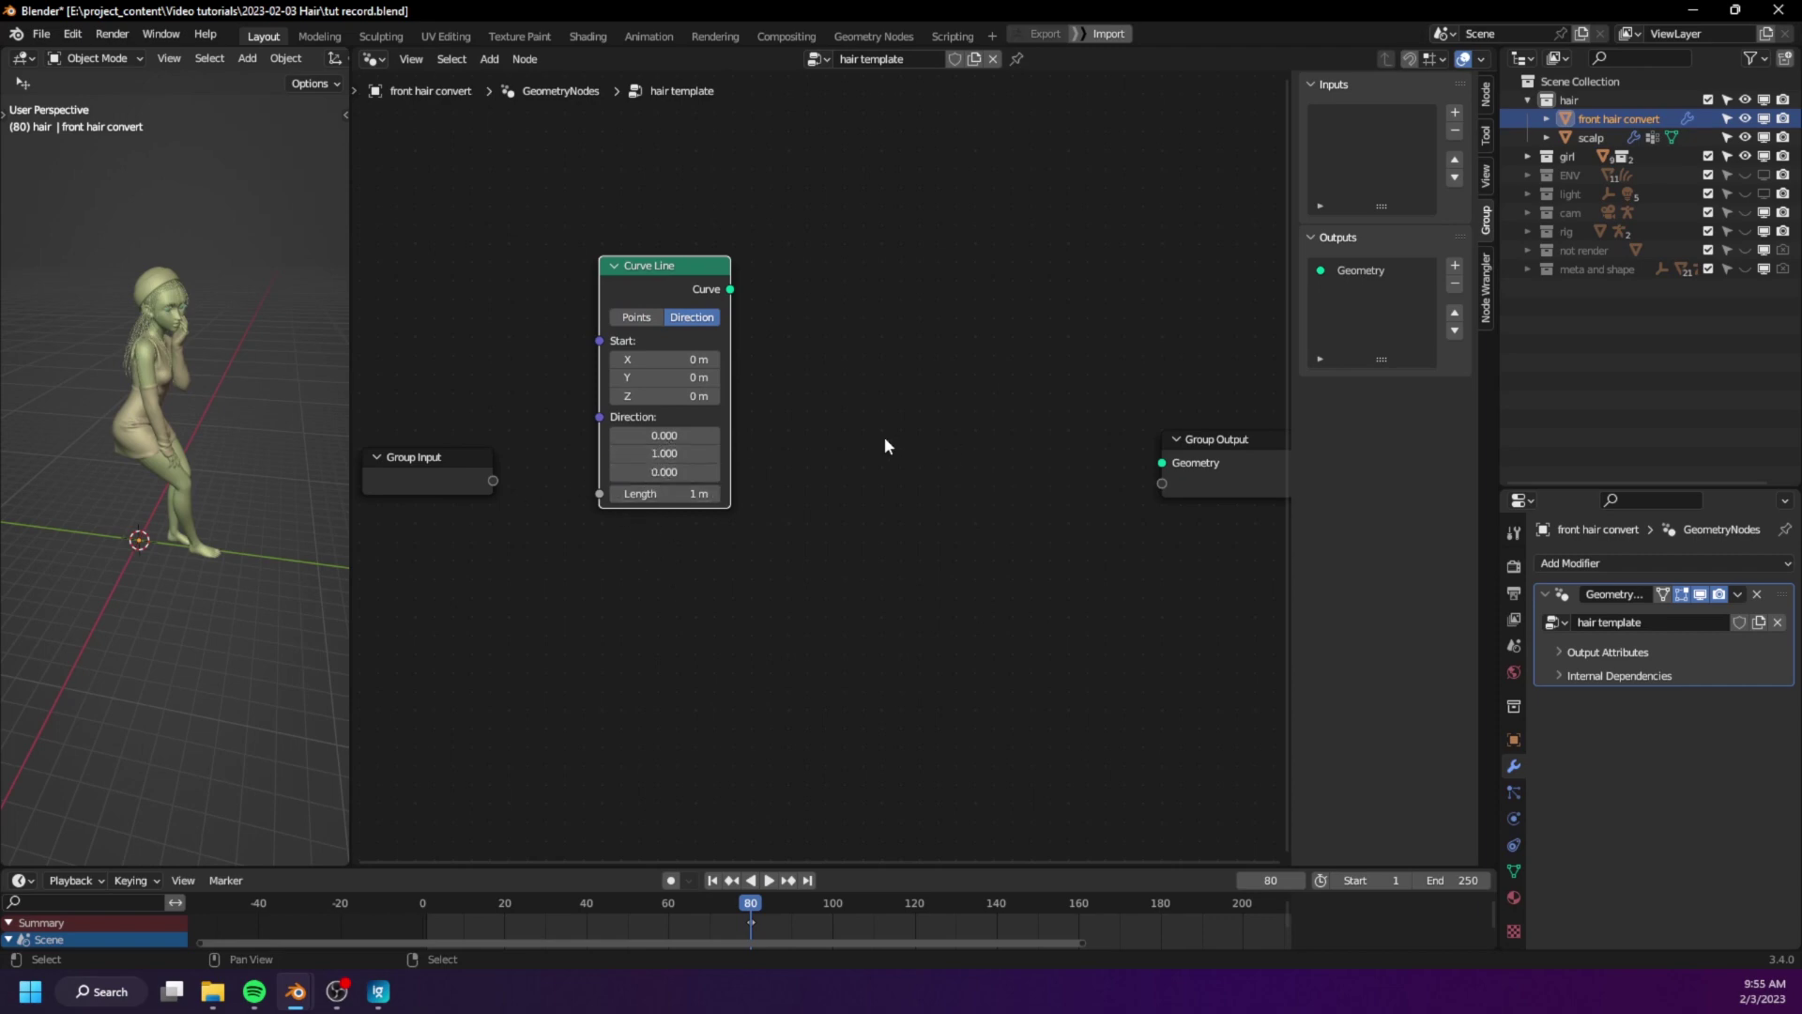
- Add a Resample Curve node beside the Curve Line node and feed the line's curve into it
key("shift+a")
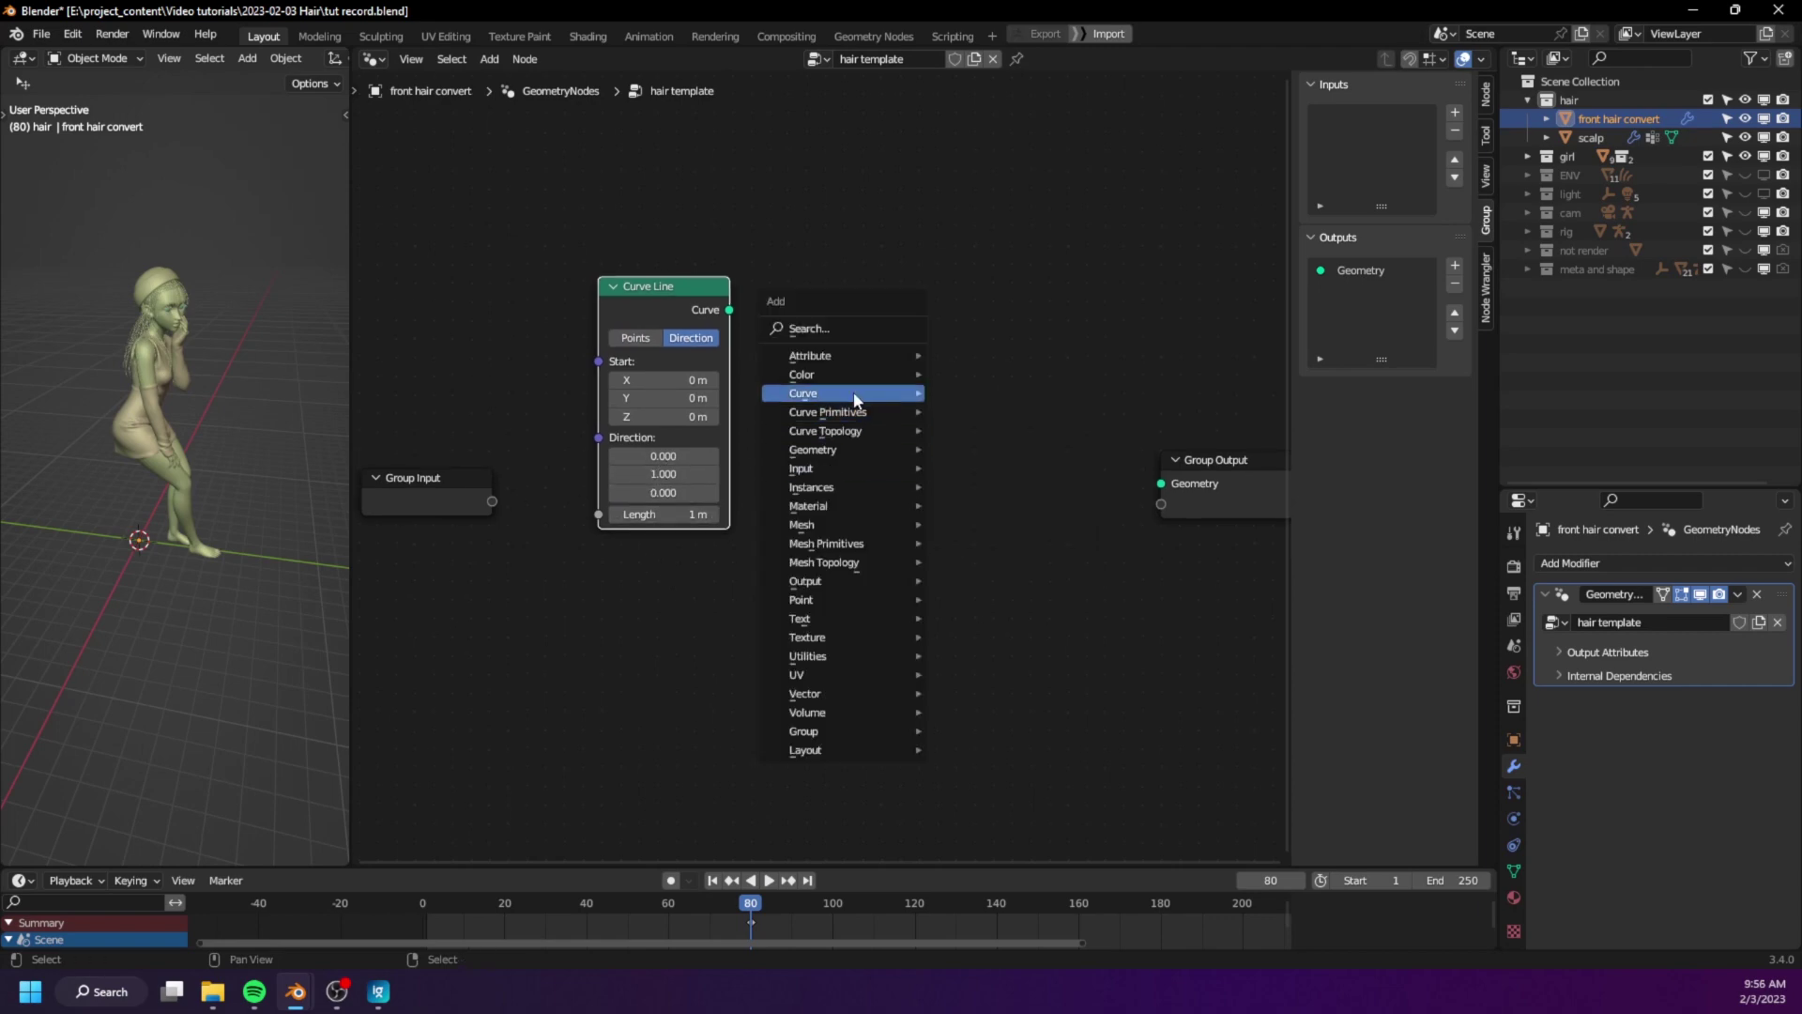
mouse_move(853, 392)
left_click(1023, 509)
left_click(793, 265)
right_click_drag(685, 310, 828, 353, "alt")
left_click_drag(868, 303, 864, 310)
- Insert a Curve to Mesh node between Resample Curve and Group Output, and move Group Output away to make room
key("shift+a")
mouse_move(1065, 333)
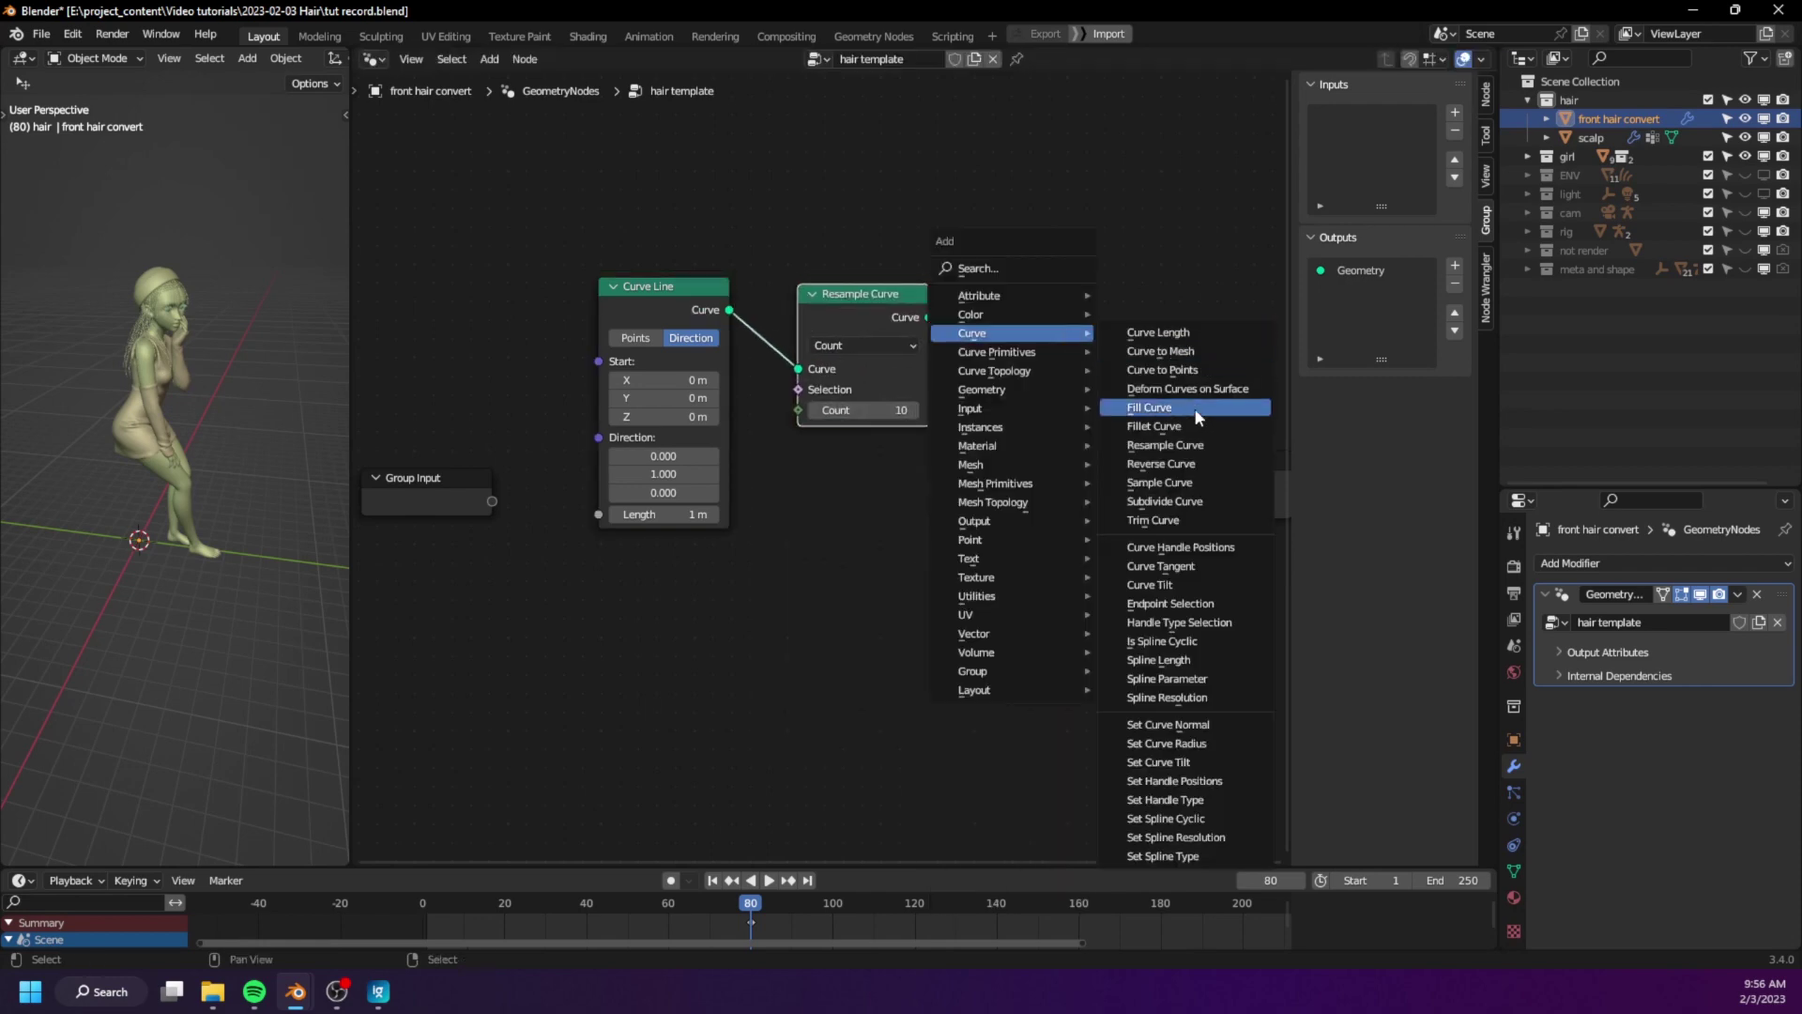
left_click(1161, 351)
left_click(1150, 549)
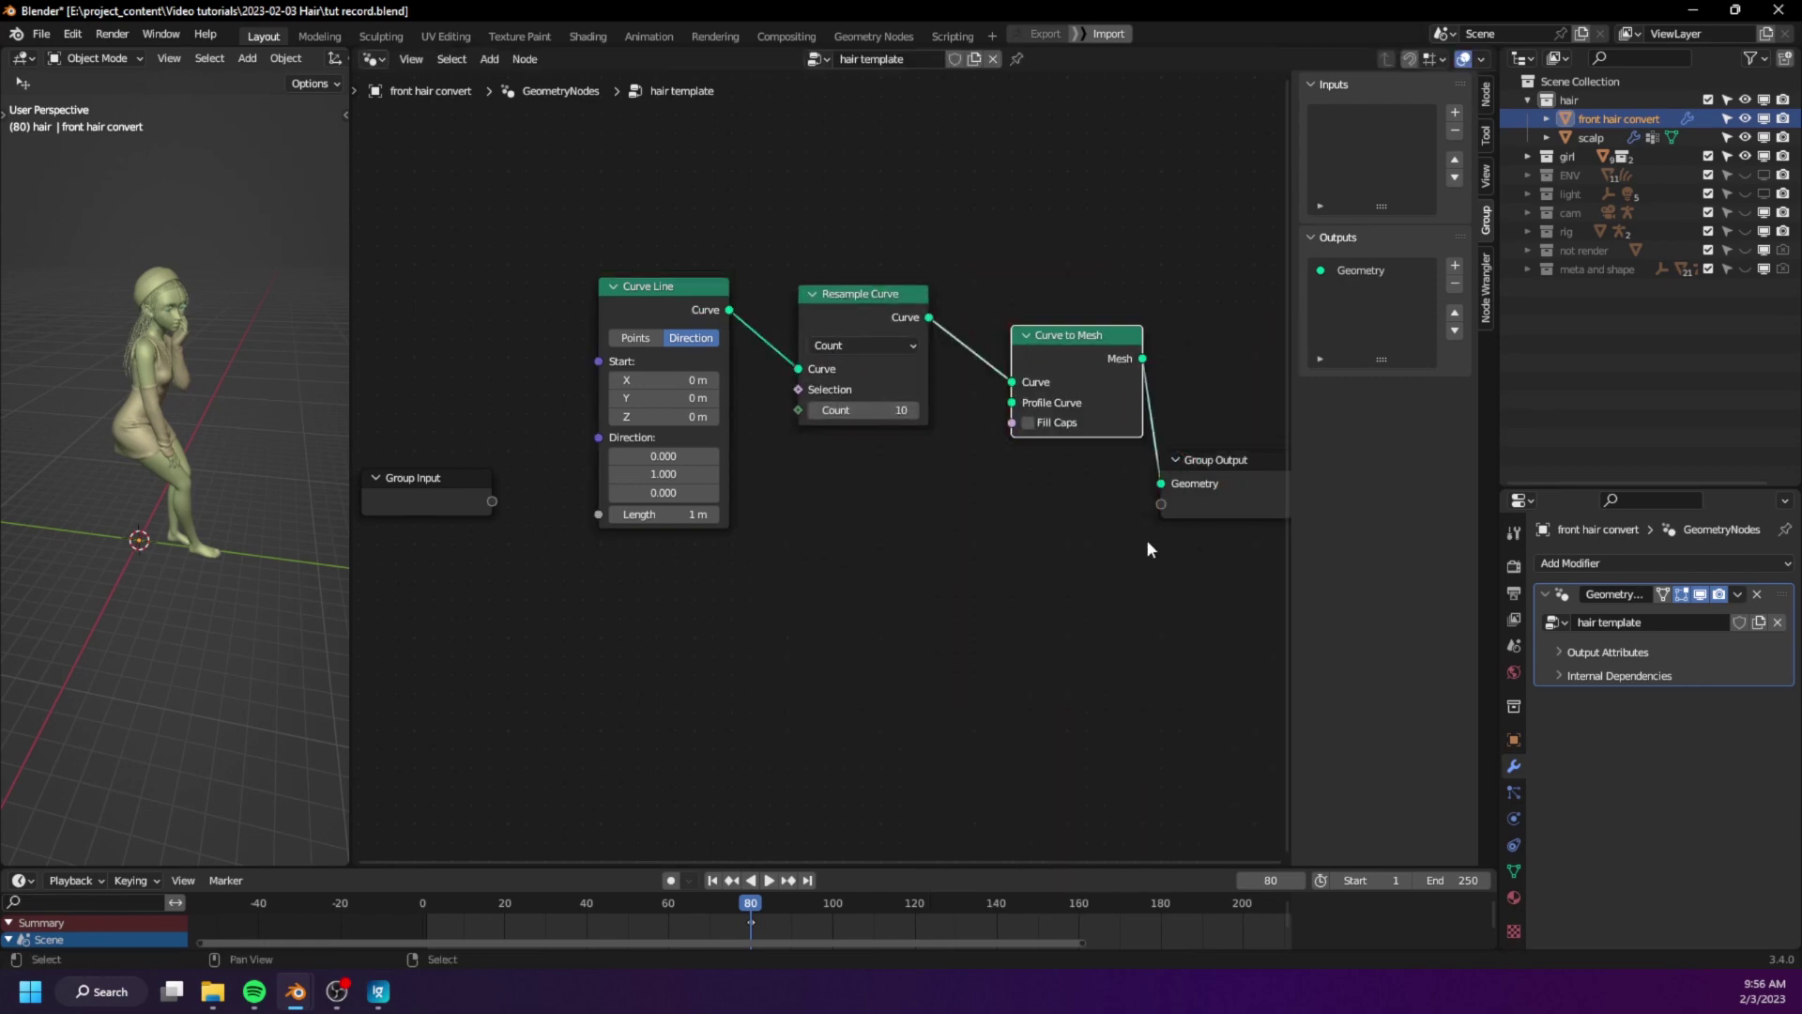
middle_click_drag(1147, 550, 971, 549)
left_click_drag(1100, 474, 1194, 414)
- Expose the Curve Line's Start, Direction and Length and the Resample Curve's Count as group inputs
middle_click_drag(395, 509, 716, 512)
left_click_drag(563, 492, 568, 494)
left_click_drag(771, 373, 644, 501)
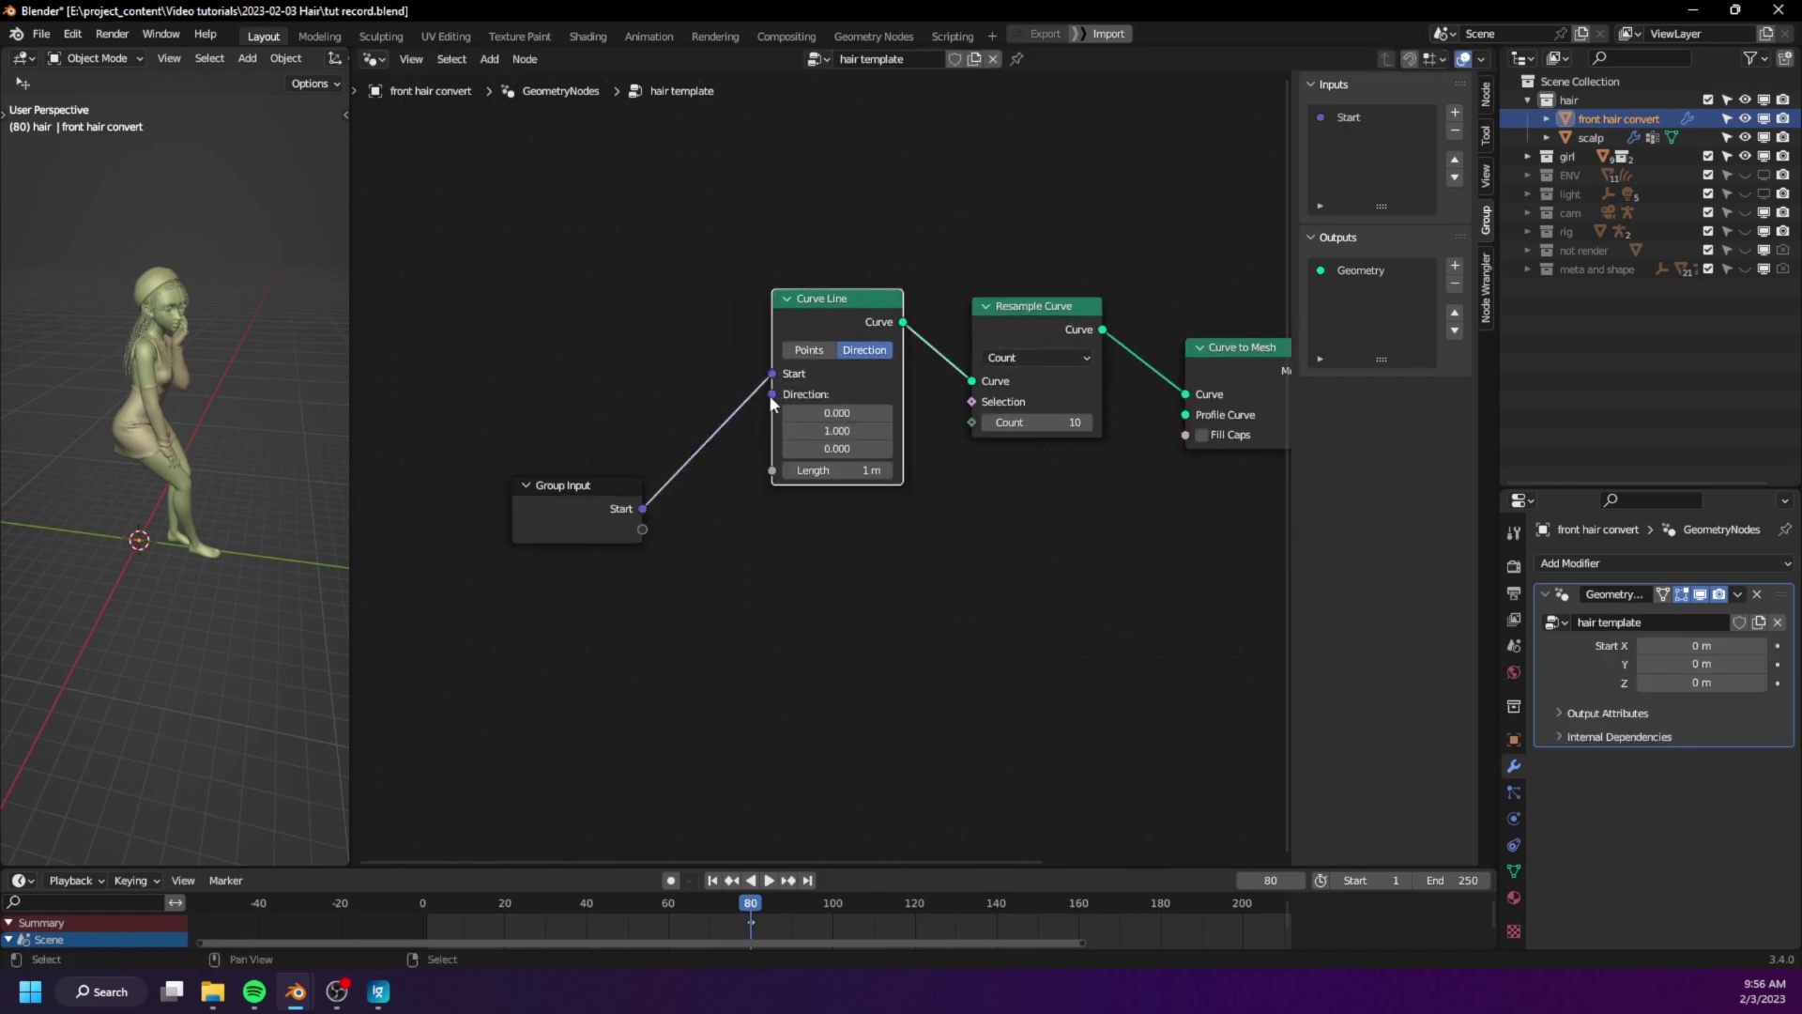
left_click_drag(773, 394, 643, 550)
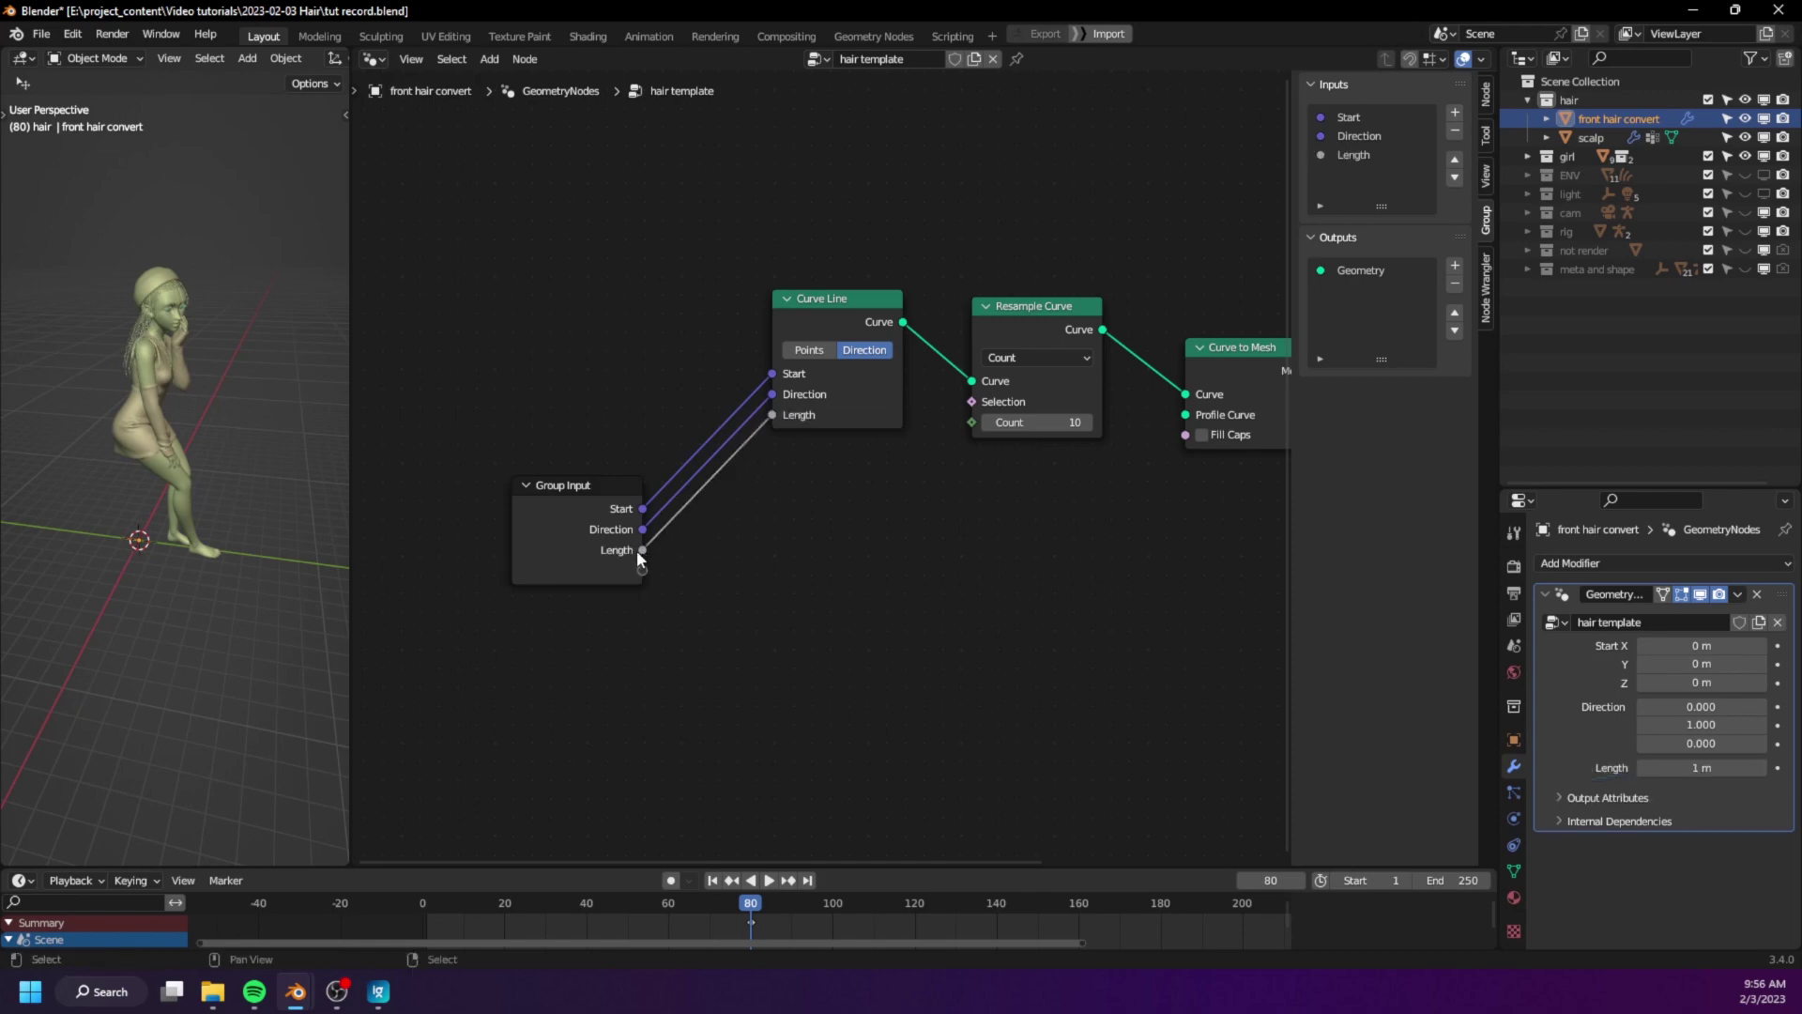
left_click_drag(972, 423, 572, 603)
- Spread out the end of the node chain, moving Group Output farther away and Curve to Mesh below Resample Curve
middle_click_drag(1007, 657, 676, 644)
scroll(813, 466, "down", 3)
left_click_drag(1061, 322, 1162, 479)
key("g")
left_click(1202, 366)
left_click_drag(889, 385, 936, 531)
middle_click_drag(938, 515, 896, 528)
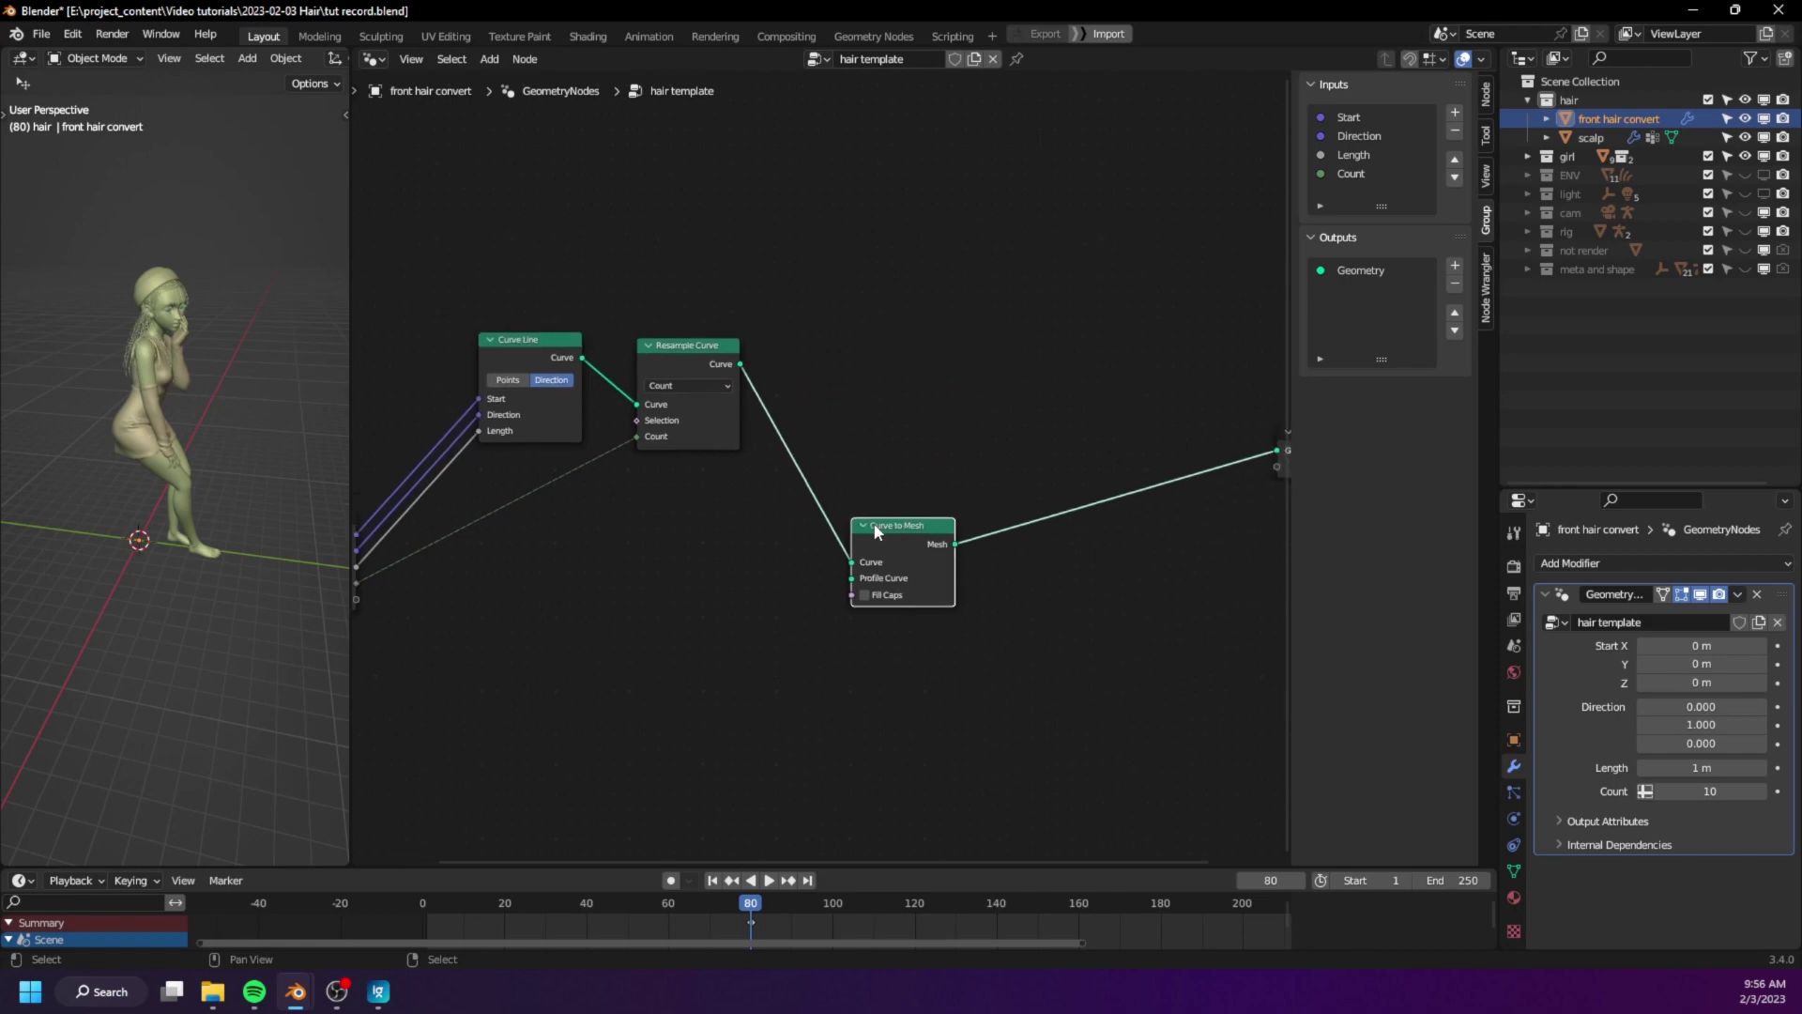
- Add a Geometry Switch node before Group Output, with Curve to Mesh feeding True and the resampled curve feeding False
key("shift+a")
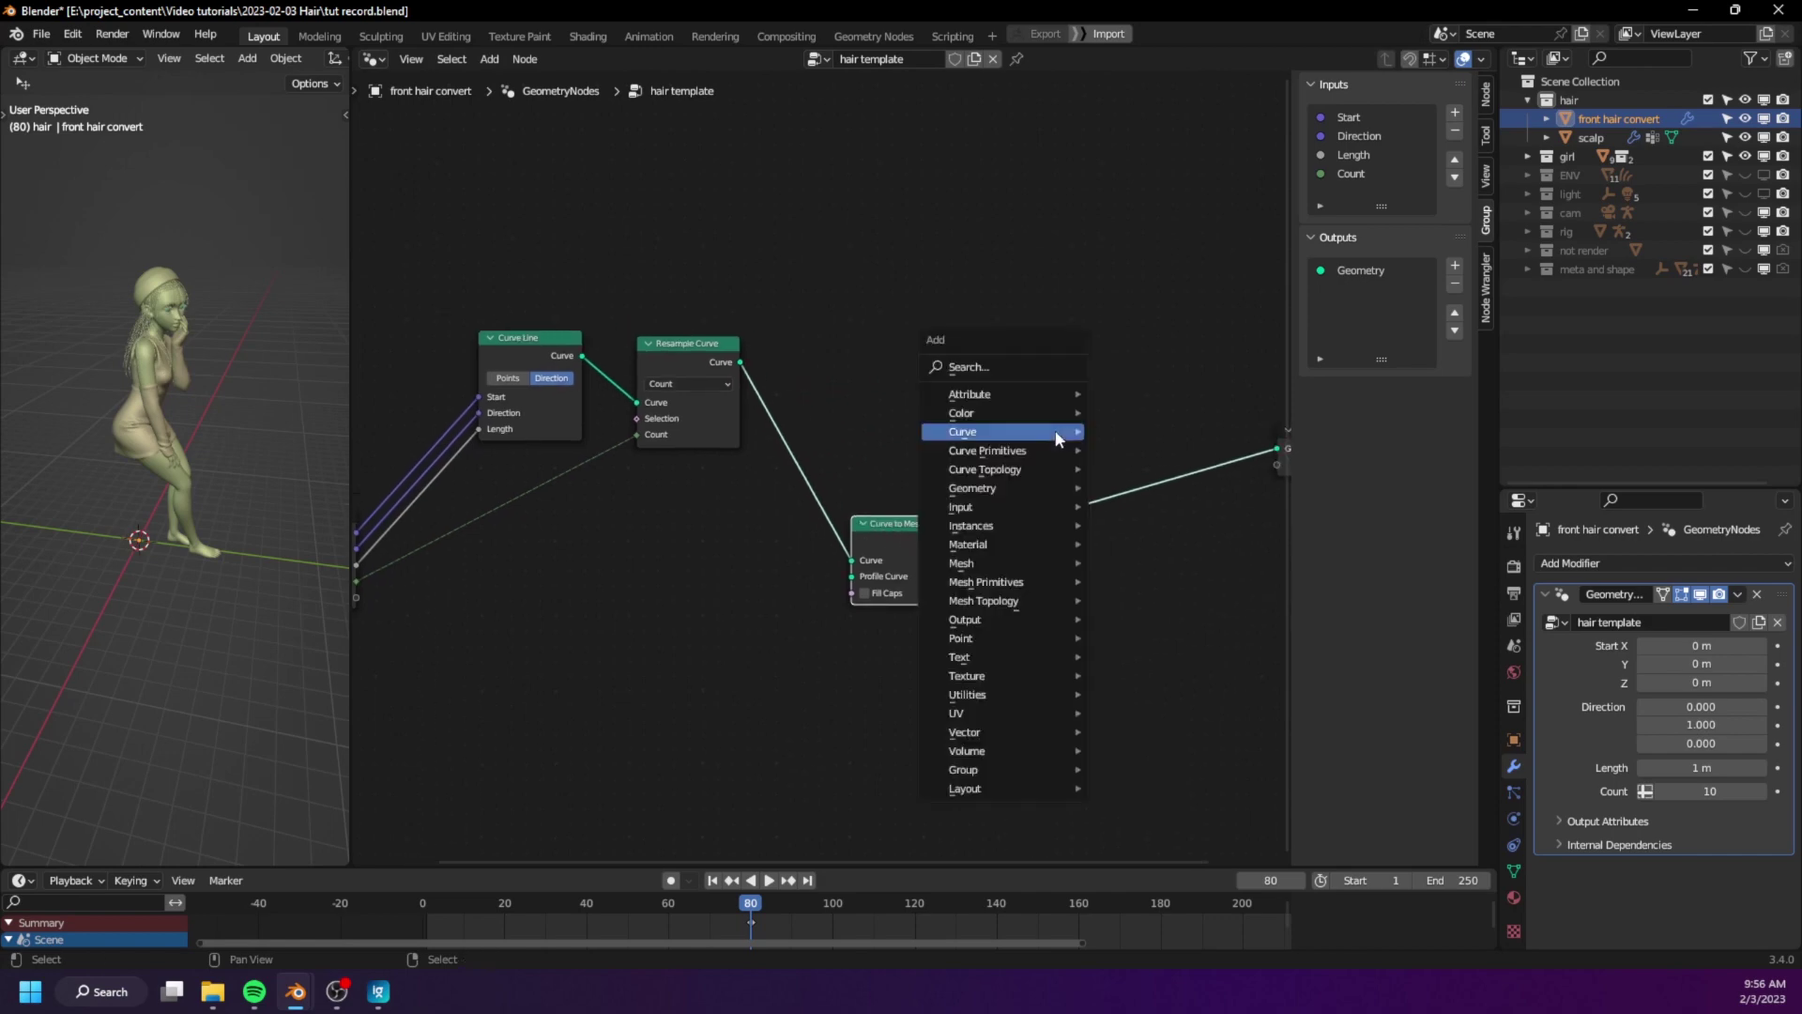
mouse_move(986, 702)
left_click(1129, 699)
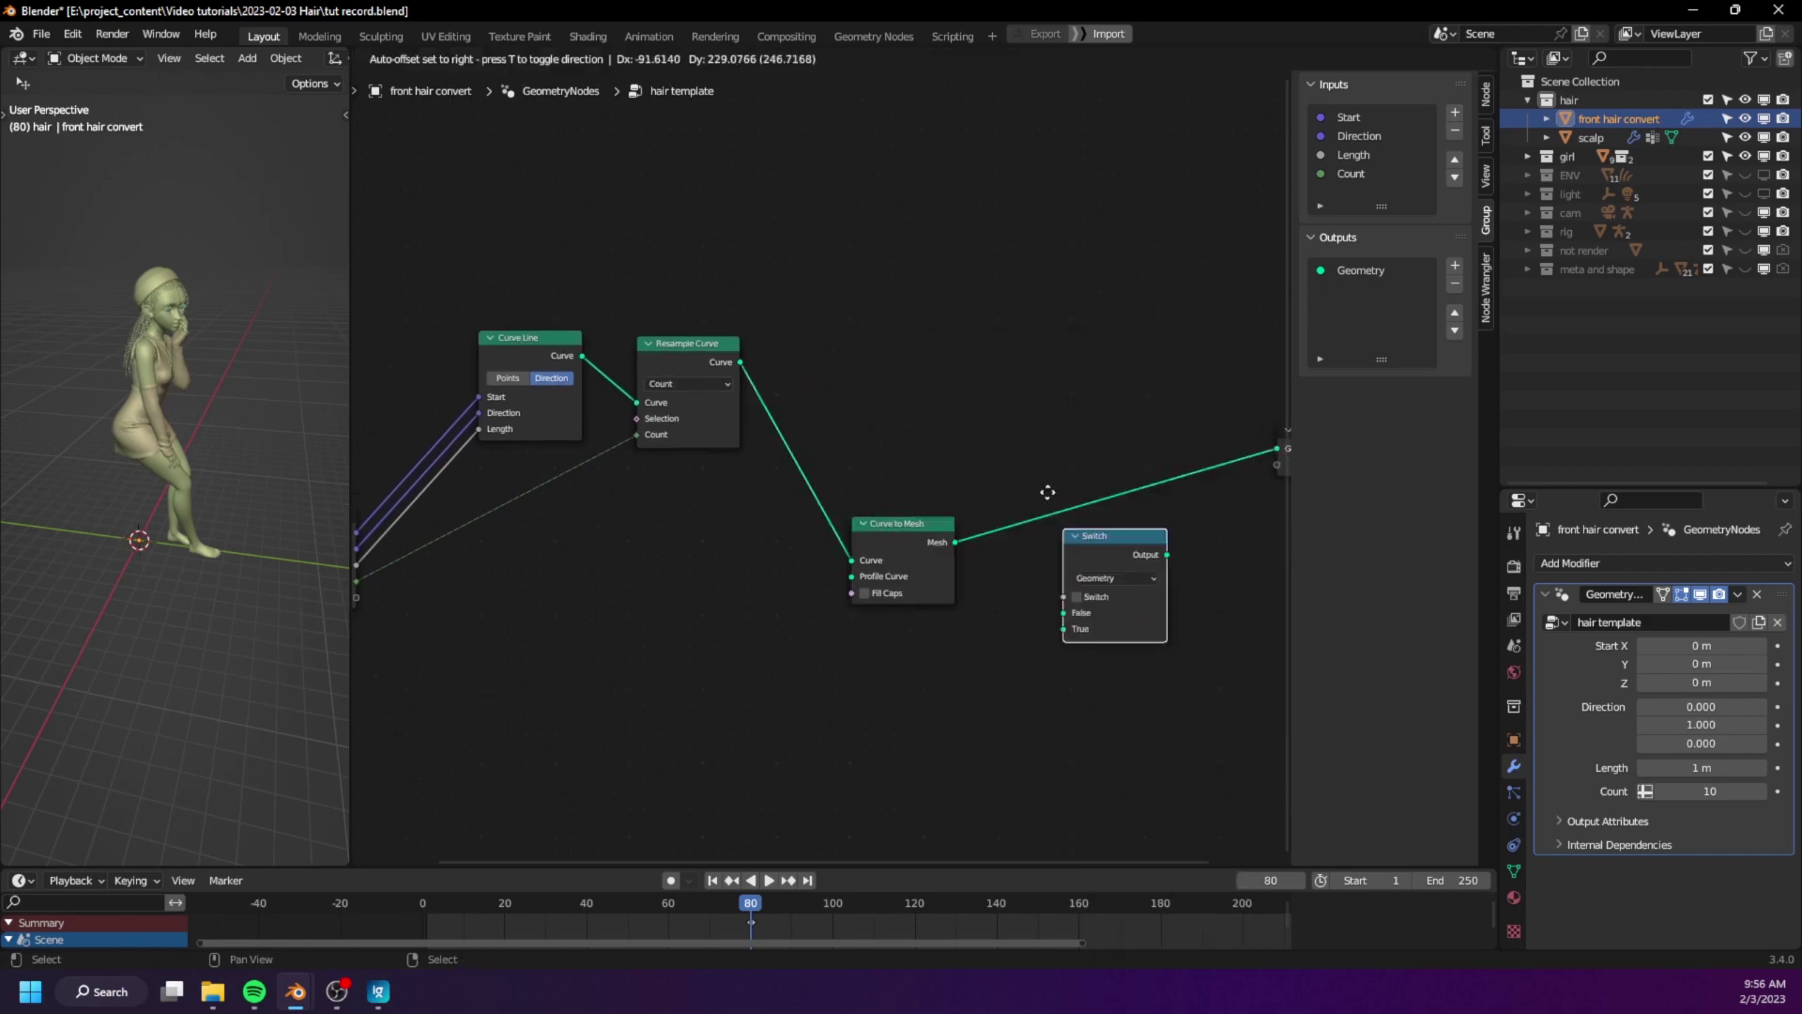
left_click(1051, 498)
left_click_drag(1049, 493, 1049, 508)
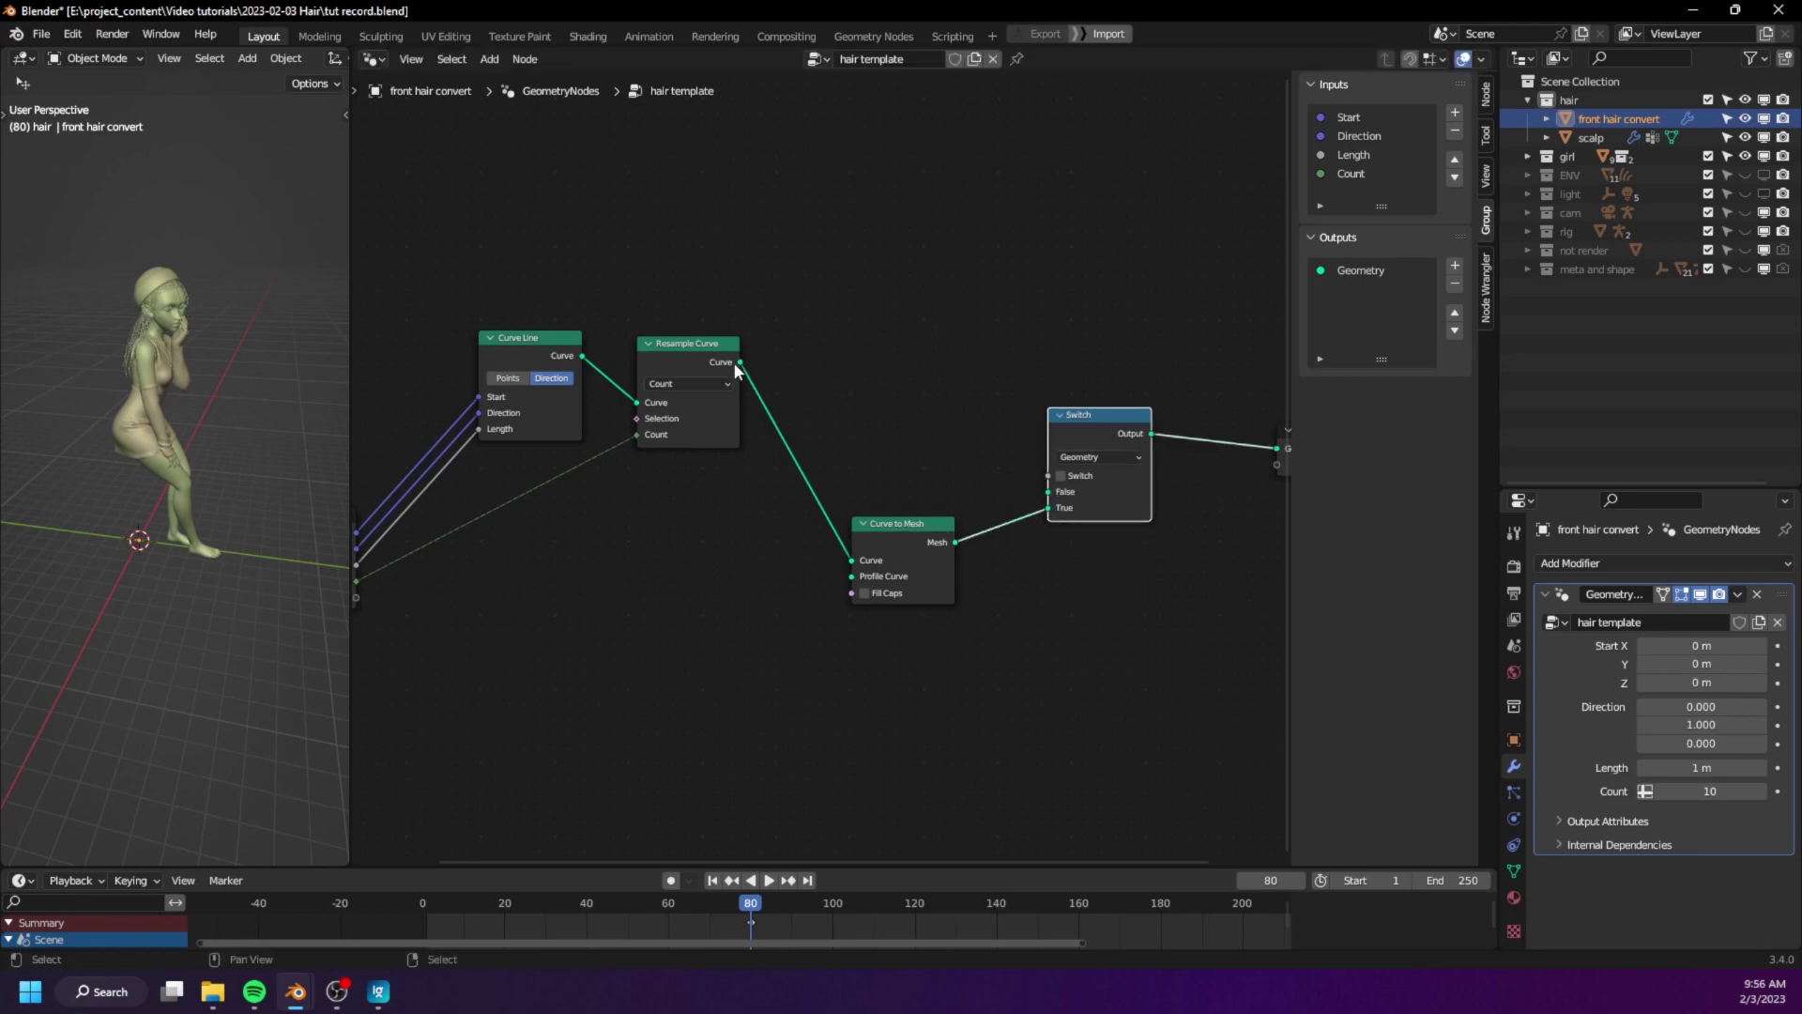
left_click_drag(739, 363, 1048, 492)
left_click(692, 349)
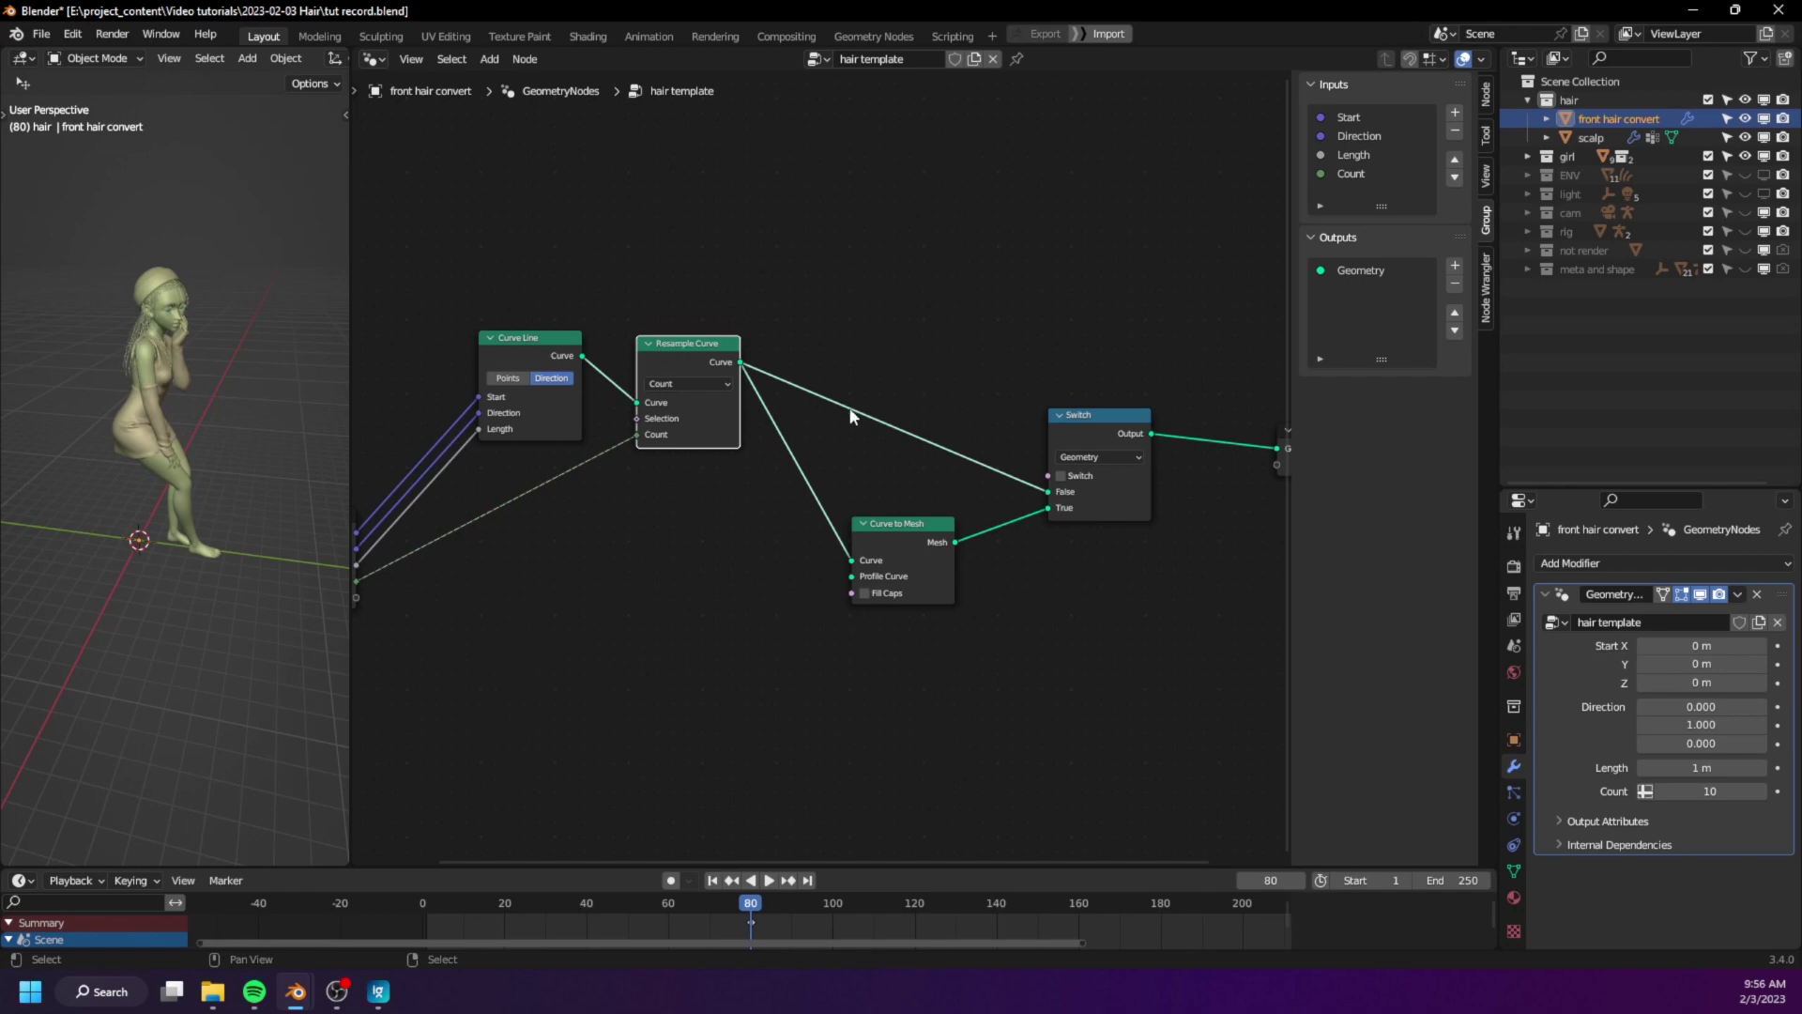
- Expose the Switch node's boolean Switch socket as a new group input
middle_click_drag(986, 492, 950, 526)
middle_click_drag(627, 543, 752, 502)
scroll(544, 548, "down", 2)
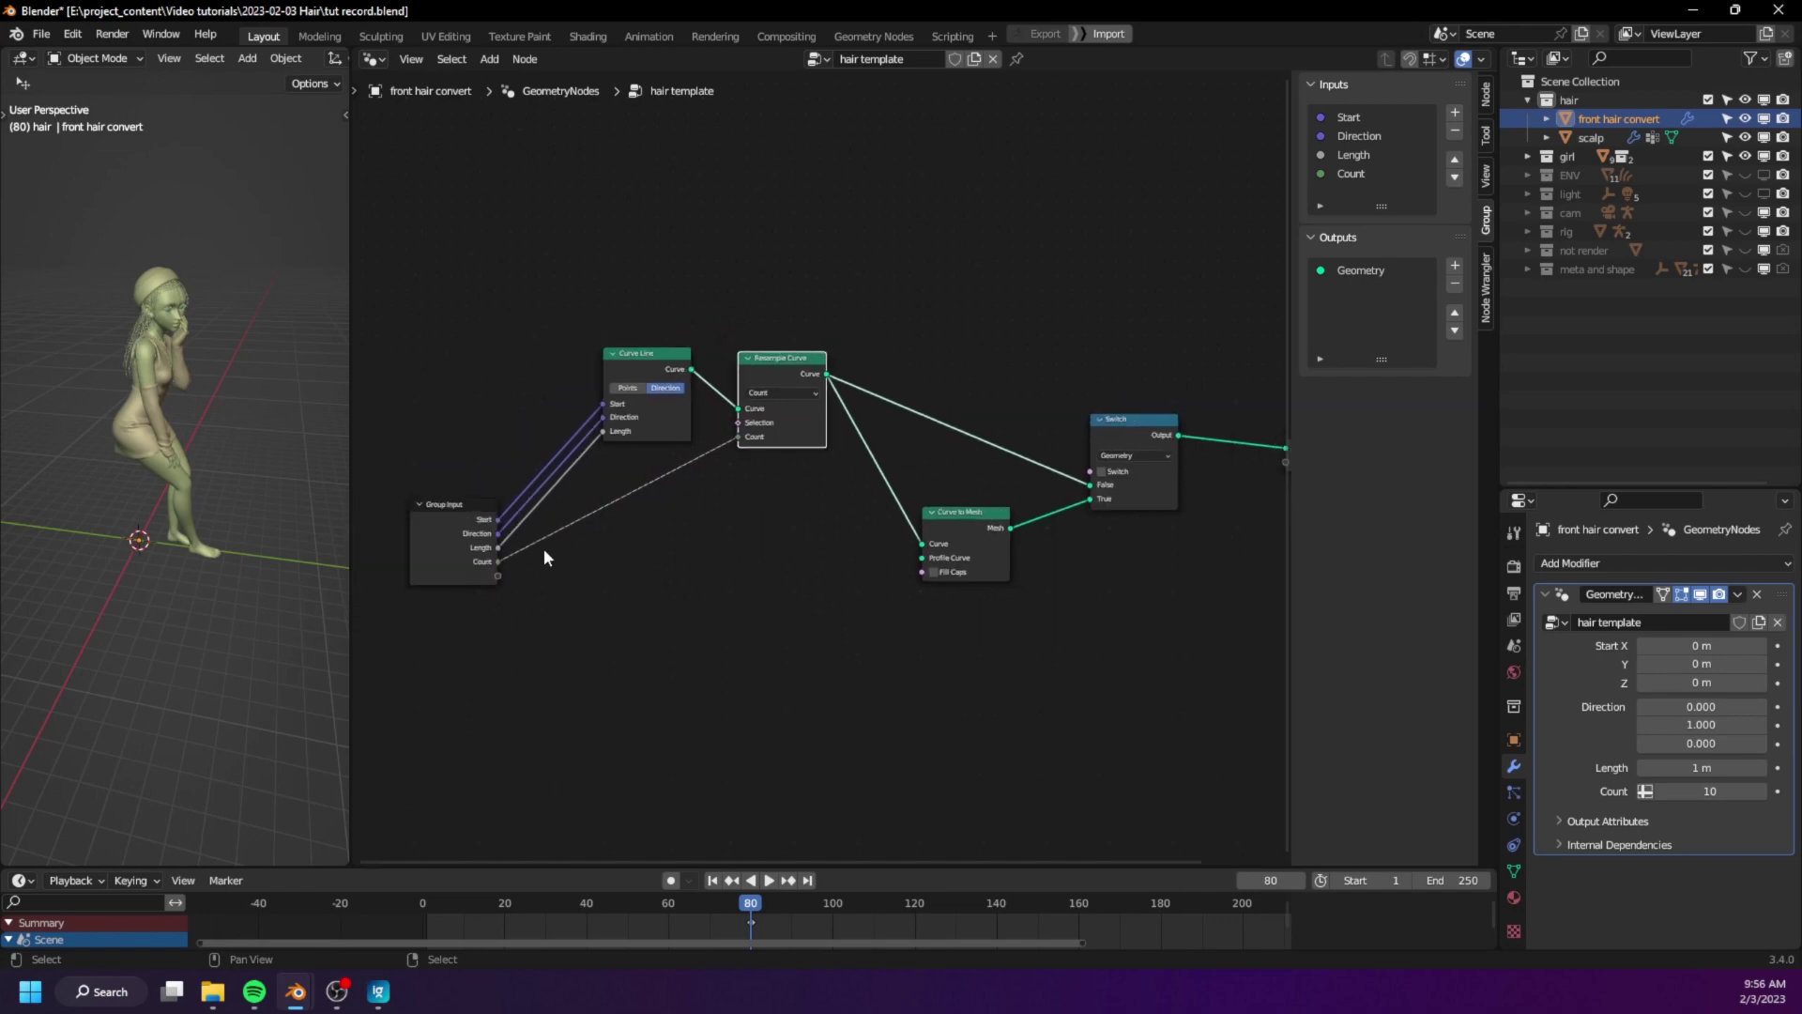
left_click_drag(497, 576, 1090, 471)
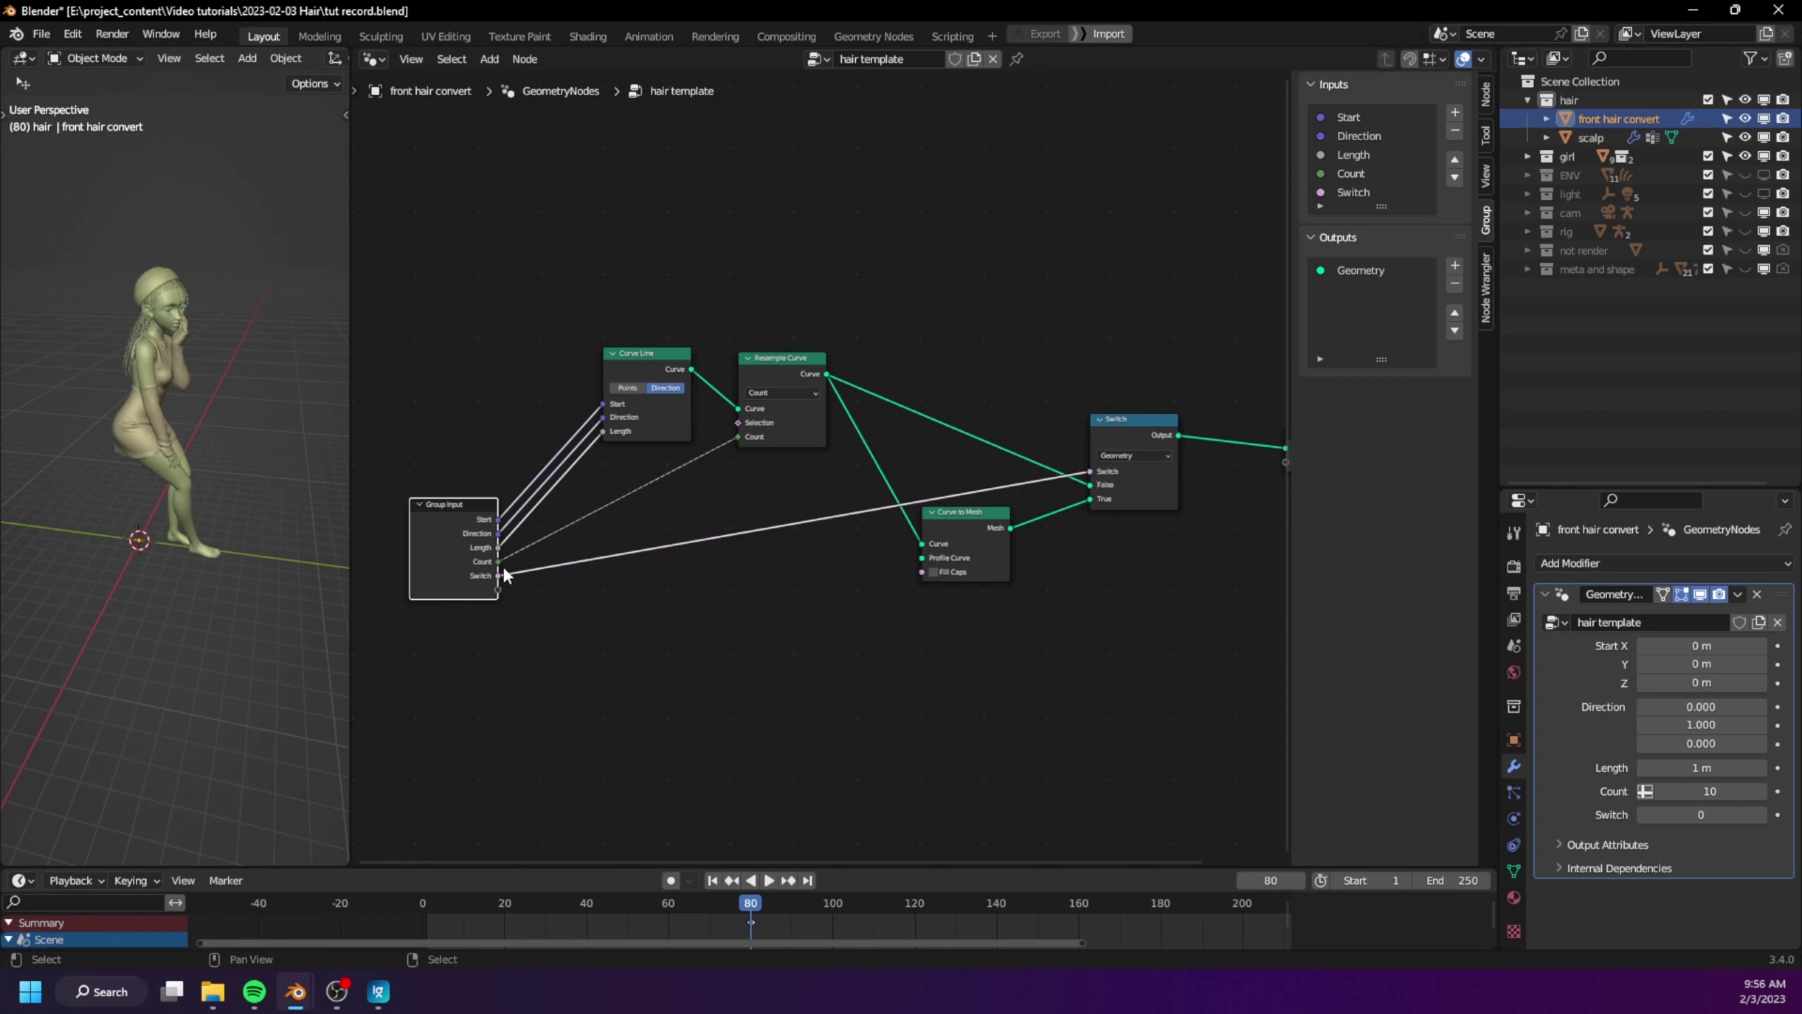
- Rename the Switch group input to "Convert to mesh", enable it by default, and set its modifier value to 1
scroll(507, 578, "up", 2)
middle_click_drag(572, 642, 574, 641)
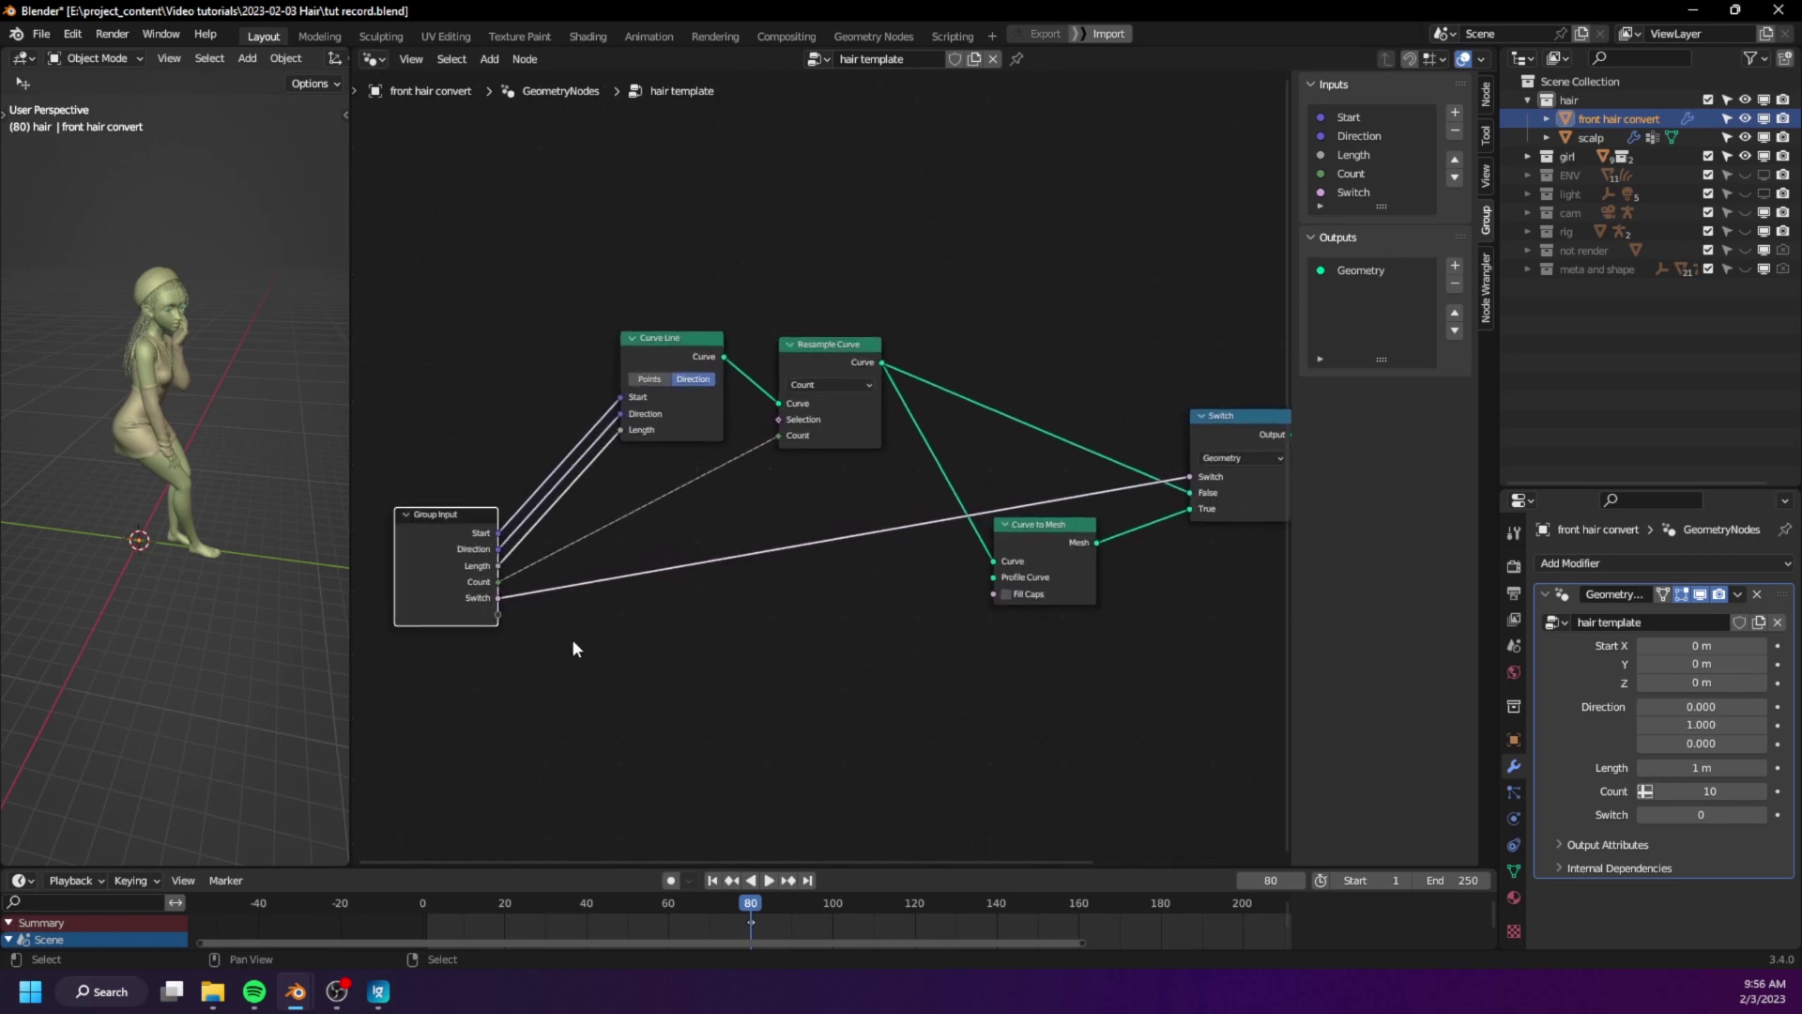
double_click(1353, 194)
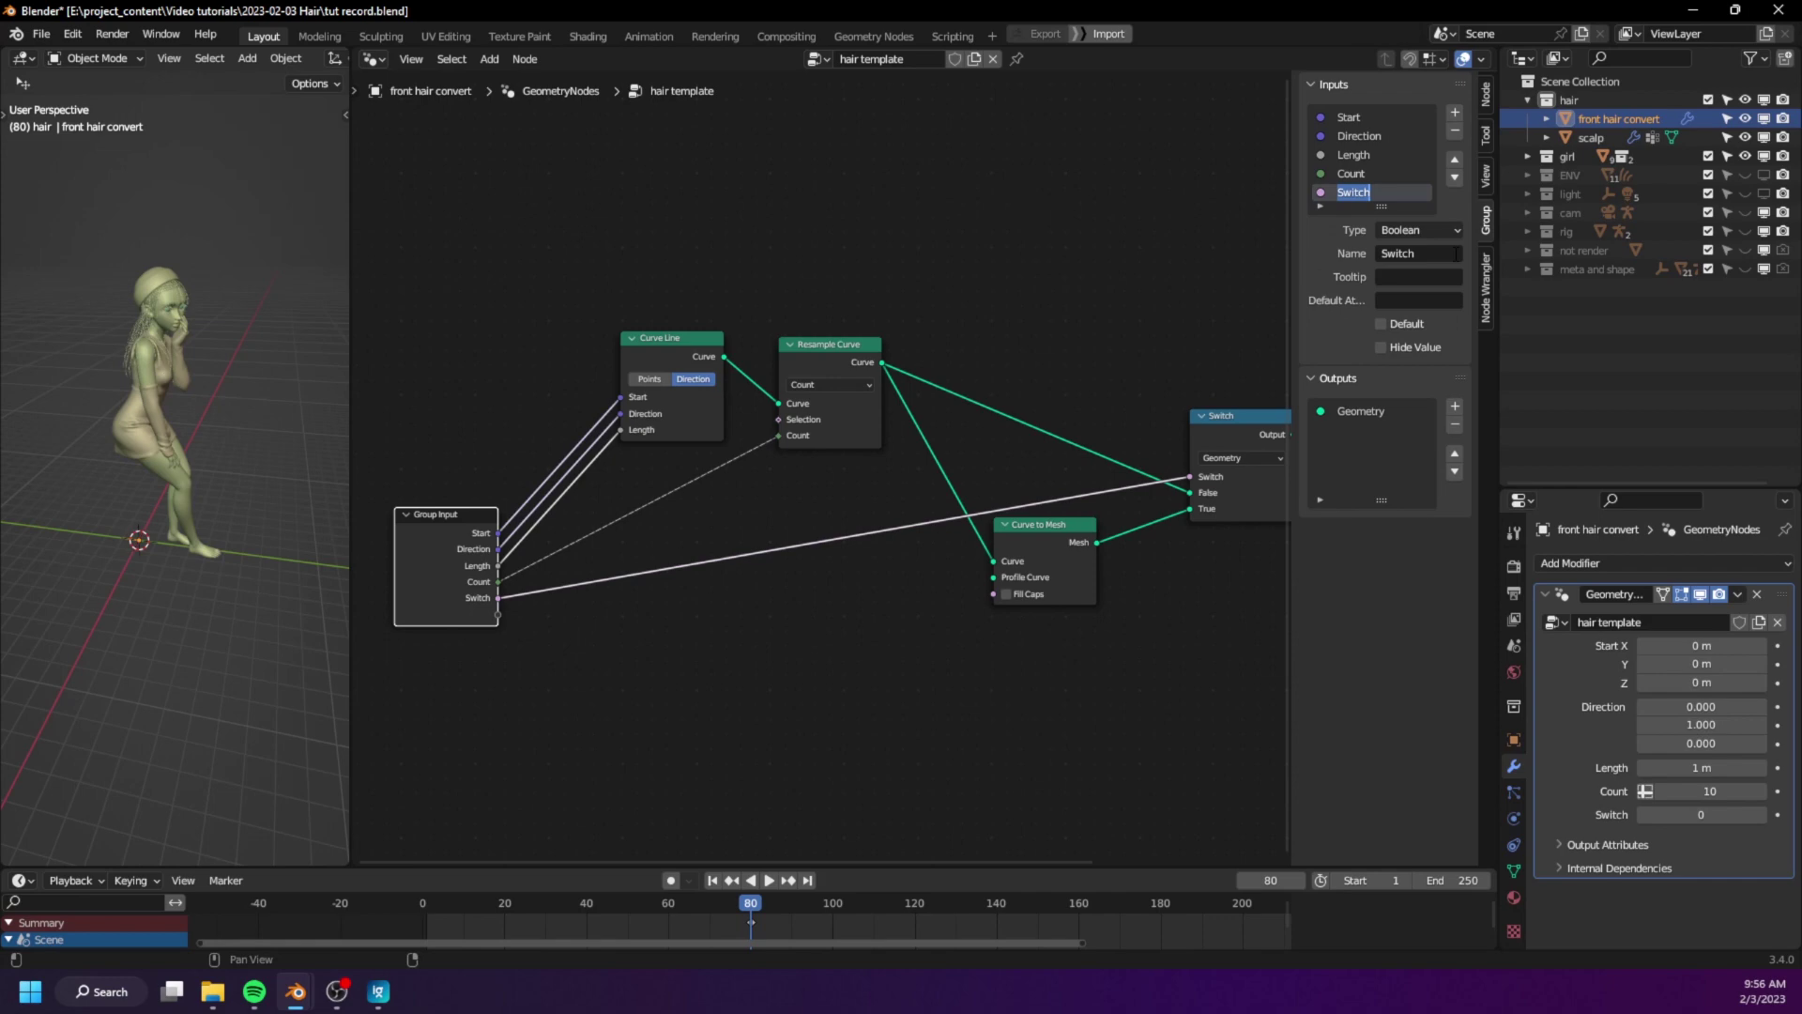
type("Convert to mesh")
key("Return")
left_click(1380, 324)
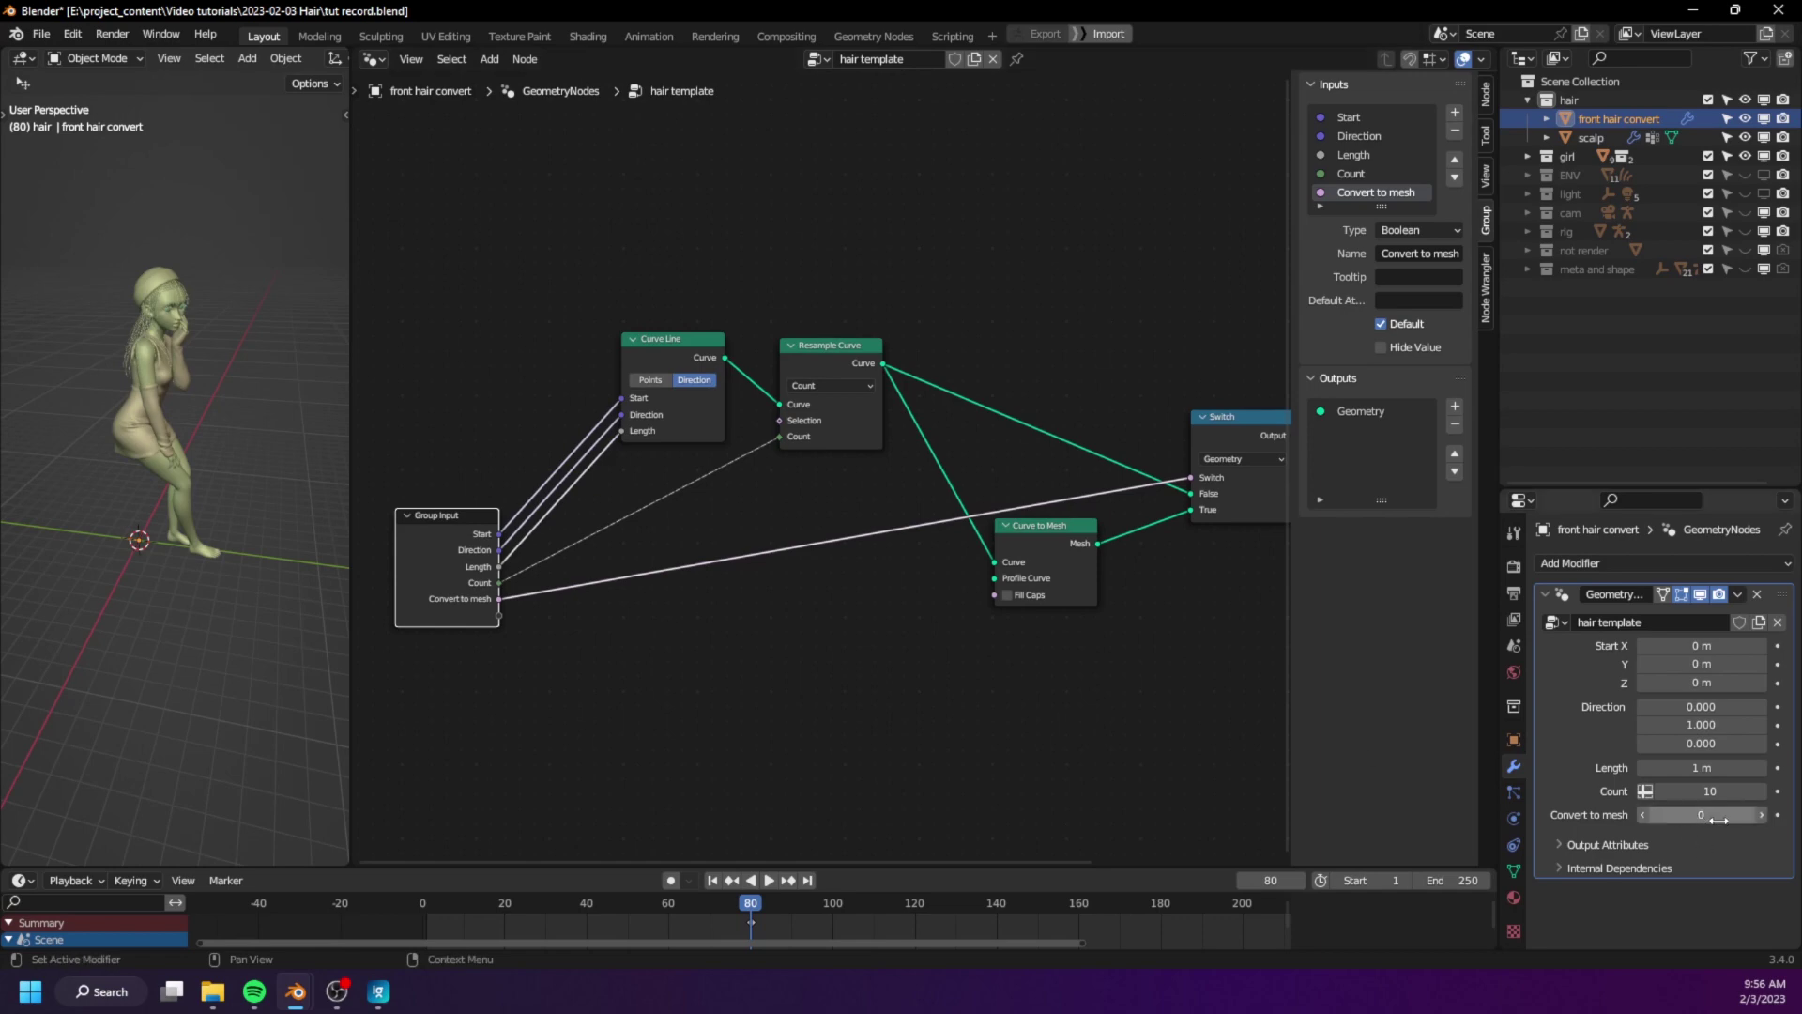
left_click(1762, 815)
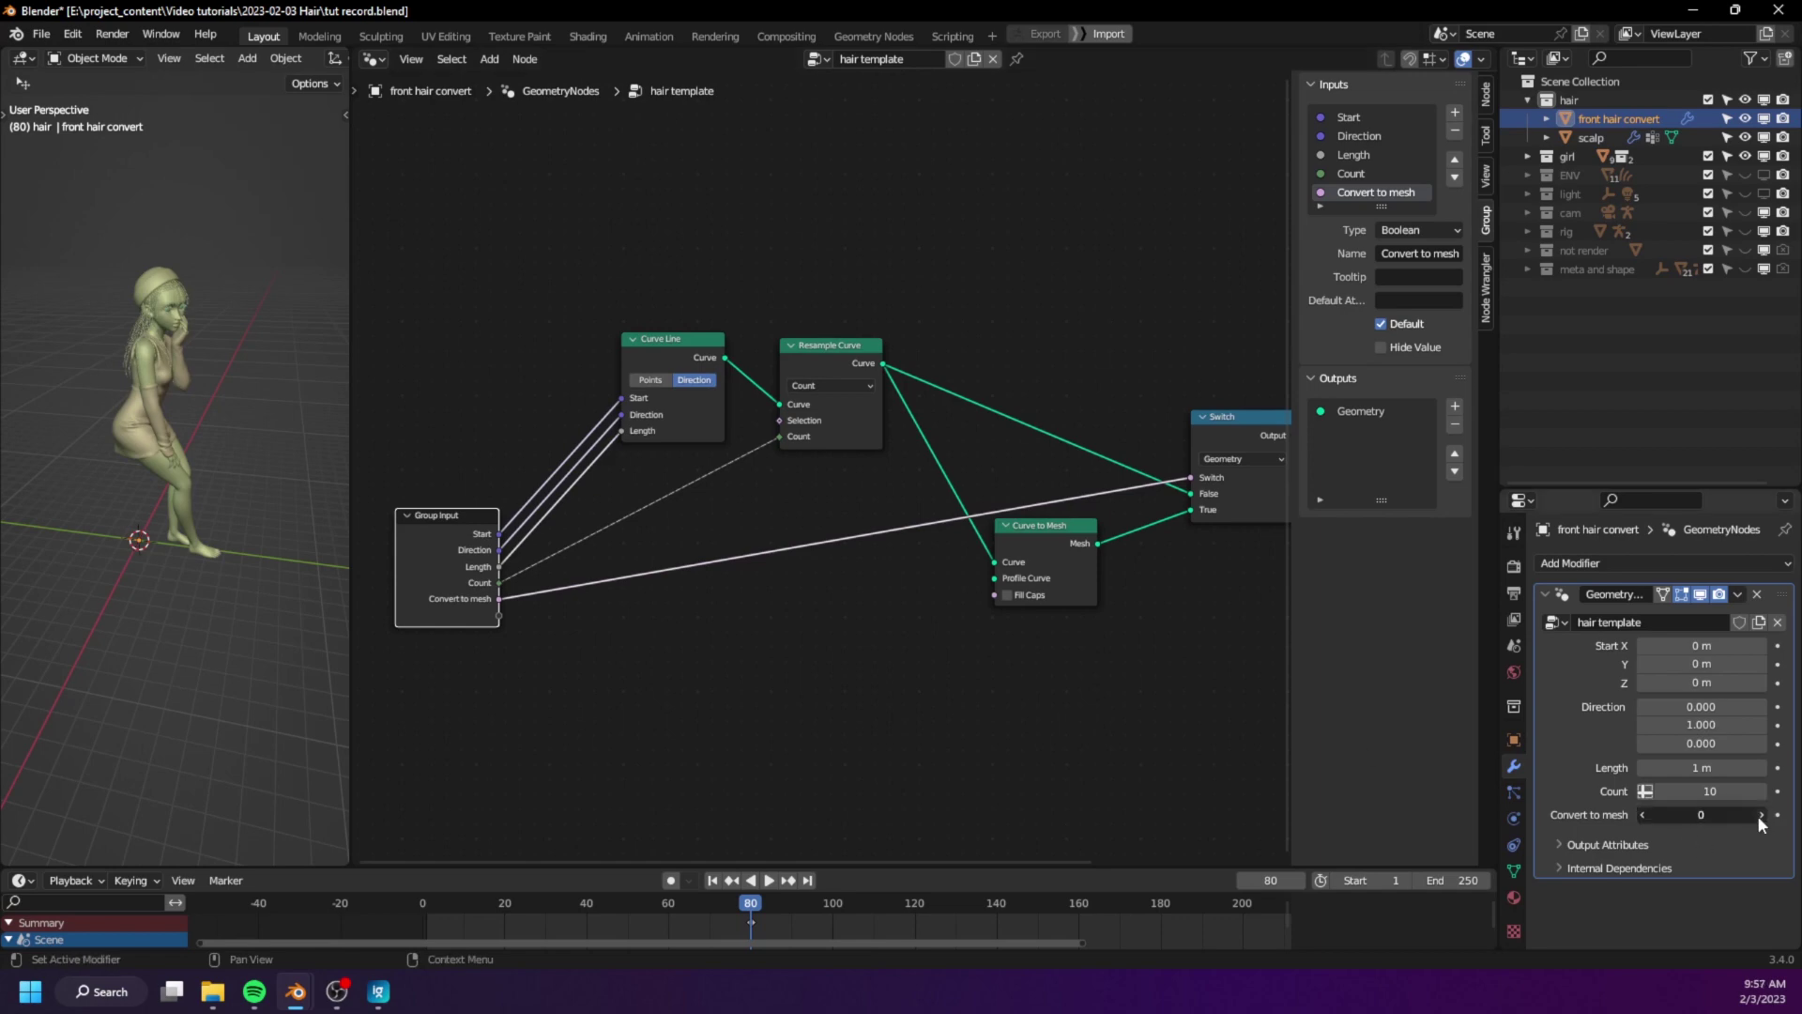
- Rename the Count group input to "Sample"
middle_click_drag(1135, 679, 1058, 664)
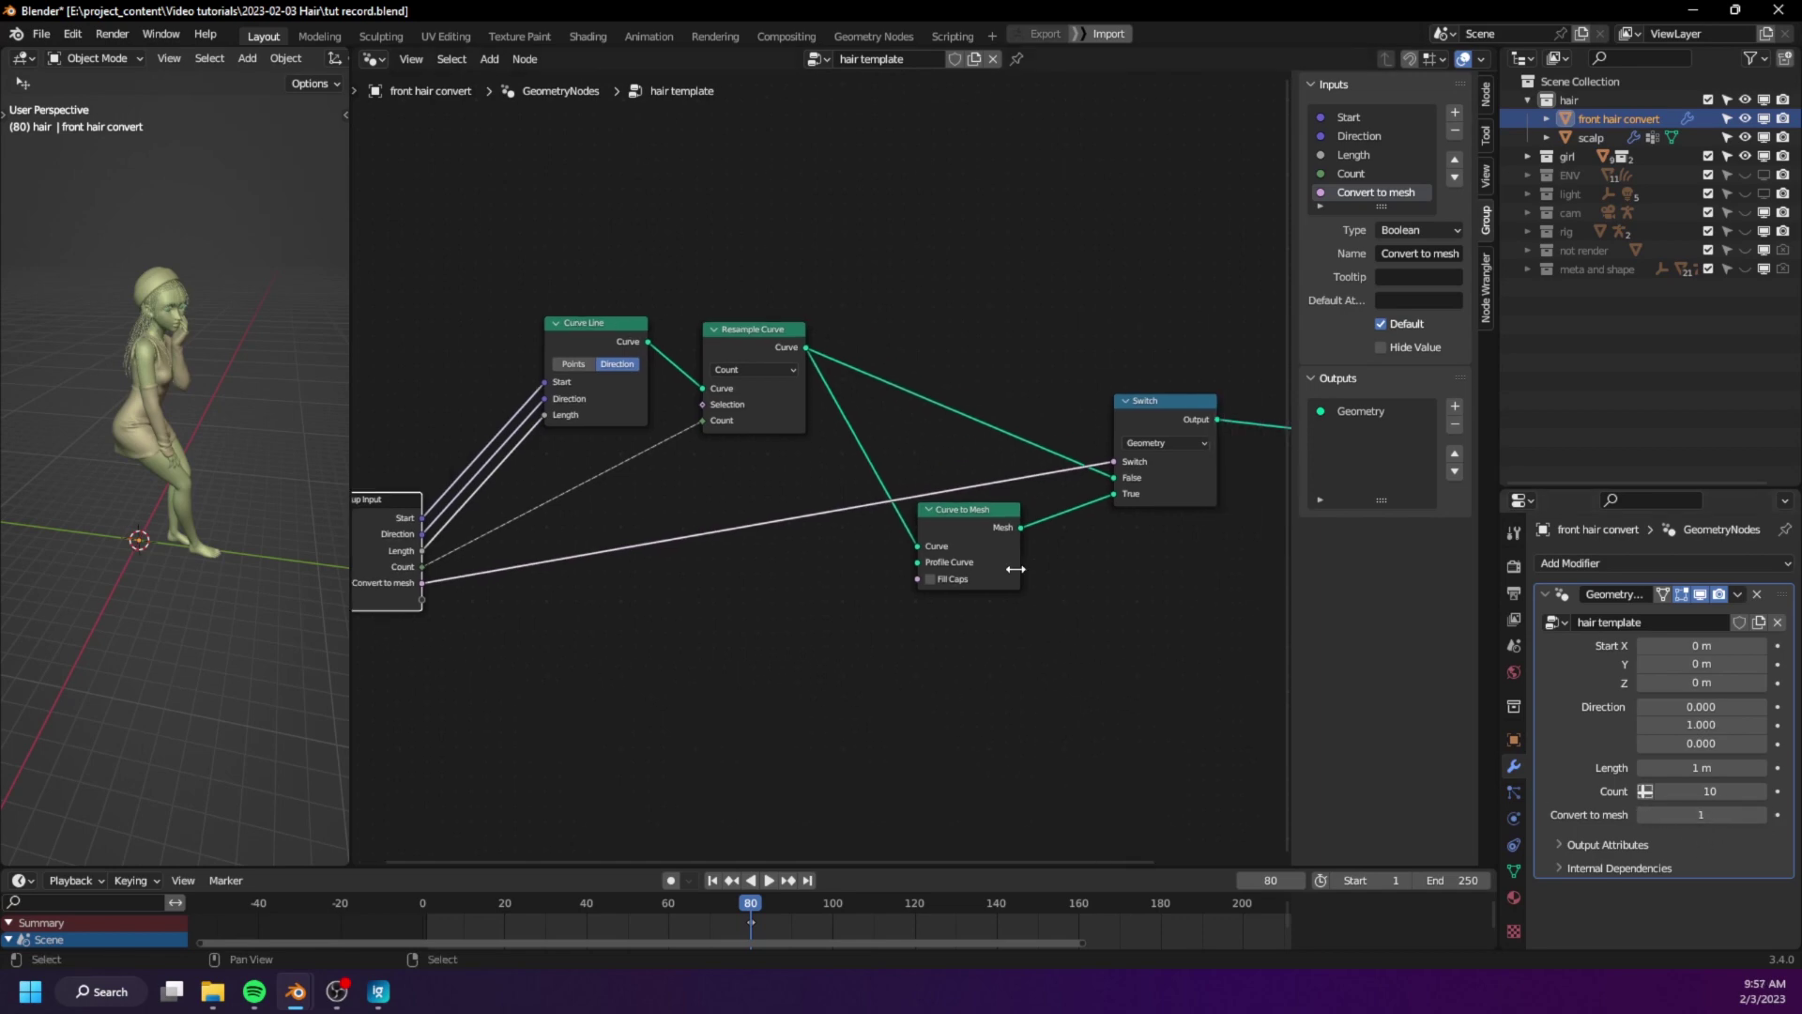
left_click_drag(973, 533, 980, 546)
middle_click_drag(758, 566, 972, 583)
left_click(579, 567)
double_click(1351, 173)
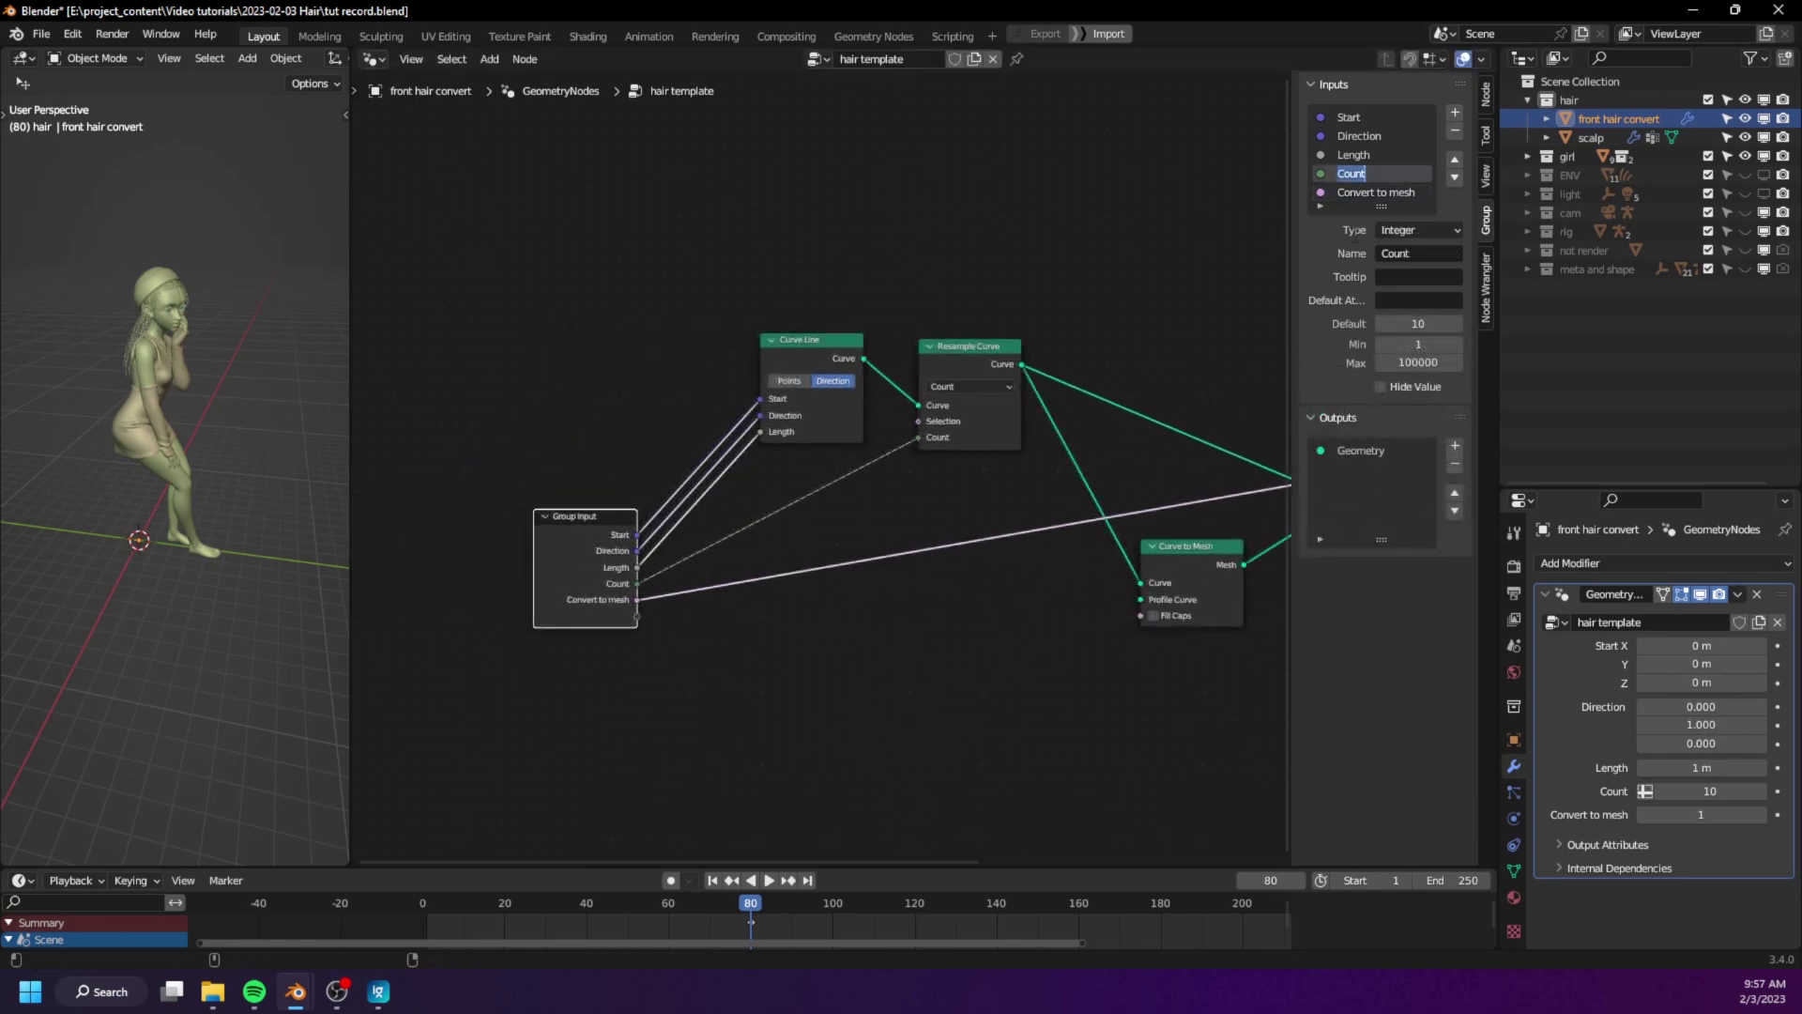
type("Sample")
key("Return")
- Add a Particle Instance modifier to the front hair convert object and set its source object to scalp
left_click(1545, 594)
left_click(1608, 562)
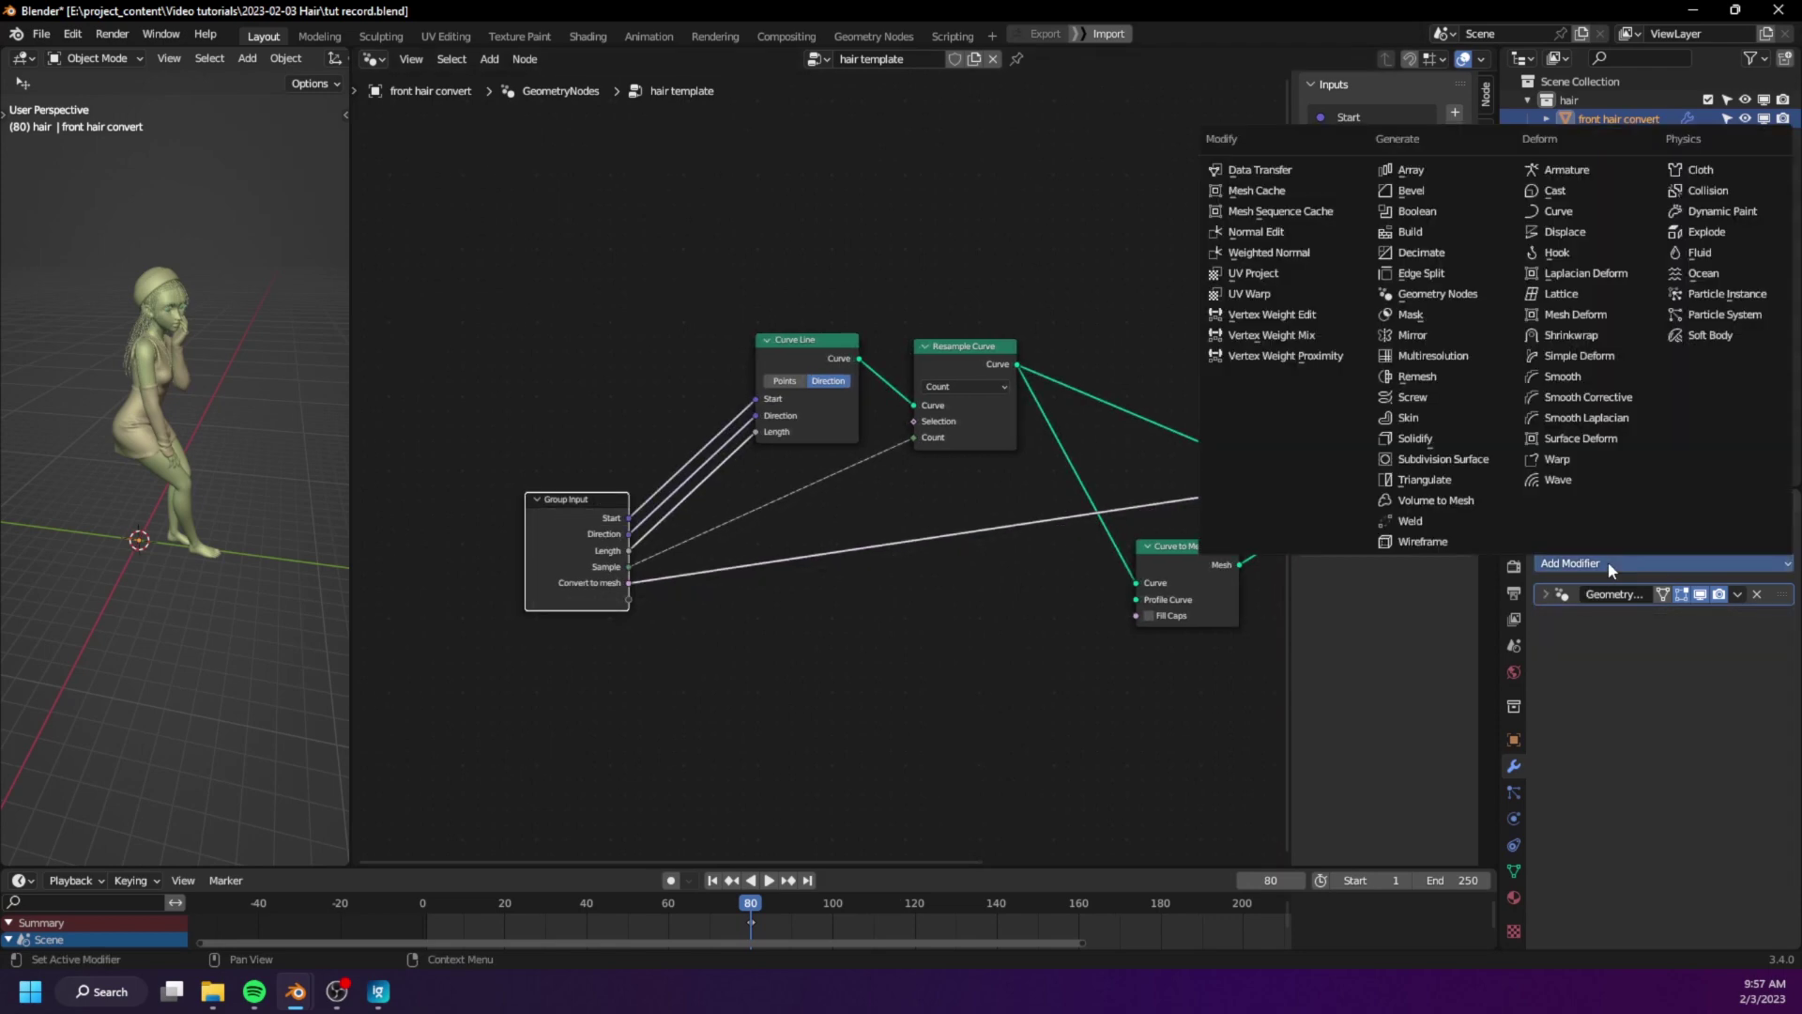
left_click(1708, 295)
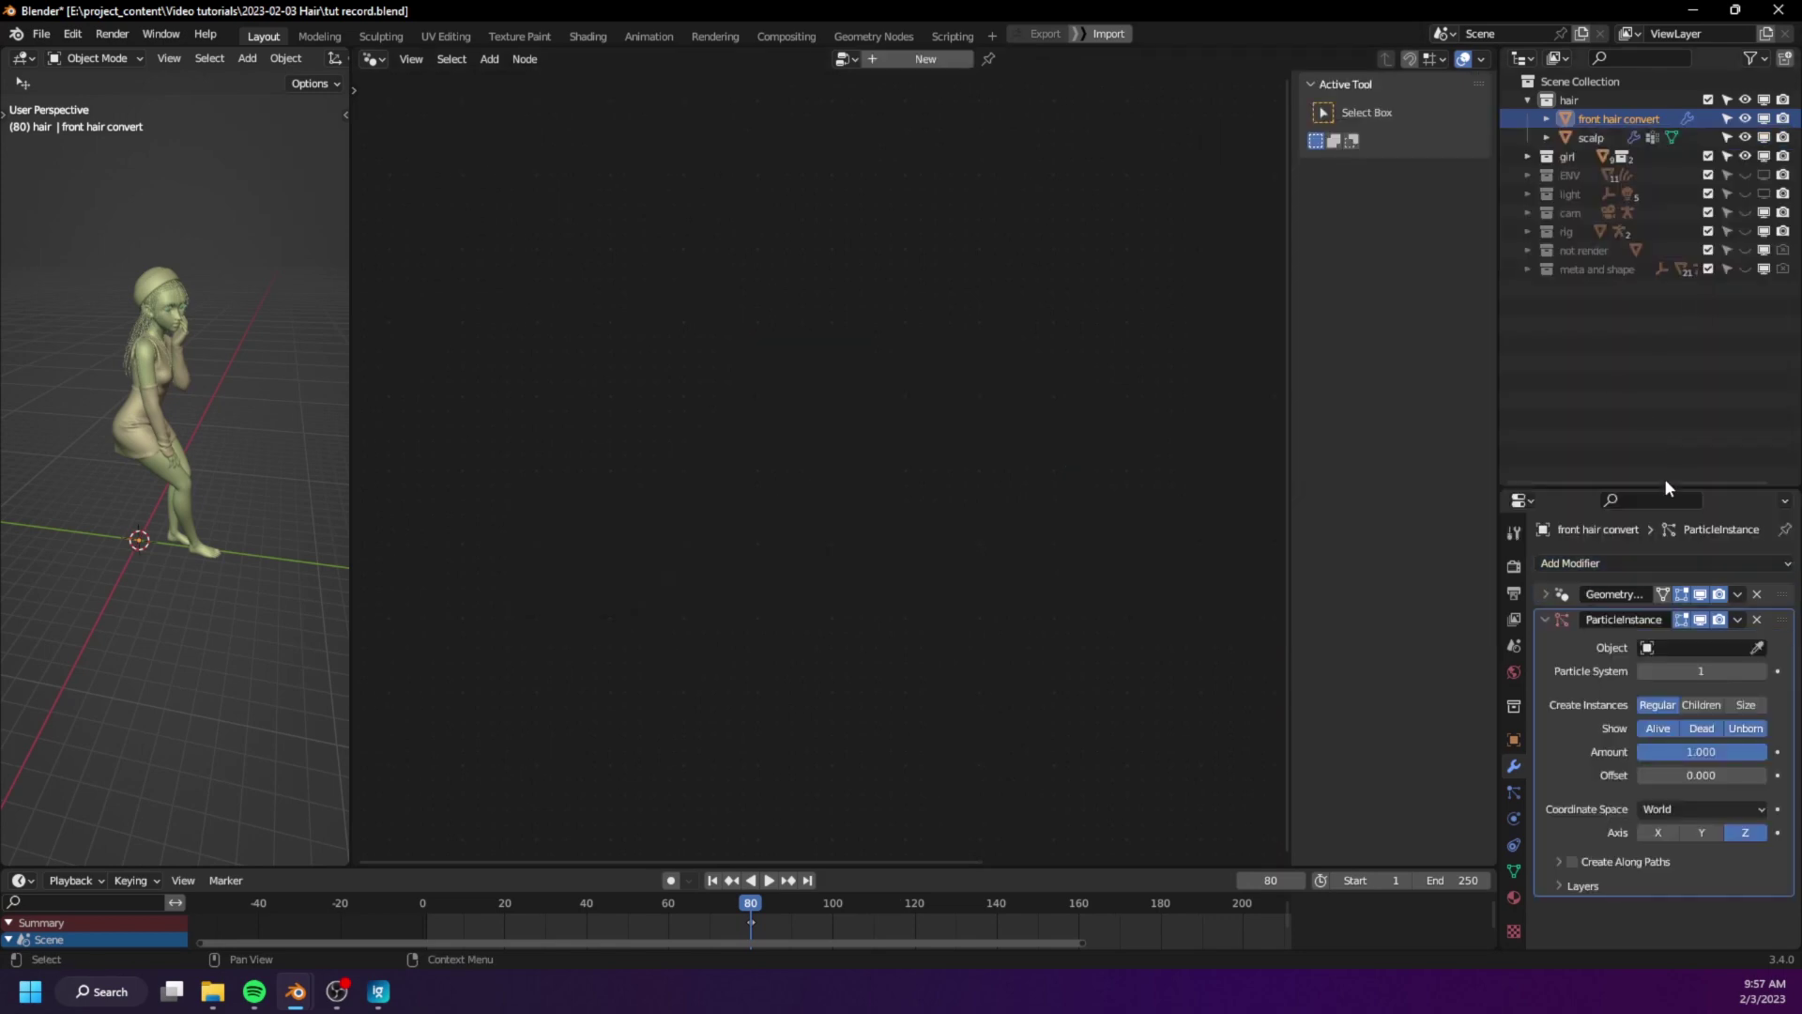
left_click(1756, 648)
left_click(1591, 138)
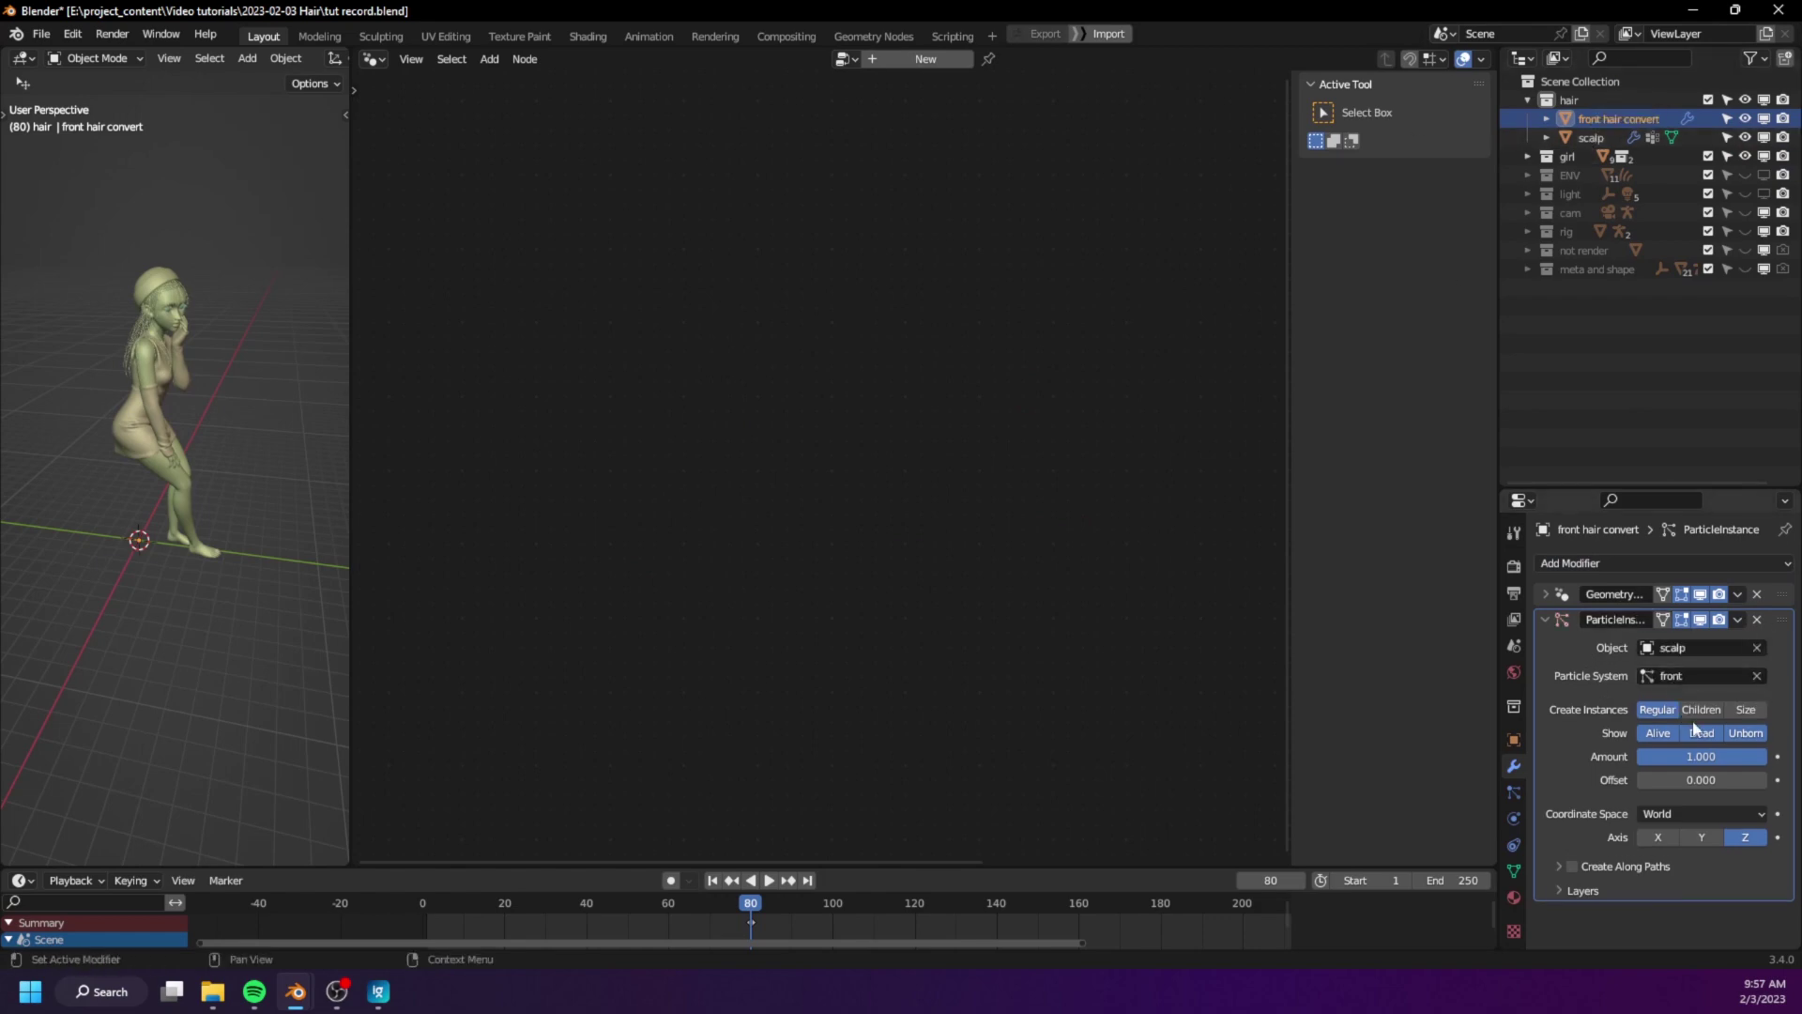
- Set the Particle Instance modifier to use the front particle system and enable Create Along Paths
left_click(1687, 676)
left_click(1597, 710)
left_click(1575, 866)
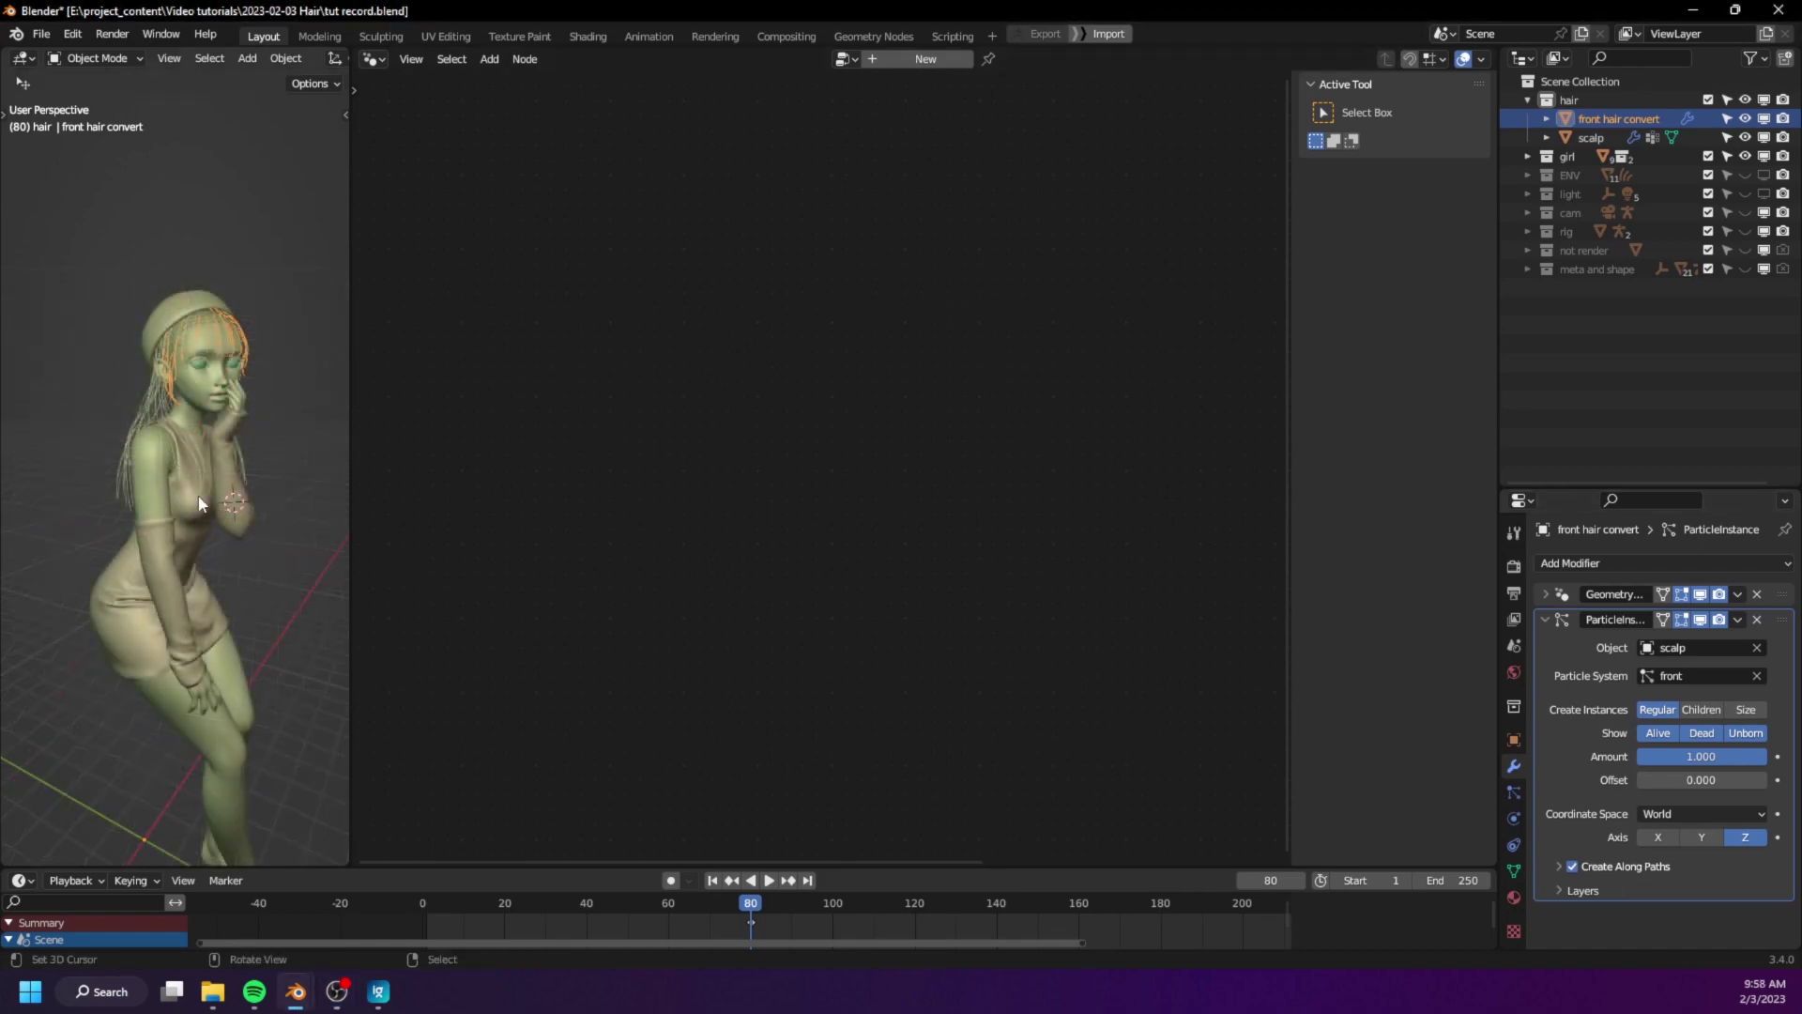
- Isolate the front hair convert object in local view and examine its strands from several angles
scroll(197, 509, "up", 3)
middle_click_drag(197, 498, 238, 511)
key("KP_Divide")
scroll(244, 488, "up", 2)
scroll(242, 511, "down", 3)
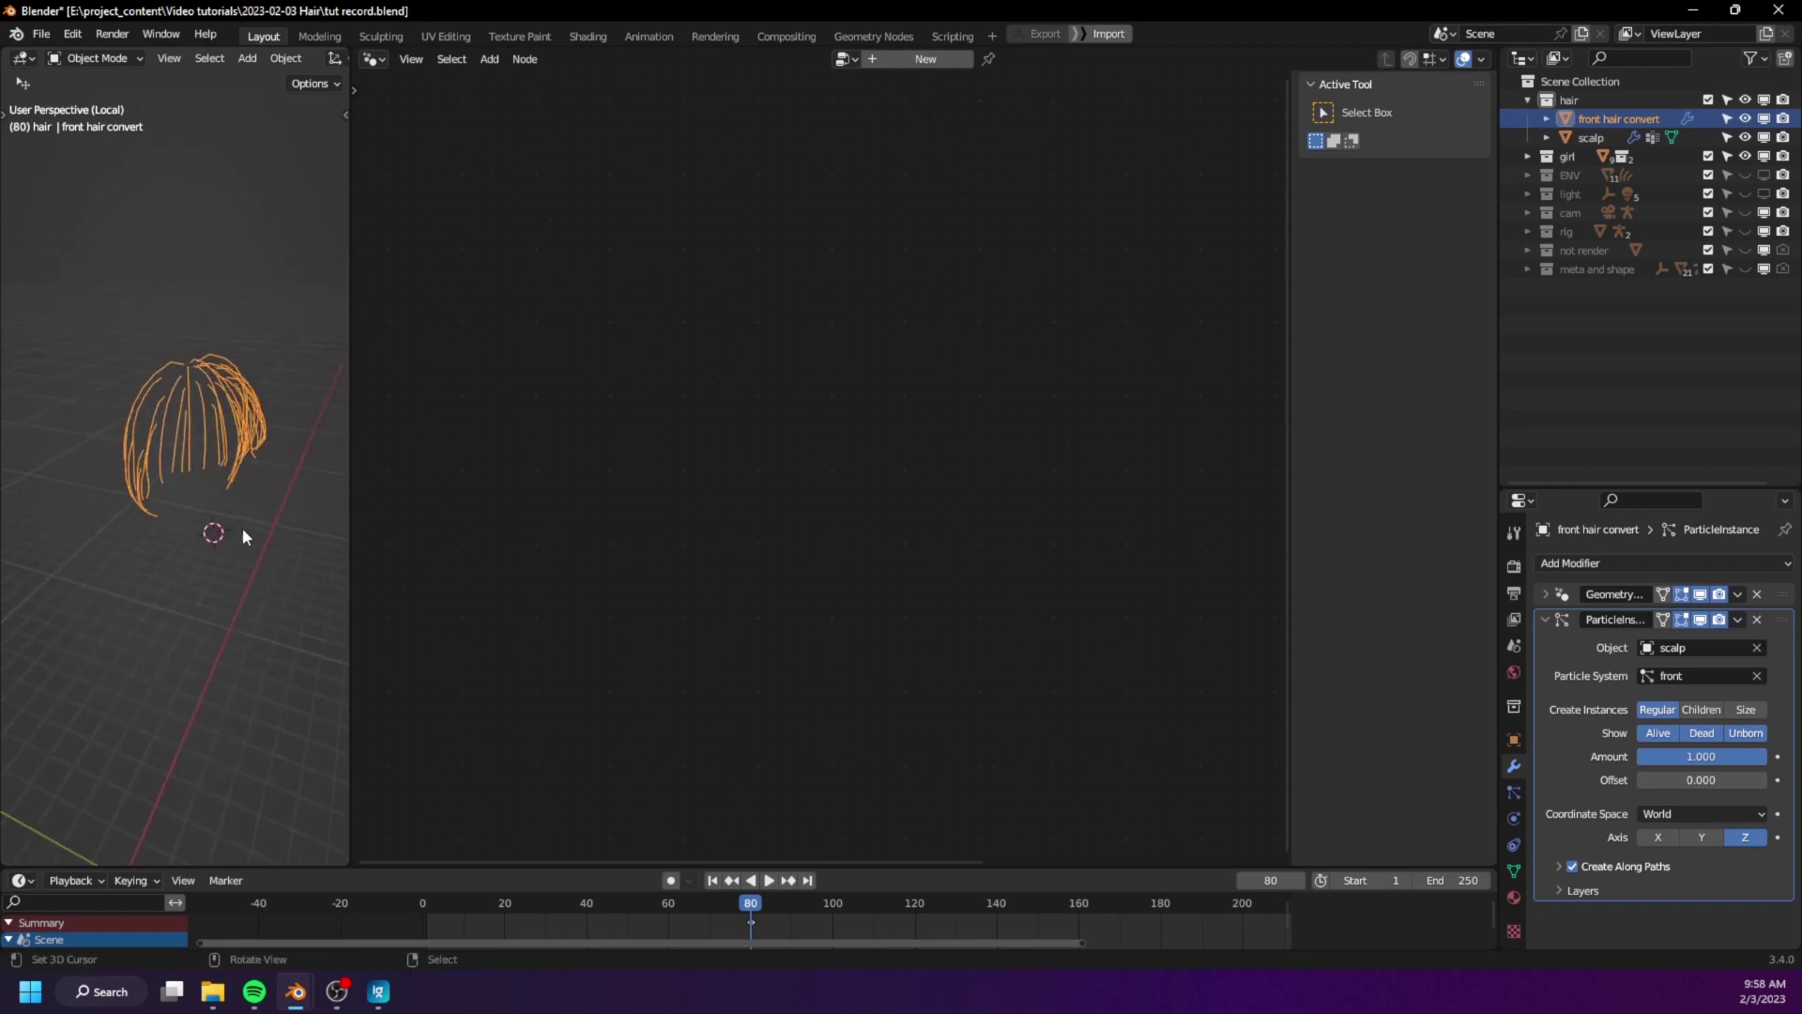
middle_click_drag(222, 526, 257, 538)
mouse_move(248, 475)
middle_mouse_down()
mouse_move(267, 492)
mouse_move(234, 470)
middle_mouse_up()
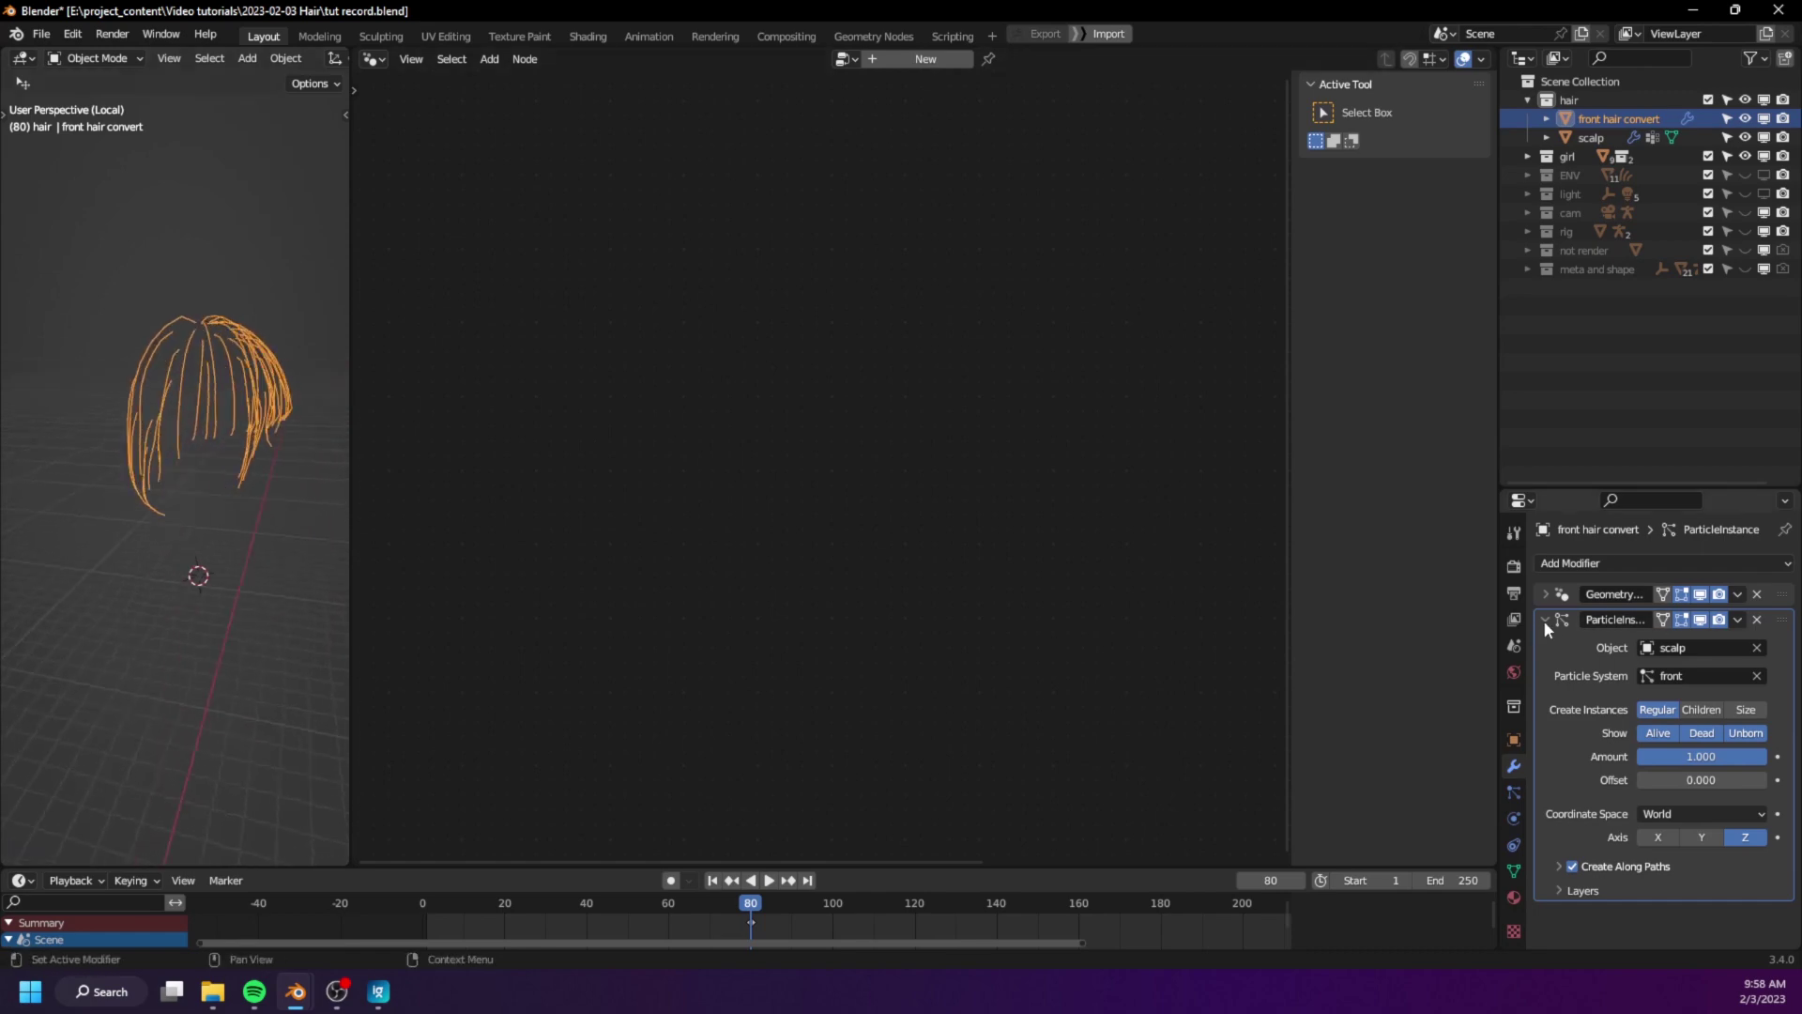
- Add a second Geometry Nodes modifier with a new node group named "mesh to curve"
left_click(1545, 622)
left_click(1596, 564)
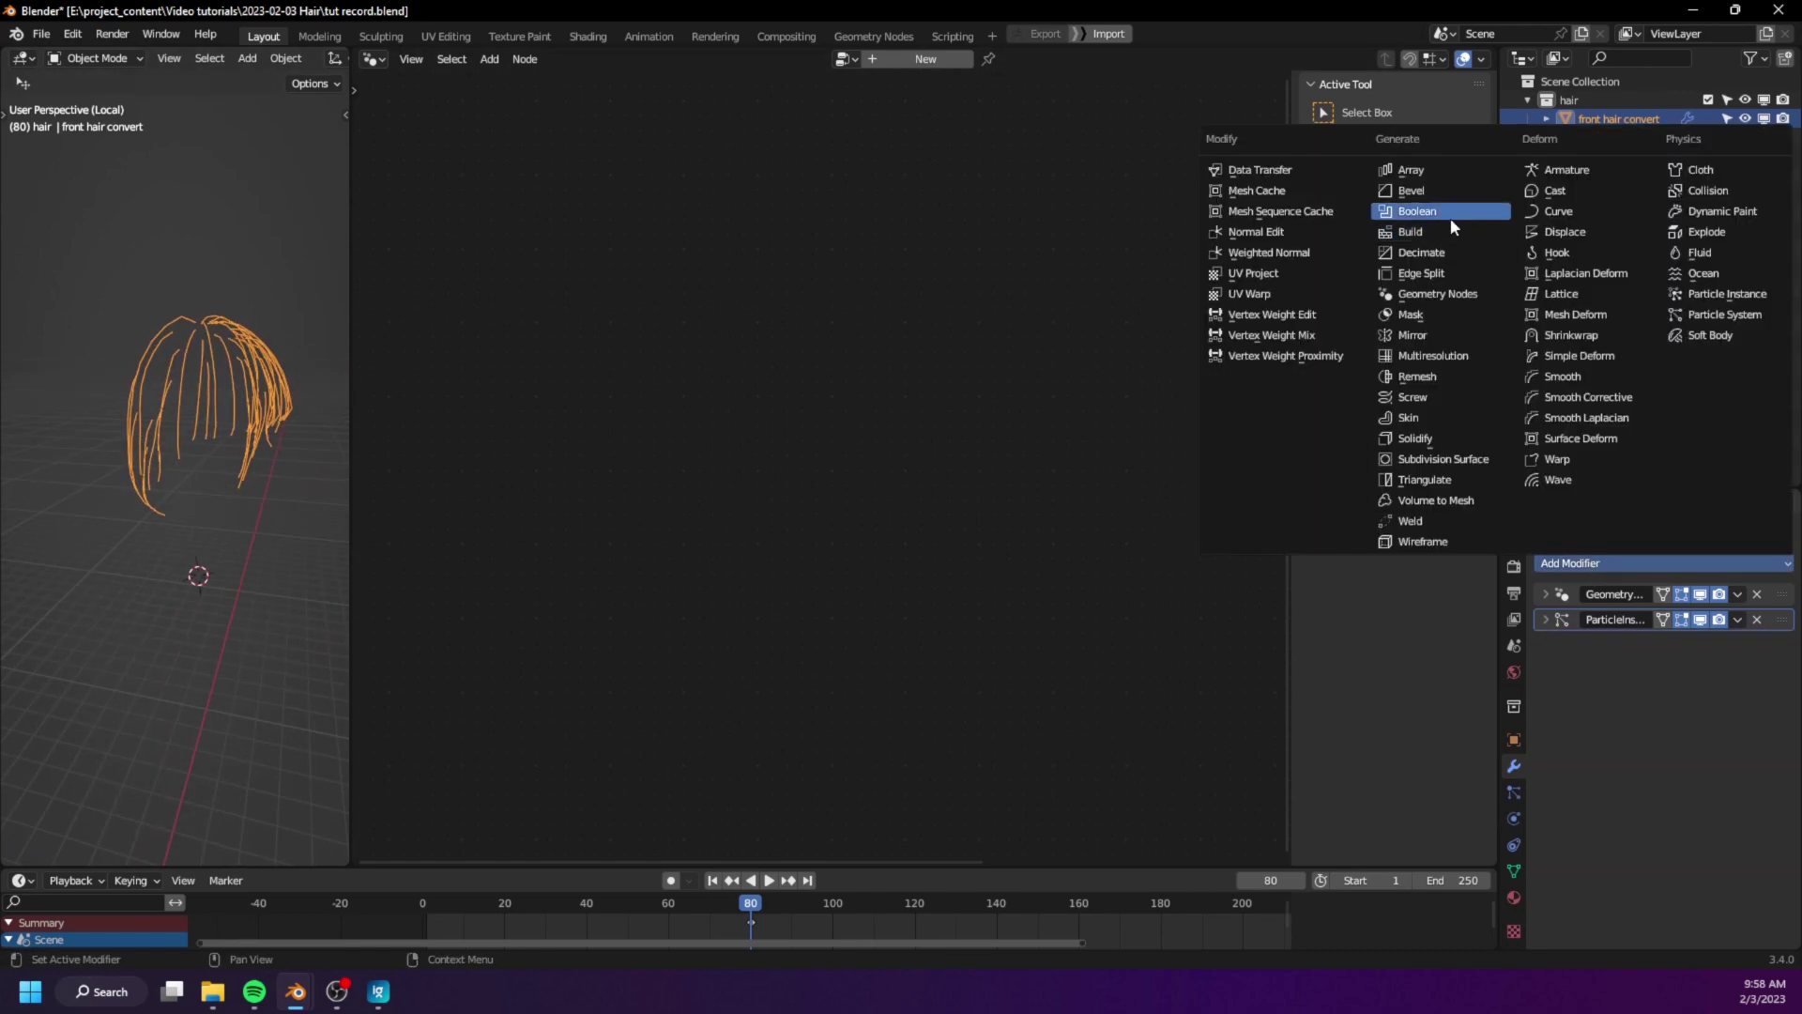
left_click(1422, 295)
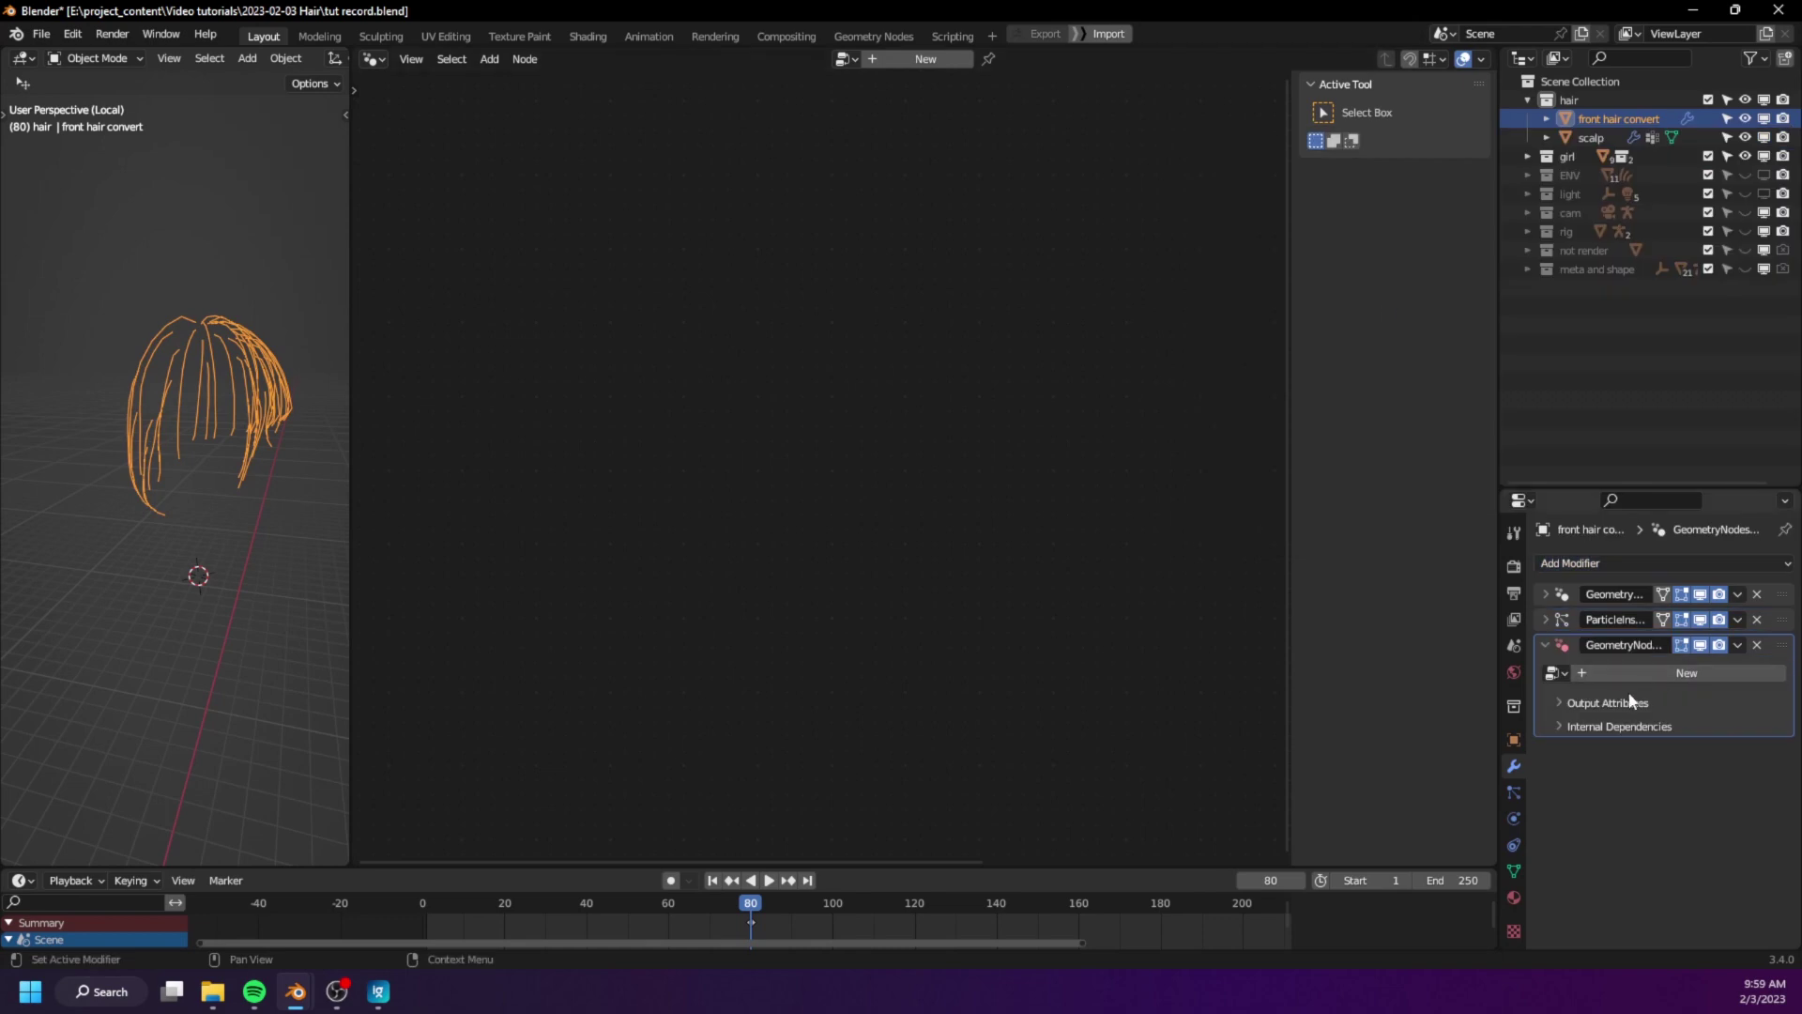
left_click(1627, 670)
left_click(1670, 672)
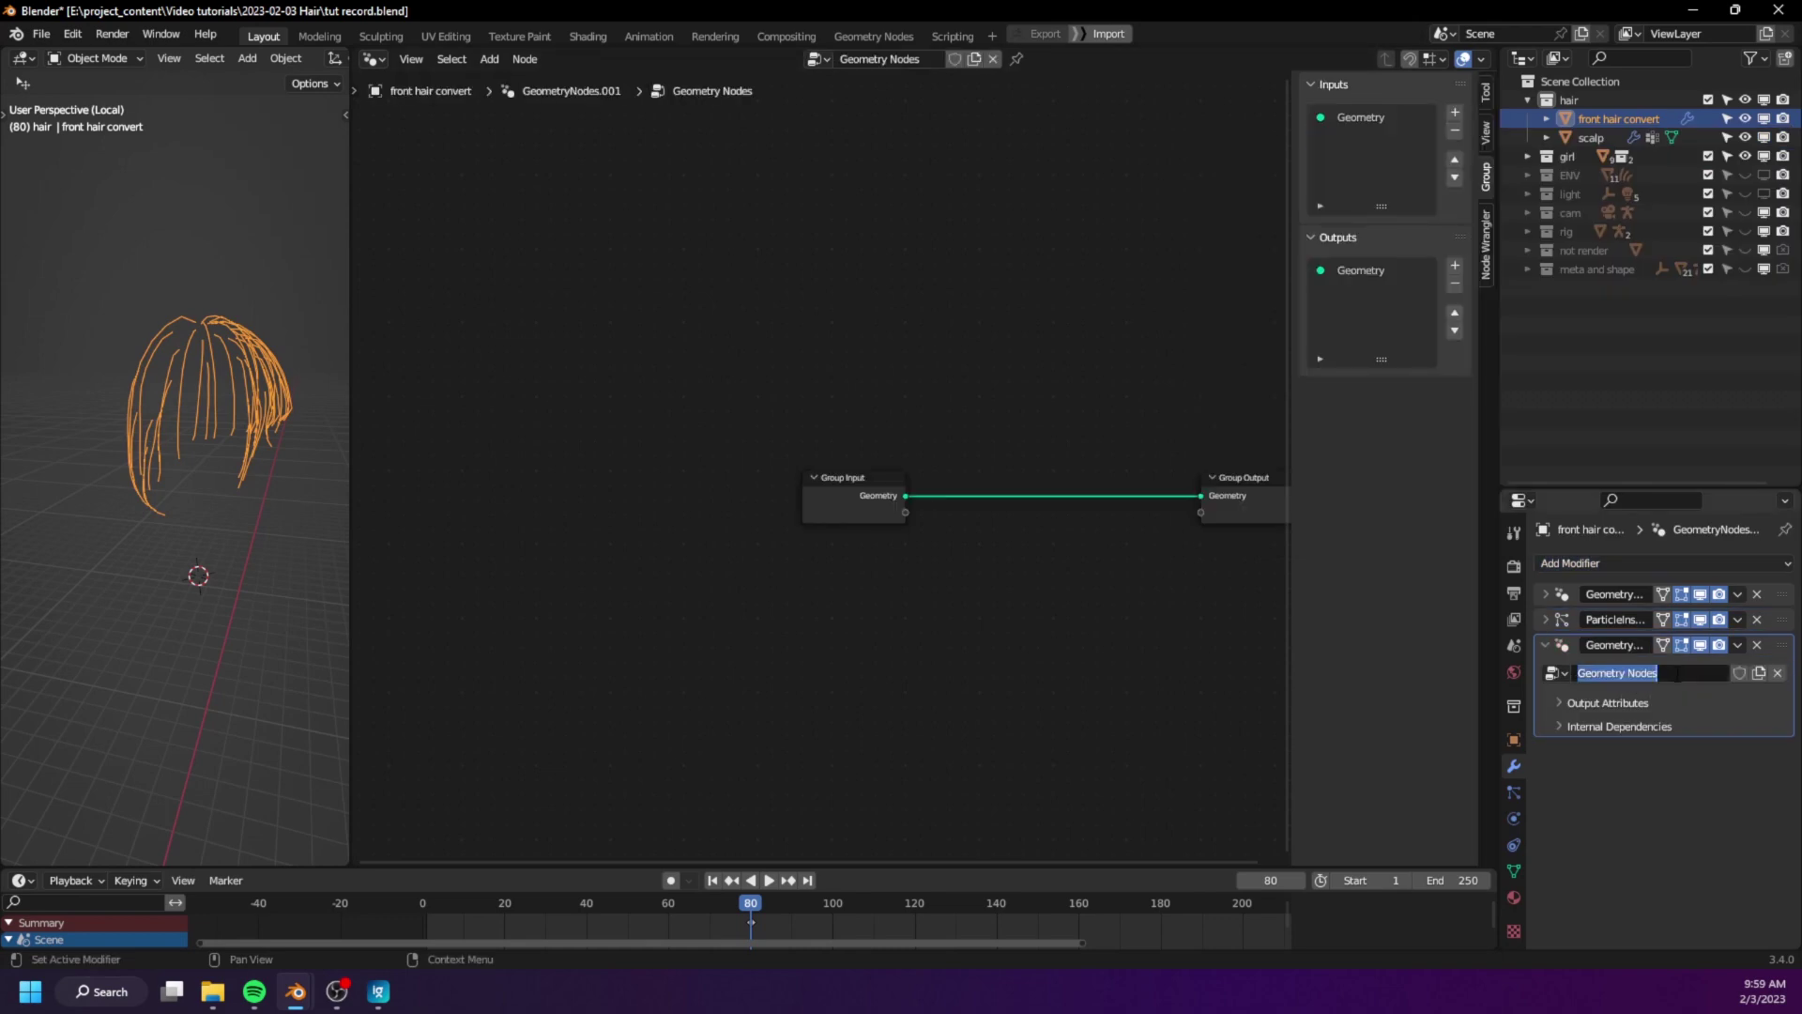
type("mesh to curve")
key("Return")
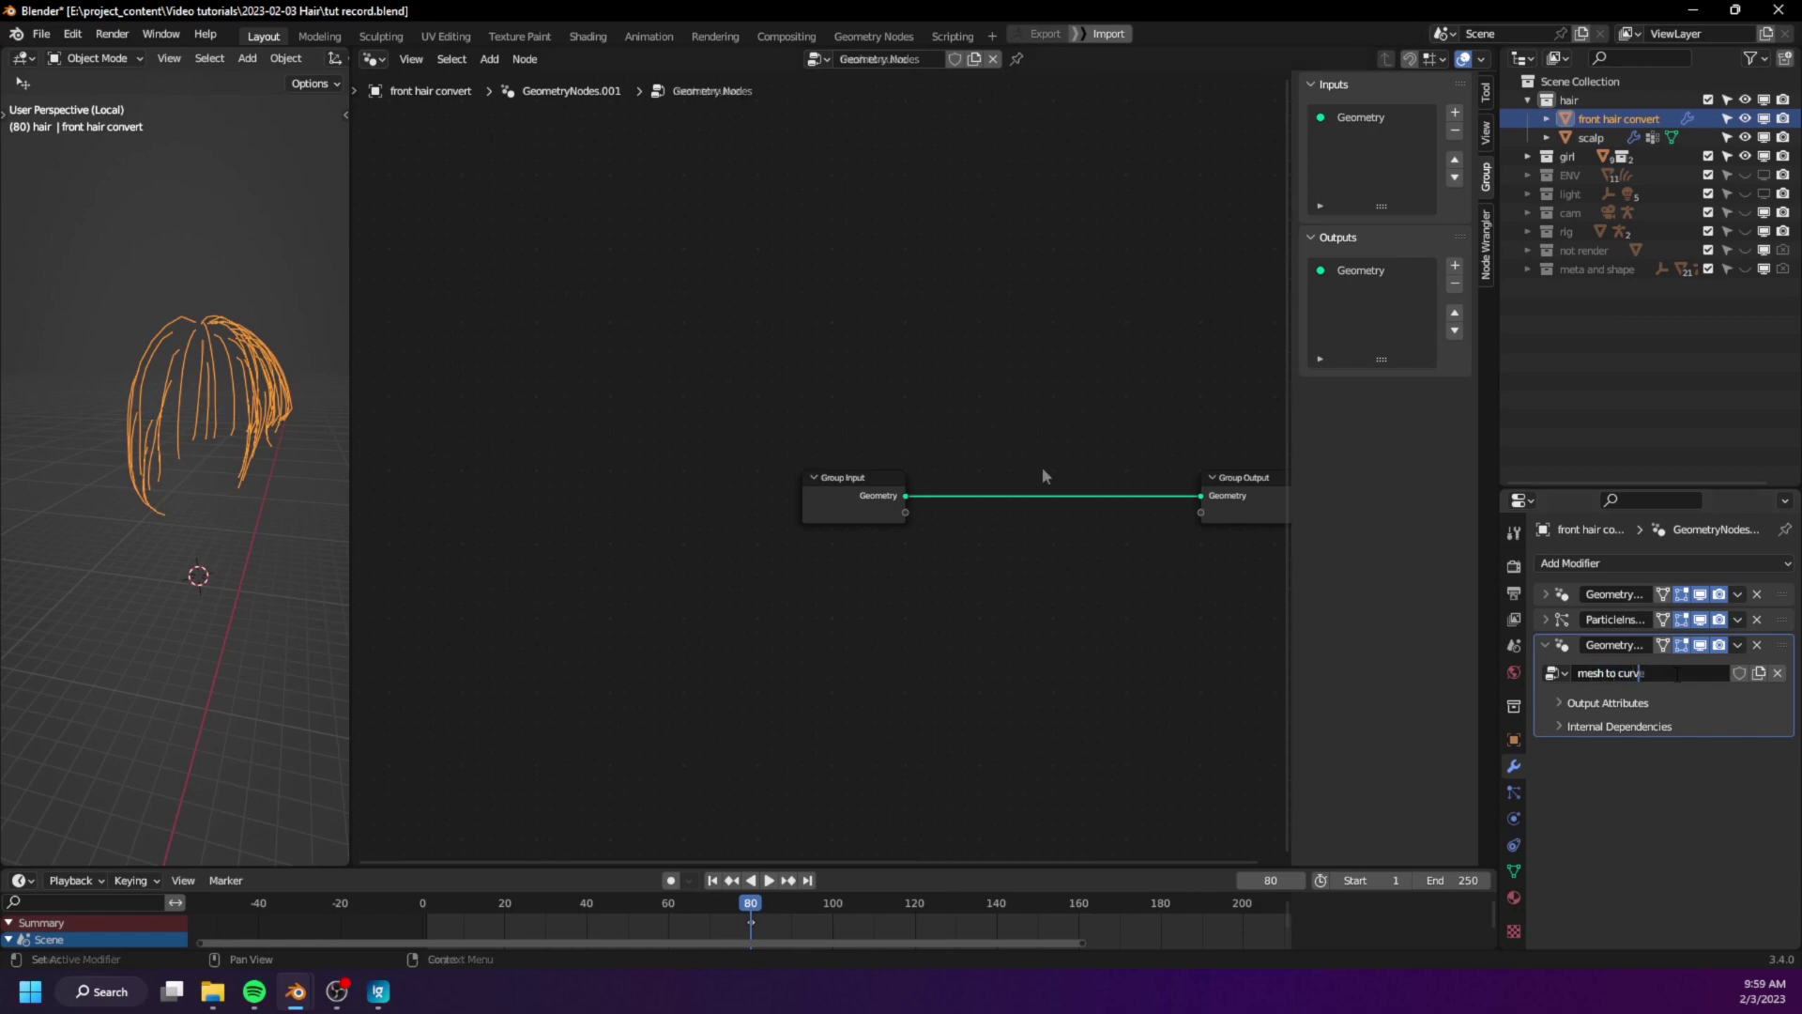
- Insert a Mesh to Curve node between Group Input and Group Output
middle_click_drag(1044, 469, 897, 483)
key("shift+a")
mouse_move(869, 317)
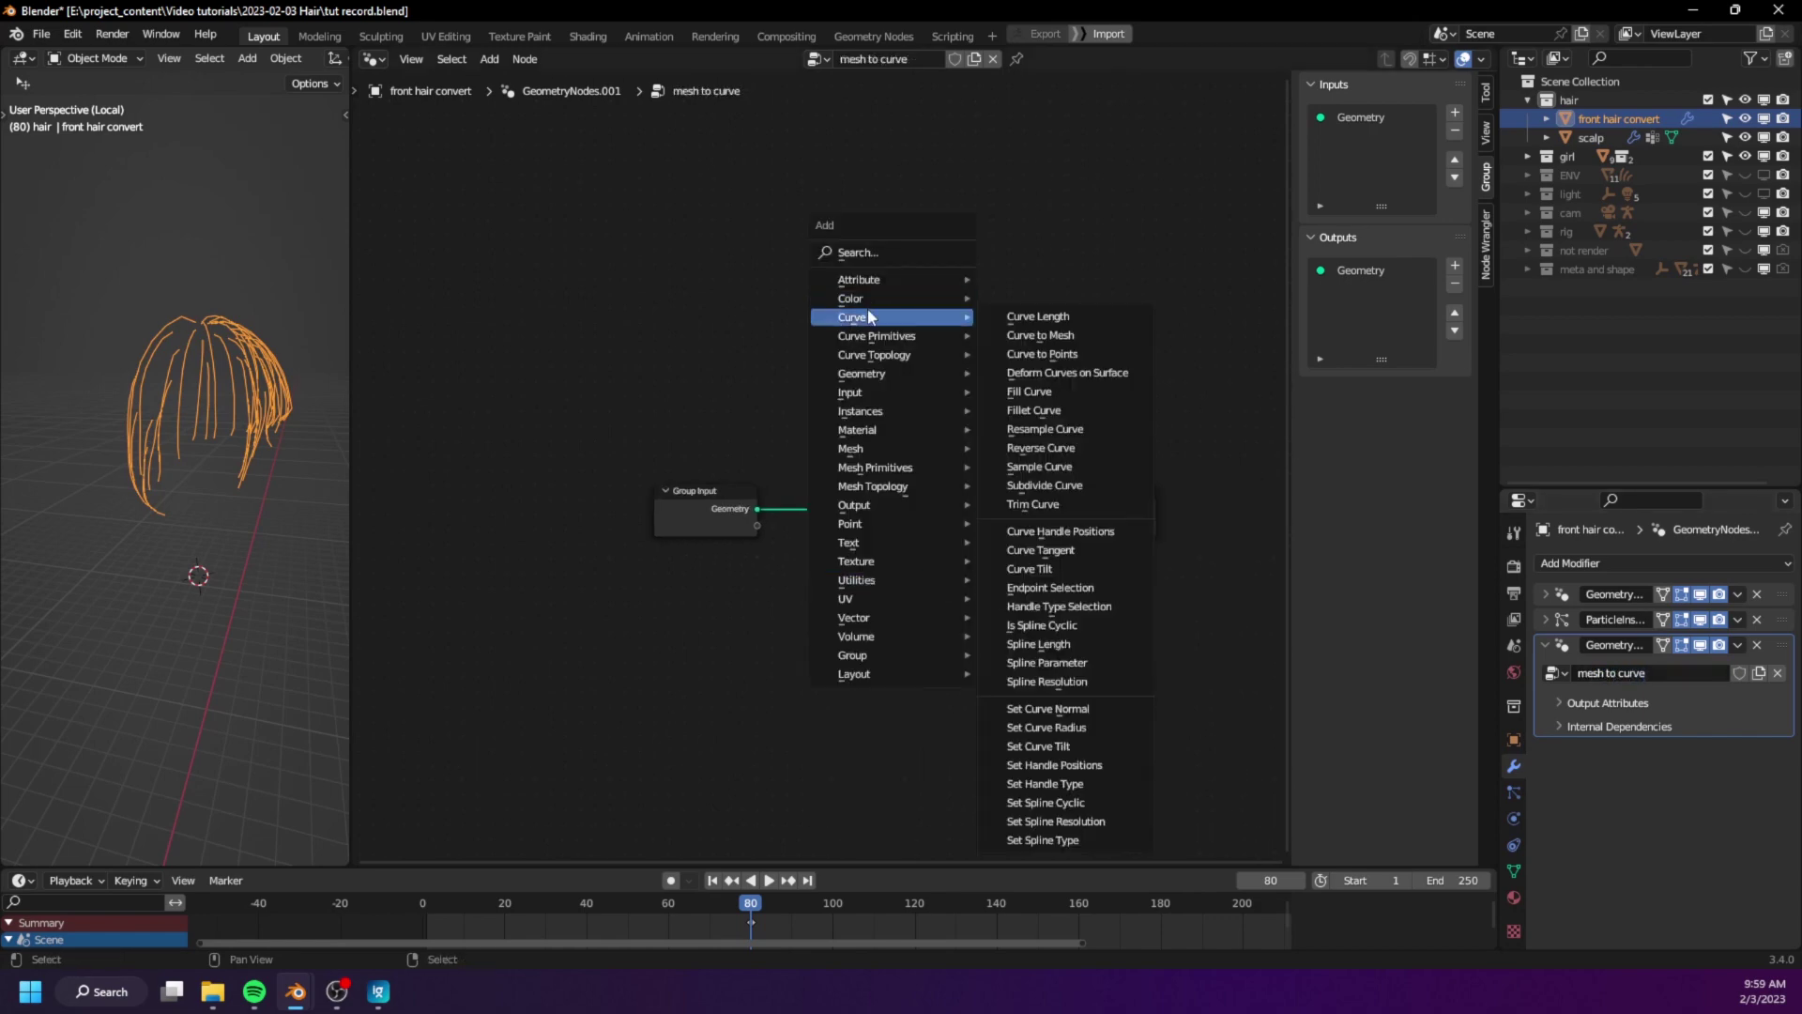
mouse_move(871, 449)
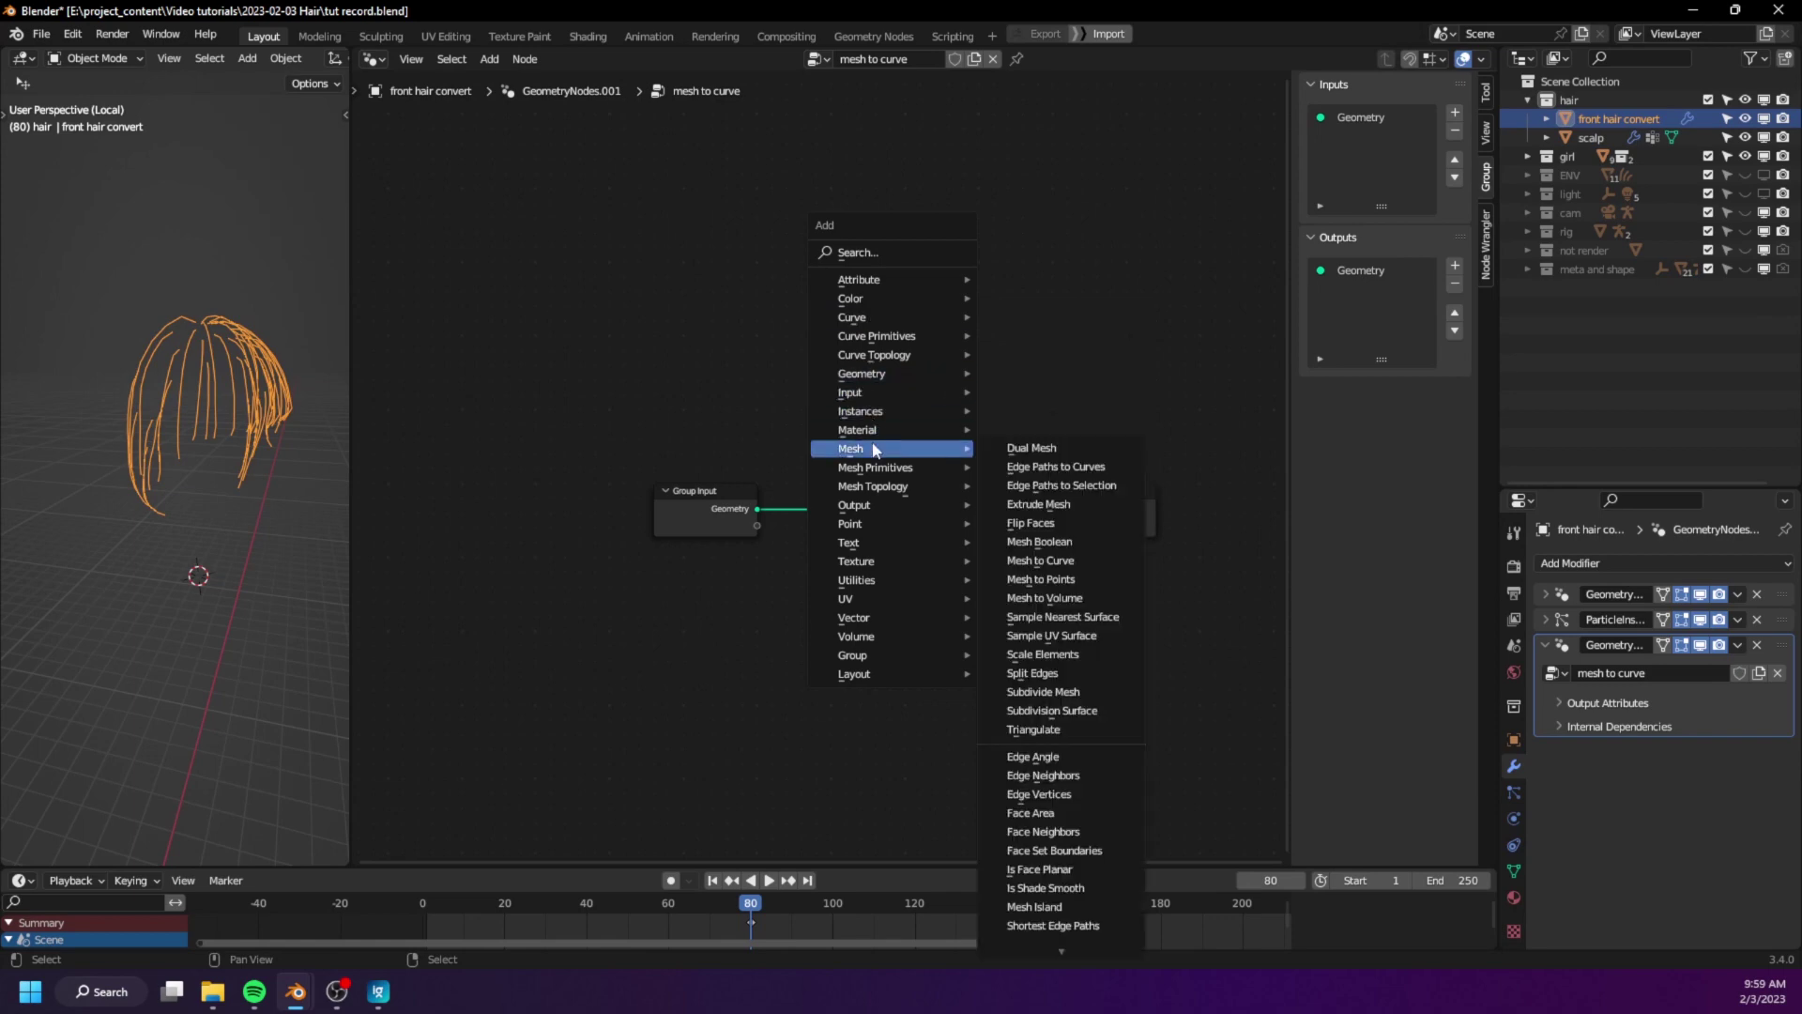
left_click(1075, 561)
left_click(915, 510)
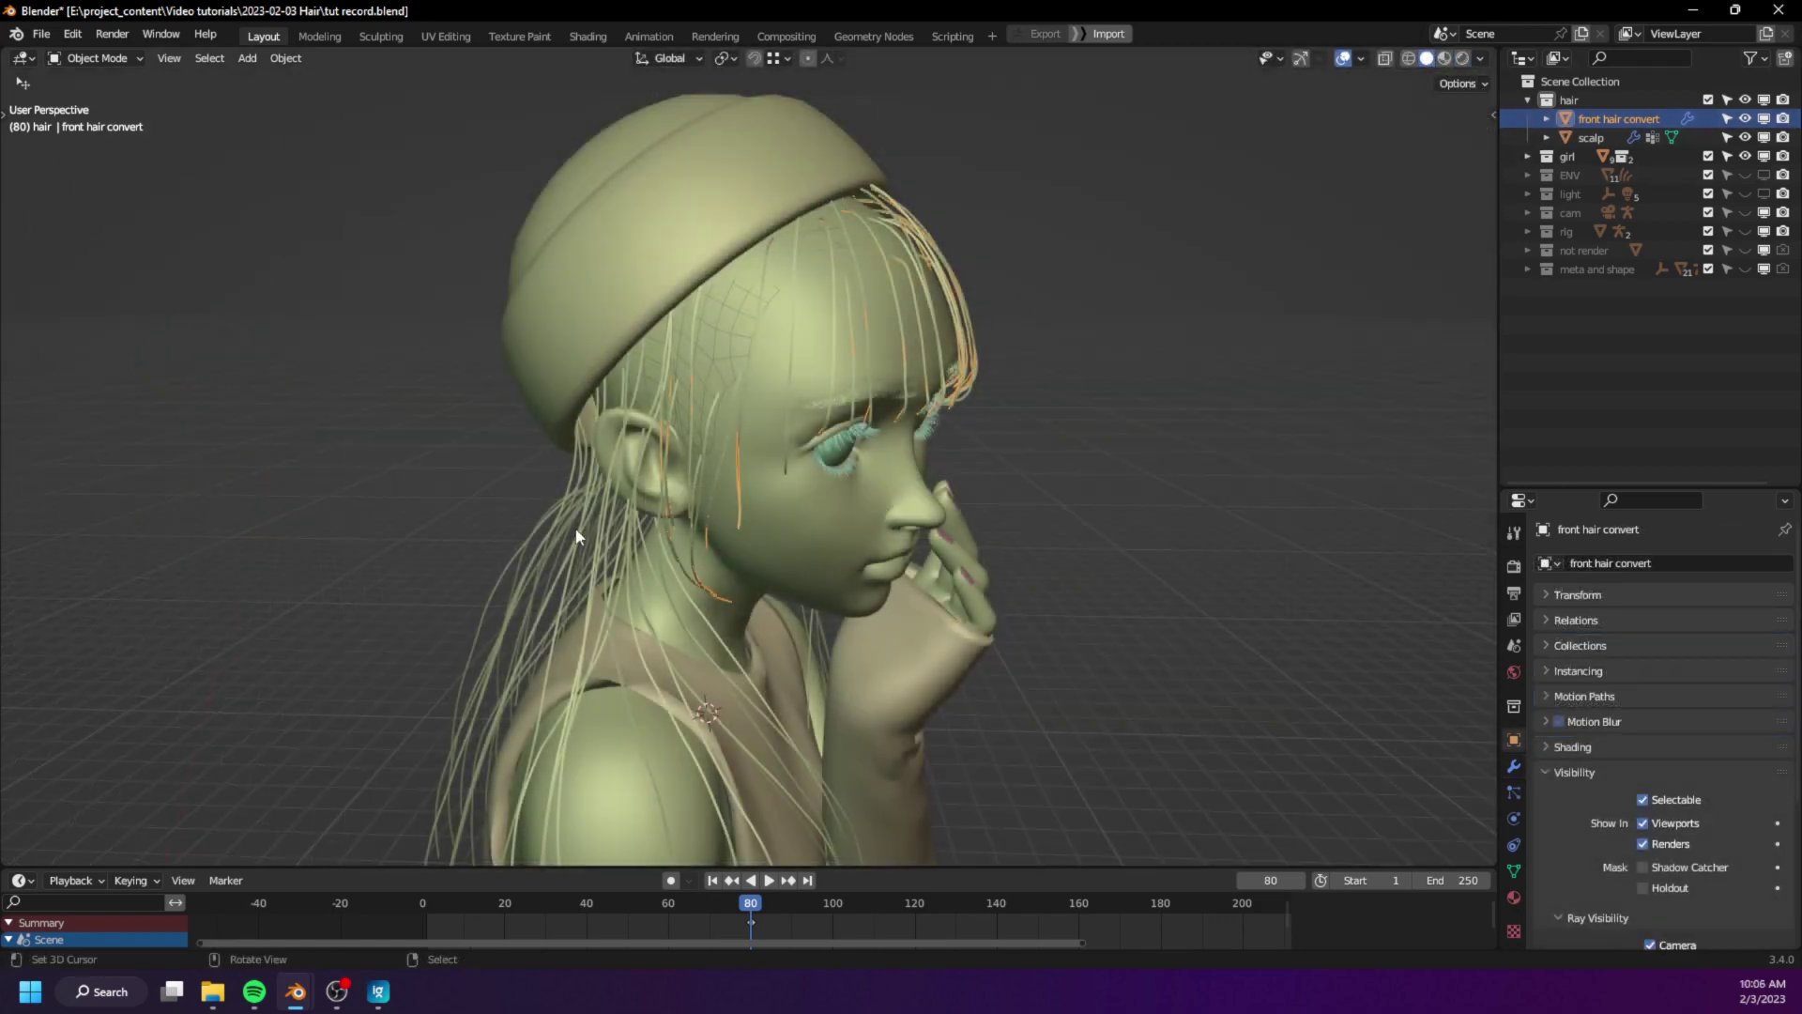
- Duplicate the front hair convert object in place and rename the copy to "back hair convert"
key("shift+d")
right_click(1017, 398)
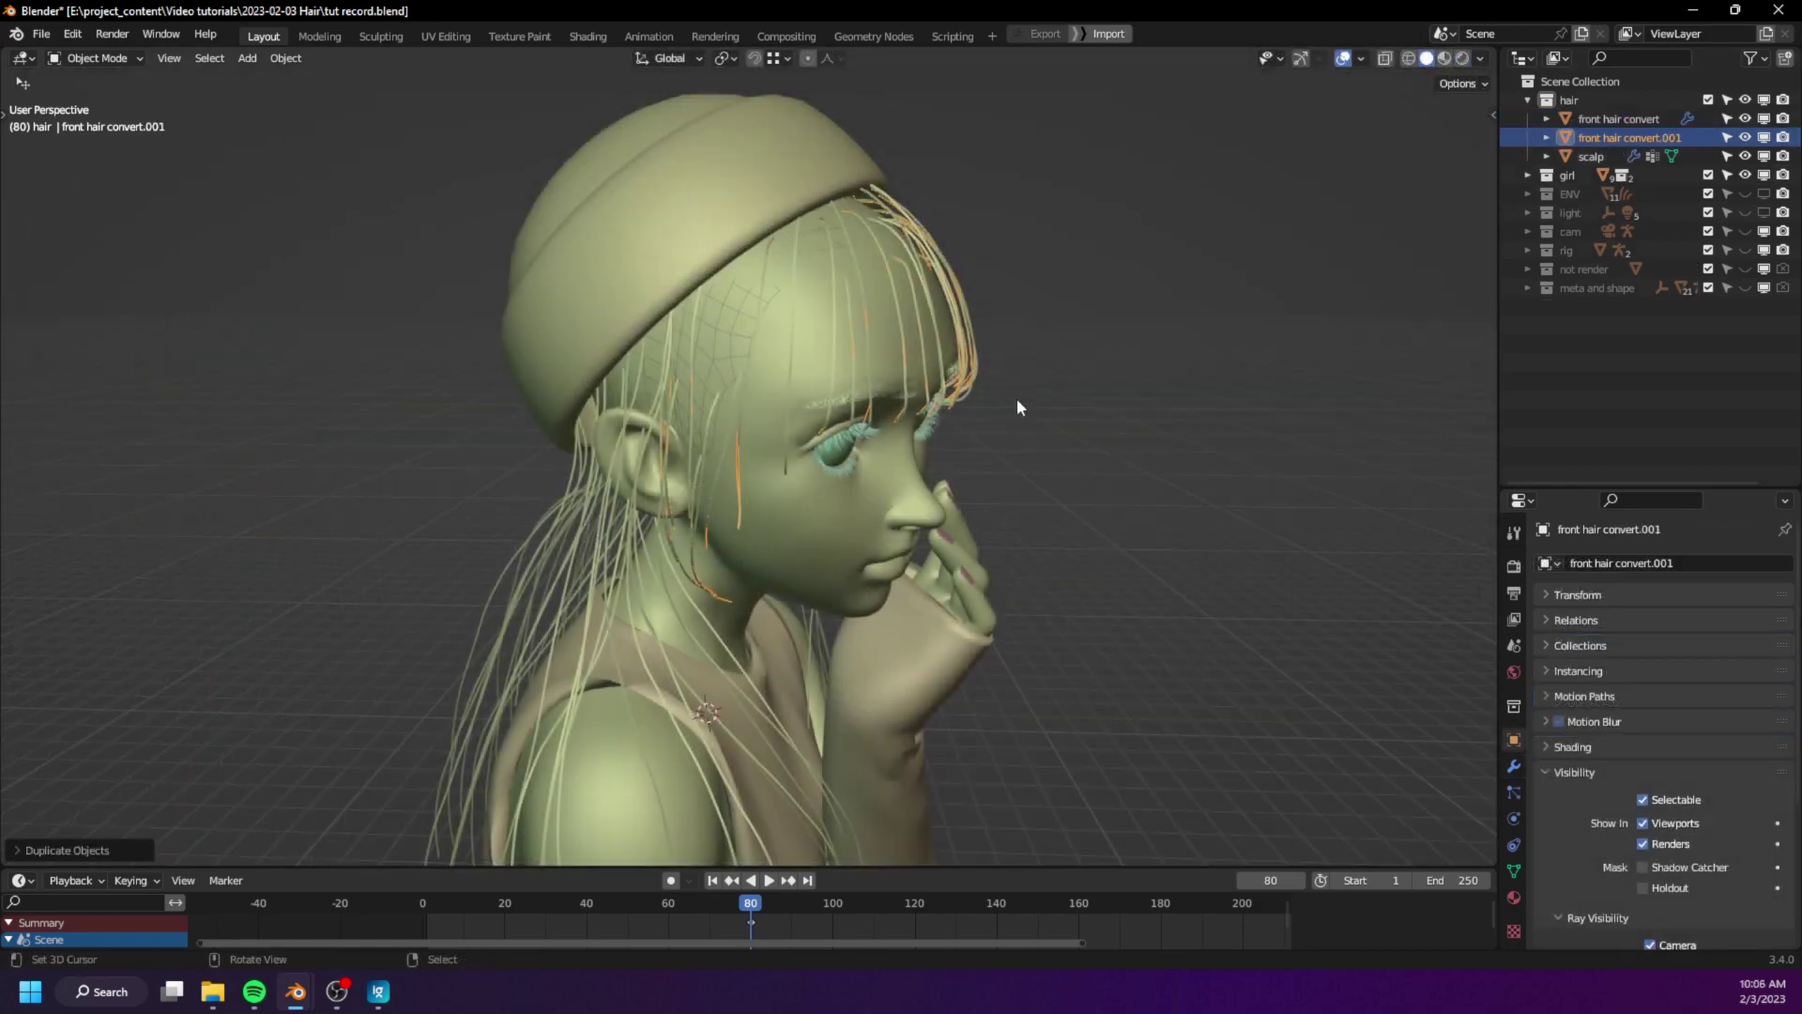
double_click(1596, 137)
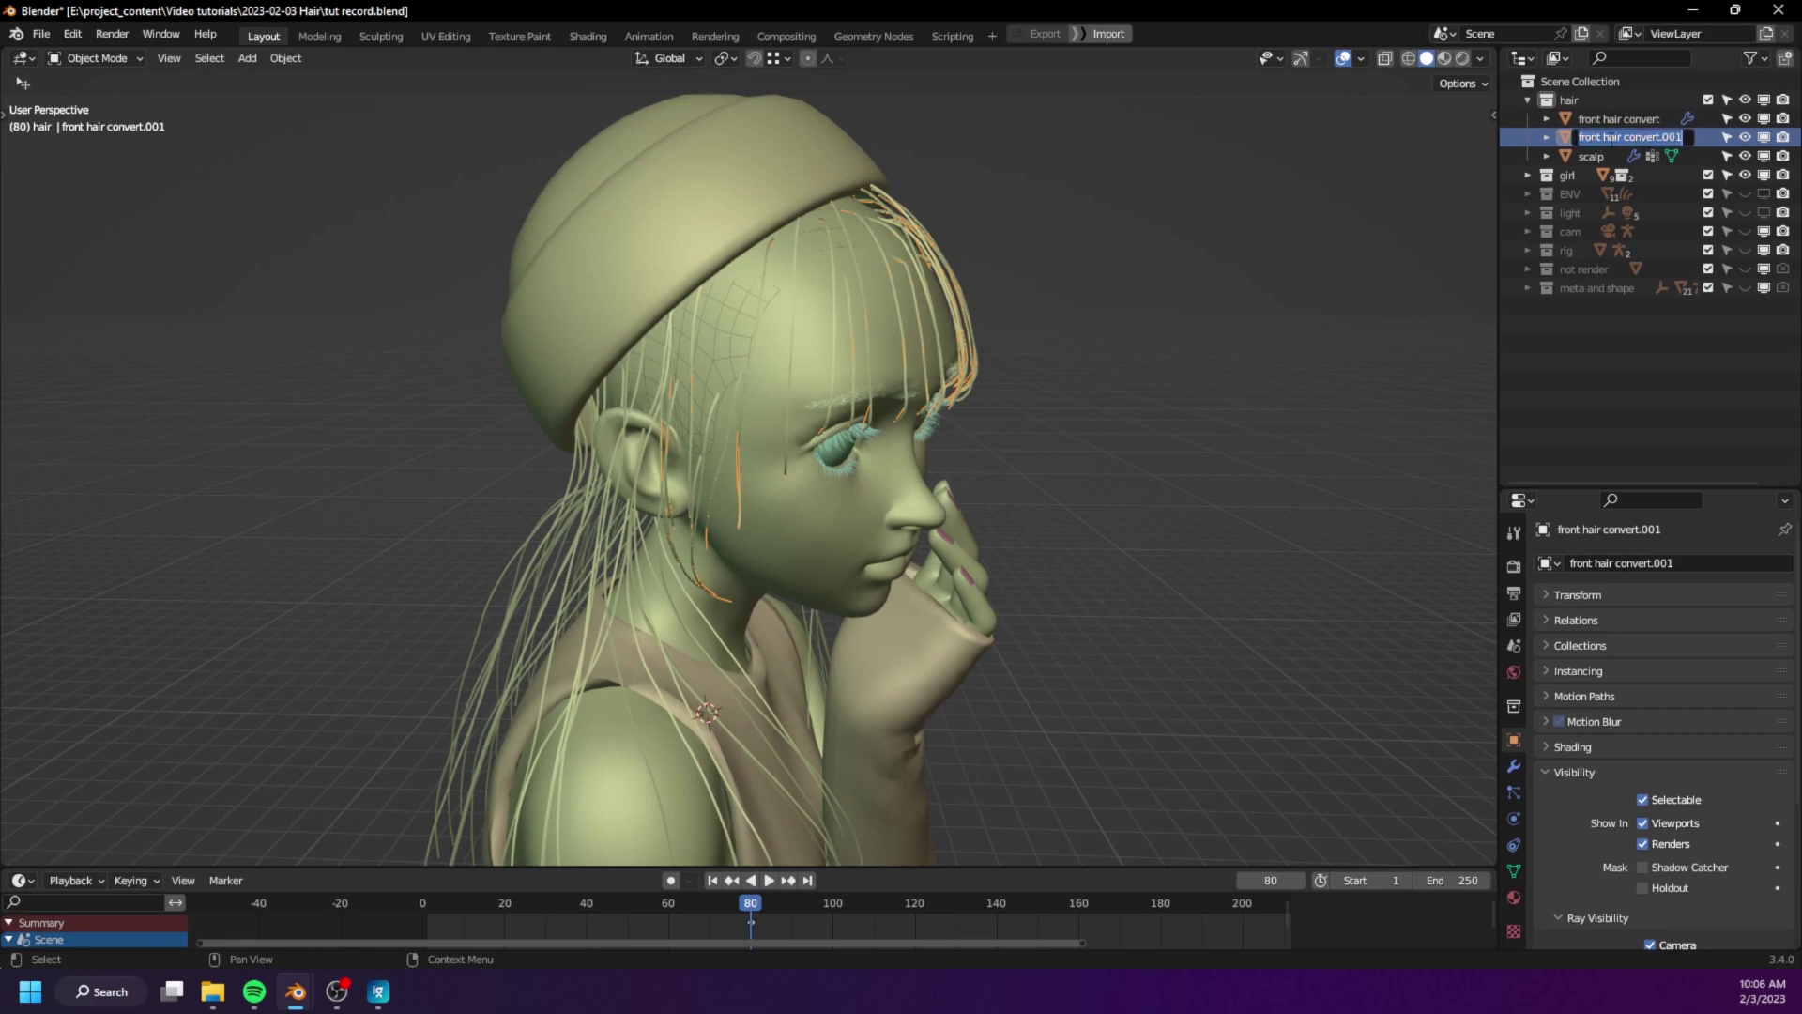
key("Right")
key("ctrl+shift+Right")
type("back")
- Set the back hair convert object's Particle Instance modifier to use the back particle system
left_click(1514, 766)
left_click(1545, 620)
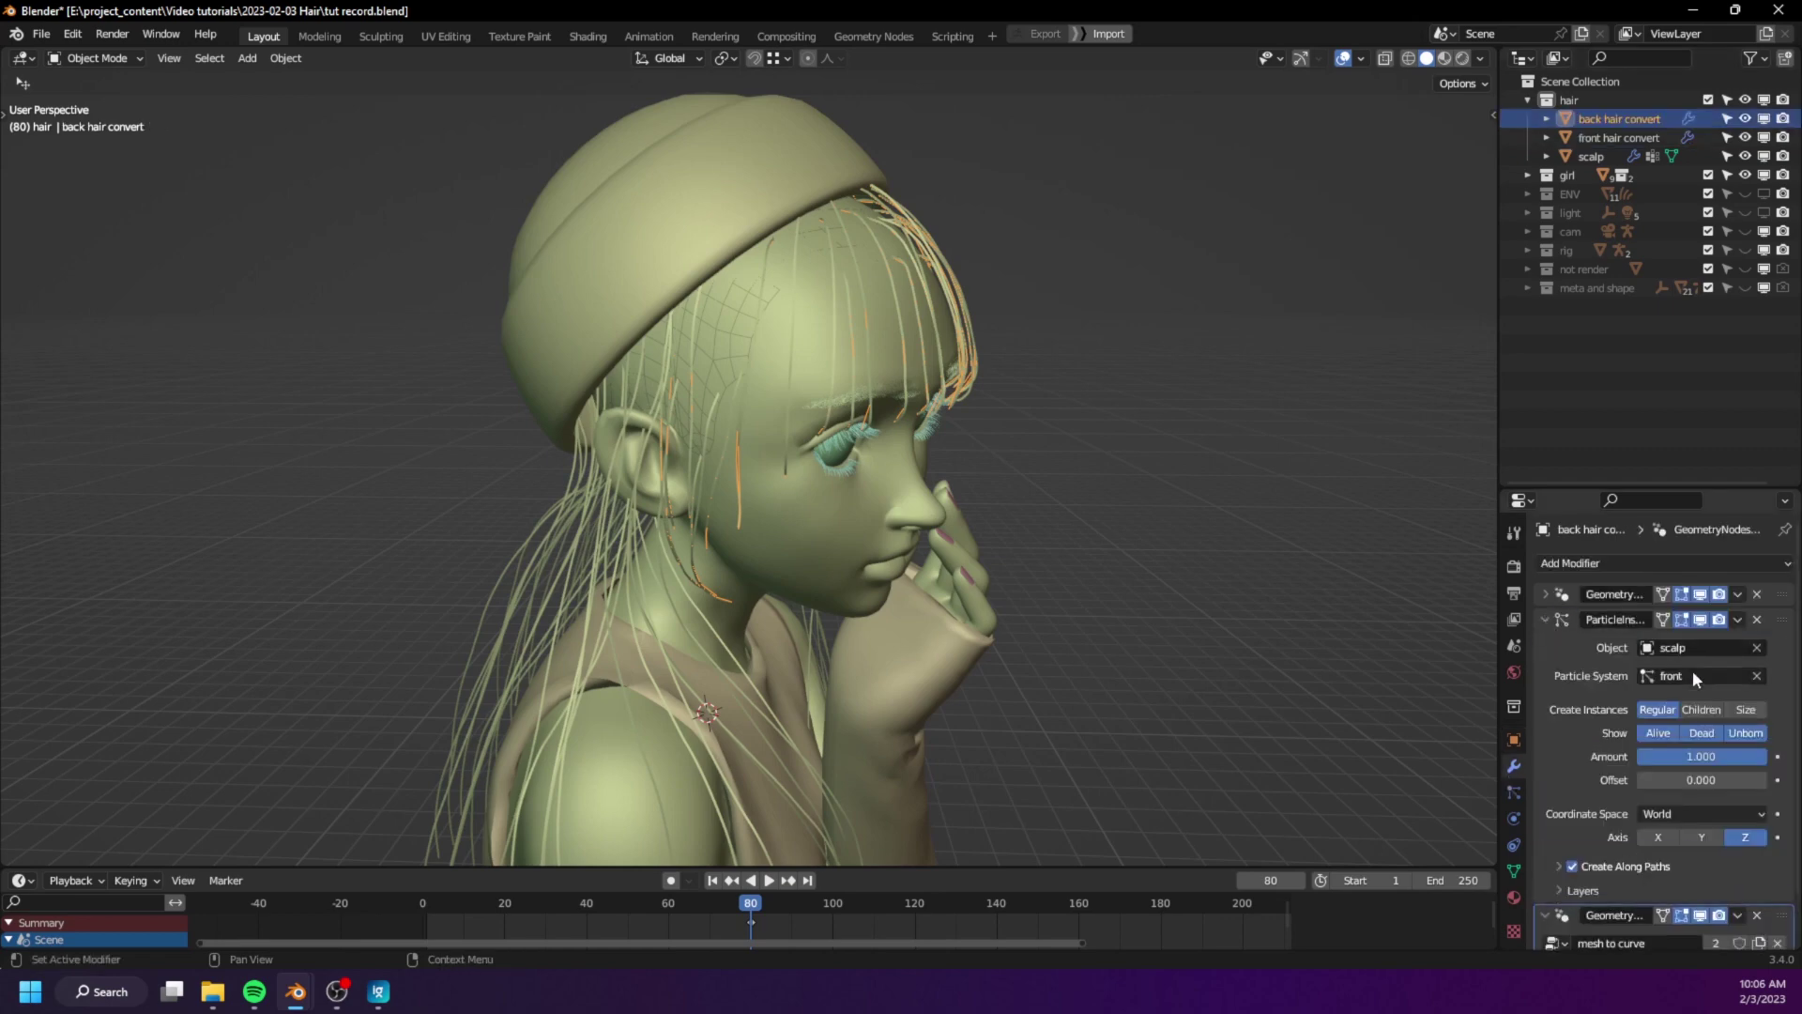
left_click(1692, 674)
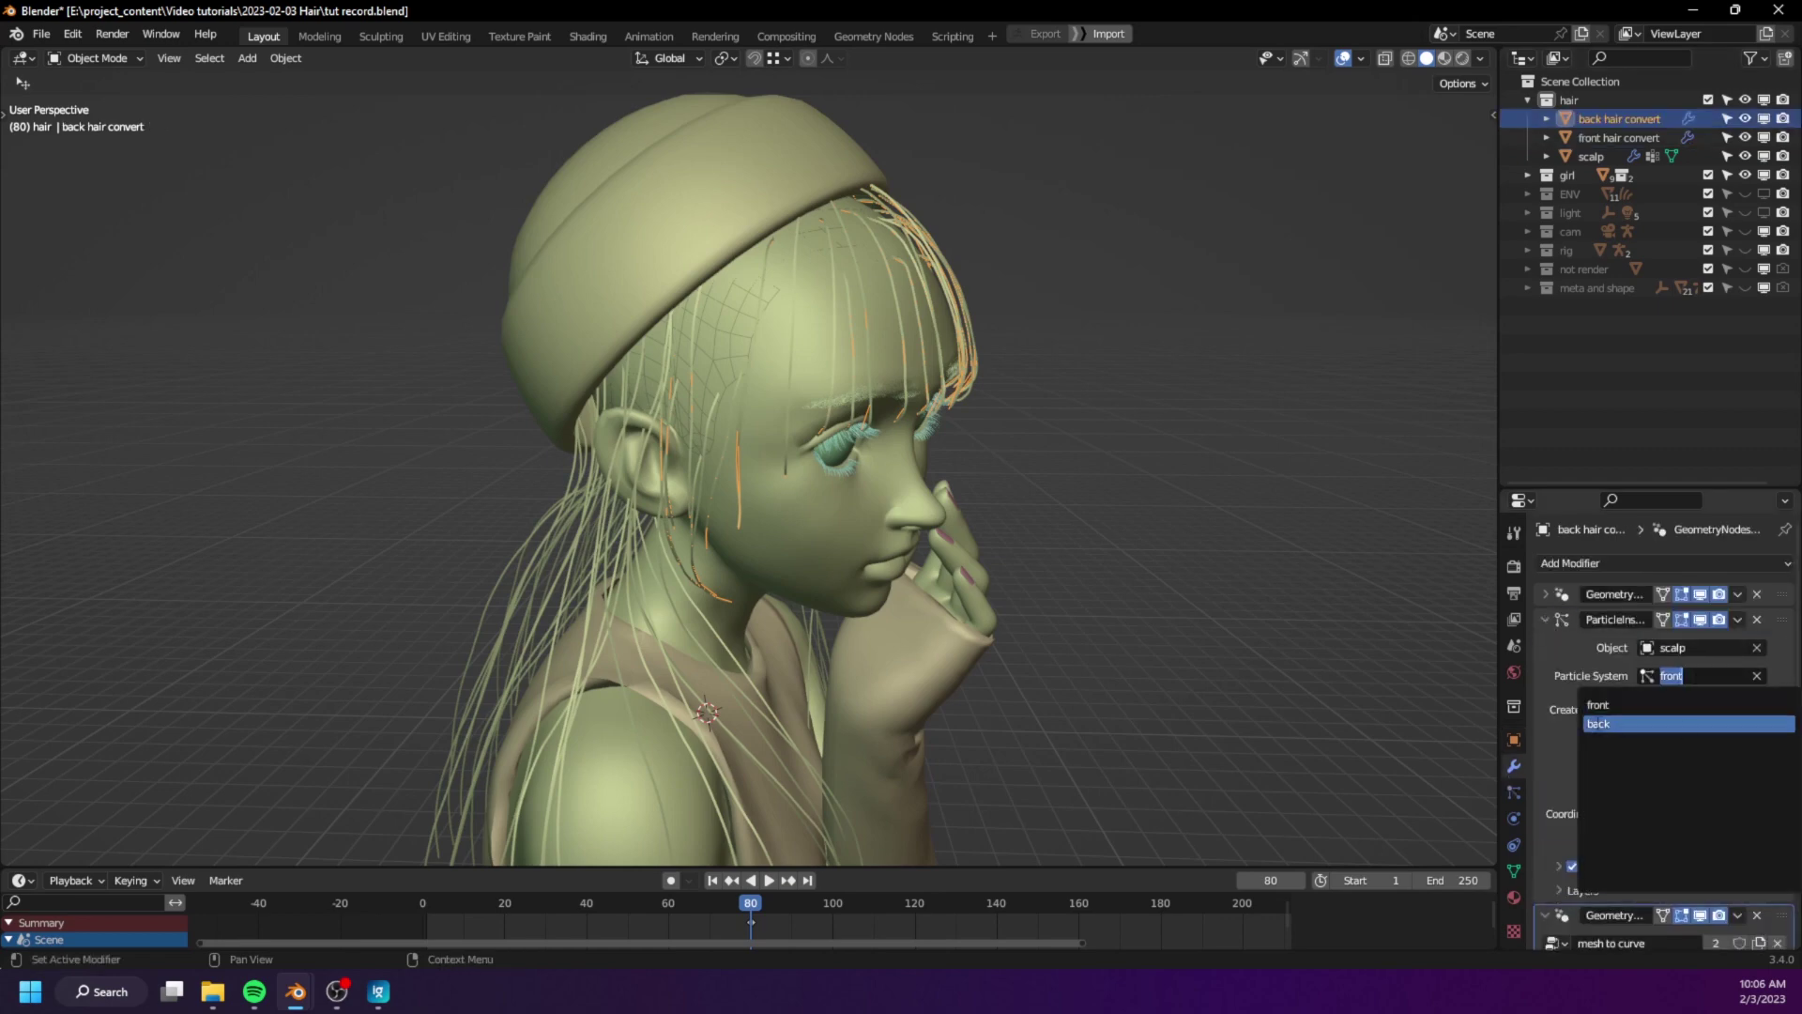
left_click(1689, 723)
middle_click_drag(779, 624, 993, 590)
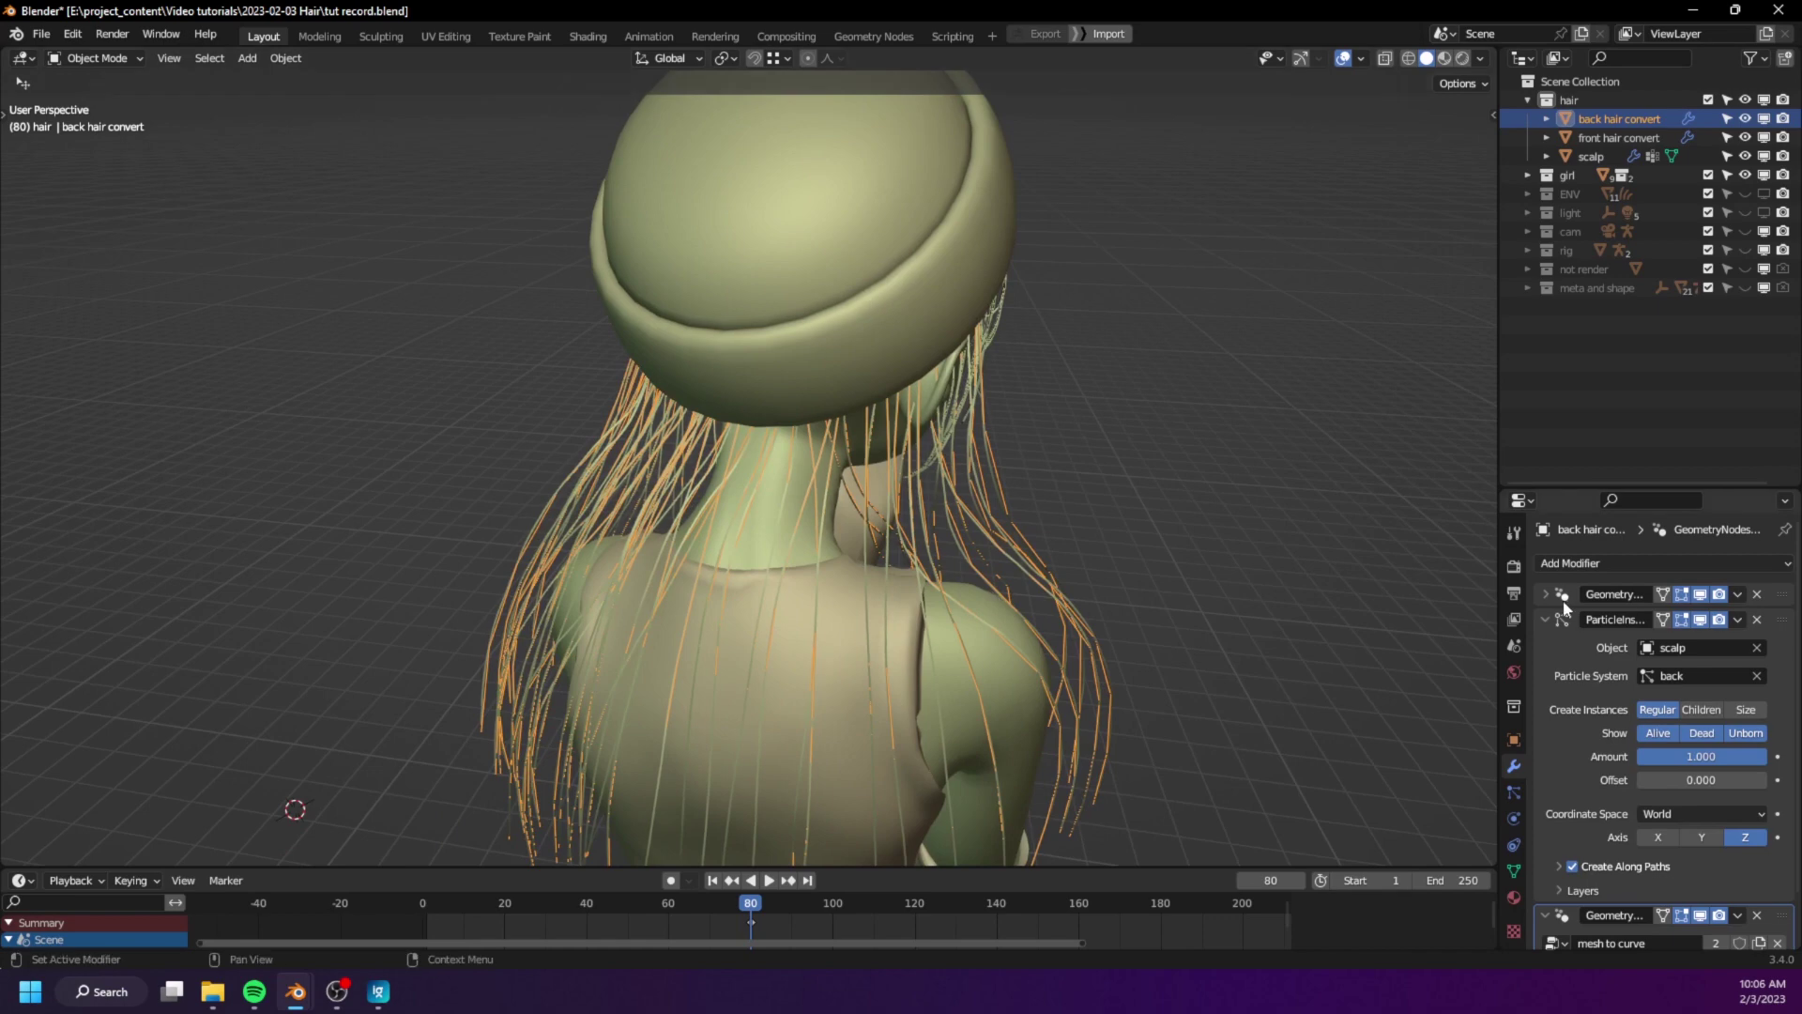
- Isolate the back hair convert object in local view, framed closely around the hair strands
middle_click_drag(882, 575, 1077, 547)
scroll(1076, 582, "up", 2)
middle_click_drag(1047, 672, 1037, 582, "shift")
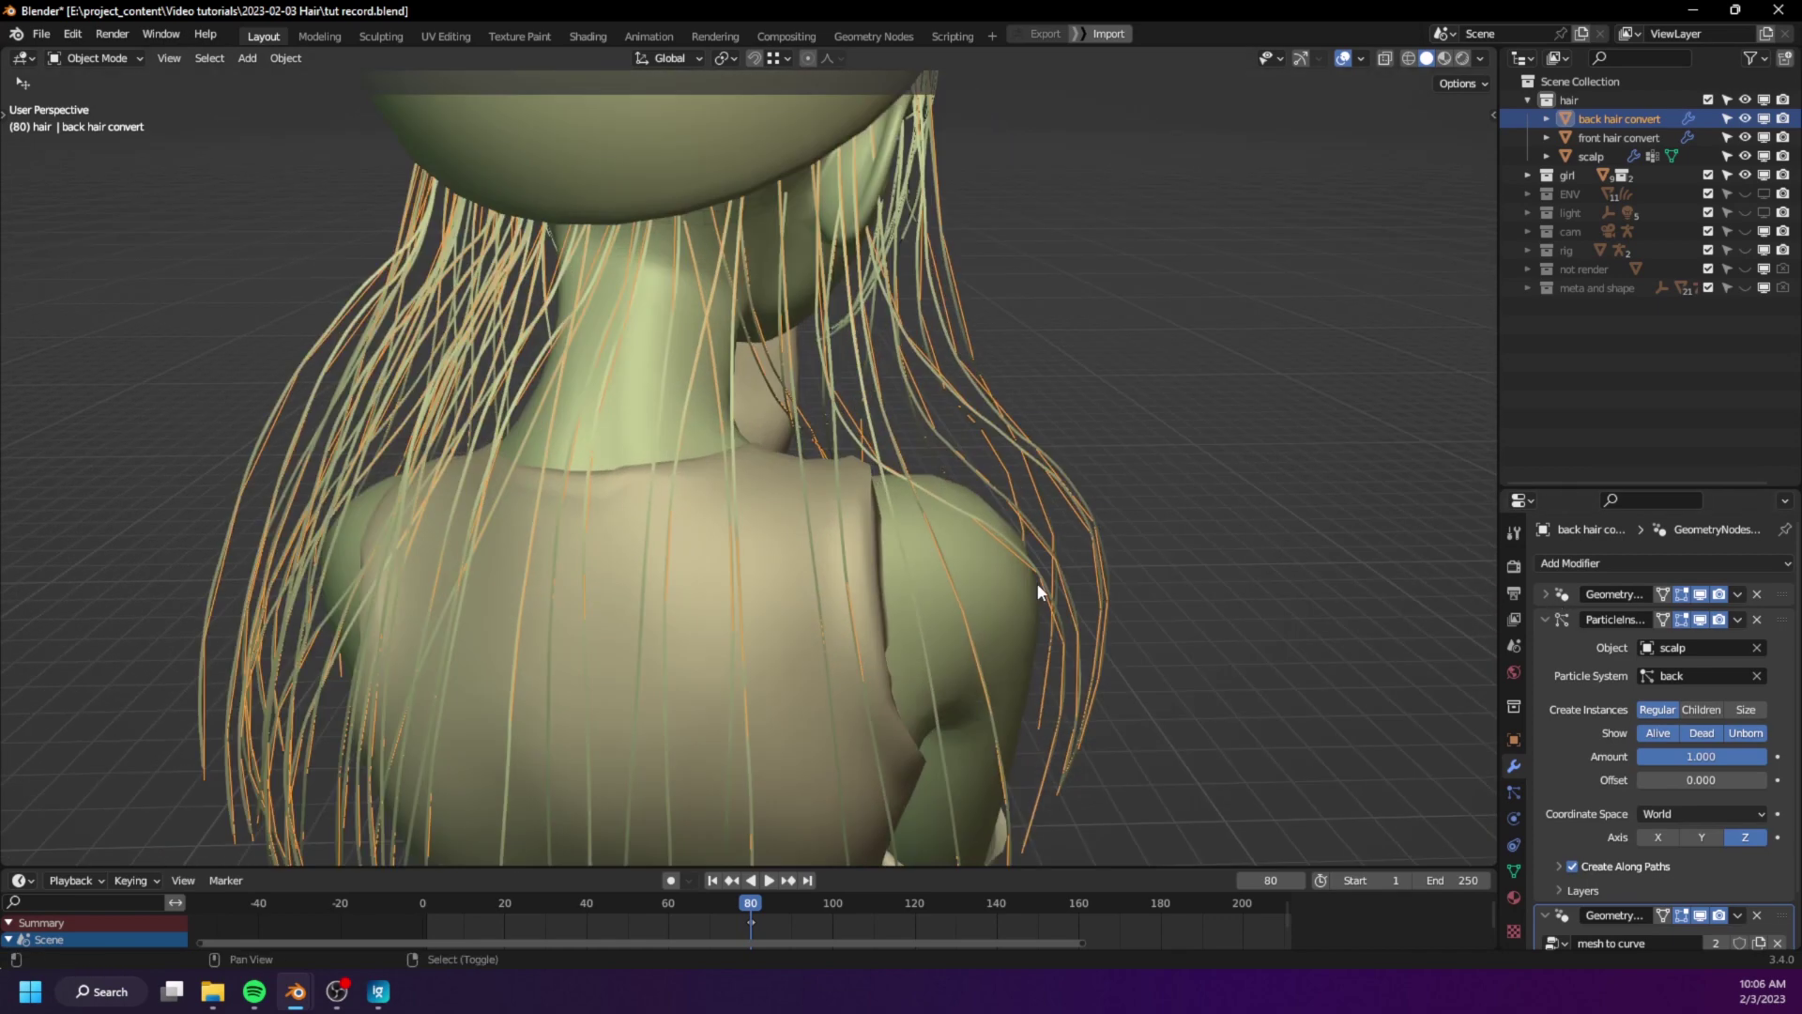
key("KP_Divide")
- Raise the Sample value of the back hair convert object's hair template modifier to 29
left_click(1546, 595)
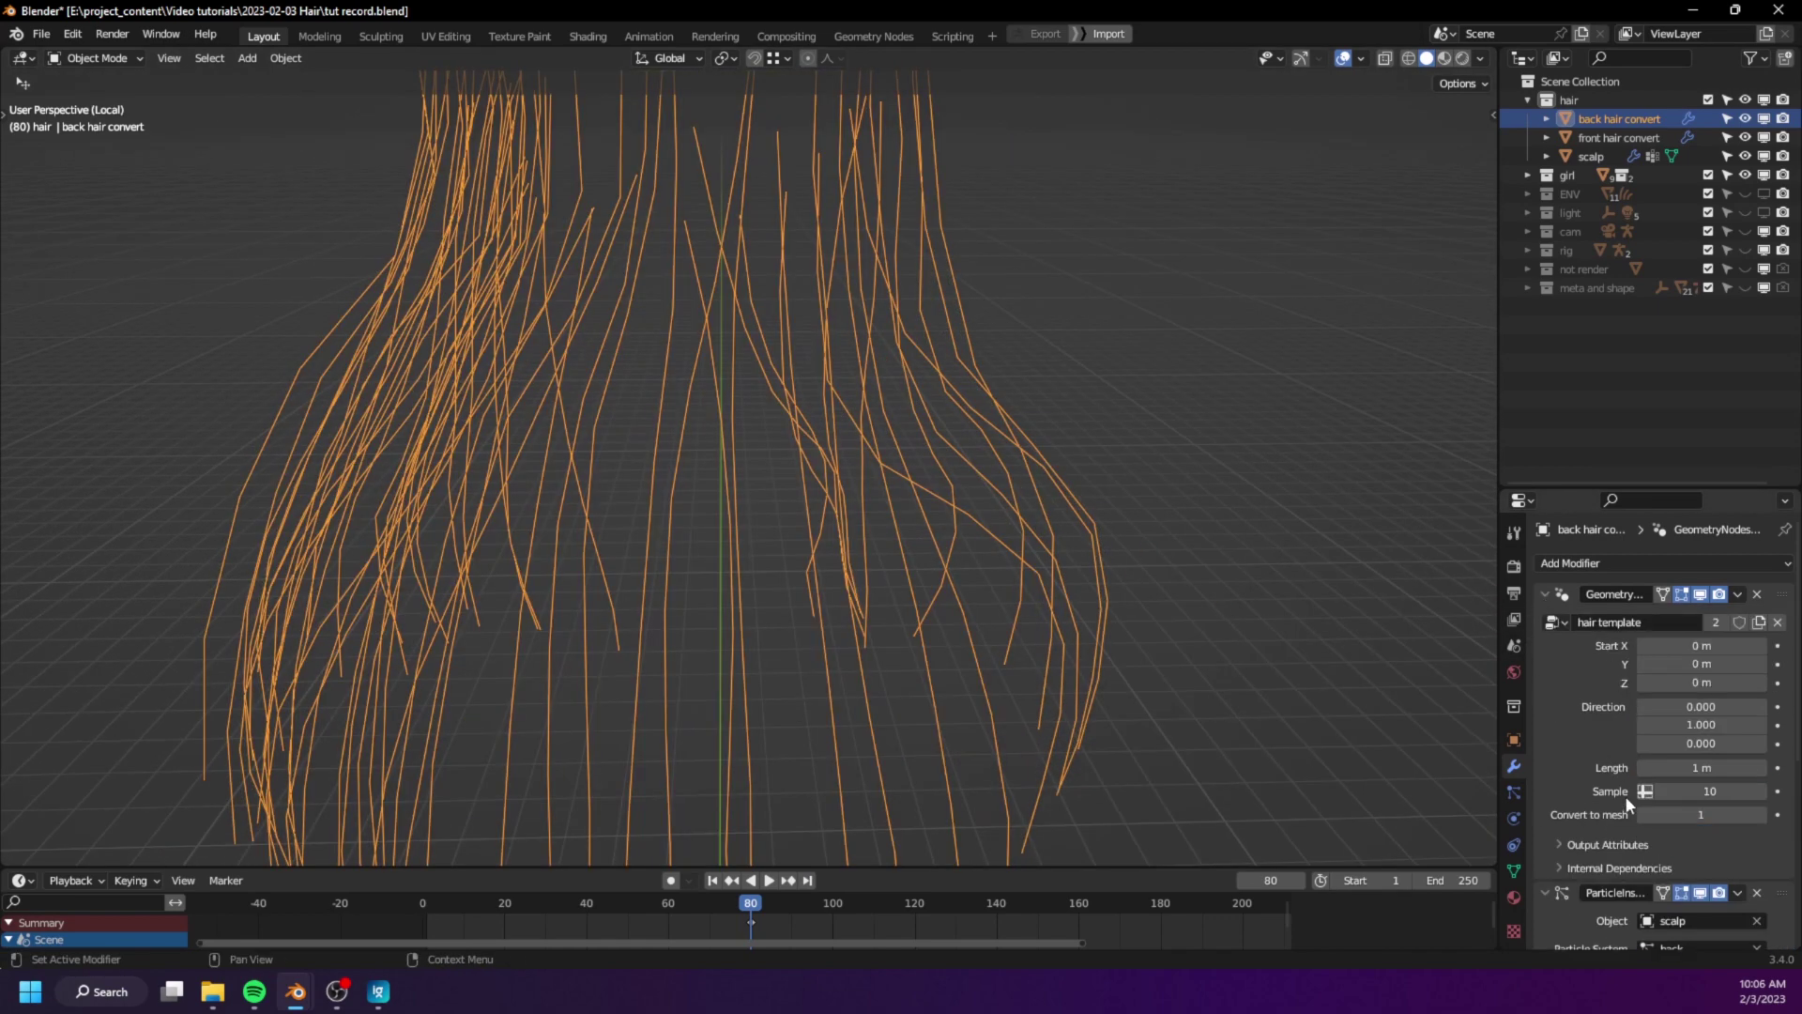
scroll(1629, 805, "down", 1)
left_click(1763, 771)
left_click(1763, 772)
left_click(1763, 772)
left_click(1763, 772)
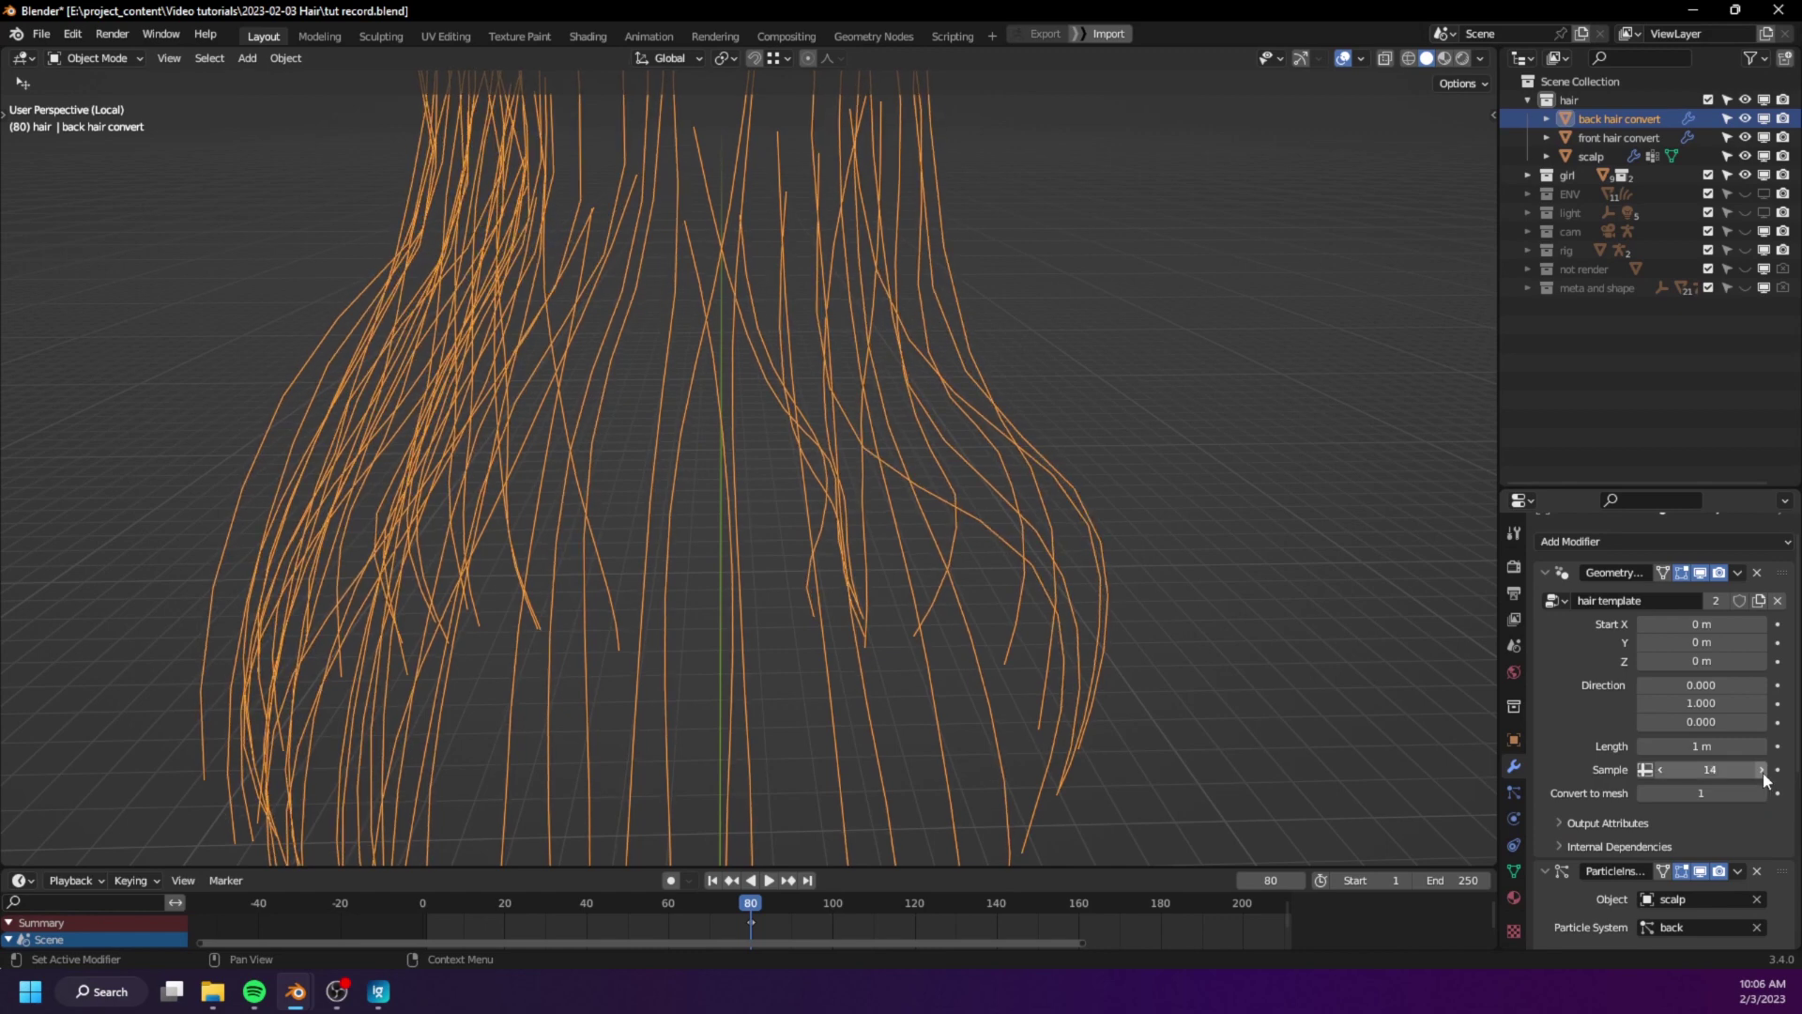
left_click_drag(1762, 774, 1795, 771)
middle_click_drag(1006, 582, 991, 561)
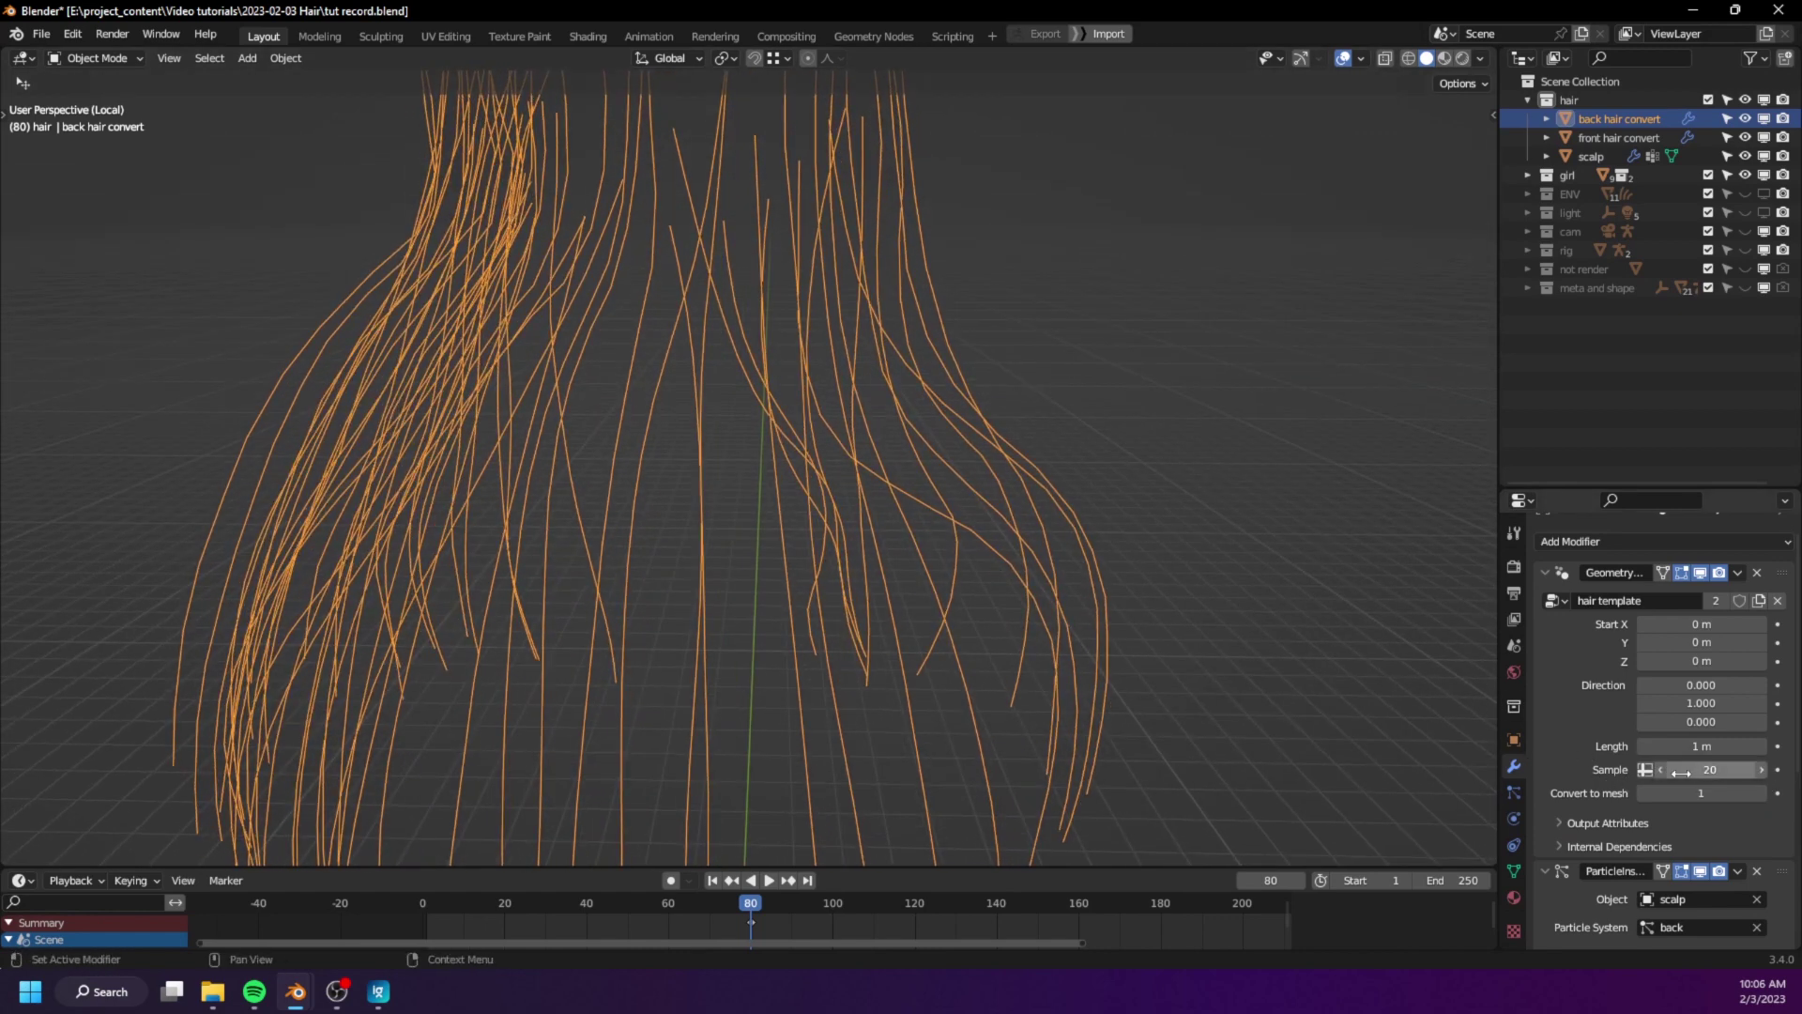
left_click_drag(1681, 771, 1732, 772)
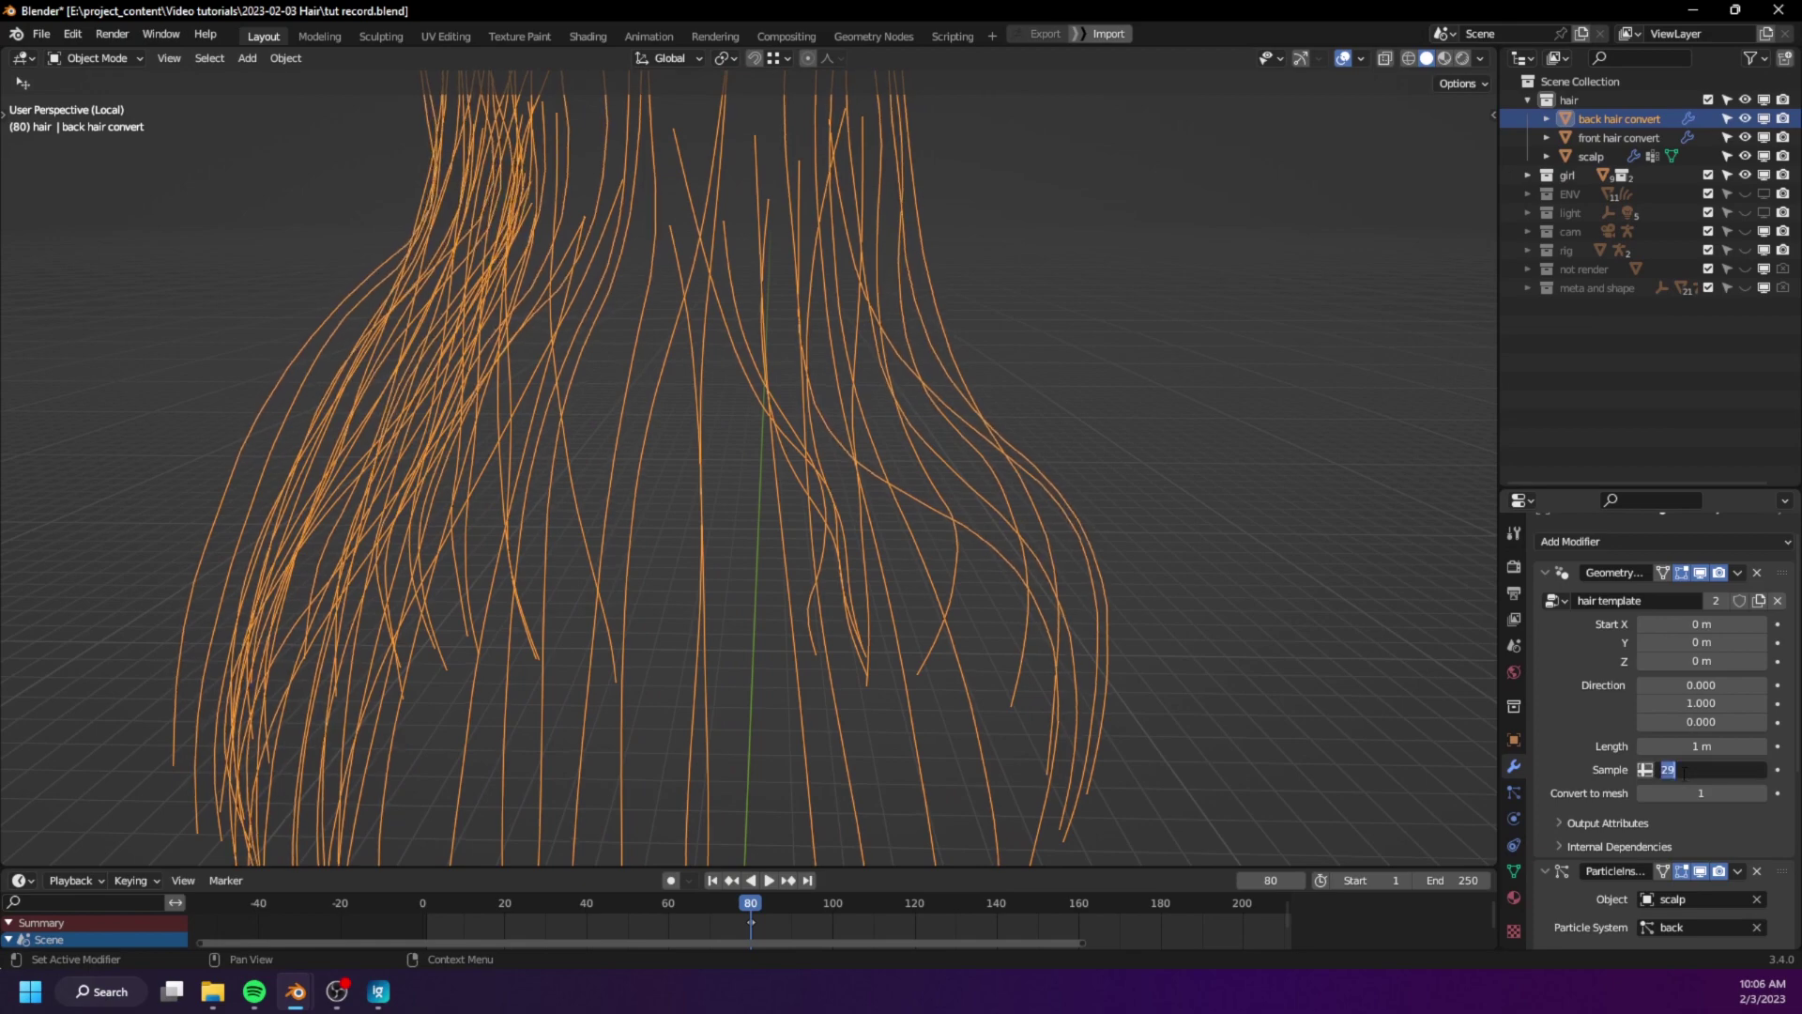
key("Return")
- Put the scalp in Particle Edit mode and add one strand to the front hair at the side of the head with the Add brush
scroll(871, 475, "down", 4)
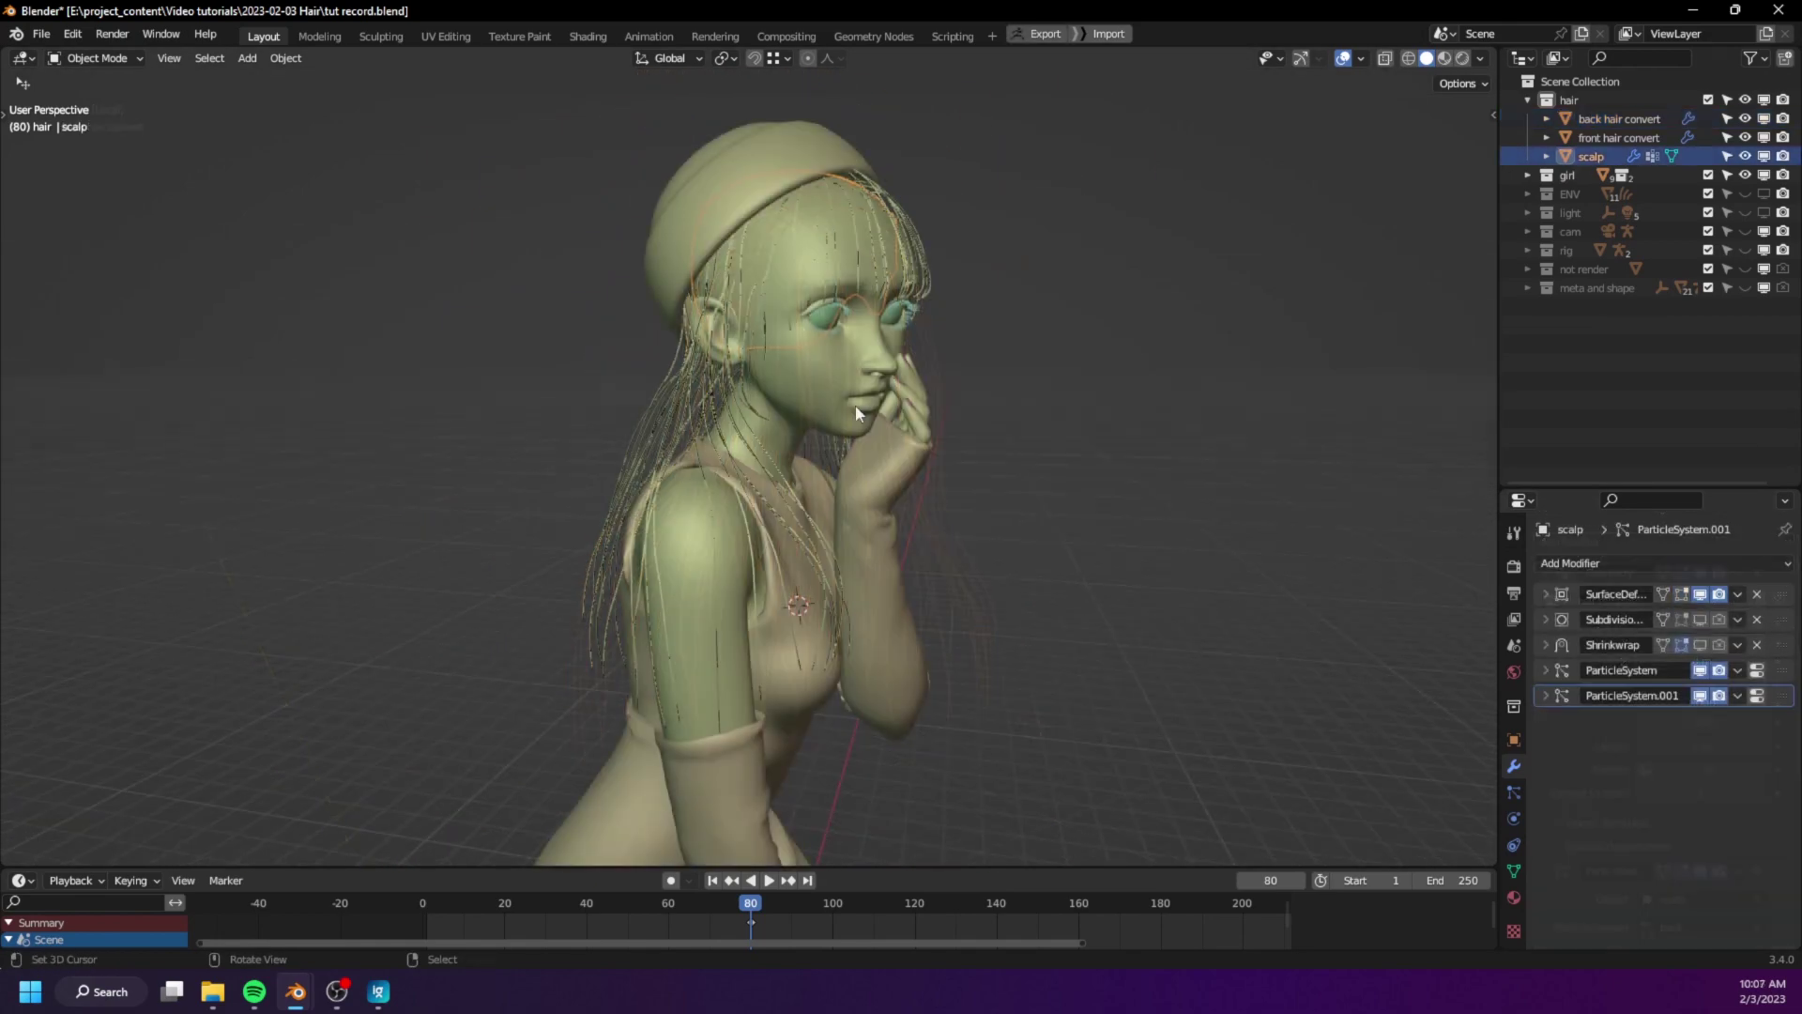
middle_click_drag(809, 414, 997, 407)
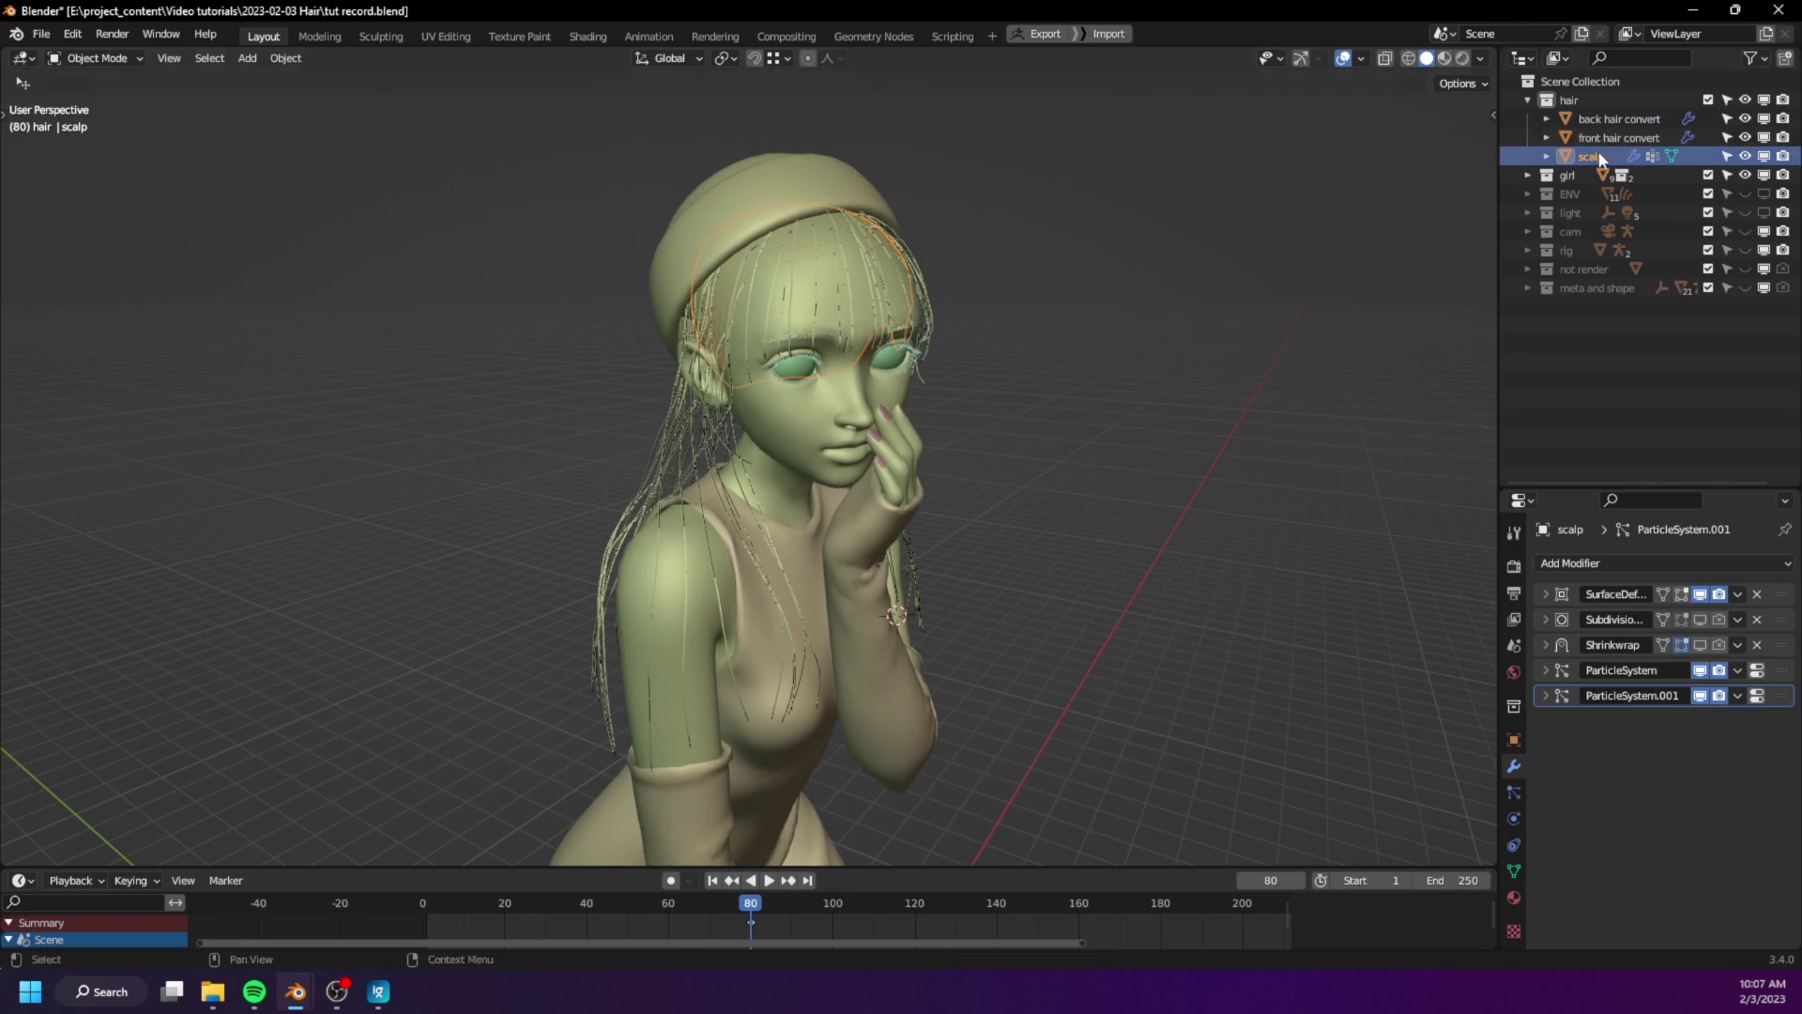
key("ctrl+Tab")
middle_click_drag(869, 348, 849, 390, "shift")
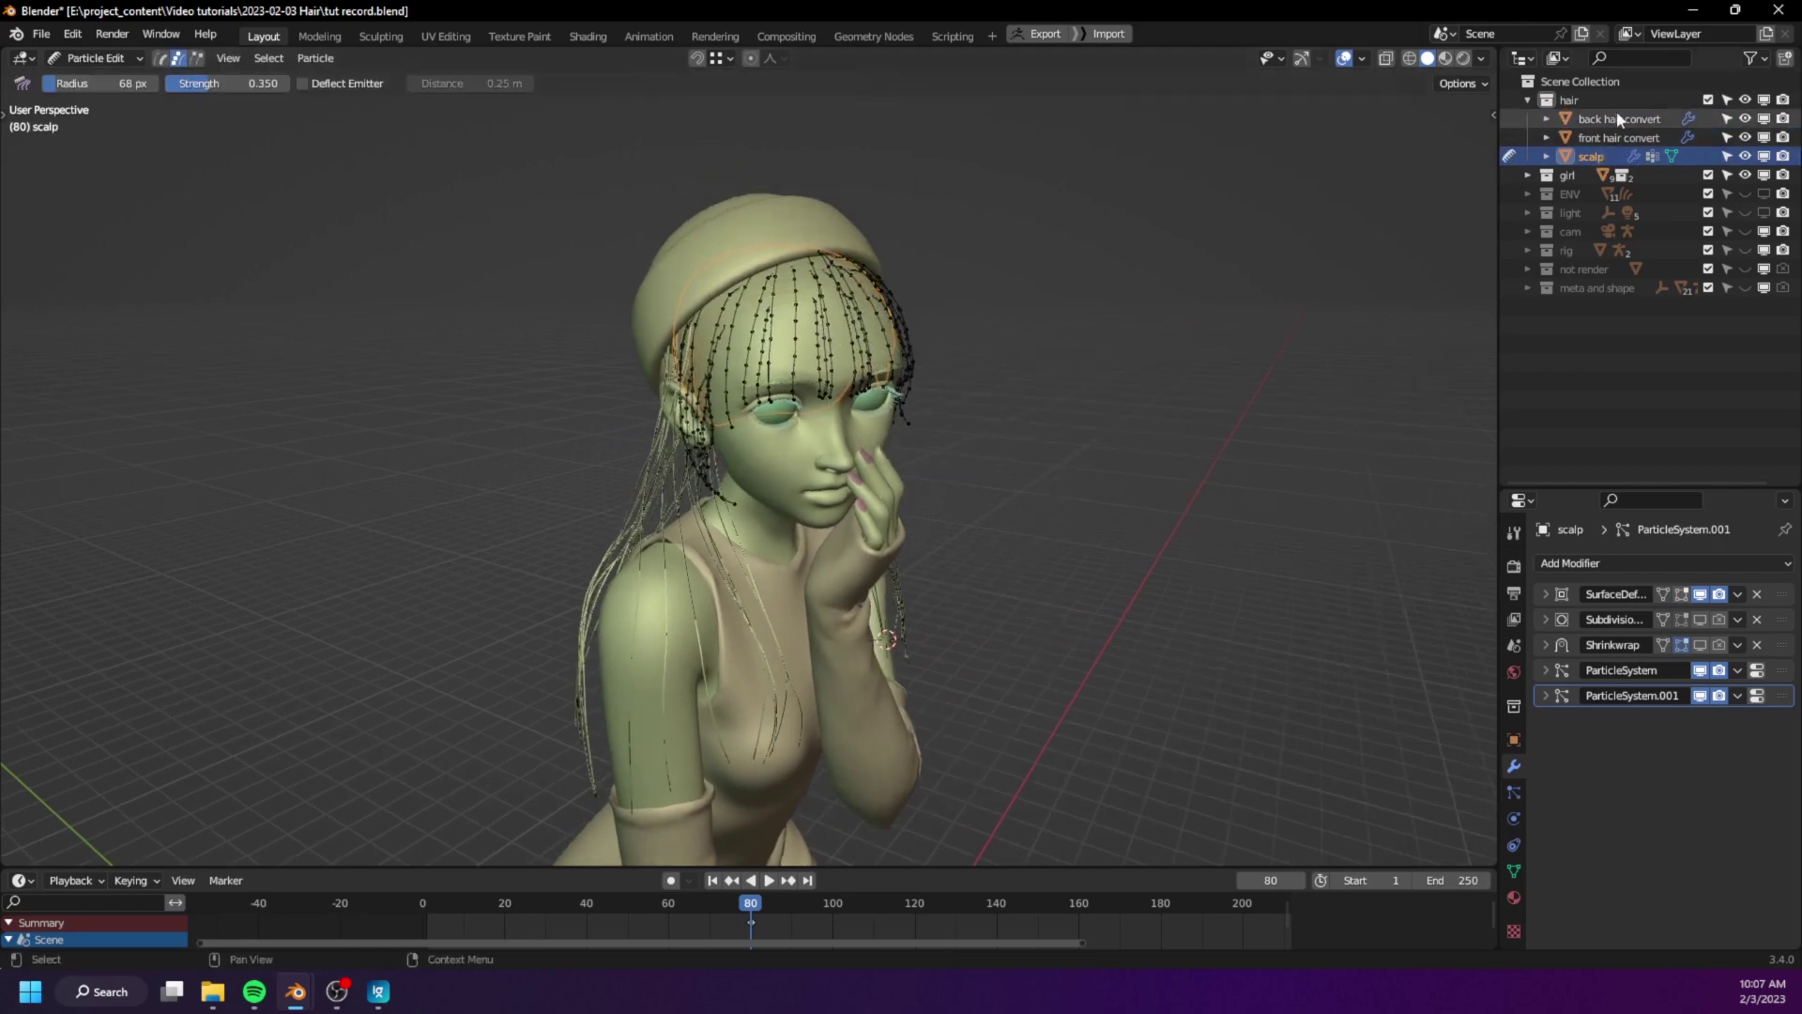
scroll(800, 505, "up", 3)
mouse_move(798, 503)
middle_mouse_down()
mouse_move(879, 374)
mouse_move(880, 503)
middle_mouse_up()
key("a")
key("shift+space")
key("3")
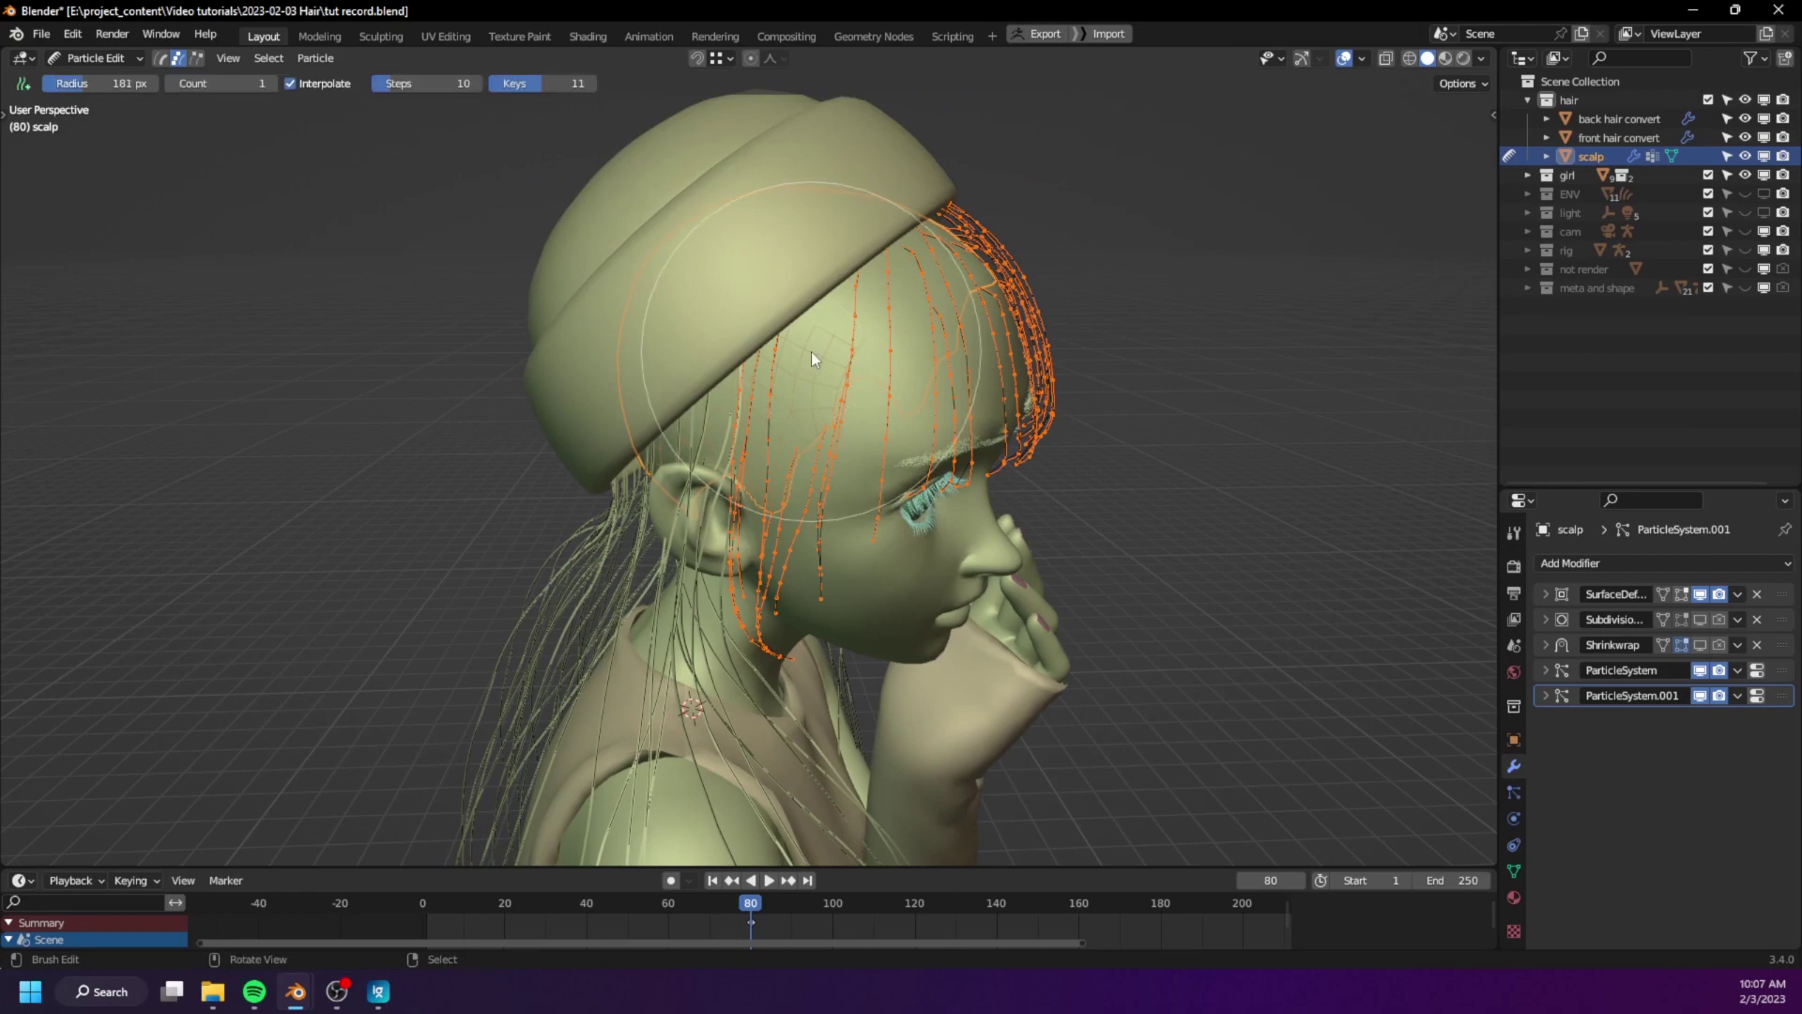
left_click(811, 351)
- Select only the new strand at the side of the head and comb it outward, away from the face
middle_click_drag(827, 366, 685, 368)
key("alt+a")
key("l")
key("shift+space")
key("1")
middle_click_drag(924, 464, 693, 402)
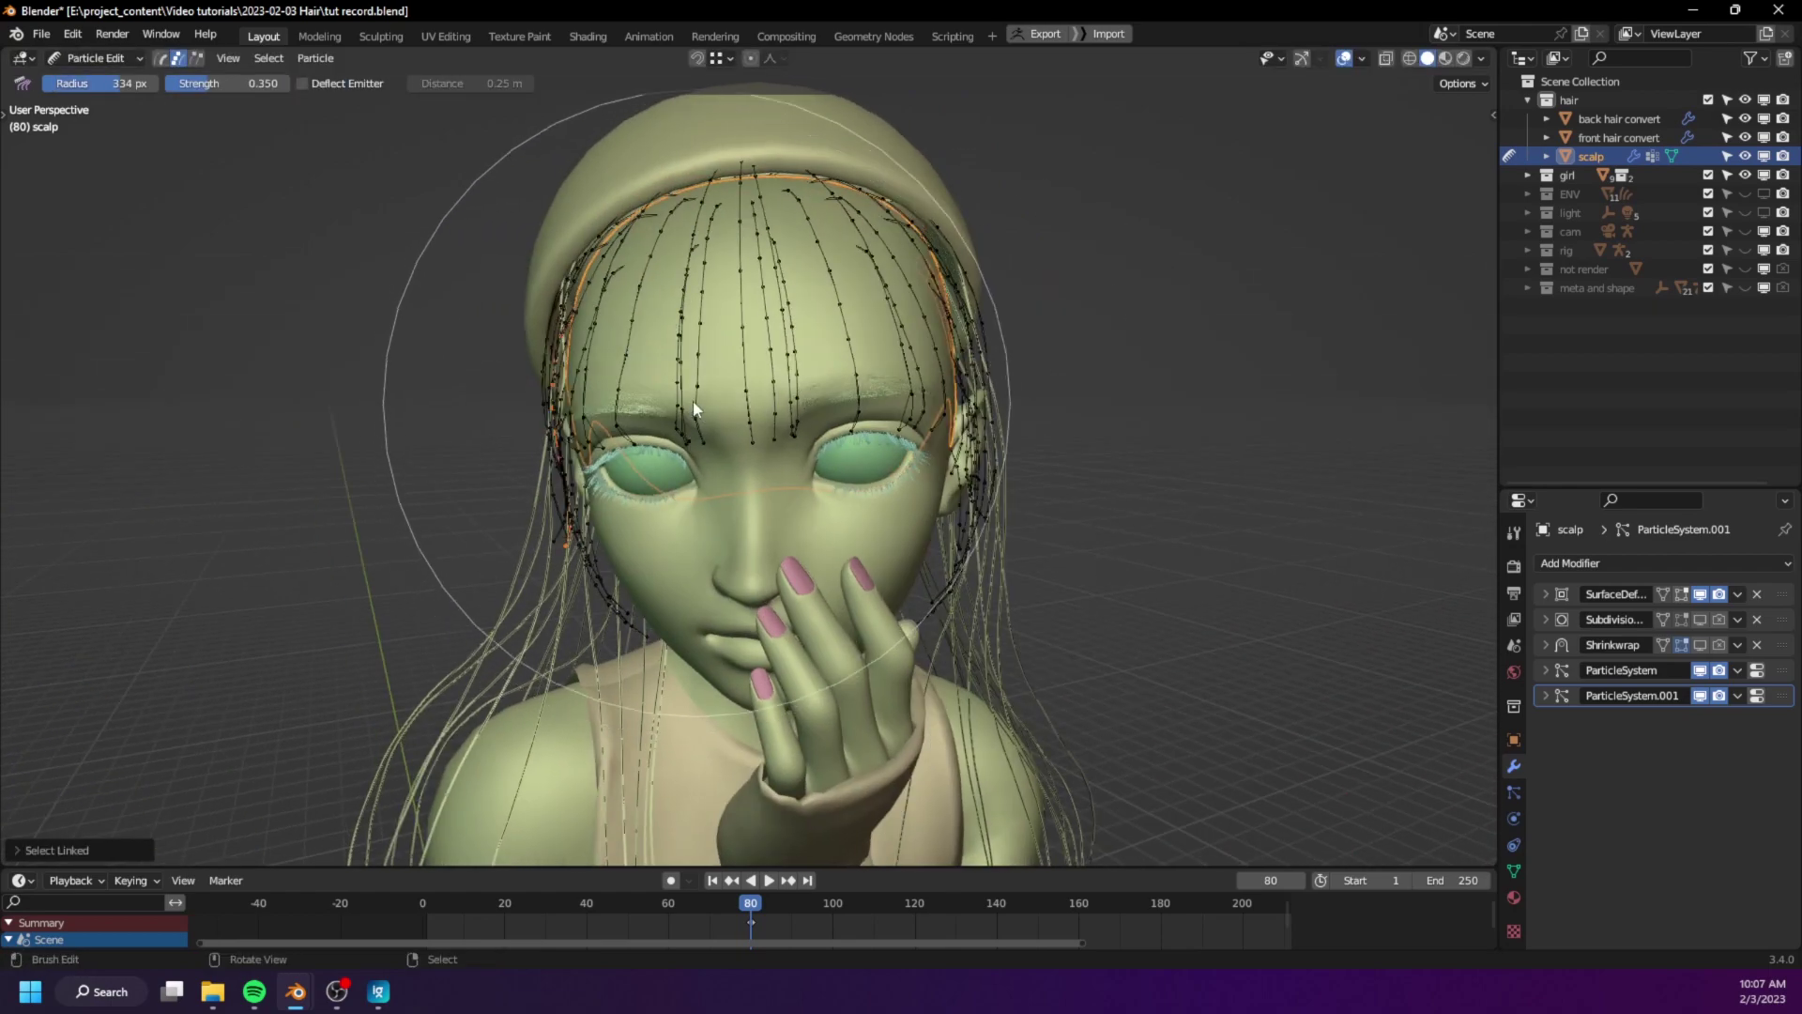
mouse_move(693, 402)
left_mouse_down()
mouse_move(394, 532)
mouse_move(364, 464)
left_mouse_up()
- Return the scalp to Object Mode and isolate the front hair convert object to check the combed strand's converted curve
key("ctrl+Tab")
left_click(586, 430)
middle_click_drag(585, 430, 638, 467)
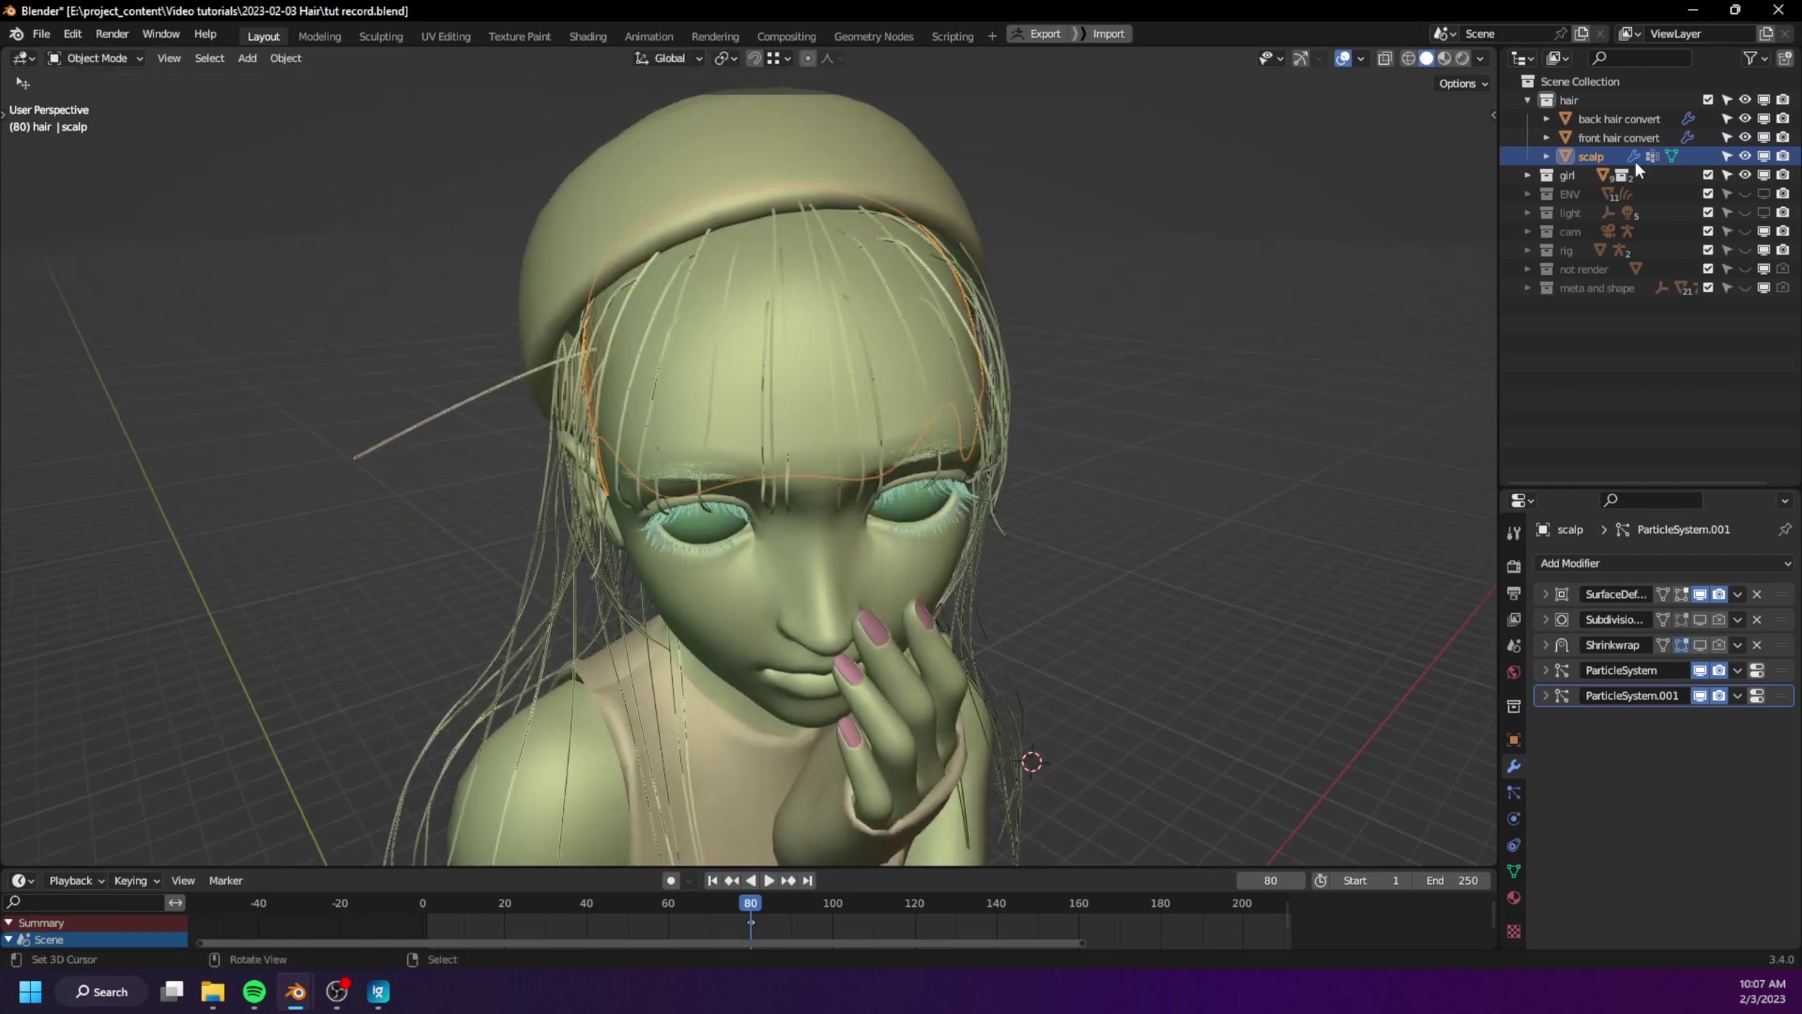
left_click(1631, 138)
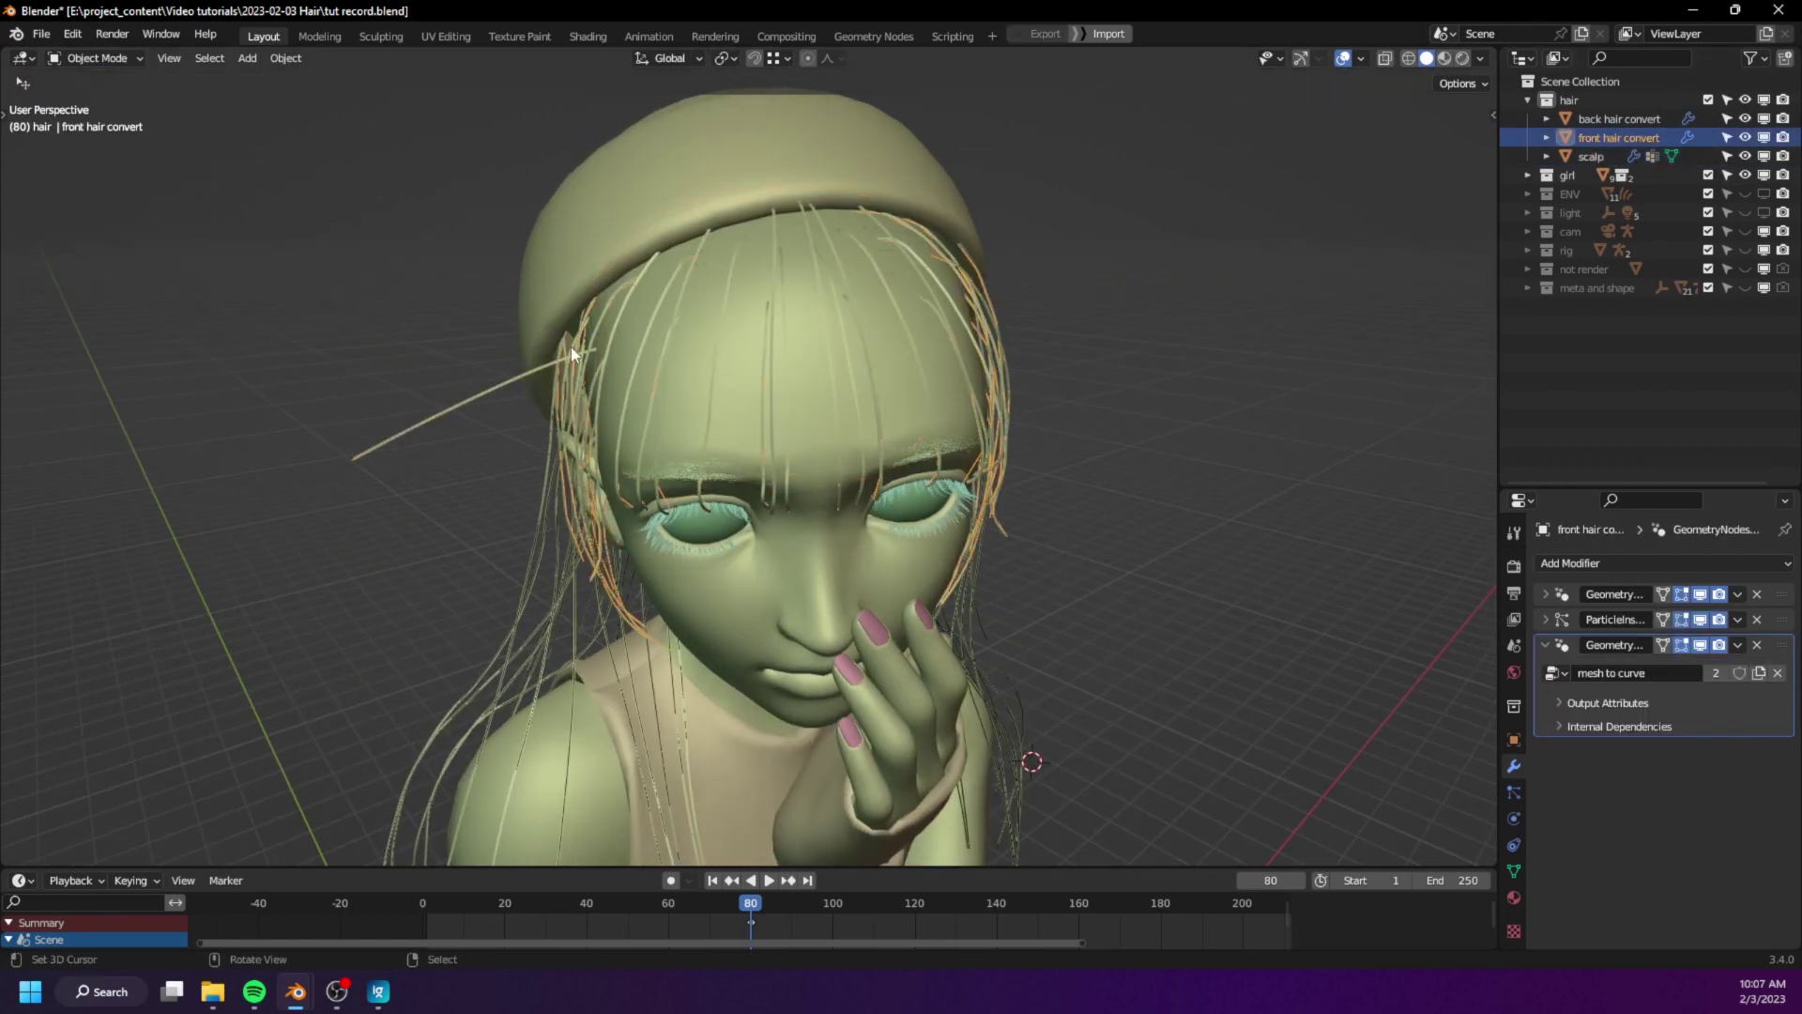
middle_click_drag(571, 348, 824, 378, "shift")
key("KP_Divide")
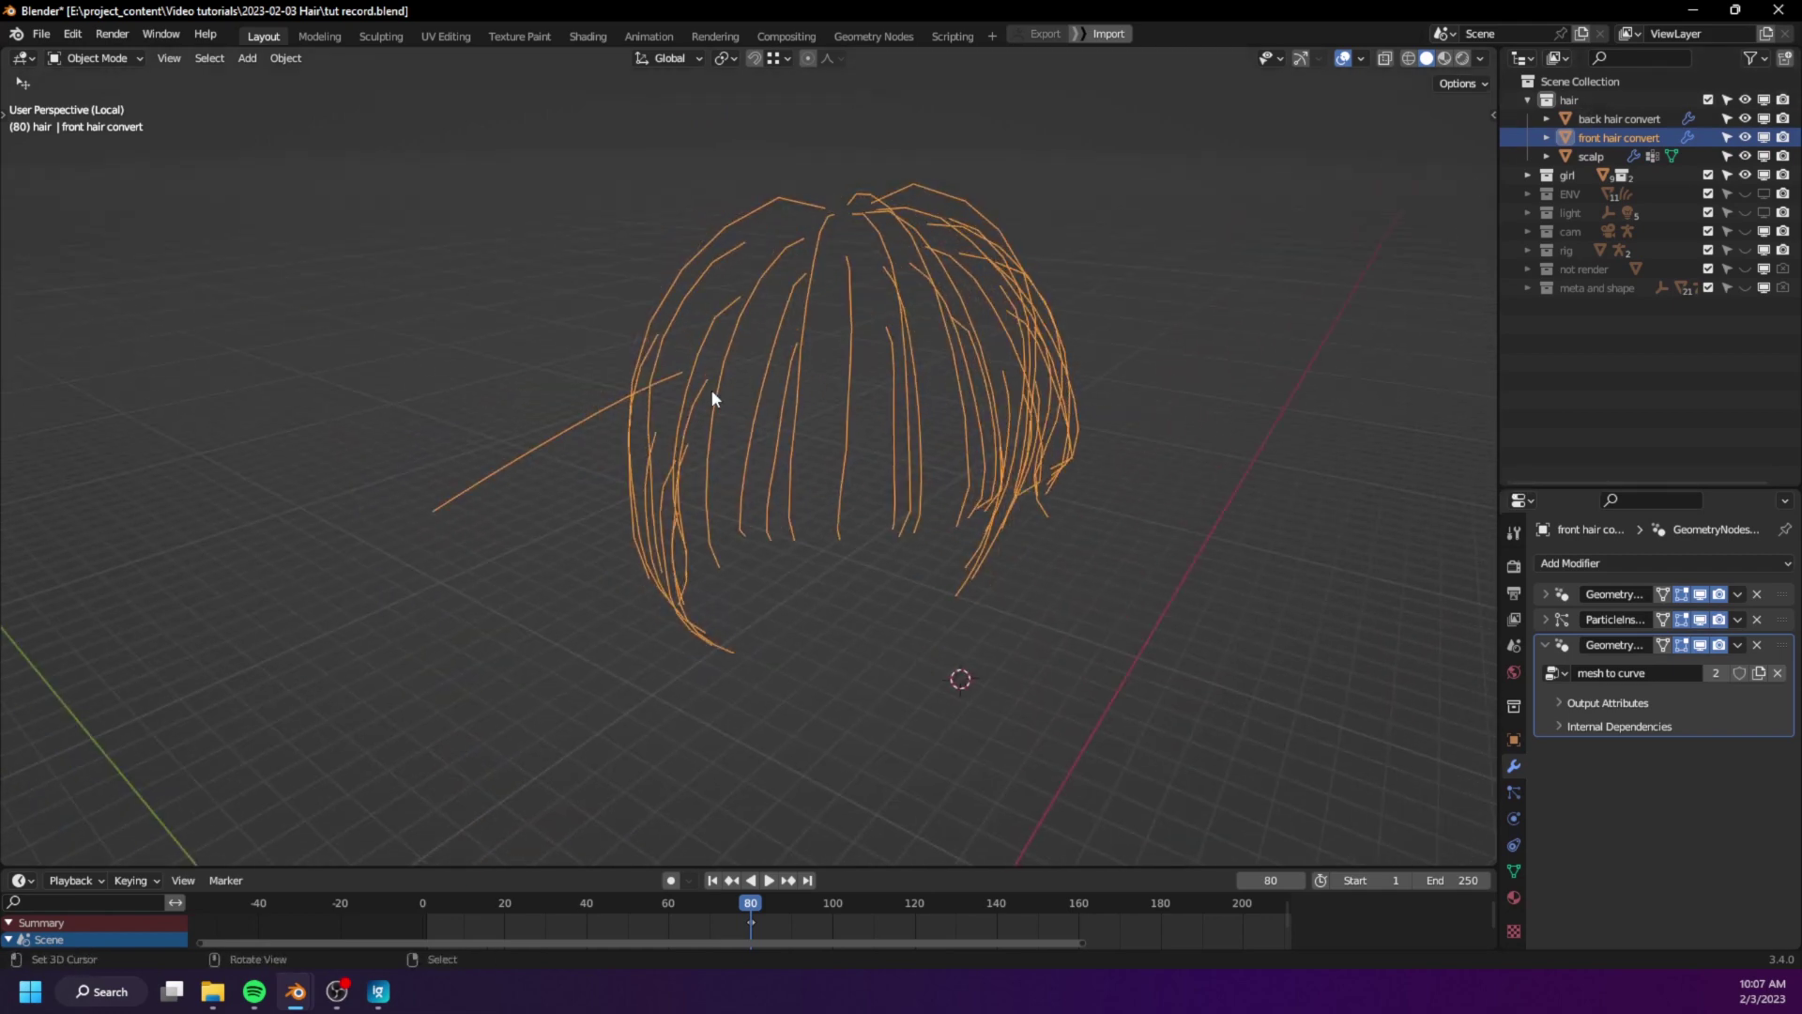
left_click(1596, 157)
left_click(1566, 138)
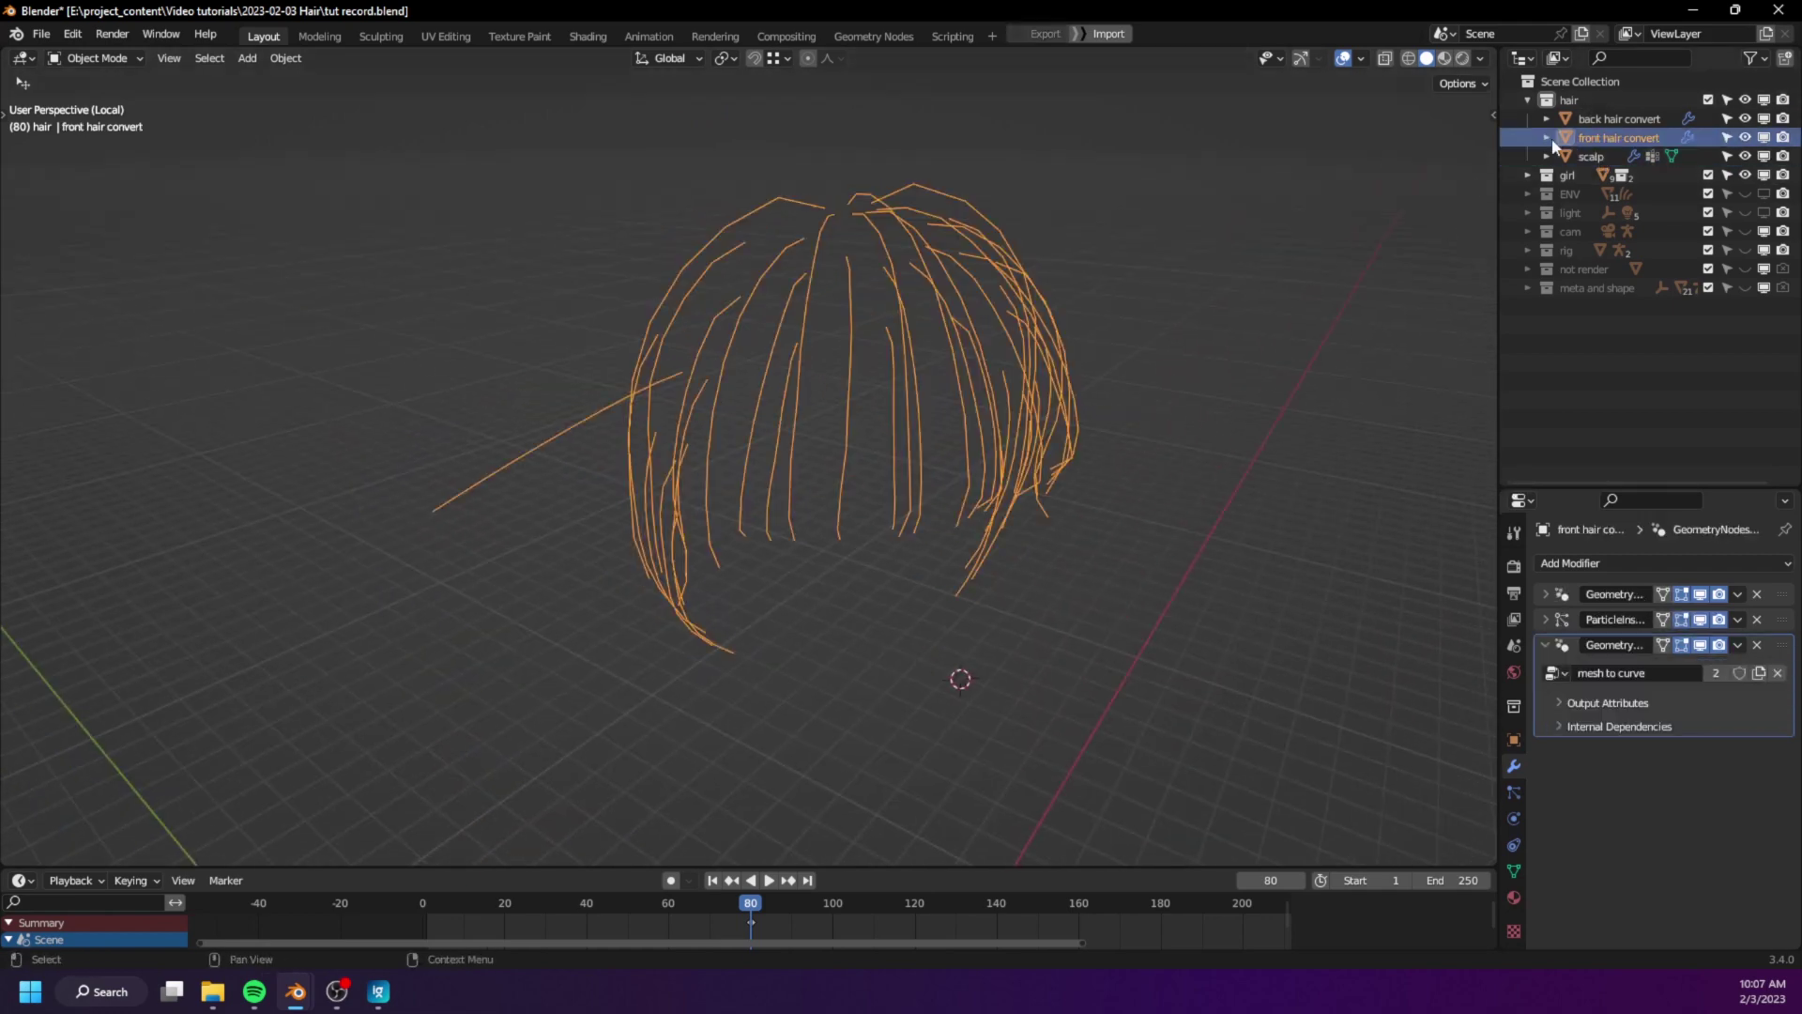
middle_click_drag(633, 431, 854, 460)
left_click(1577, 156)
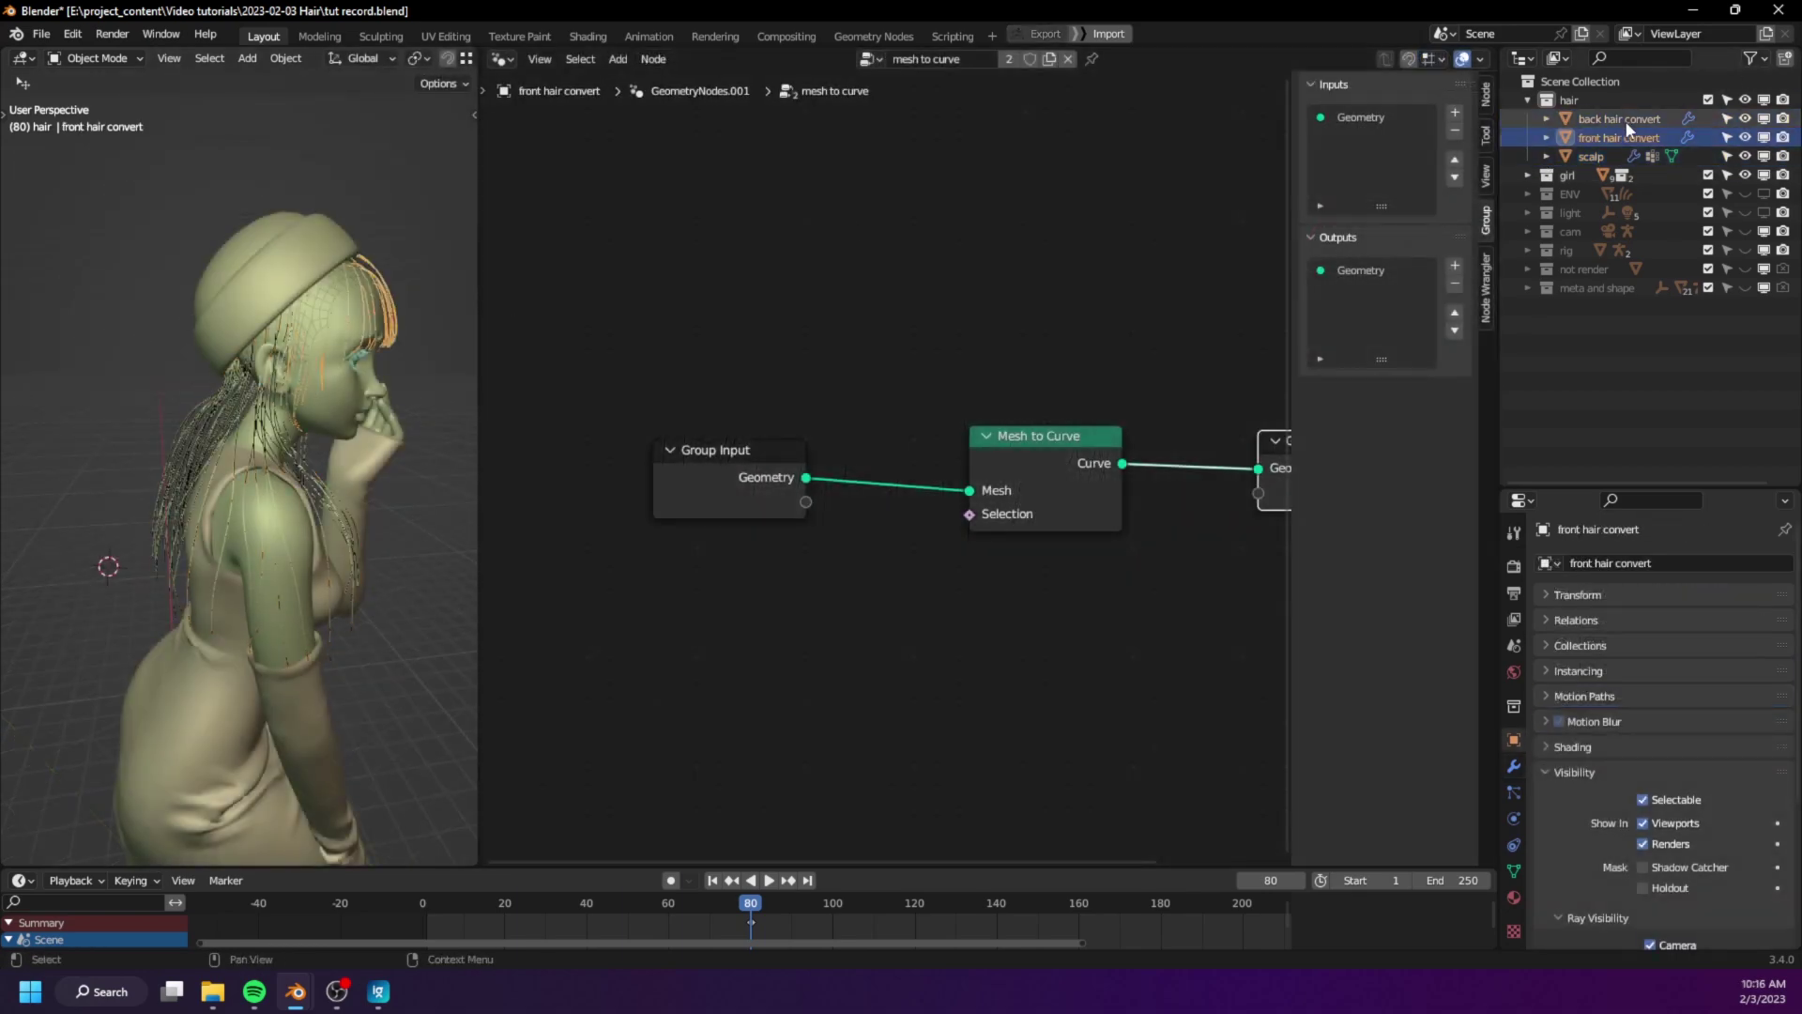
- Review the converted hair curves and look over the creation and processing node groups in Hair nodes demo.blend
left_click(1627, 136)
middle_click_drag(315, 433, 304, 383)
right_click(214, 425)
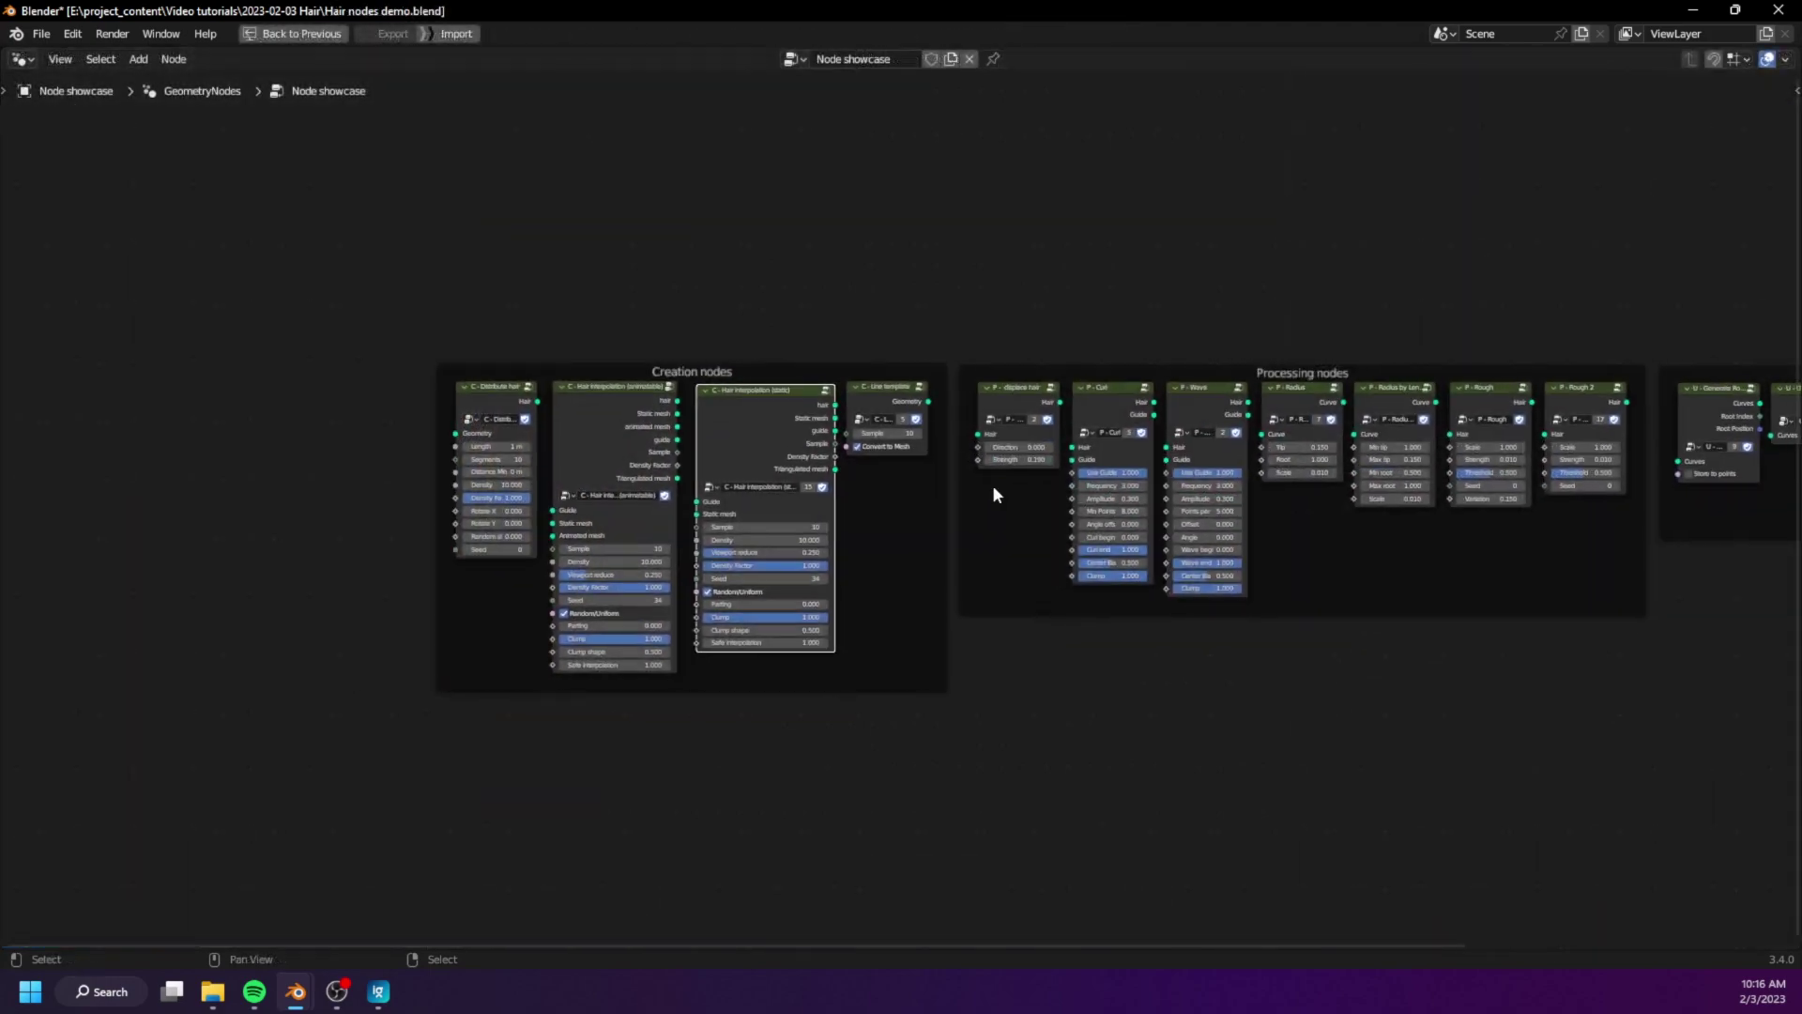
scroll(993, 485, "up", 5)
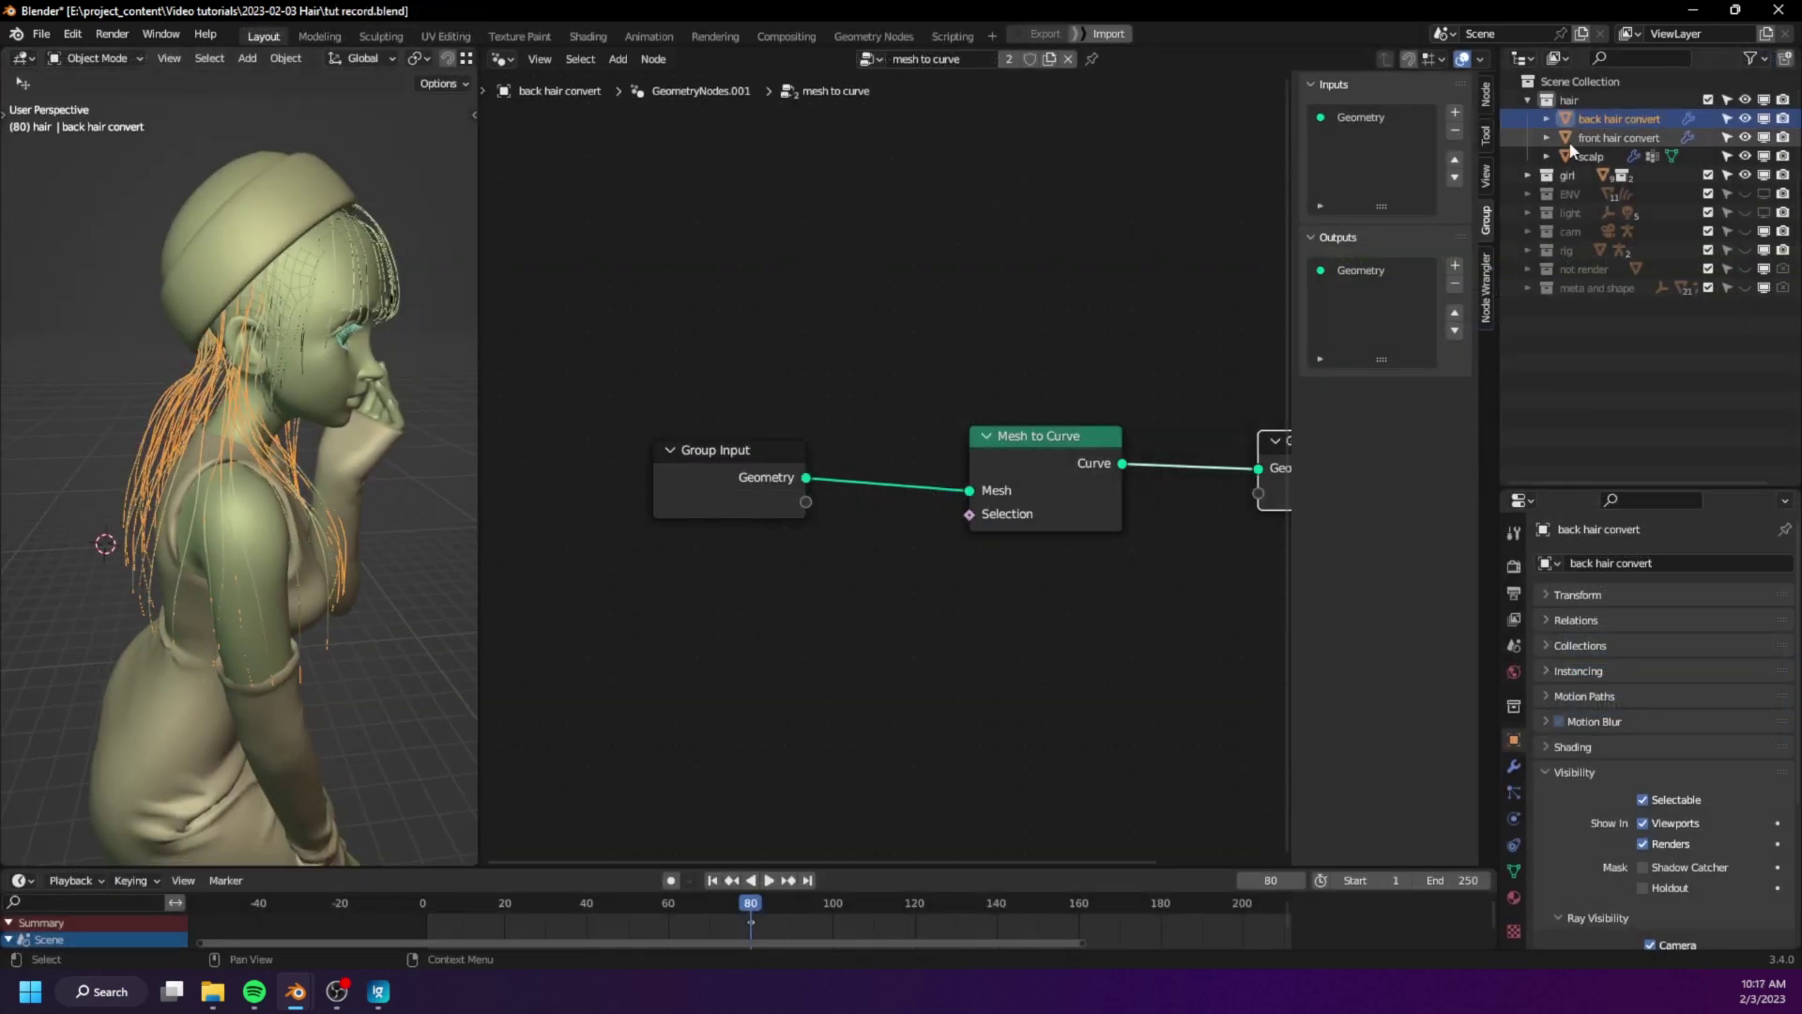
- Try Simple children on the scalp's front particle system and set its Children type to Interpolated
left_click(1591, 156)
left_click(1515, 793)
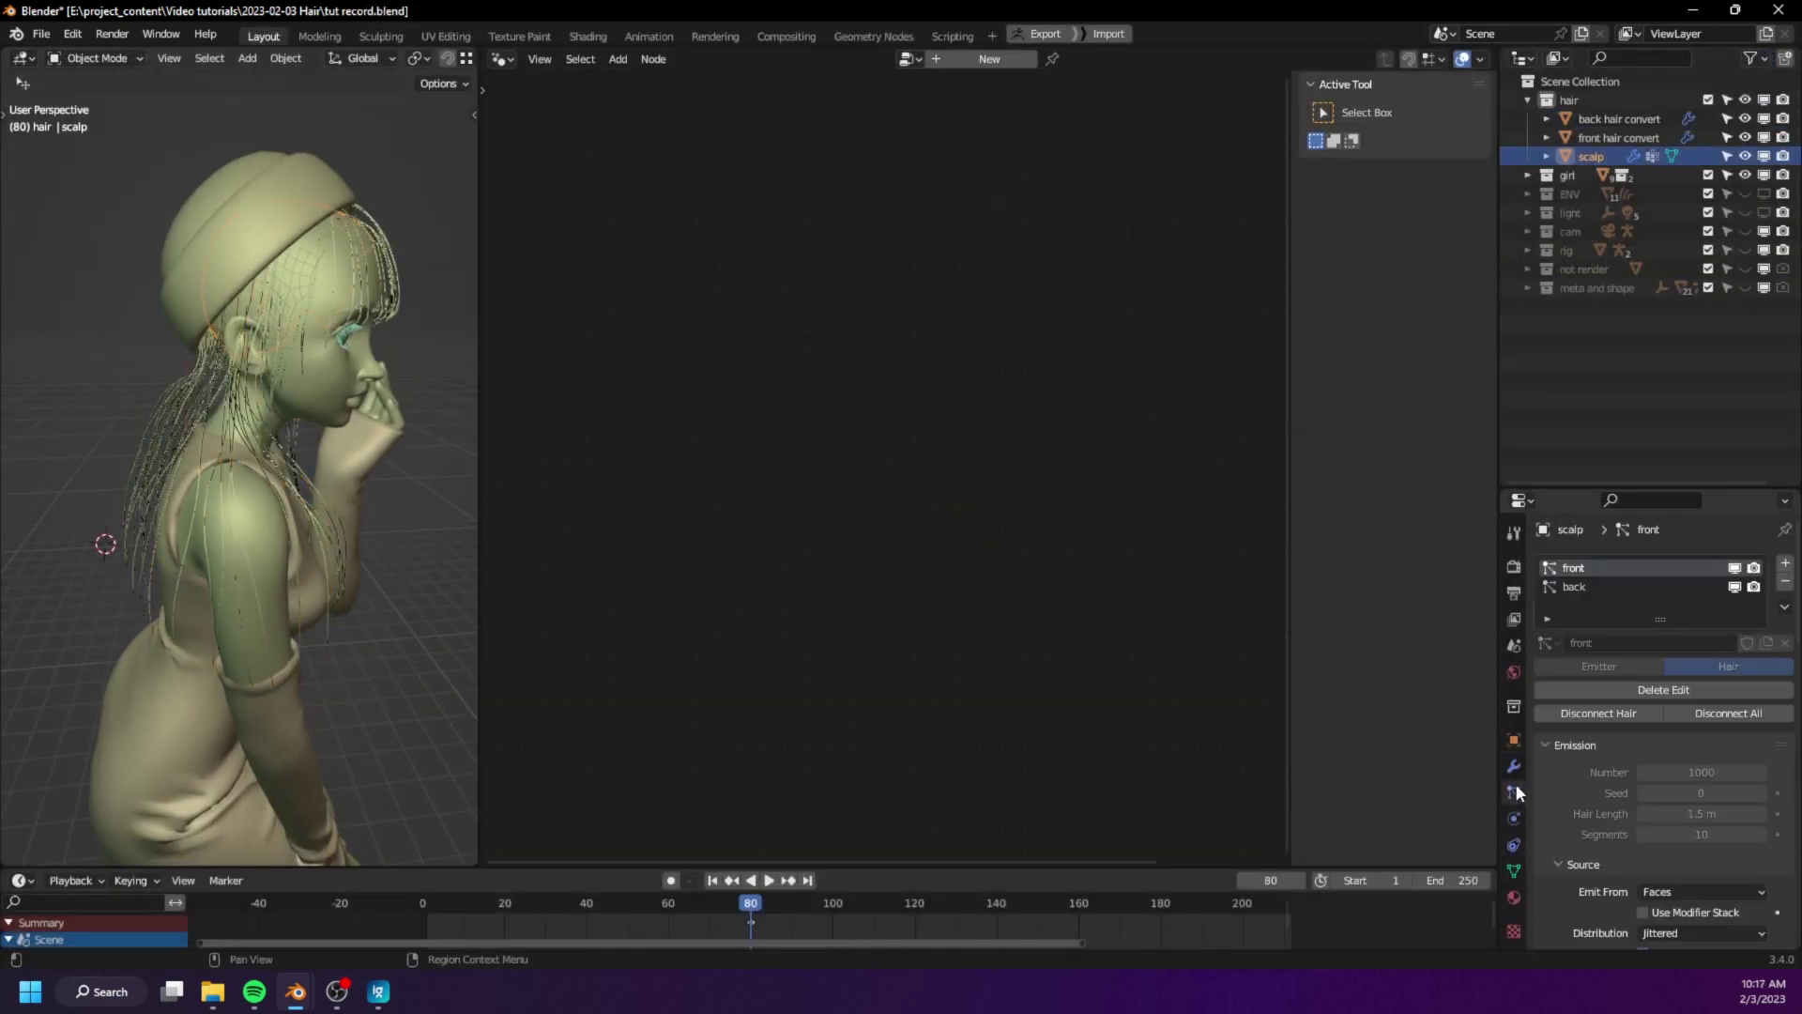
scroll(1652, 770, "down", 10)
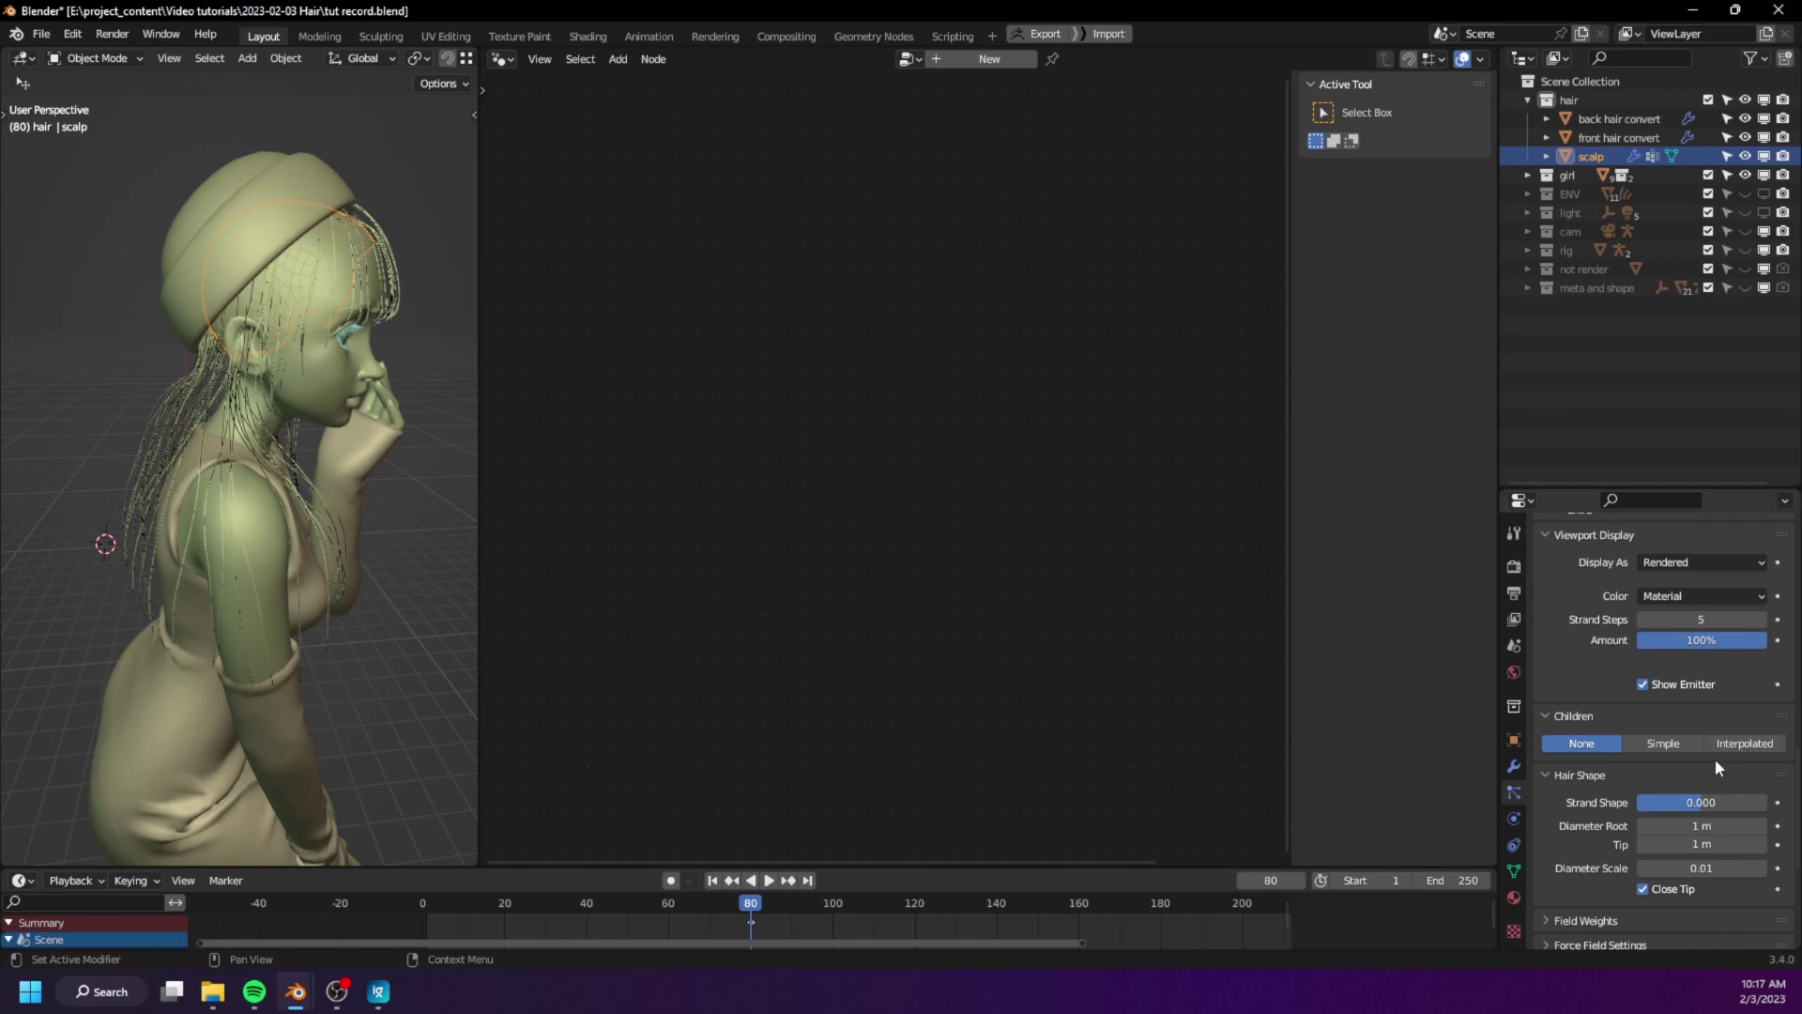
scroll(1715, 758, "down", 3)
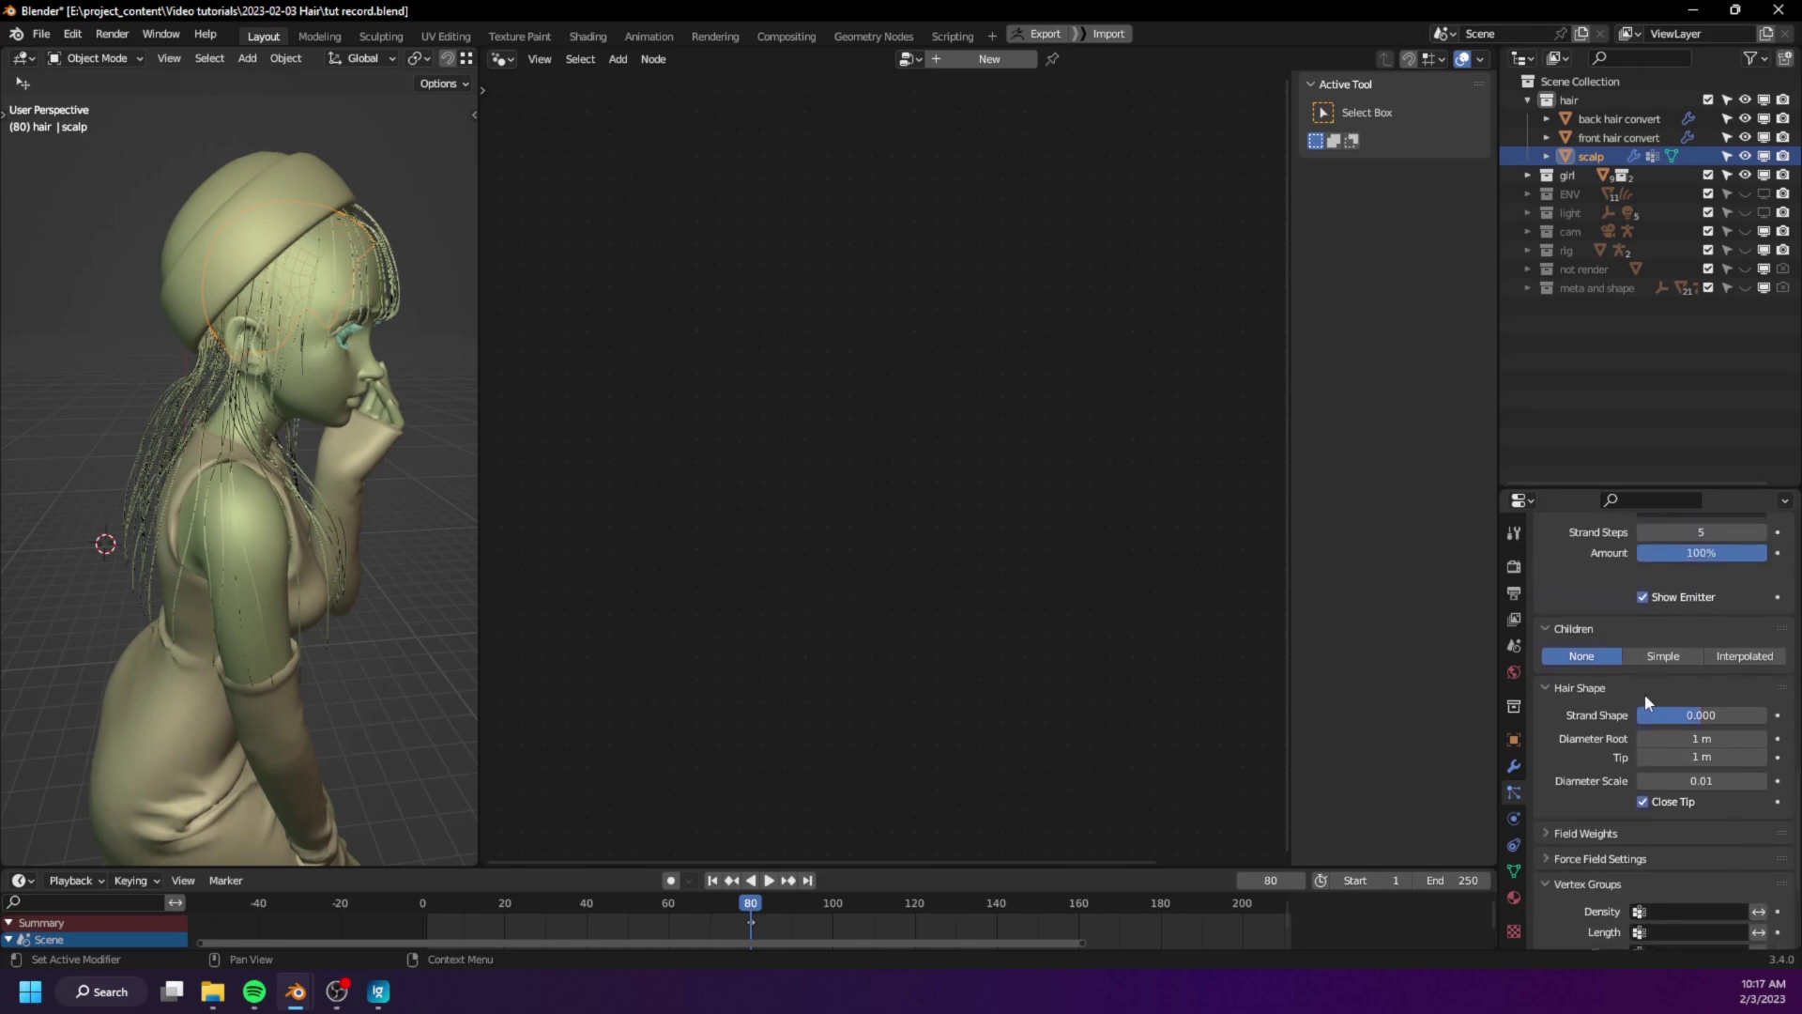
scroll(1634, 691, "down", 1)
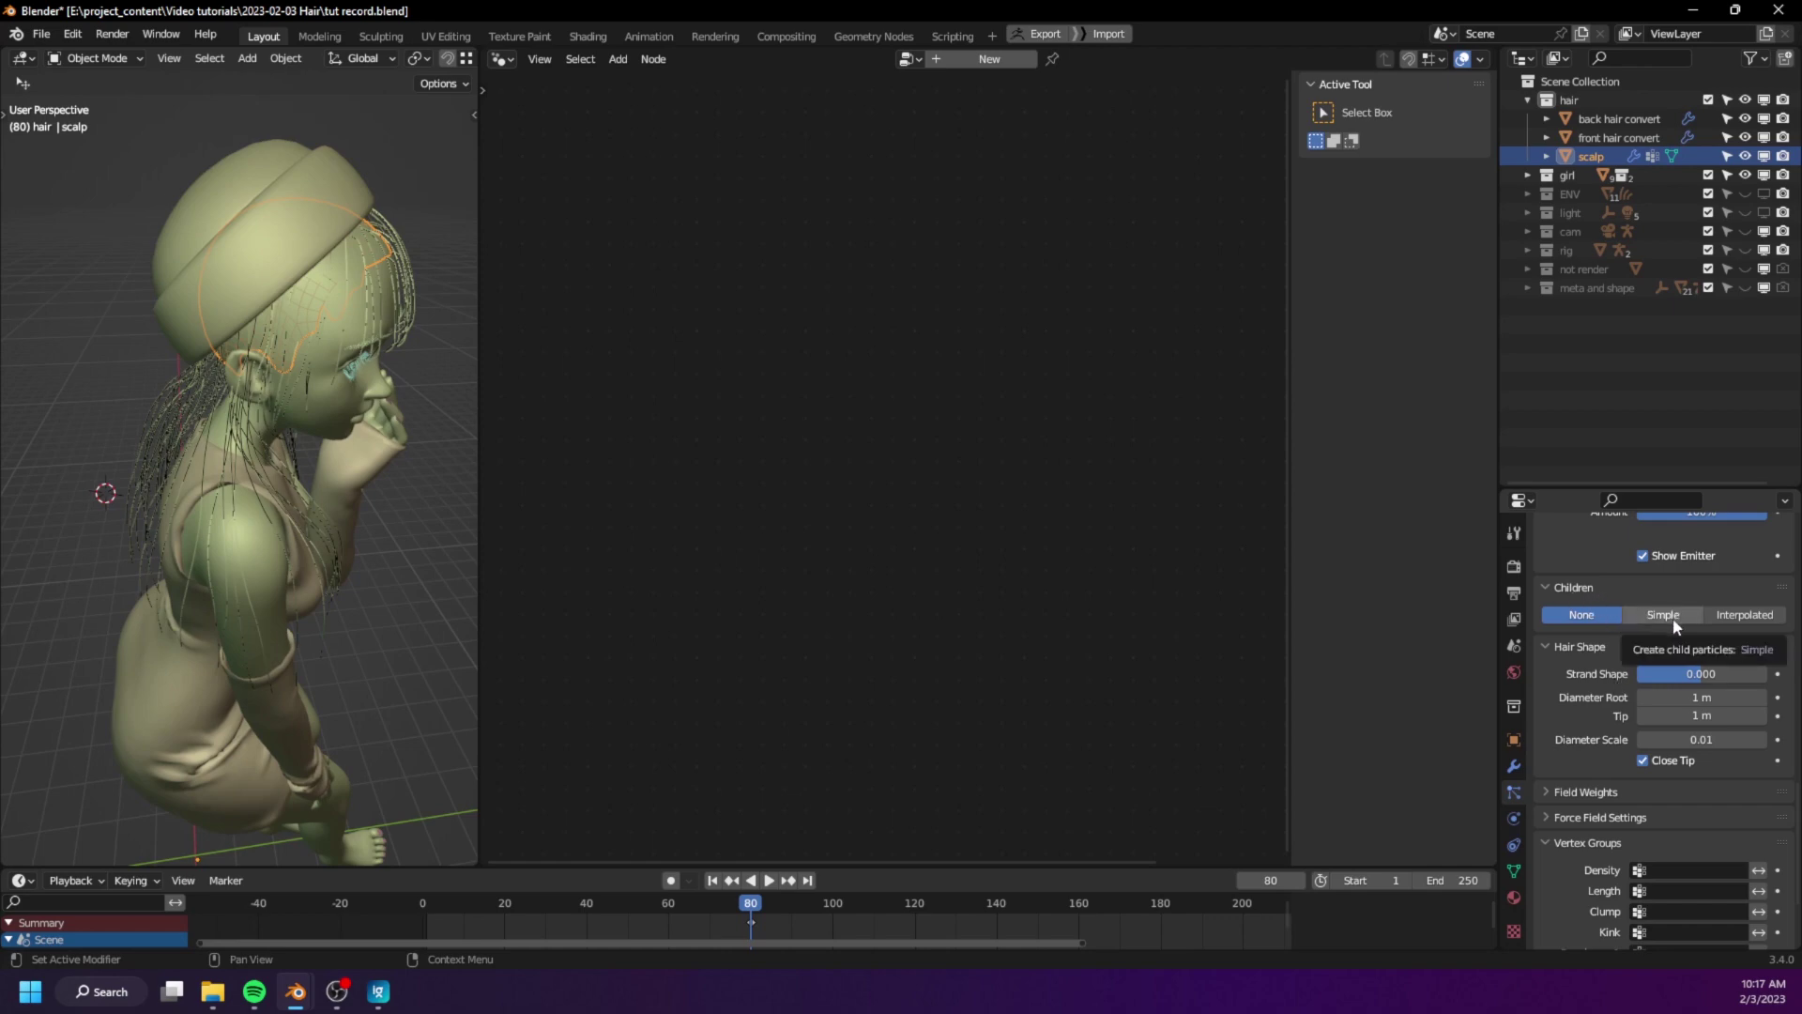
scroll(1666, 615, "down", 1)
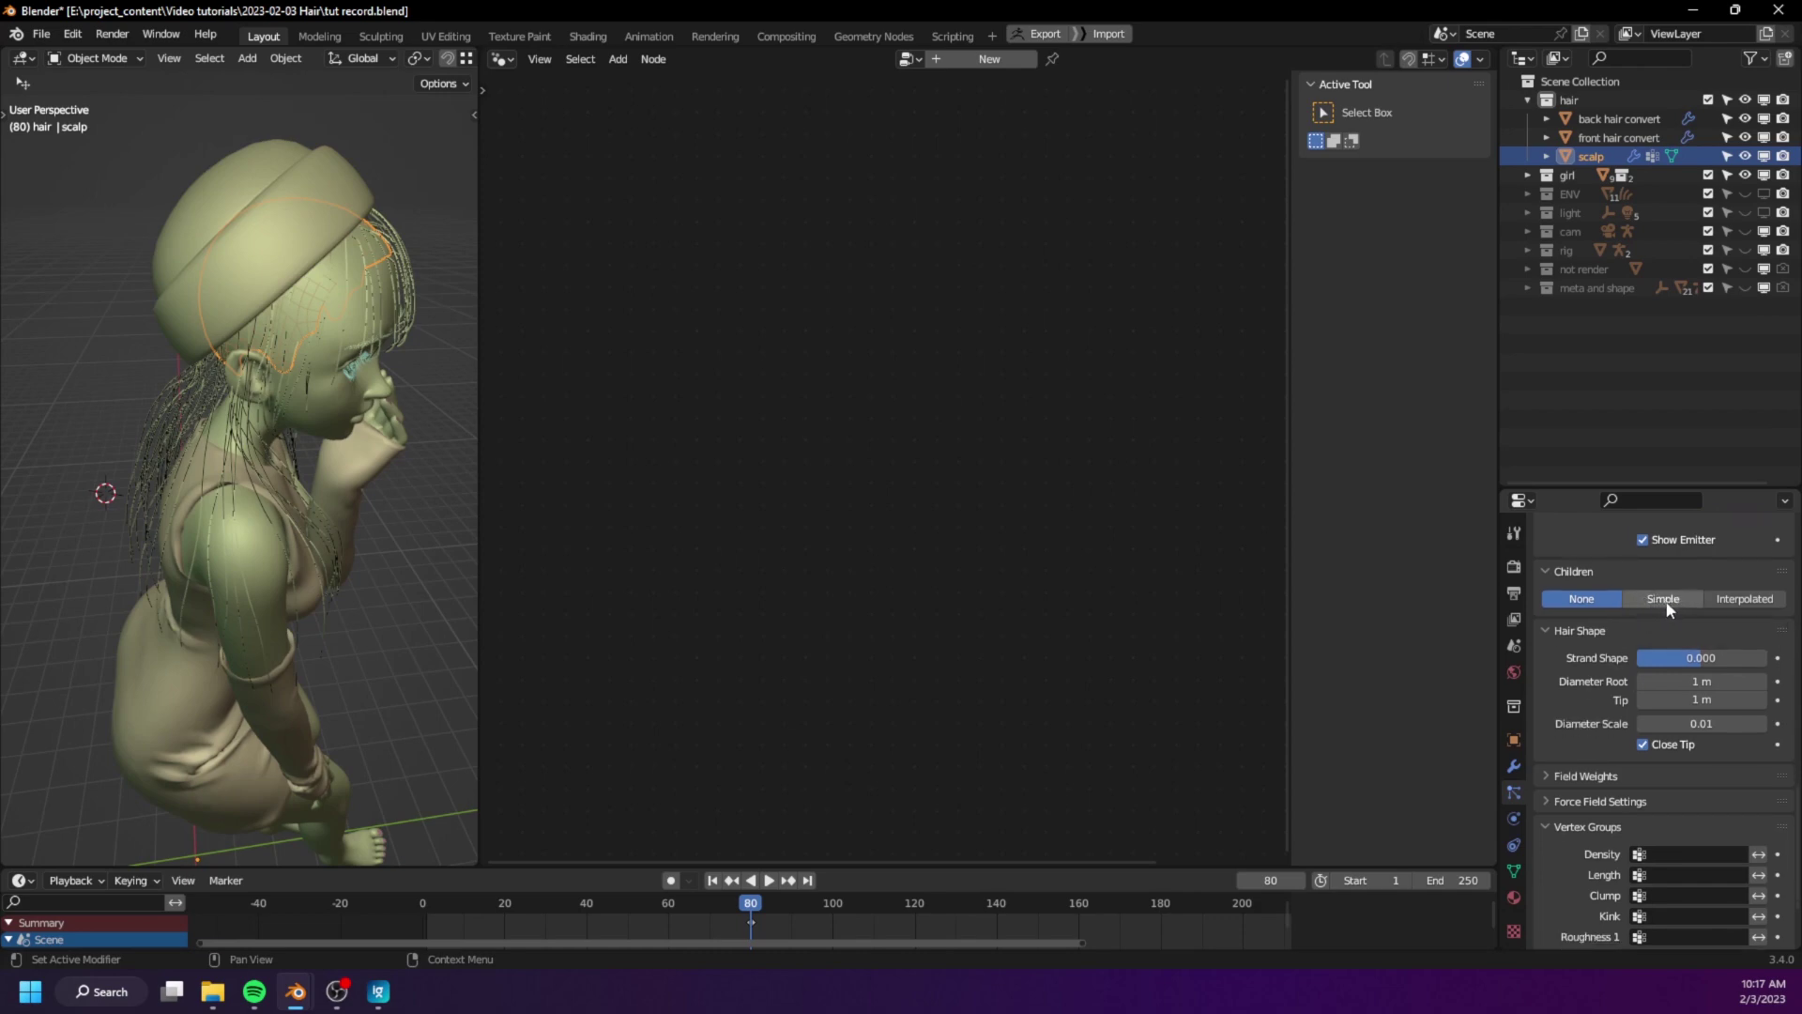
left_click(1664, 599)
middle_click_drag(394, 526, 33, 518)
left_click(1744, 599)
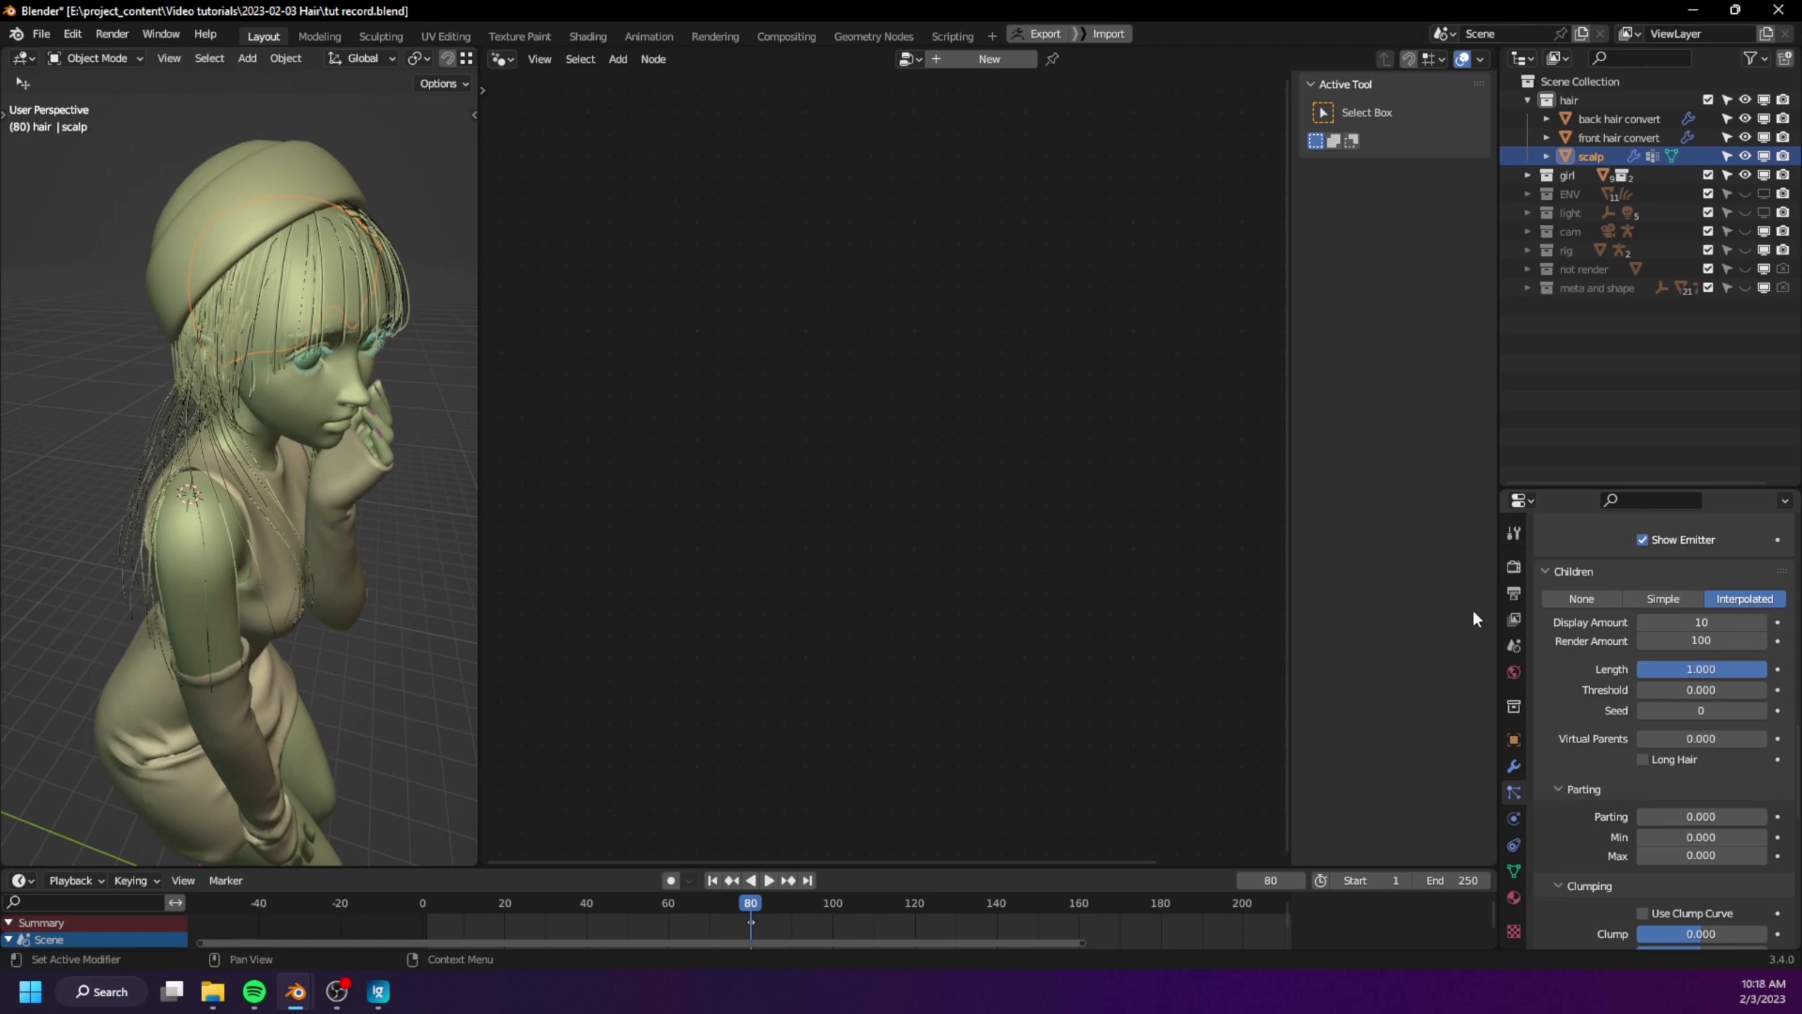
- Add an Empty Hair curves object to the scalp
key("shift+a")
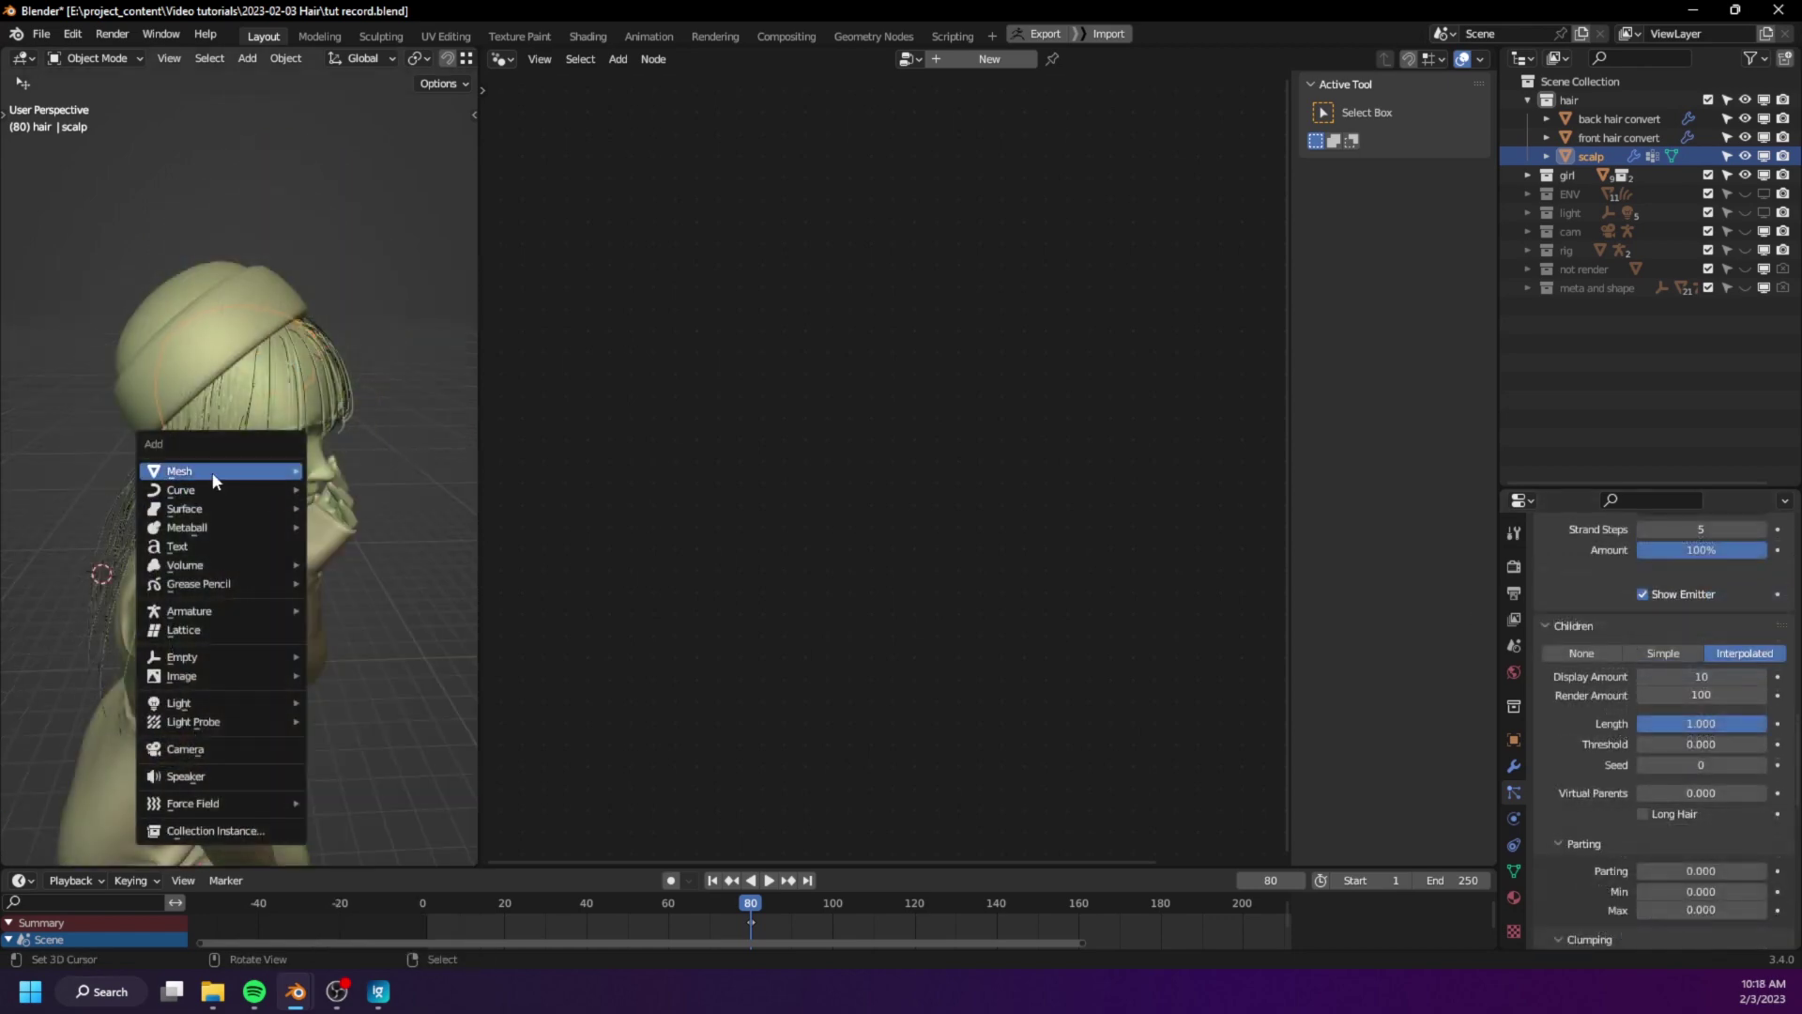
mouse_move(242, 469)
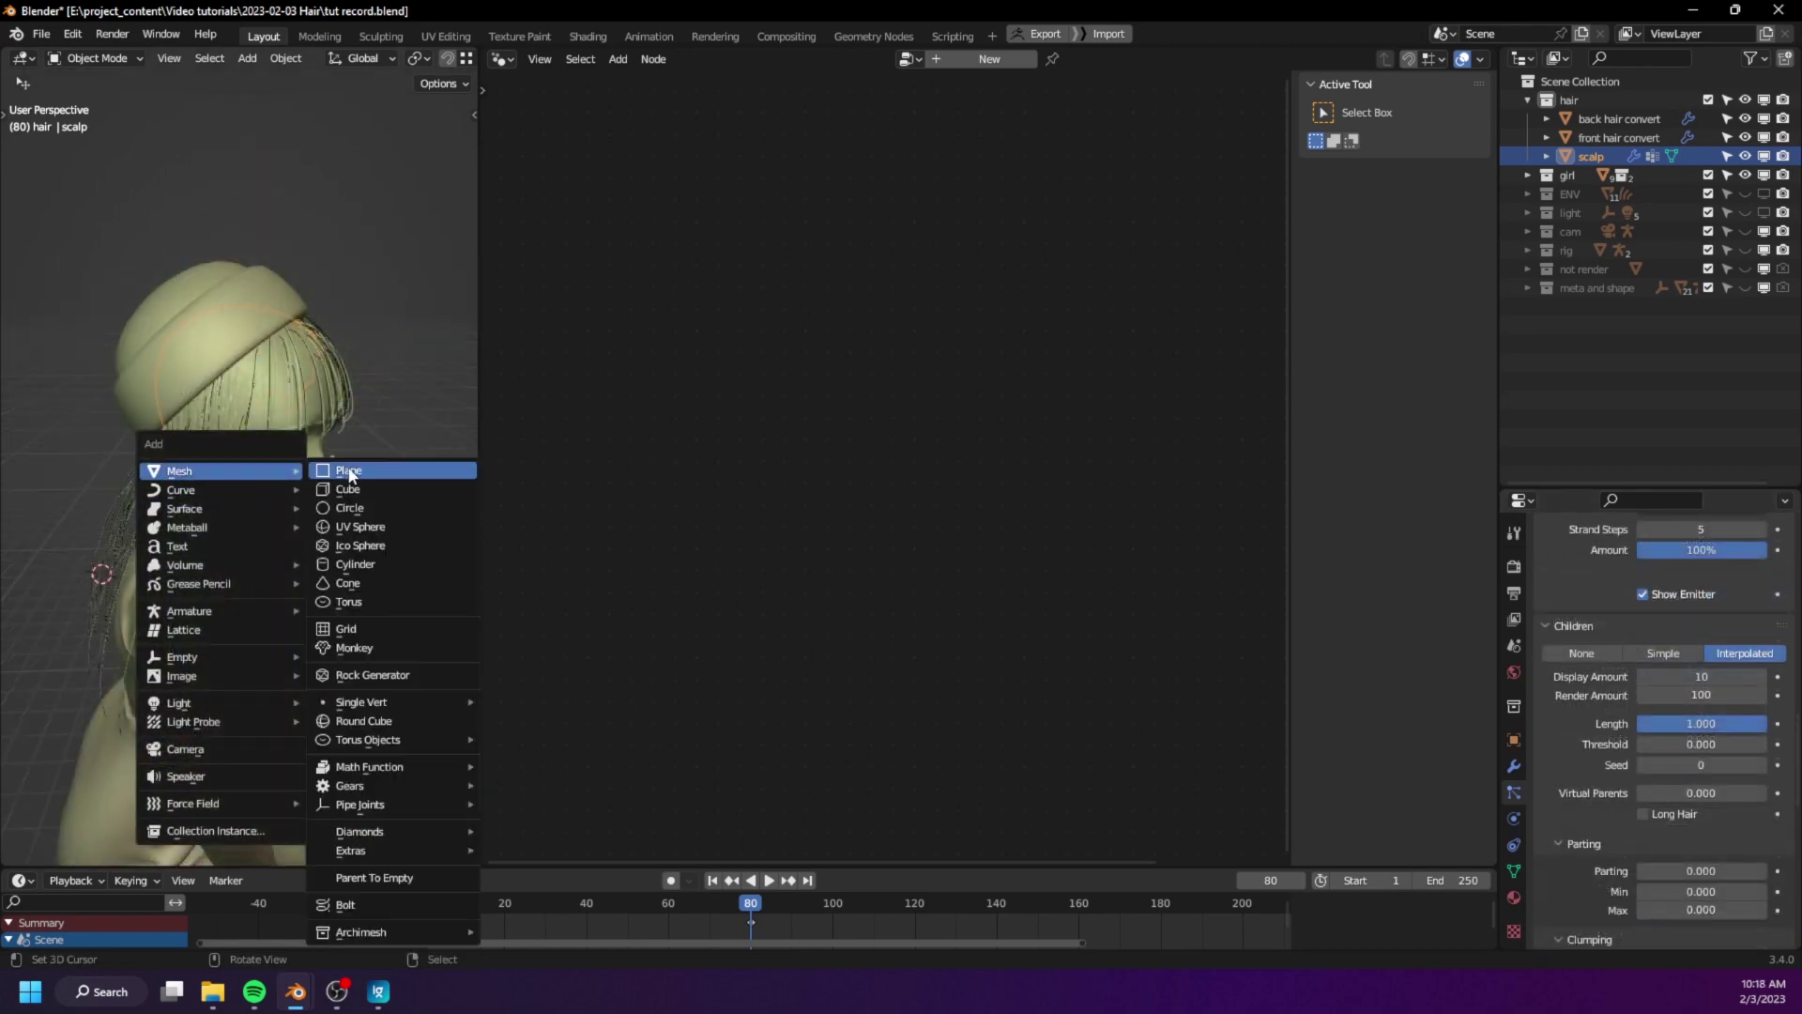
key("shift+a")
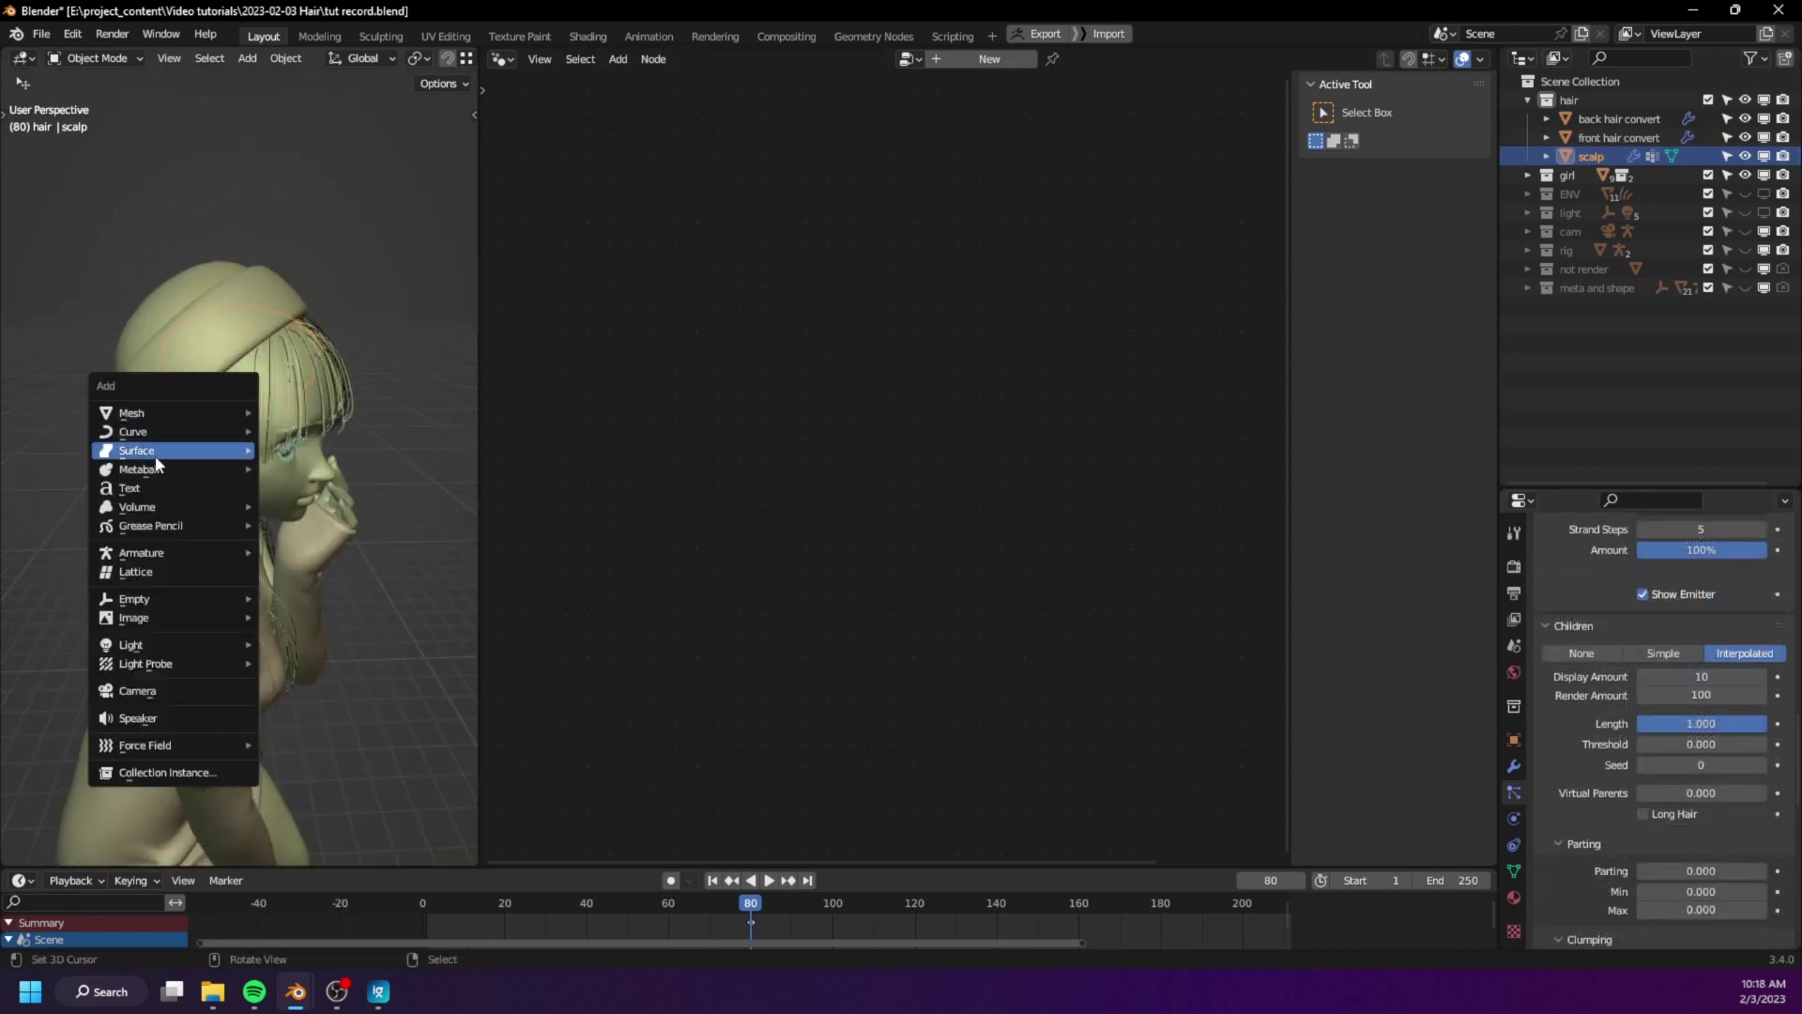
mouse_move(235, 432)
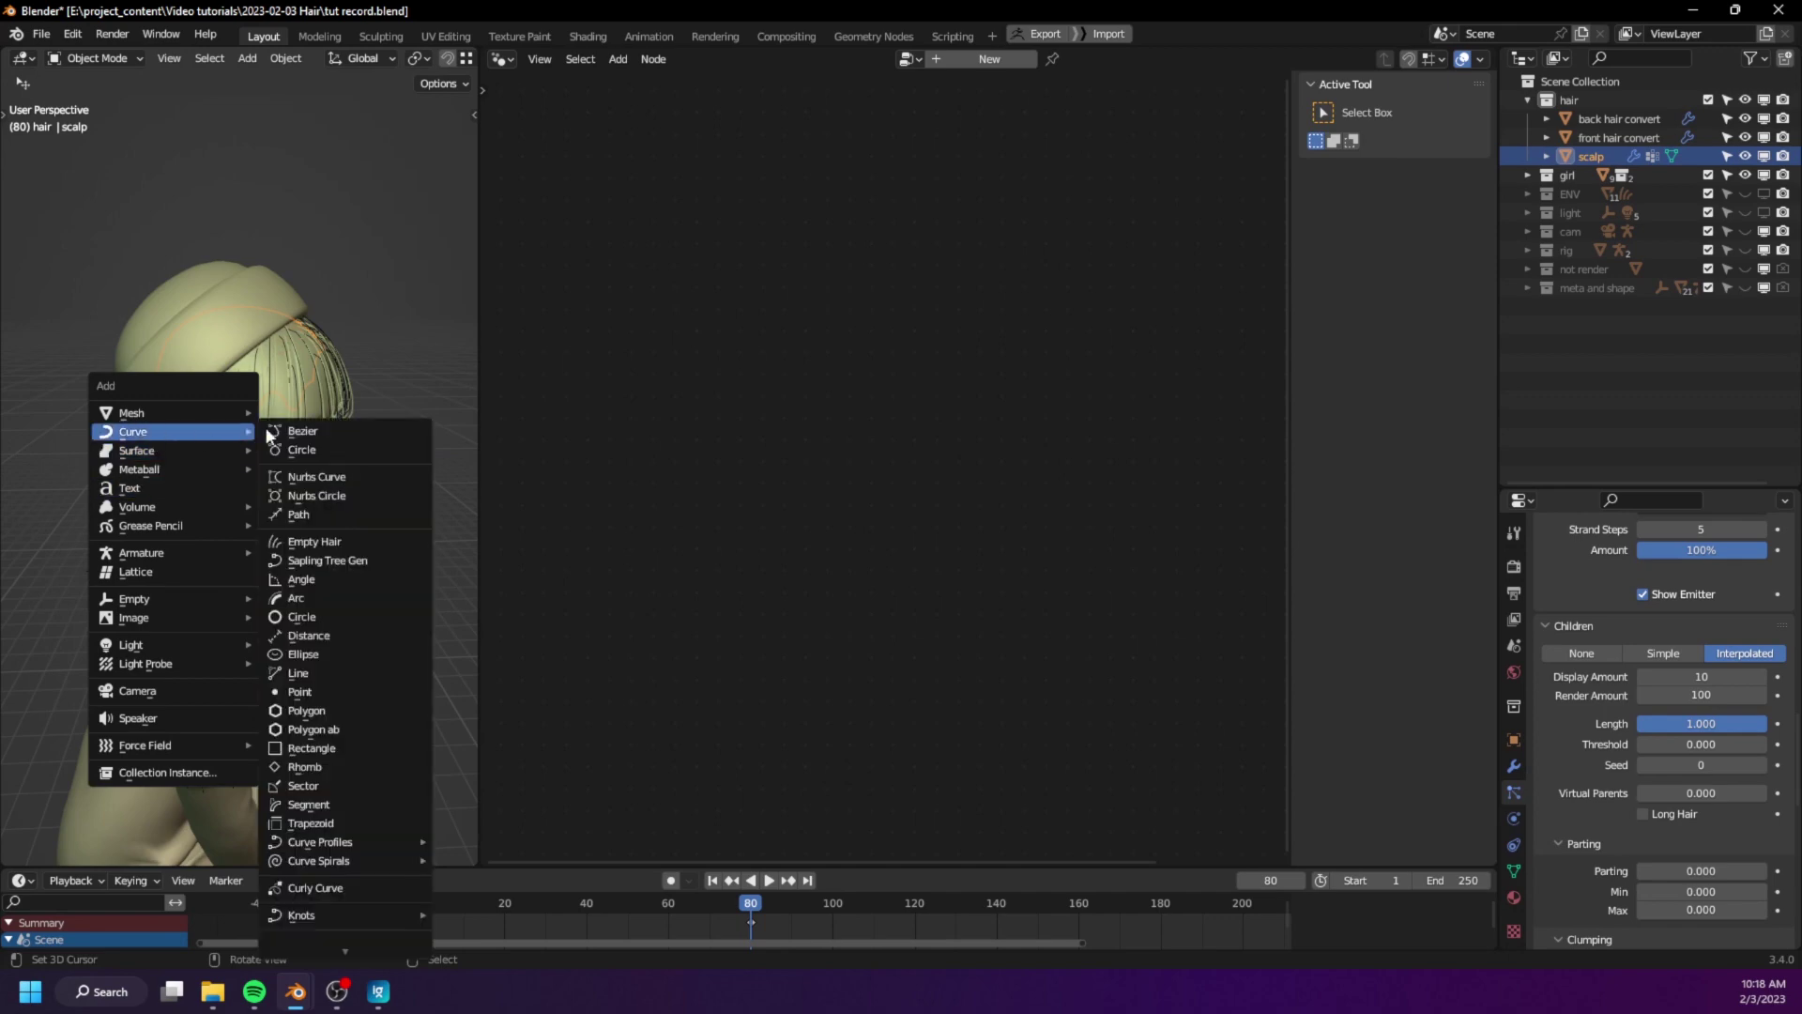
left_click(293, 542)
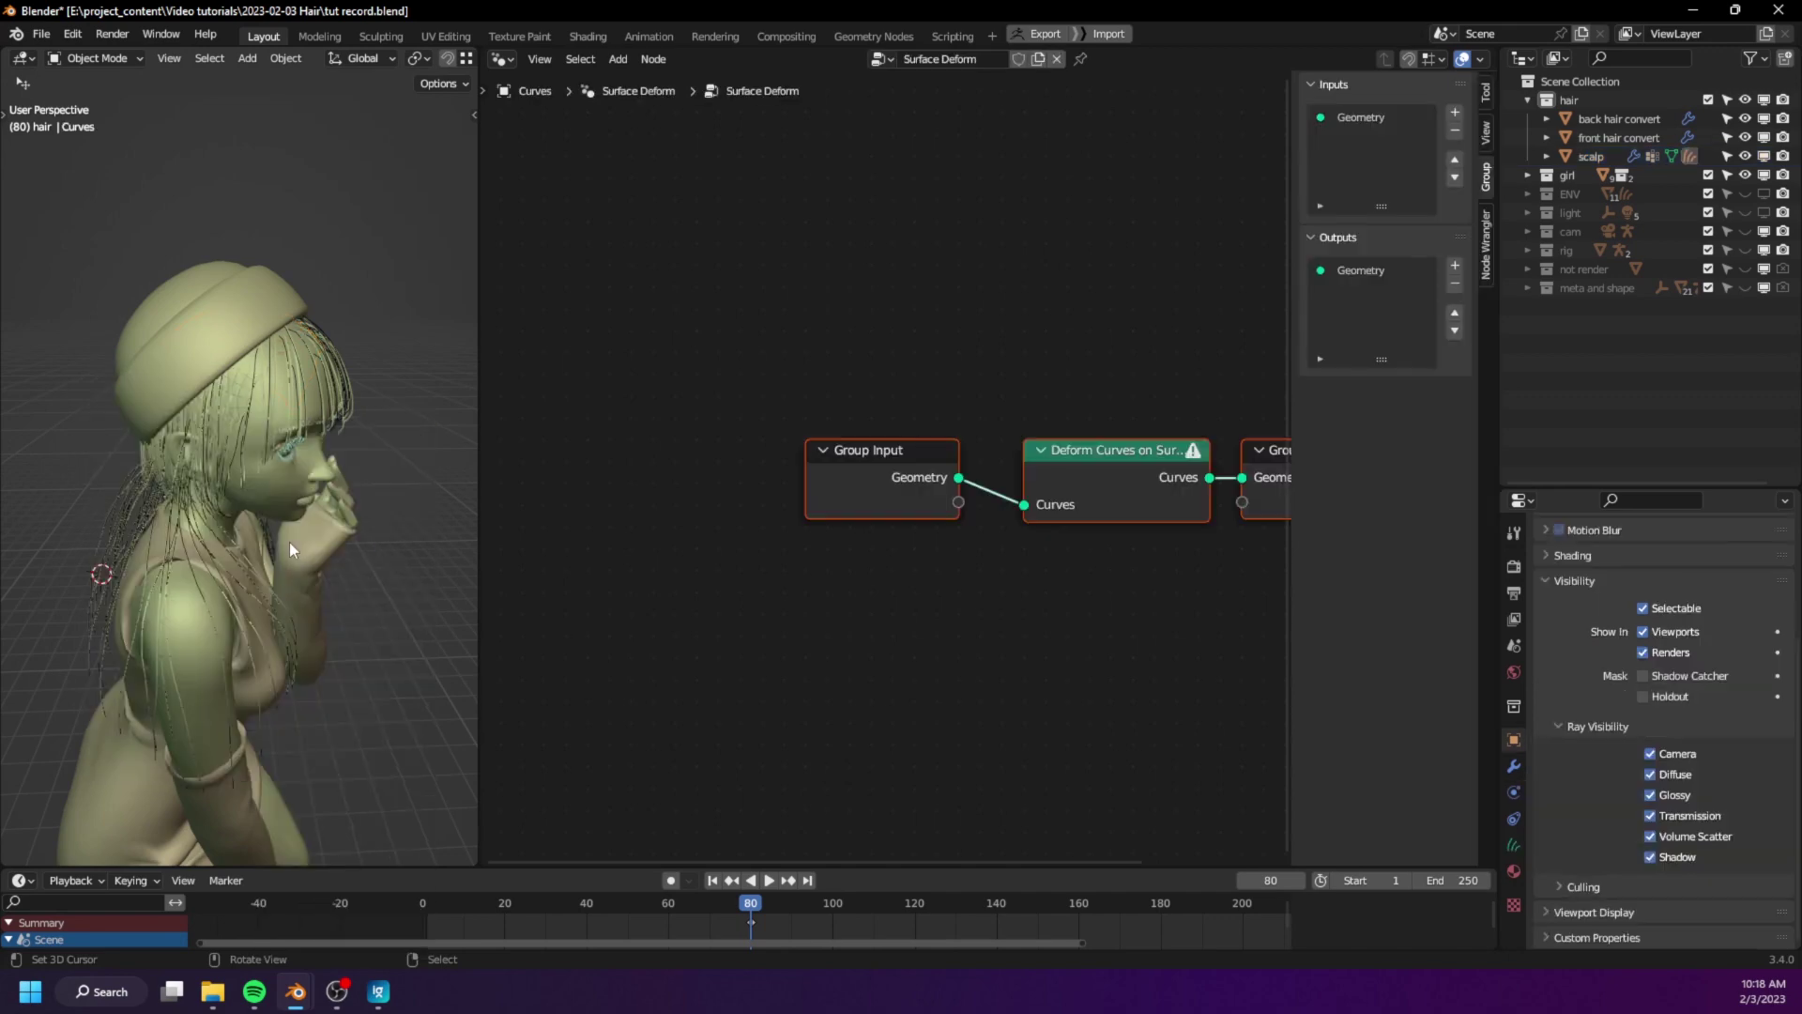
- Clear the new Curves object's parent while keeping its transformation, and reset its location to the origin
left_click(1547, 157)
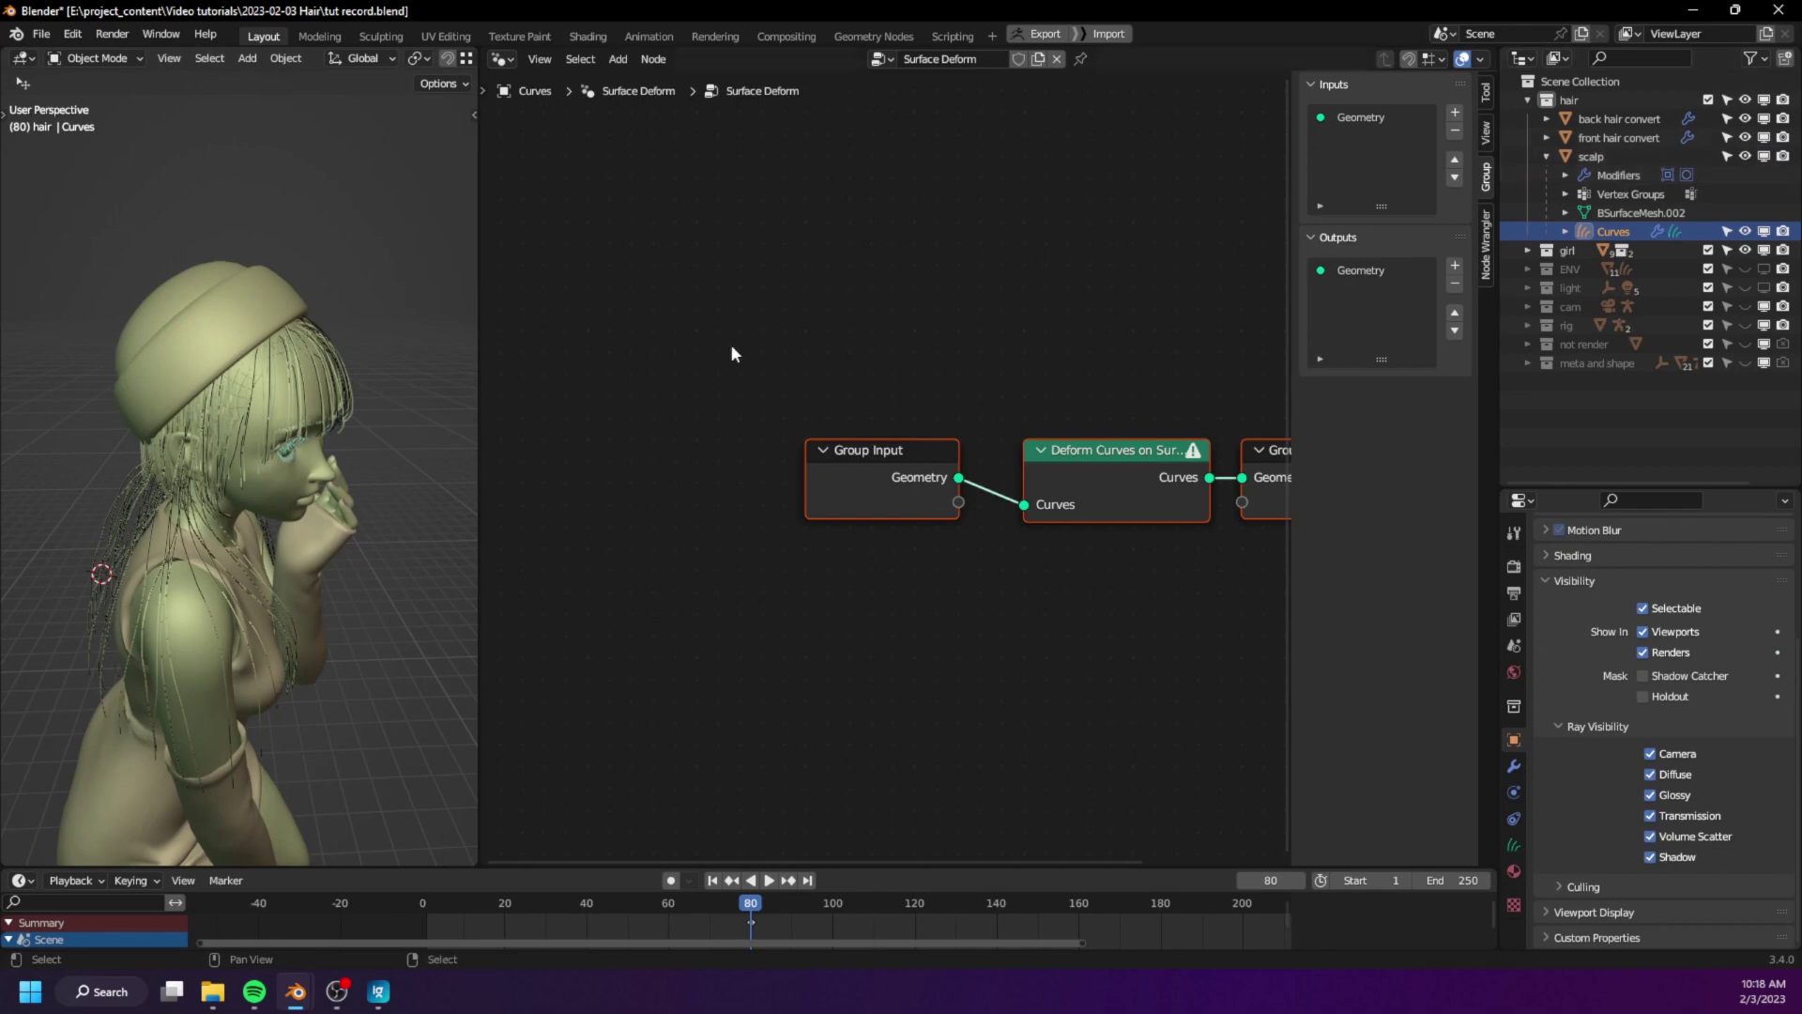
key("alt+p")
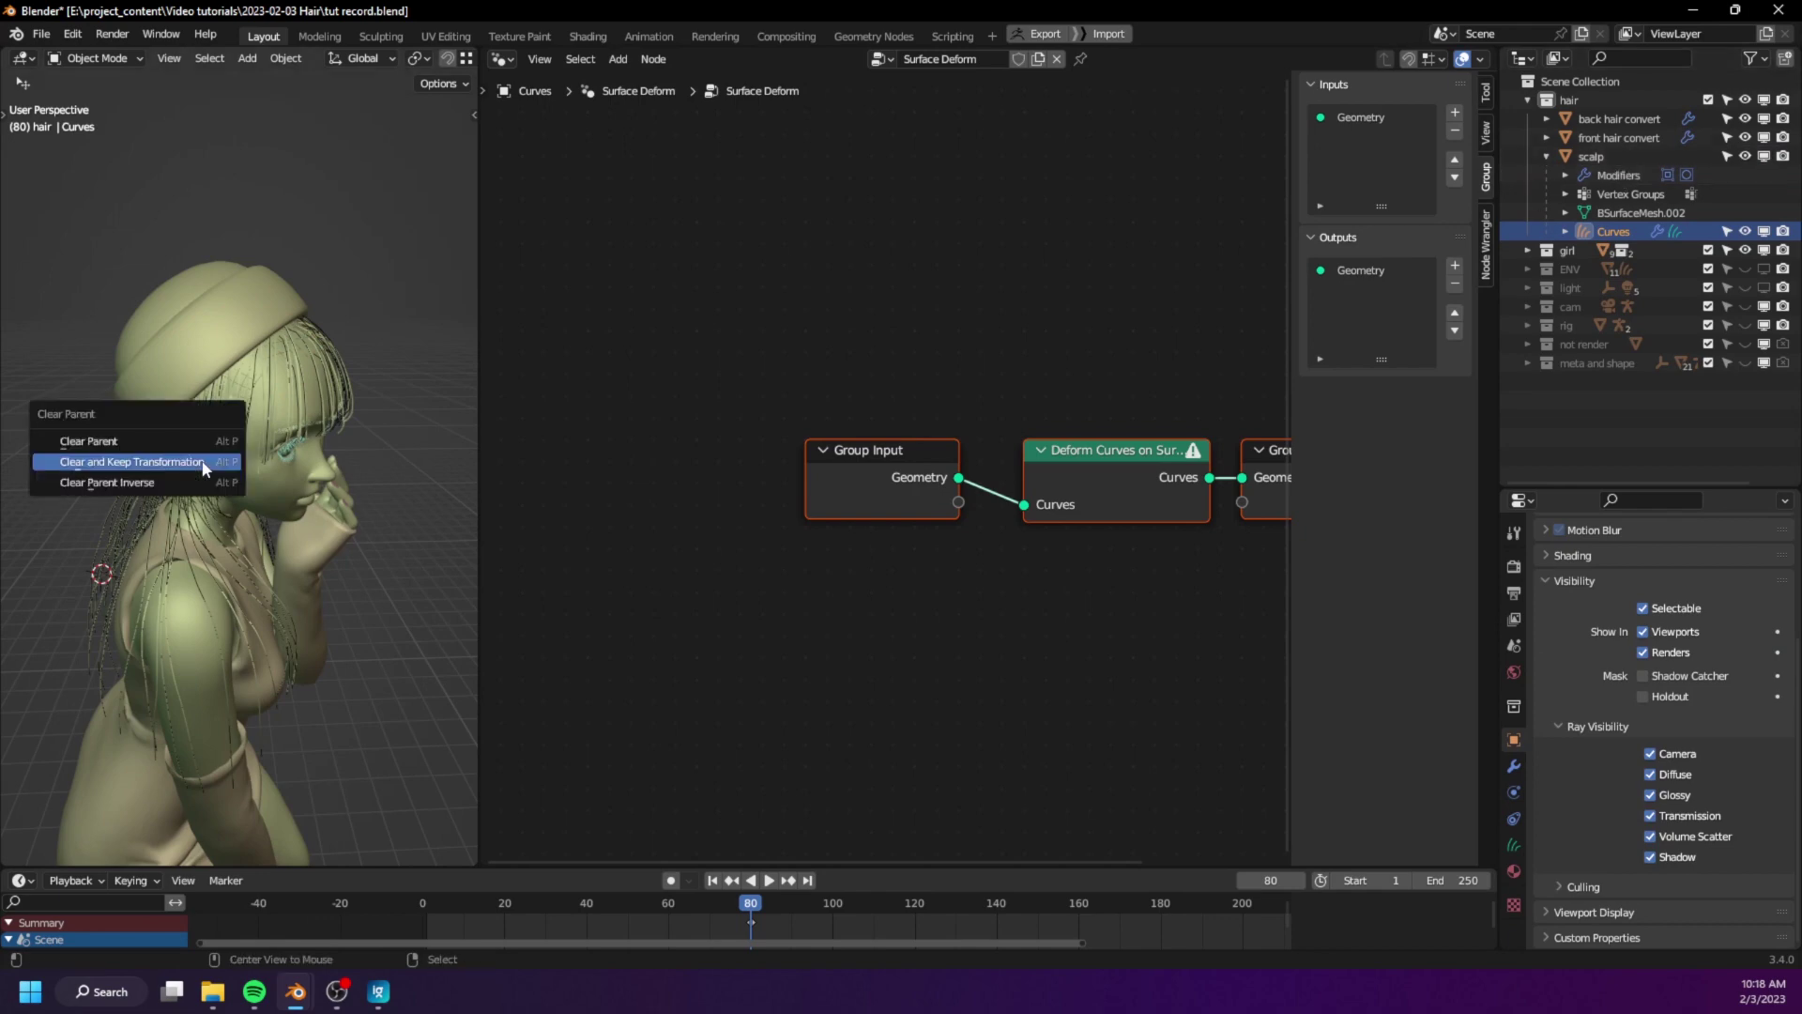
left_click(201, 460)
middle_click_drag(204, 466, 310, 549)
key("alt+g")
- Delete the Deform Curves on Surface node and remove the Geometry input from the Curves object's Surface Deform node group
left_click(1107, 503)
middle_click_drag(1158, 545, 1022, 536)
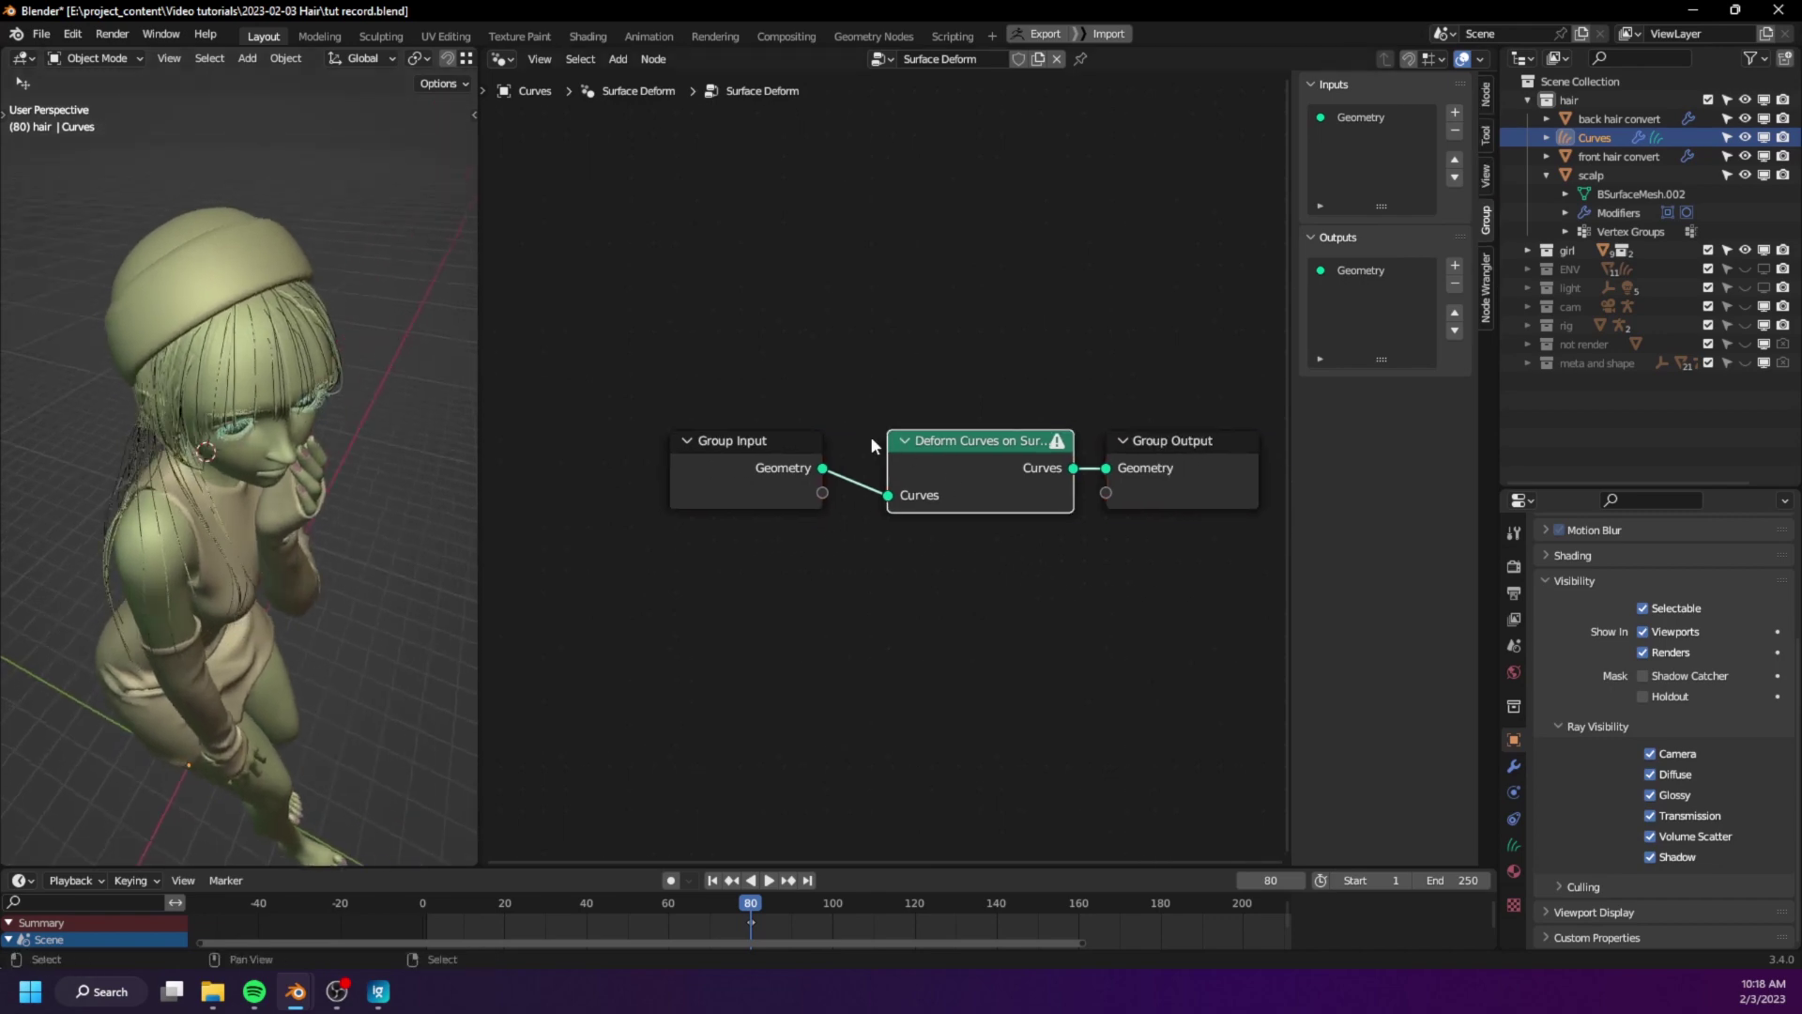
left_click_drag(893, 366, 989, 554)
key("x")
left_click_drag(718, 472, 596, 491)
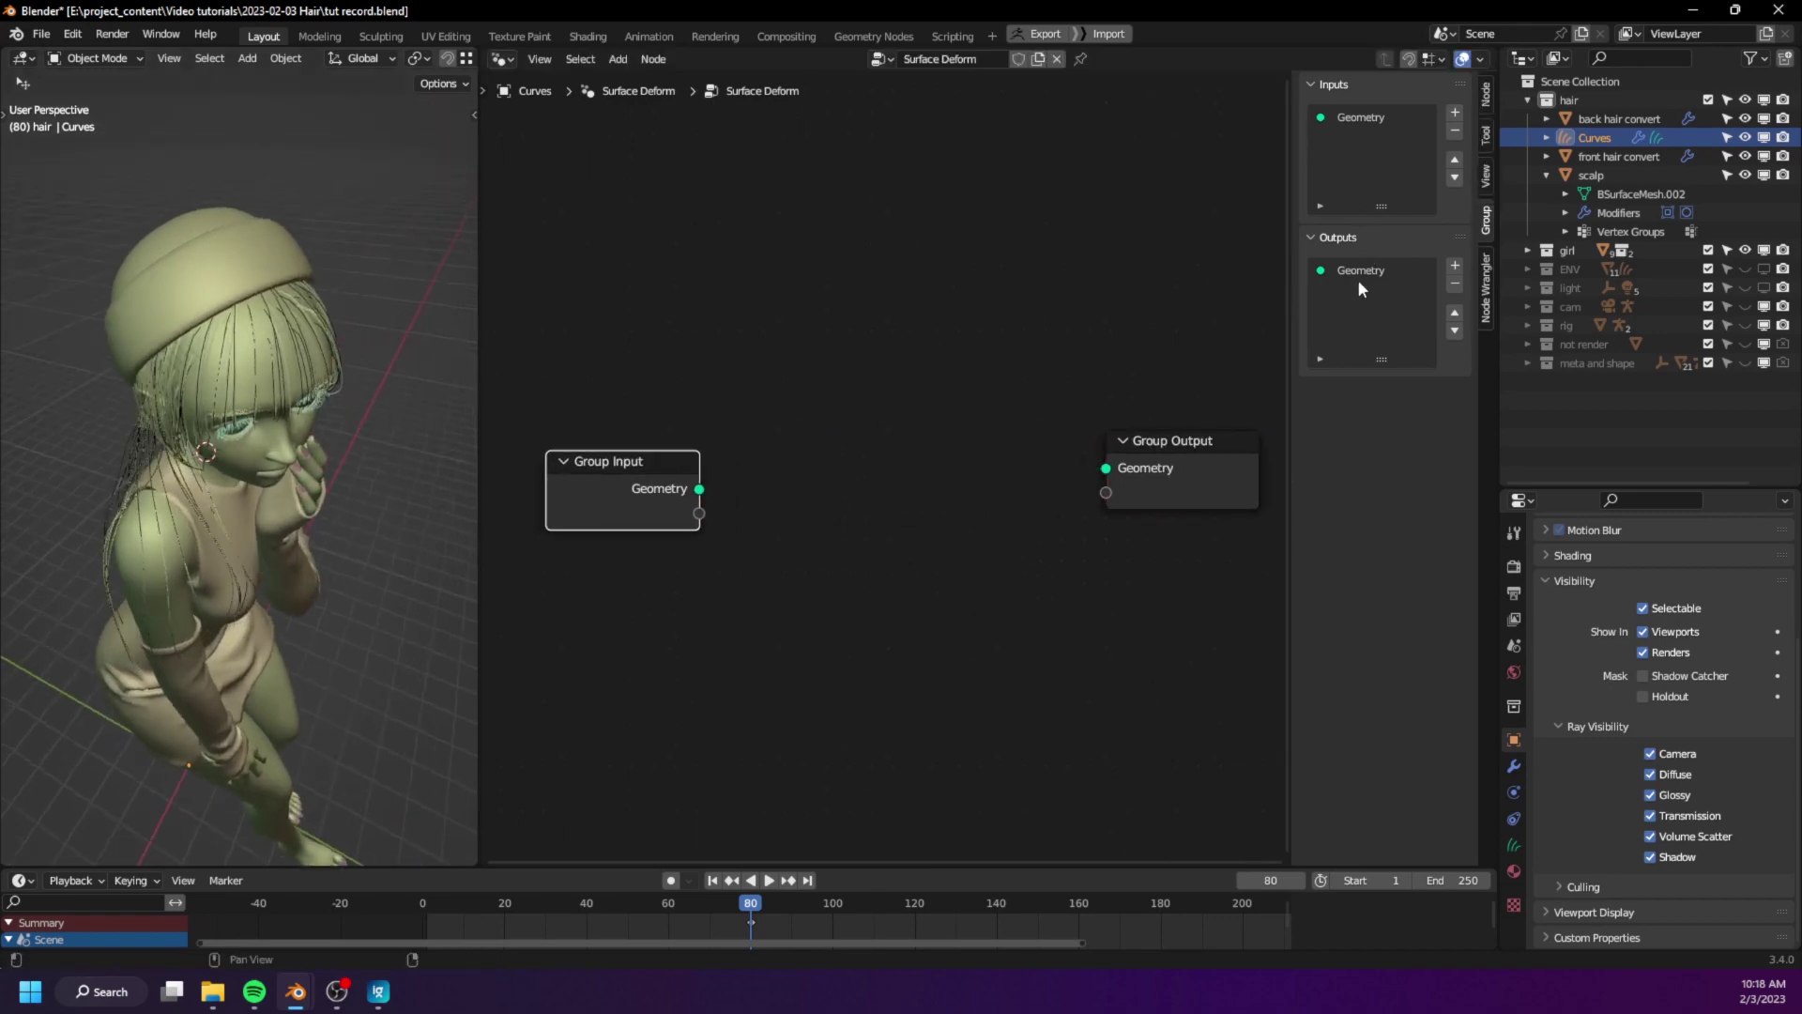
left_click(1397, 120)
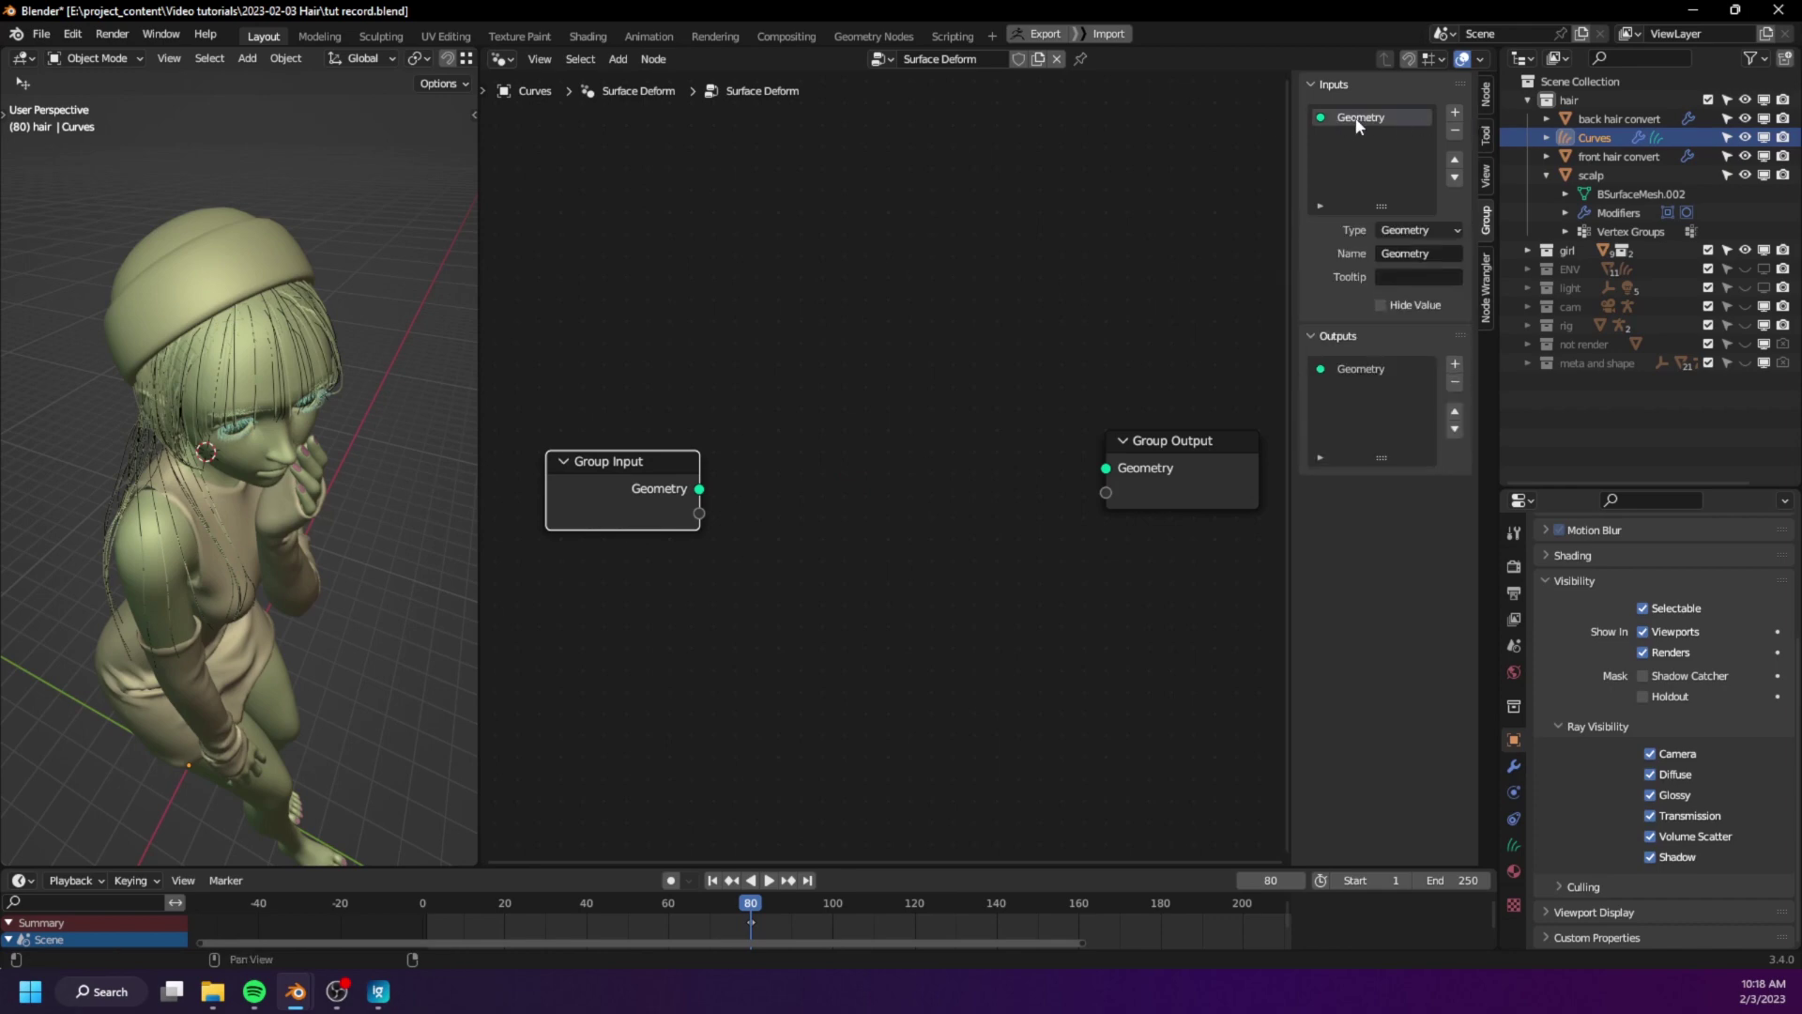
left_click(1455, 131)
- Rename the Curves object's geometry node group to "Hair interpolate (static)"
left_click(1513, 766)
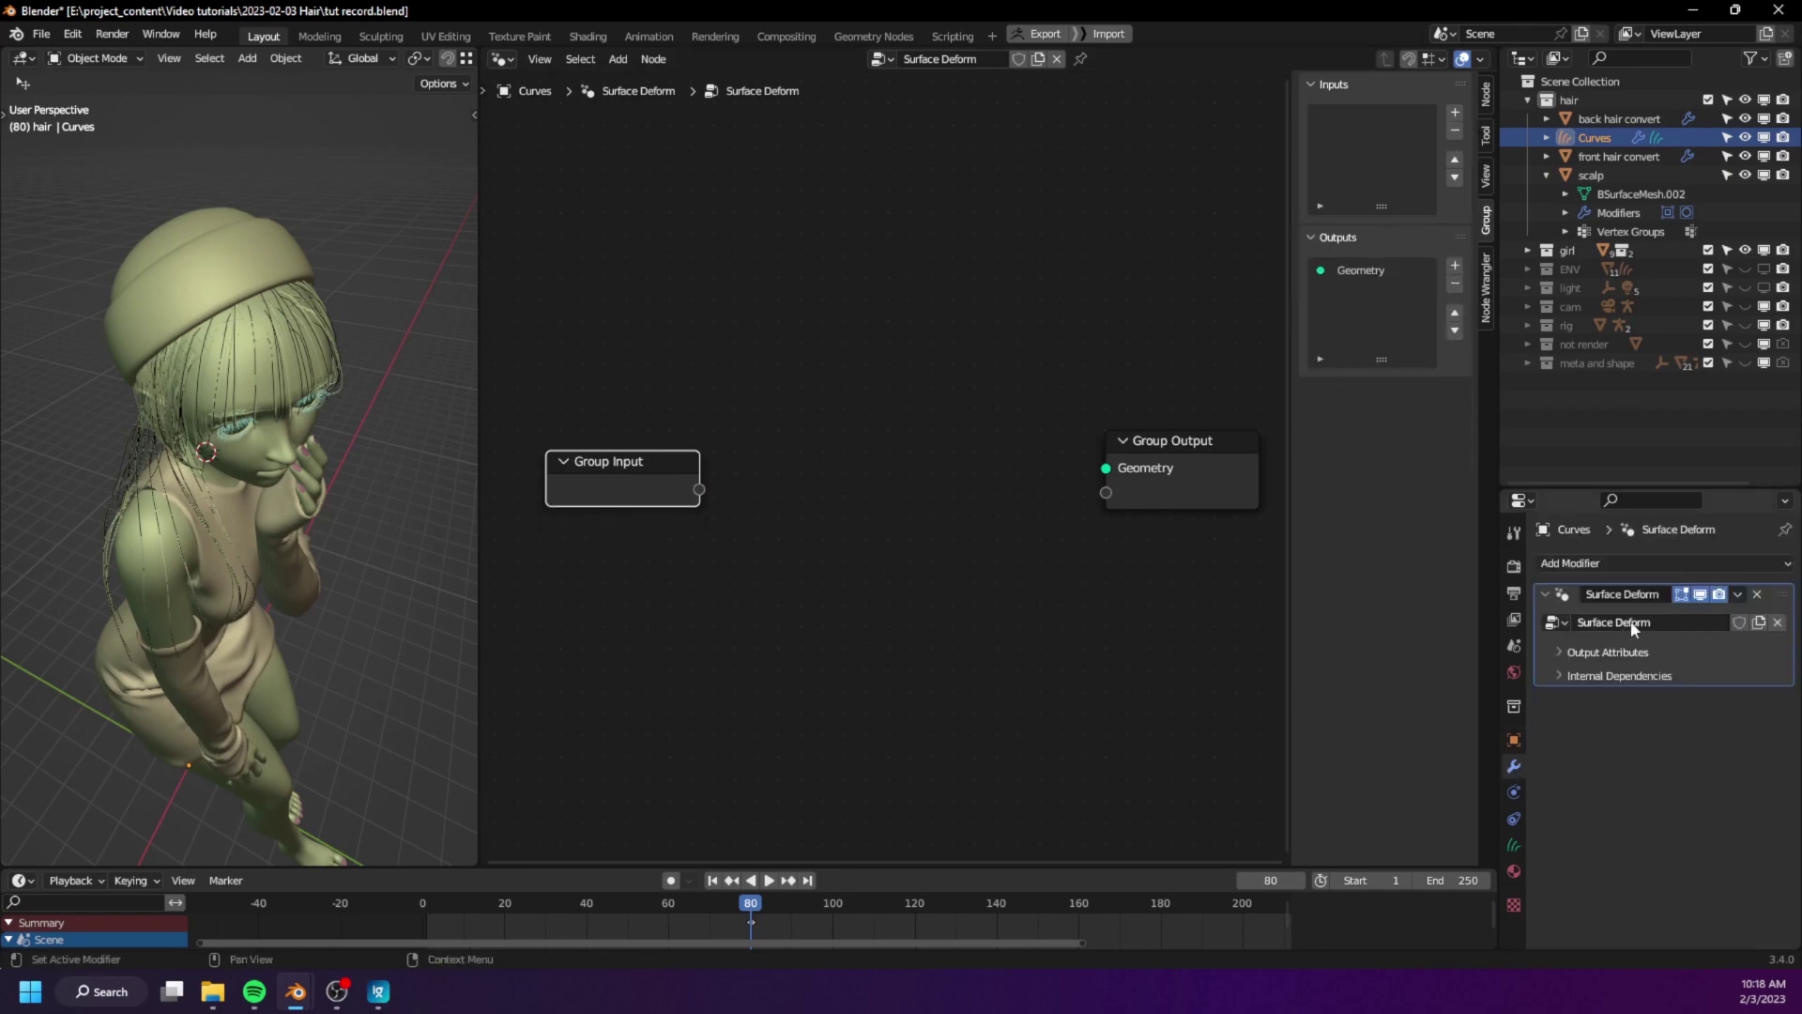
double_click(1671, 625)
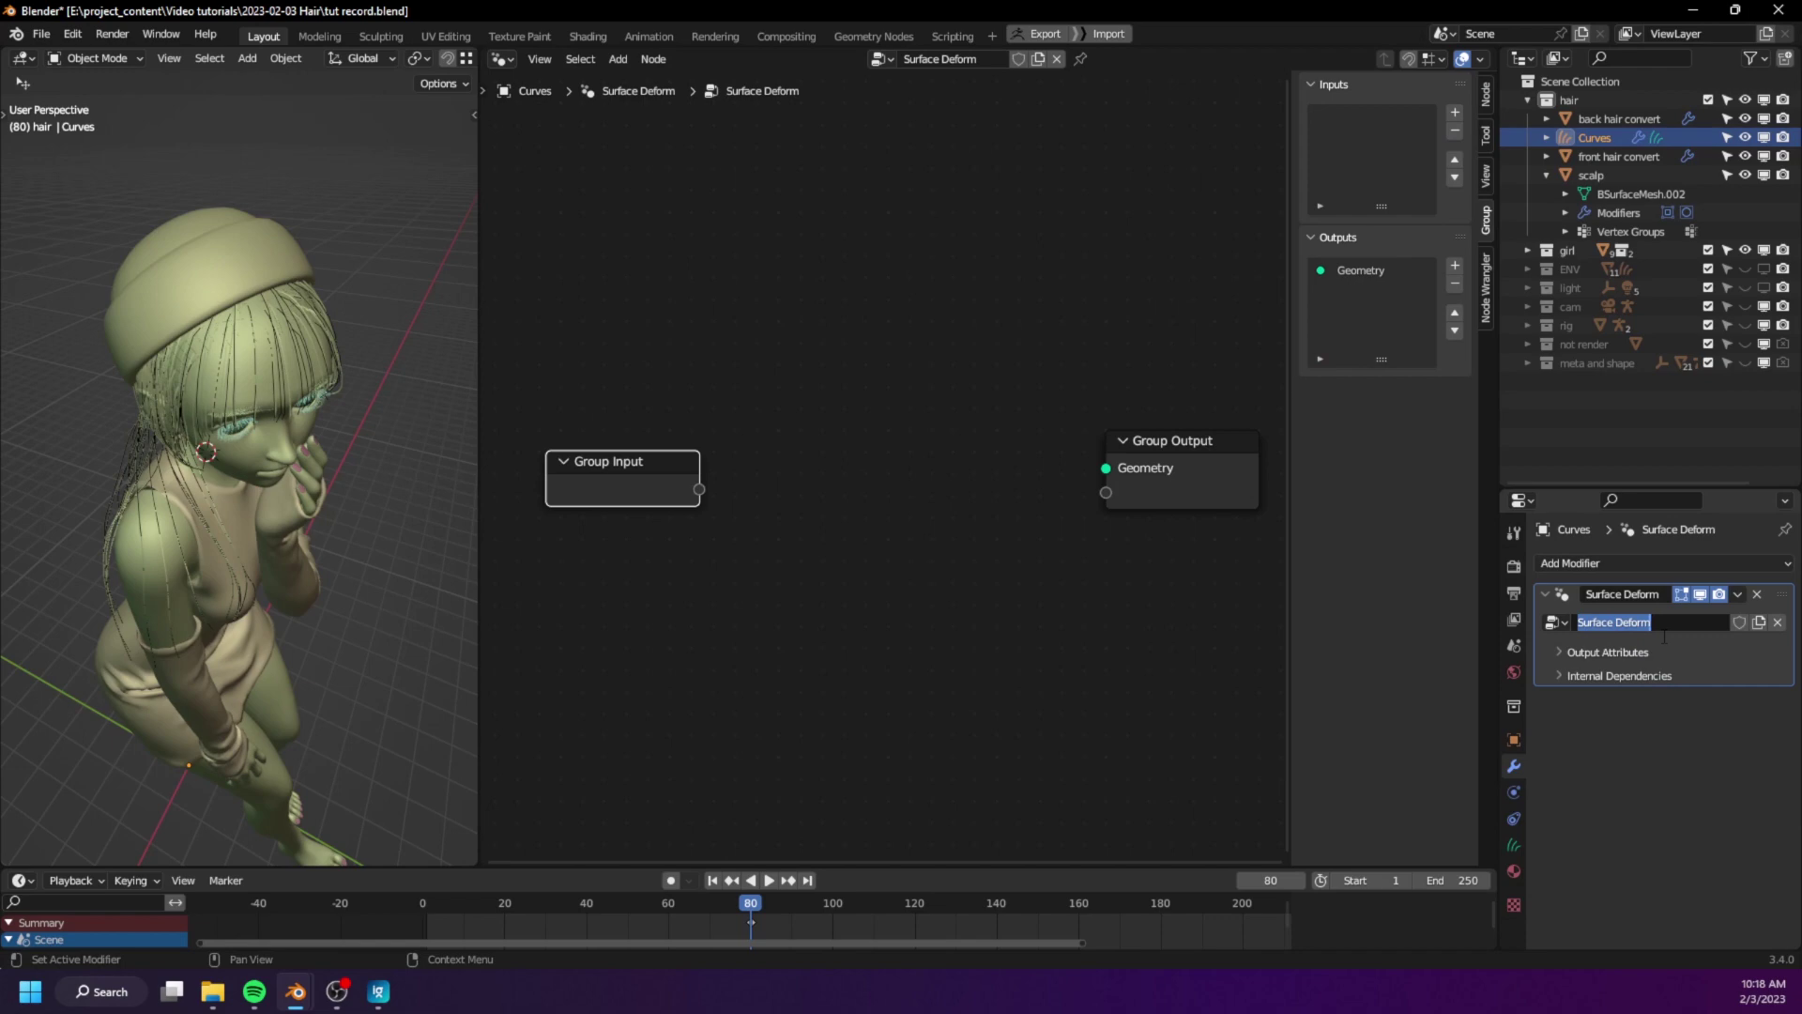
type("interpolate")
key("Return")
double_click(1637, 620)
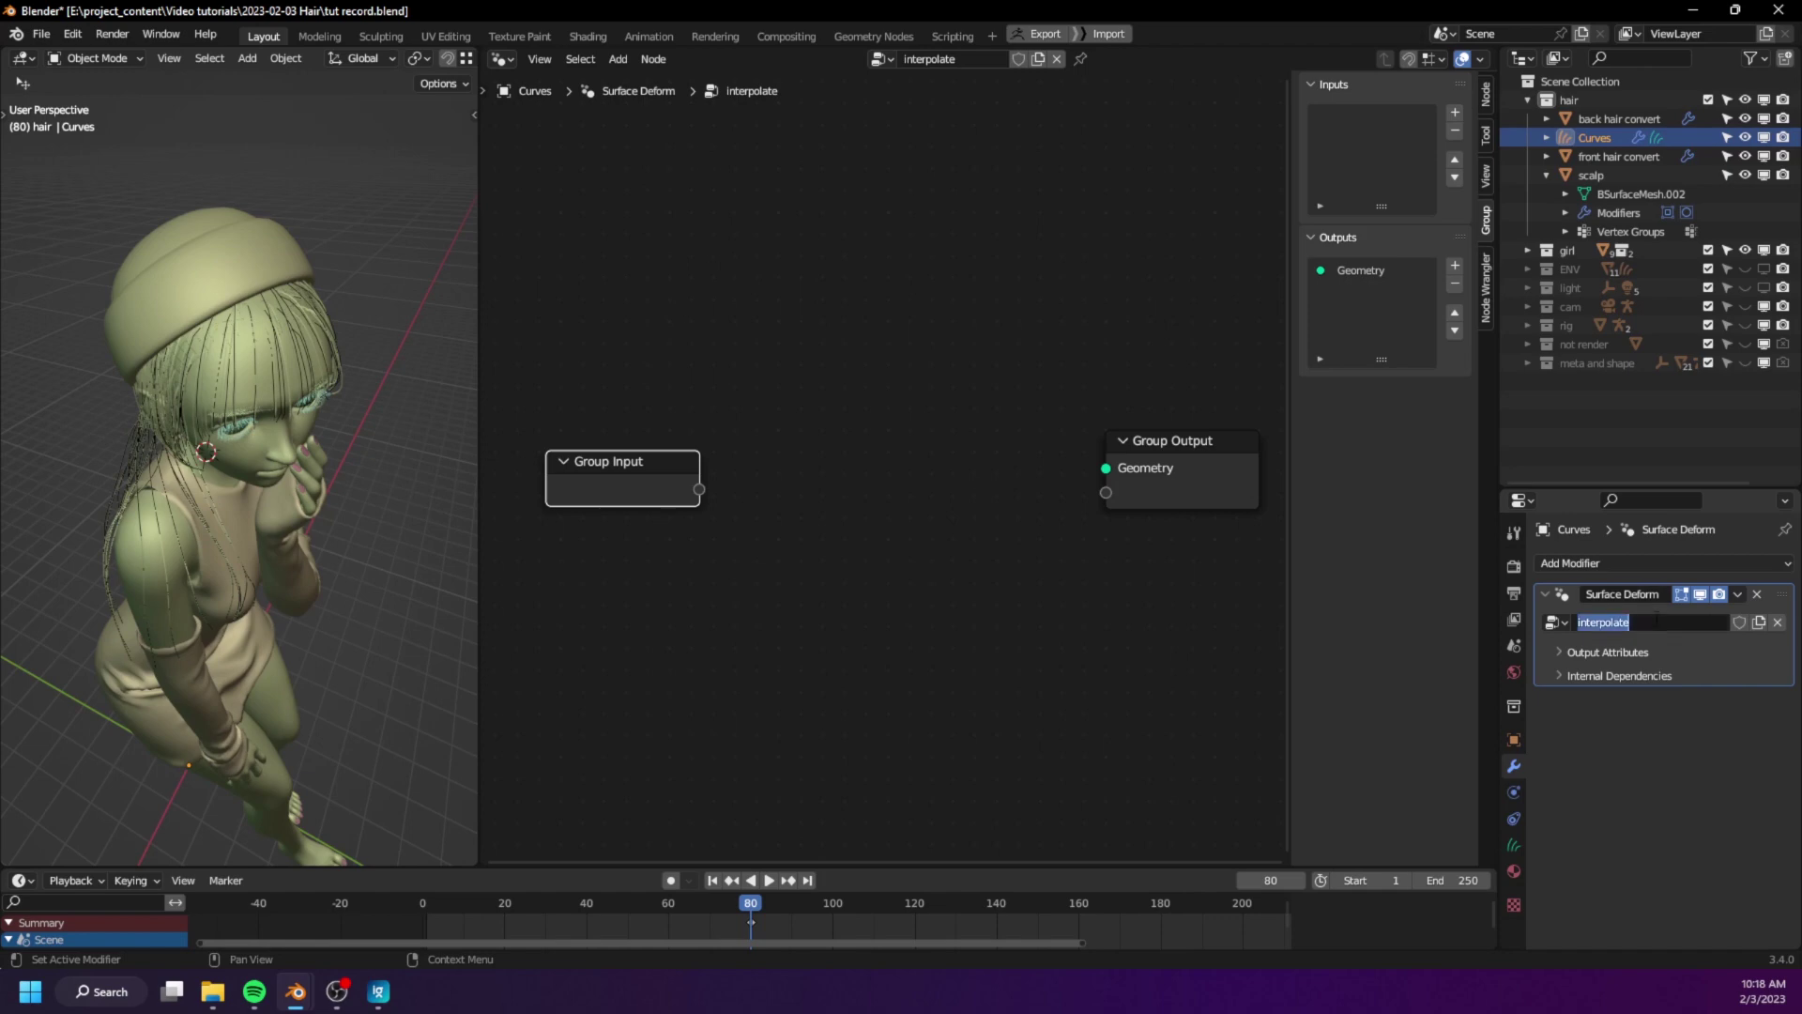
key("Home")
type("H")
type(" (static)")
key("Return")
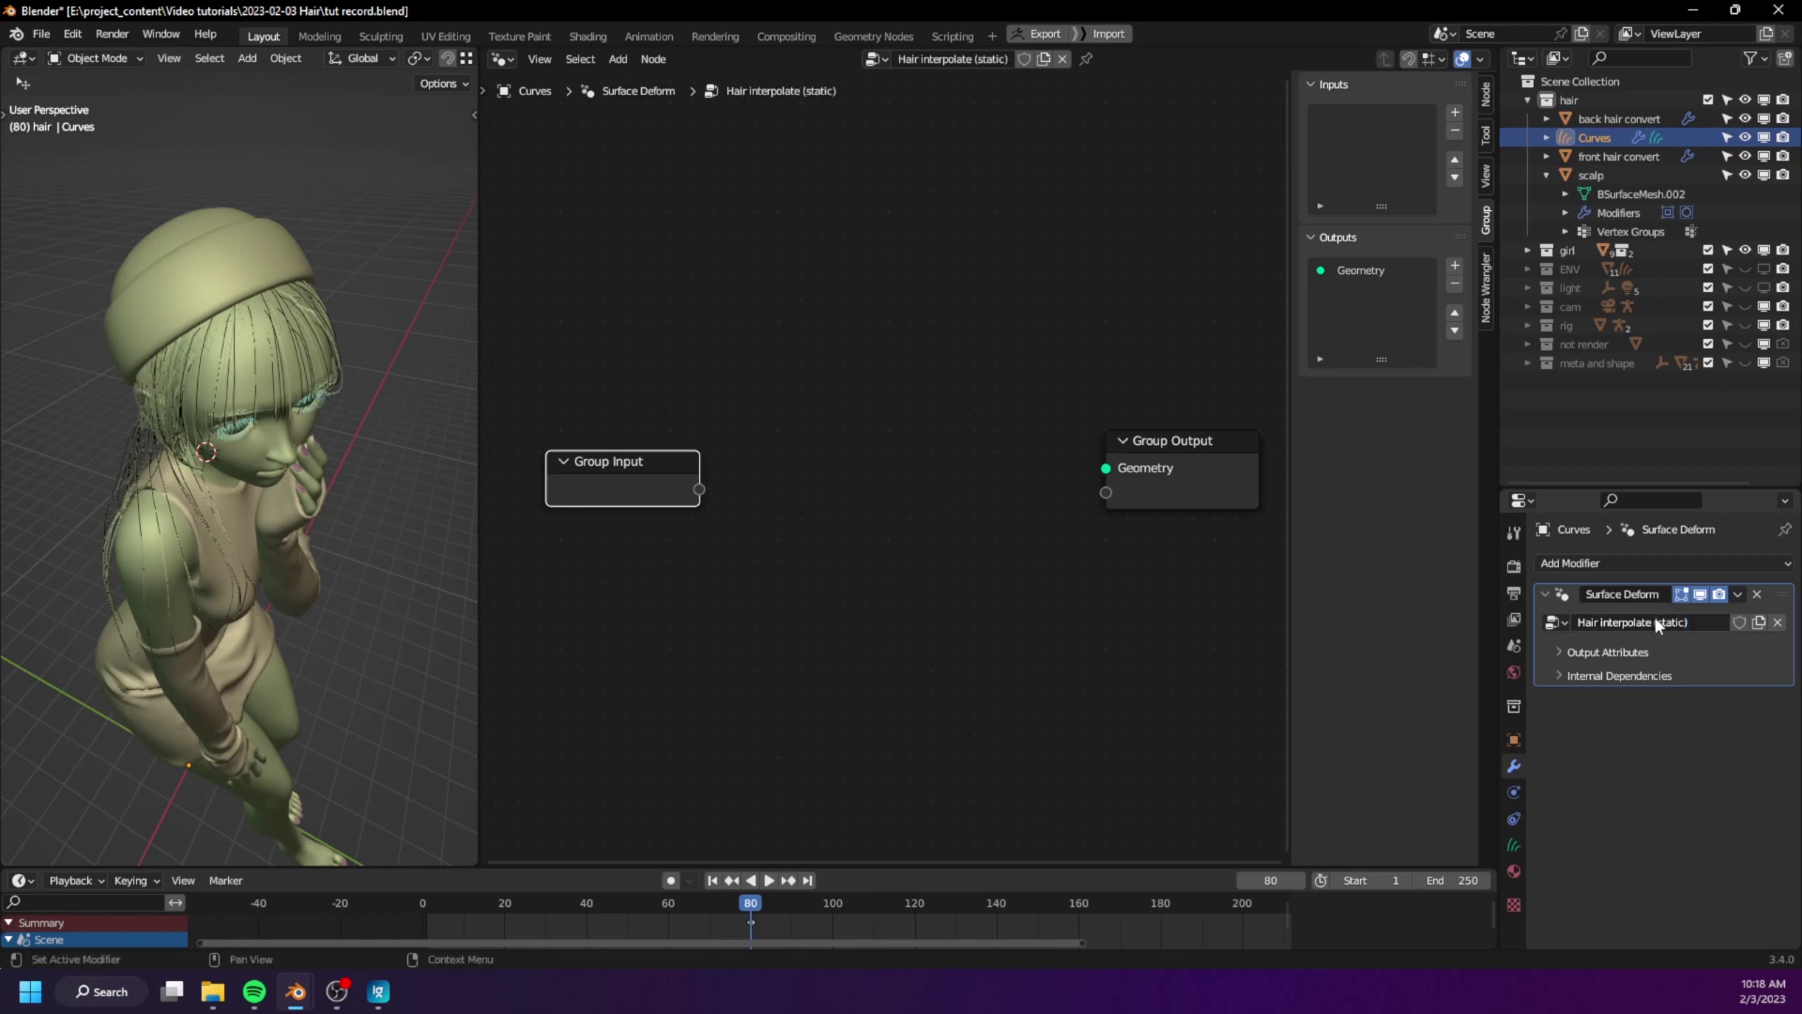
- Space the Group Input and Group Output nodes farther apart to make room for the interpolation nodes
left_click_drag(1198, 493, 1216, 508)
left_click_drag(640, 485, 630, 484)
left_click_drag(1172, 495, 1185, 499)
key("n")
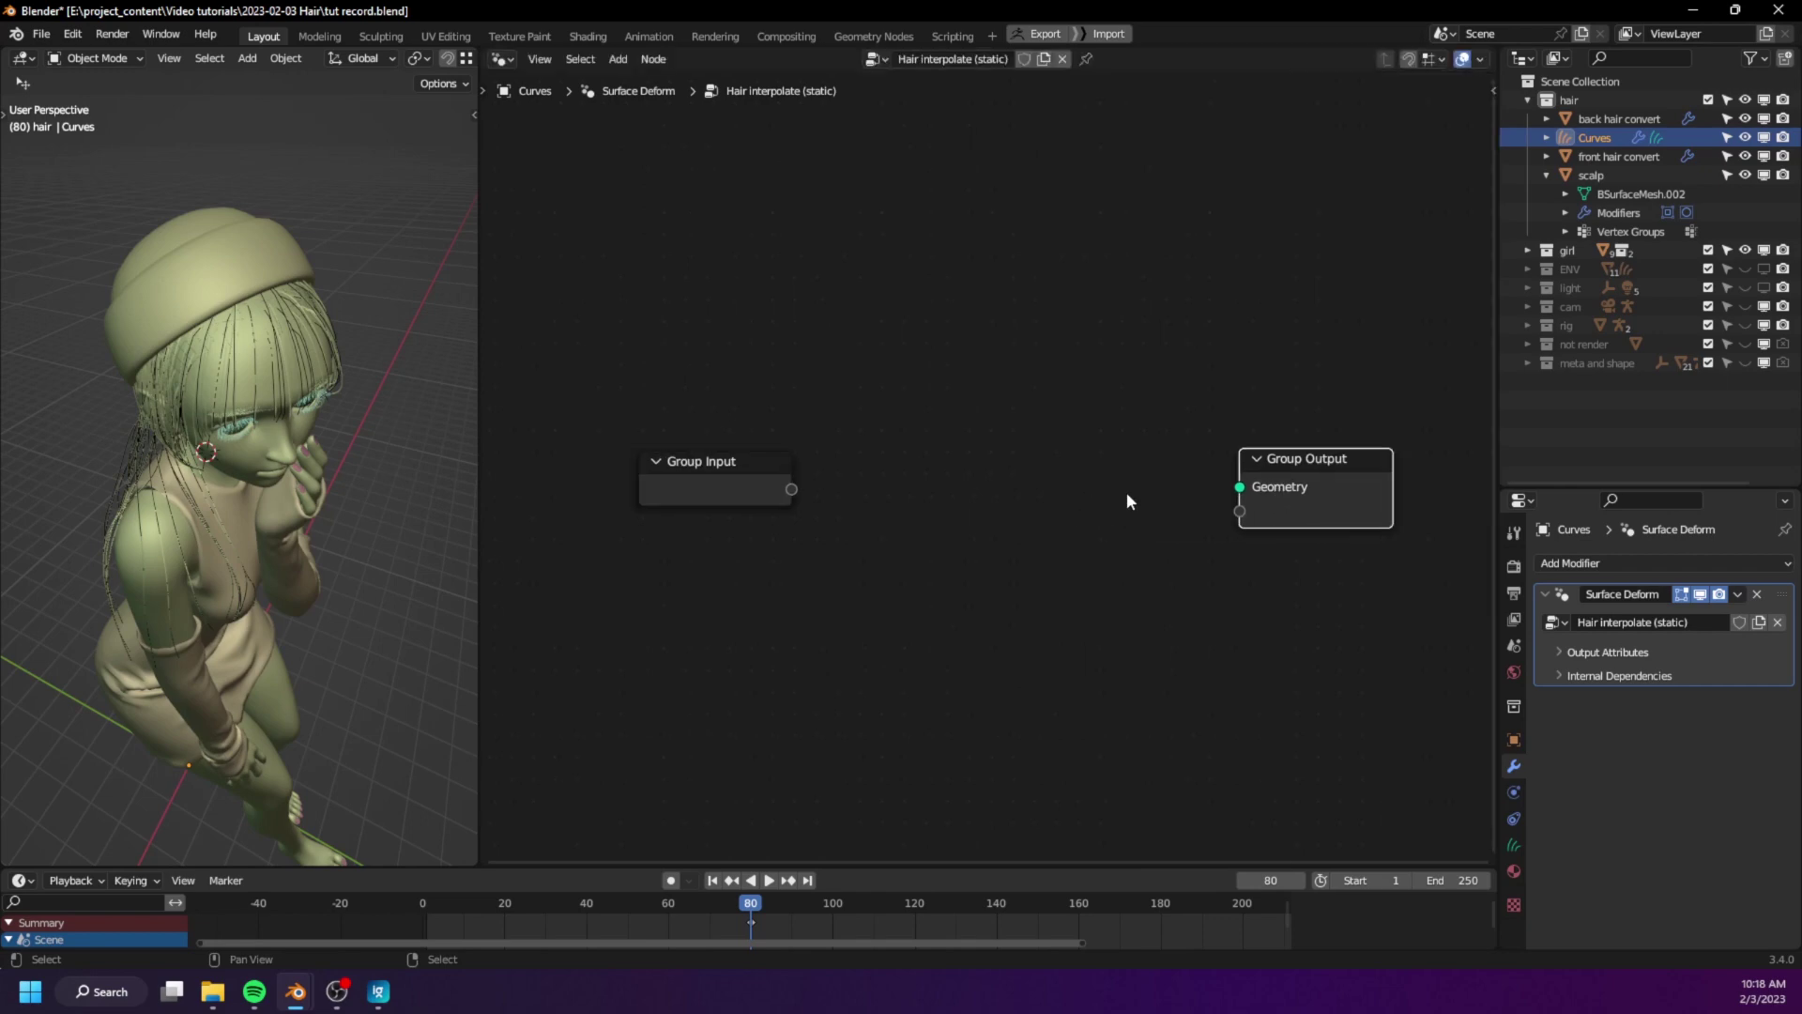
scroll(842, 494, "down", 2)
middle_click_drag(844, 494, 1068, 497)
left_click_drag(949, 349, 1118, 467)
key("g")
left_click(970, 436)
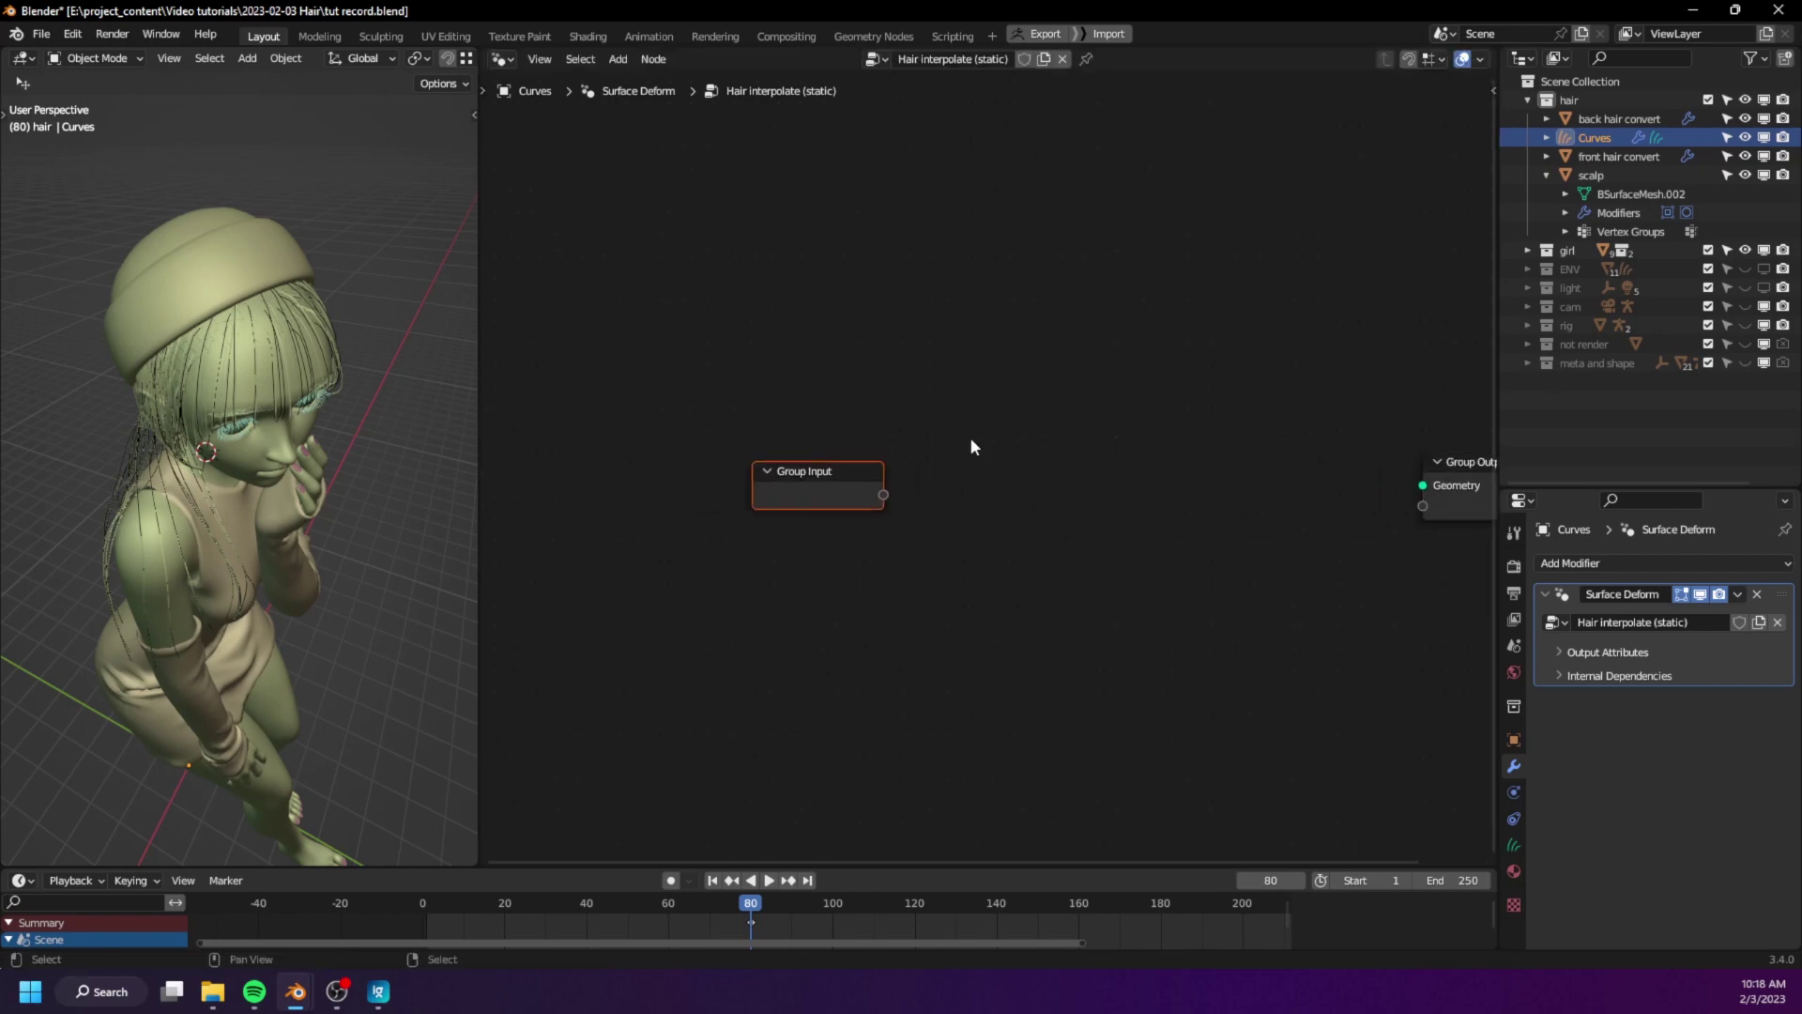
left_click_drag(827, 489, 783, 479)
left_click(1456, 510)
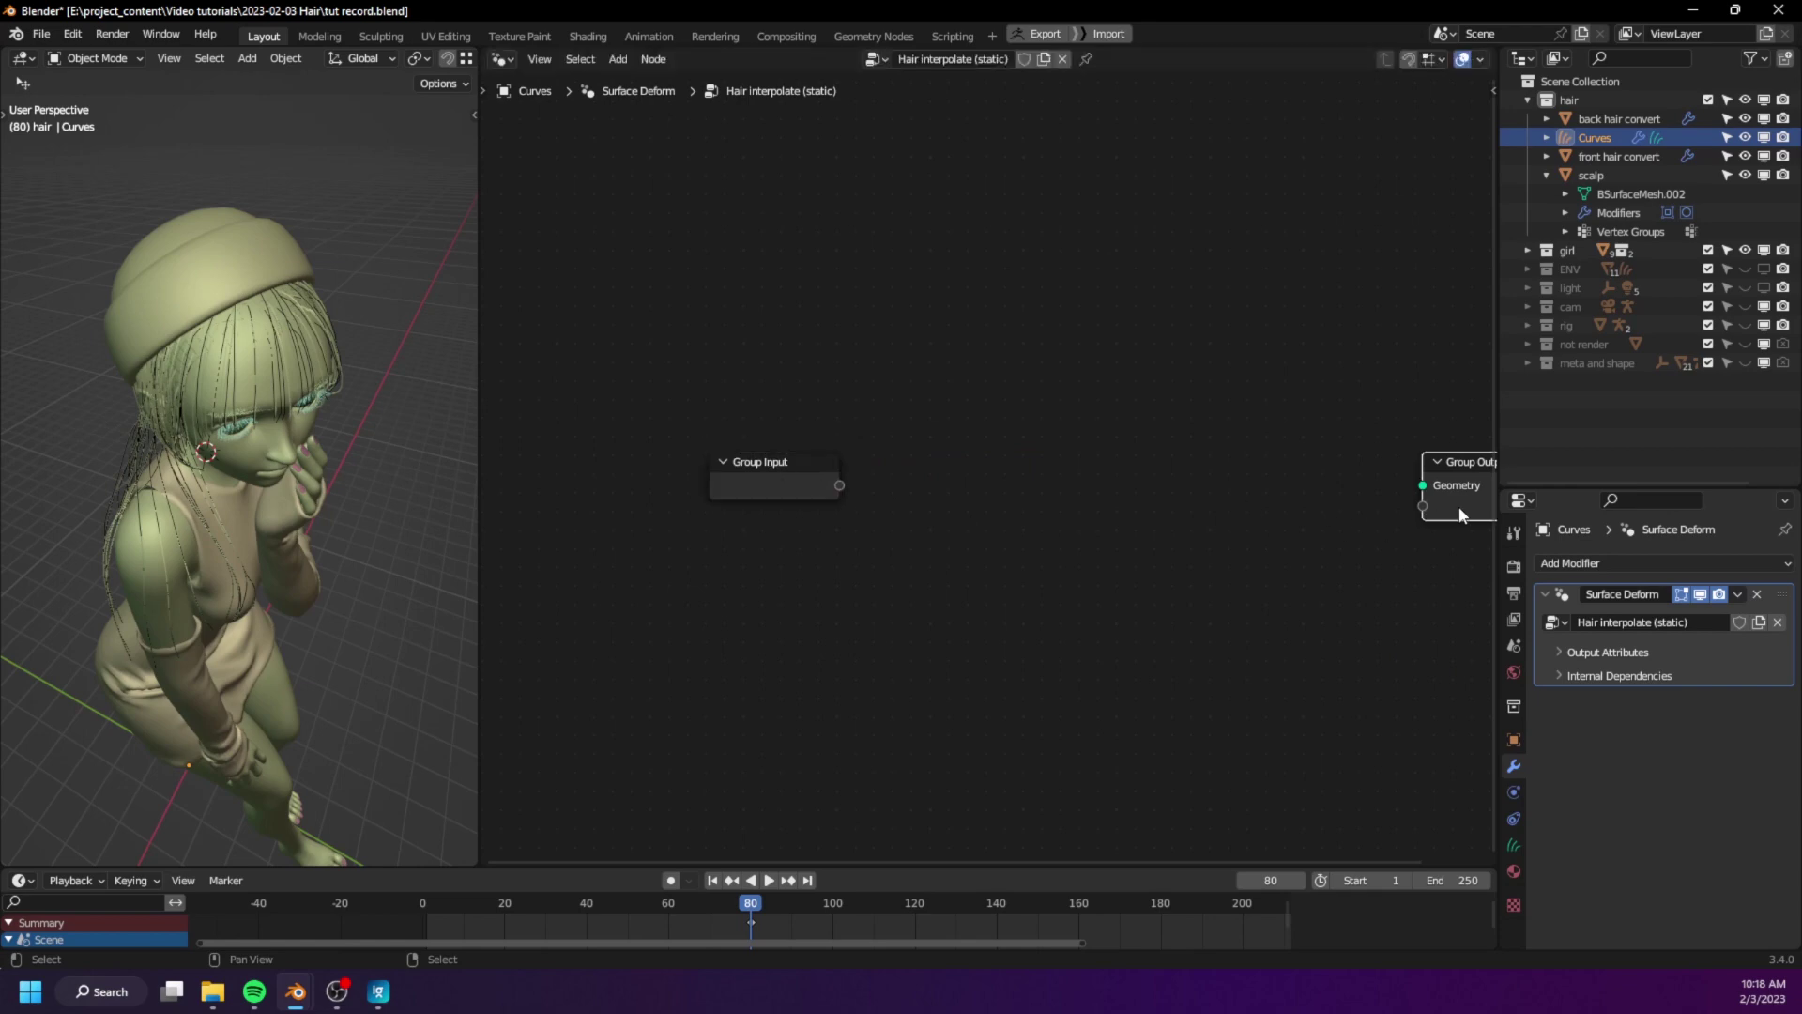
scroll(1032, 562, "up", 2)
middle_click_drag(1124, 554, 947, 518)
middle_click_drag(785, 493, 788, 448)
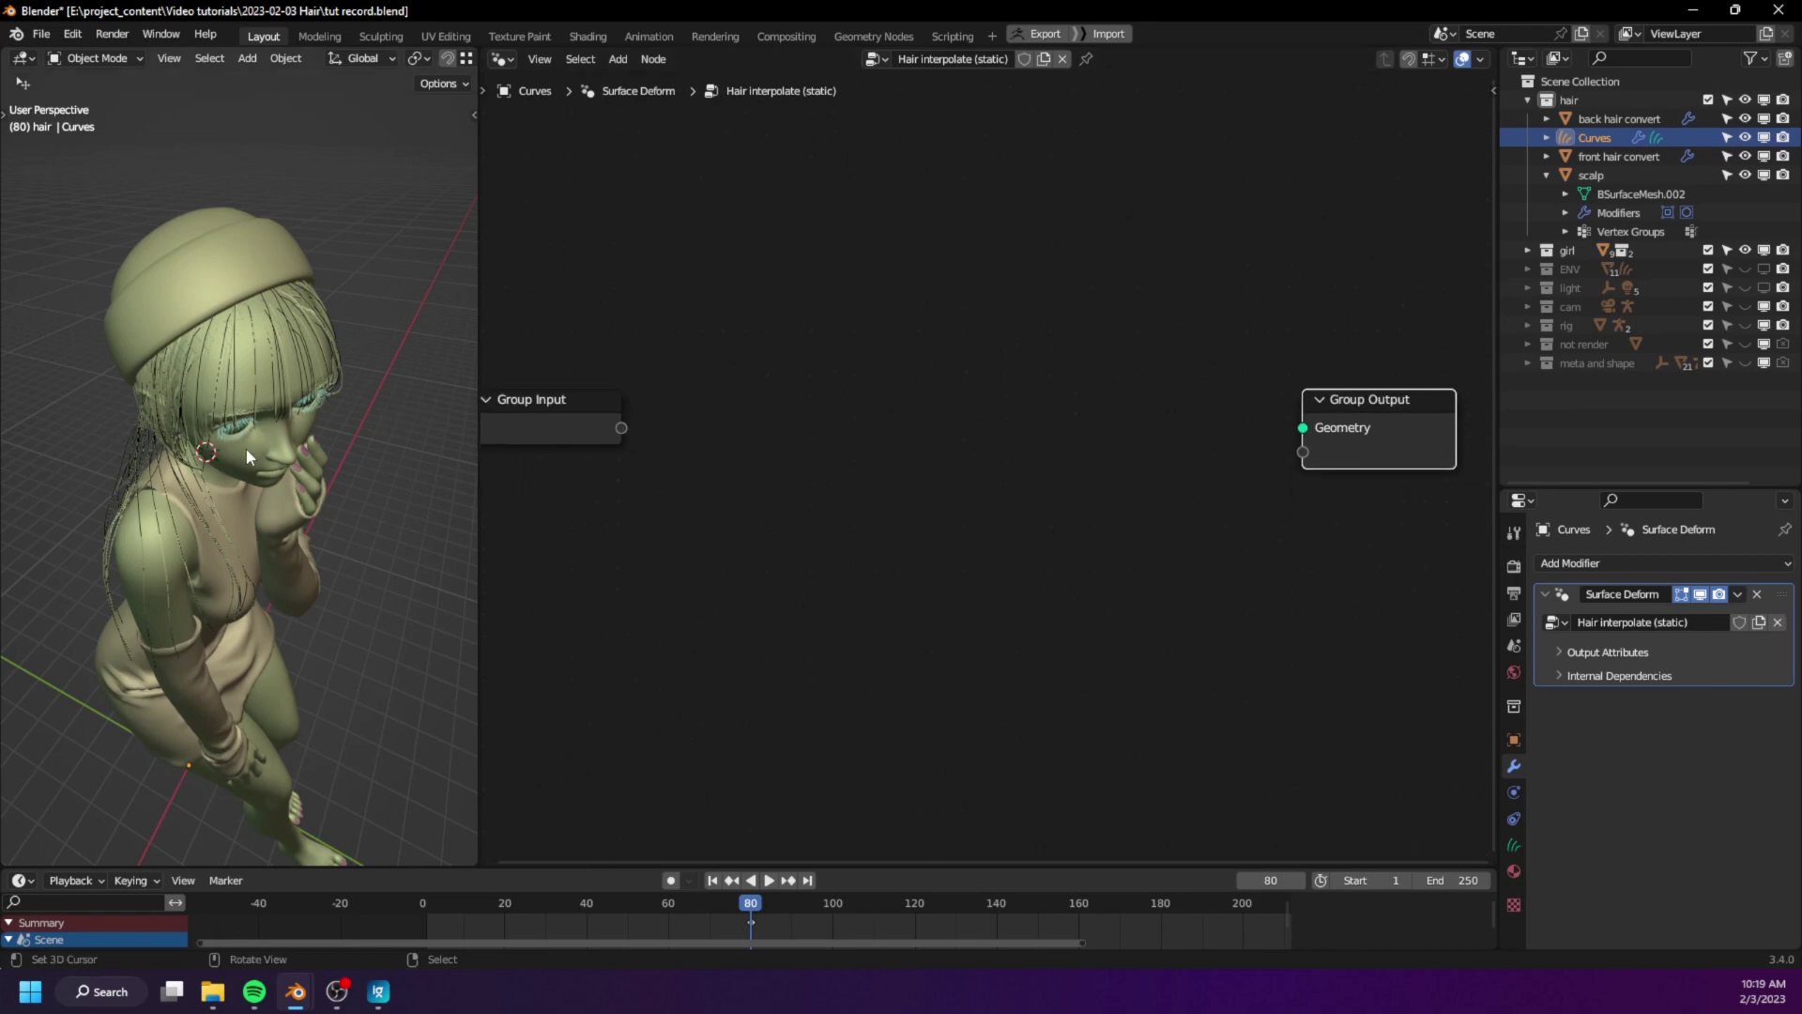
middle_click_drag(246, 448, 272, 413)
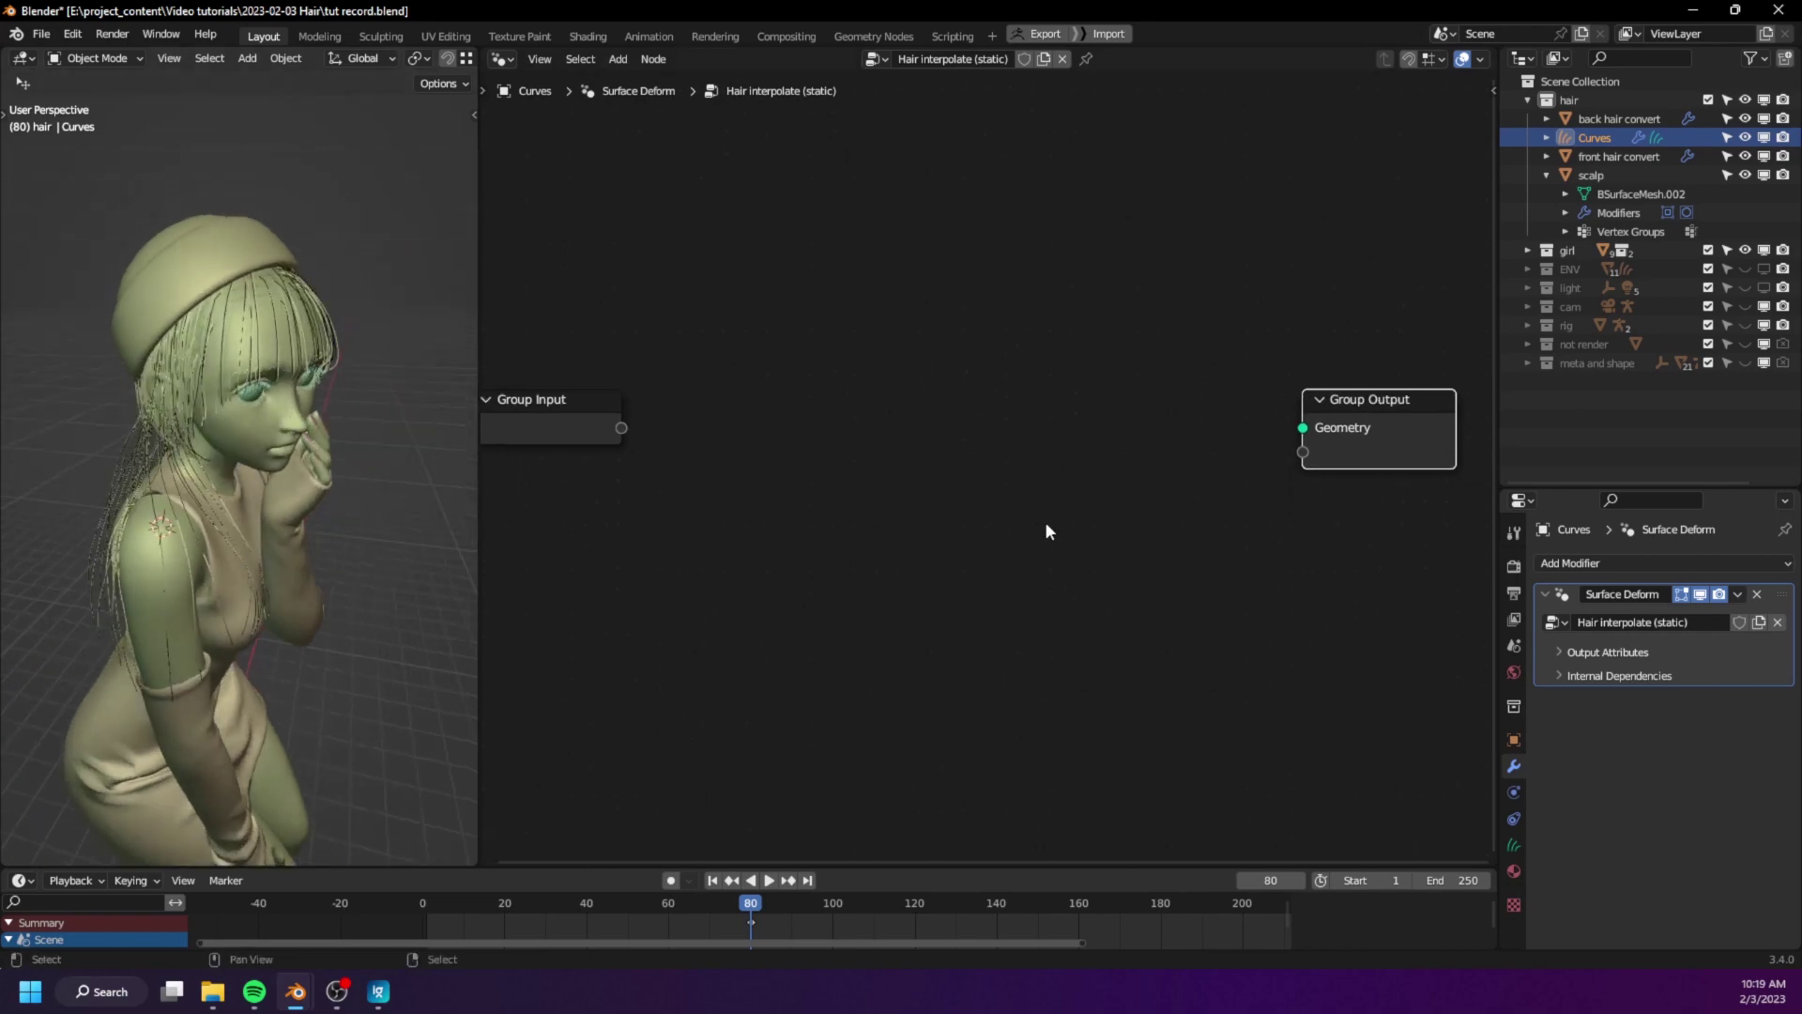
middle_click_drag(1045, 521, 1012, 514)
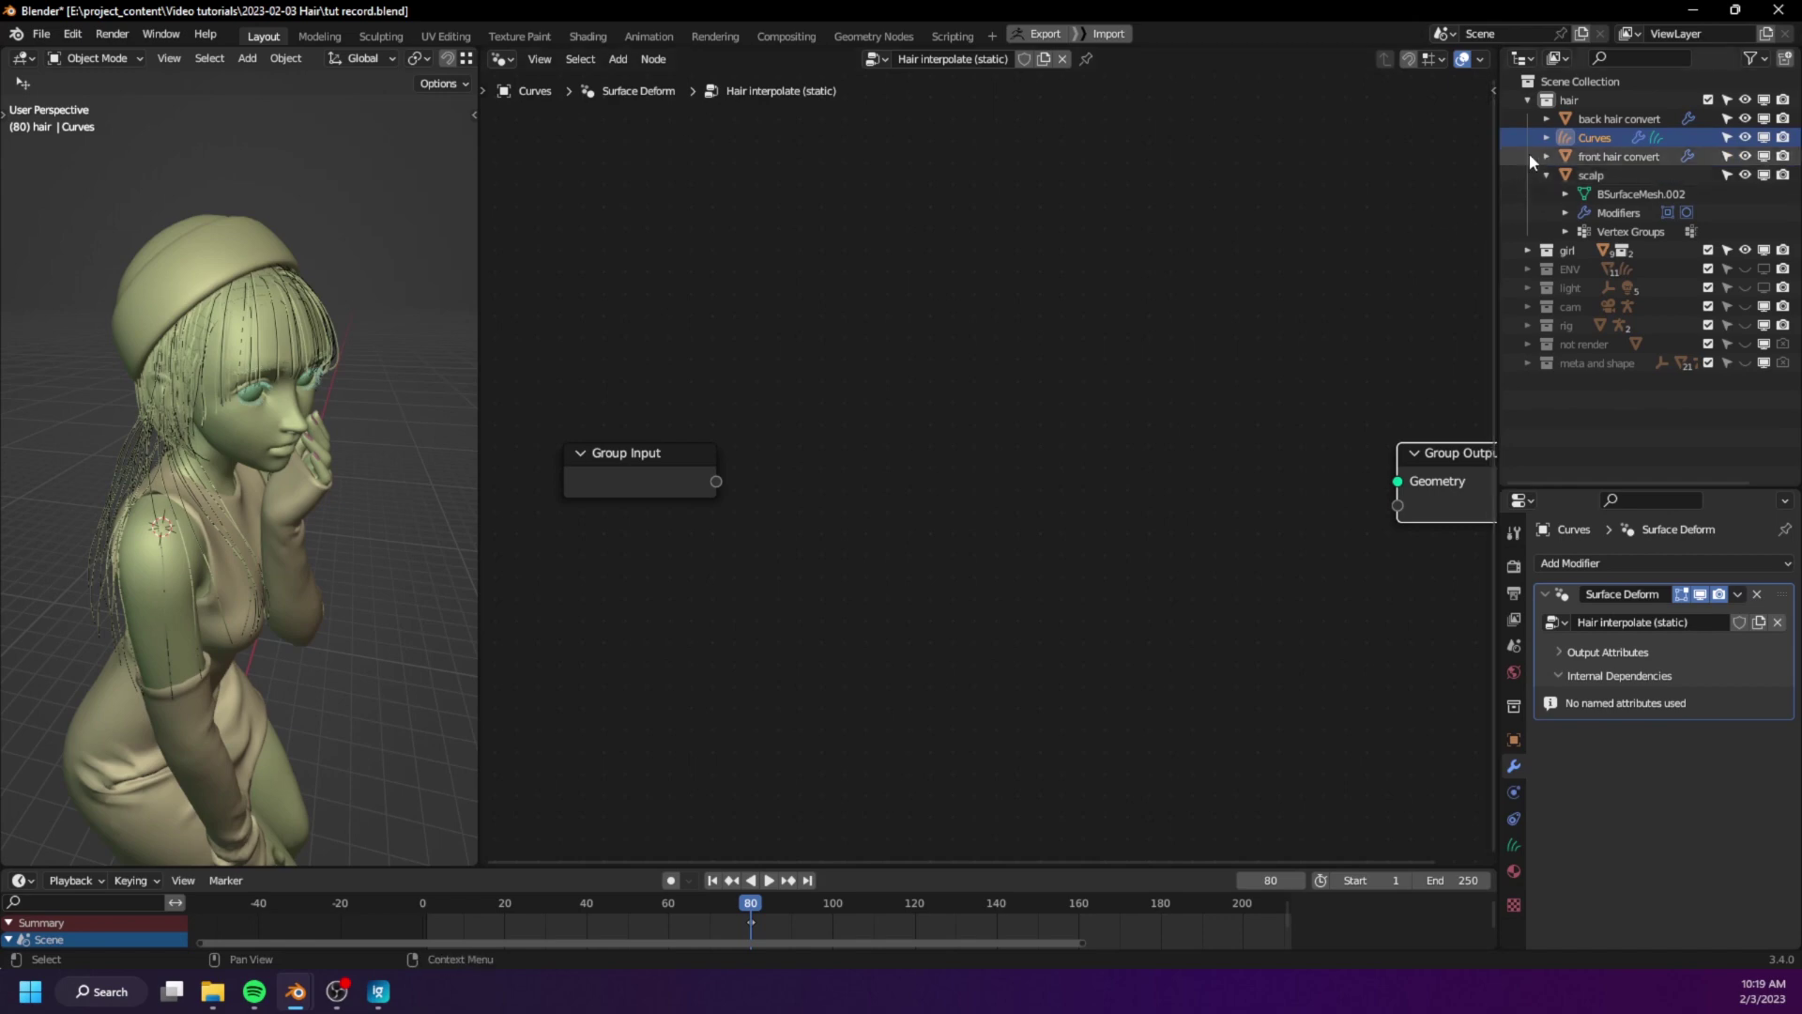
- Bring the front hair convert and scalp objects into the node tree as Object Info nodes set to Relative
left_click_drag(1616, 157, 816, 244)
left_click(882, 471)
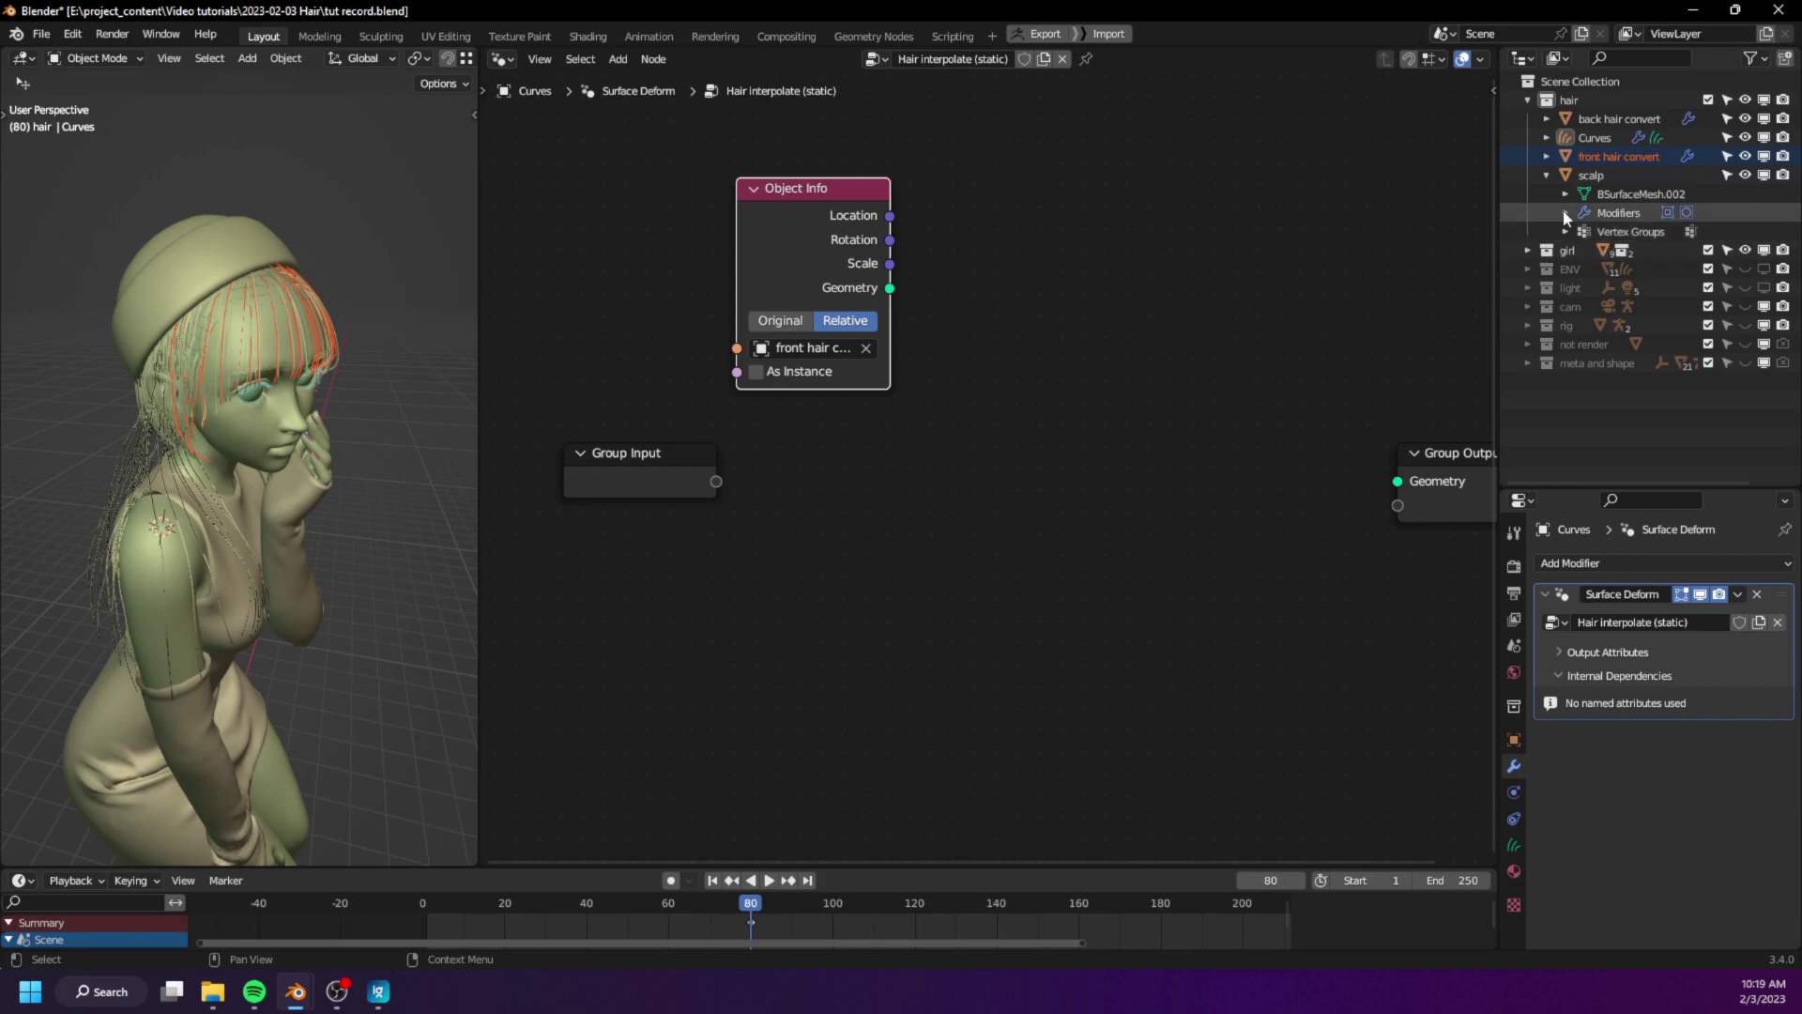
left_click_drag(1592, 176, 813, 437)
left_click(887, 635)
left_click_drag(813, 436, 800, 431)
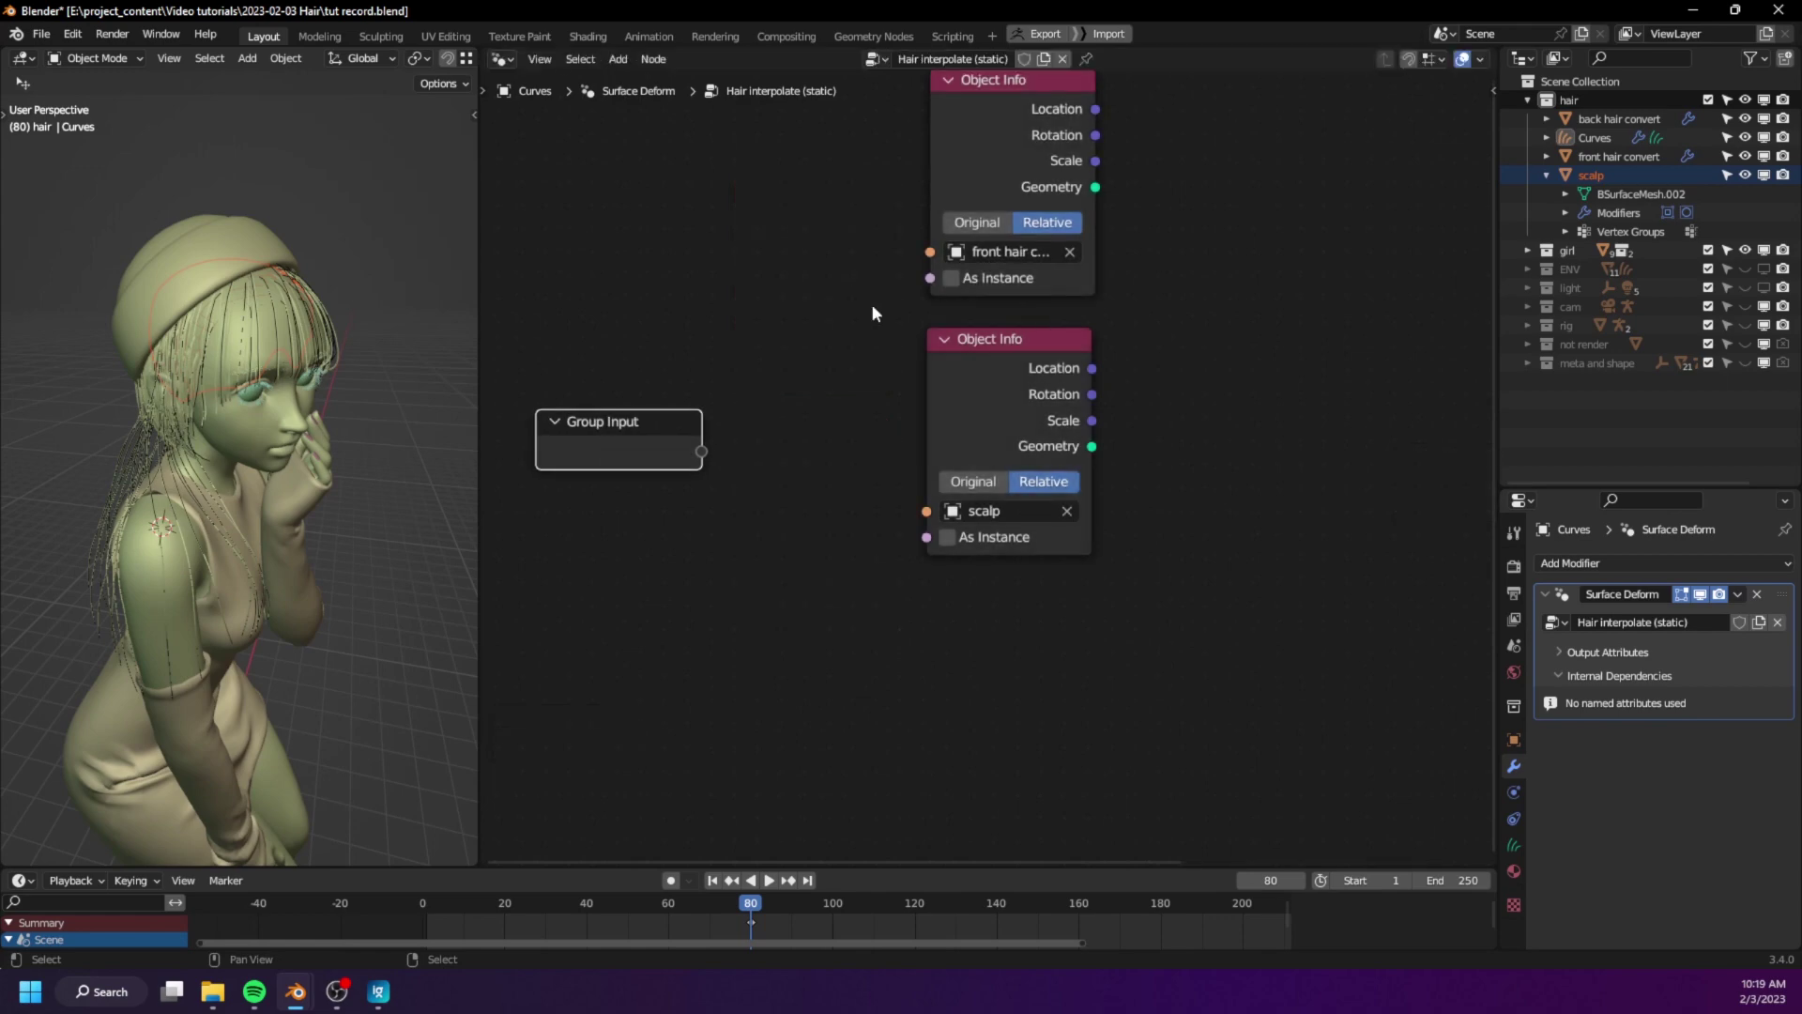
- Expose the Object sockets of both Object Info nodes as separate inputs on the Group Input node
middle_click_drag(914, 339, 1014, 383)
left_click_drag(1032, 298, 802, 497)
left_click_drag(1027, 556, 802, 522)
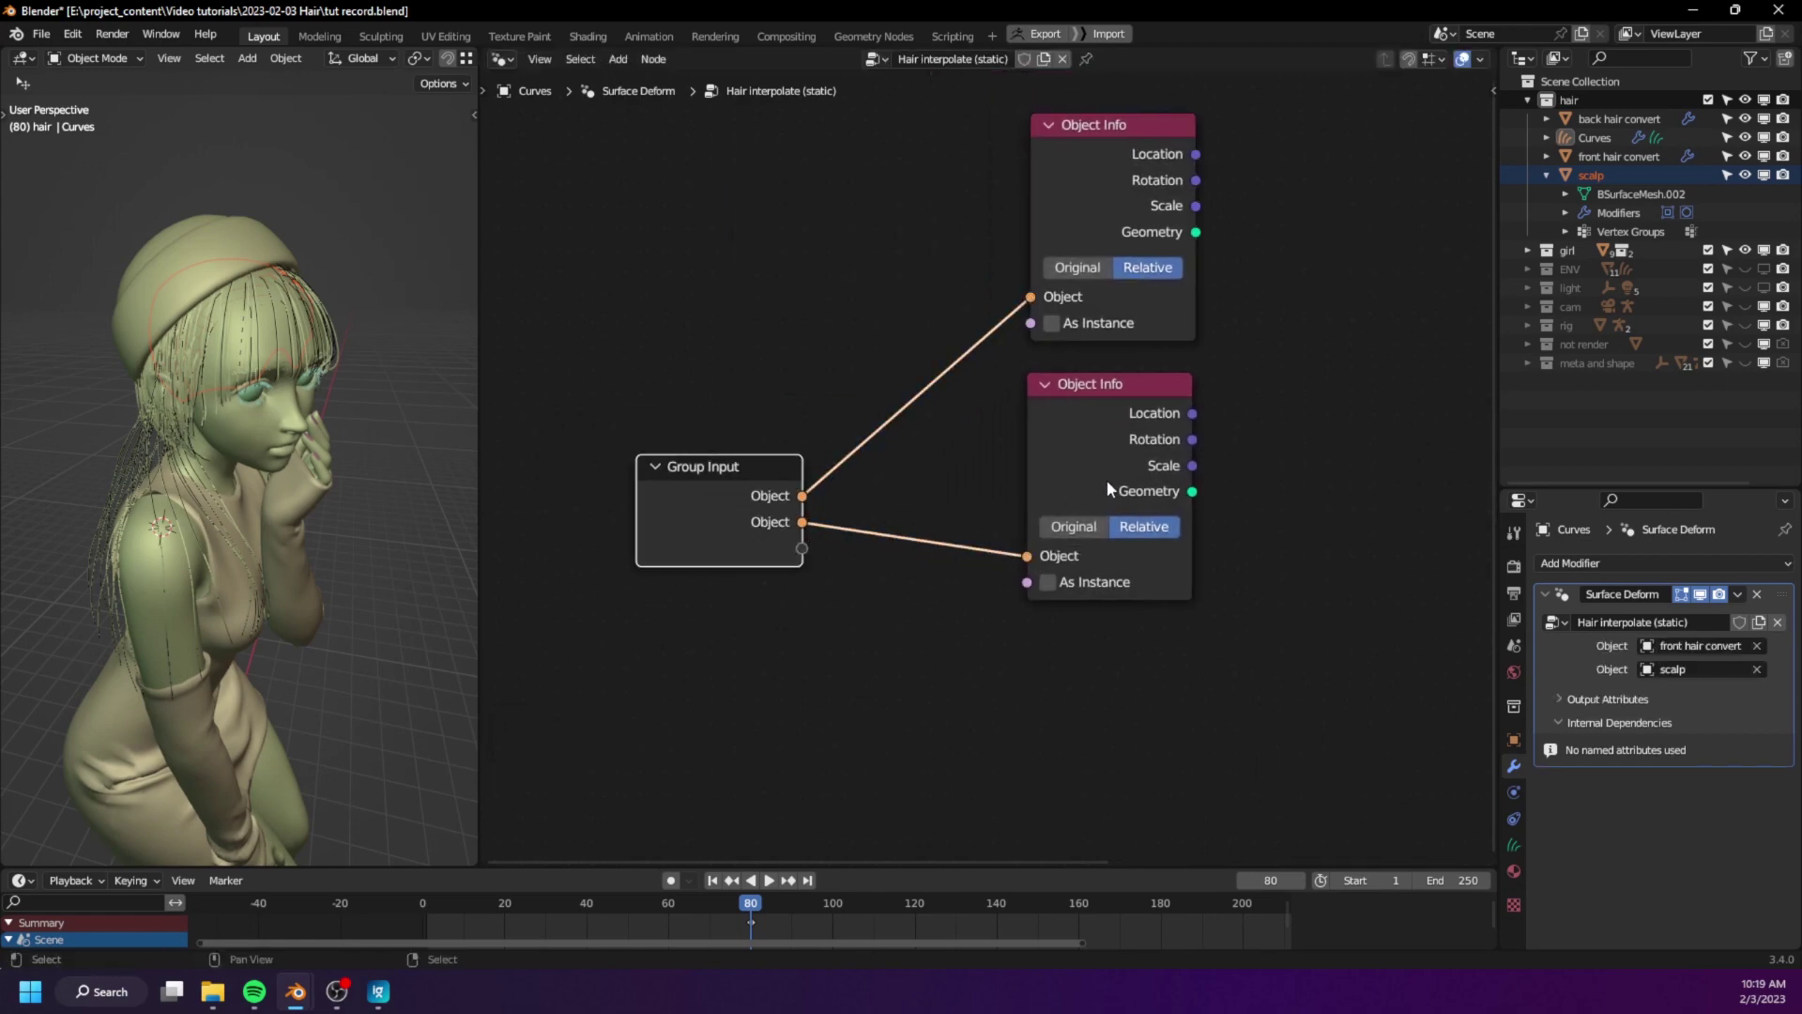
- Rename the two object group inputs to "Guides" for the front hair and "Base mesh (static)" for the scalp
middle_click_drag(1107, 490, 977, 483)
left_click(977, 482)
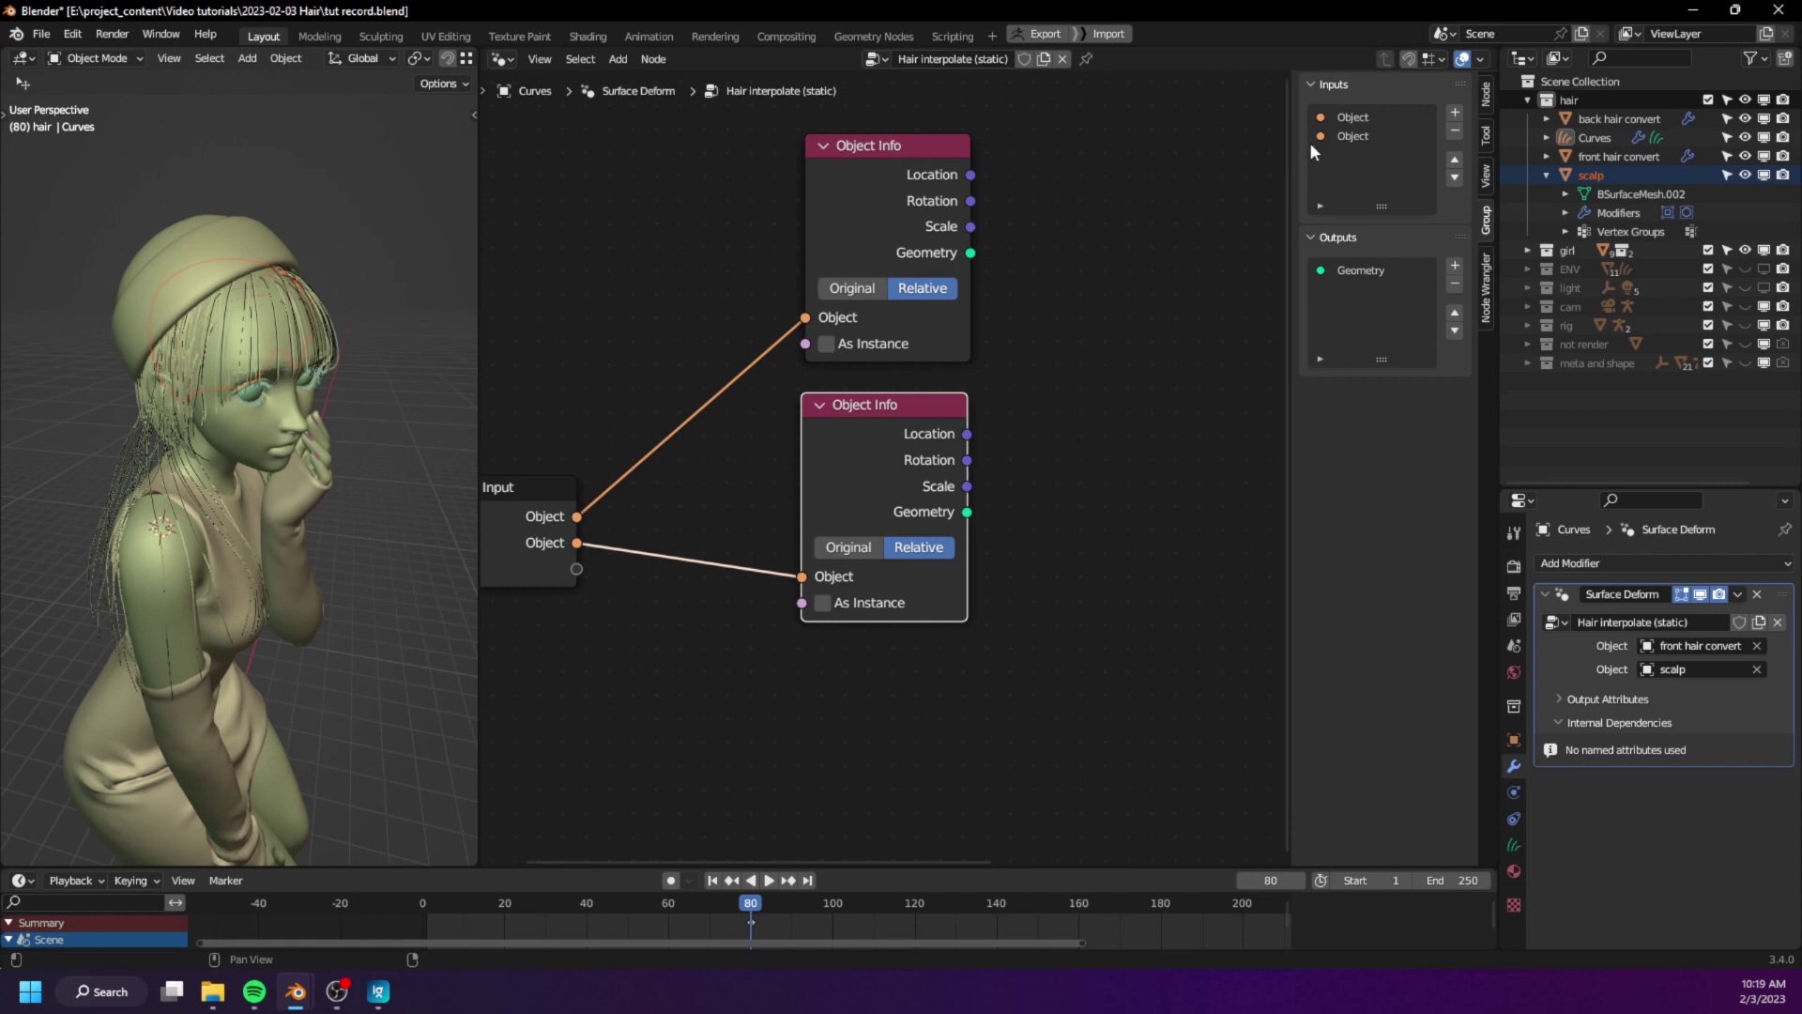
double_click(1380, 118)
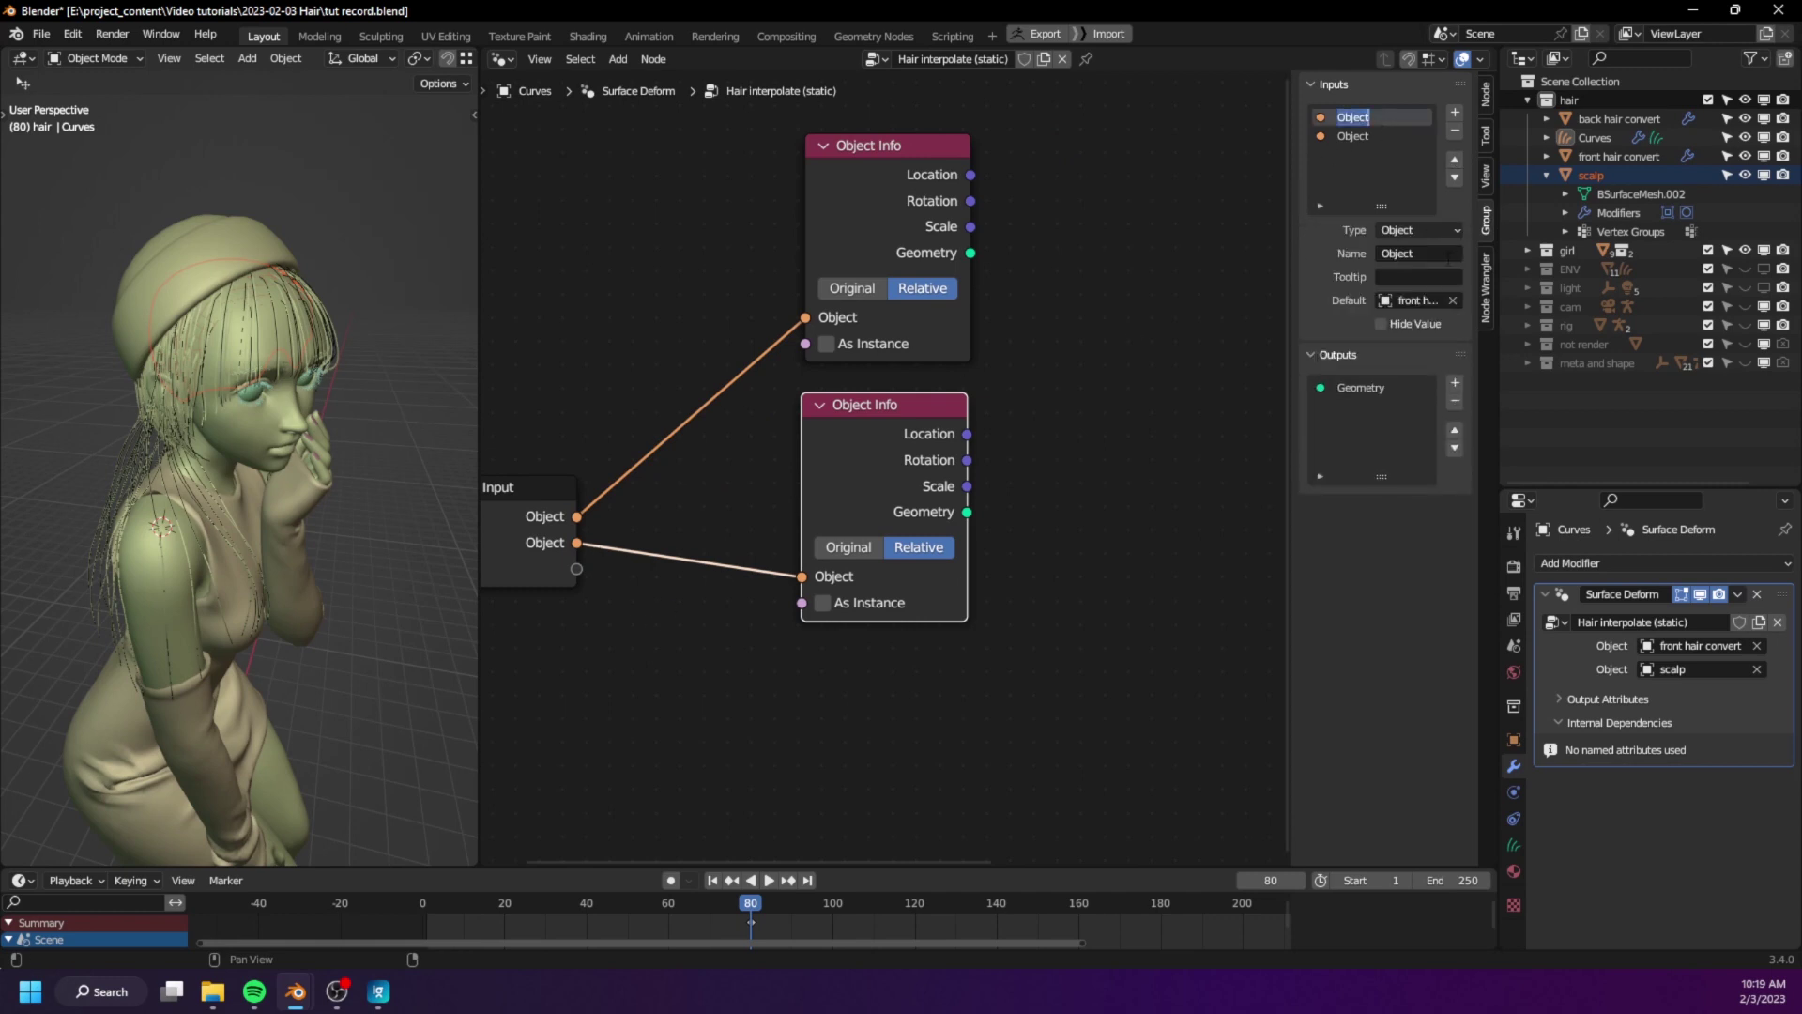
type("Guides")
key("Return")
double_click(1357, 136)
type("Base mesh (static)")
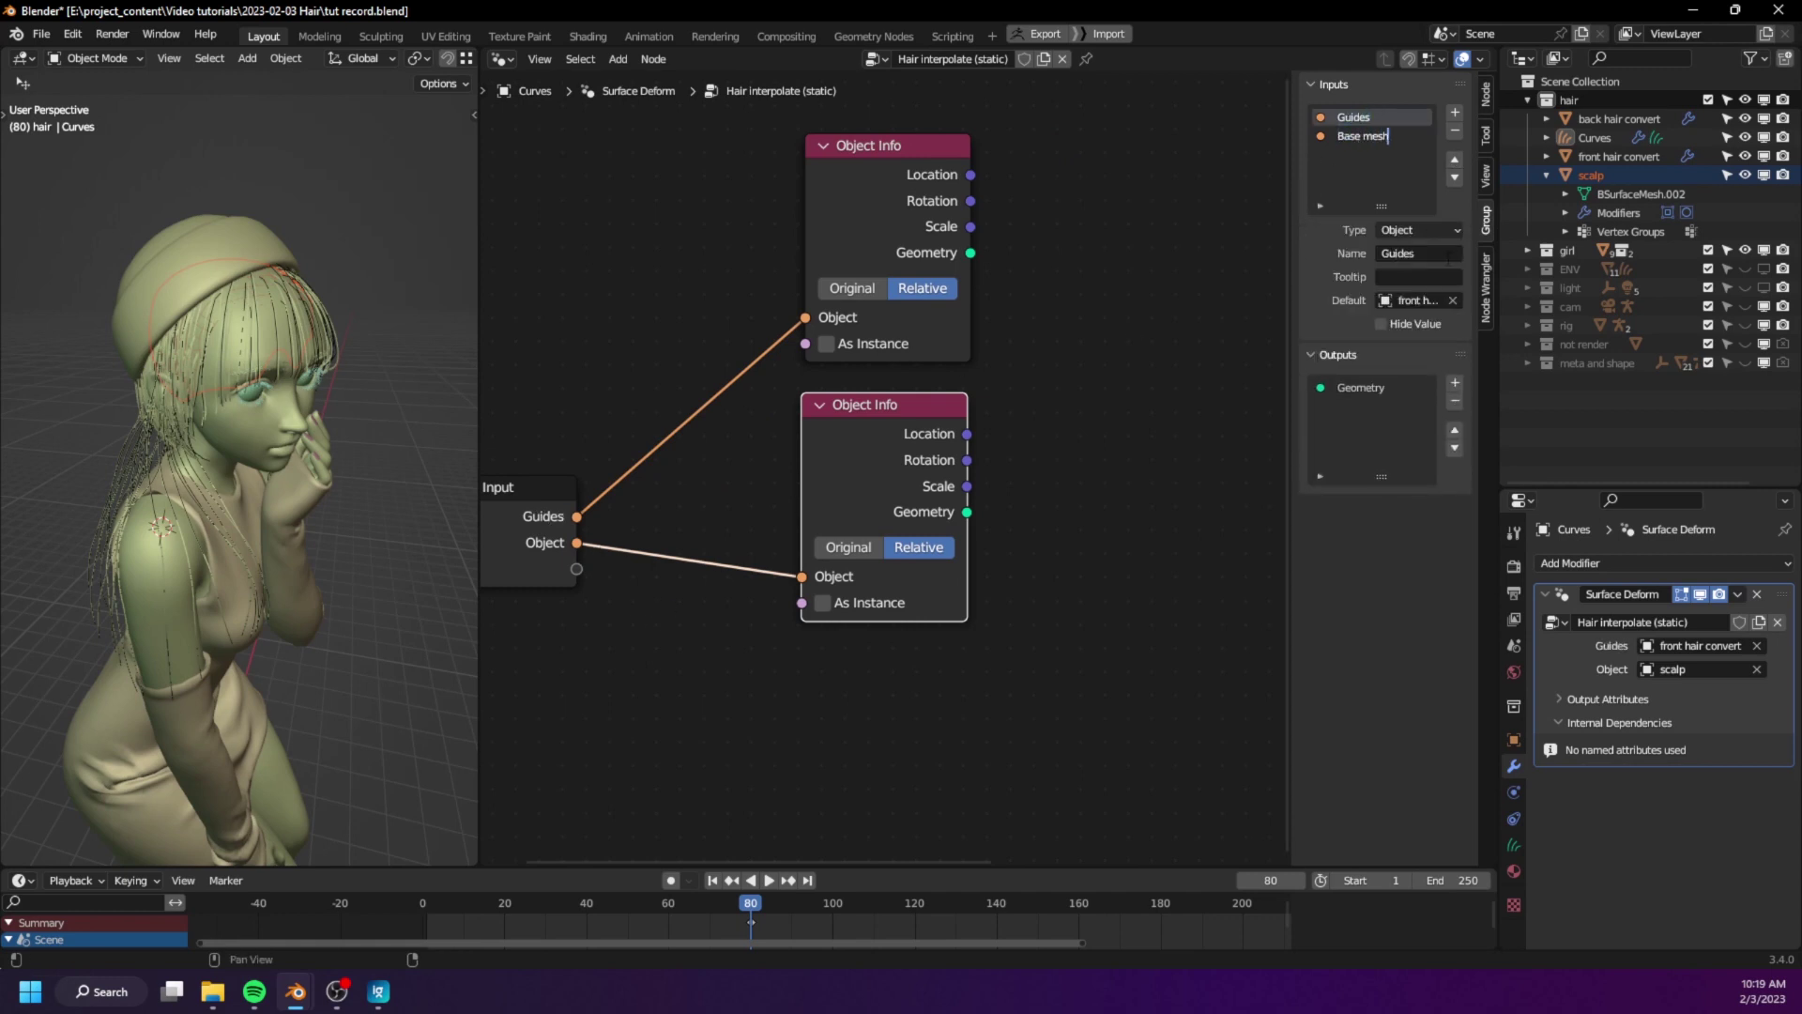
key("Return")
- Move the guides' and scalp's Object Info nodes apart vertically to leave space between them
scroll(872, 417, "down", 2)
middle_click_drag(973, 499, 945, 493)
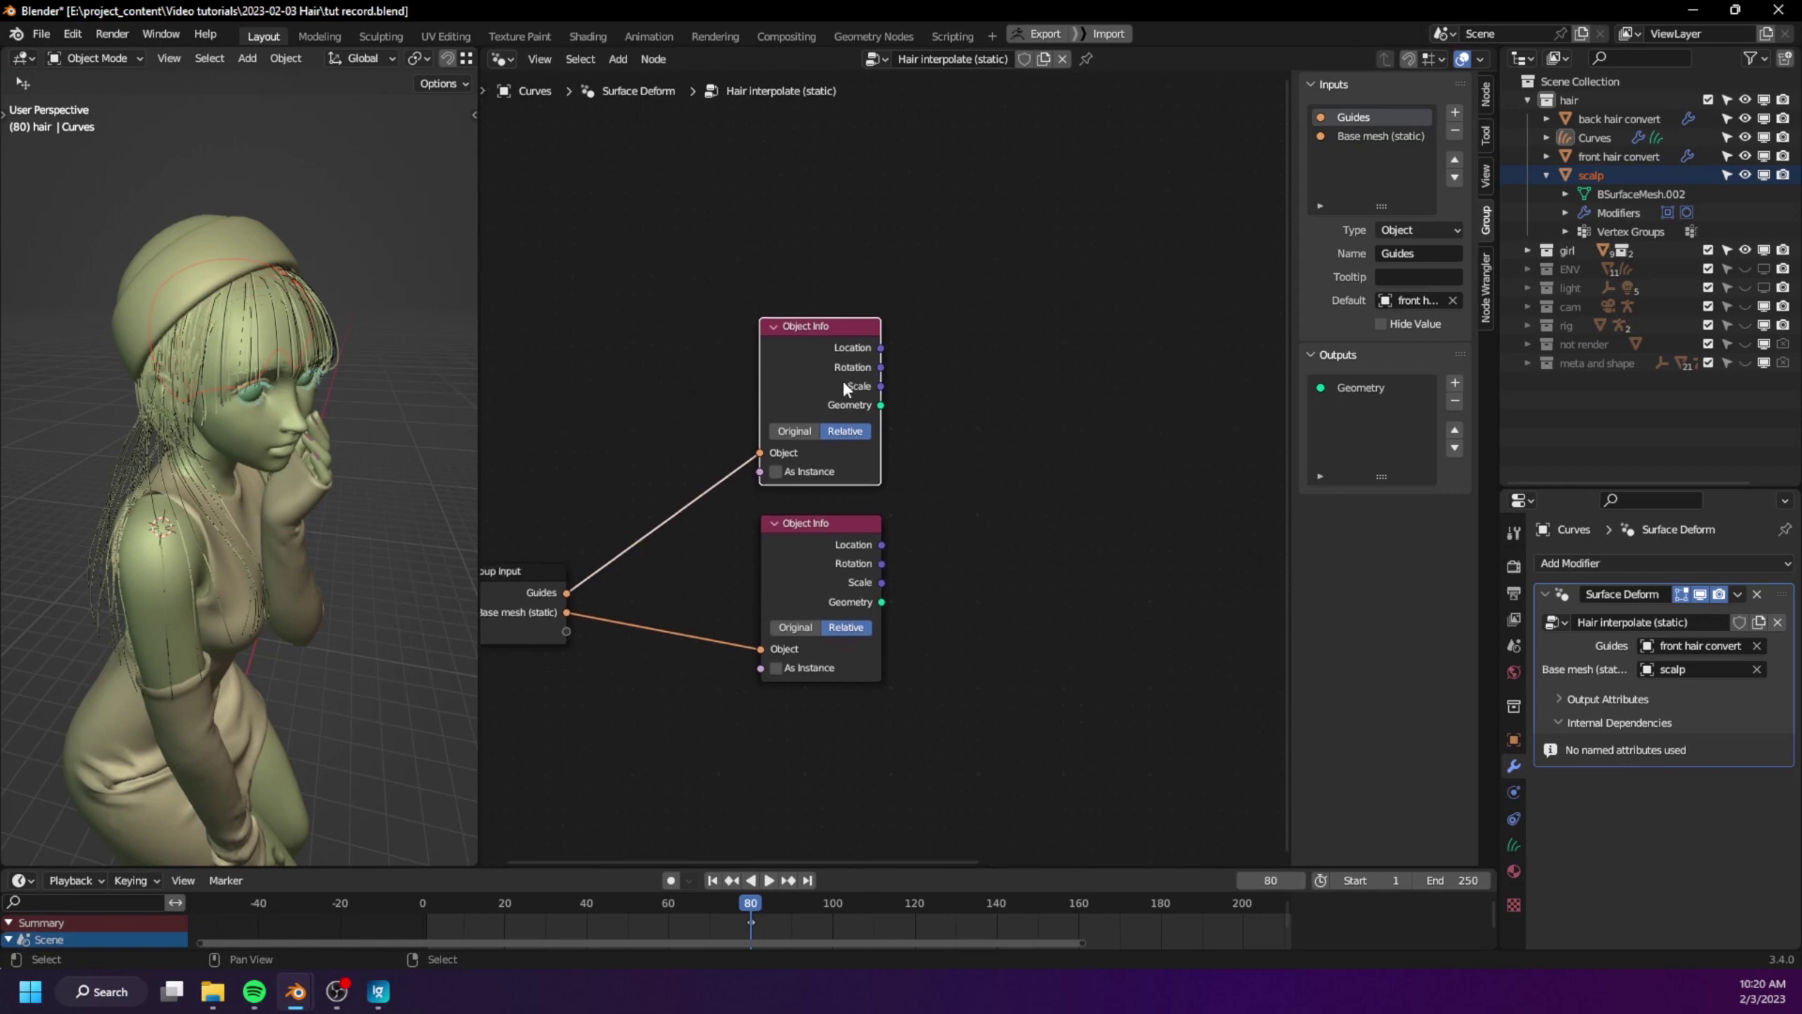
left_click_drag(829, 370, 819, 353)
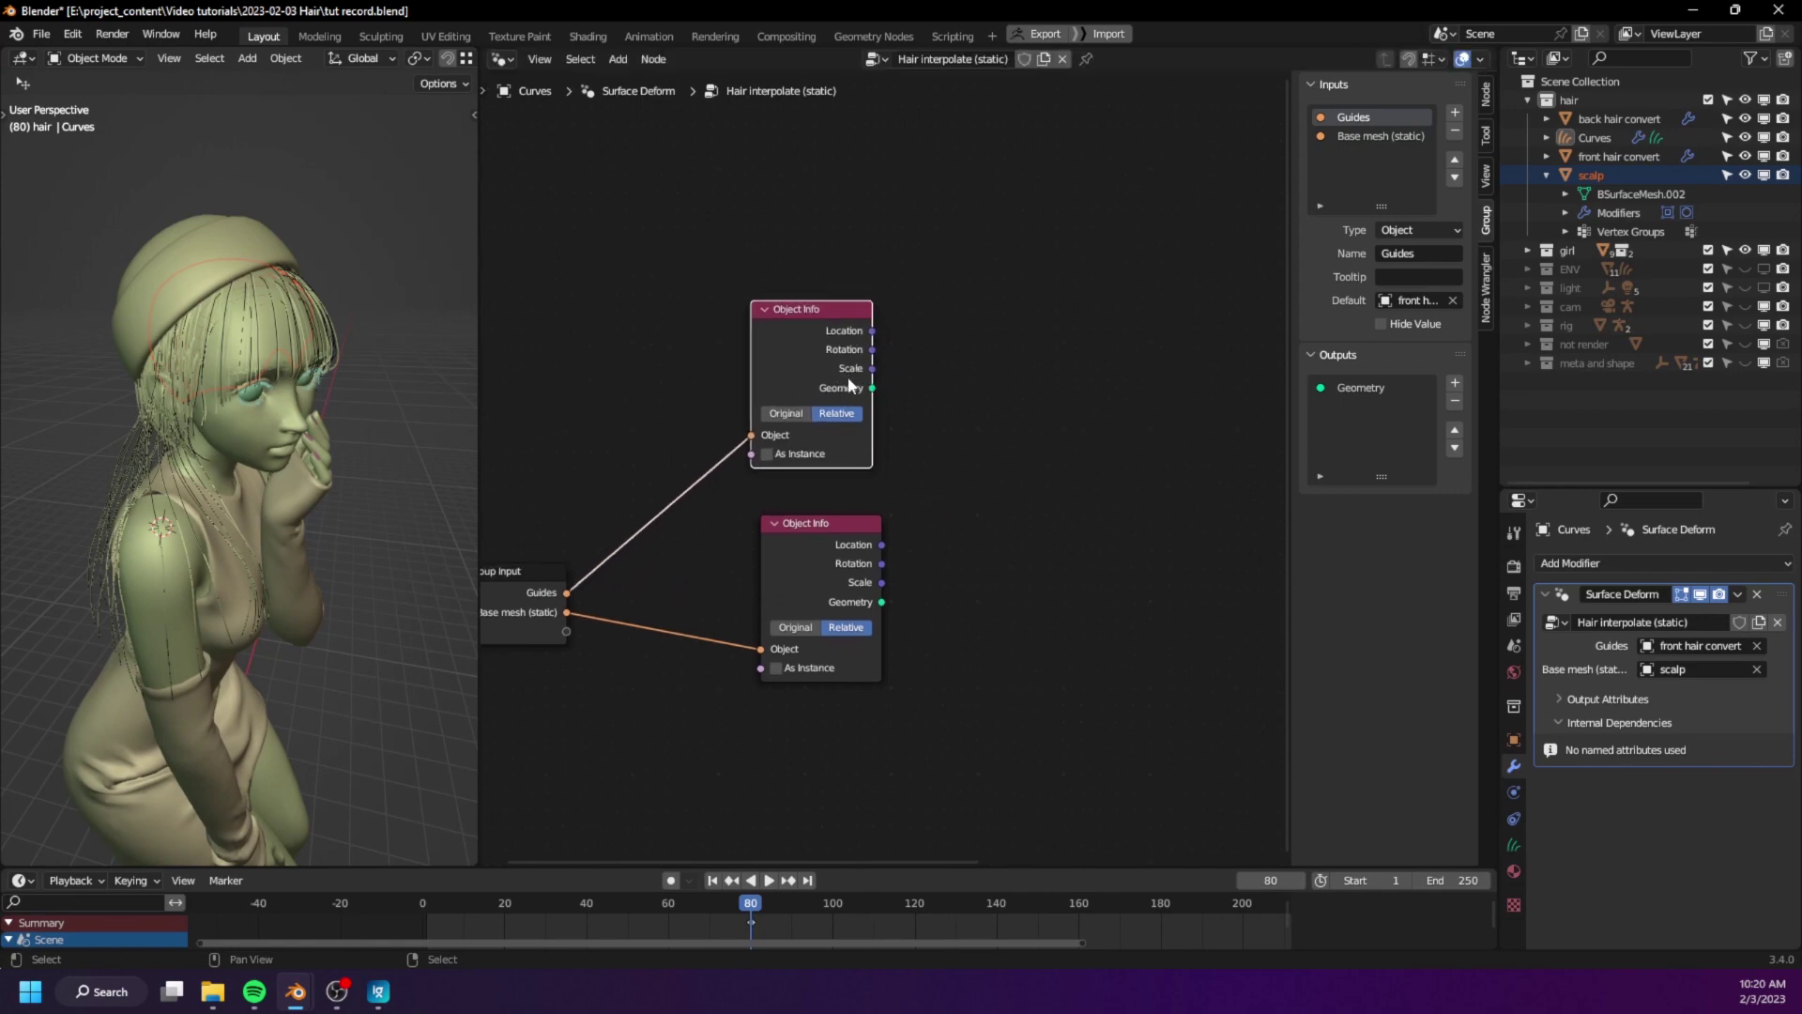
middle_click_drag(926, 444, 929, 460)
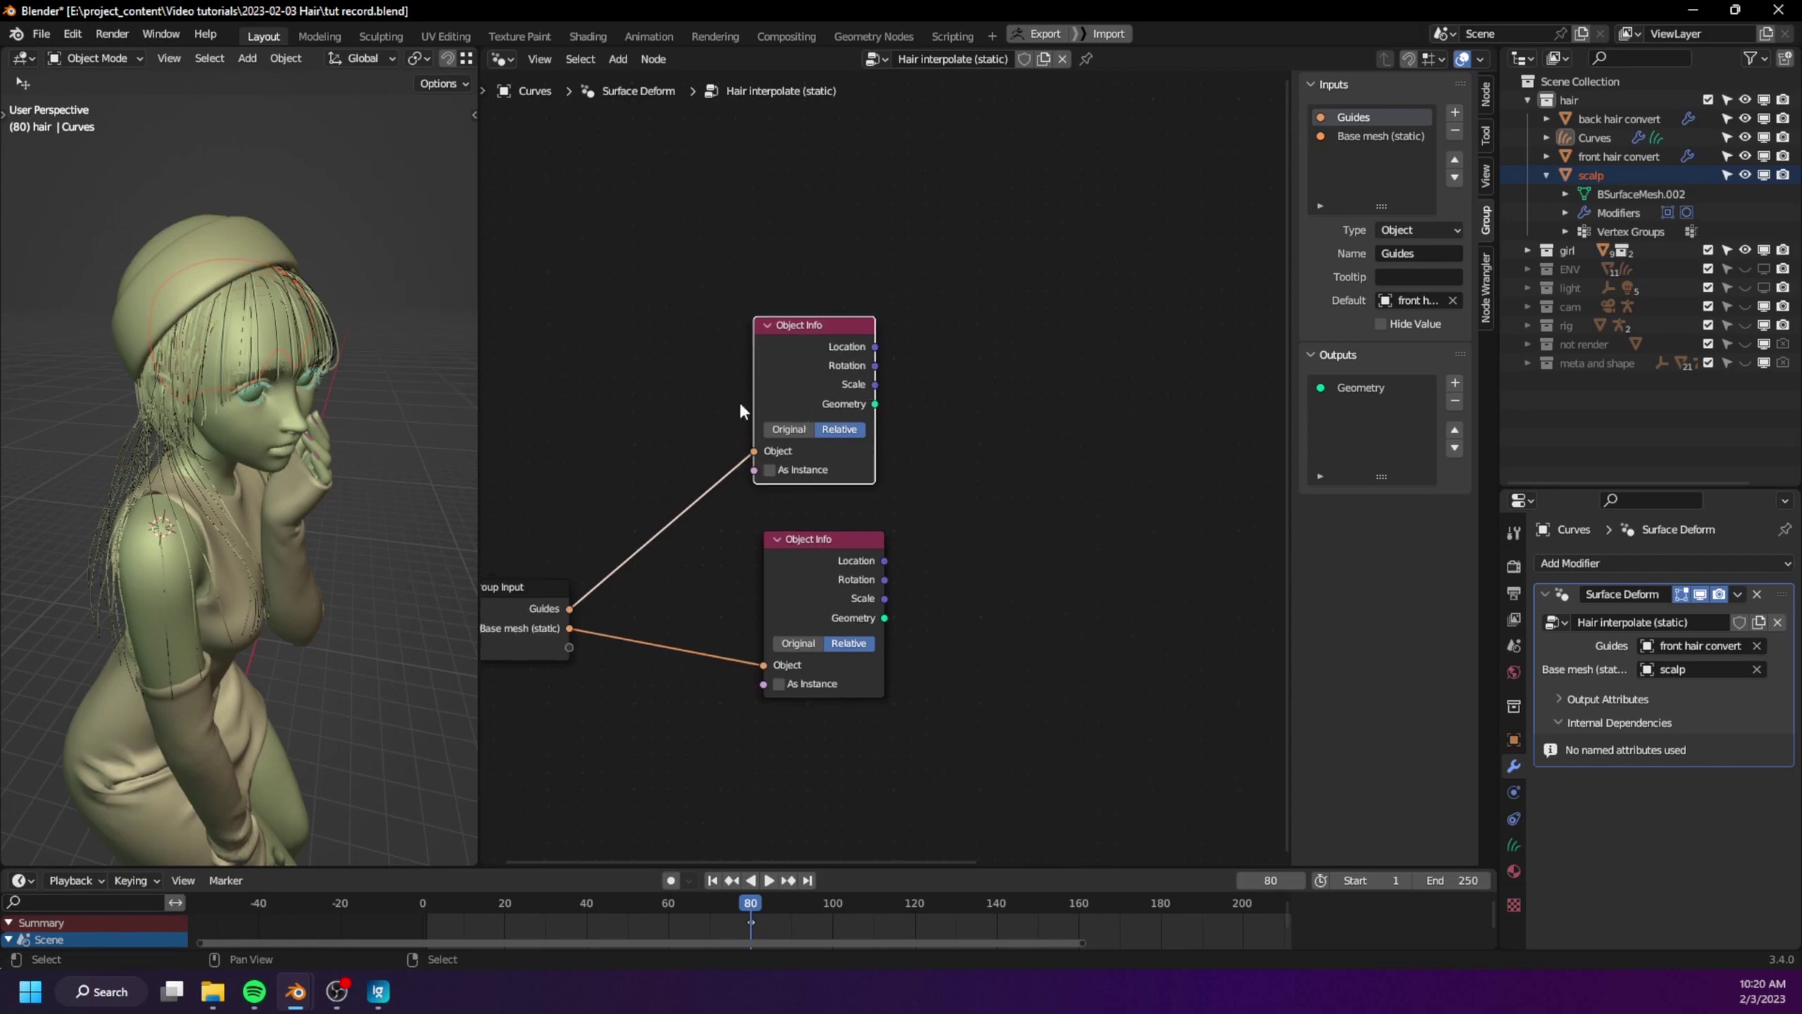
middle_click_drag(943, 451, 819, 419)
left_click_drag(693, 537, 634, 743)
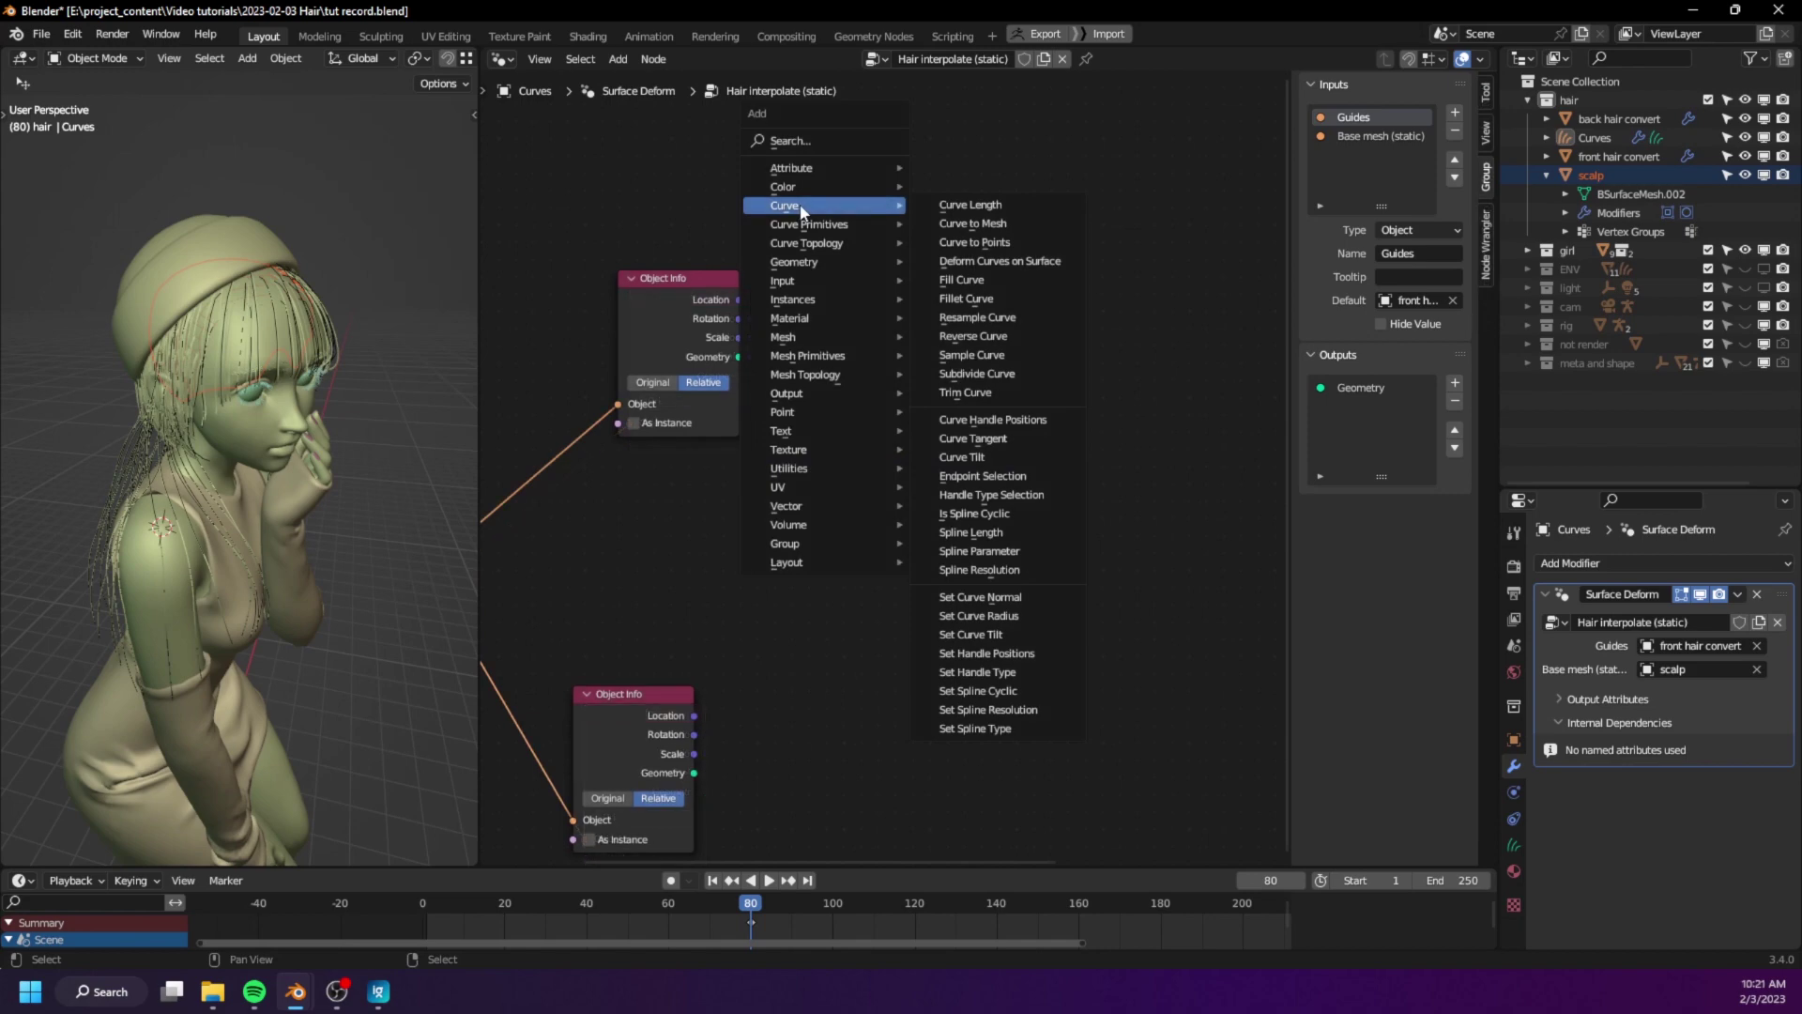
- Add a Spline Length node between the two Object Info nodes
left_click(972, 532)
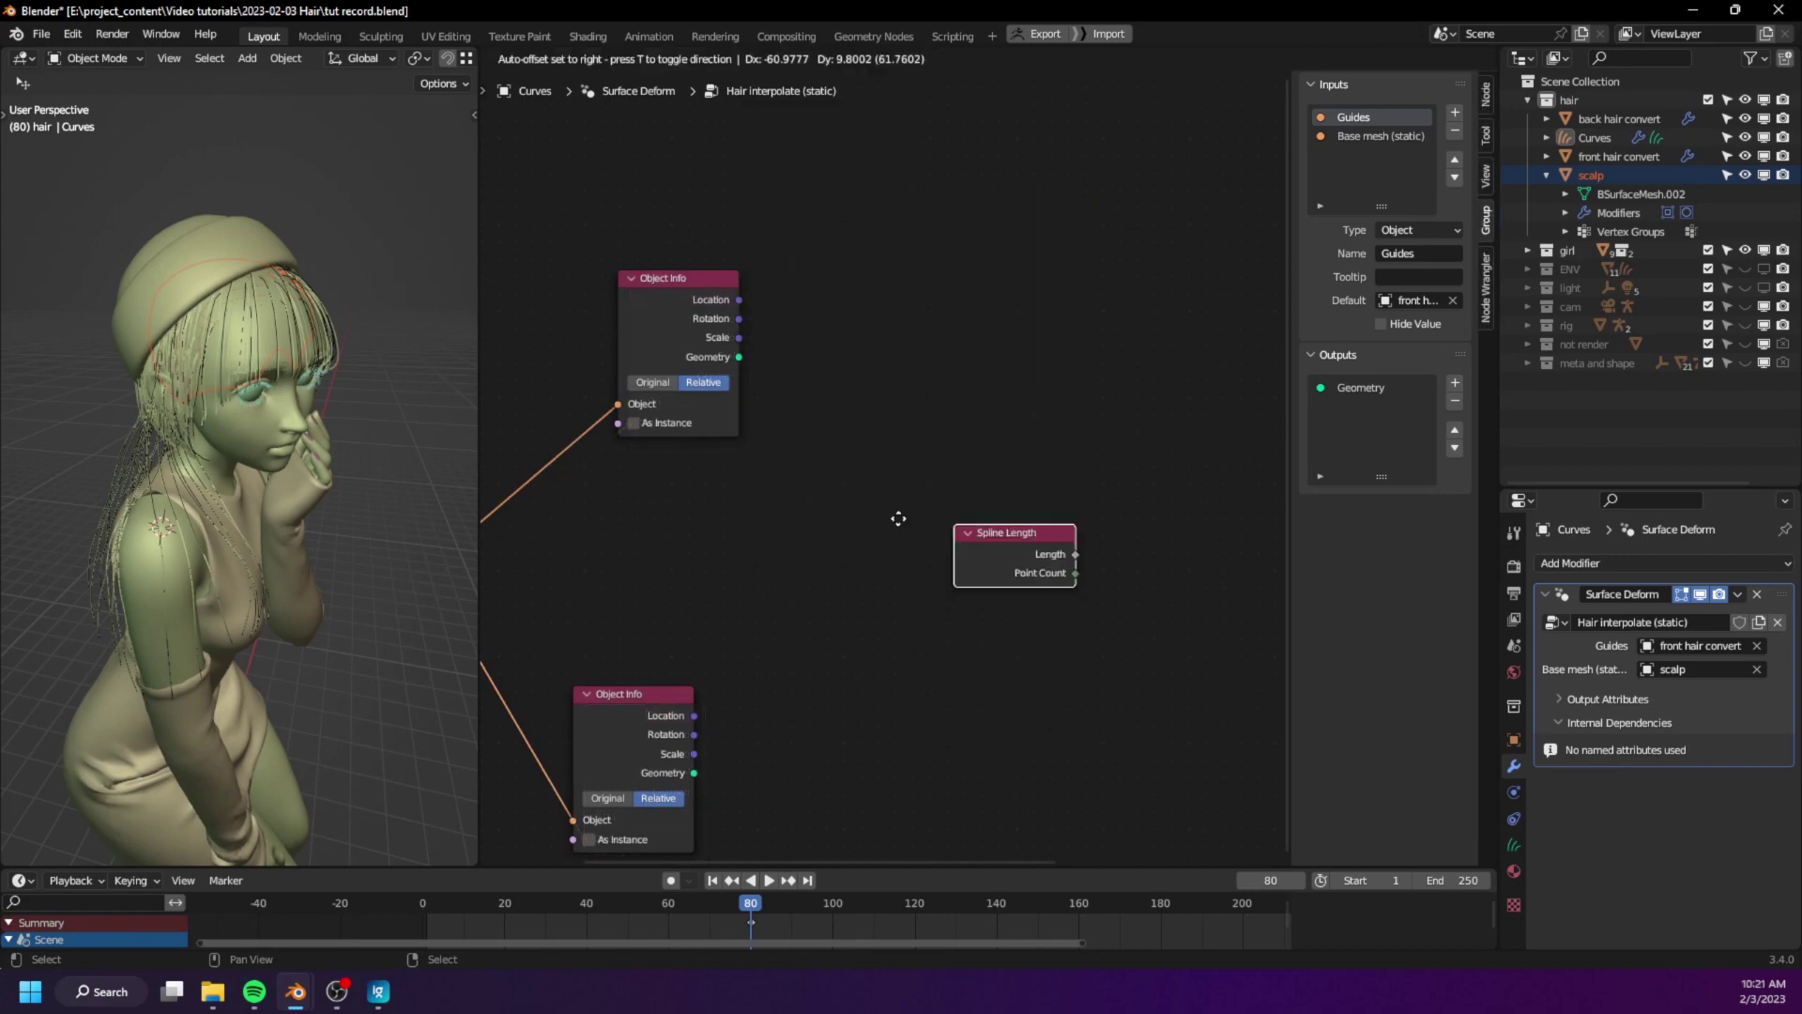
left_click(672, 506)
left_click_drag(792, 550, 888, 598)
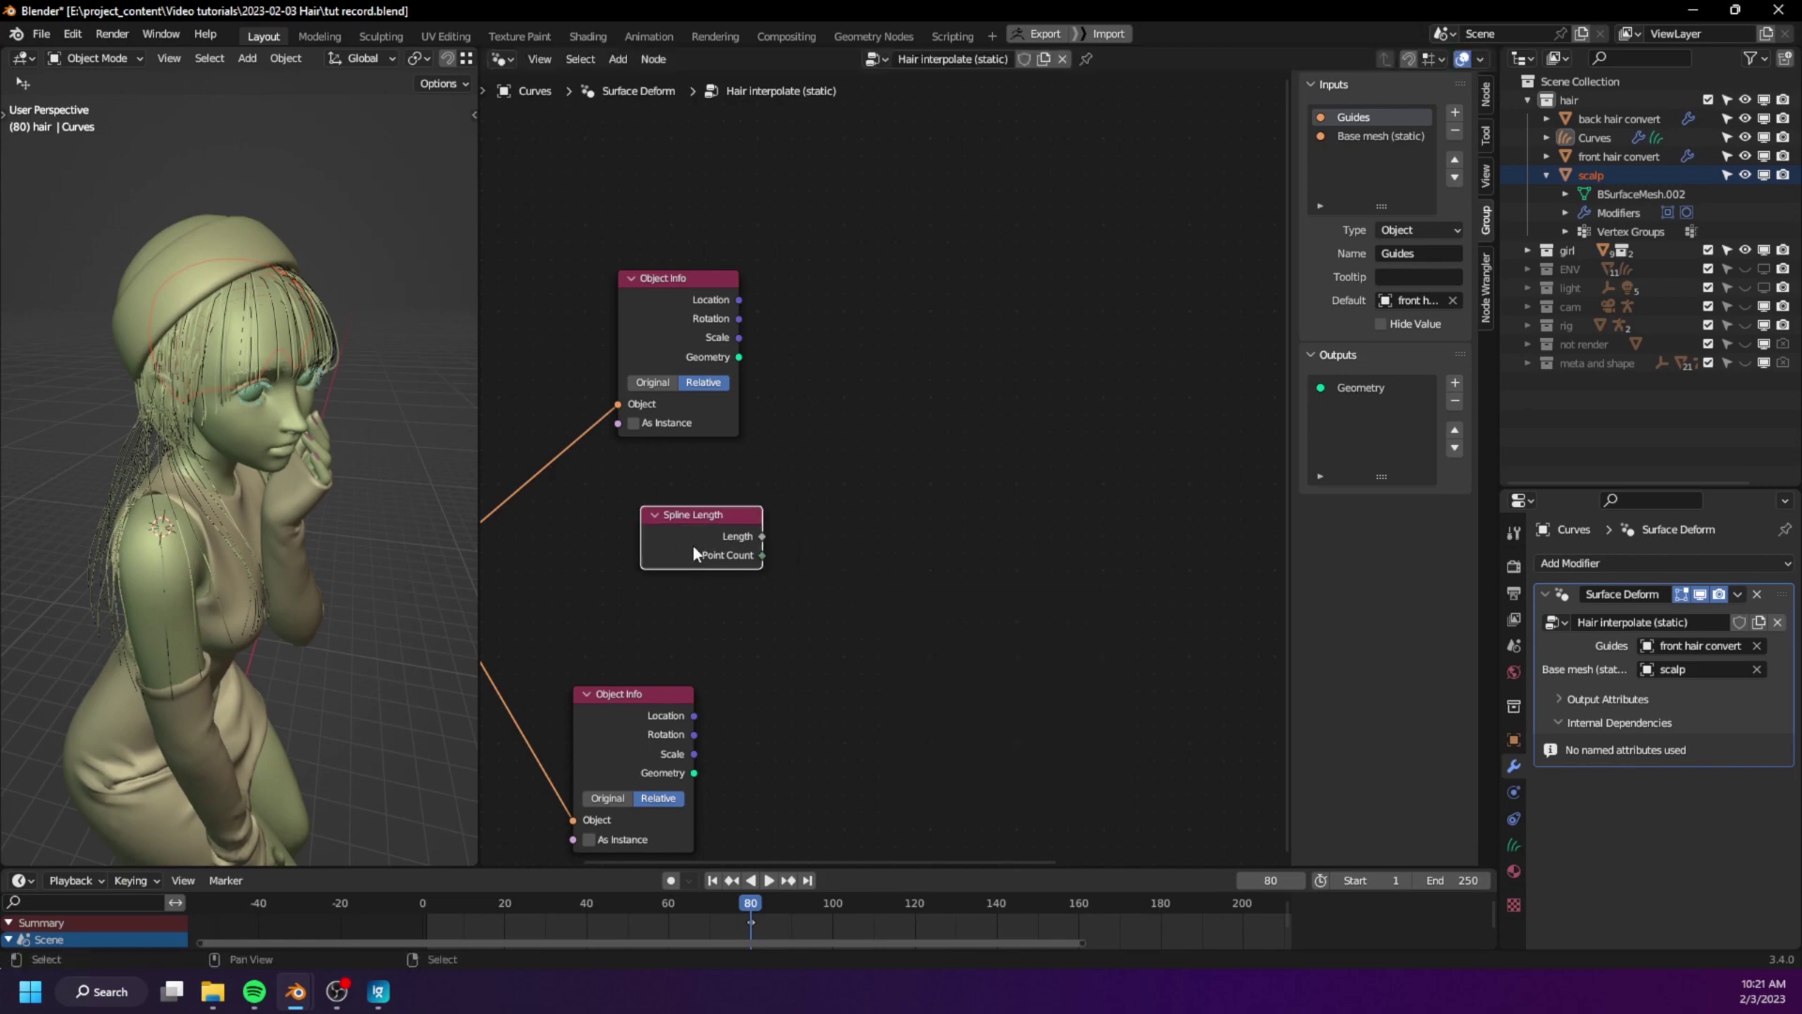
- Add an Accumulate Field node with its data type set to Integer and its domain set to Spline
key("shift+a")
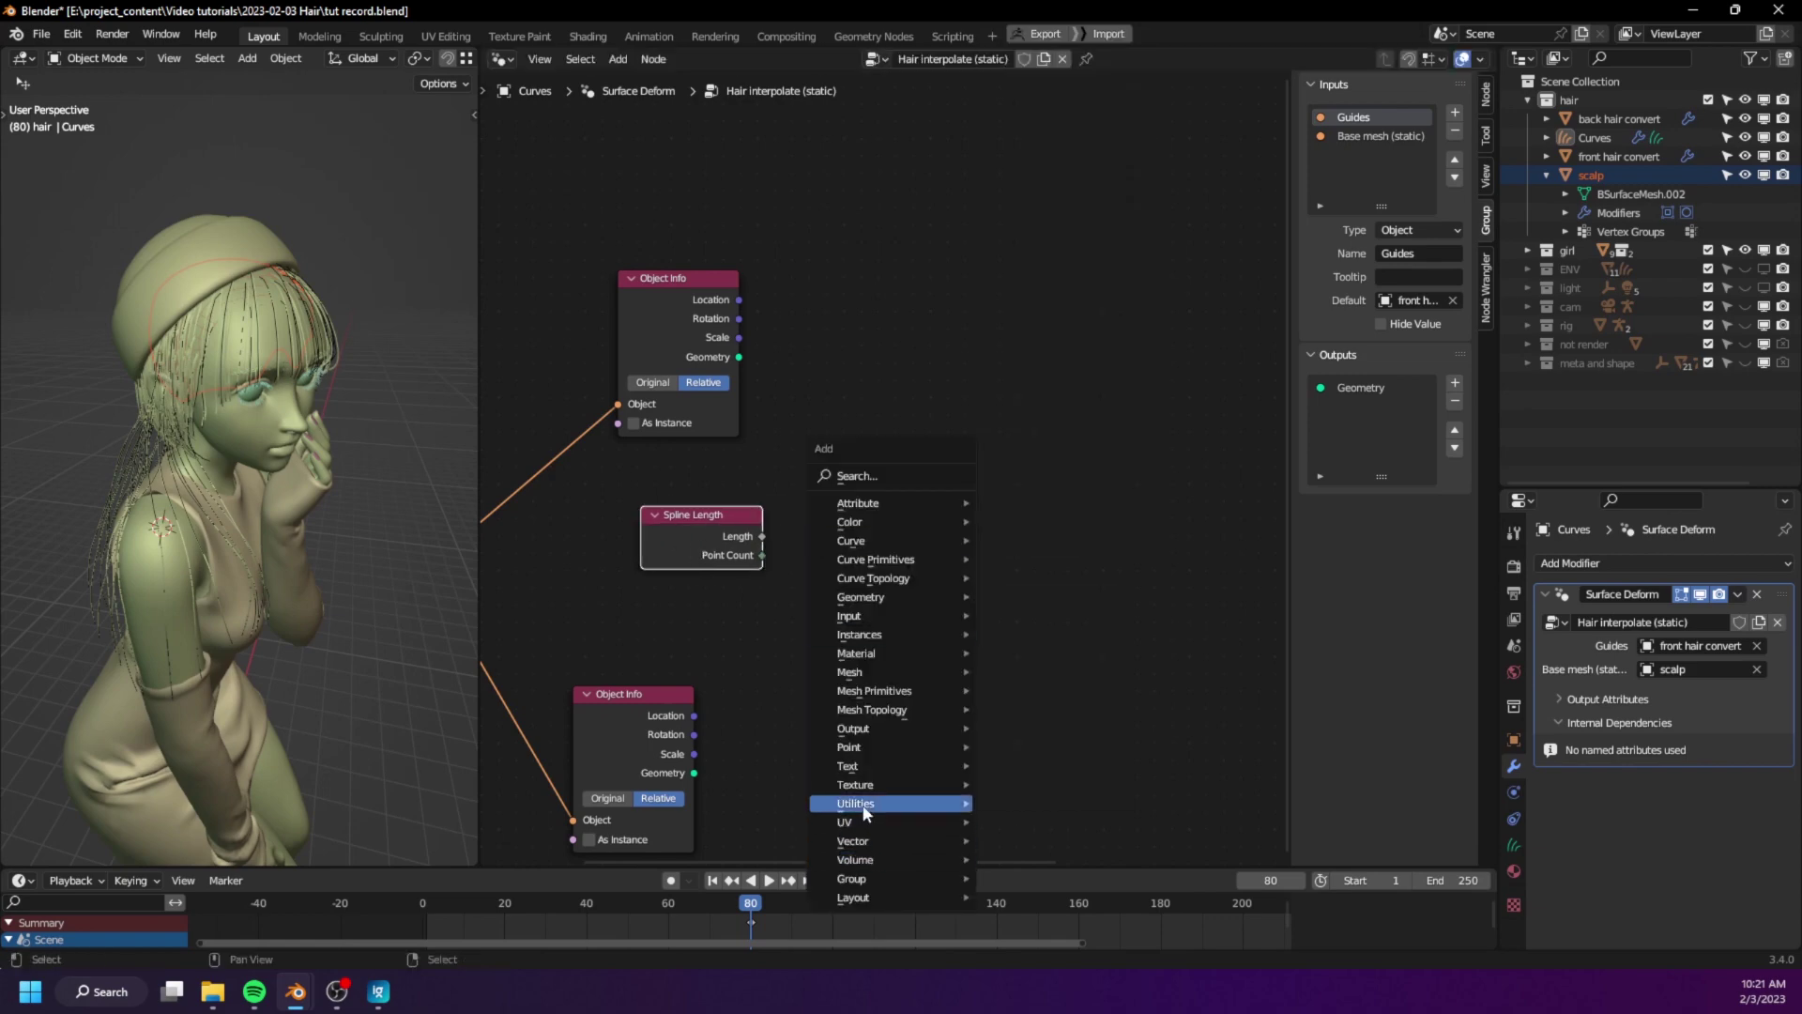
mouse_move(864, 803)
left_click(1052, 543)
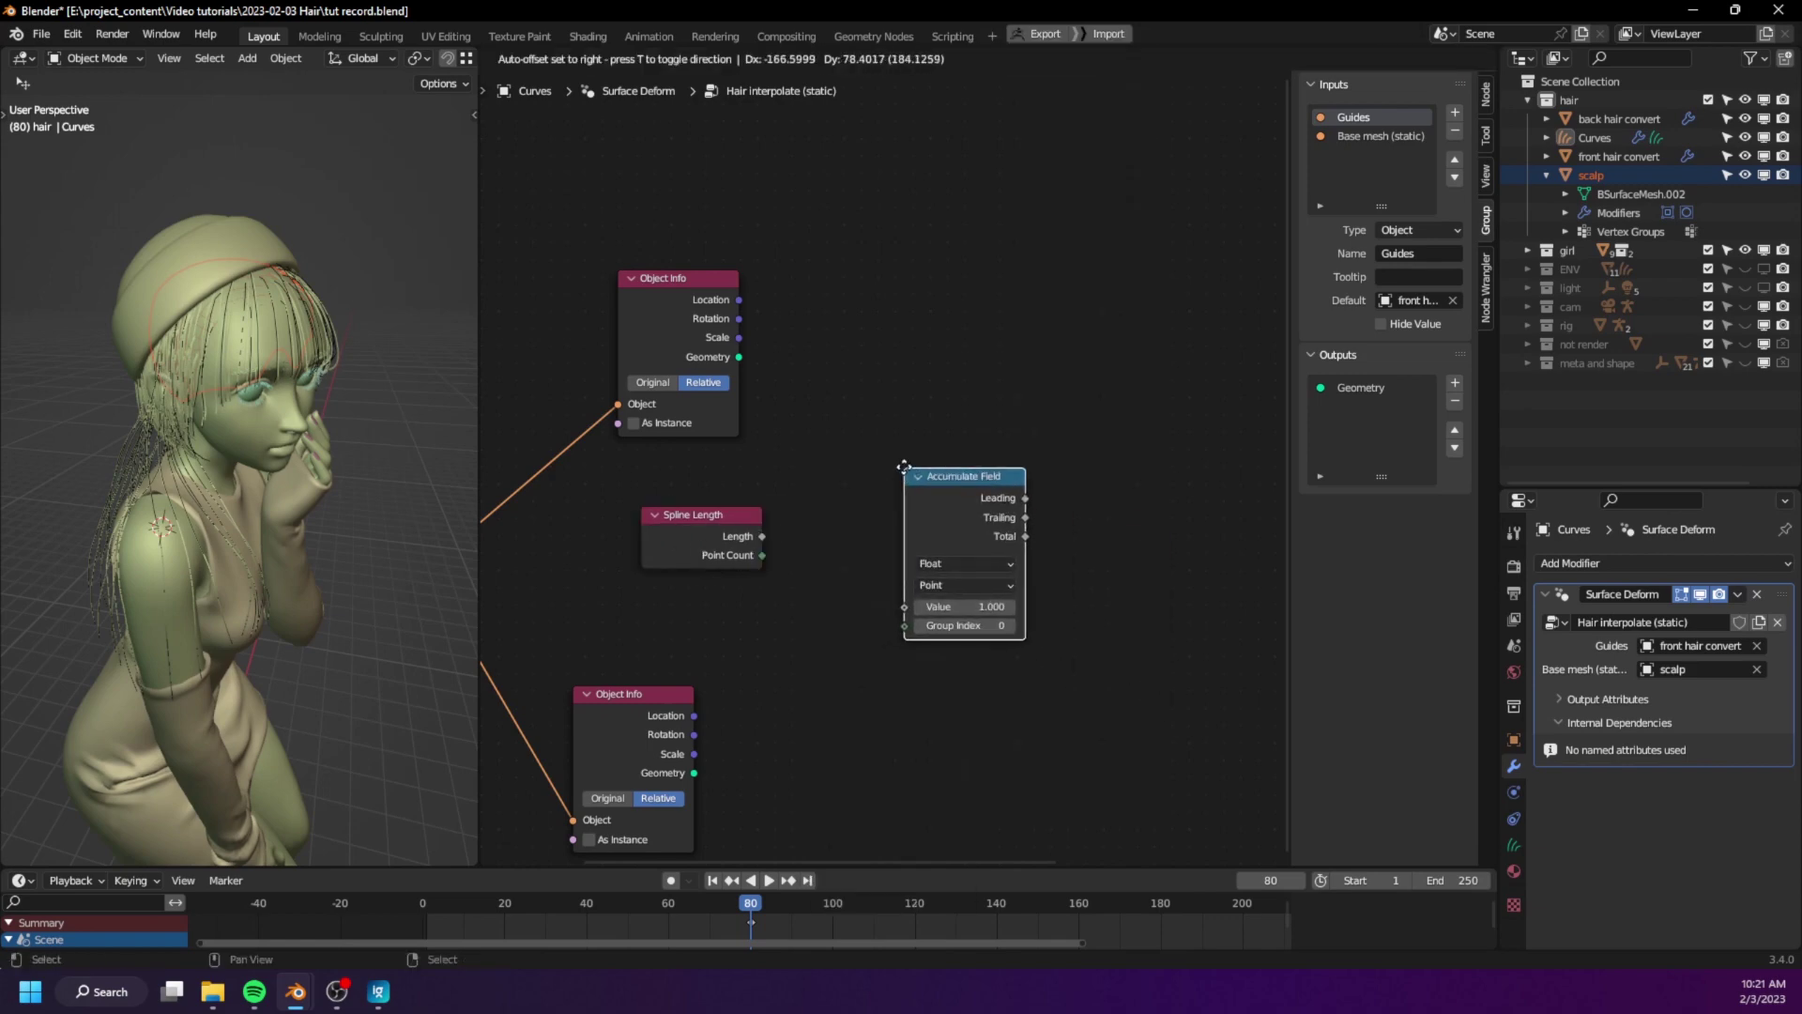
left_click(911, 483)
scroll(828, 533, "down", 2)
scroll(828, 542, "up", 1)
left_click(934, 529)
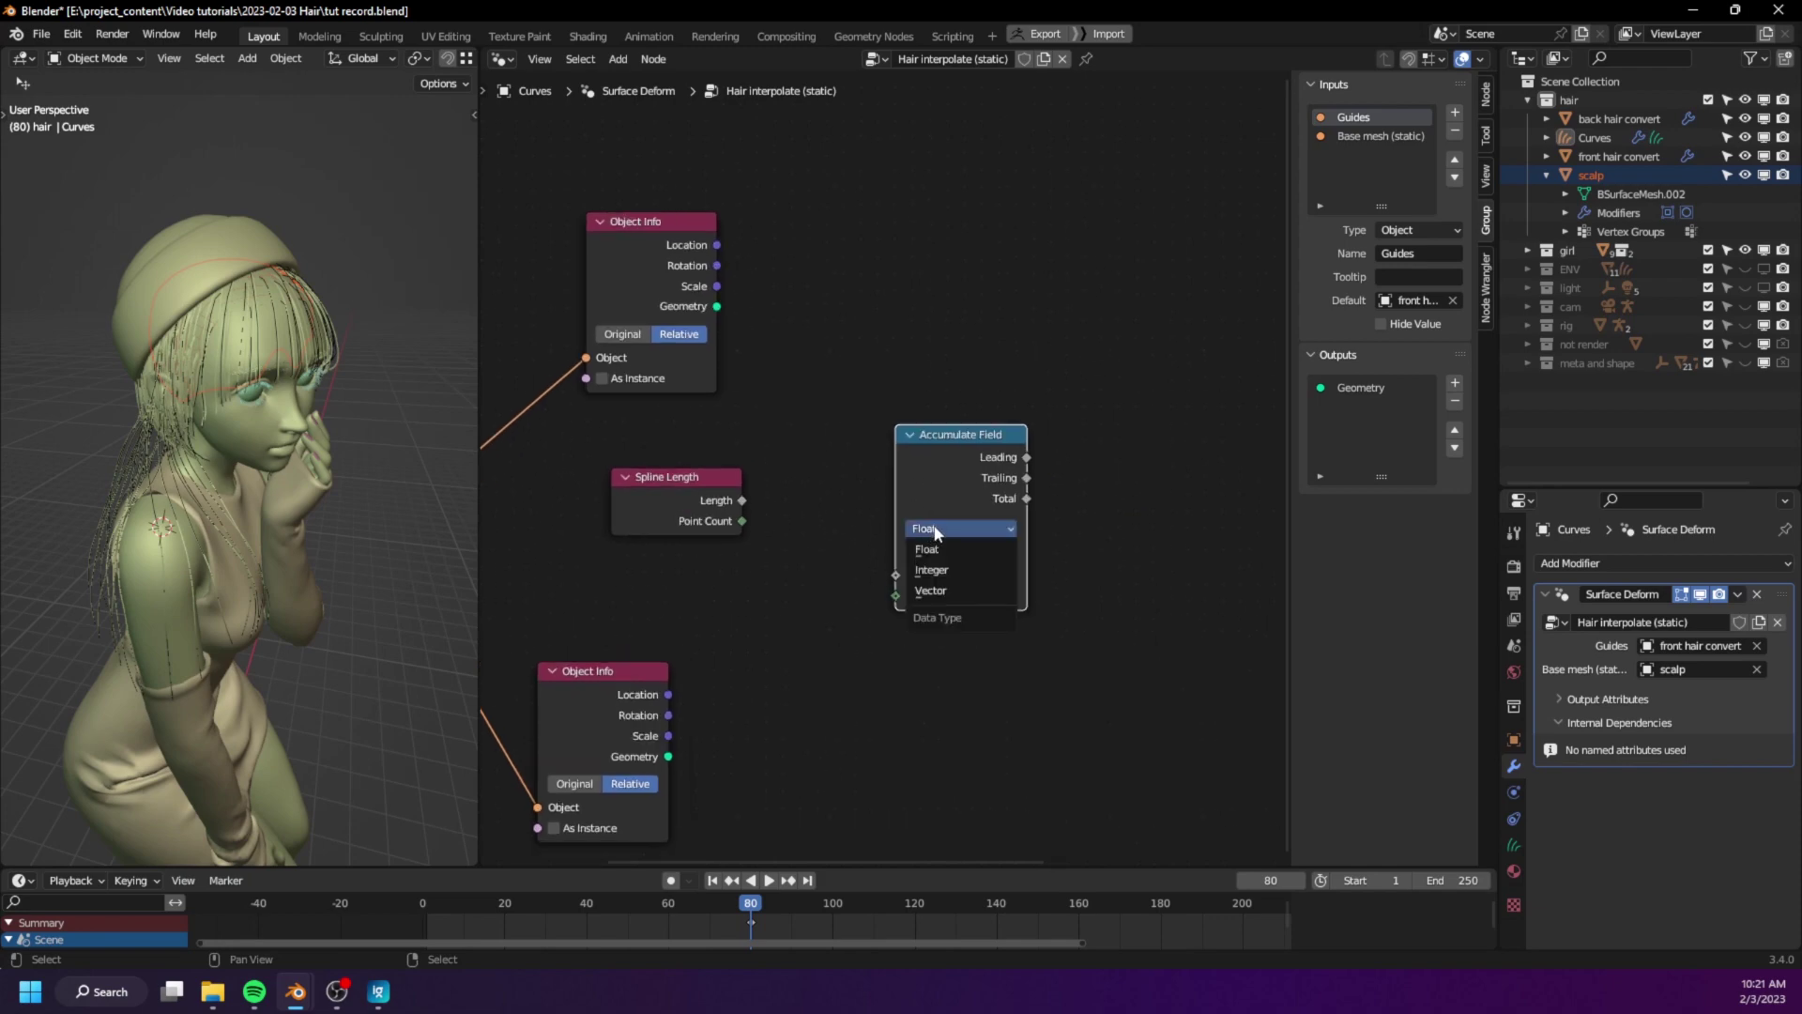
left_click(935, 569)
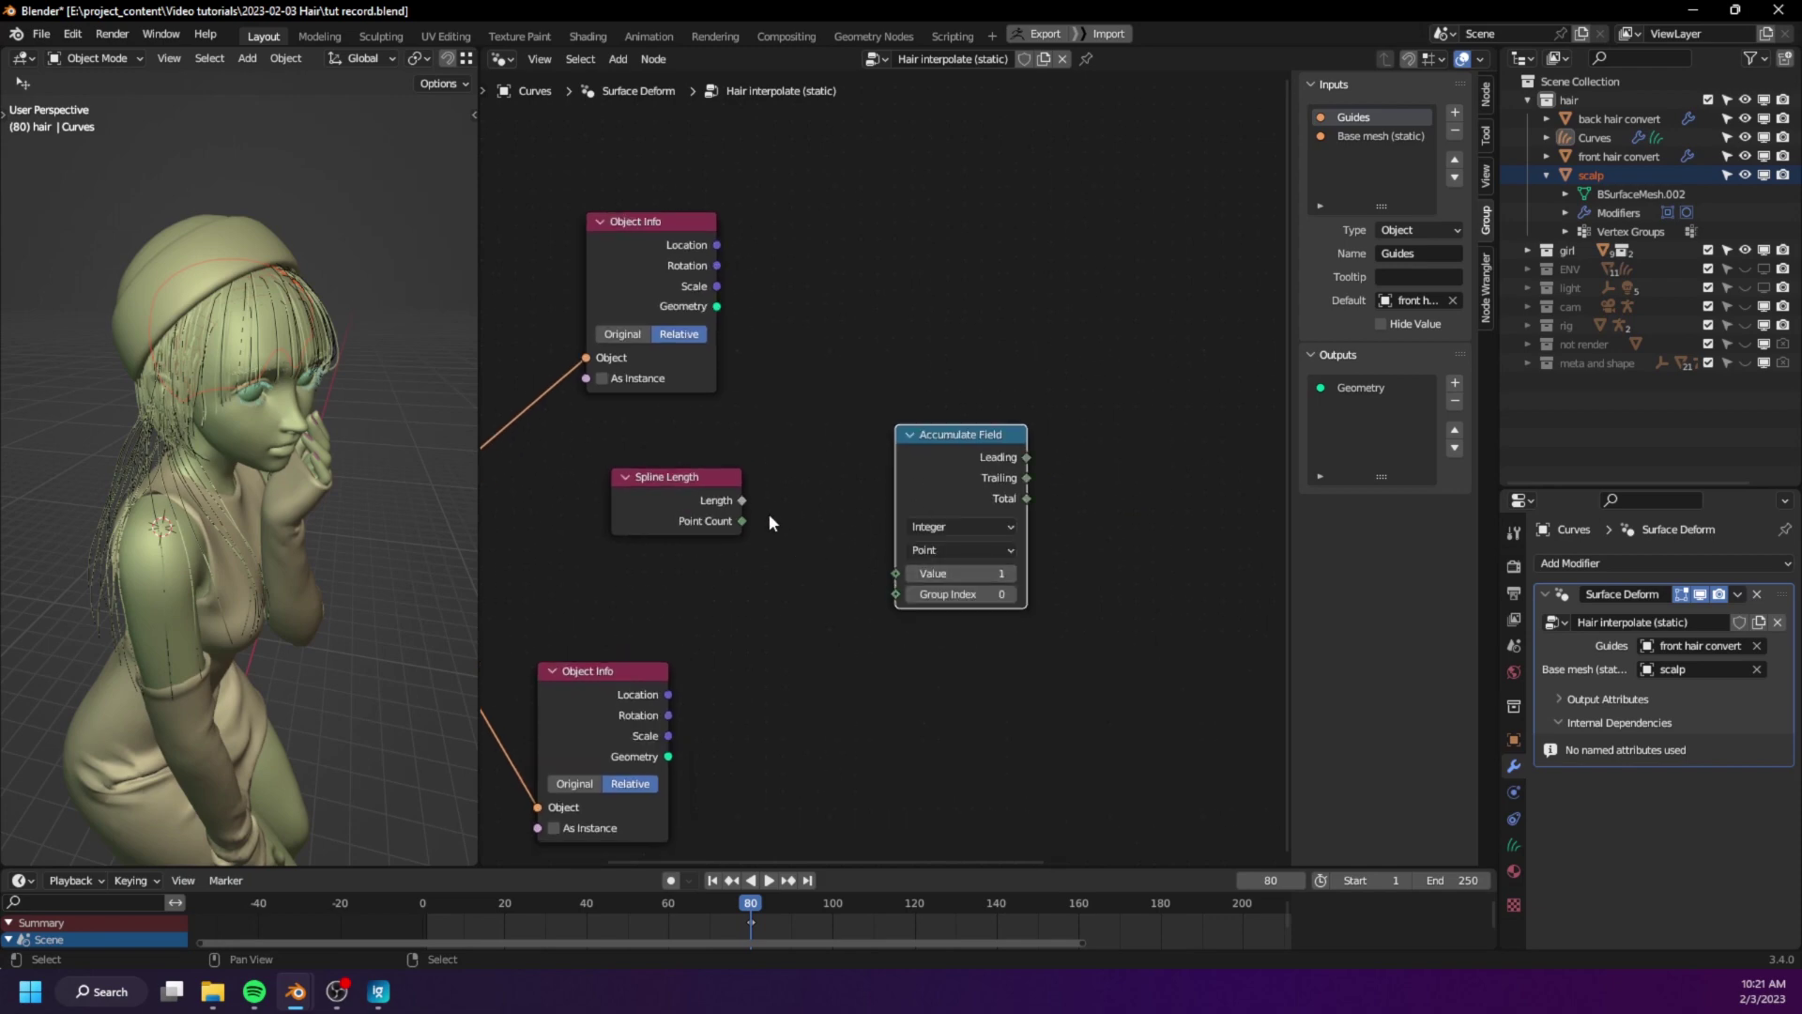
left_click_drag(743, 521, 796, 591)
left_click(934, 554)
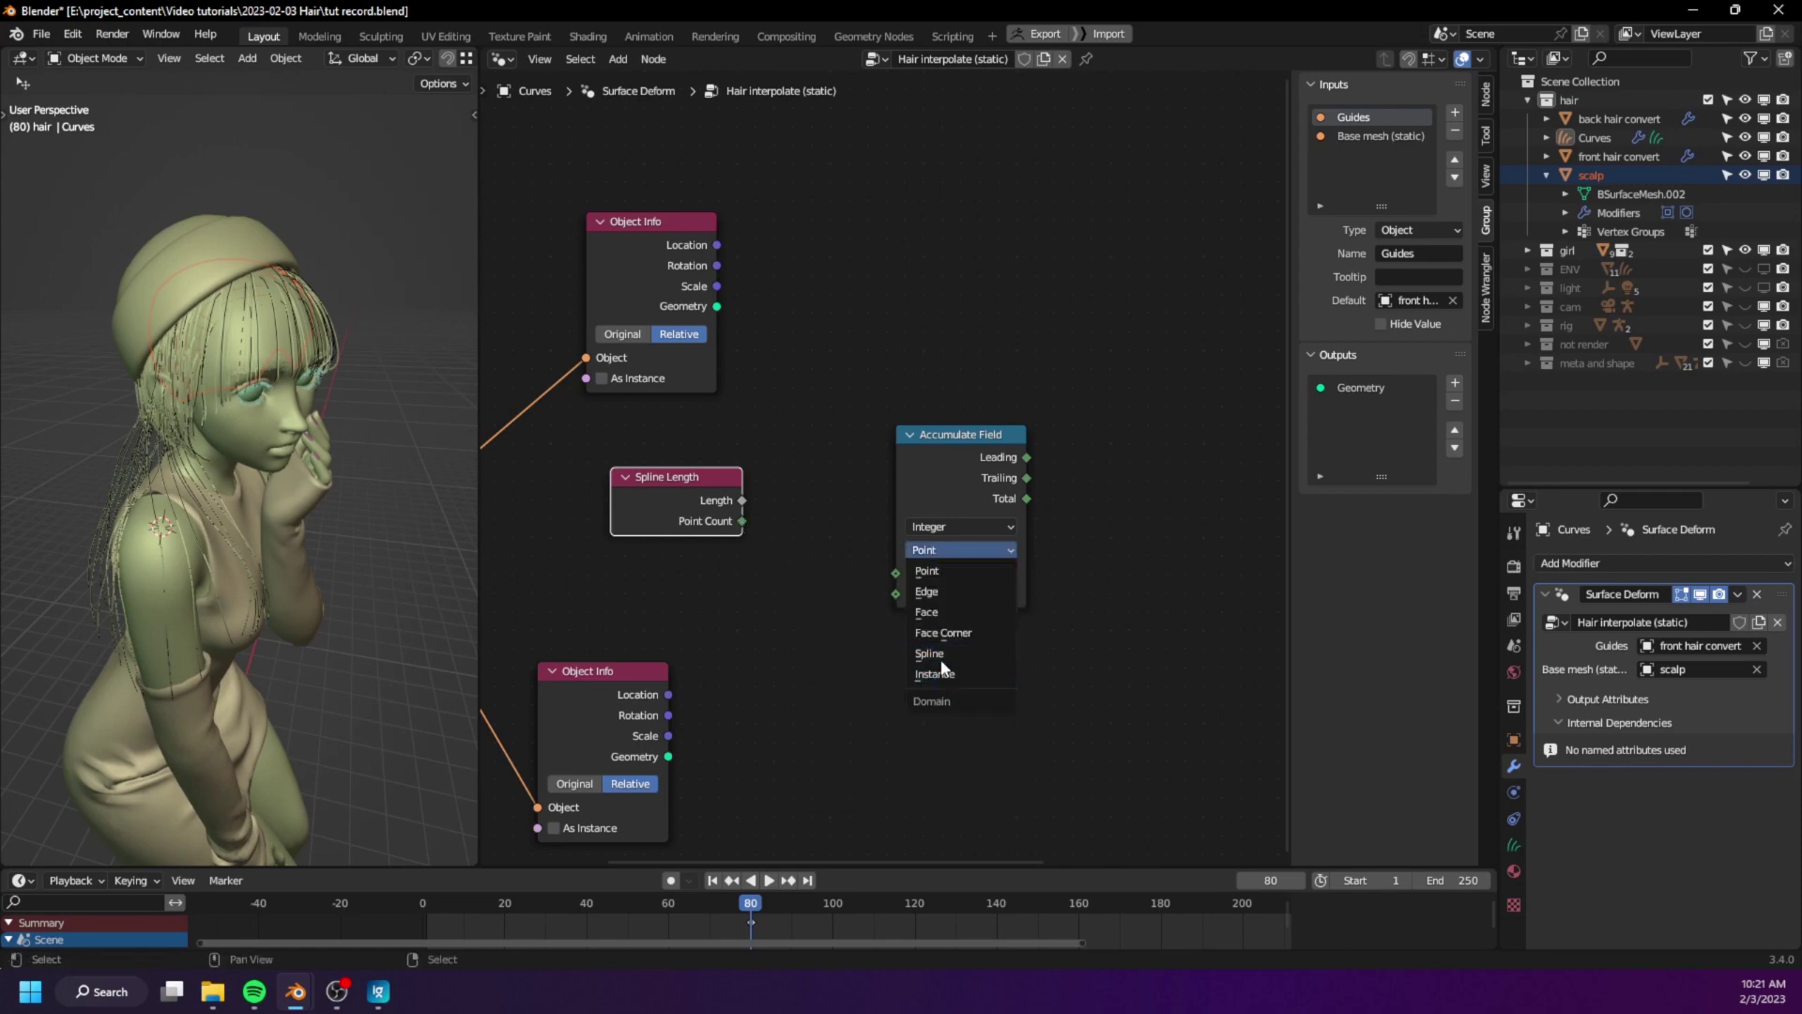
left_click(934, 654)
- Connect Spline Length's Point Count to Accumulate Field's Value and arrange both nodes below the guides' Object Info node
left_click_drag(704, 502, 896, 575)
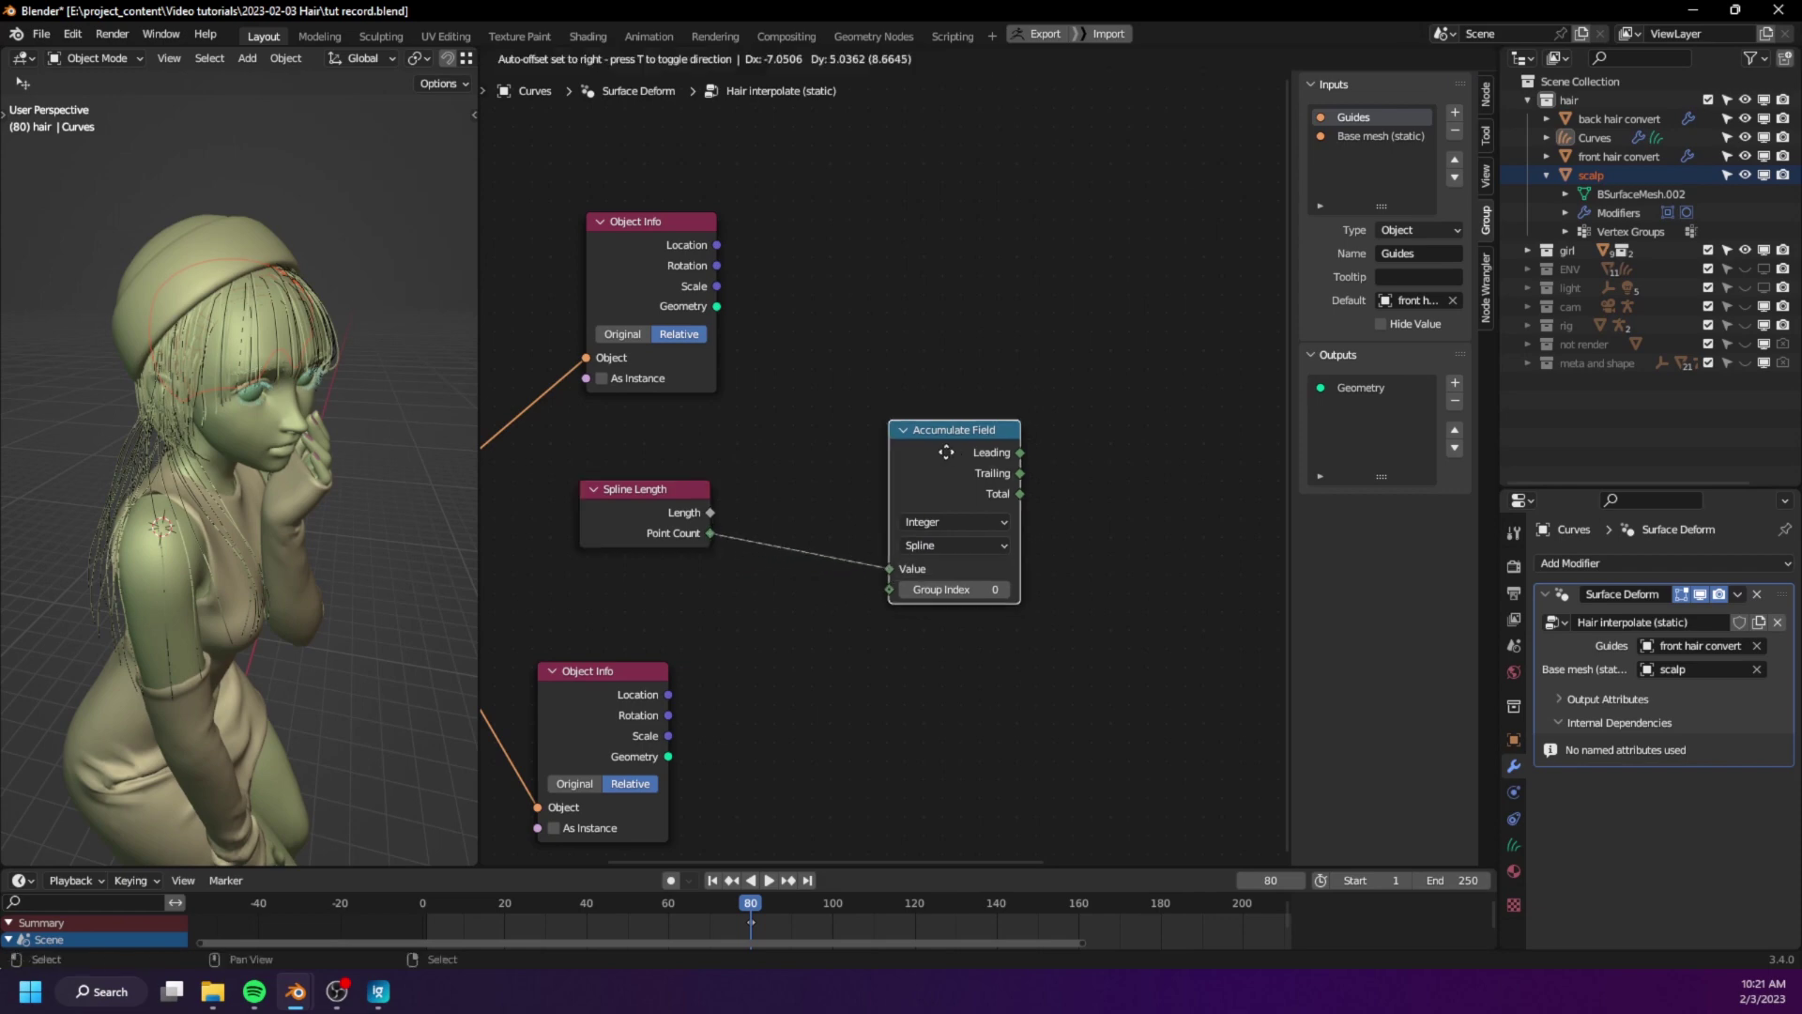
mouse_move(984, 480)
left_mouse_down()
mouse_move(910, 497)
mouse_move(1111, 489)
mouse_move(1083, 514)
mouse_move(982, 507)
left_mouse_up()
left_click_drag(1119, 492, 1126, 492)
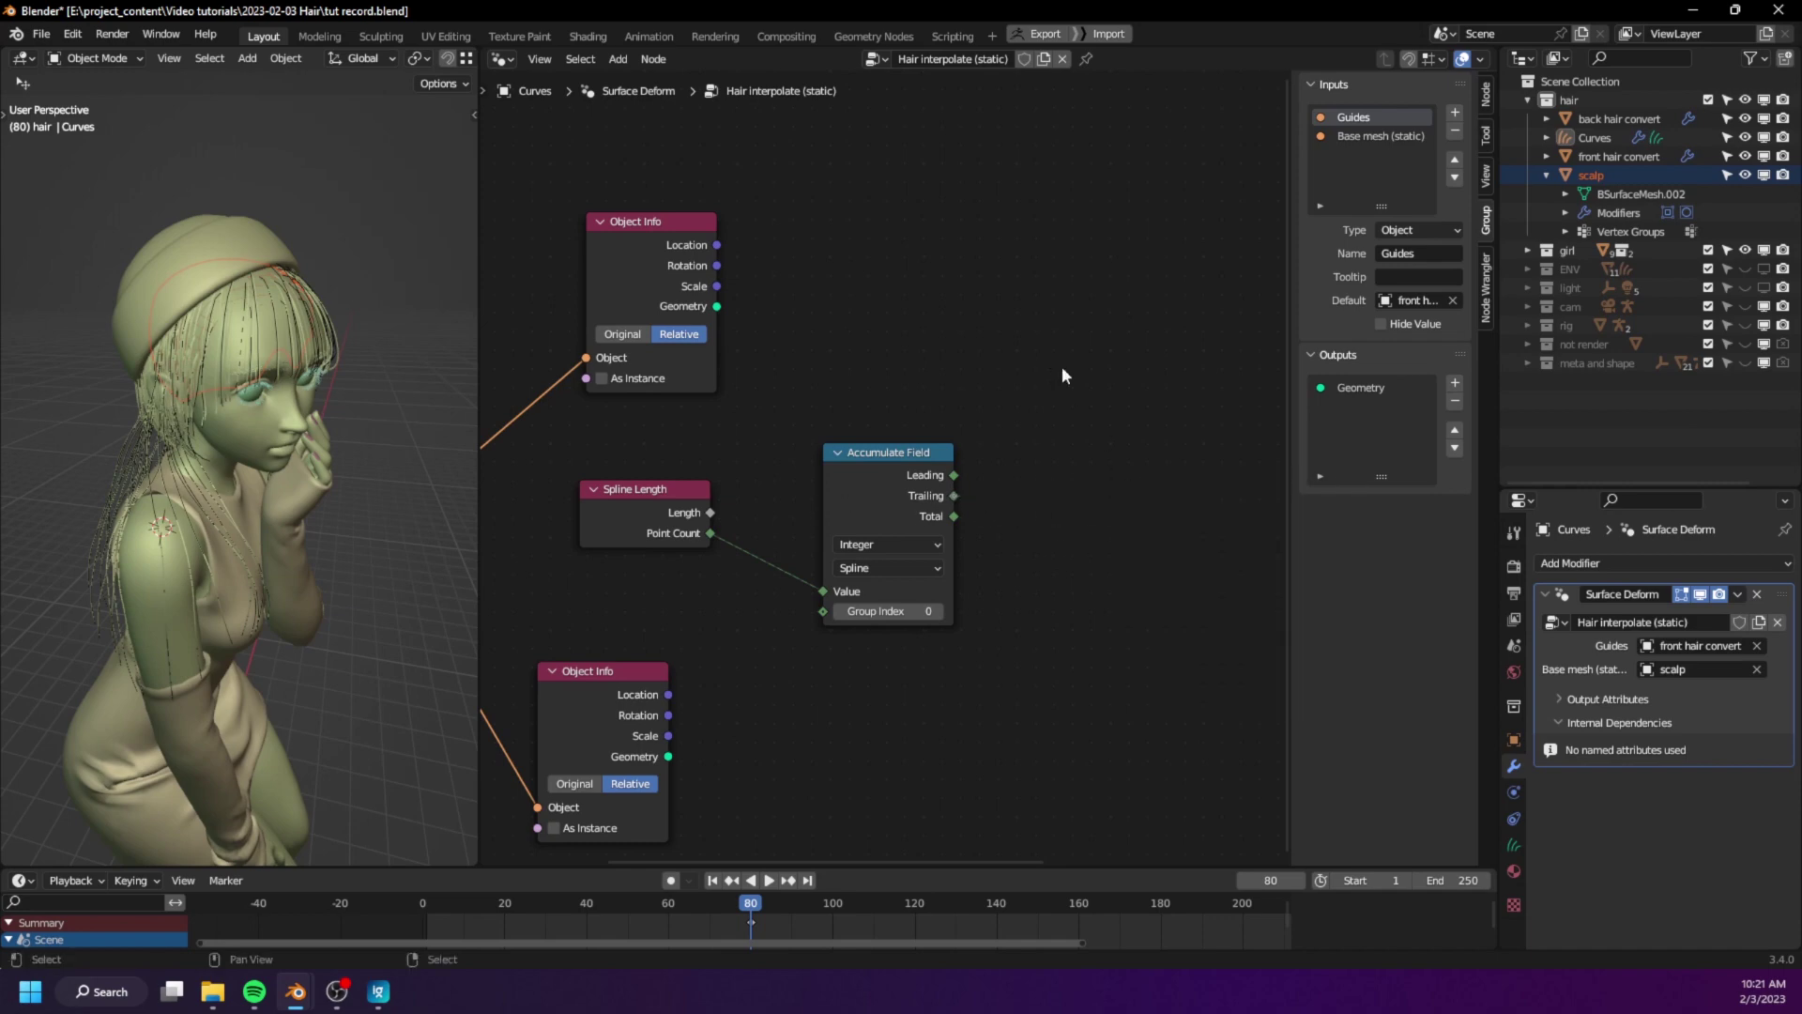
middle_click_drag(1051, 479, 926, 512)
left_click_drag(767, 523, 733, 495)
middle_click_drag(831, 534, 1000, 507)
left_click_drag(1055, 498, 624, 559)
key("g")
left_click(893, 526)
left_click(941, 511)
middle_click_drag(841, 507, 826, 569)
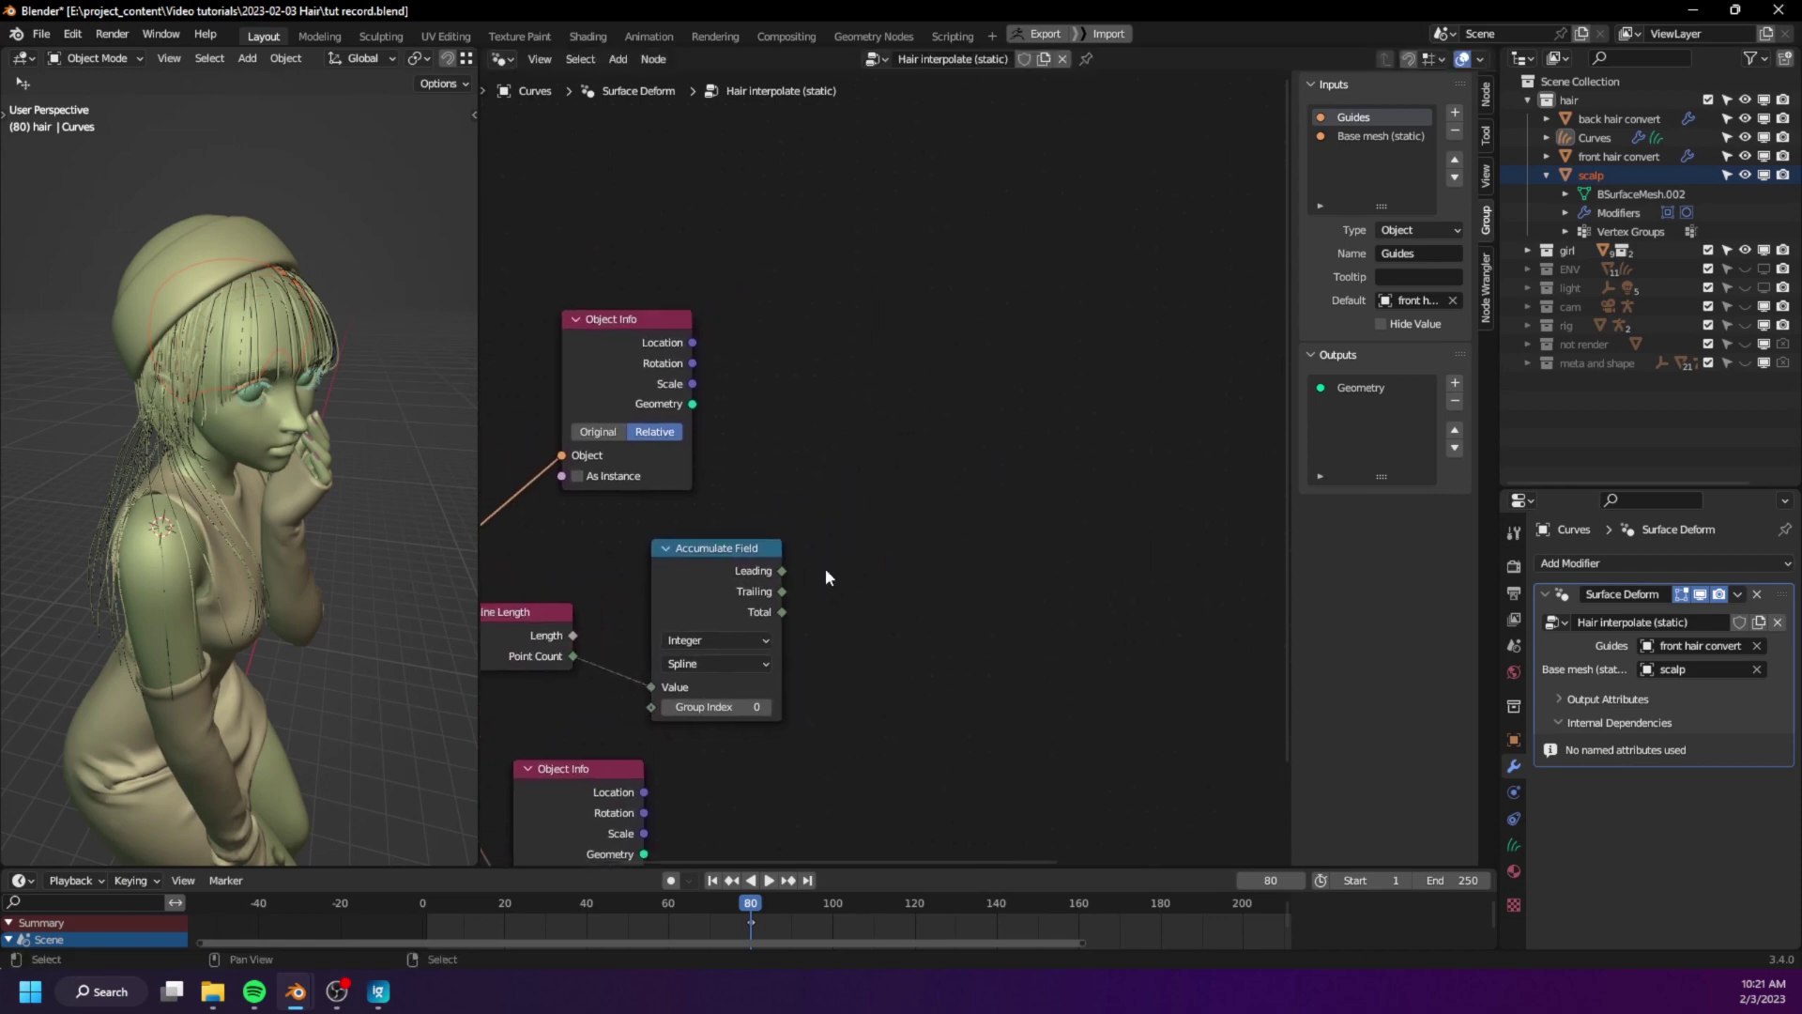
- Add a Store Named Attribute node and feed it the Geometry from the guides' Object Info node
key("shift+a")
mouse_move(929, 106)
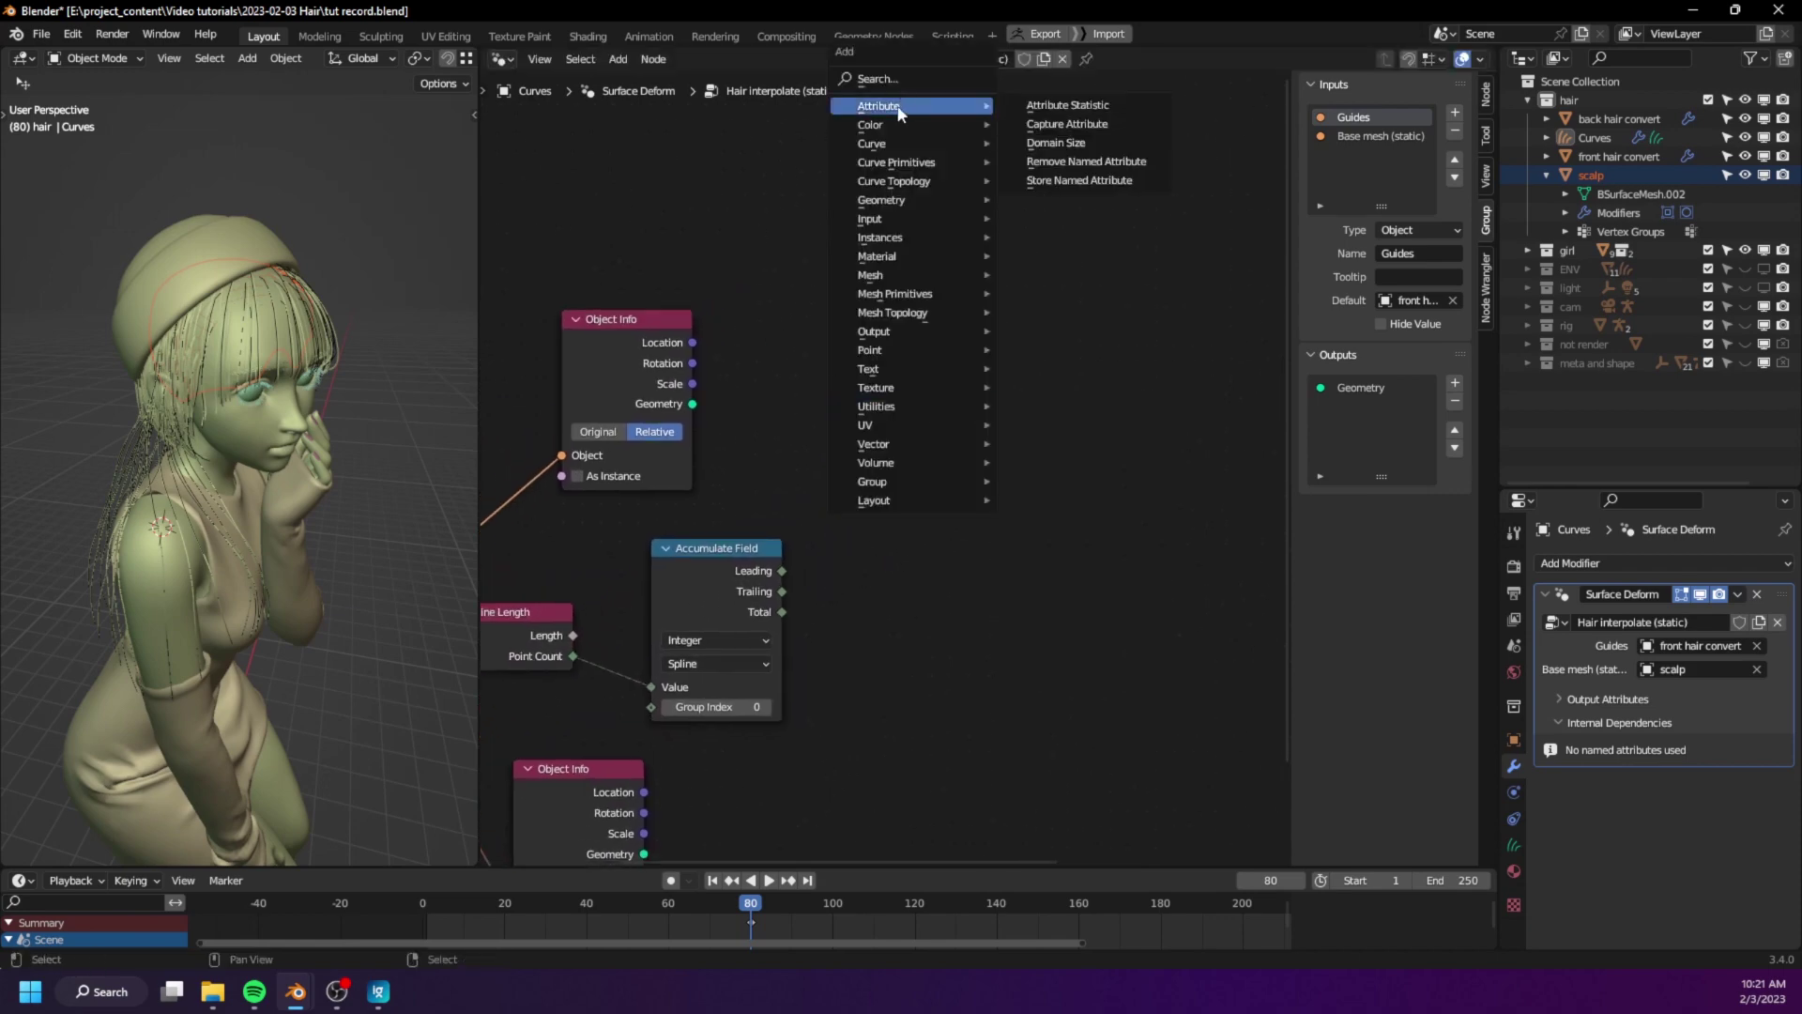
left_click(1081, 181)
left_click(948, 281)
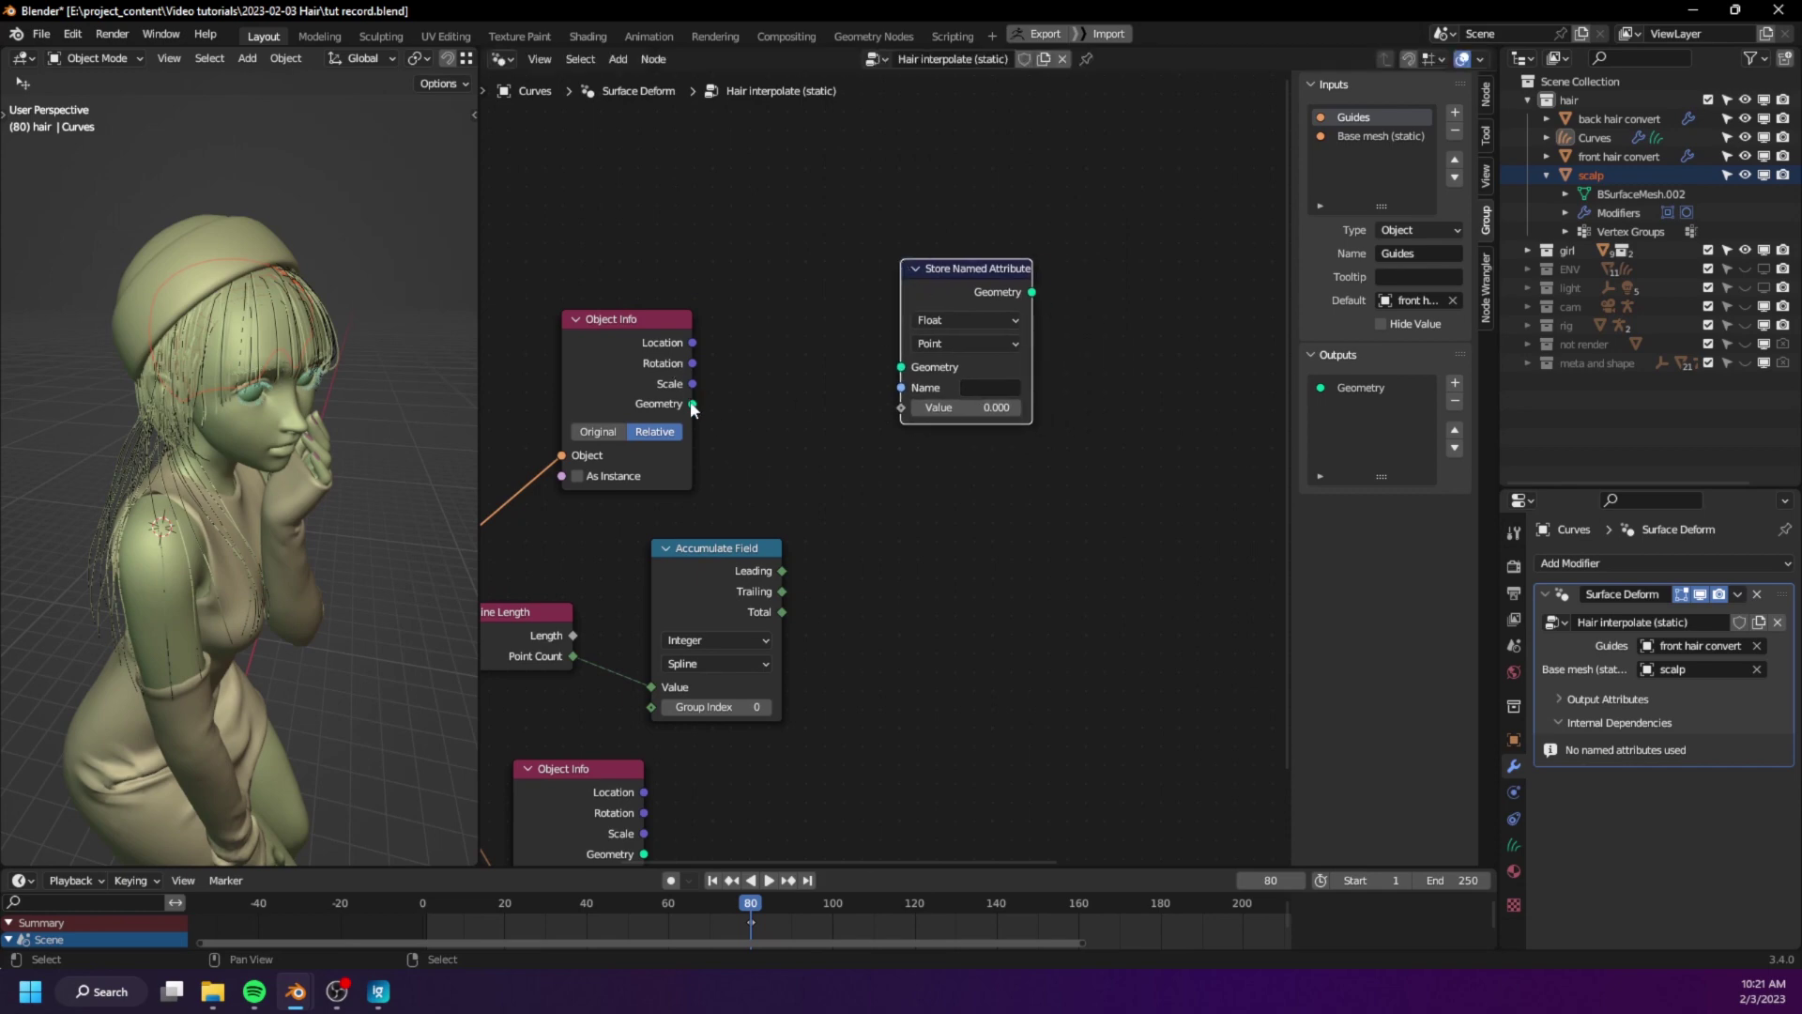
left_click_drag(693, 406, 901, 366)
- Set the Store Named Attribute node's data type to Integer and reposition it beside the guides' Object Info node
left_click_drag(944, 302, 993, 368)
left_click(992, 357)
left_click(984, 399)
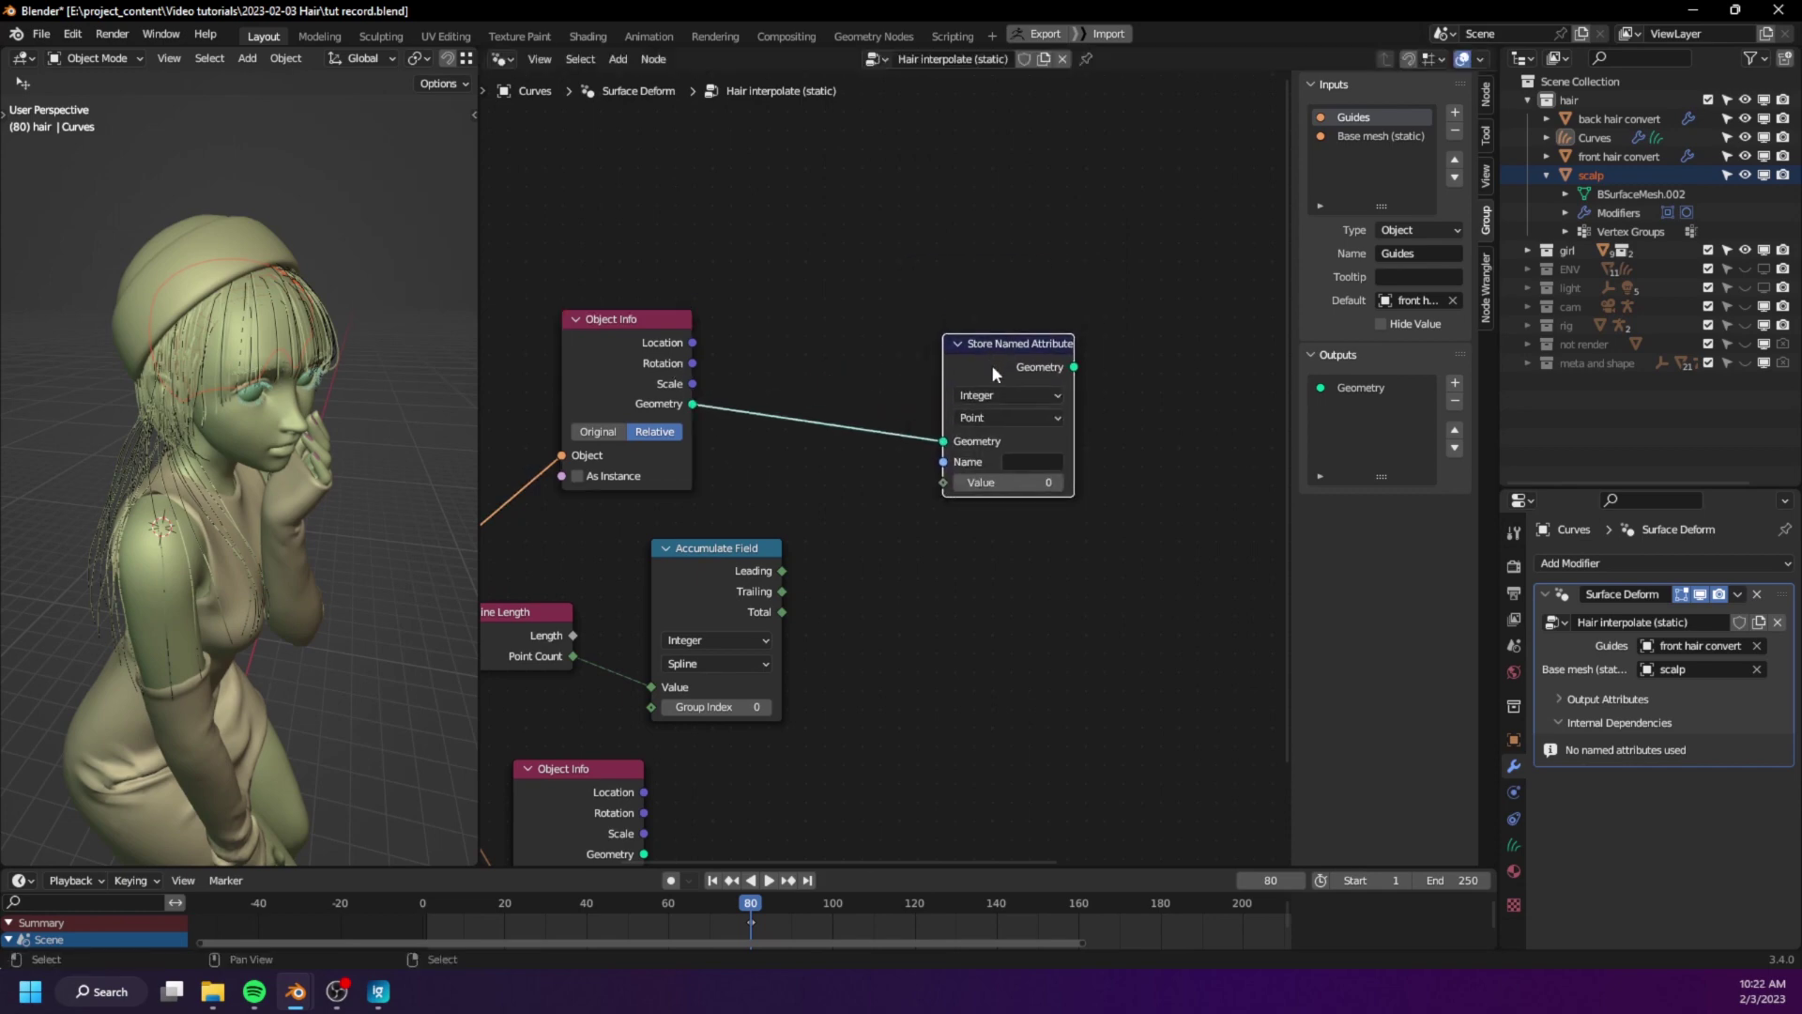
left_click(983, 418)
left_click(981, 425)
left_click_drag(975, 453, 1003, 484)
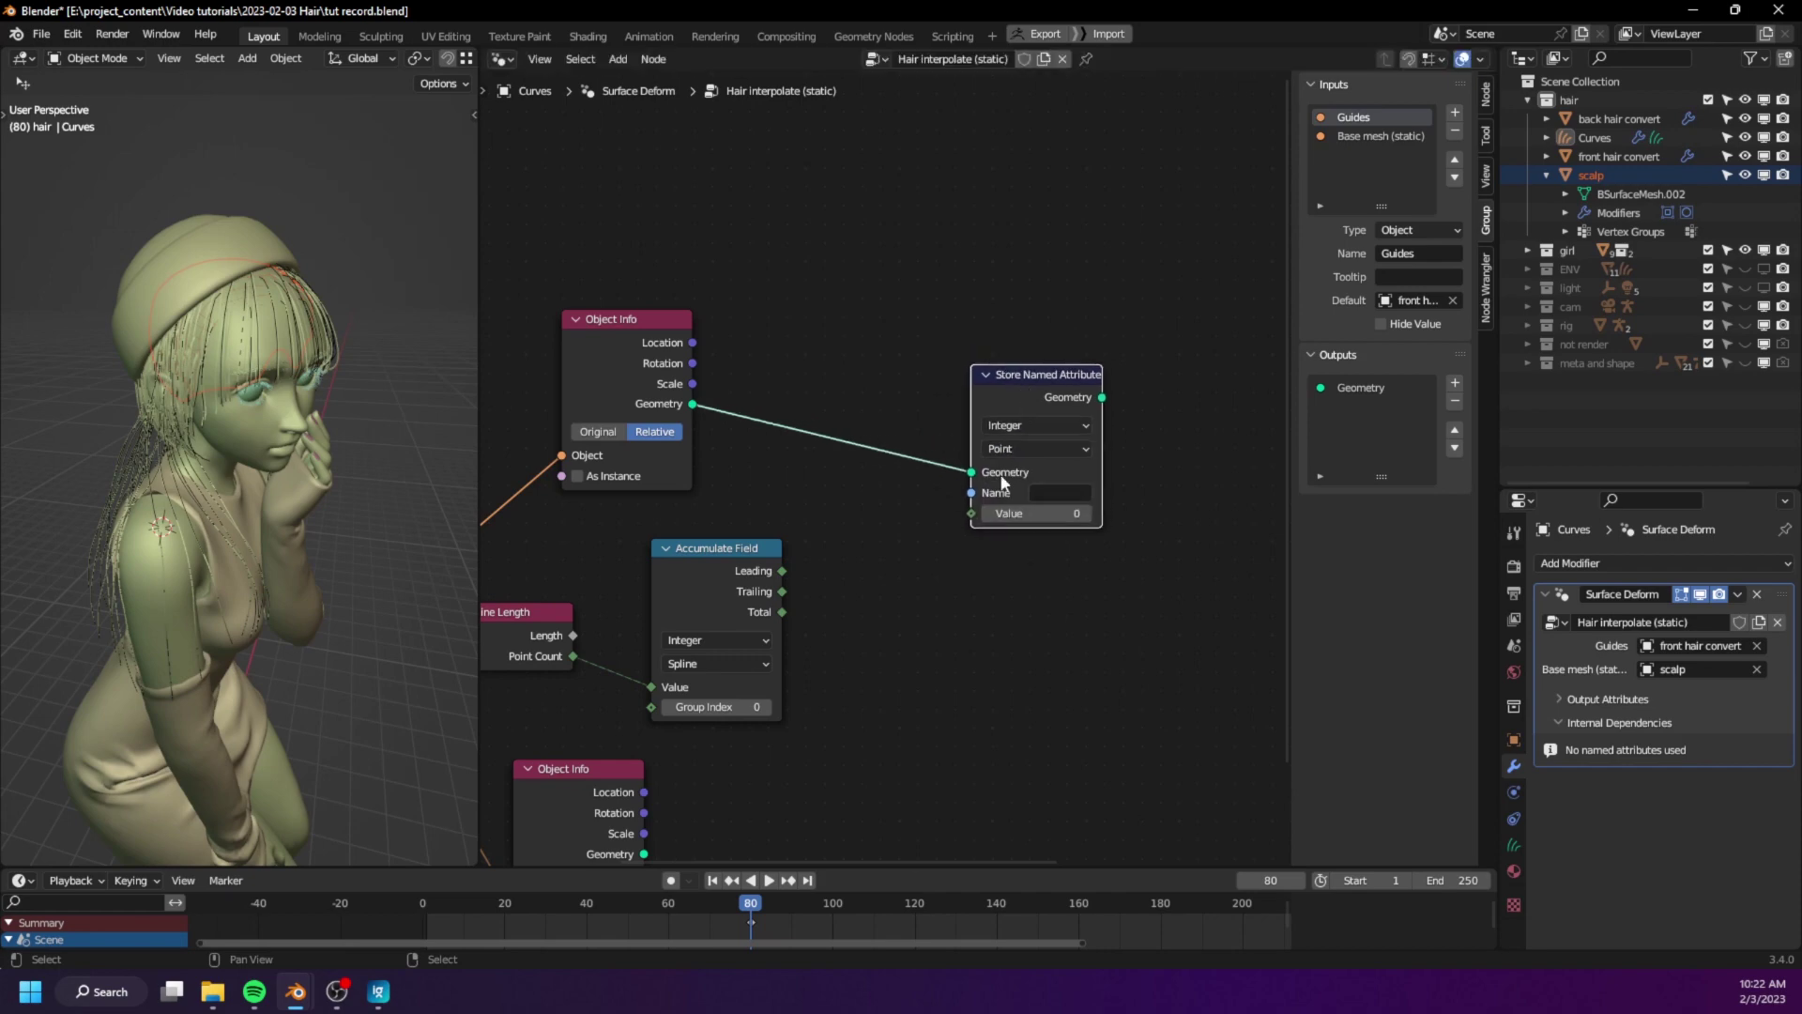
middle_click_drag(1003, 483, 1038, 463)
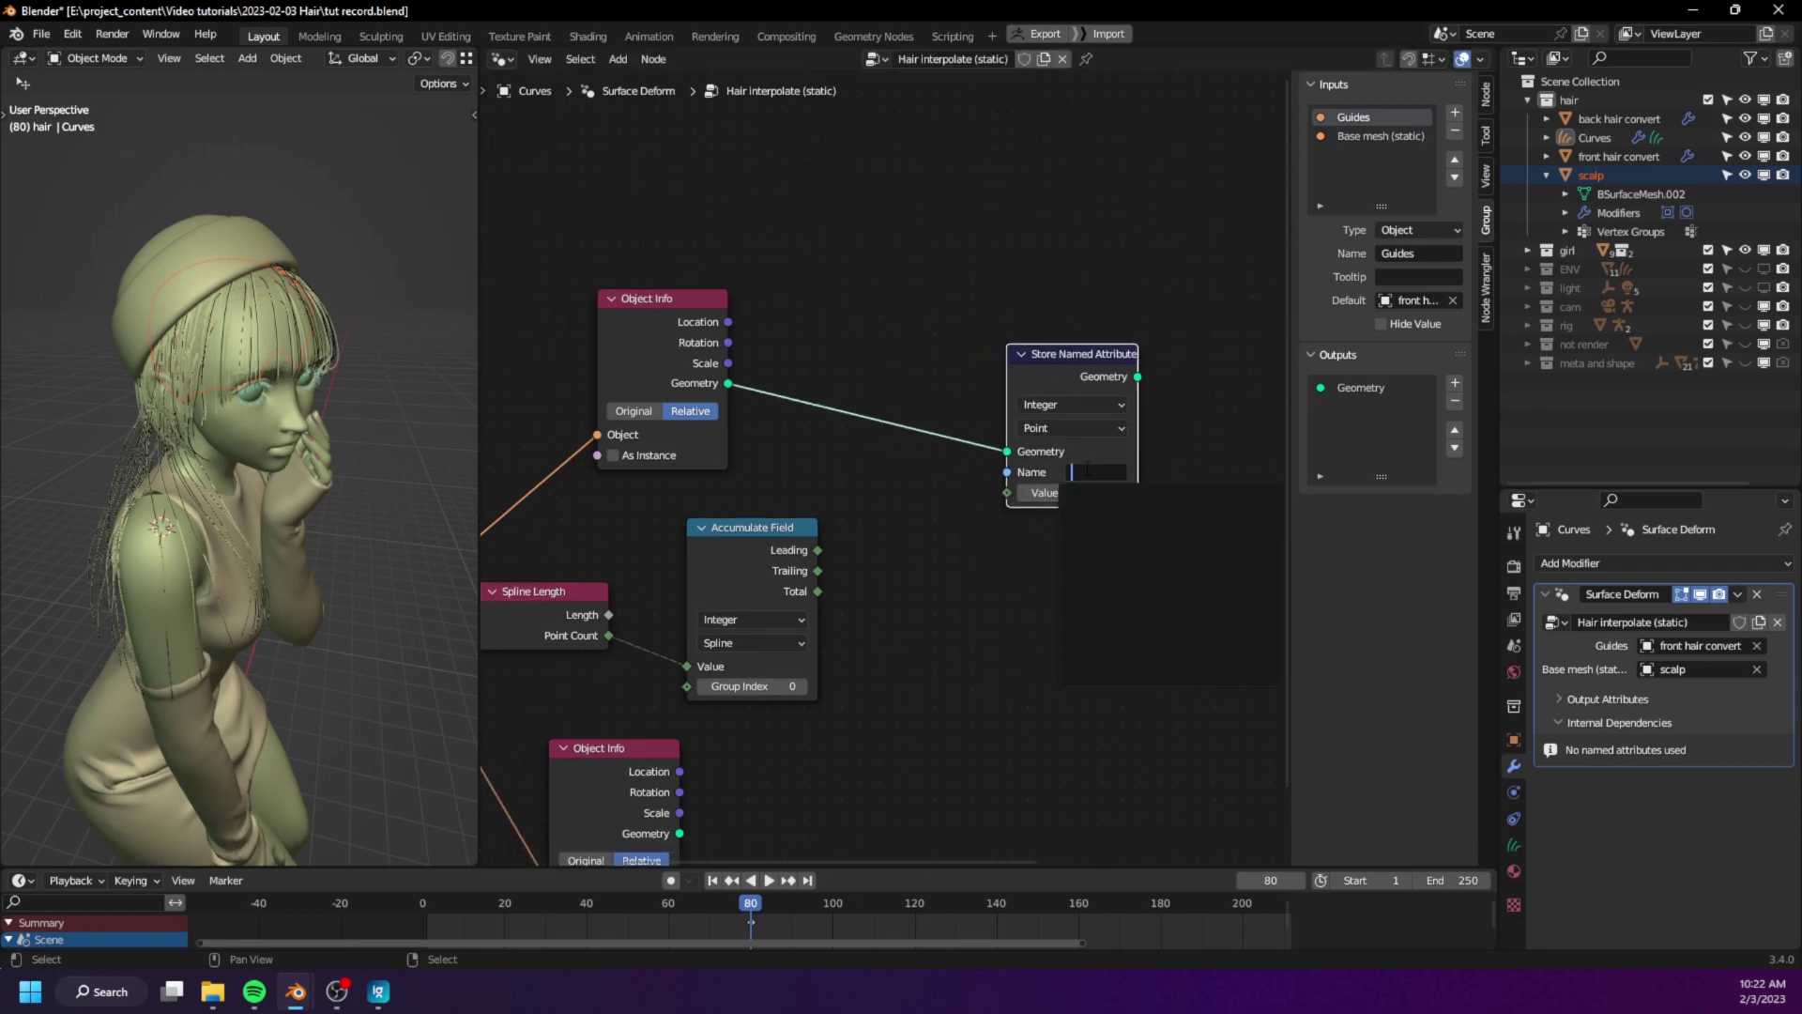
- Name the stored attribute "Root index" and feed its Value from Accumulate Field's Trailing output
type("Root")
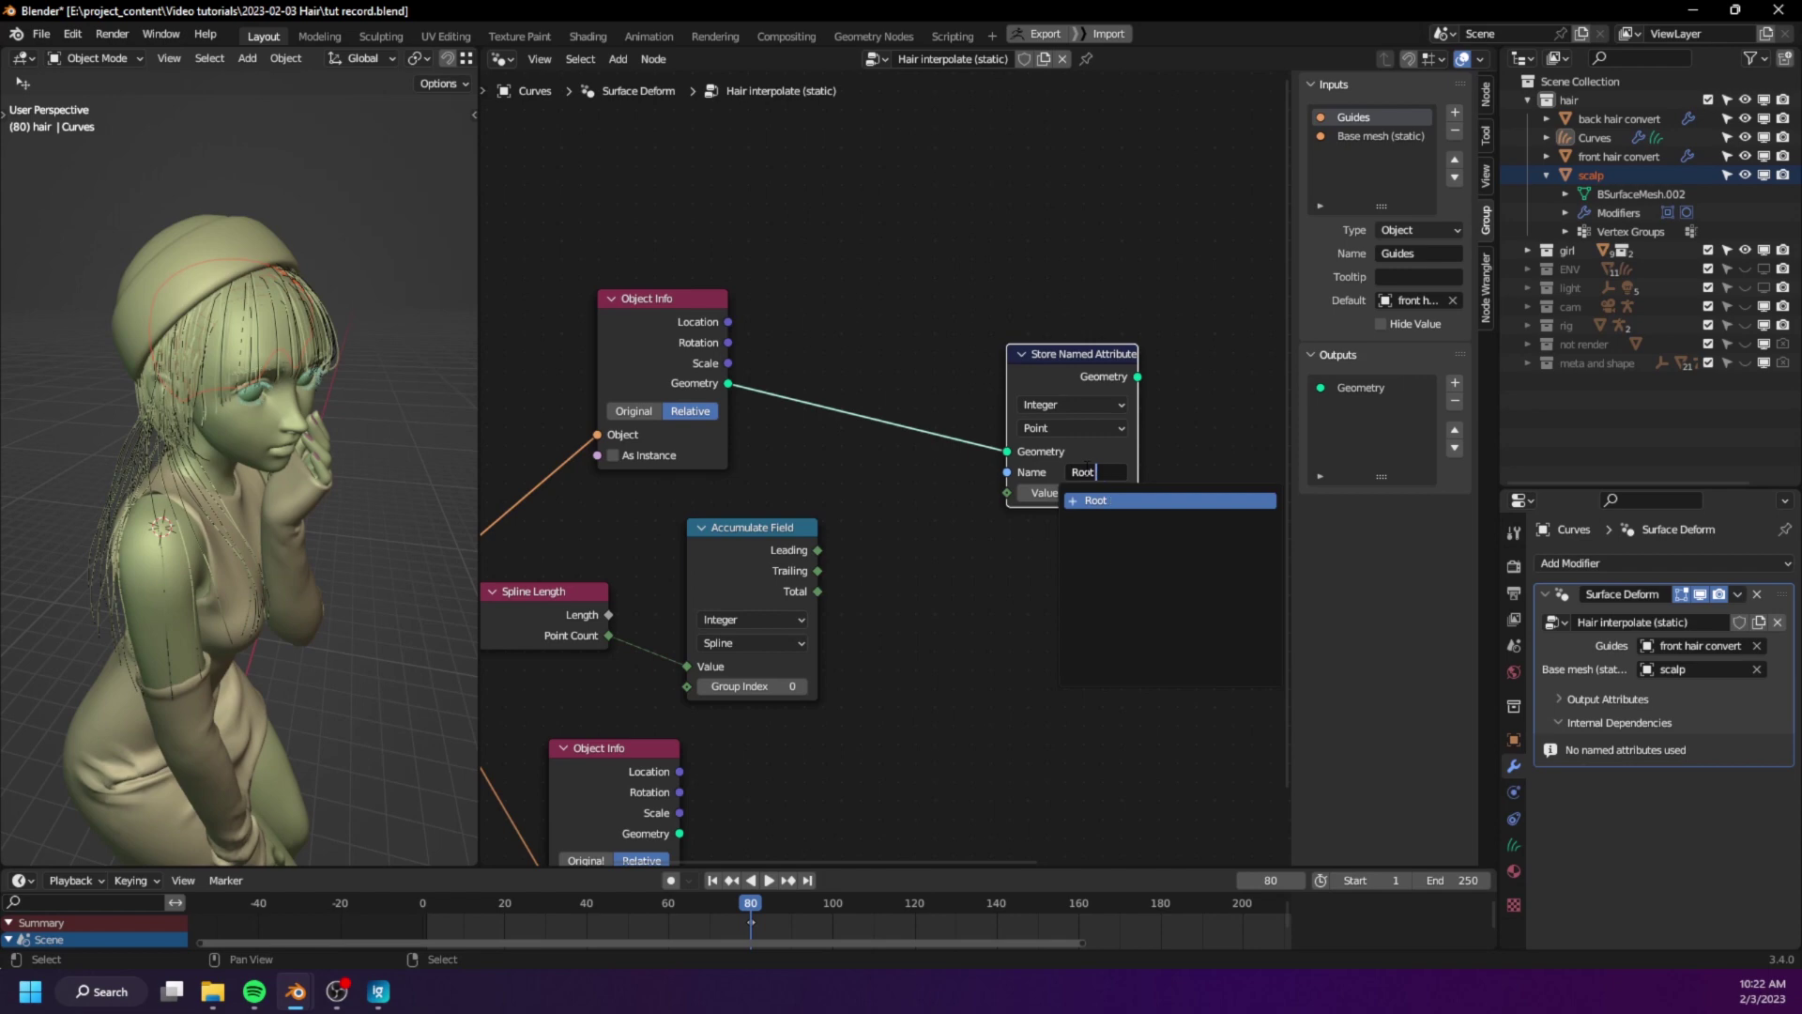
type(" Index")
key("Return")
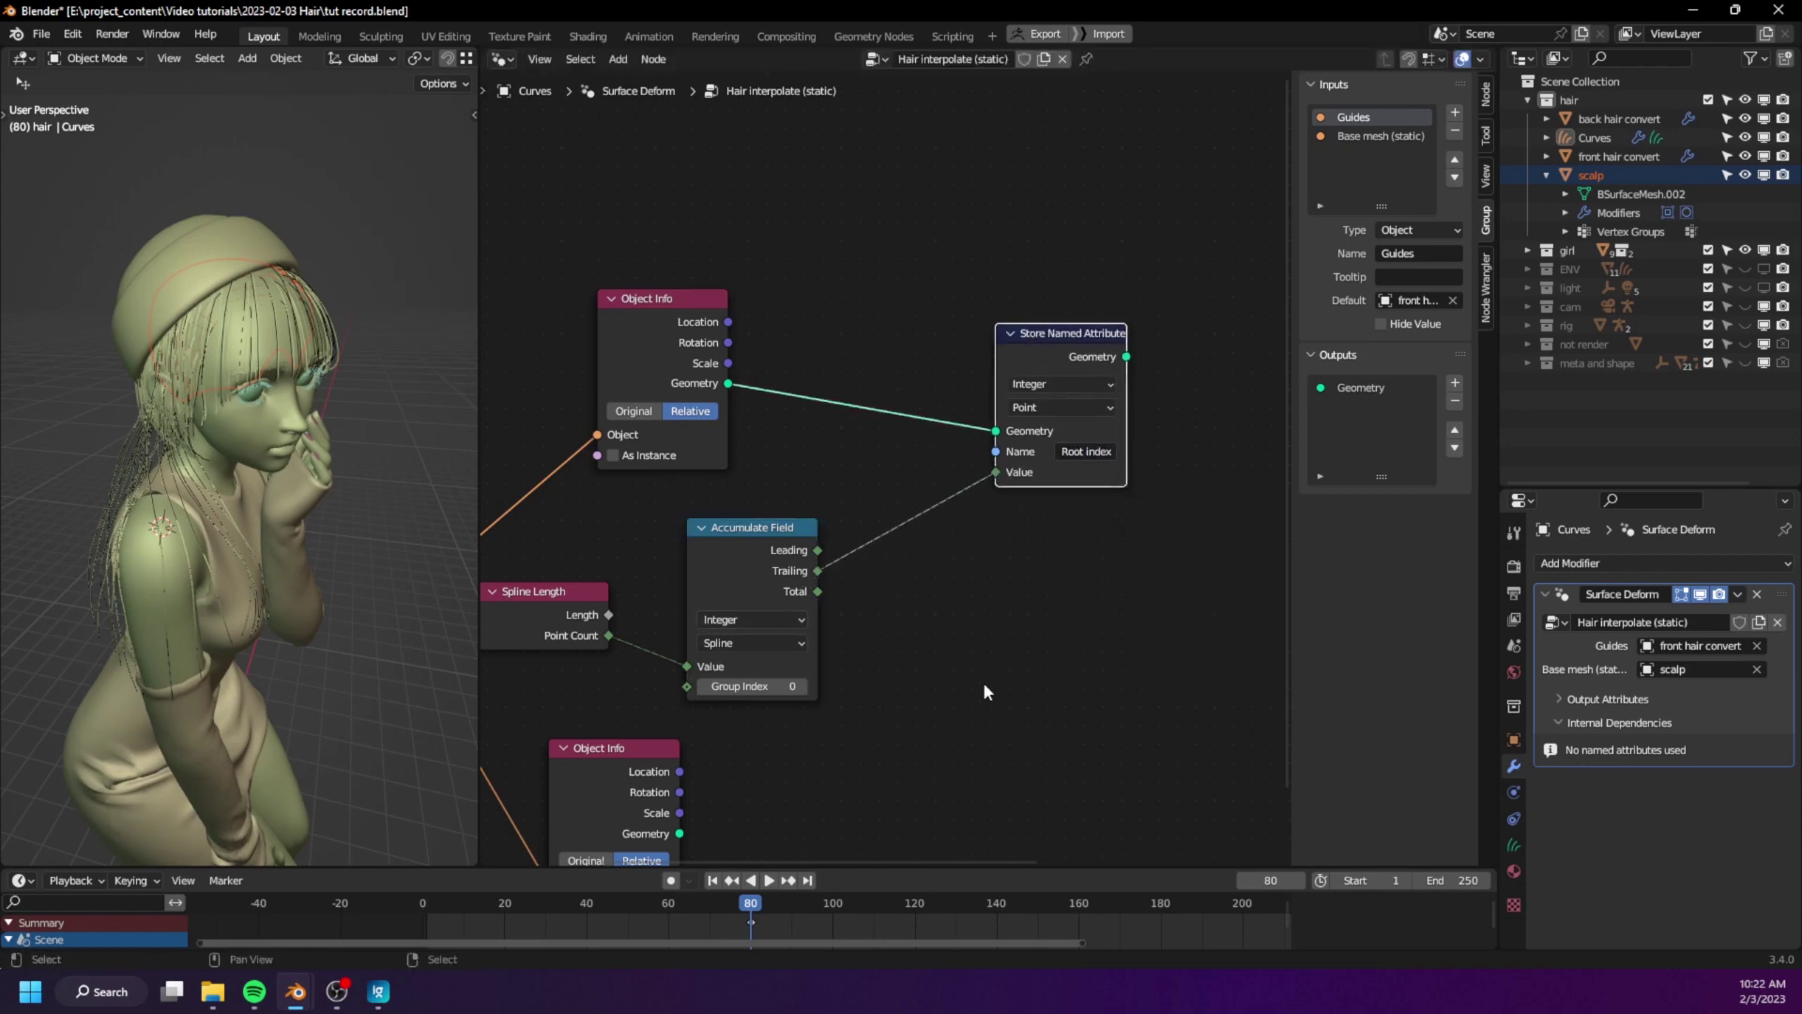
middle_click_drag(1023, 601, 987, 605)
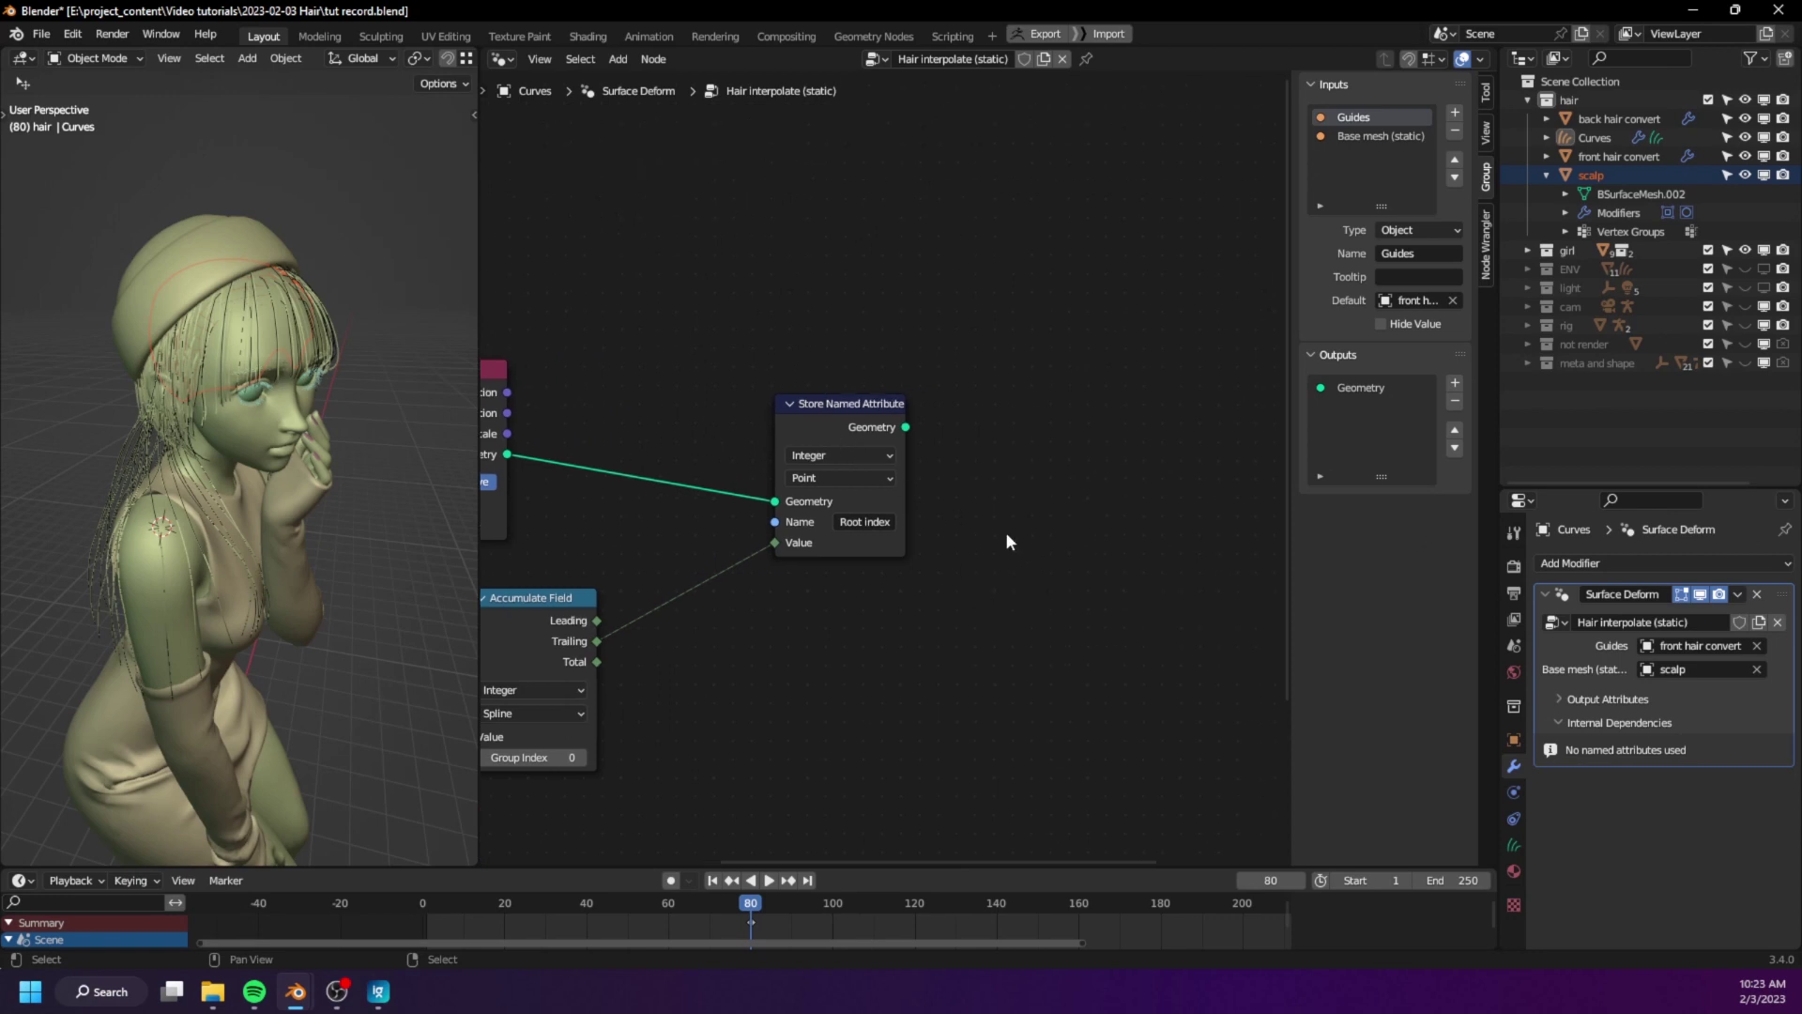
- Connect the Store Named Attribute node's Geometry to both the Group Output and a new Viewer node
middle_click_drag(1077, 499, 991, 454)
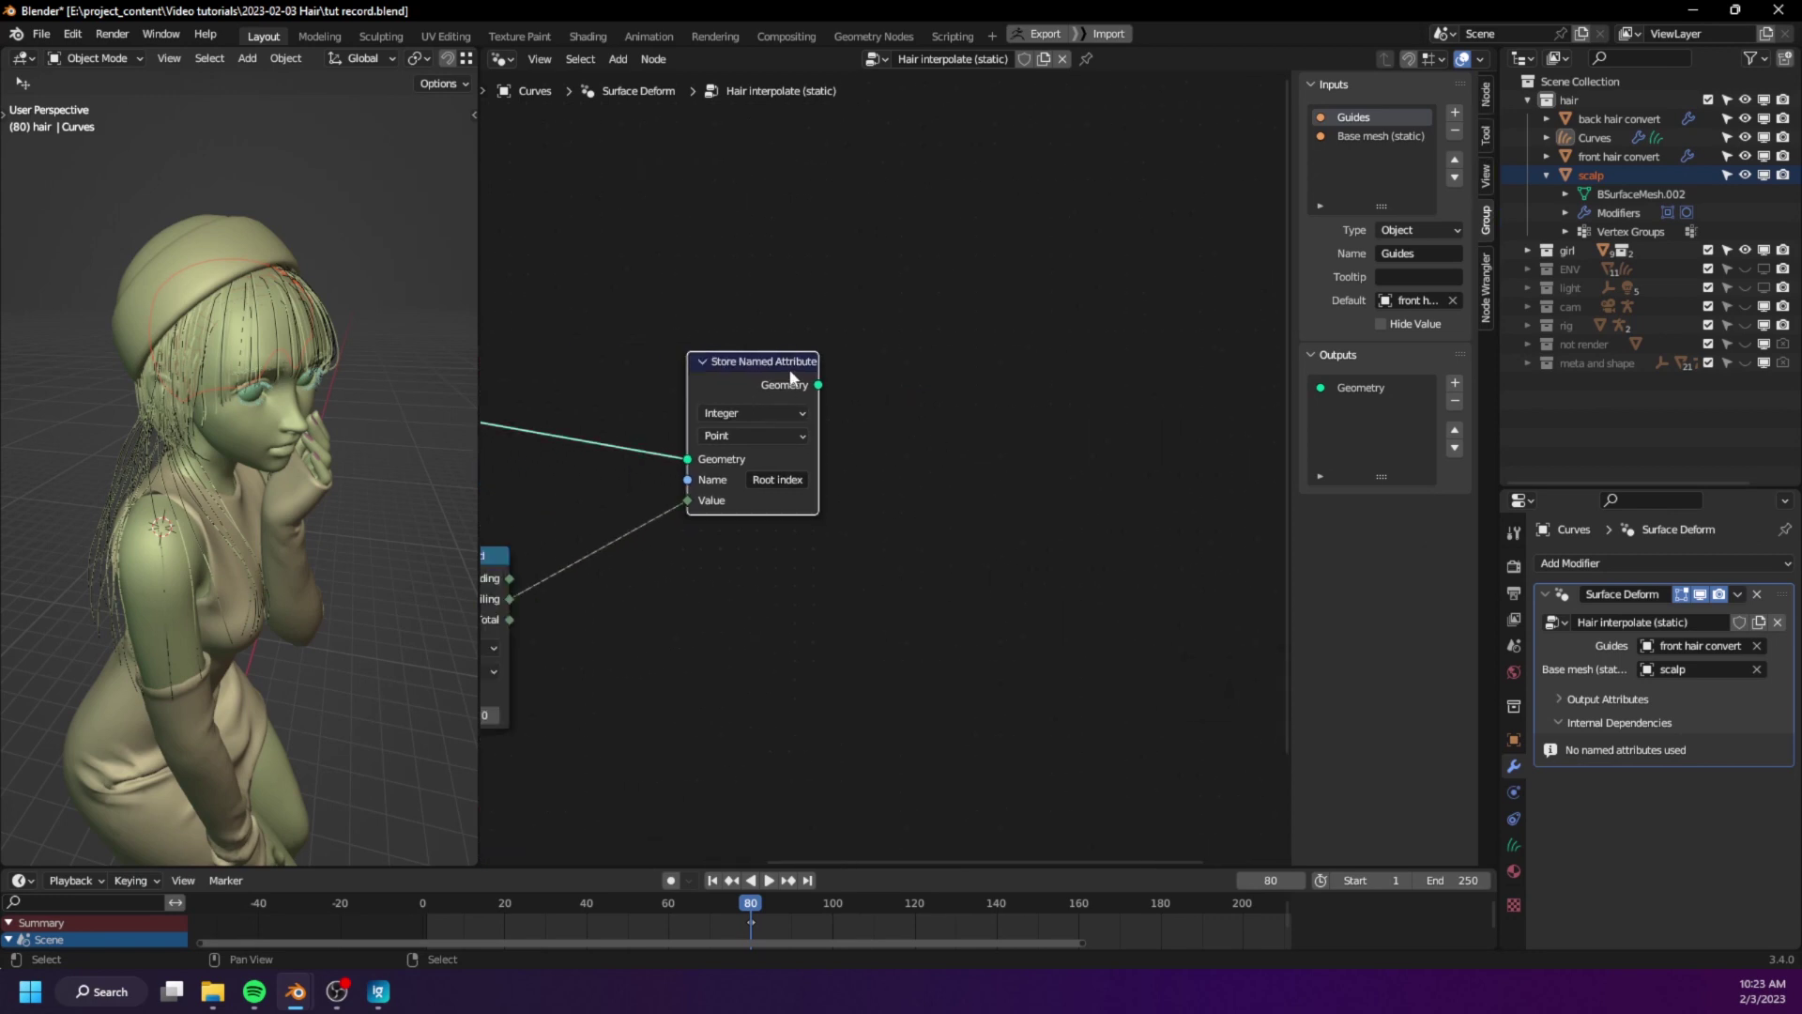
left_click(788, 376, "alt+shift")
middle_click_drag(1104, 490, 1078, 513)
left_click(744, 407, "ctrl+shift")
middle_click_drag(958, 442, 857, 437)
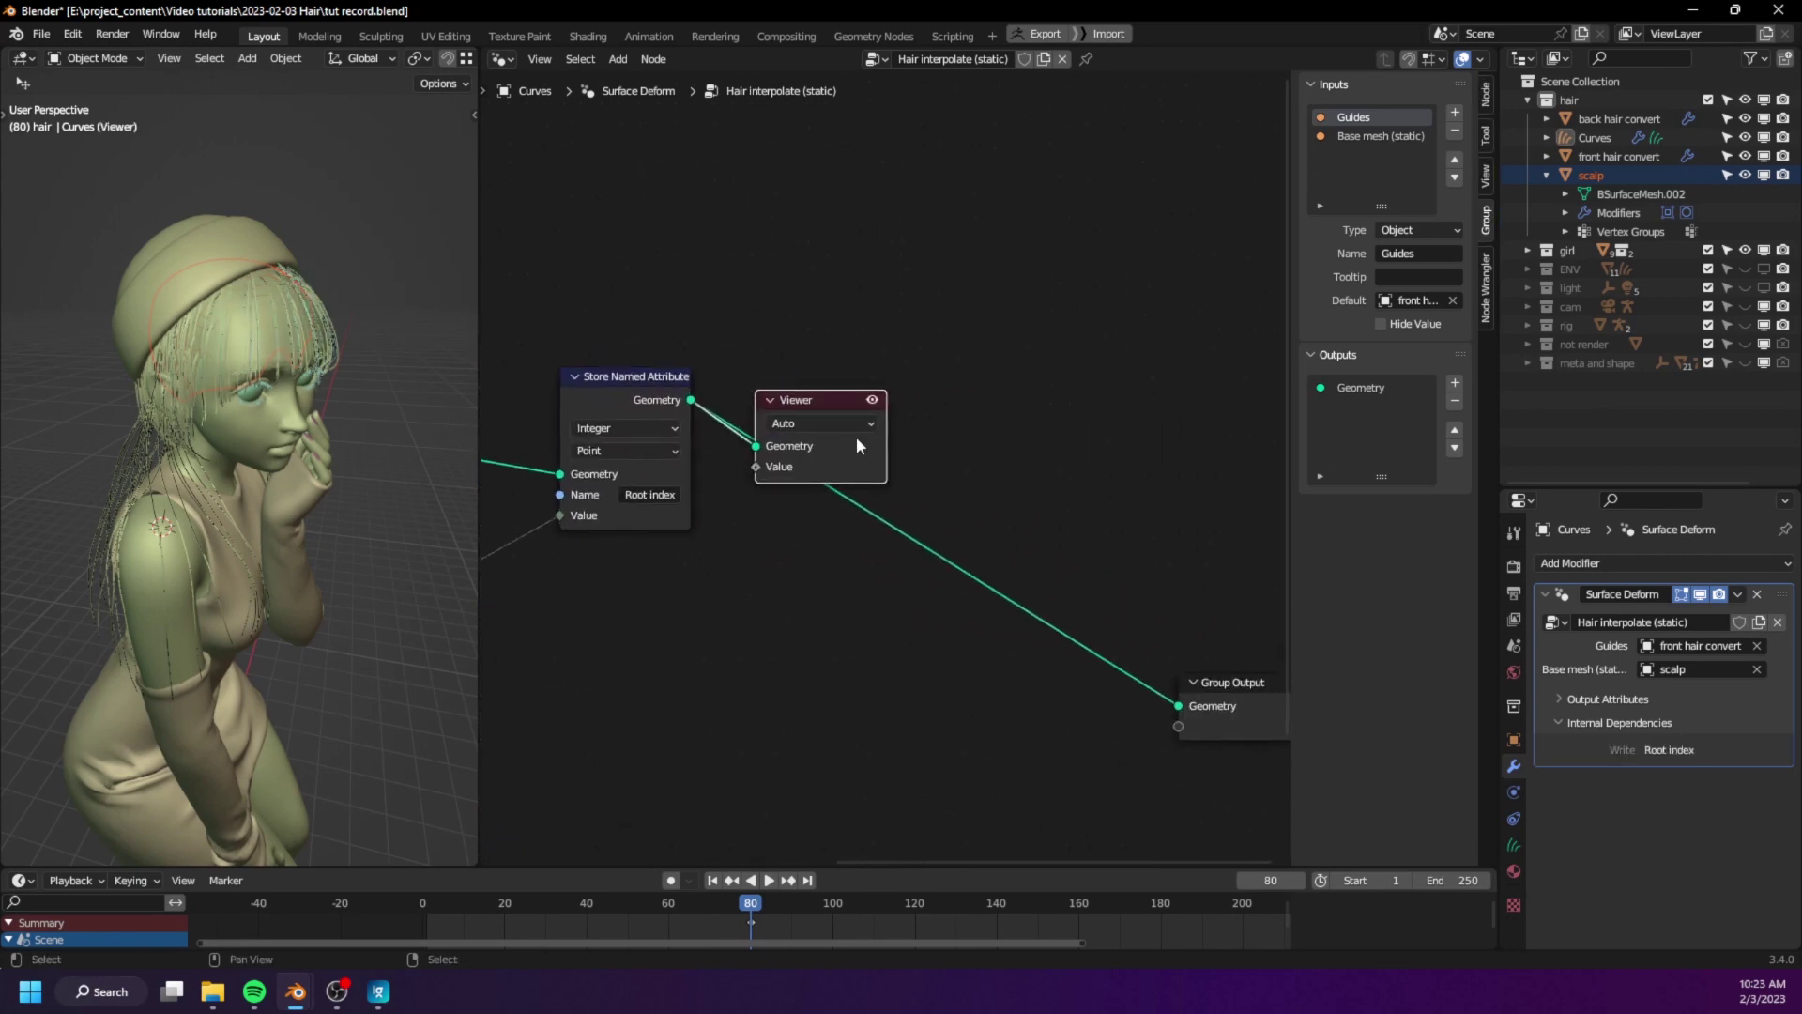
- Move the Viewer away from the Store Named Attribute node and merge the Viewer and Group Output links through a reroute
left_click_drag(856, 436, 1292, 424)
right_click_drag(825, 616, 883, 285, "shift")
key("g")
left_click(959, 357)
- Duplicate the Store Named Attribute node into the link before the reroute and set the copy's data type to Vector
middle_click_drag(783, 498, 862, 535)
left_click(715, 411)
key("shift+d")
left_click(952, 415)
scroll(942, 504, "up", 1)
left_click(967, 462)
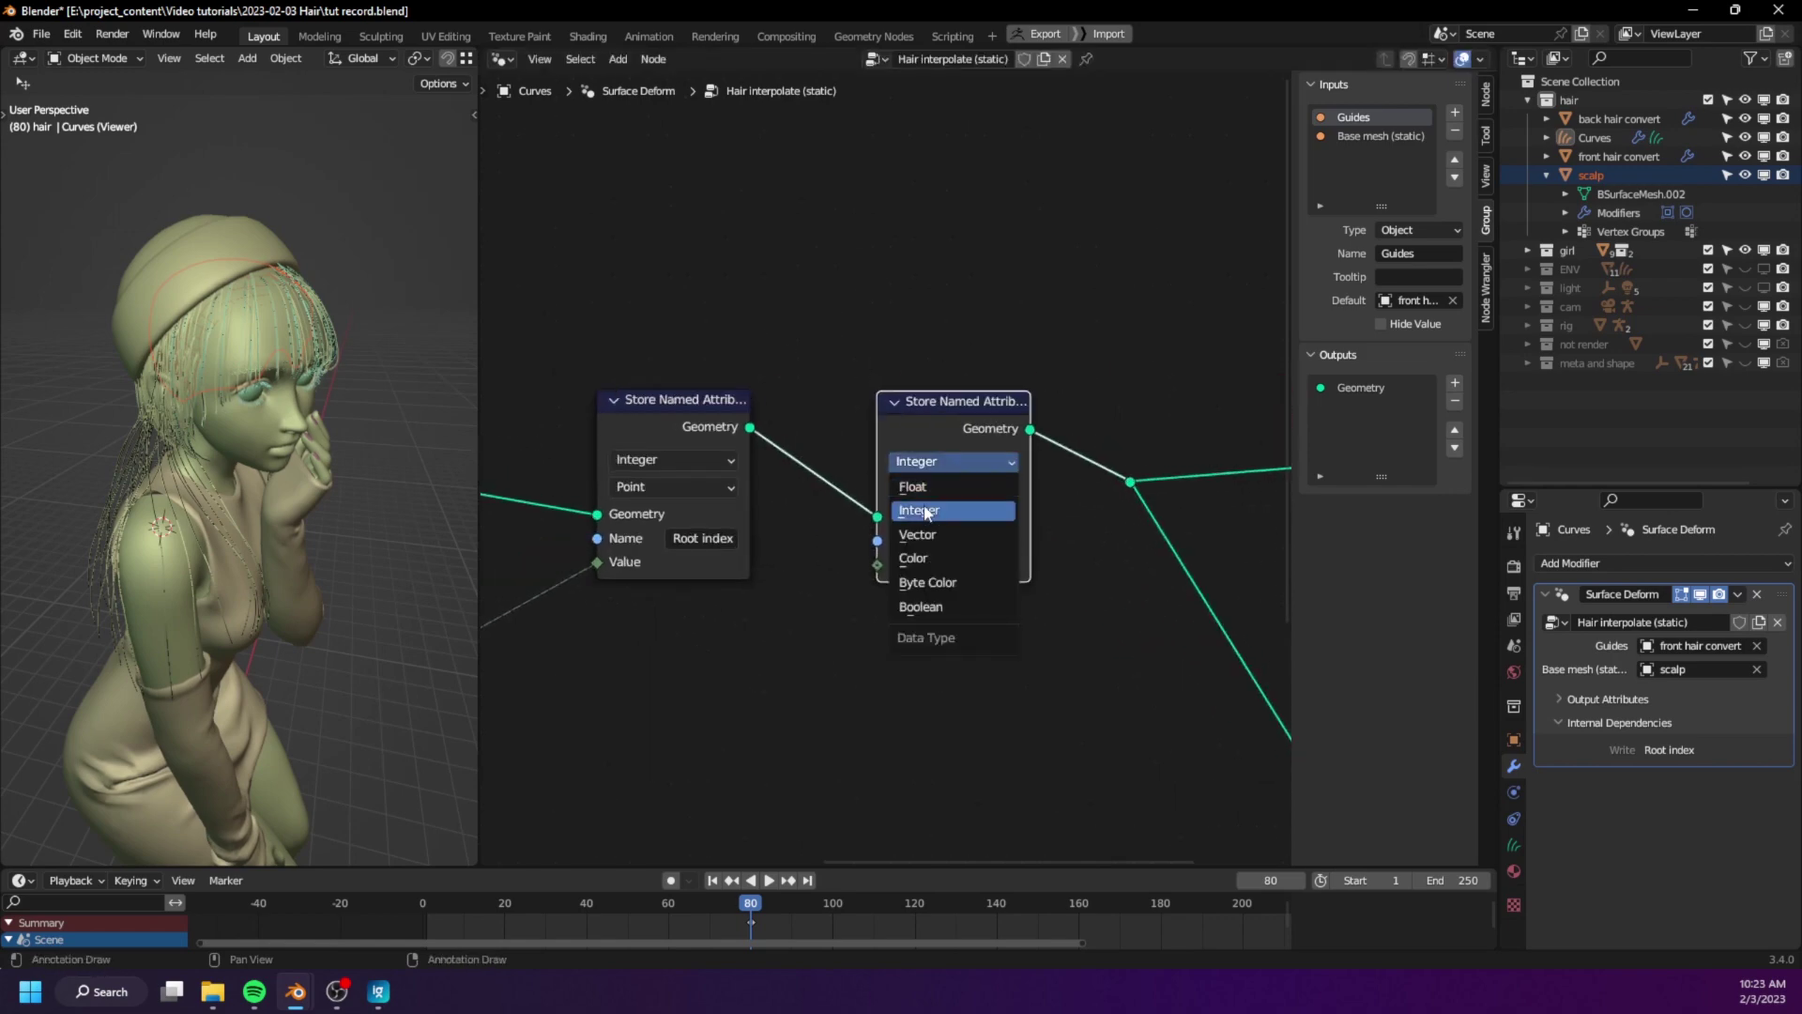
- Rename the attribute stored by the duplicated node to "Root position"
left_click(992, 538)
left_click(992, 538)
double_click(995, 540)
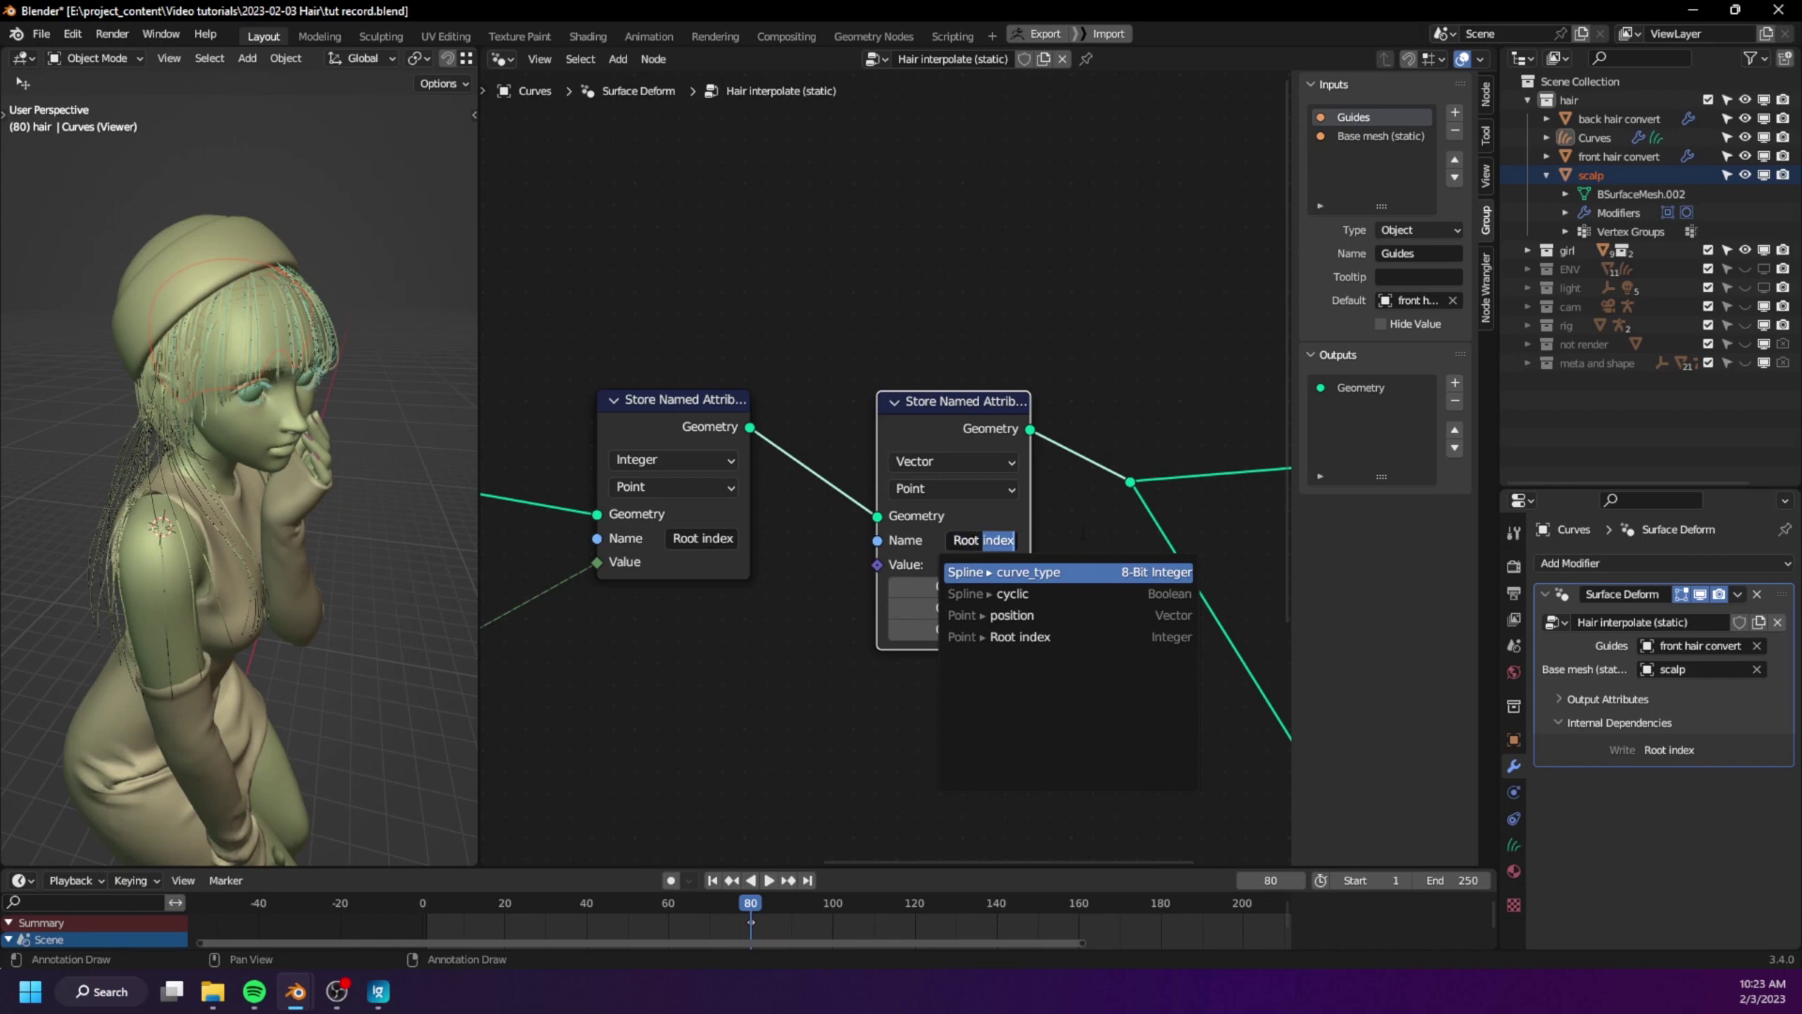
type("p")
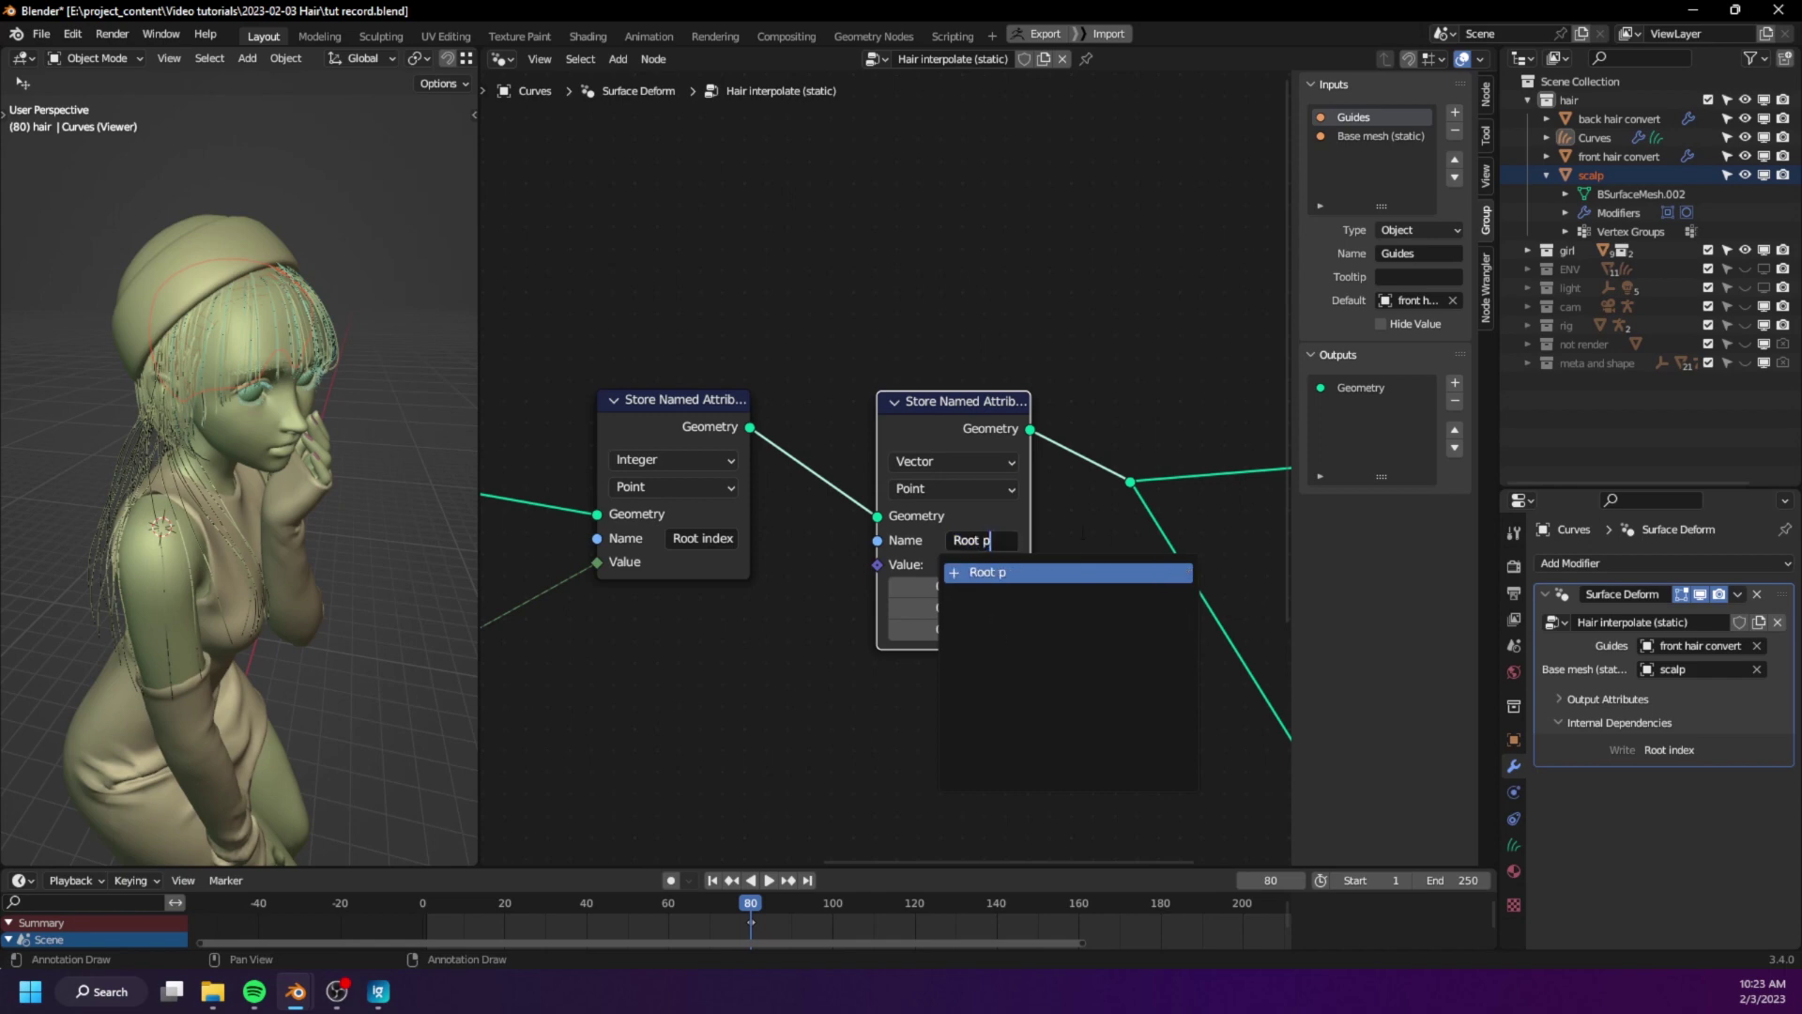
type("osition")
key("Return")
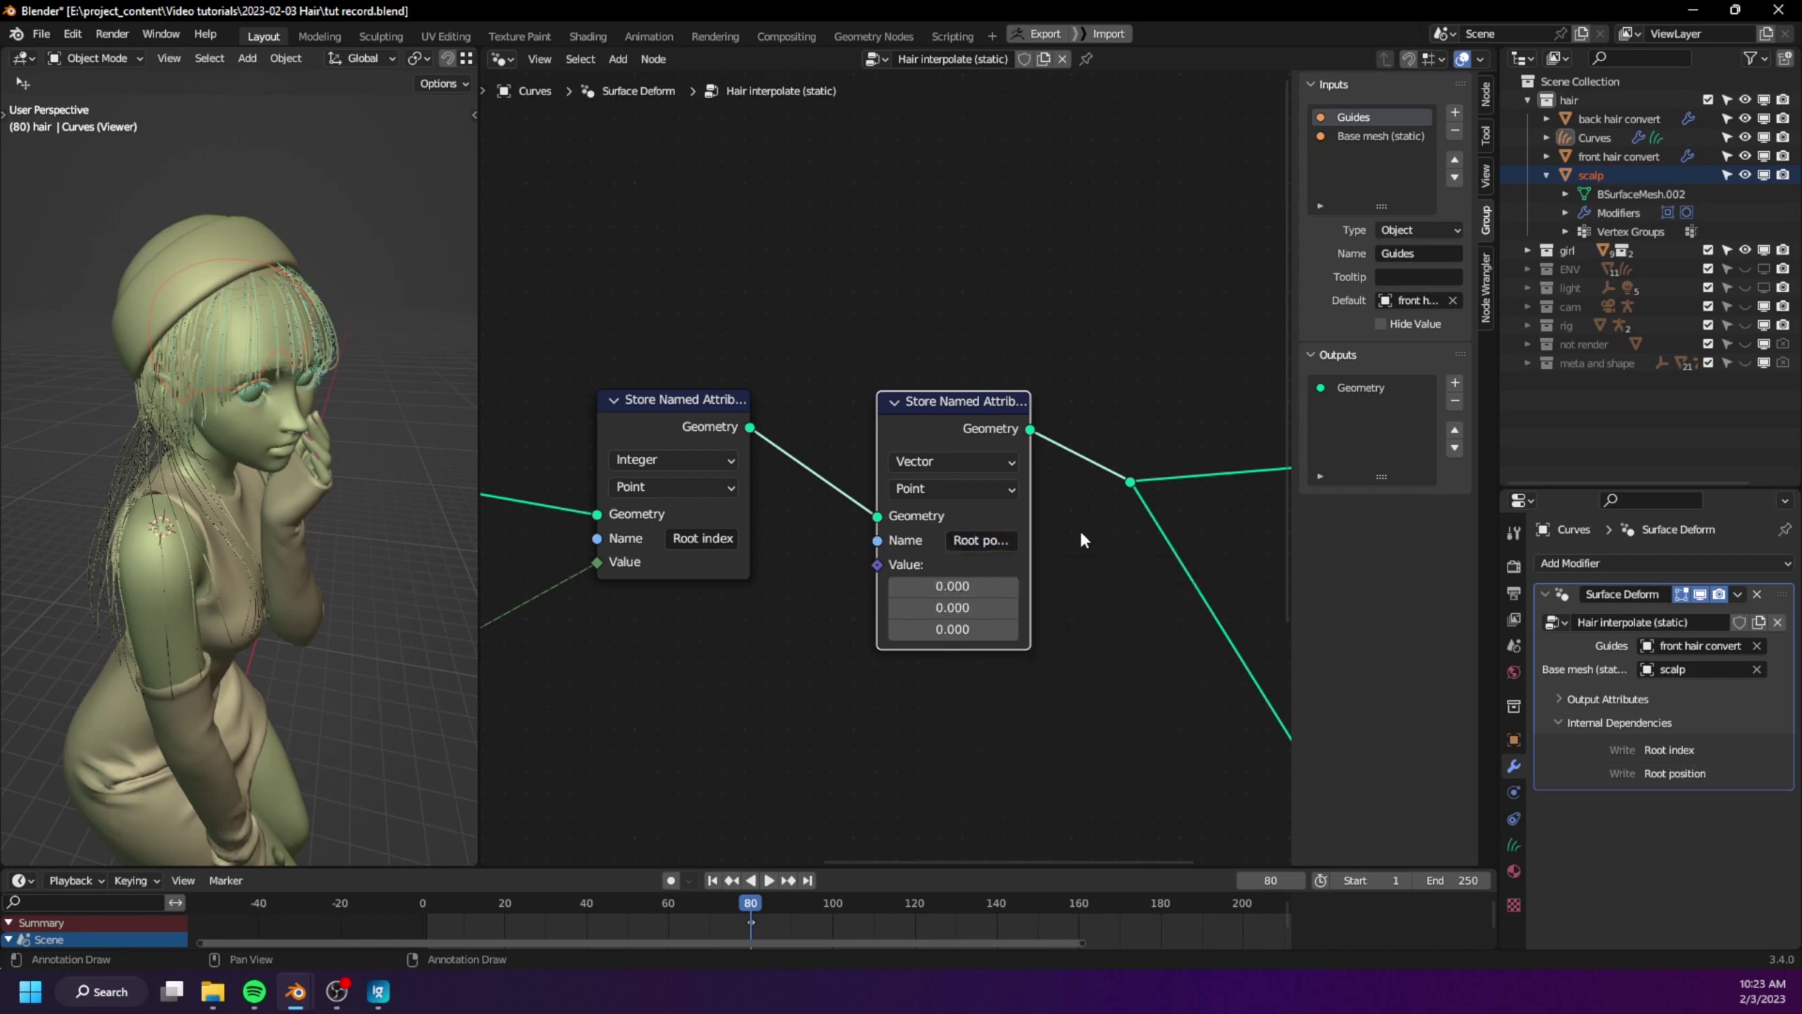
- Add a Field at Index node below the two Store Named Attribute nodes
scroll(1079, 530, "down", 1)
middle_click_drag(1080, 529, 971, 532)
scroll(933, 650, "up", 2)
key("shift+a")
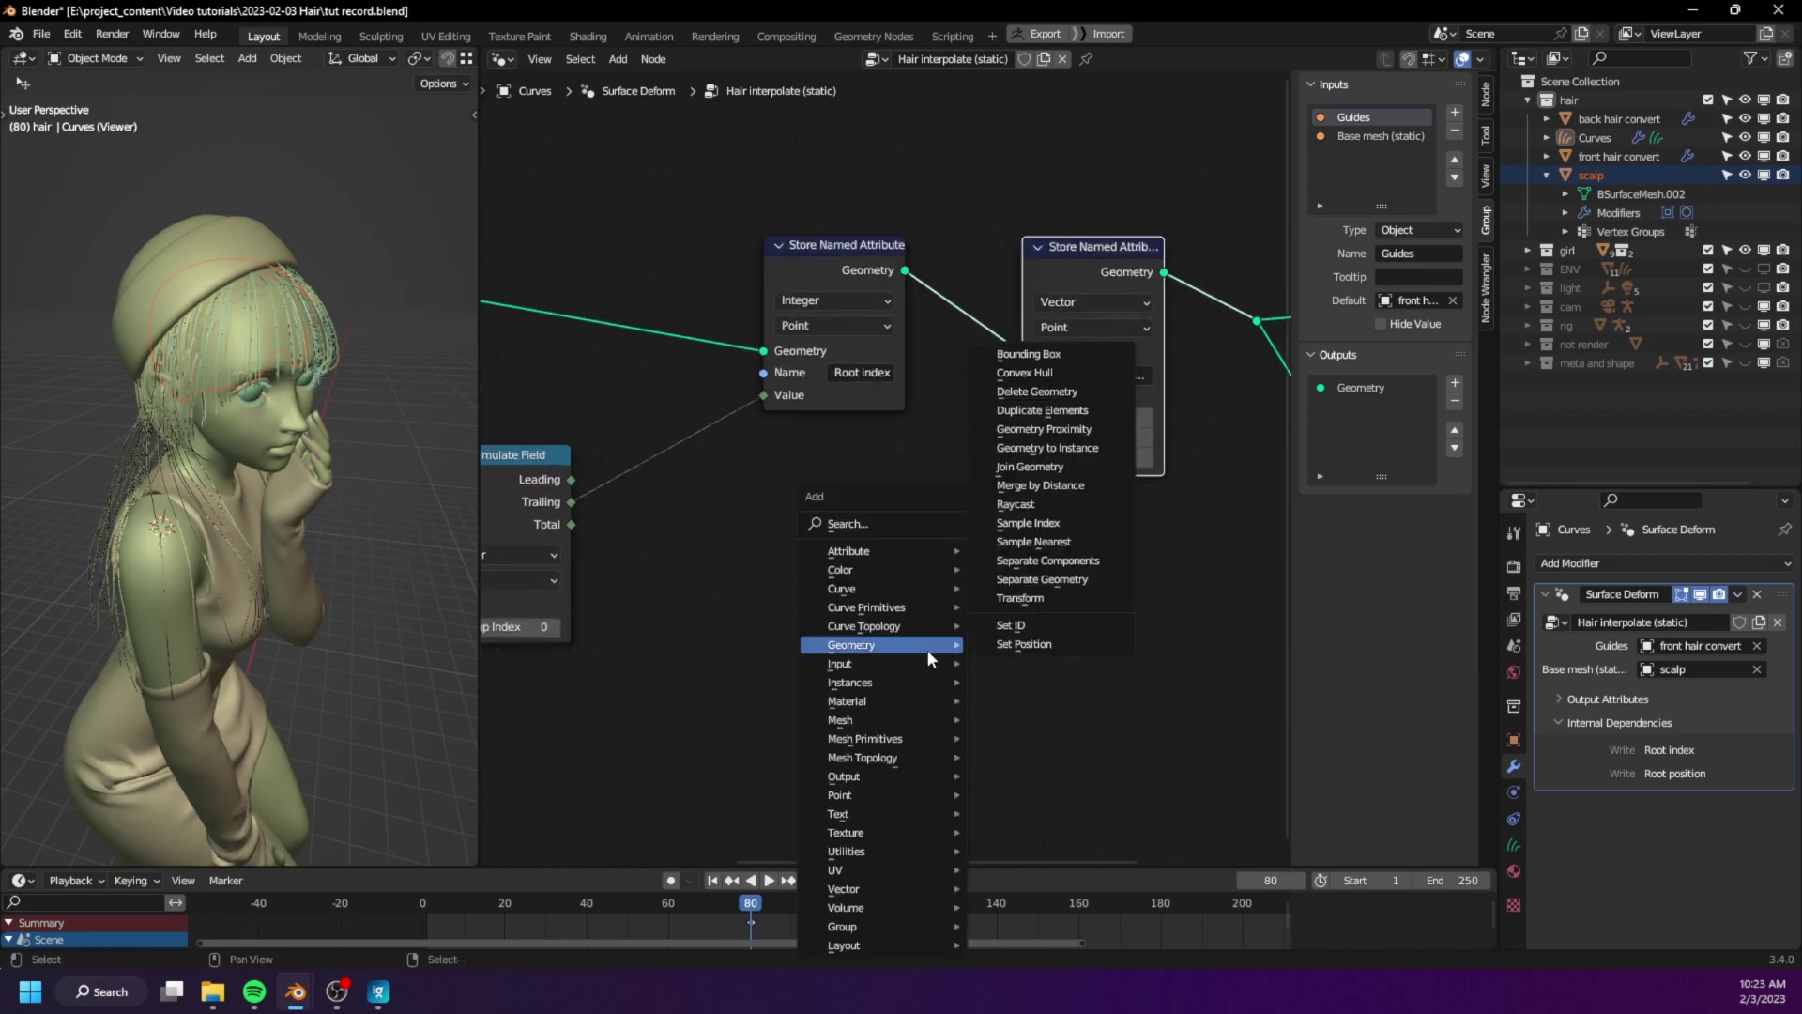
left_click(861, 527)
type("field")
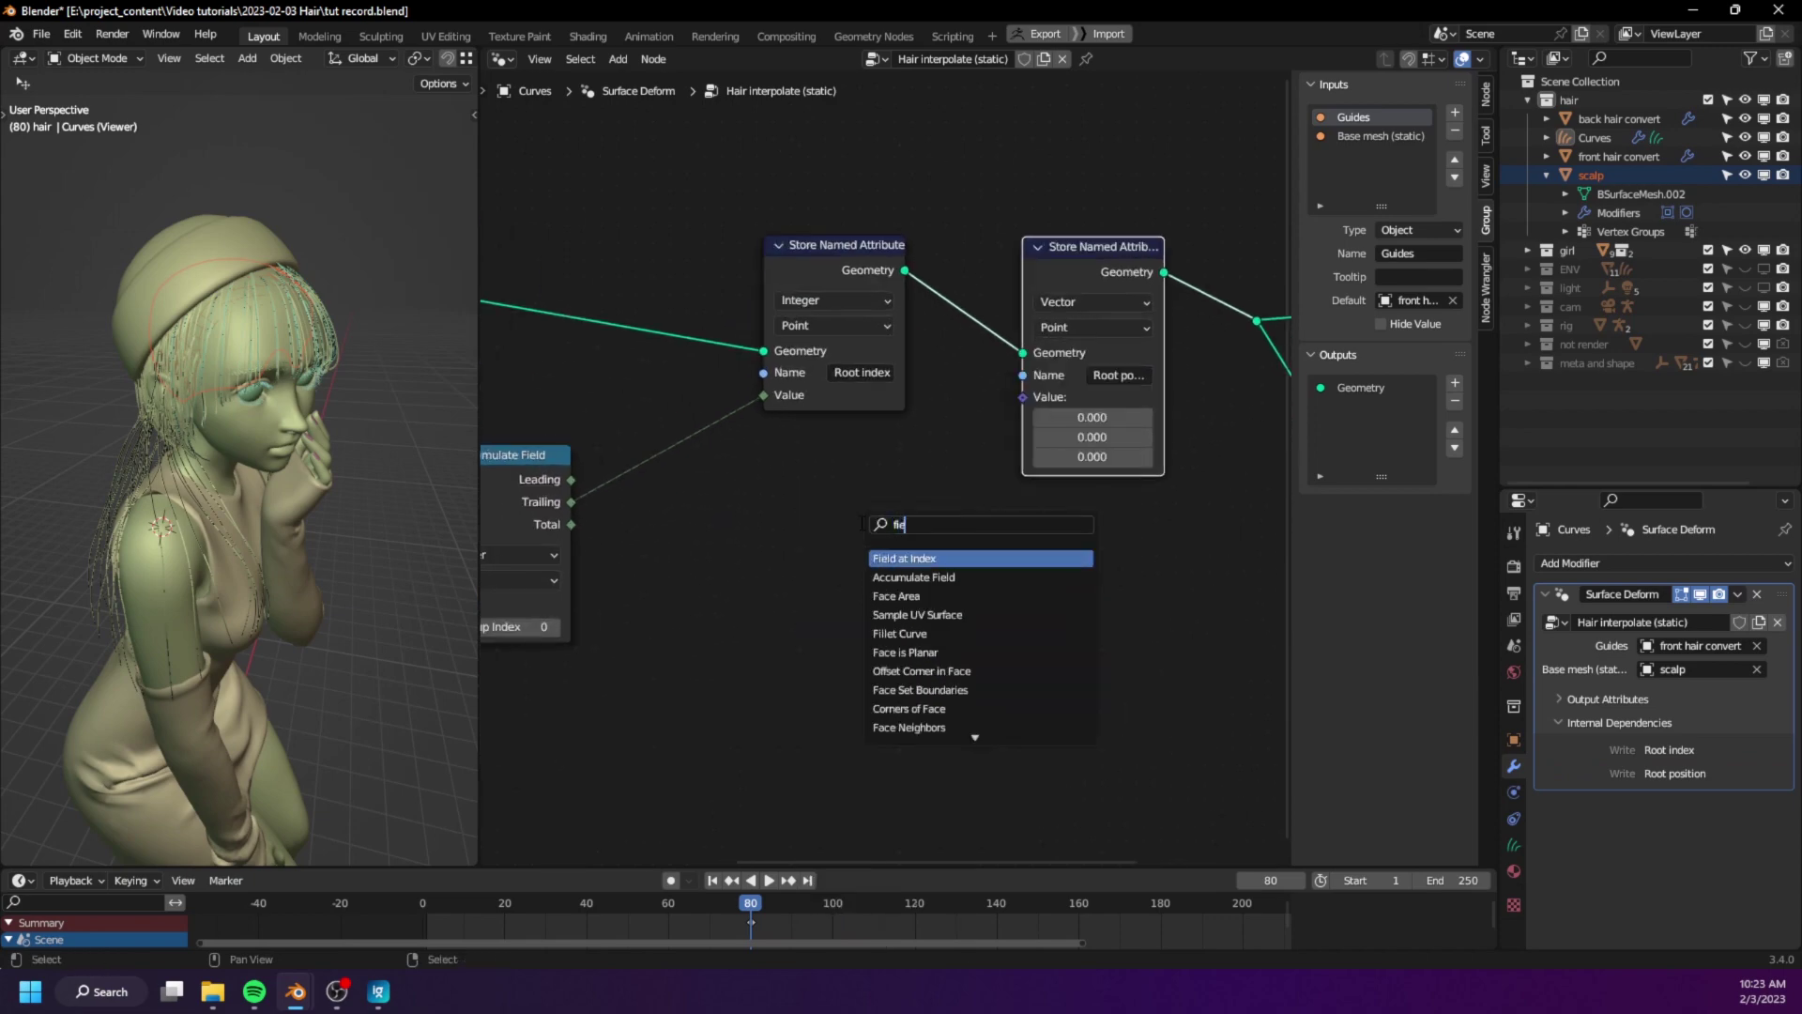
key("Return")
left_click(840, 549)
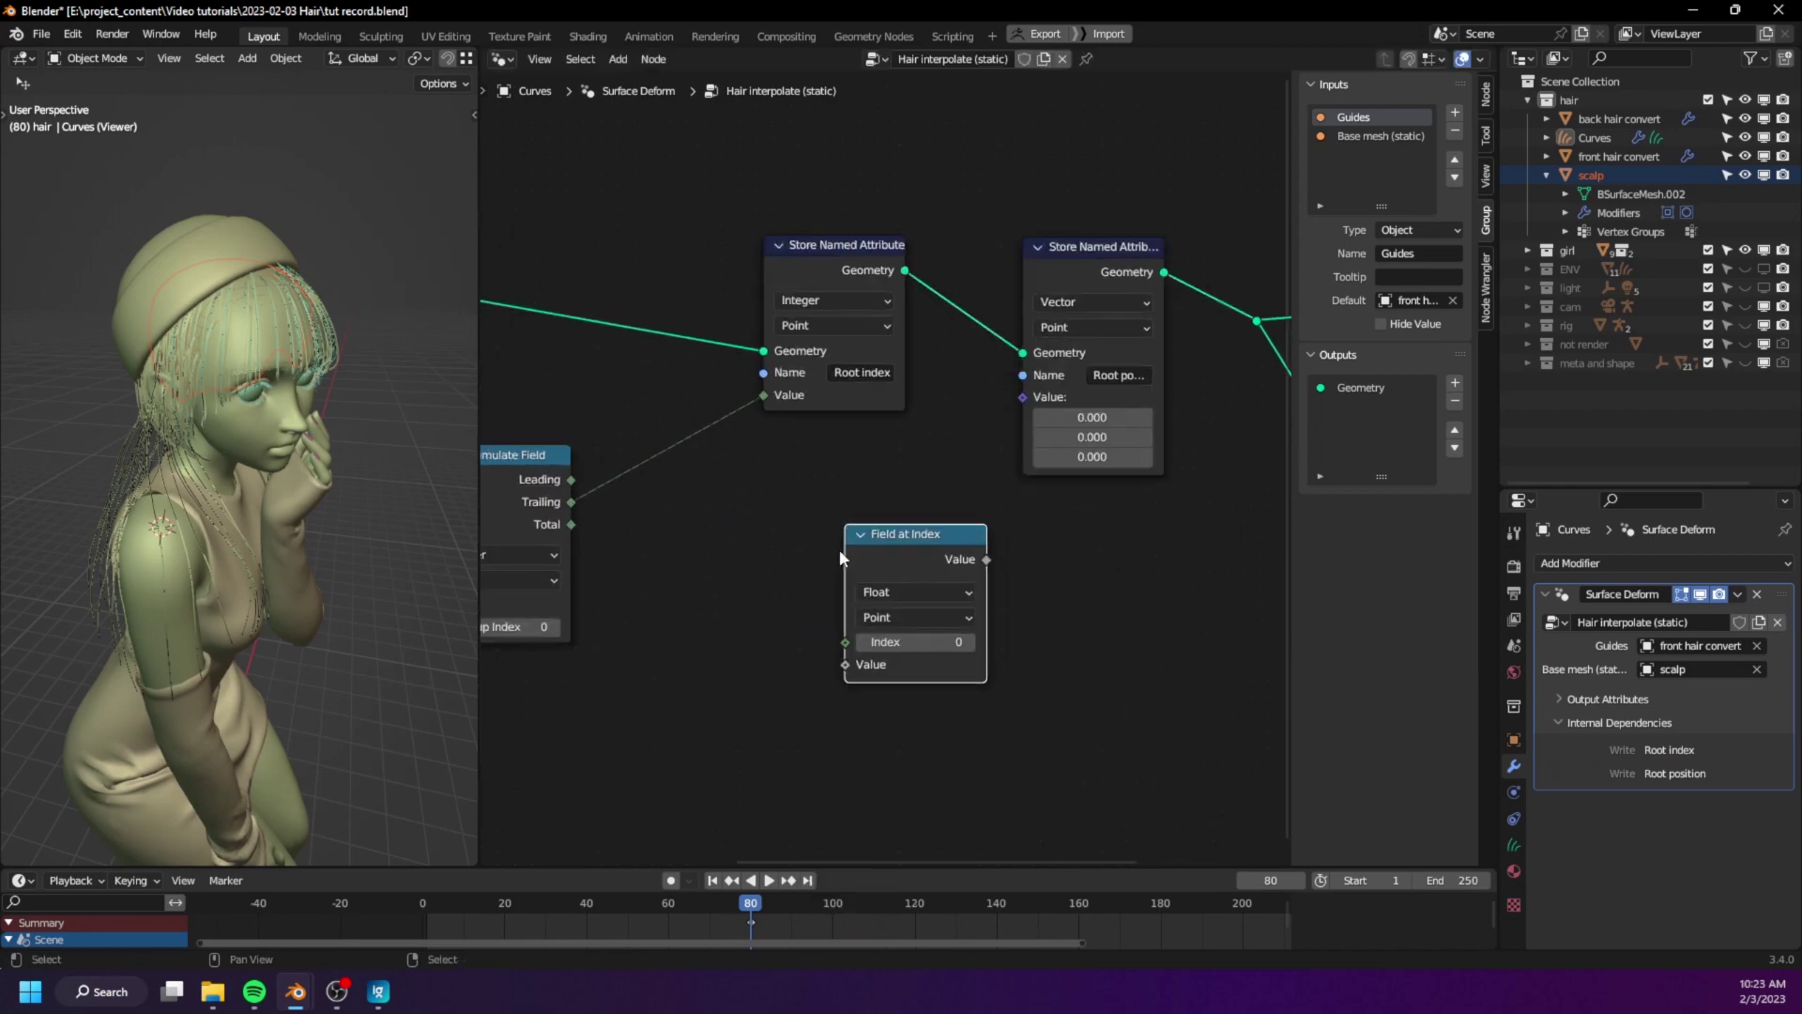
- Add a Position node below and before the Field at Index node
middle_click_drag(840, 549, 941, 480)
key("shift+a")
mouse_move(660, 664)
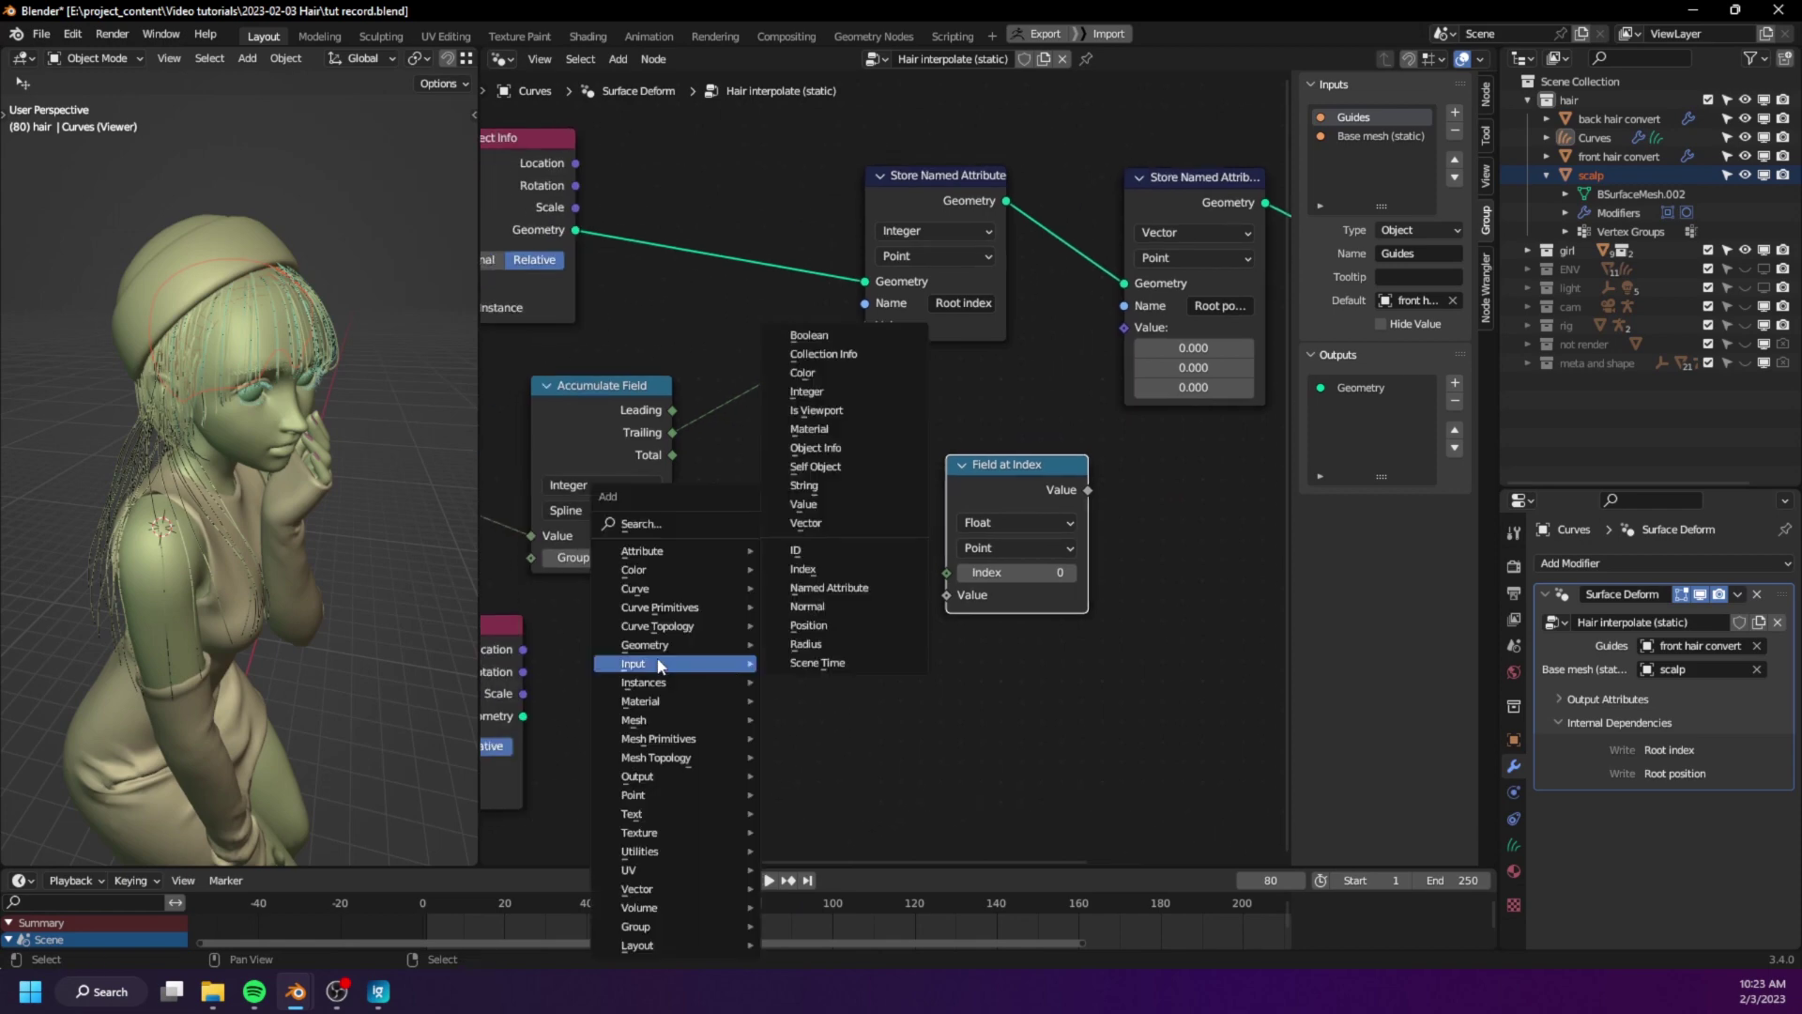
left_click(809, 625)
left_click(763, 627)
- Set the Field at Index node's data type to Vector and connect Position to its Value input
left_click(1011, 523)
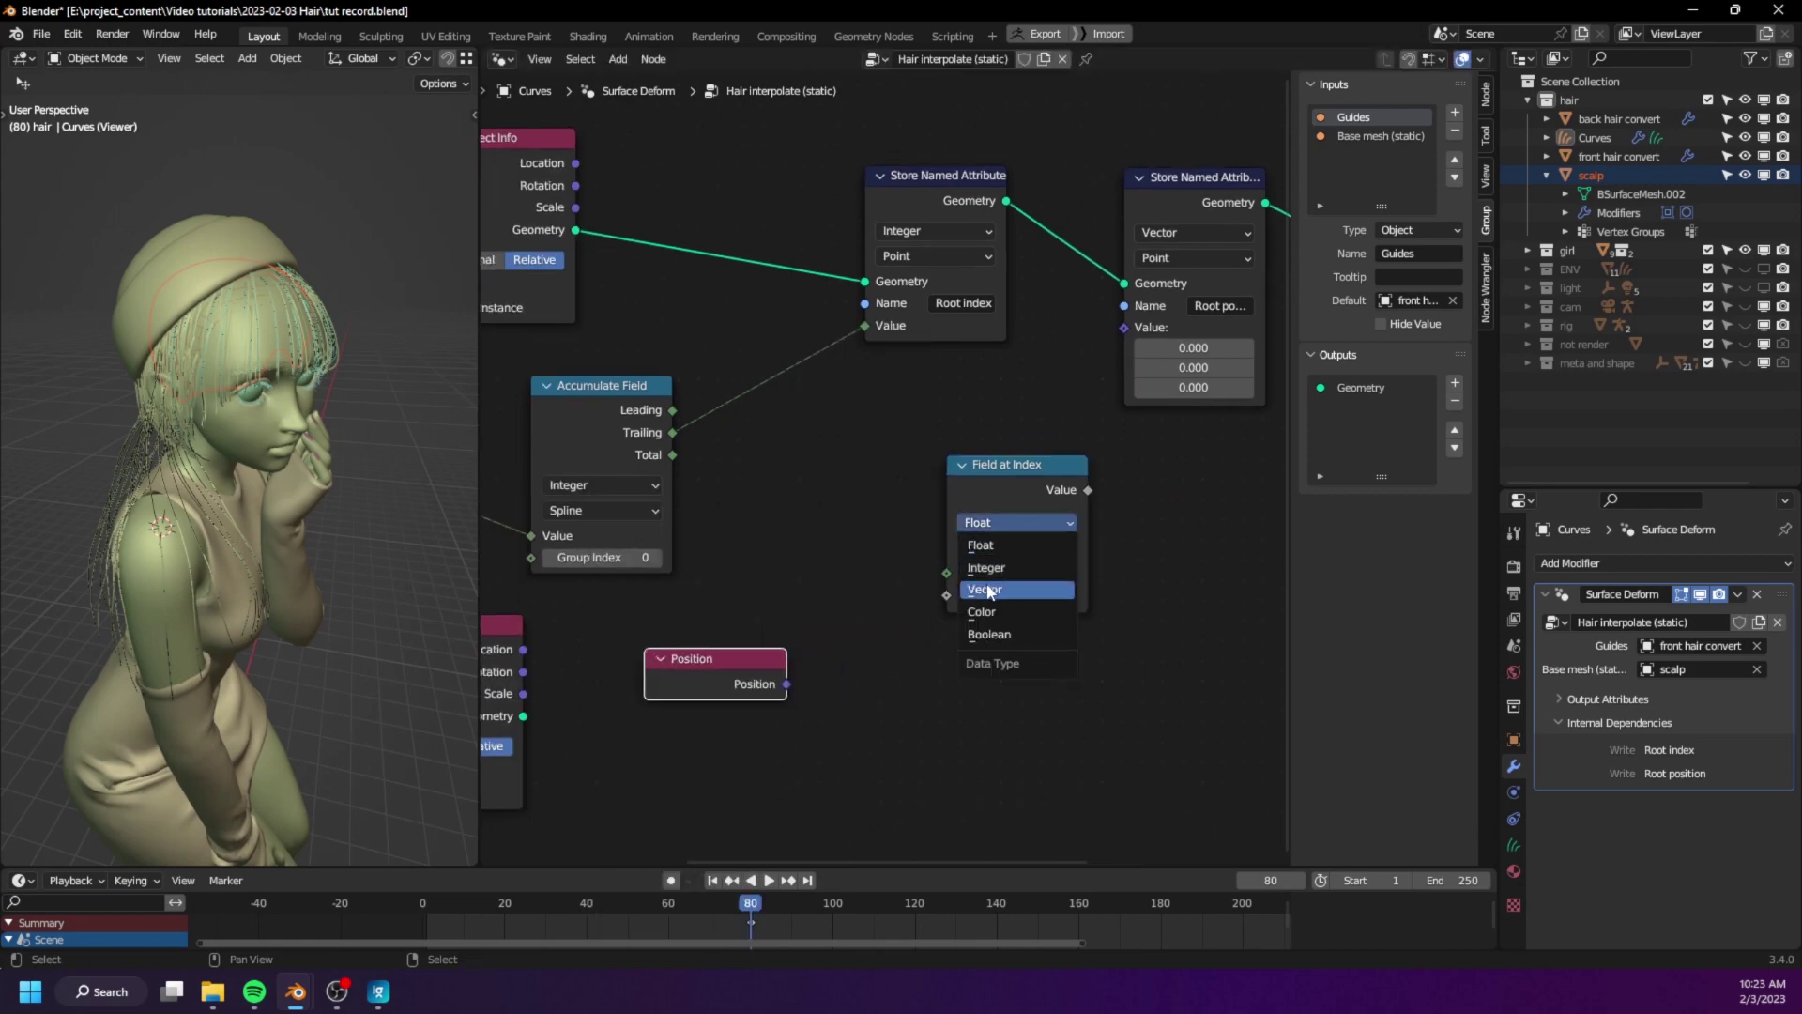
left_click(984, 589)
left_click_drag(787, 684, 946, 594)
left_click_drag(716, 680, 719, 692)
left_click(719, 692)
middle_click_drag(719, 692, 783, 649)
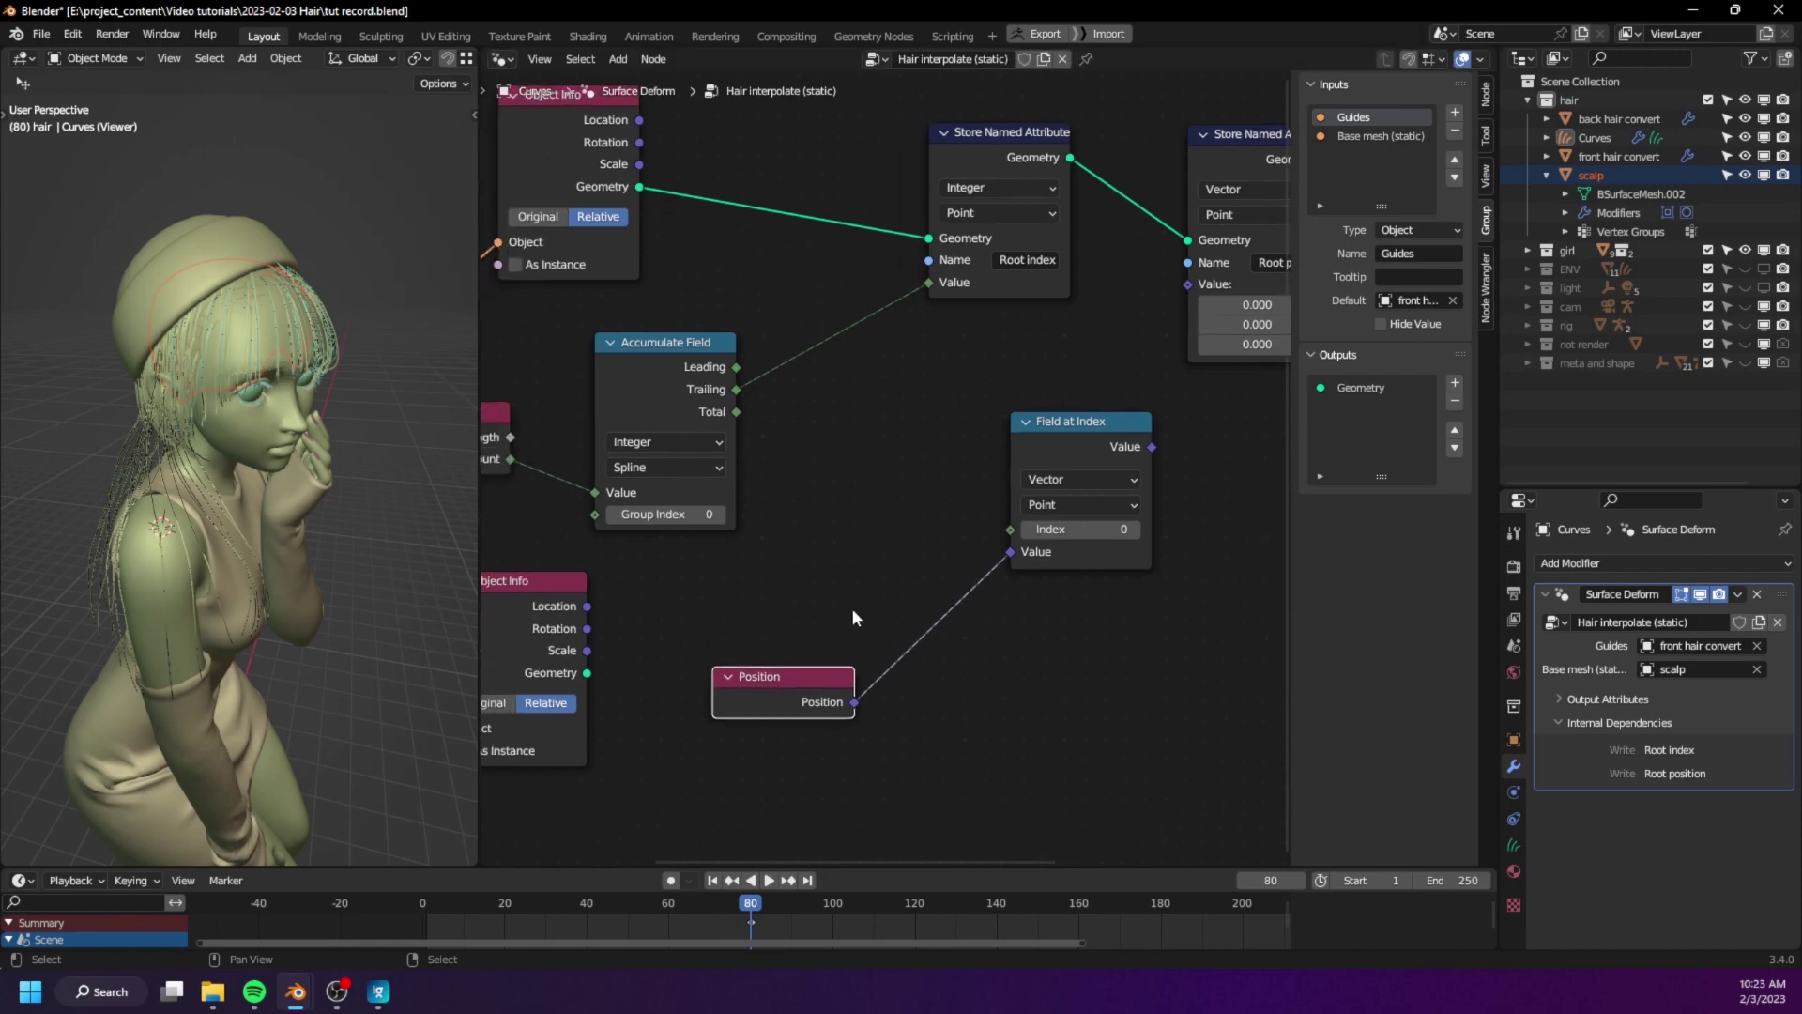
- Add a Named Attribute node beside the Field at Index node
key("shift+a")
mouse_move(831, 572)
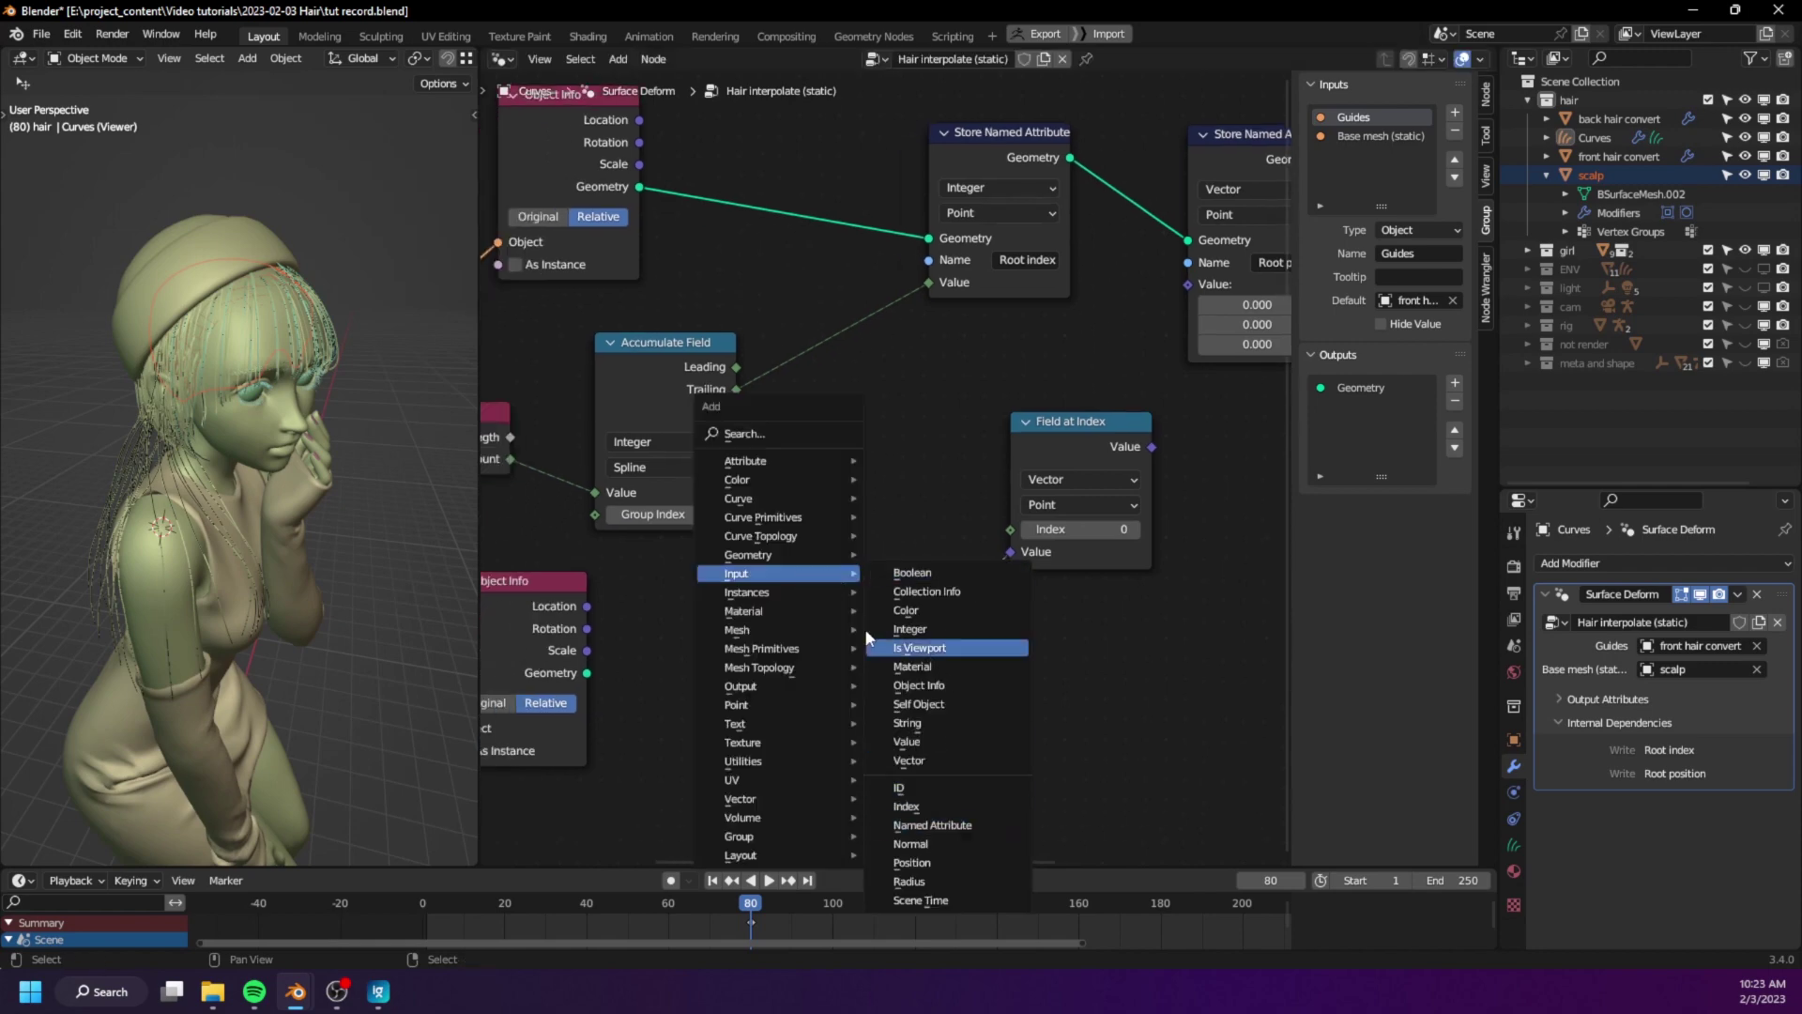
left_click(943, 830)
left_click(787, 500)
- Space out the "Root position" Store Named Attribute node and connect Field at Index's Value output to its Value
scroll(1048, 582, "down", 1)
middle_click_drag(1048, 582, 806, 610)
scroll(806, 610, "down", 1)
left_click_drag(805, 462, 823, 463)
left_click_drag(982, 141, 1277, 453)
middle_click_drag(1278, 453, 1276, 444)
middle_click_drag(1092, 317, 850, 404)
left_click_drag(786, 250, 1012, 285)
middle_click_drag(910, 391, 954, 383)
left_click_drag(676, 519, 972, 400)
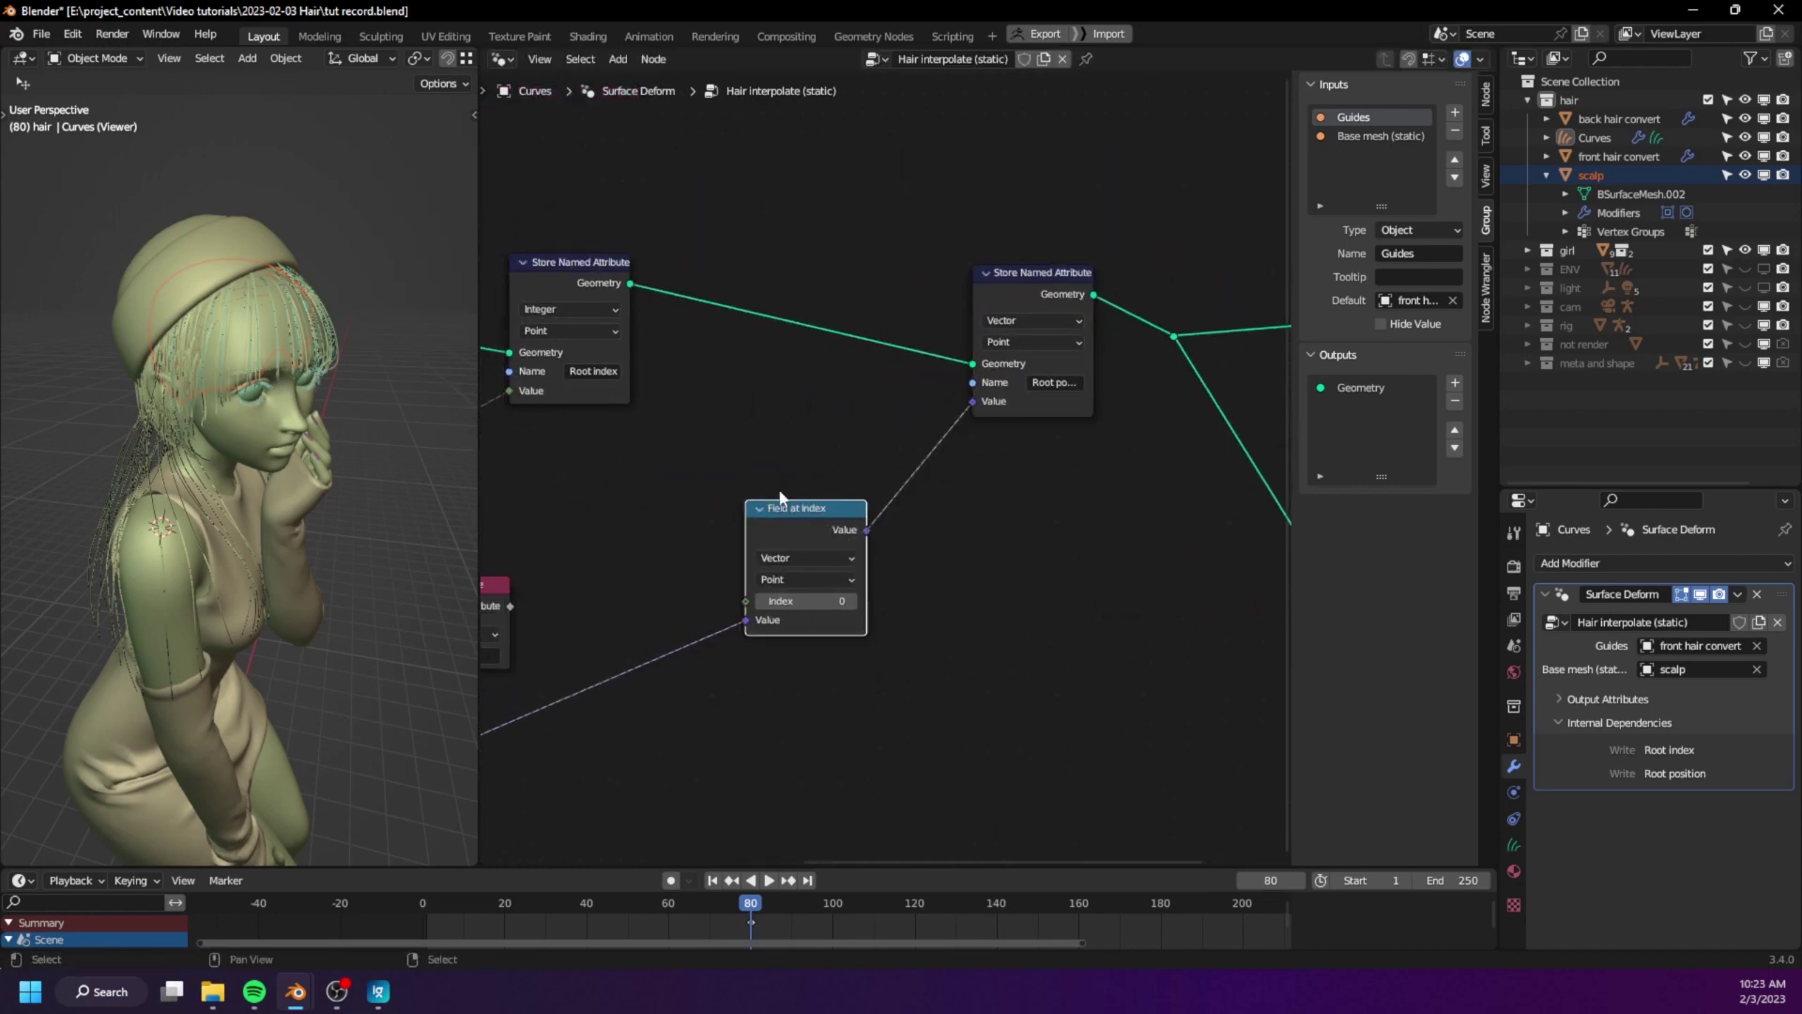
left_click_drag(785, 503, 793, 505)
- Set the Named Attribute node to Integer "Root index", connect it to Field at Index's Index, and place Position beneath it
middle_click_drag(684, 578, 928, 543)
left_click_drag(653, 558, 1005, 570)
left_click(771, 621)
left_click(812, 694)
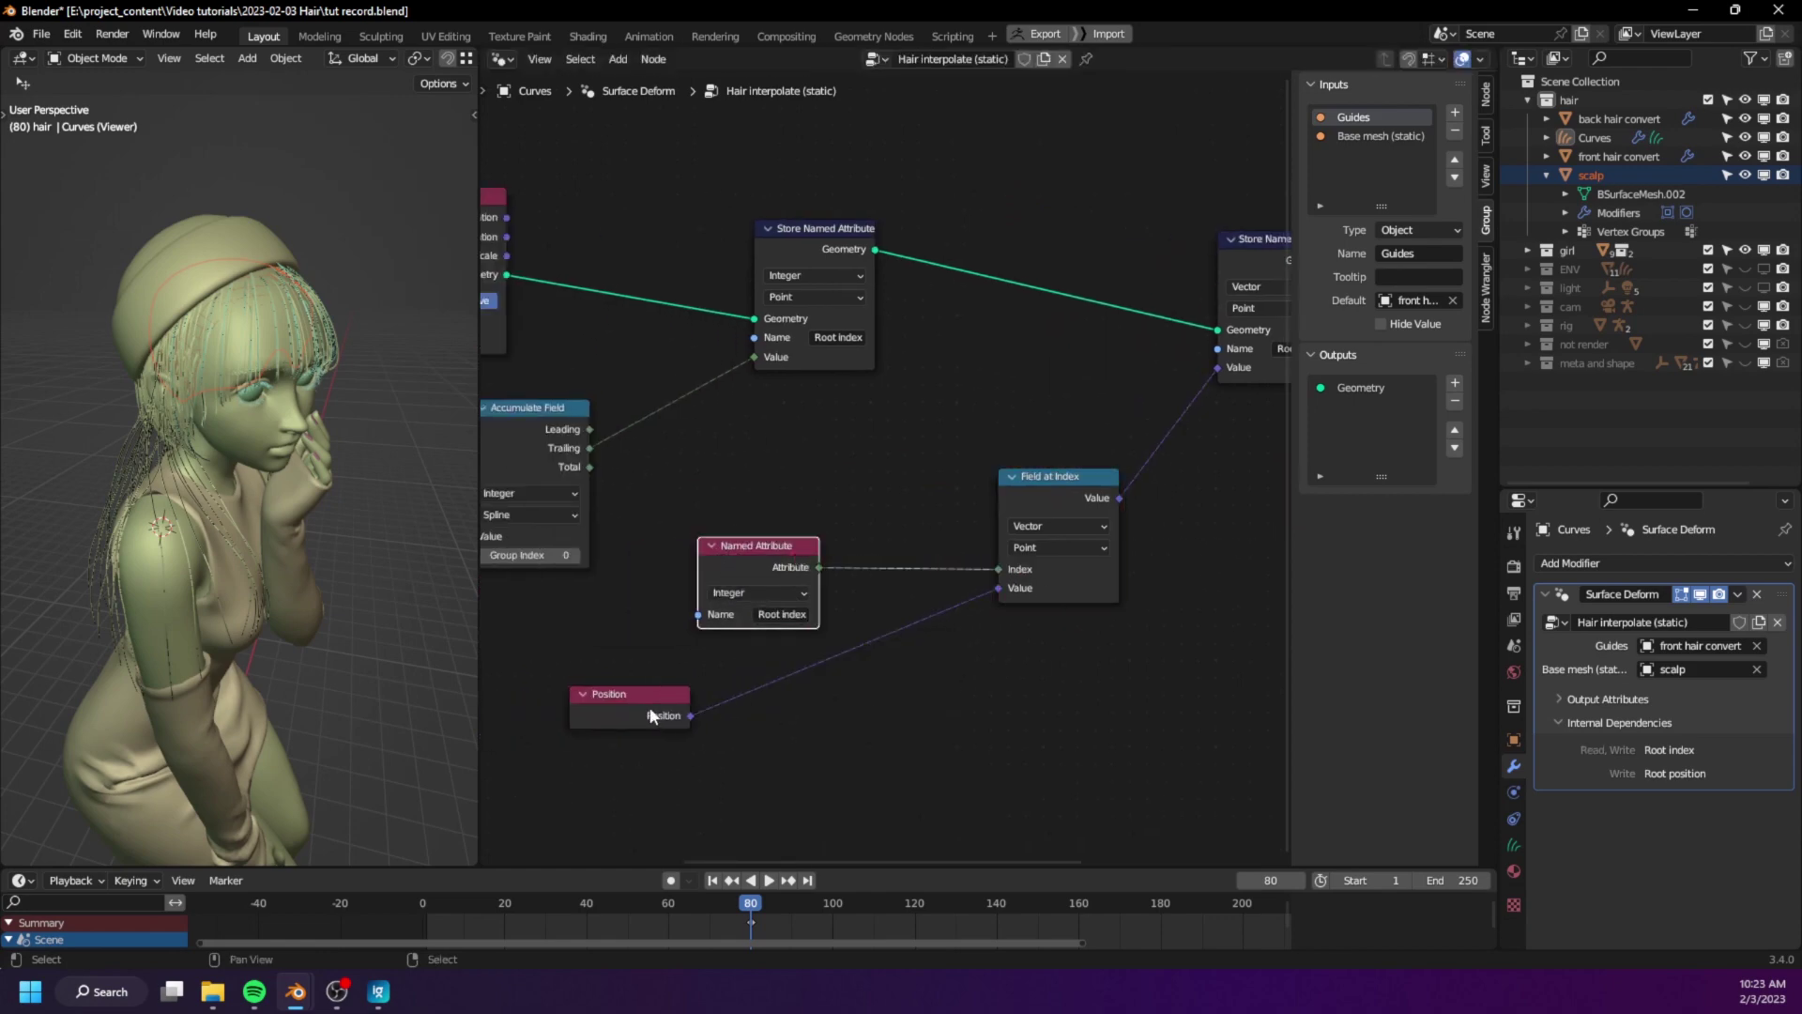
left_click_drag(649, 709, 759, 693)
- Move the reroute, Viewer and Group Output together farther from the "Root position" Store Named Attribute node
scroll(949, 716, "down", 4)
middle_click_drag(949, 715, 651, 731)
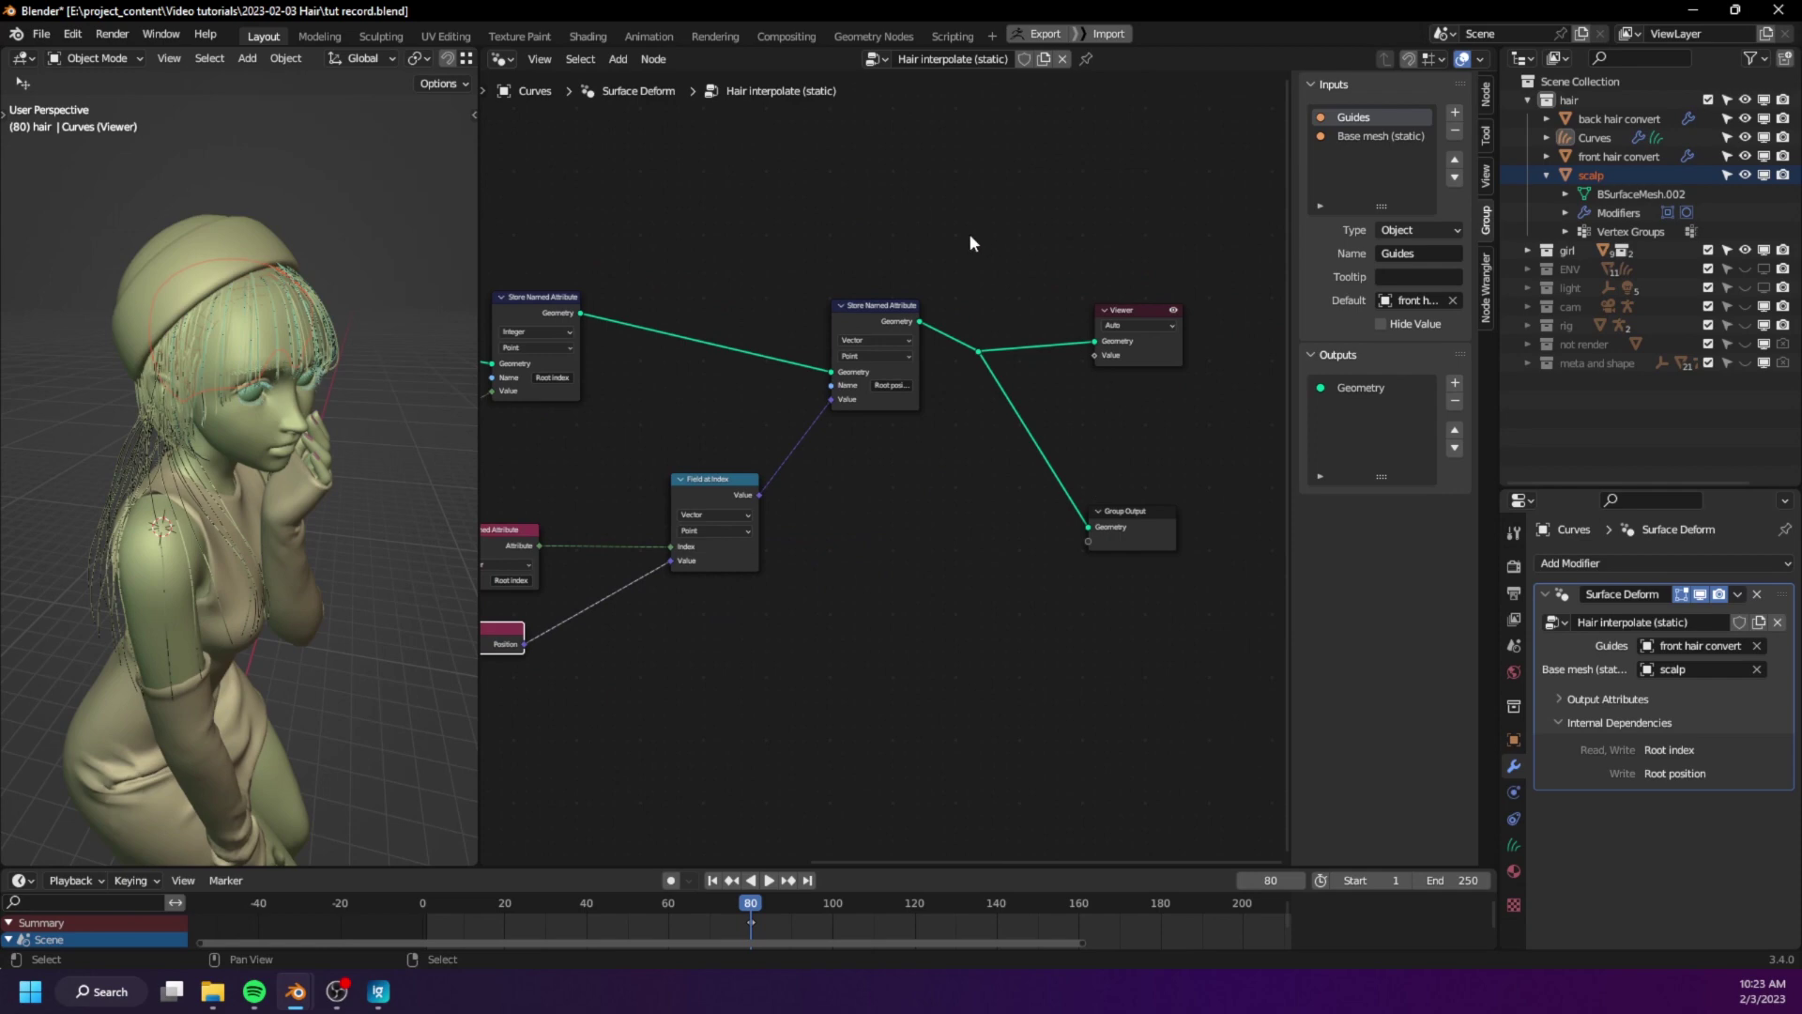
left_click_drag(970, 242, 1140, 531)
key("g")
left_click(1210, 333)
- Duplicate both Store Named Attribute nodes with their incoming links and place the copies above the originals
left_click(1147, 361)
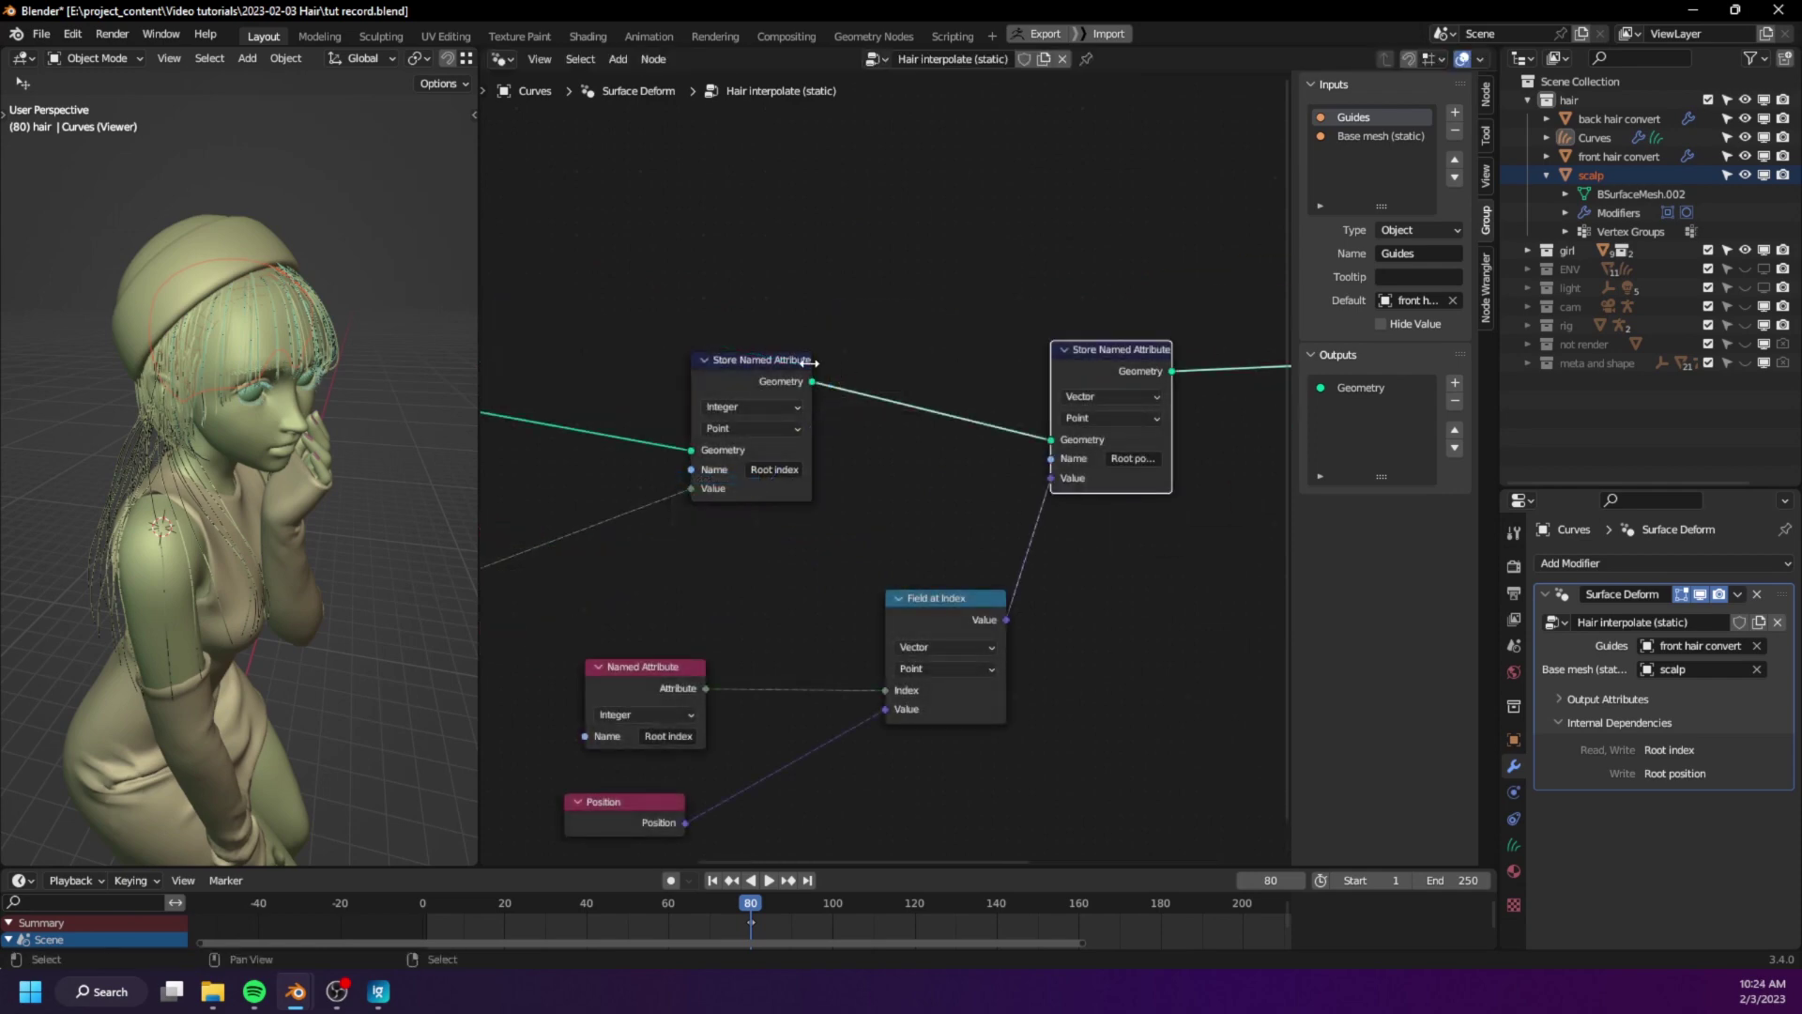
left_click(788, 366)
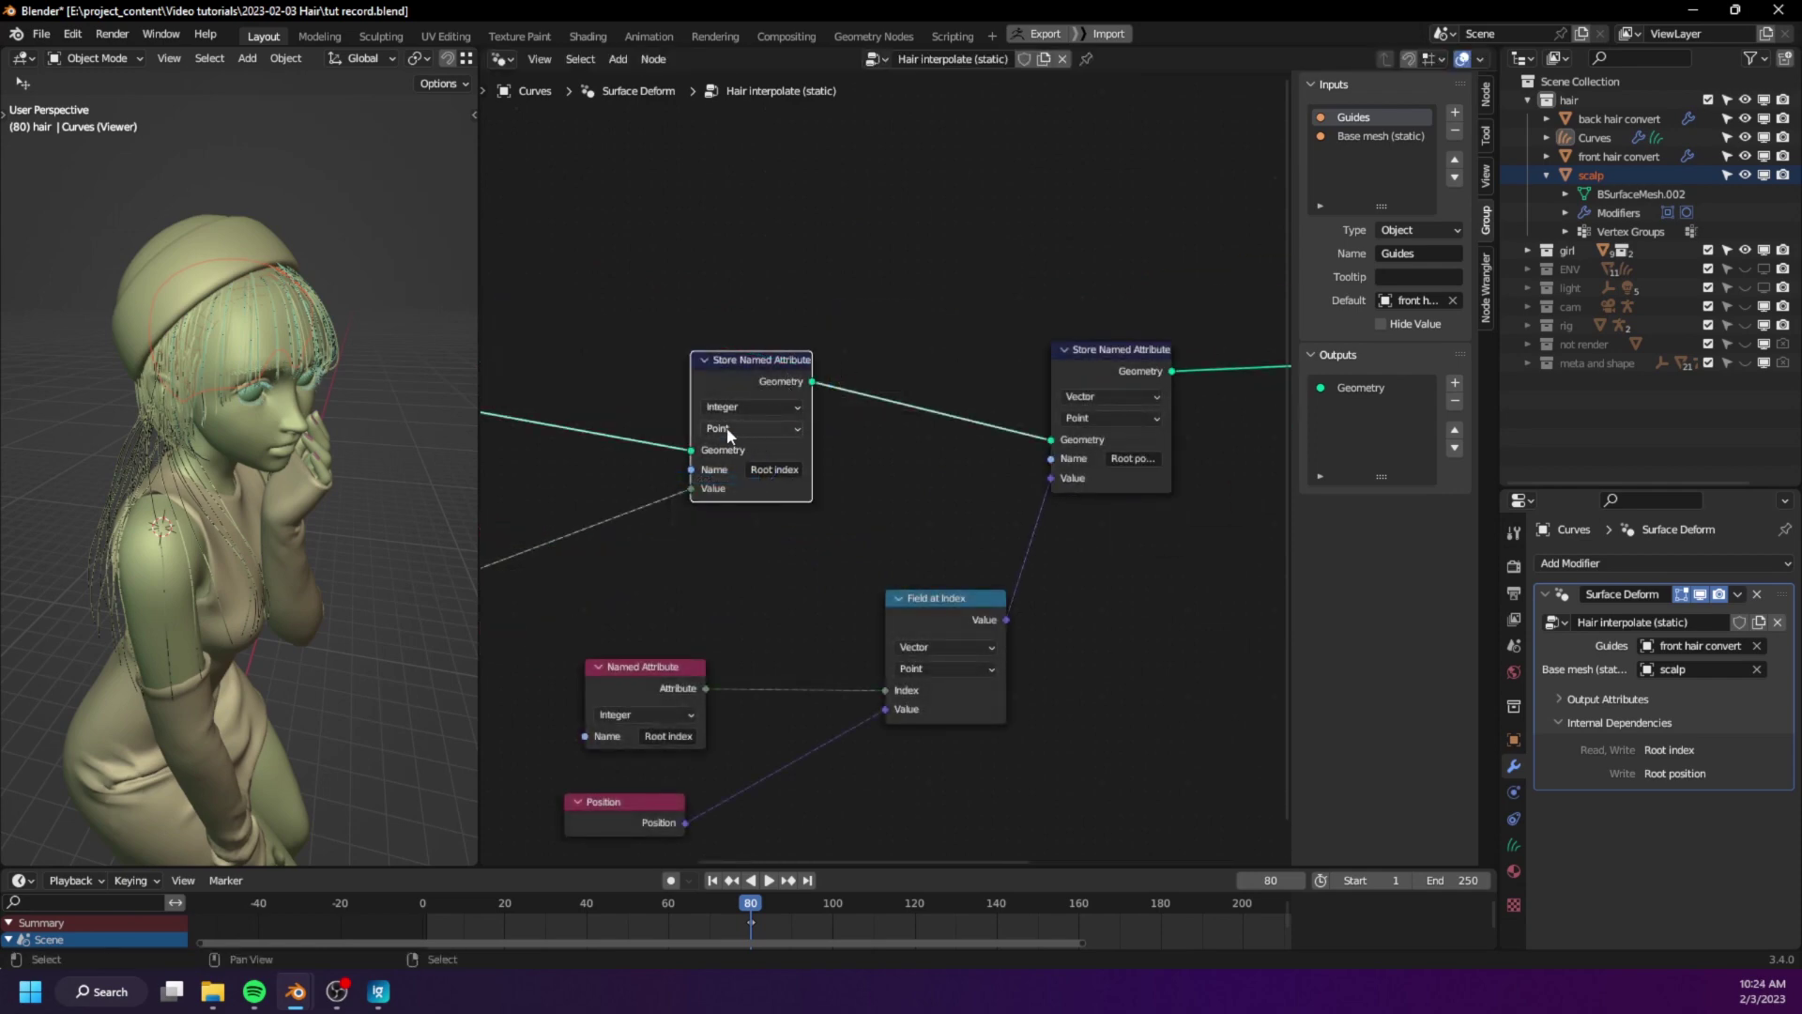
middle_click_drag(892, 450, 837, 483)
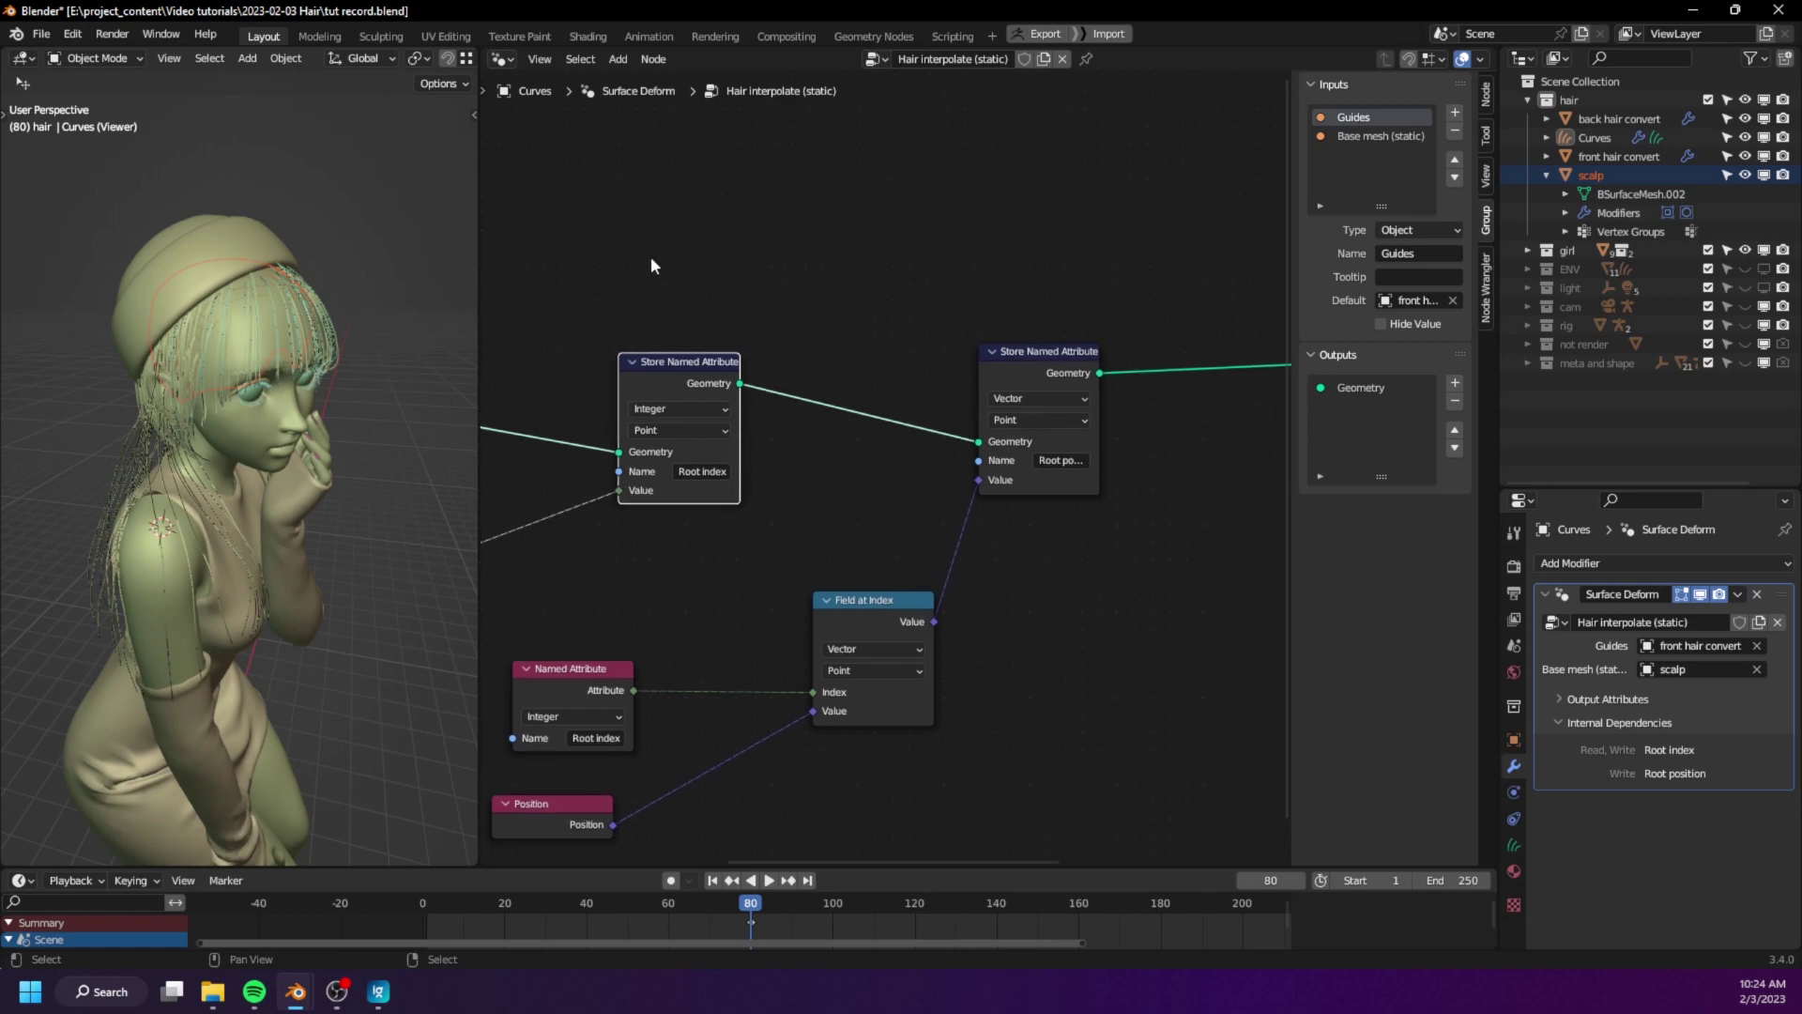
left_click_drag(652, 259, 1101, 534)
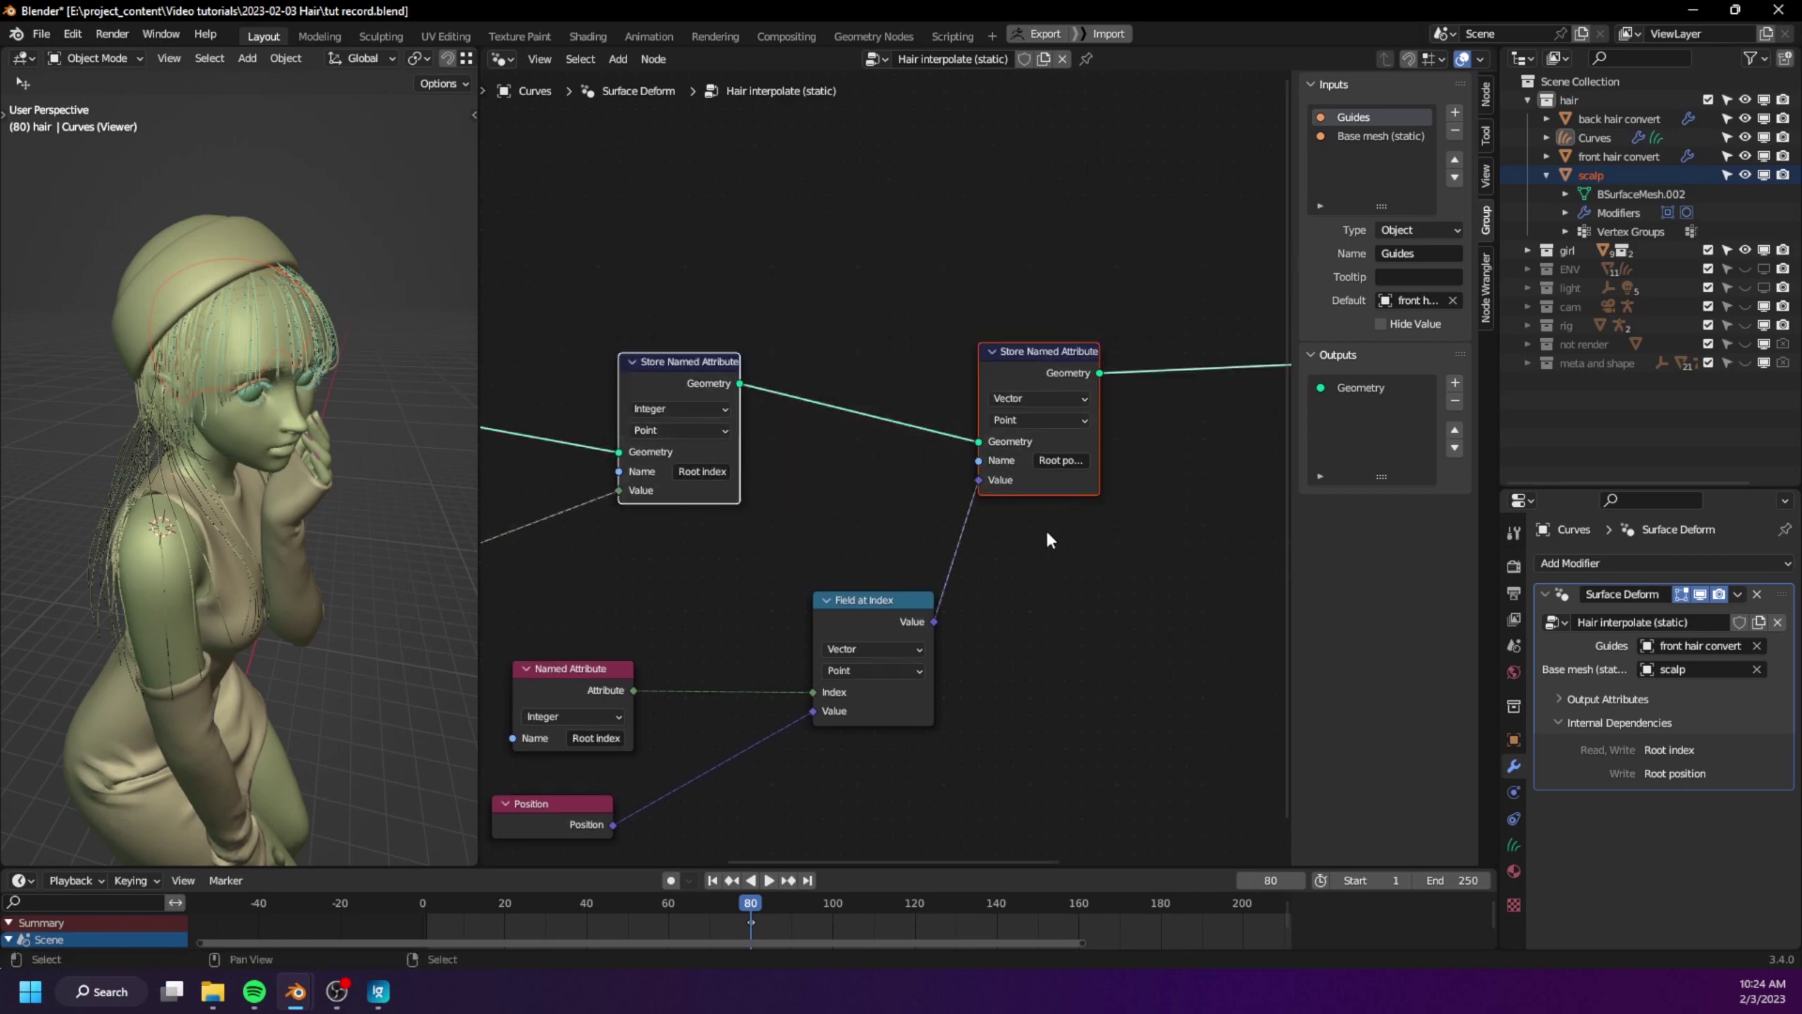
middle_click_drag(1023, 551, 1067, 621)
key("shift+d")
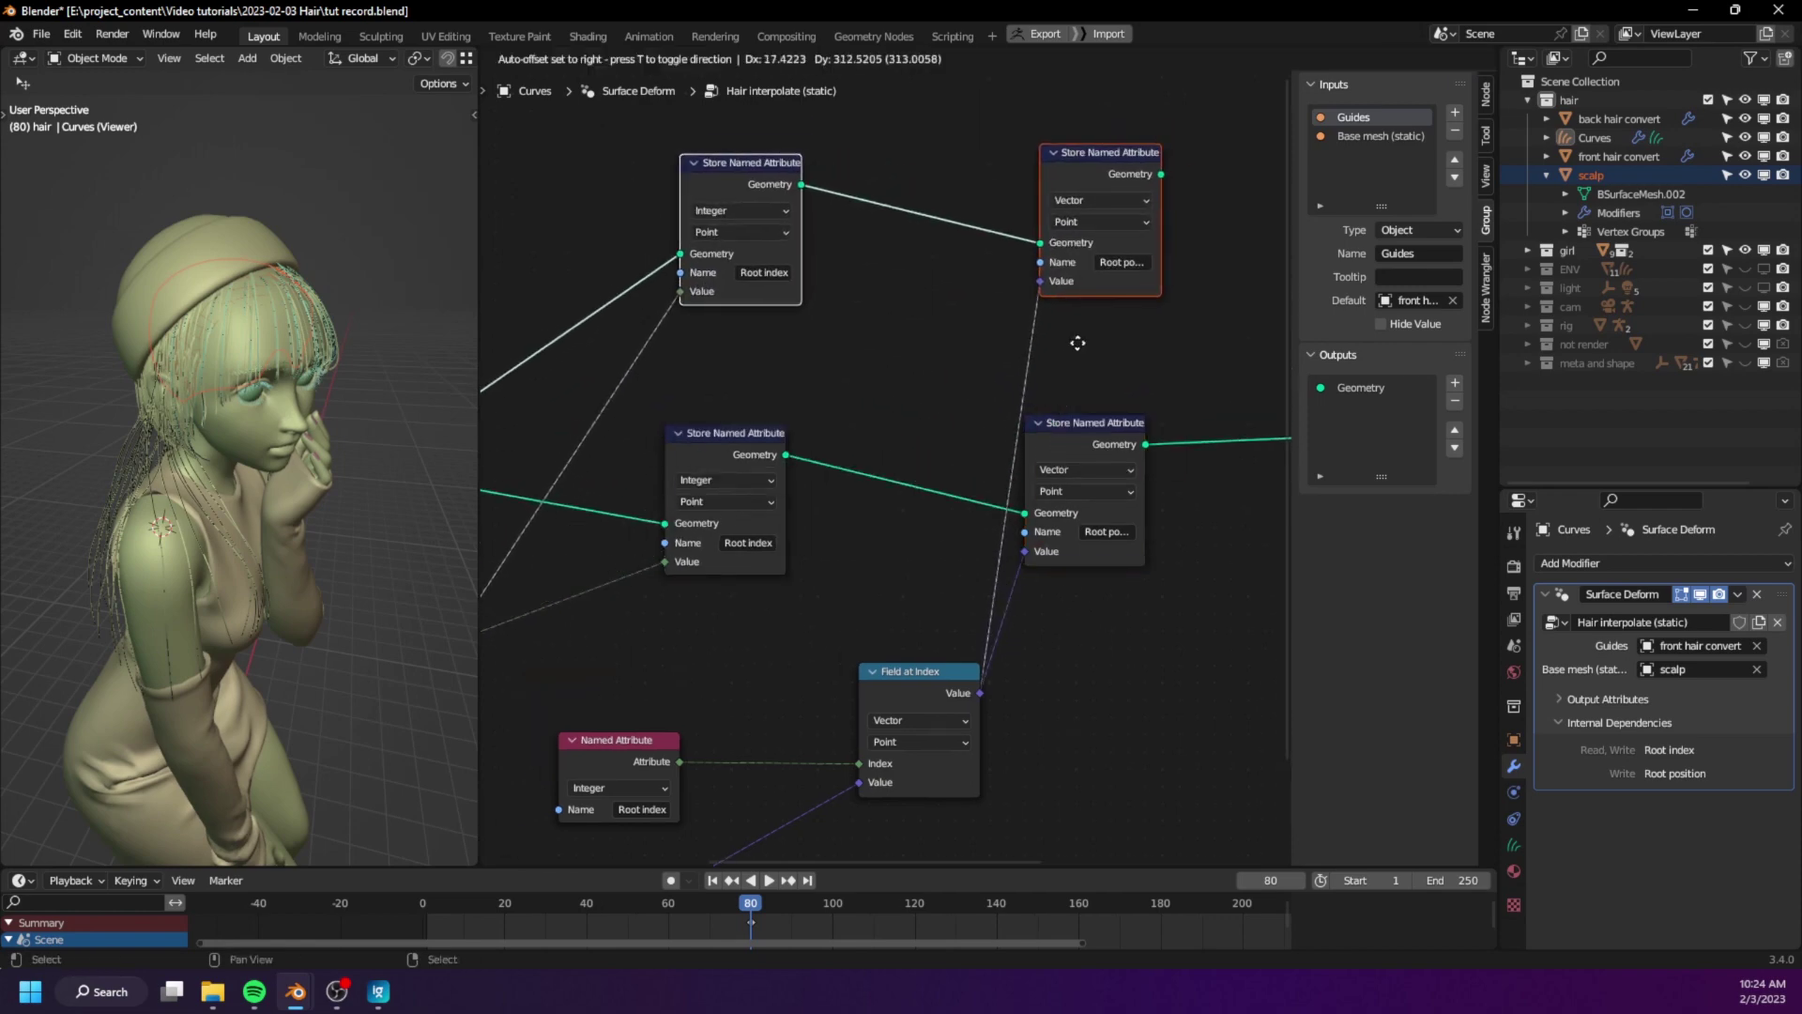
left_click(1075, 342)
- Move the original "Root position" Store Named Attribute node farther from the "Root index" one
middle_click_drag(1086, 402, 896, 423)
scroll(915, 460, "down", 1)
left_click_drag(907, 464, 1013, 476)
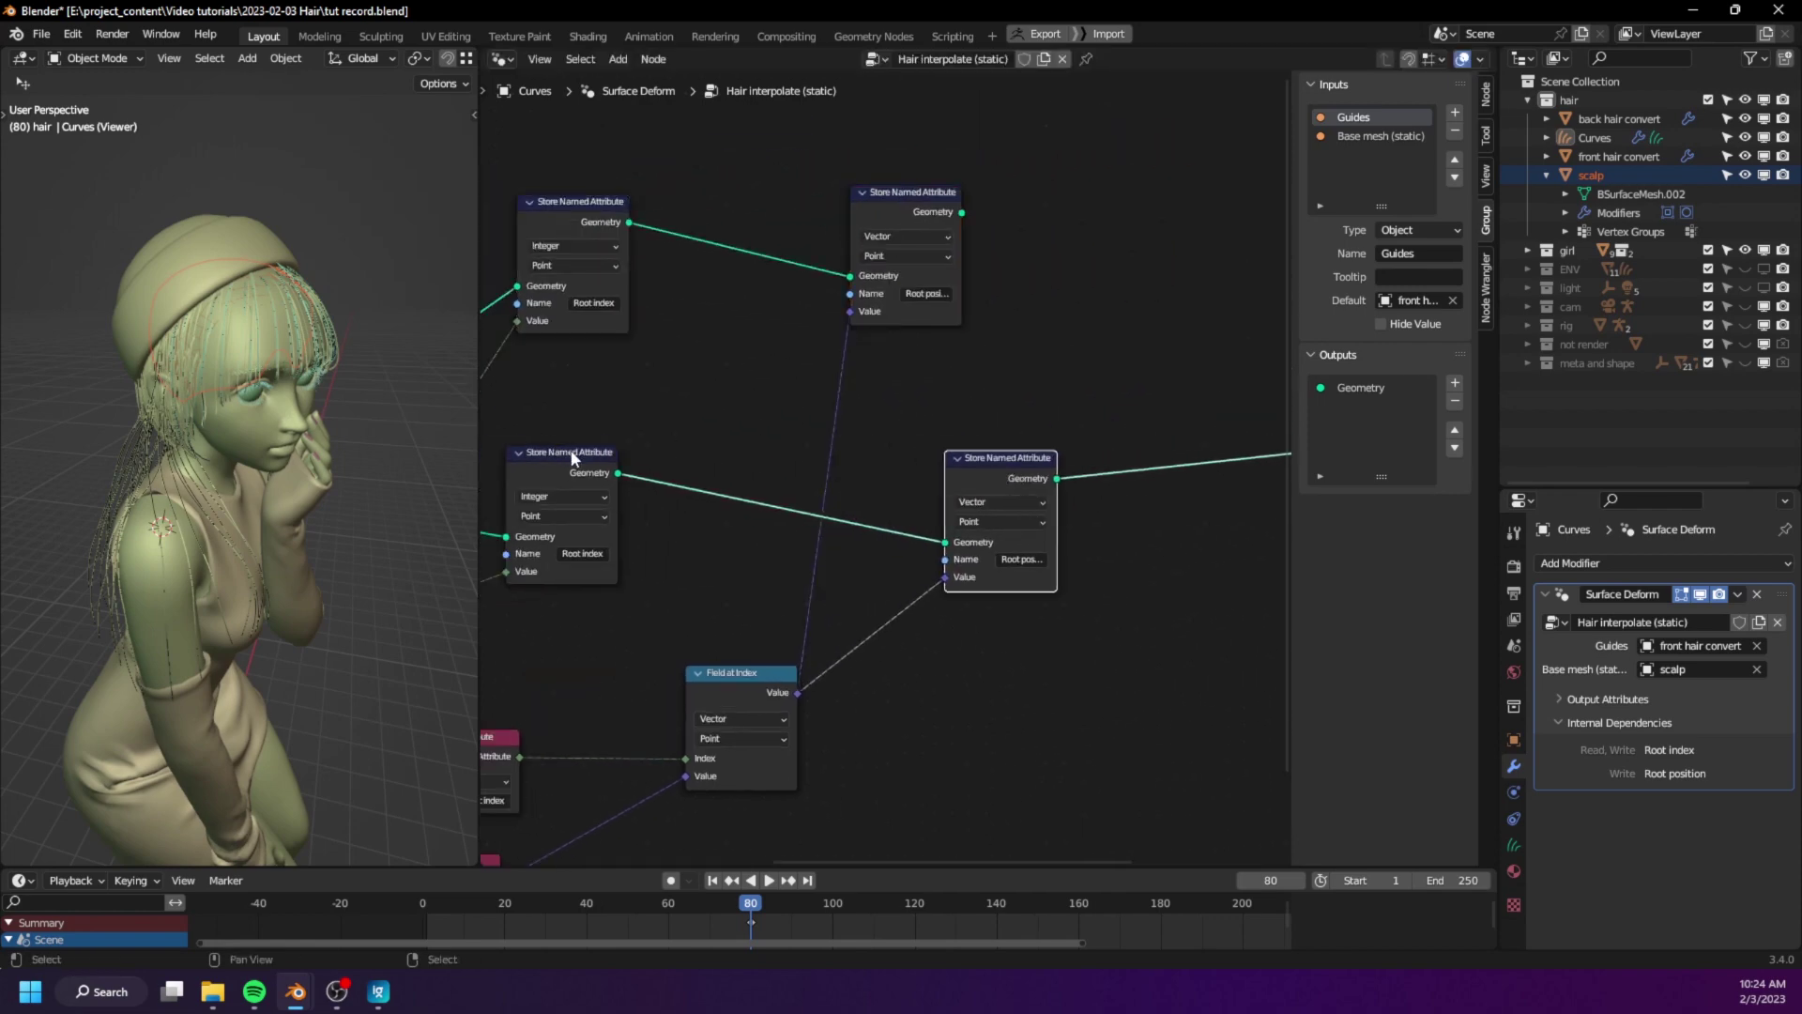
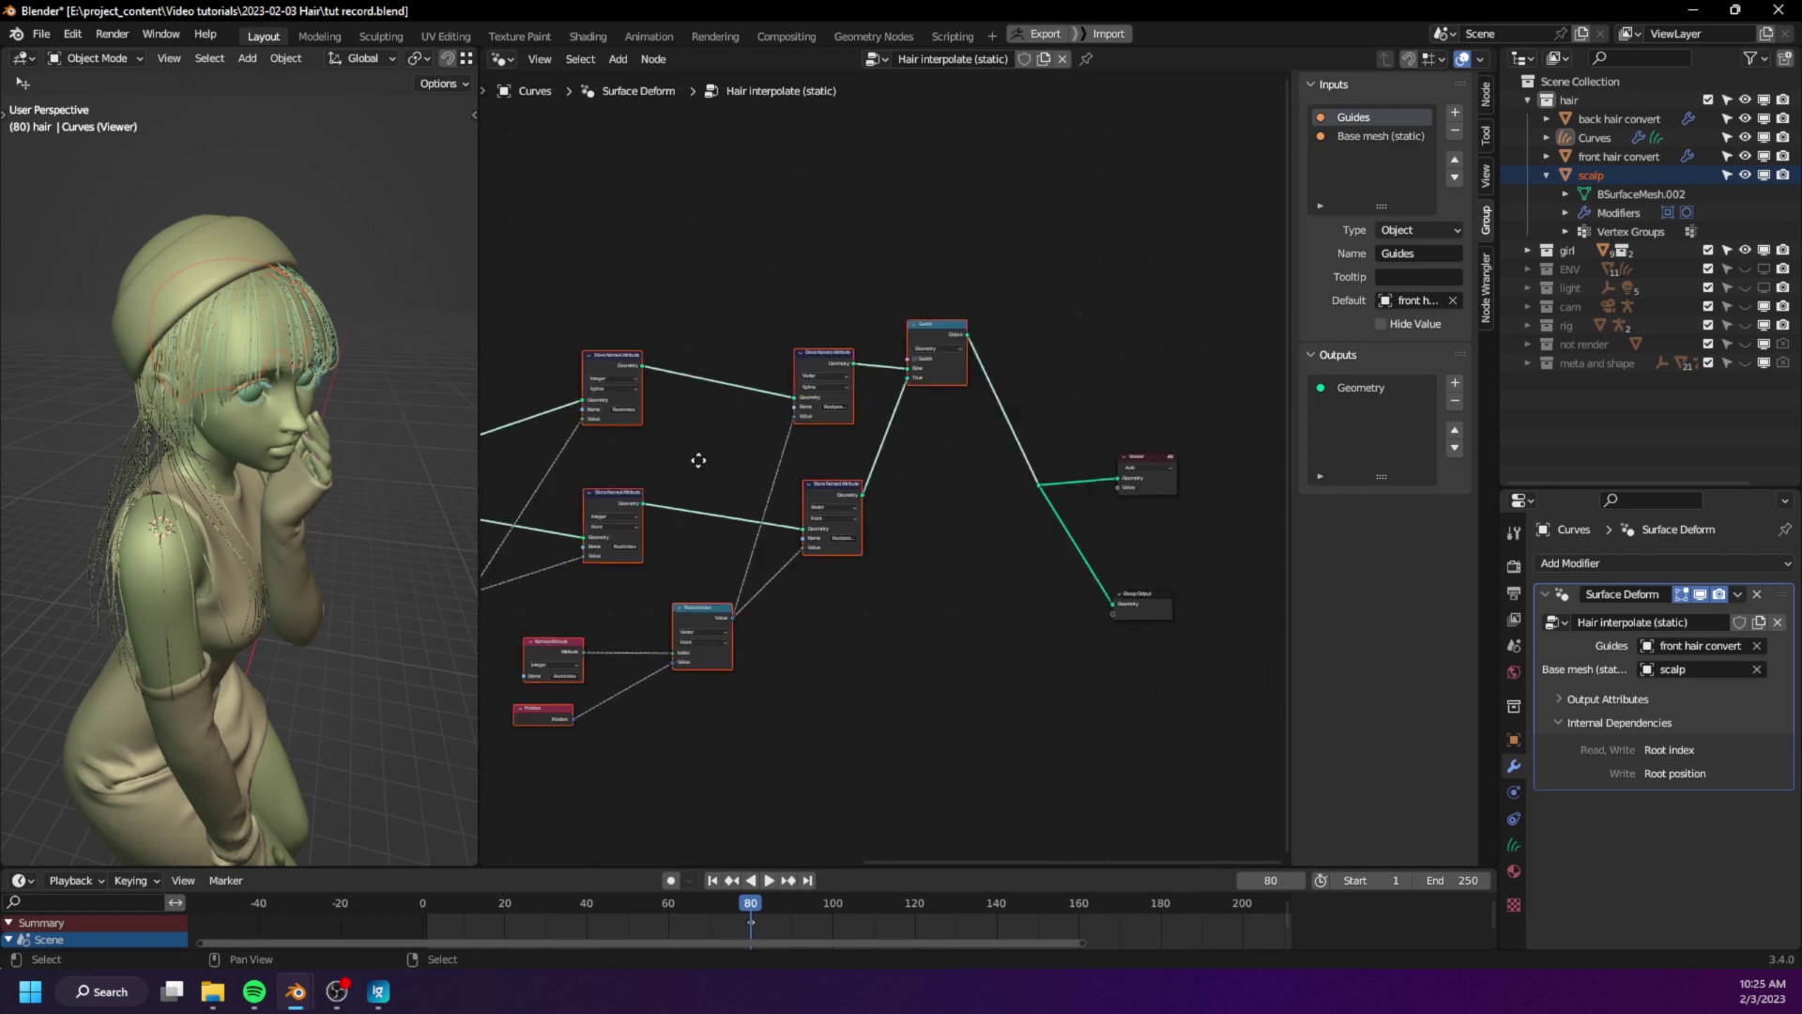
- Group the selected root attribute nodes and name the new node group "Generate root info"
middle_click_drag(769, 498, 1138, 481)
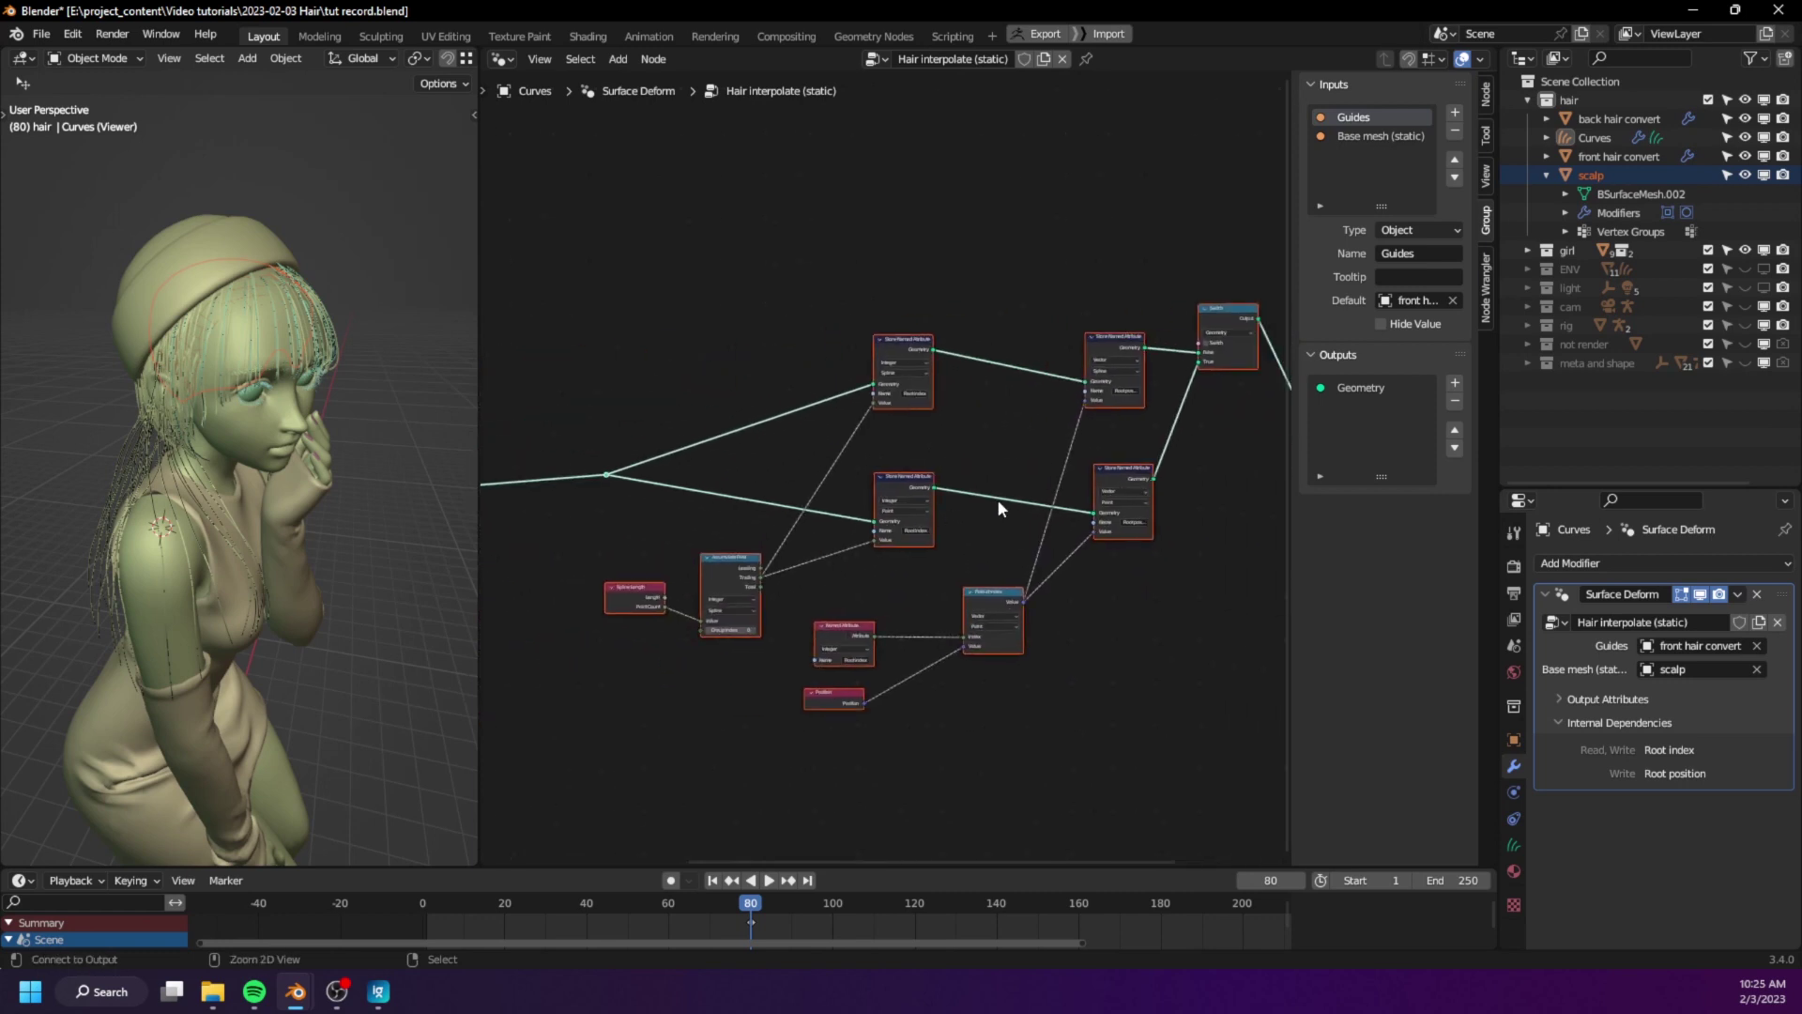
key("ctrl+g")
left_click_drag(776, 550, 737, 502)
key("Tab")
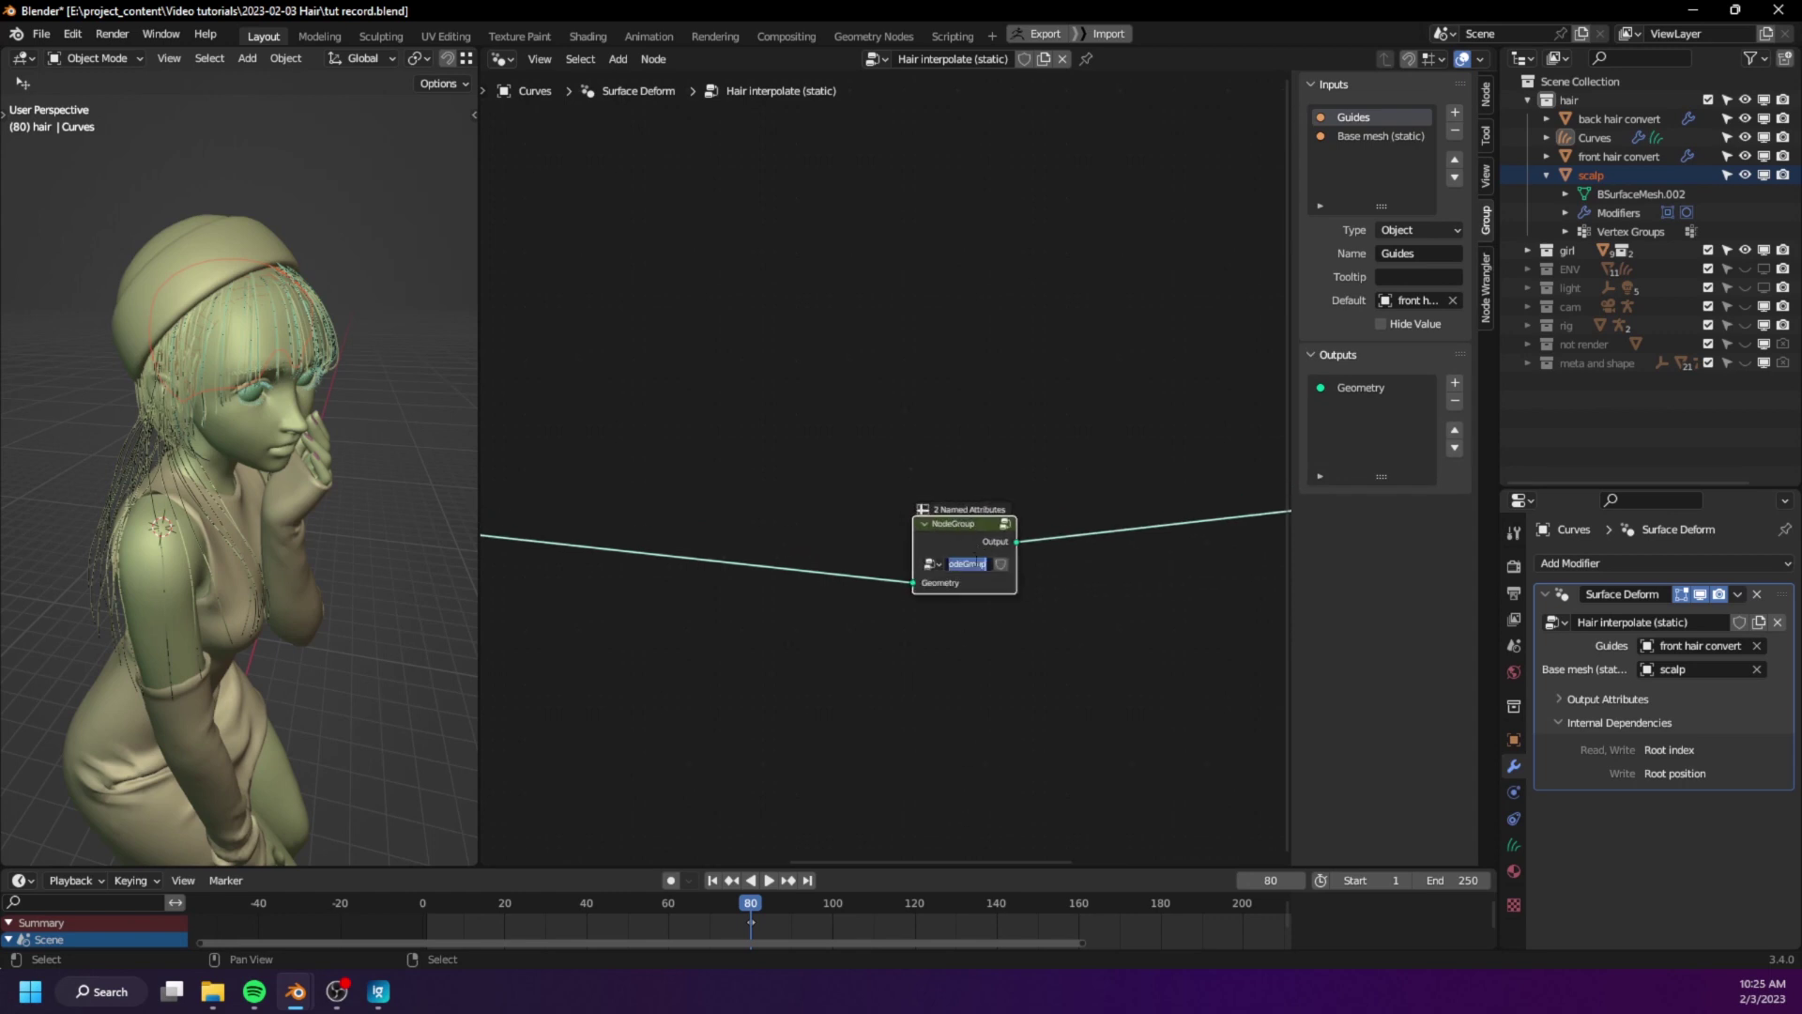
type("Generat...")
- Open the "Generate root info" group for editing and move its Group Output beyond the Switch node
key("Tab")
key("Home")
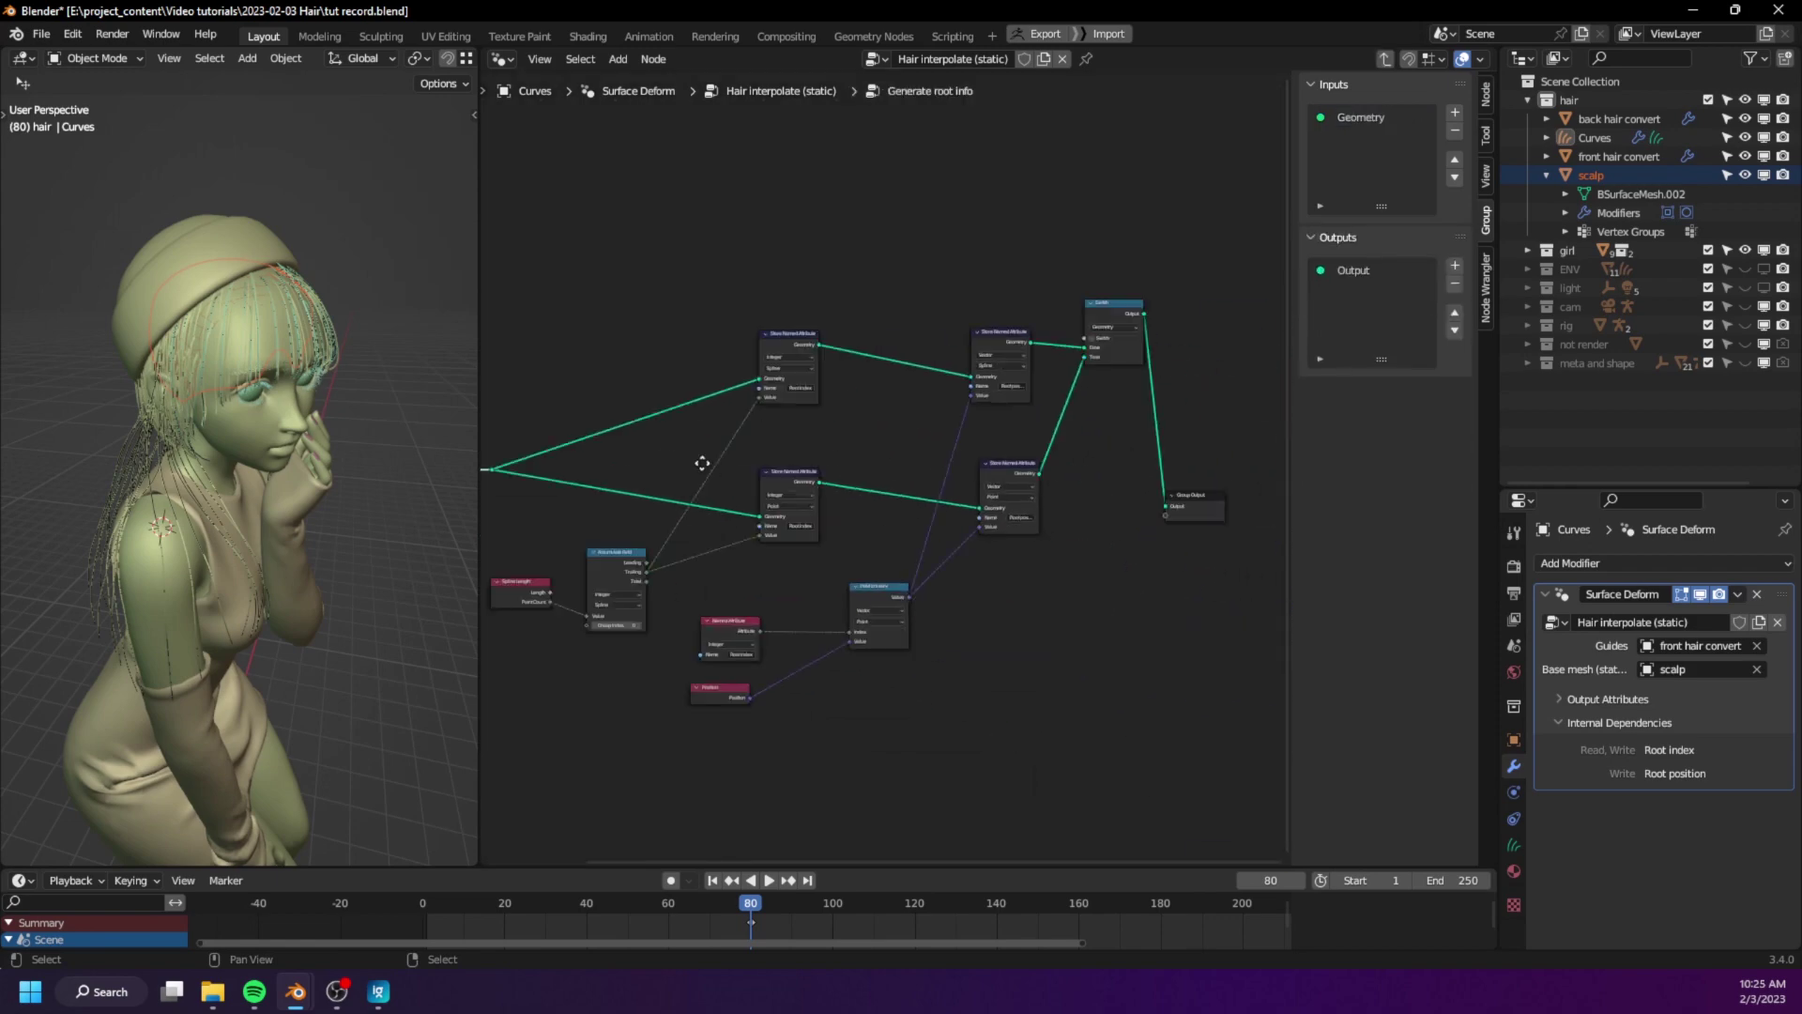
left_click_drag(1105, 491, 1179, 547)
key("g")
left_click(1279, 353)
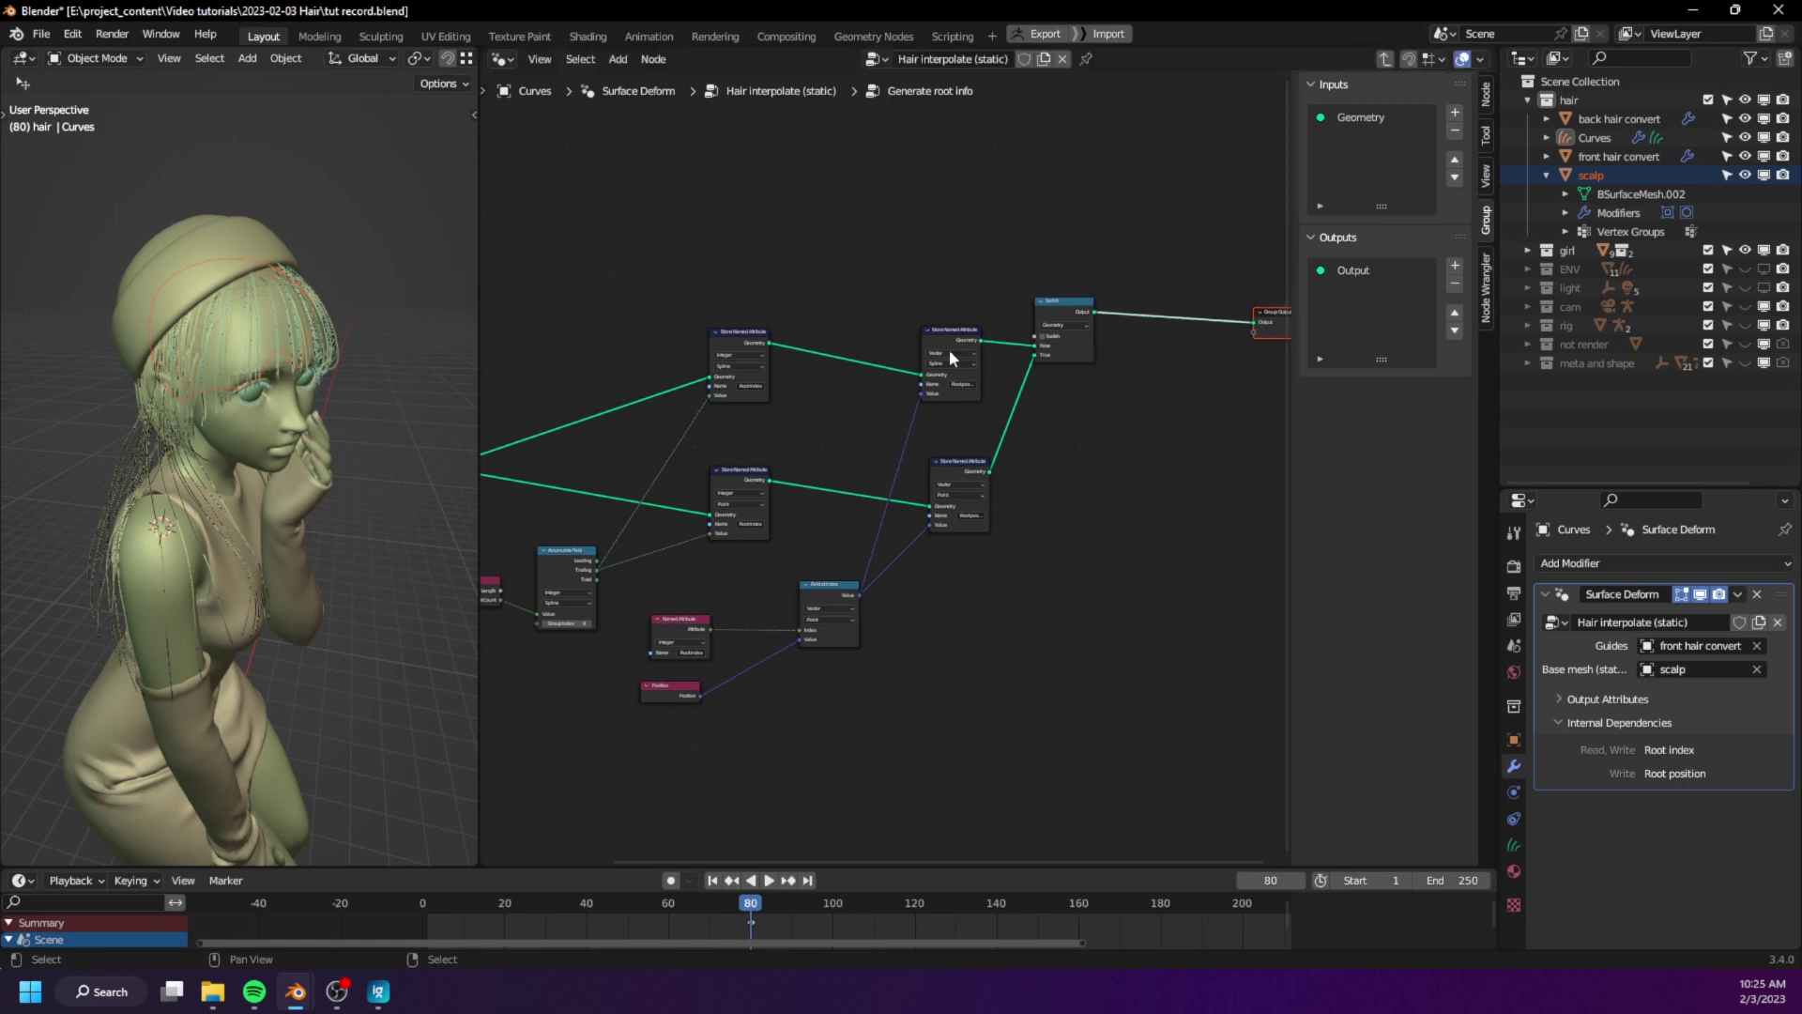
- Reposition the Group Input node and expose the Switch node's Switch socket as a new group input
middle_click_drag(949, 354, 1069, 409)
scroll(1069, 408, "down", 1)
left_click_drag(536, 519, 535, 495)
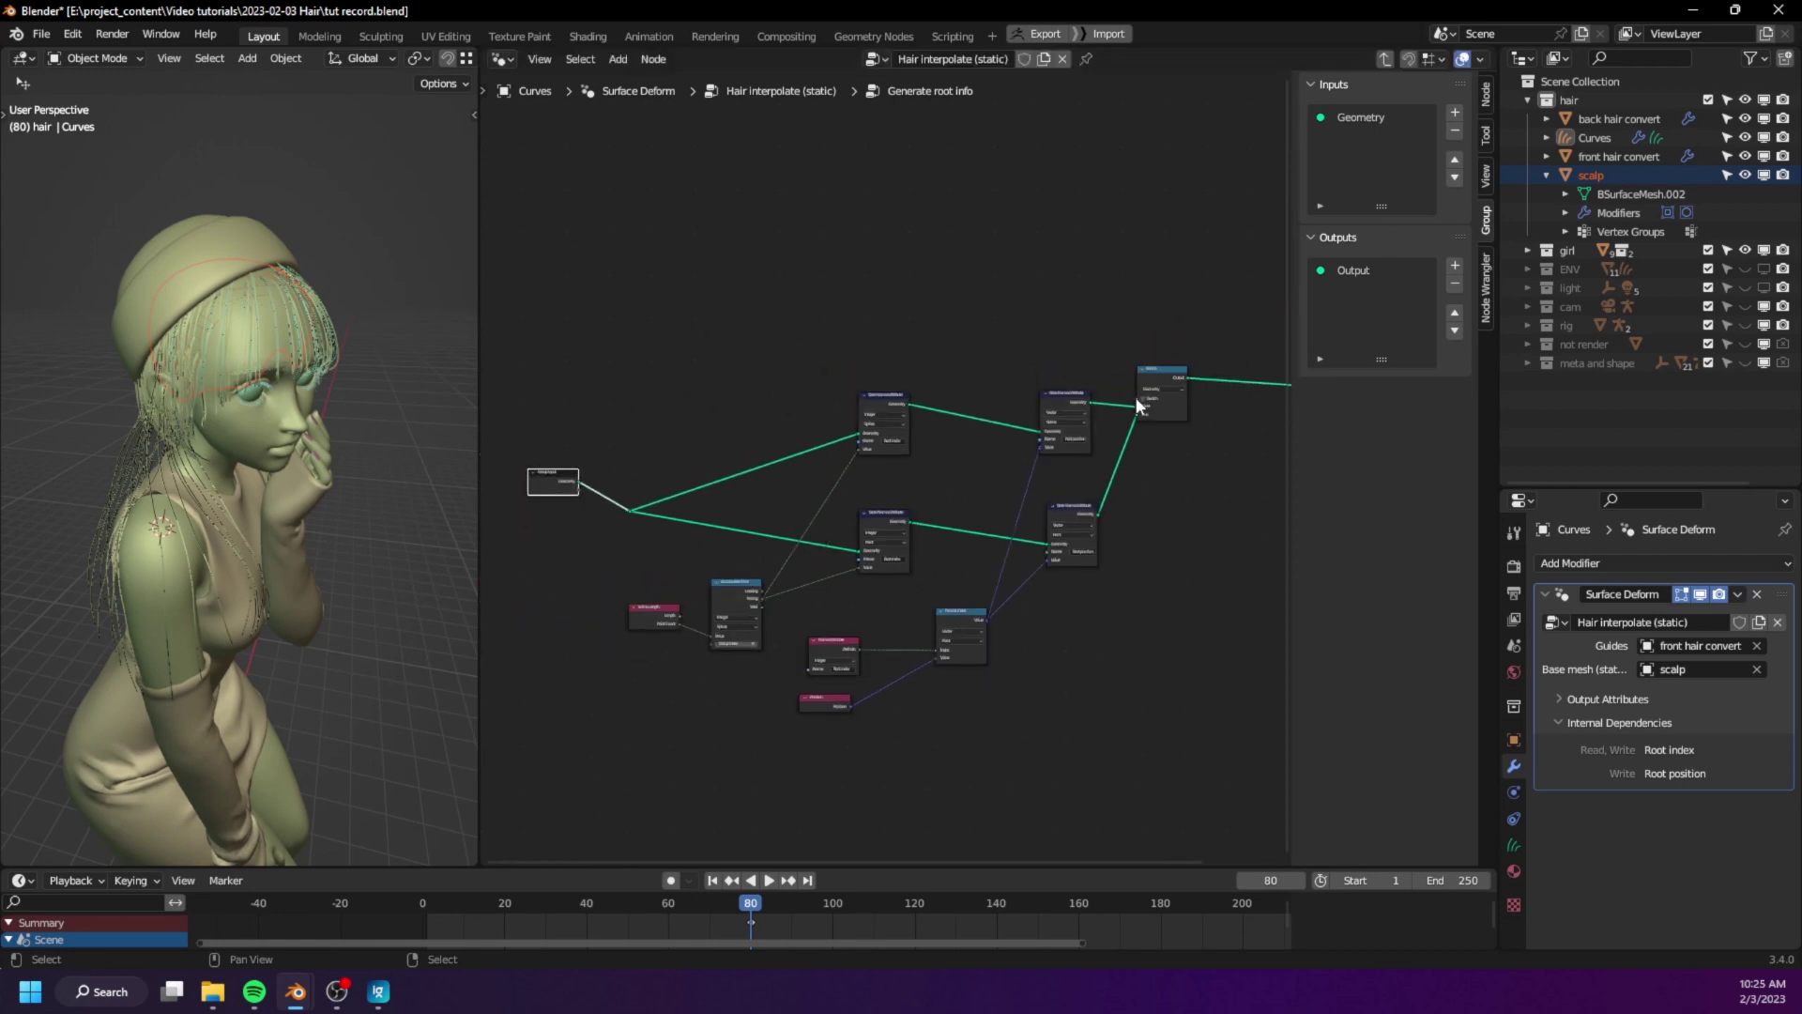
left_click_drag(1139, 405, 588, 495)
scroll(554, 641, "up", 2)
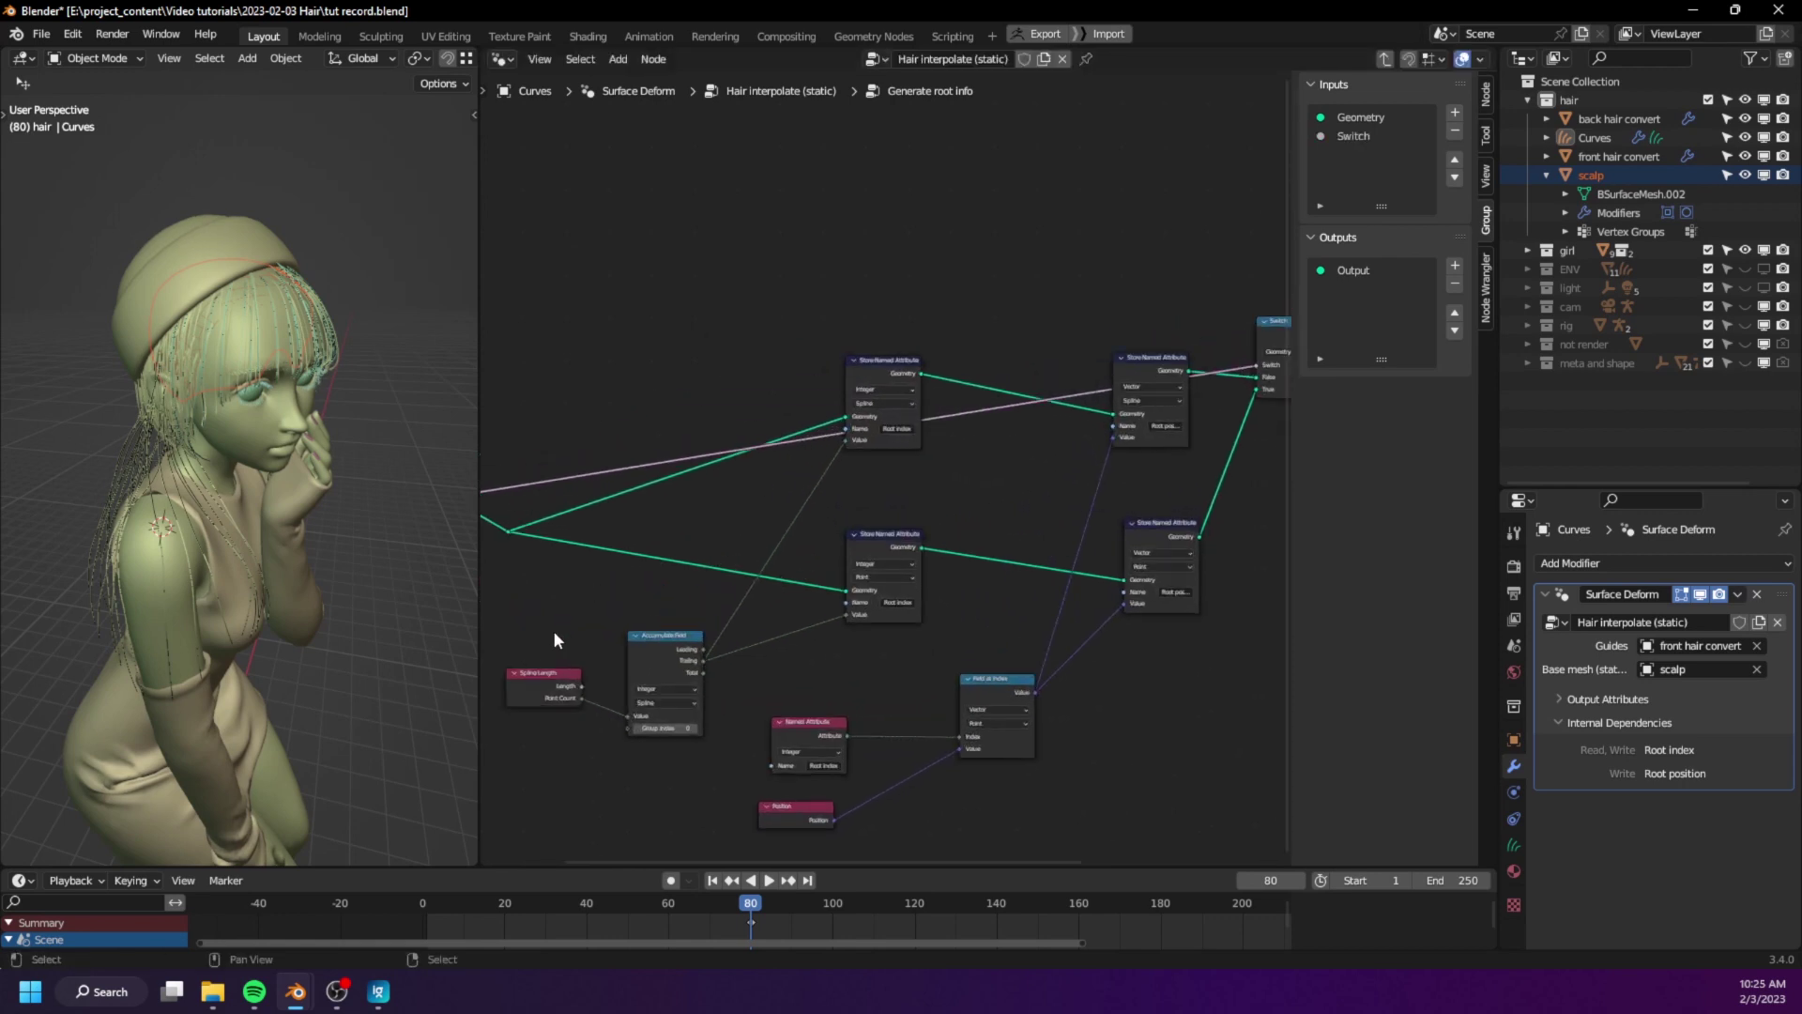
- Rename the group's Switch input to "Store to points"
middle_click_drag(554, 640, 752, 672)
scroll(752, 673, "up", 1)
left_click(665, 649)
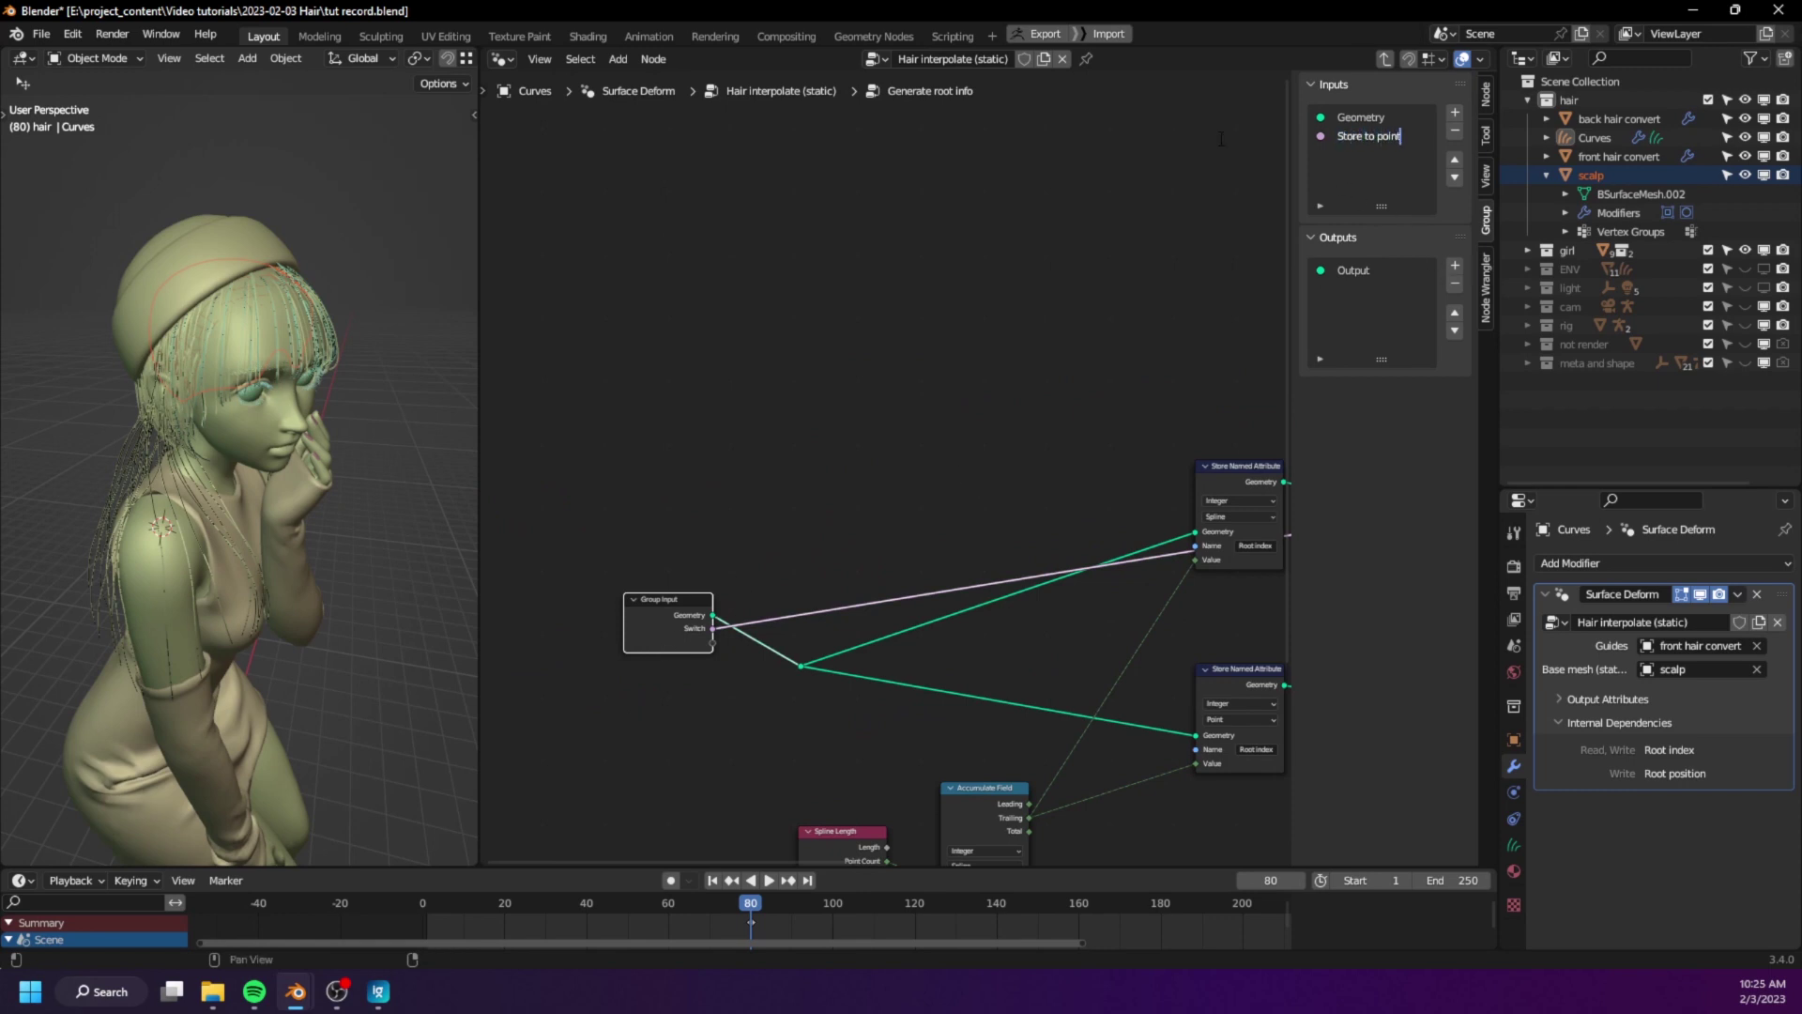
type("s")
key("Return")
- Duplicate the "Root index" Named Attribute node and place the copy between the Switch and Group Output nodes
left_click_drag(660, 680, 549, 713)
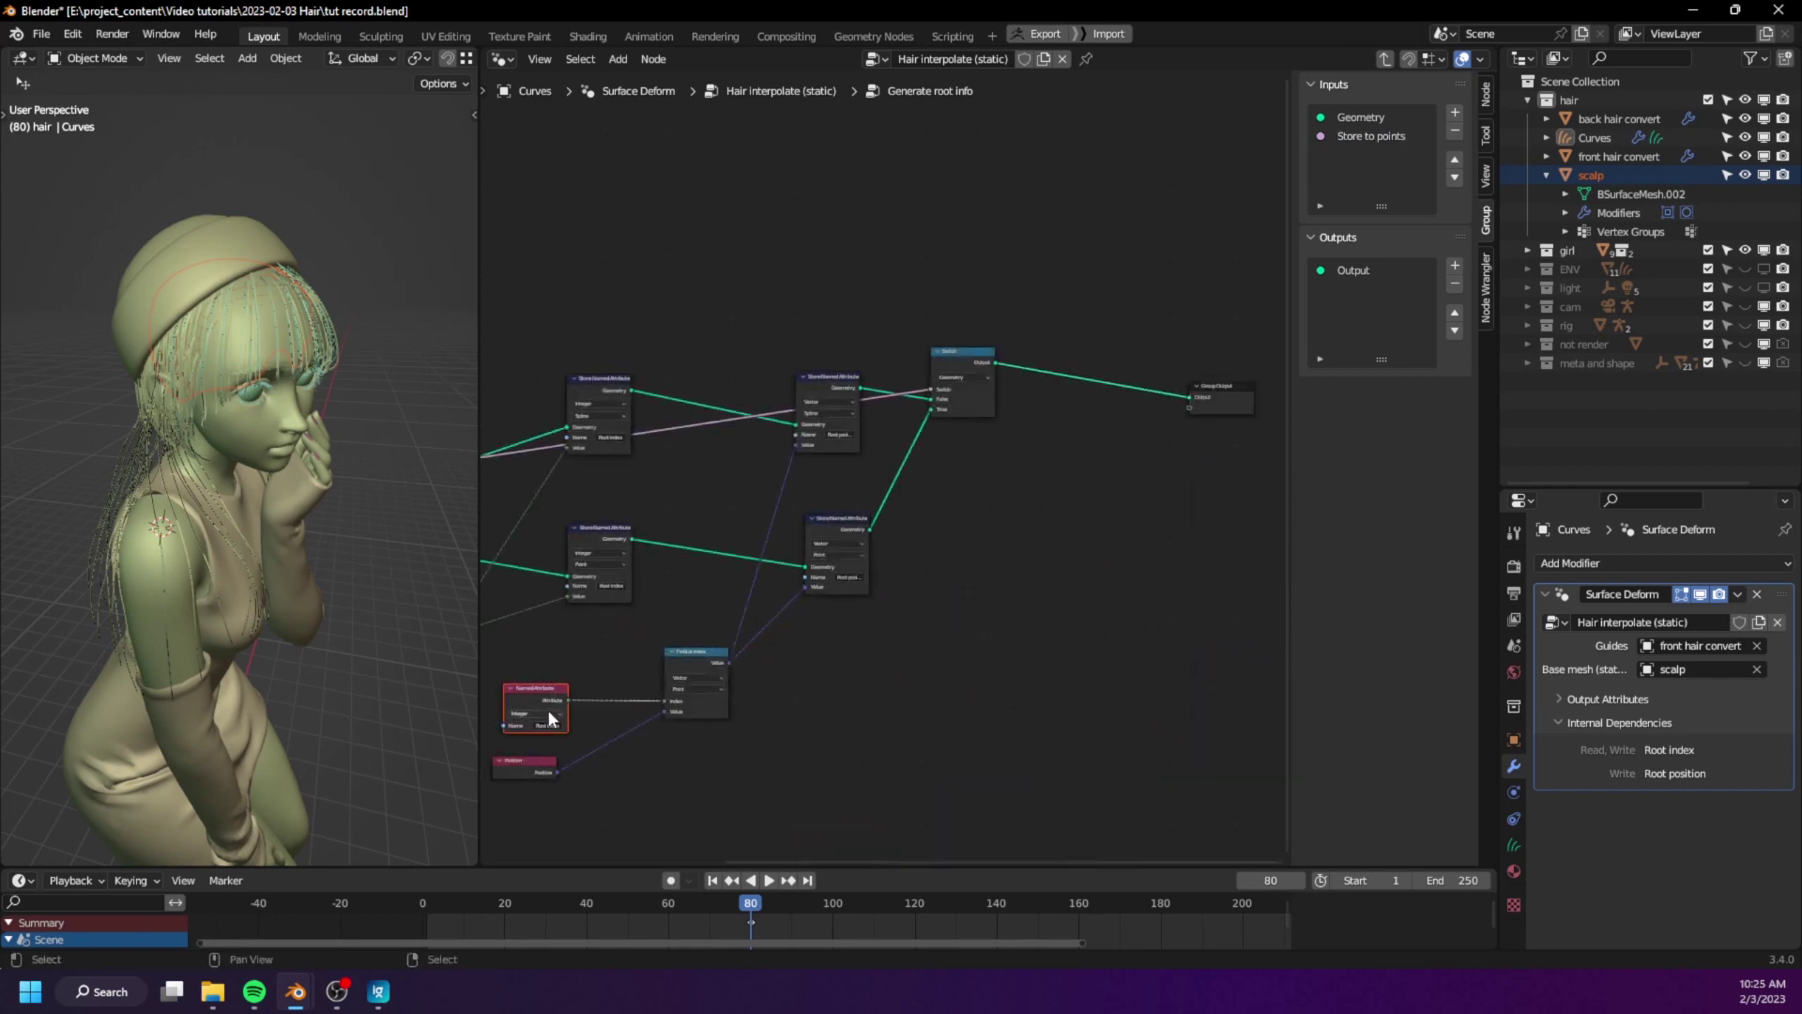
key("shift+d")
left_click(1103, 449)
middle_click_drag(1162, 470, 861, 532)
scroll(861, 532, "up", 8)
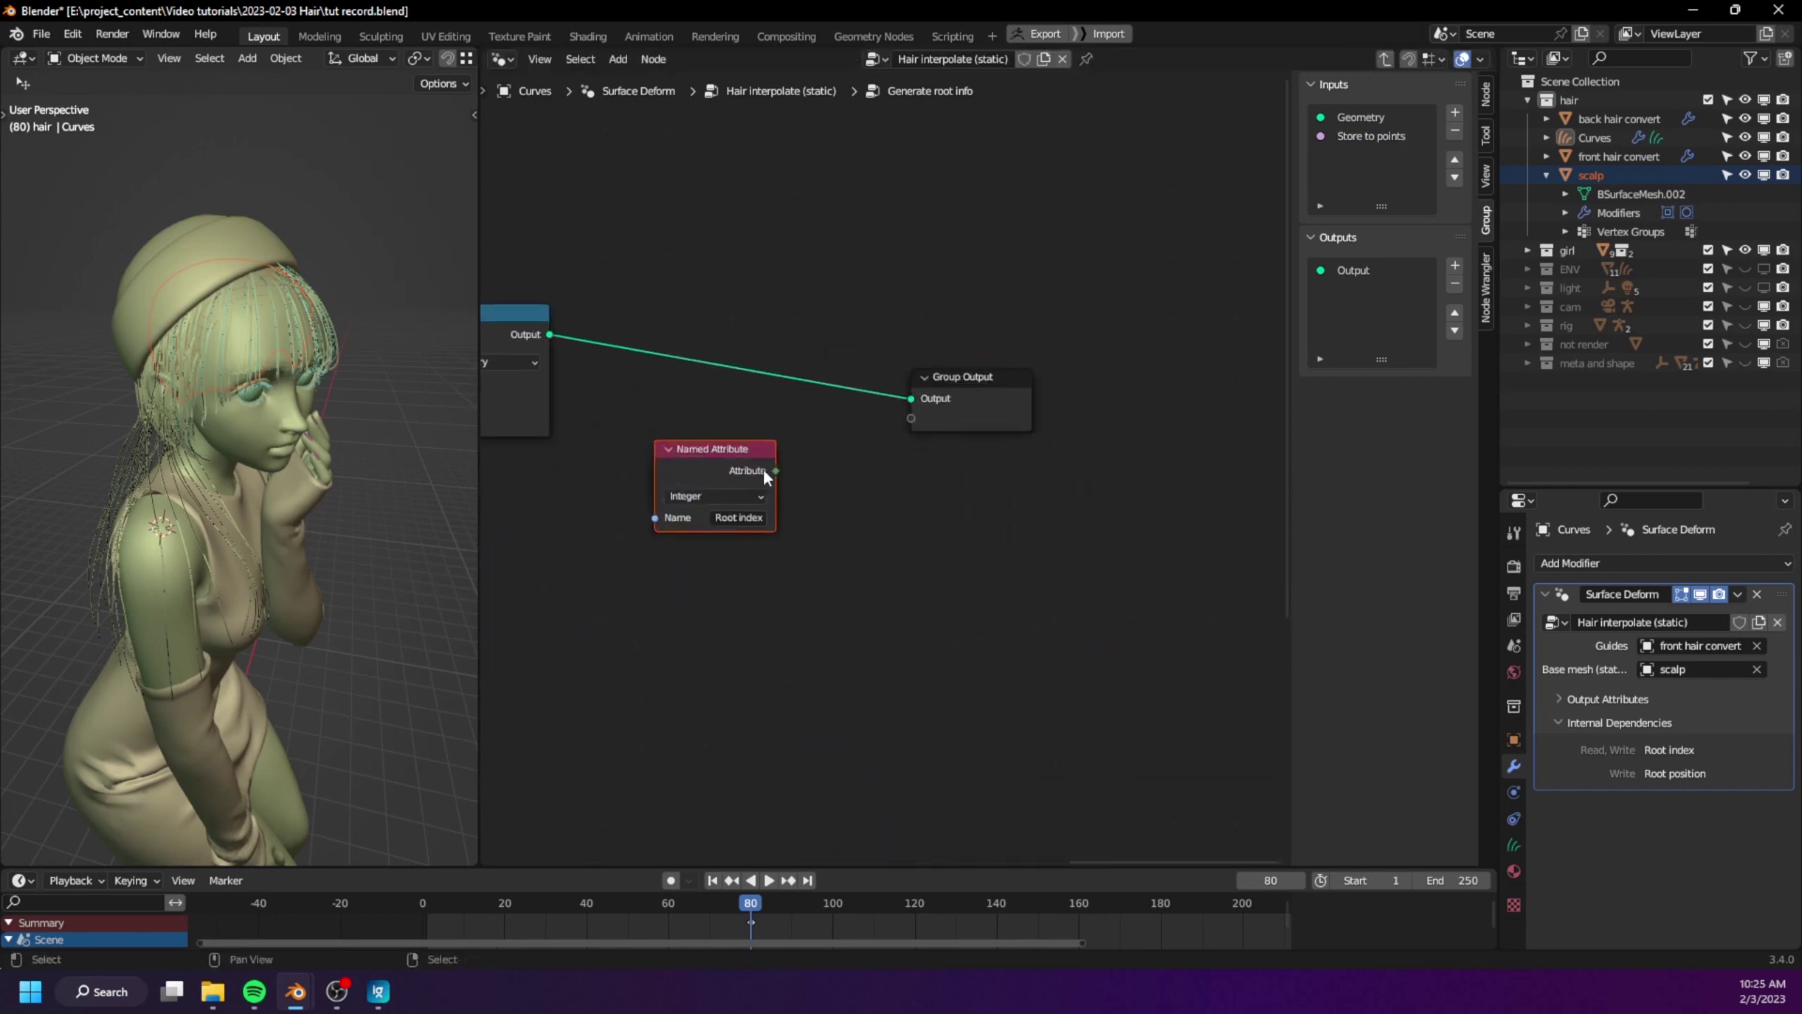
- Connect the "Root index" attribute to the Group Output, then duplicate its node as "Root position" and connect that as another output
left_click_drag(763, 470, 1007, 393)
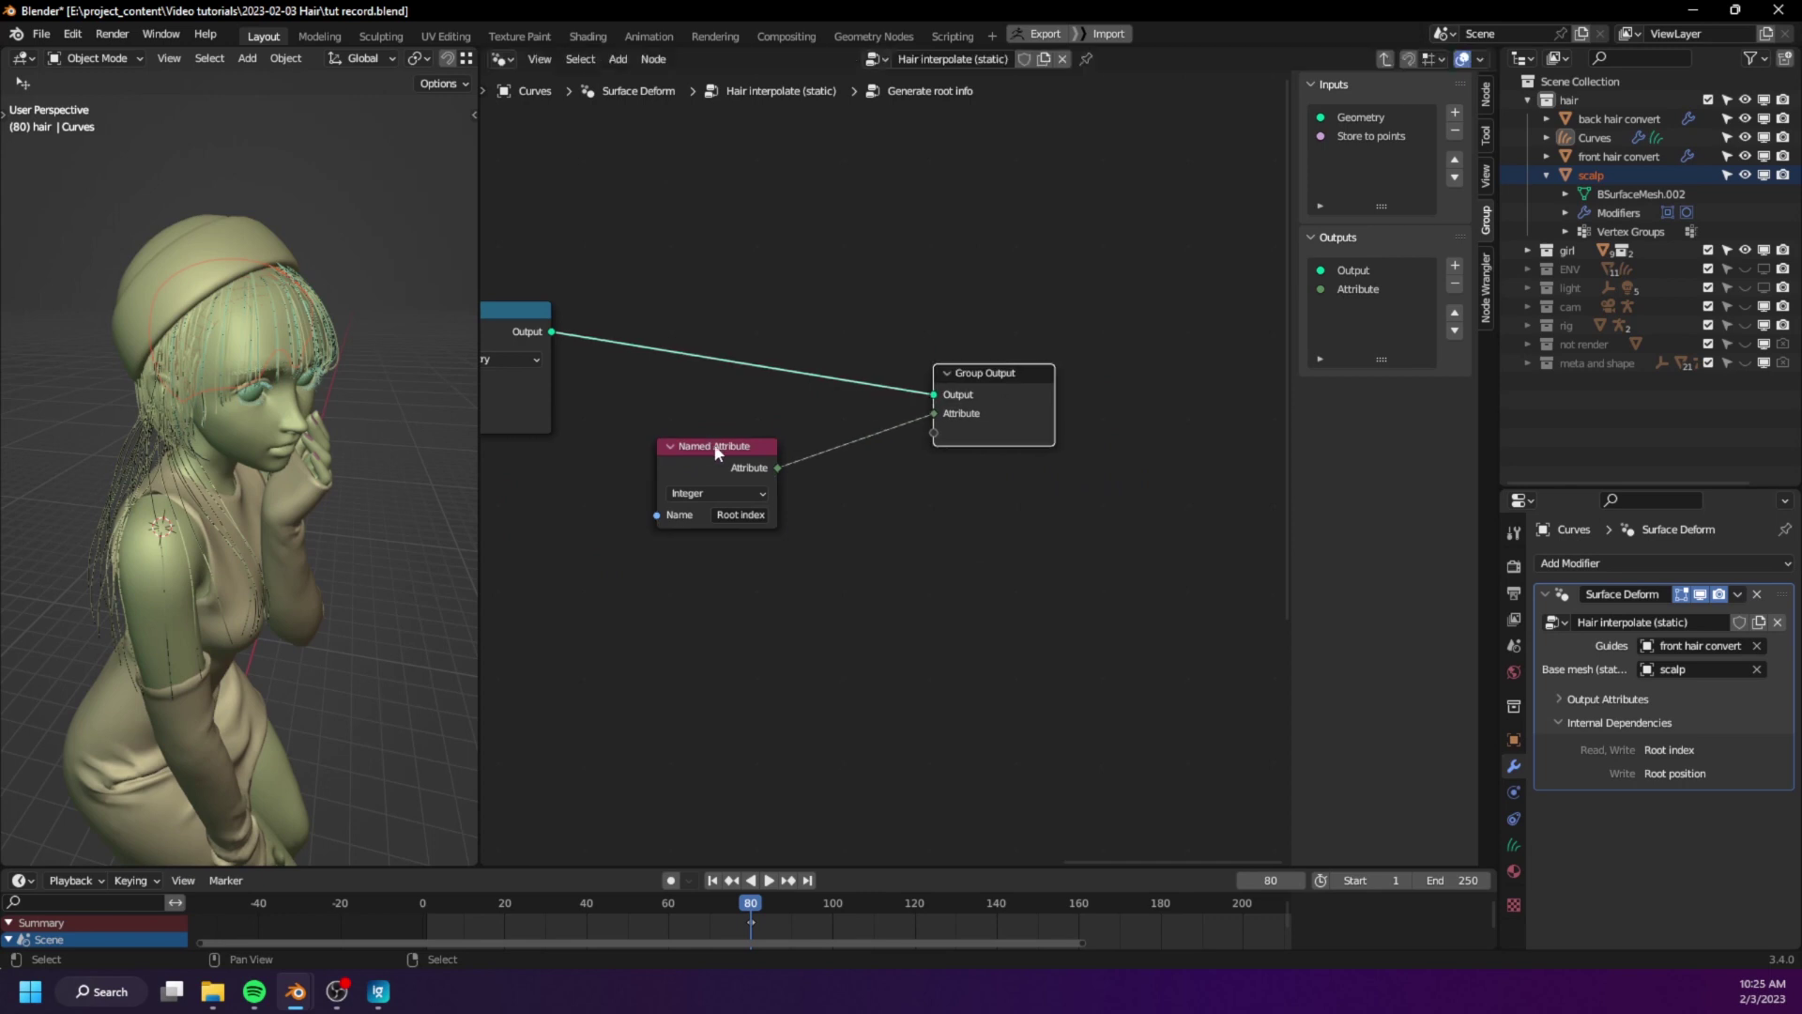
key("shift+d")
left_click(755, 593)
left_click(737, 624)
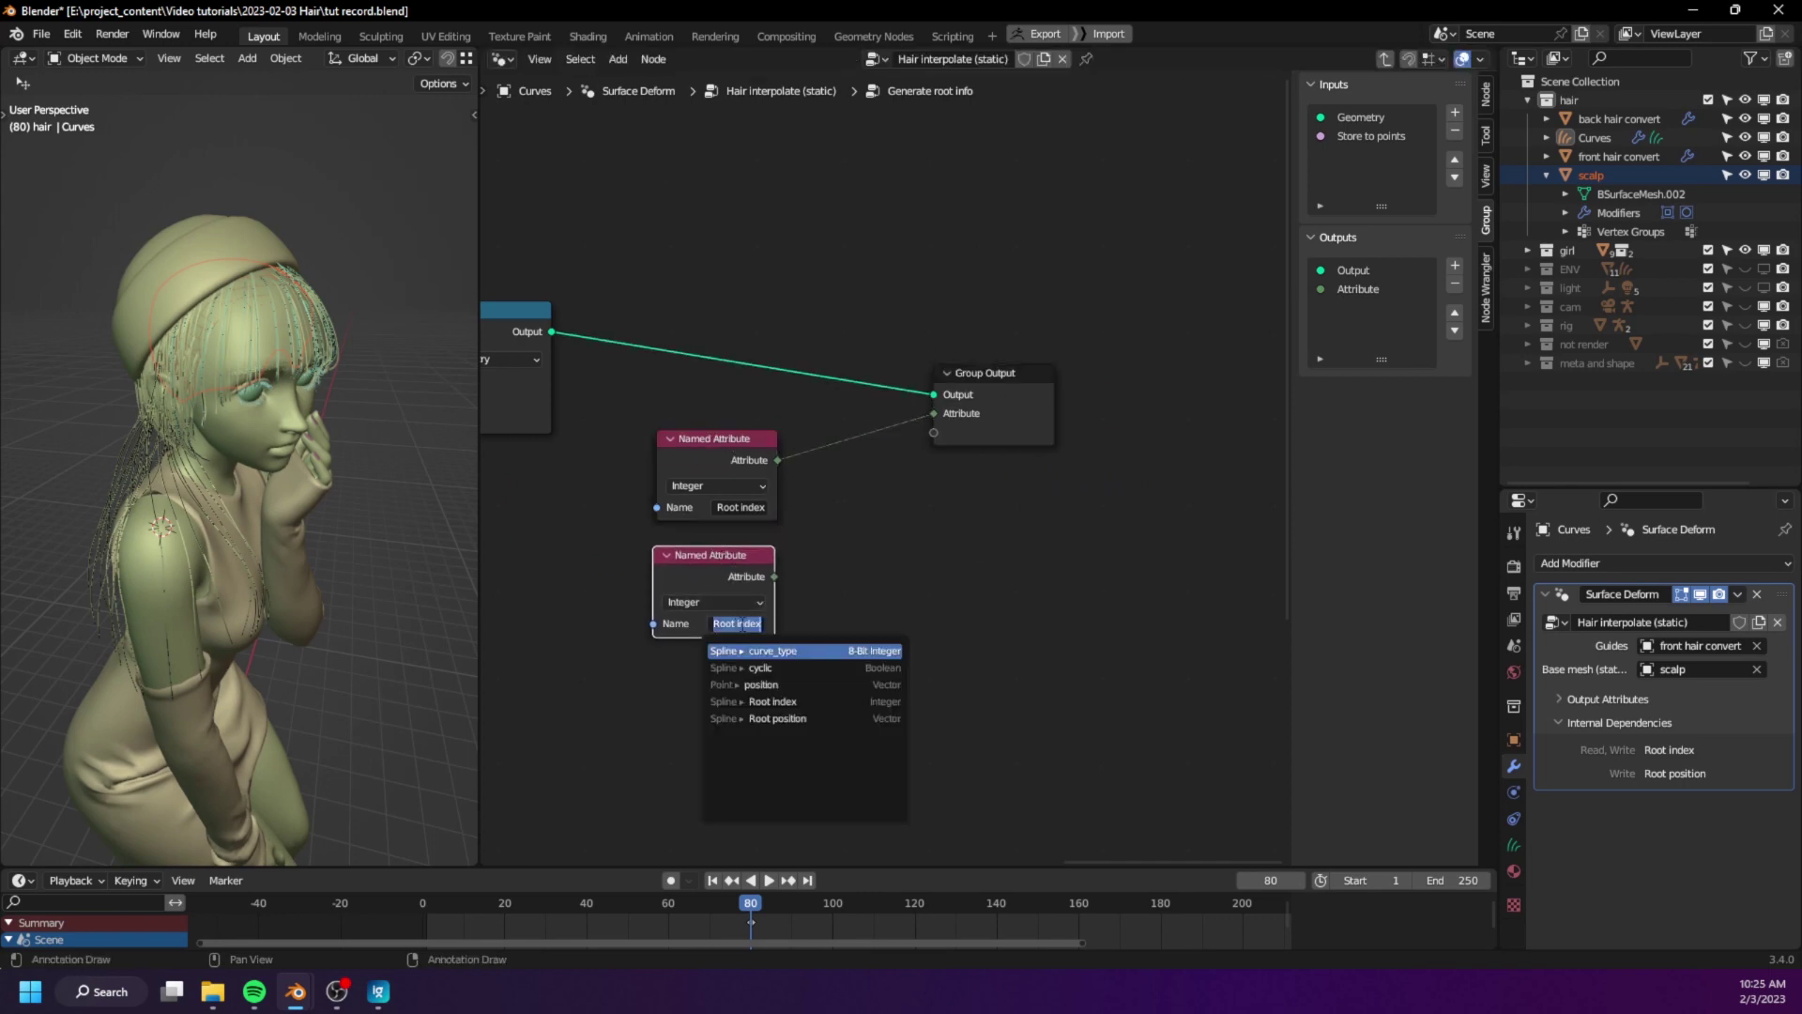
left_click(774, 718)
left_click_drag(774, 577, 934, 433)
middle_click_drag(817, 531, 903, 503)
left_click(791, 428)
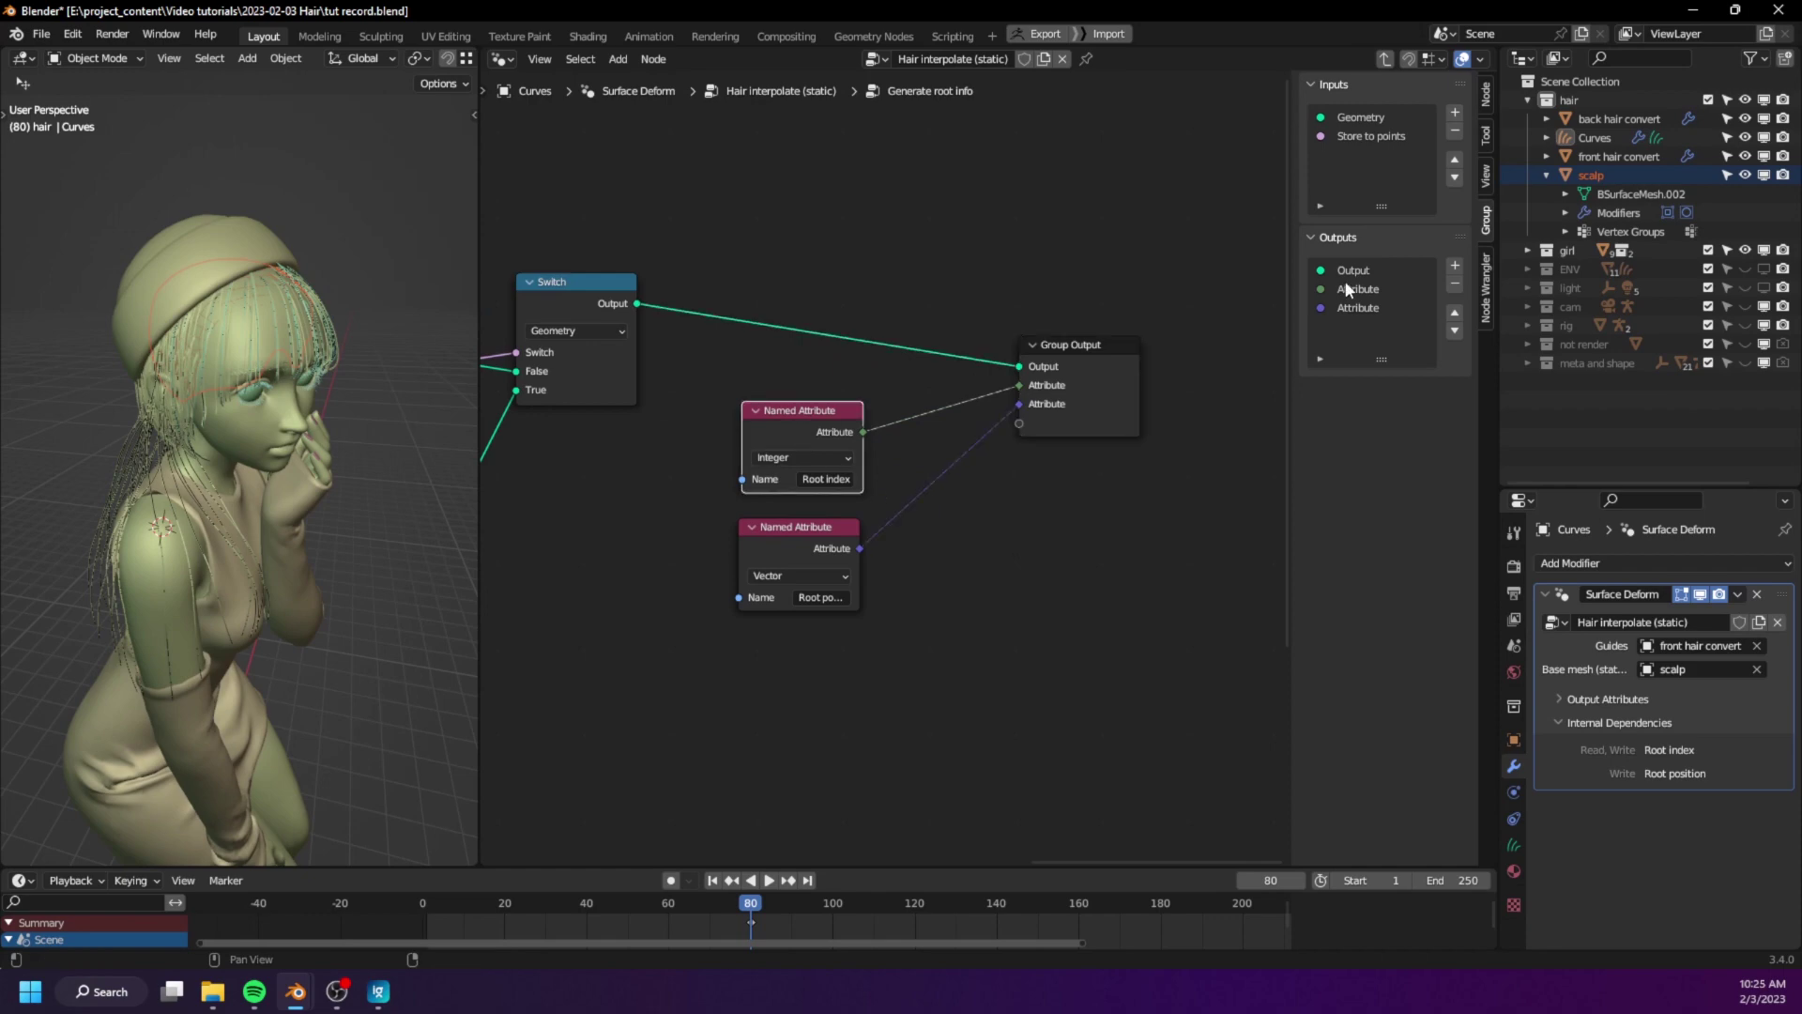
- Rename the group's two Attribute outputs to "Root index" and "Root position"
double_click(1358, 288)
type("Root index")
key("Tab")
type("Root position")
key("Return")
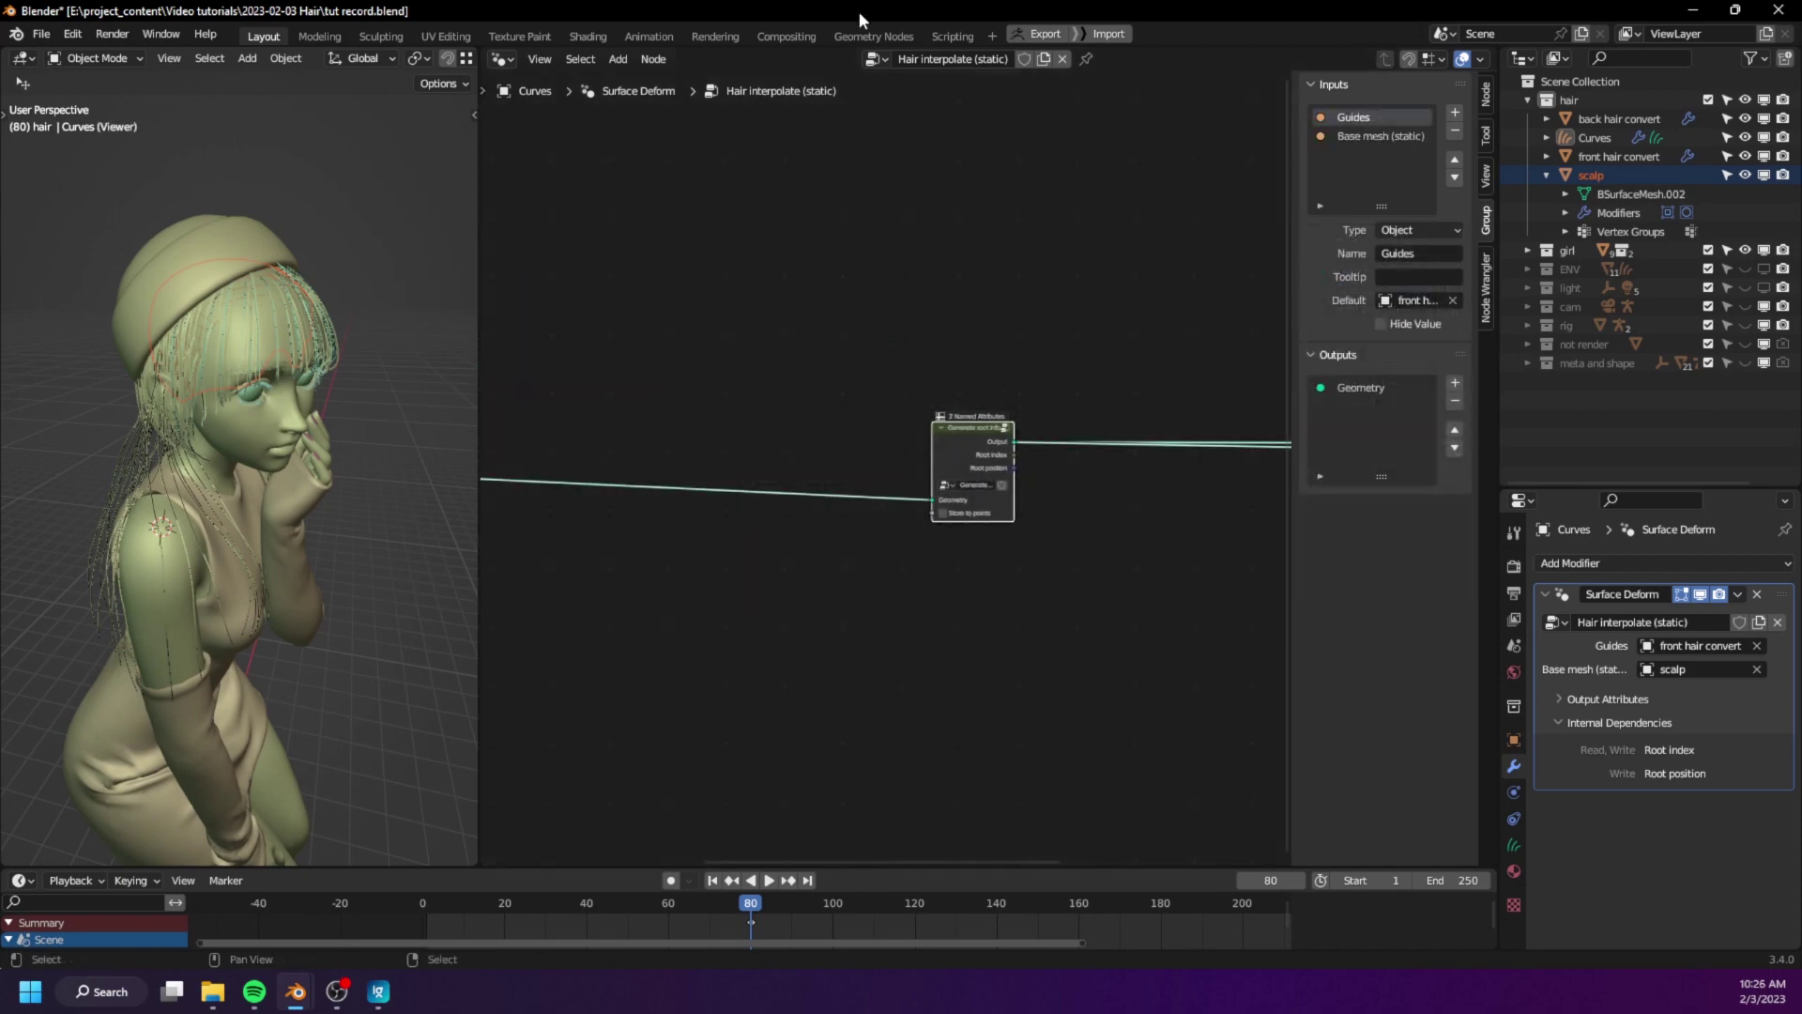
- Switch to the Geometry Nodes workspace and inspect the spline attributes output by "Generate root info" in the spreadsheet
left_click(870, 35)
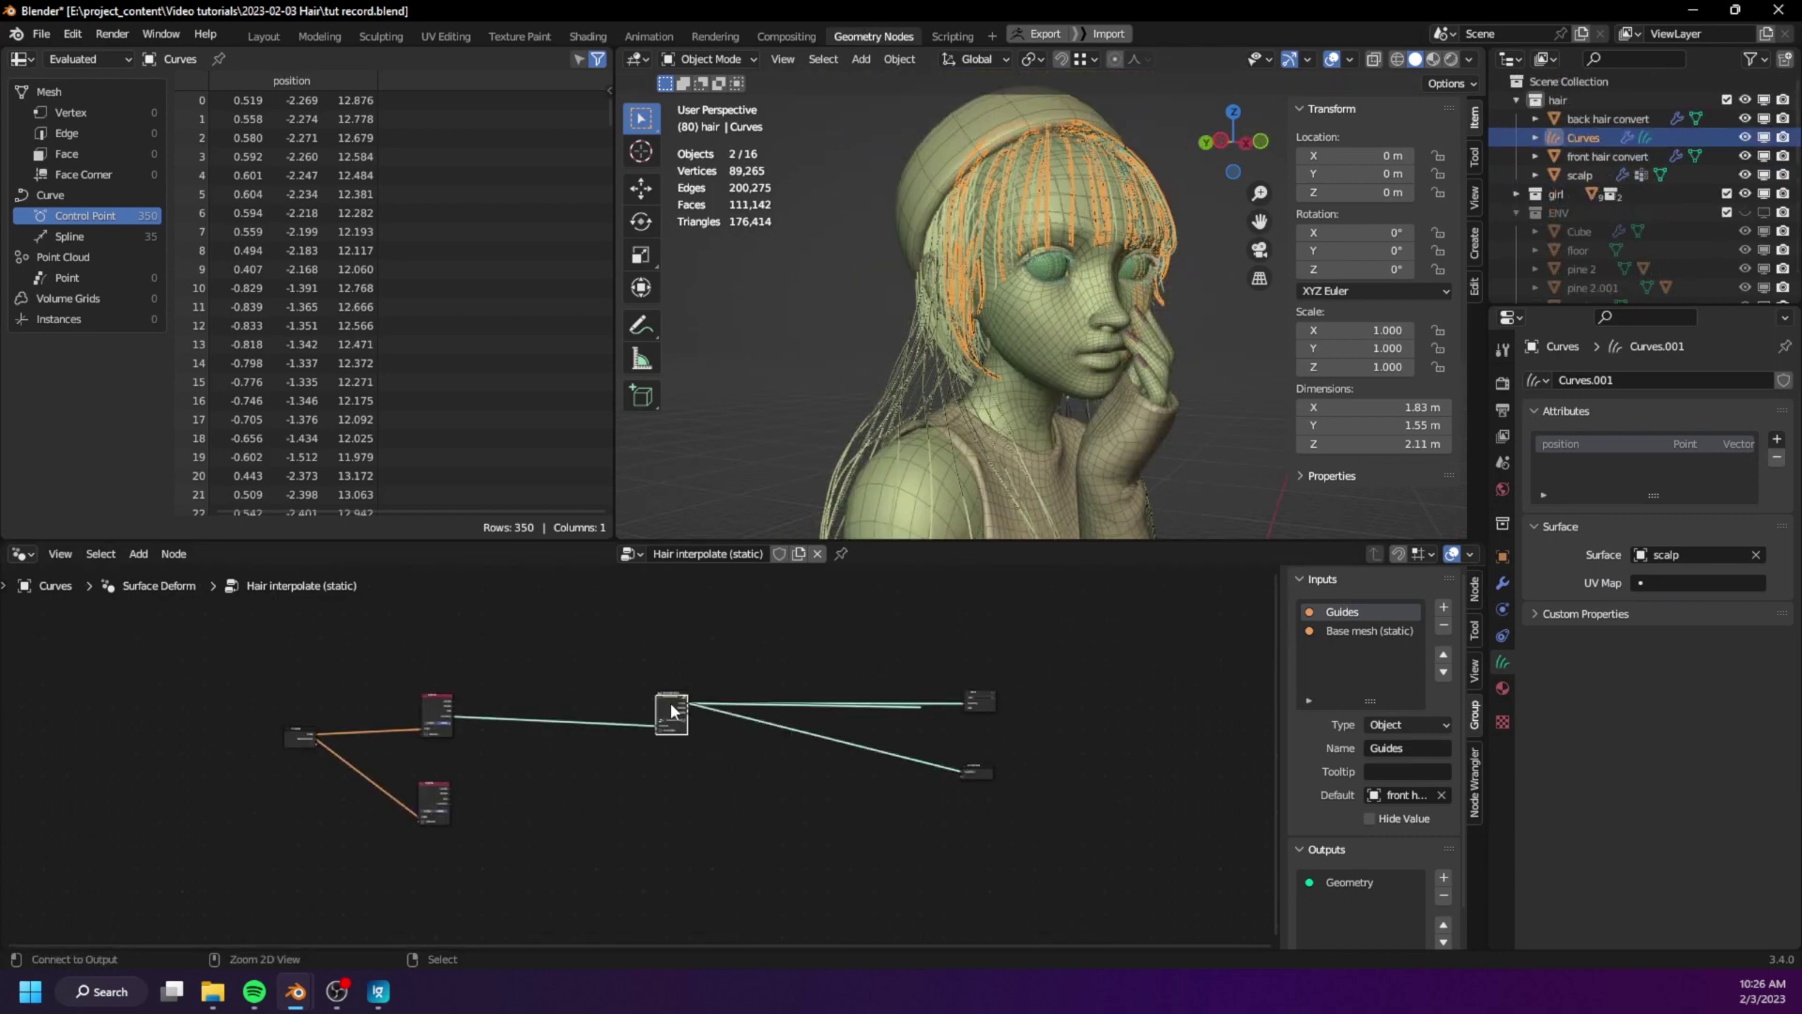
scroll(670, 702, "up", 3)
left_click(785, 721, "ctrl+shift")
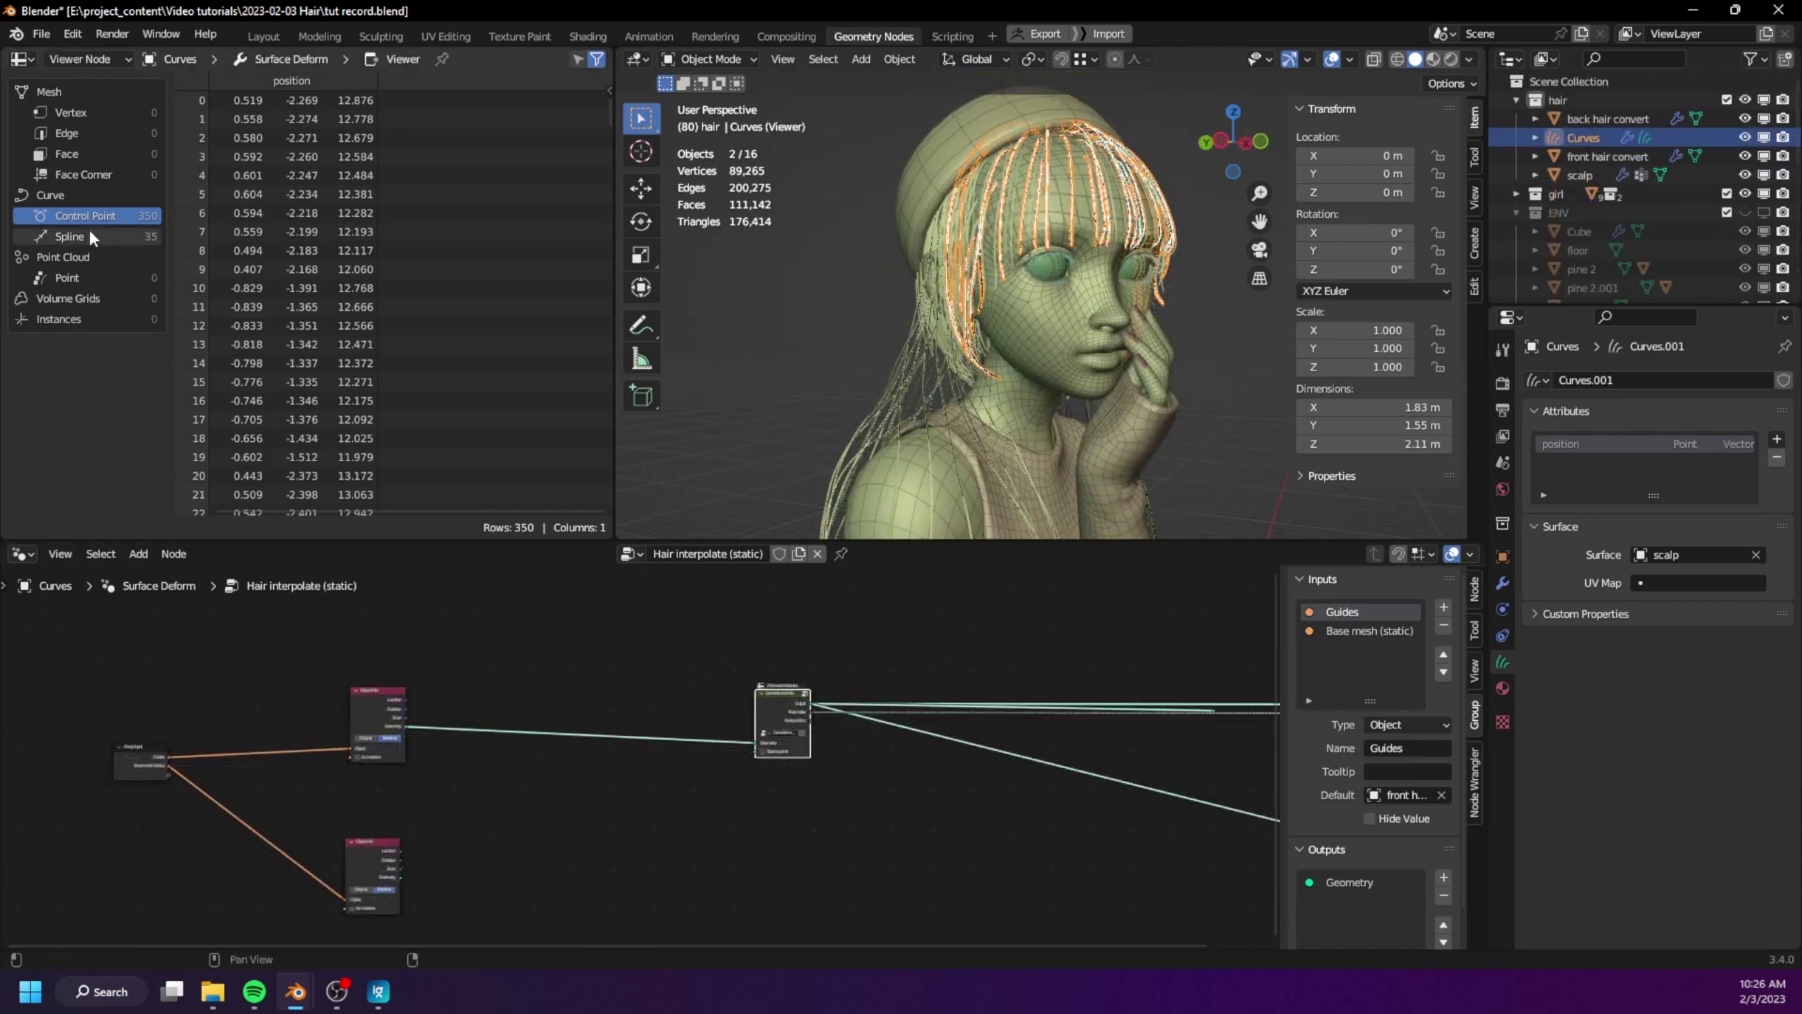
scroll(646, 751, "up", 4)
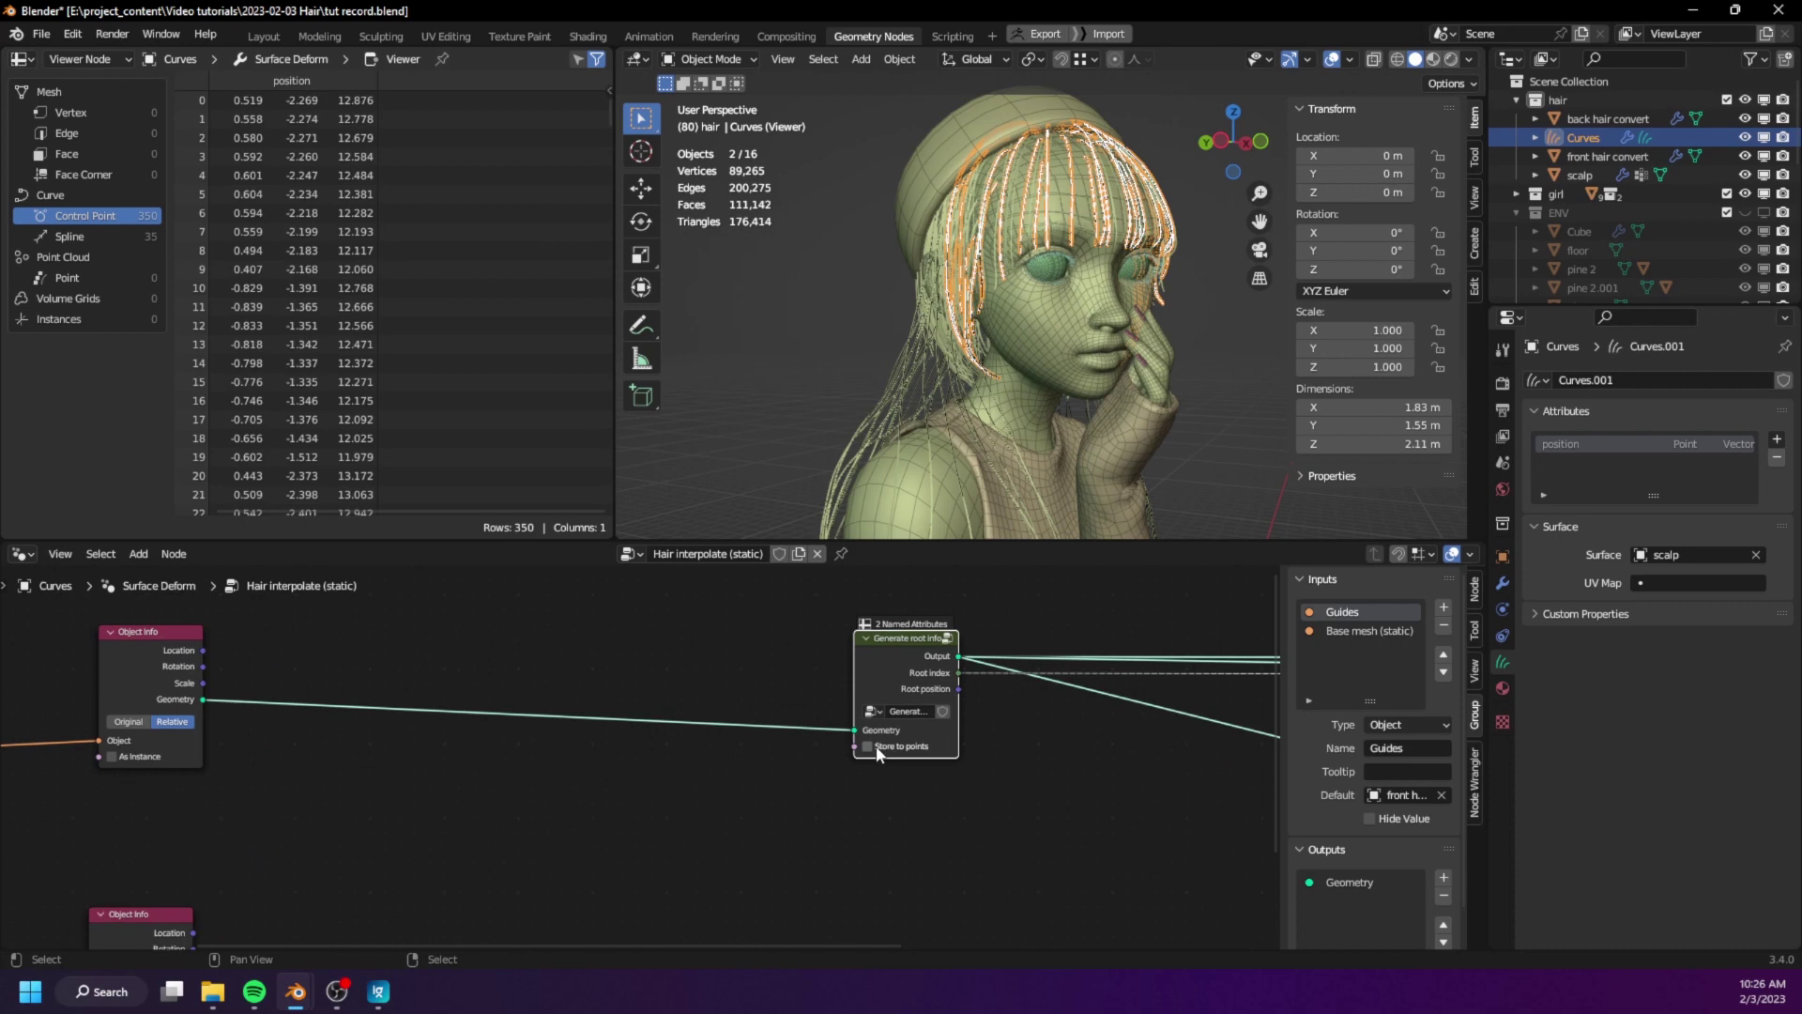
left_click(103, 237)
middle_click_drag(406, 205, 405, 203)
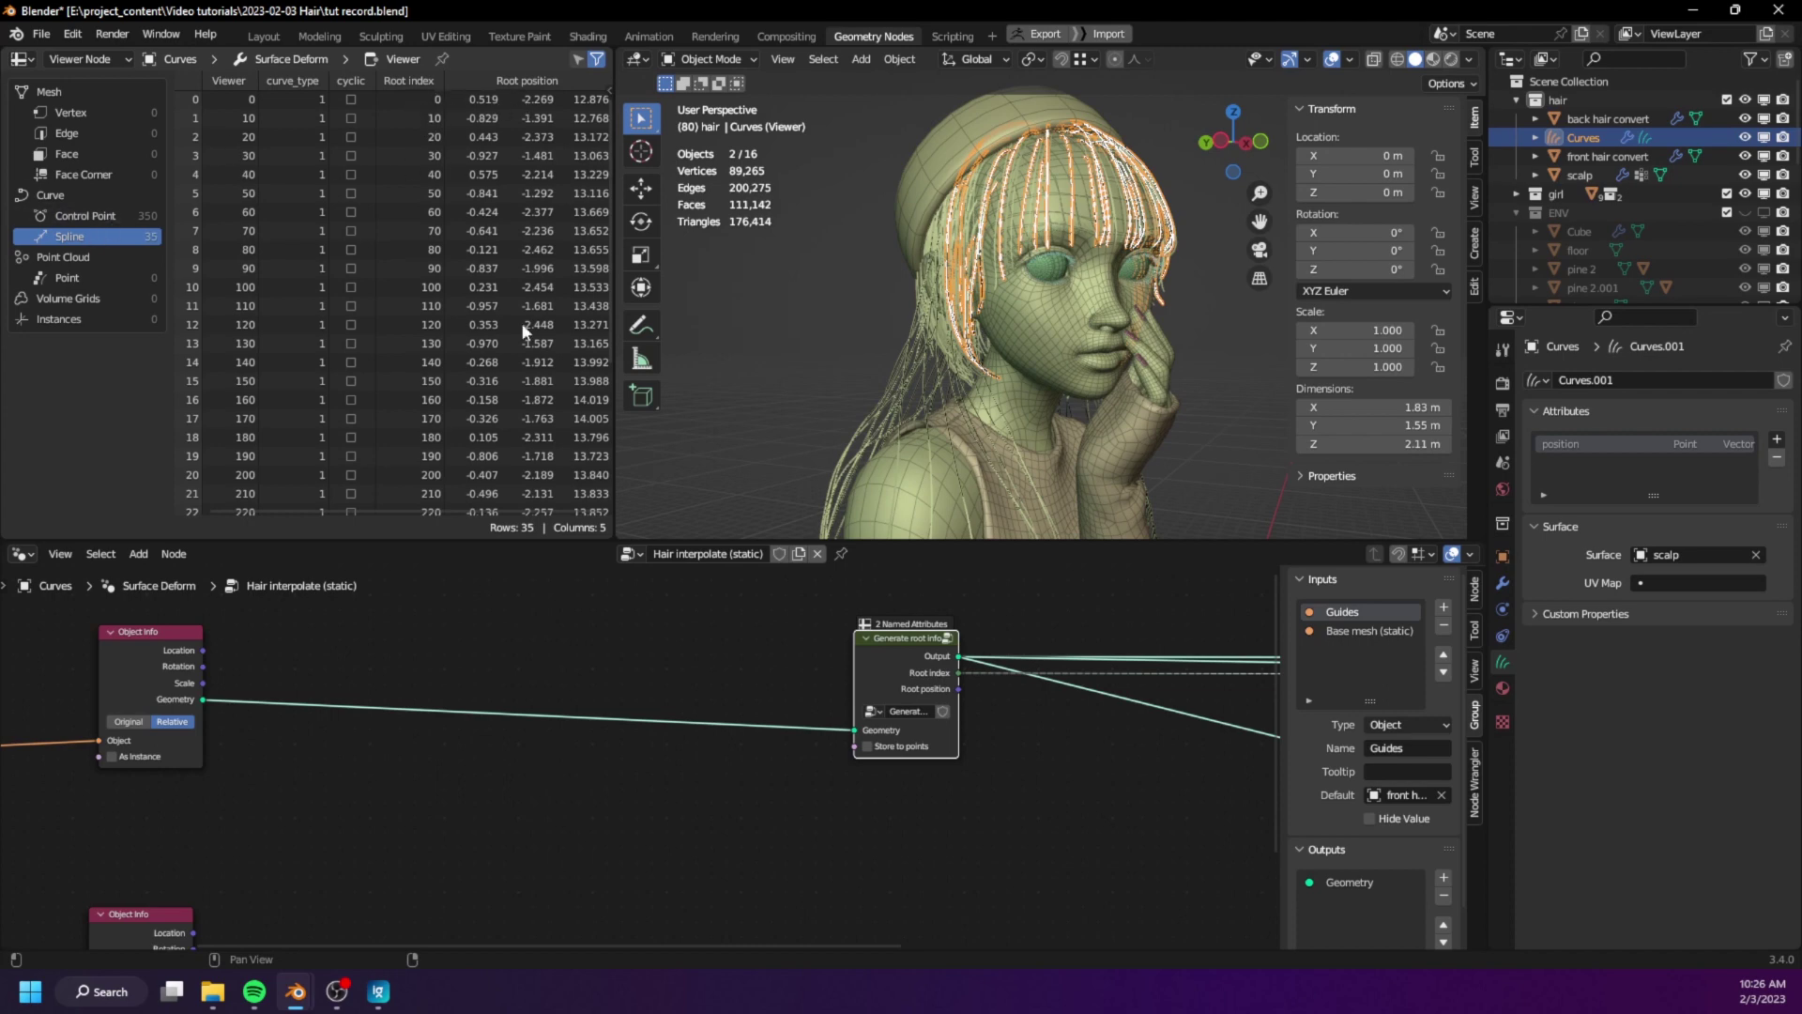
- Enable Store to points on "Generate root info", check the control point attributes in the spreadsheet, and disable the option again
left_click(869, 748)
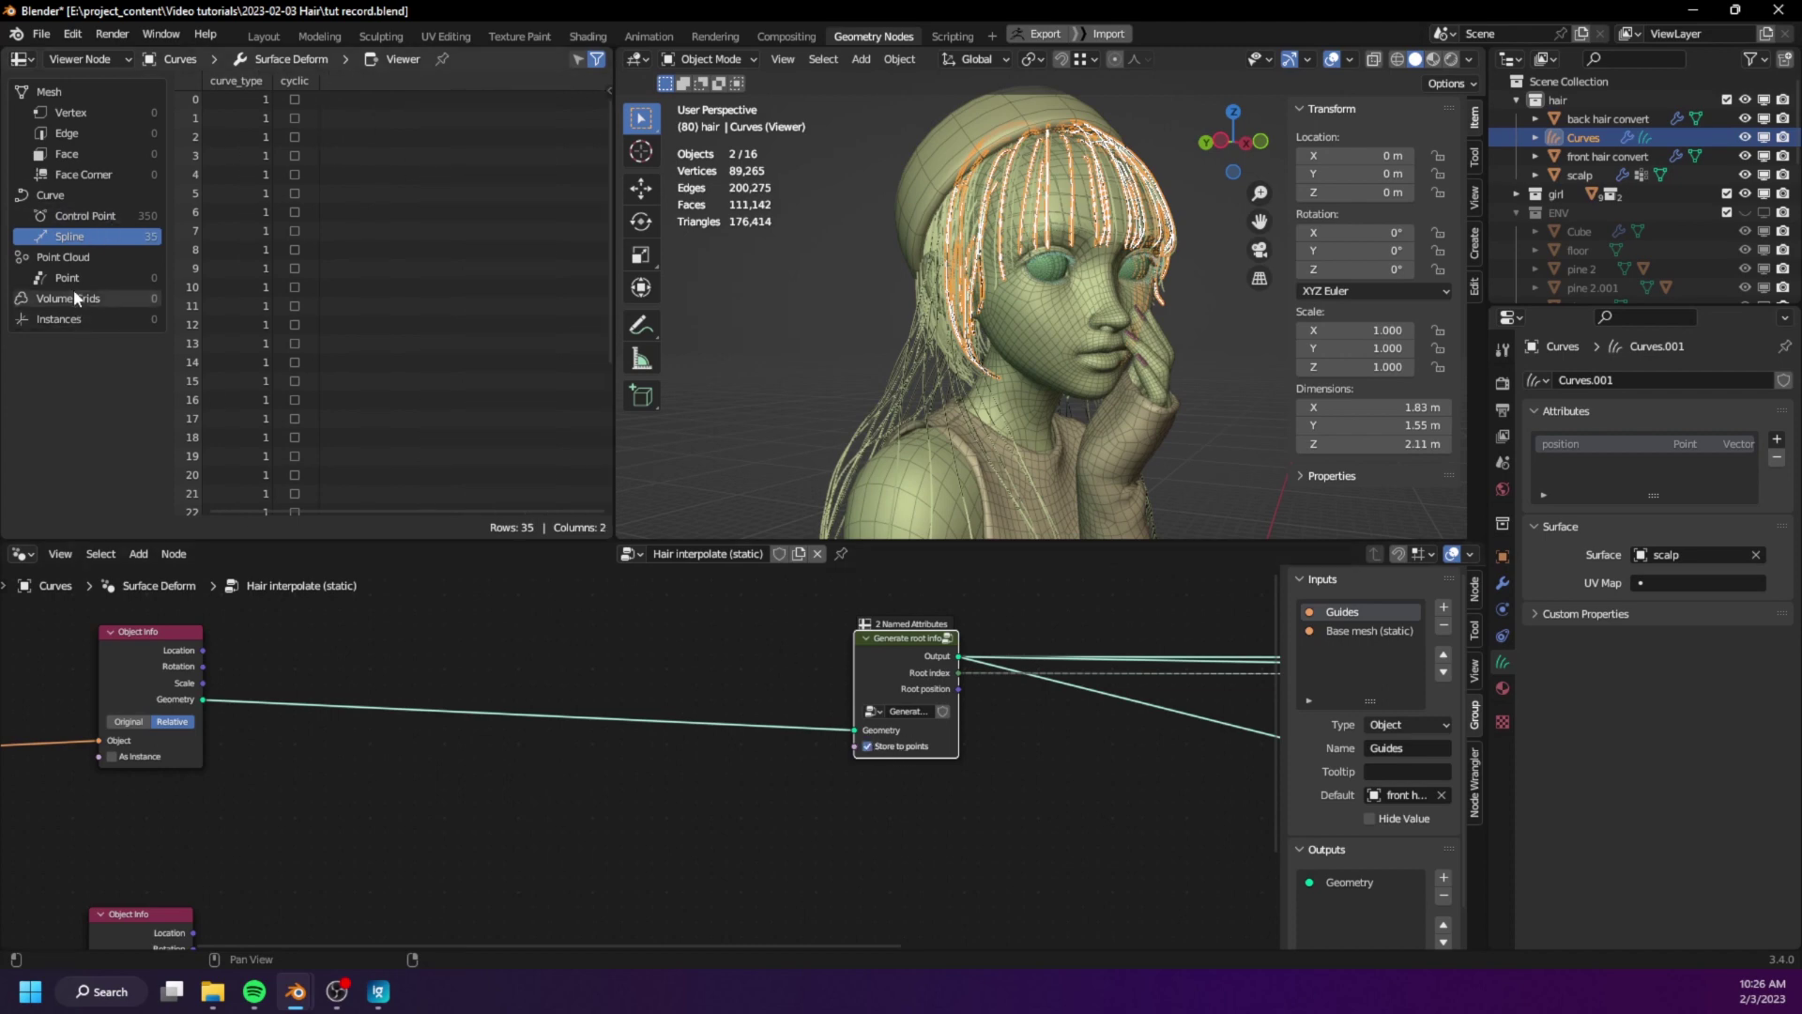
left_click(85, 216)
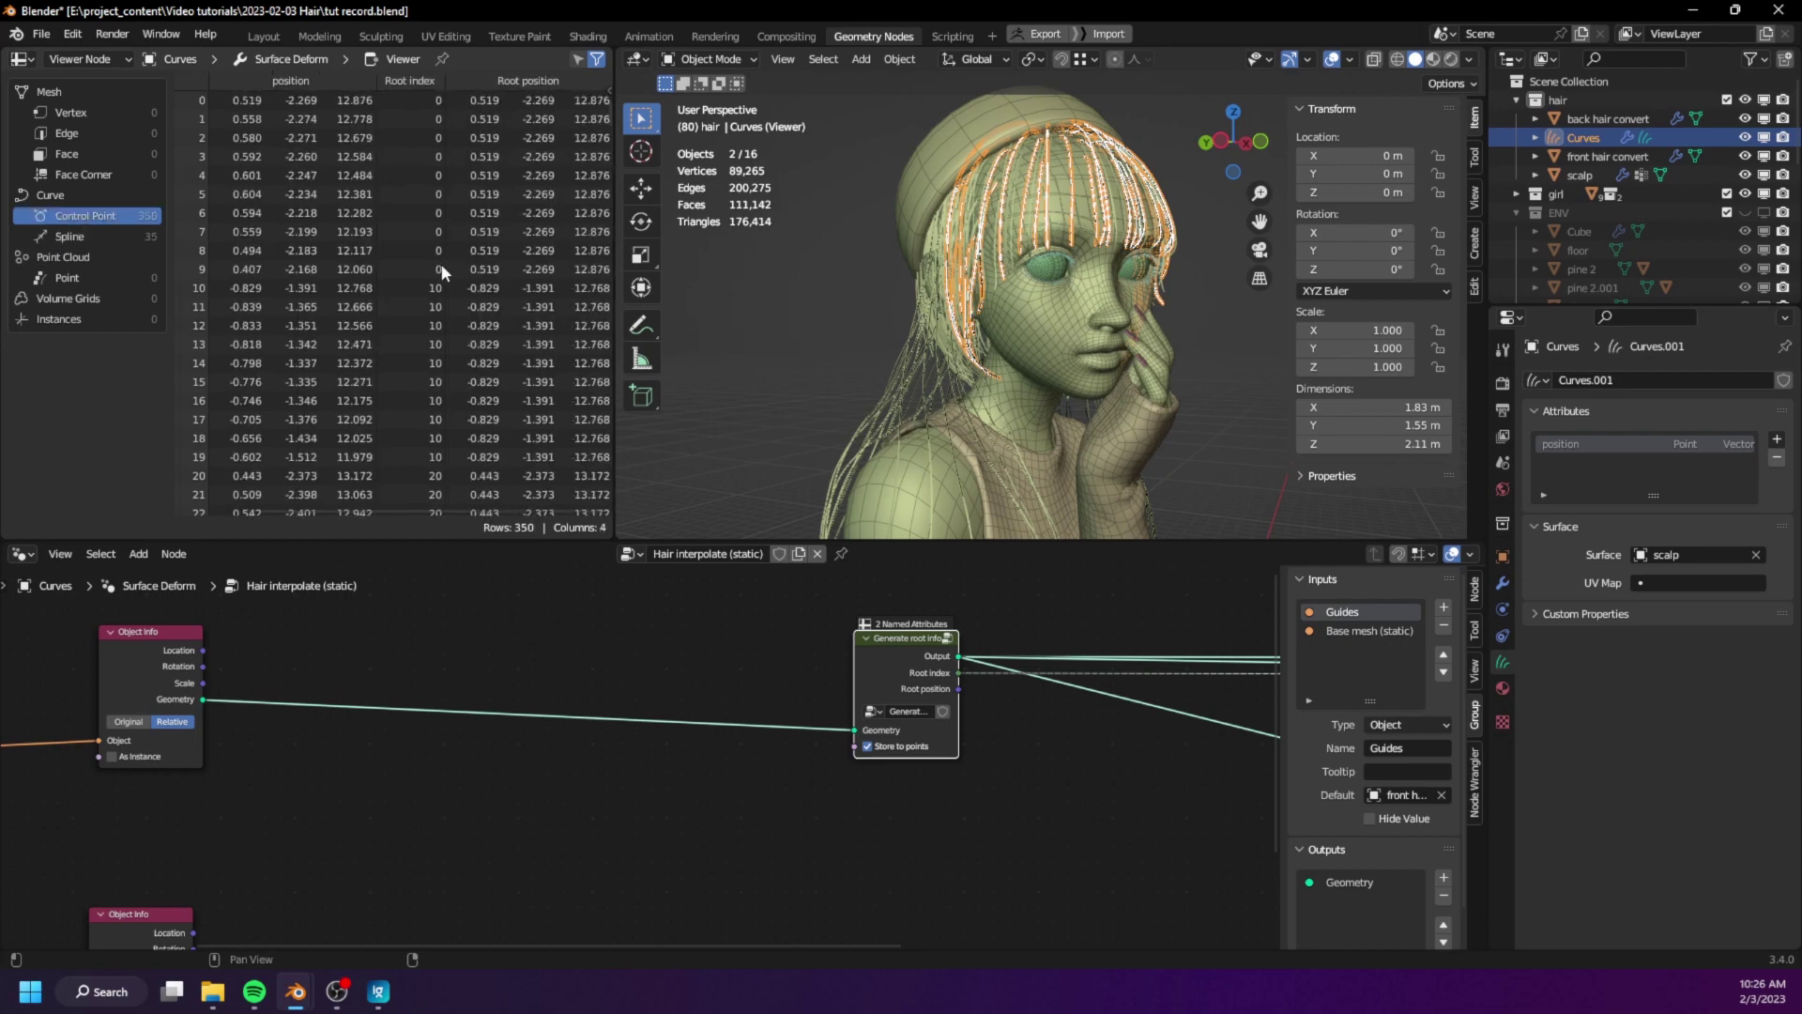
middle_click_drag(435, 258, 480, 263)
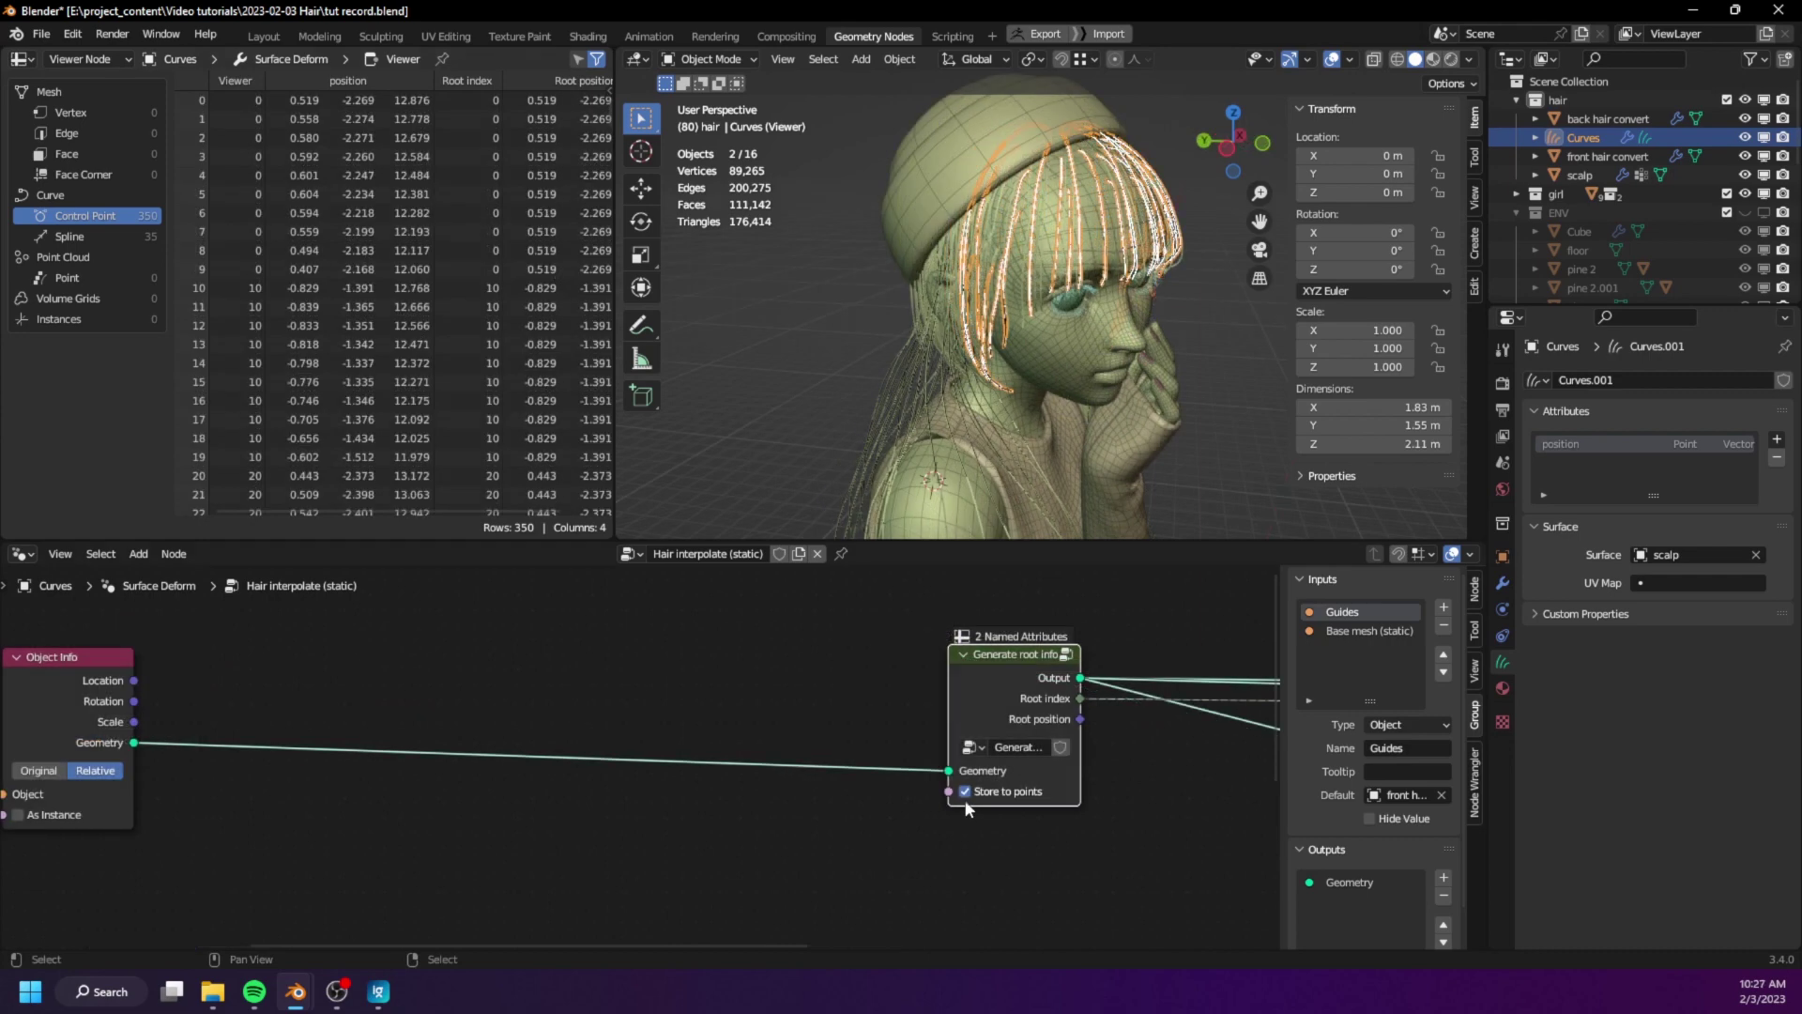
left_click(965, 793)
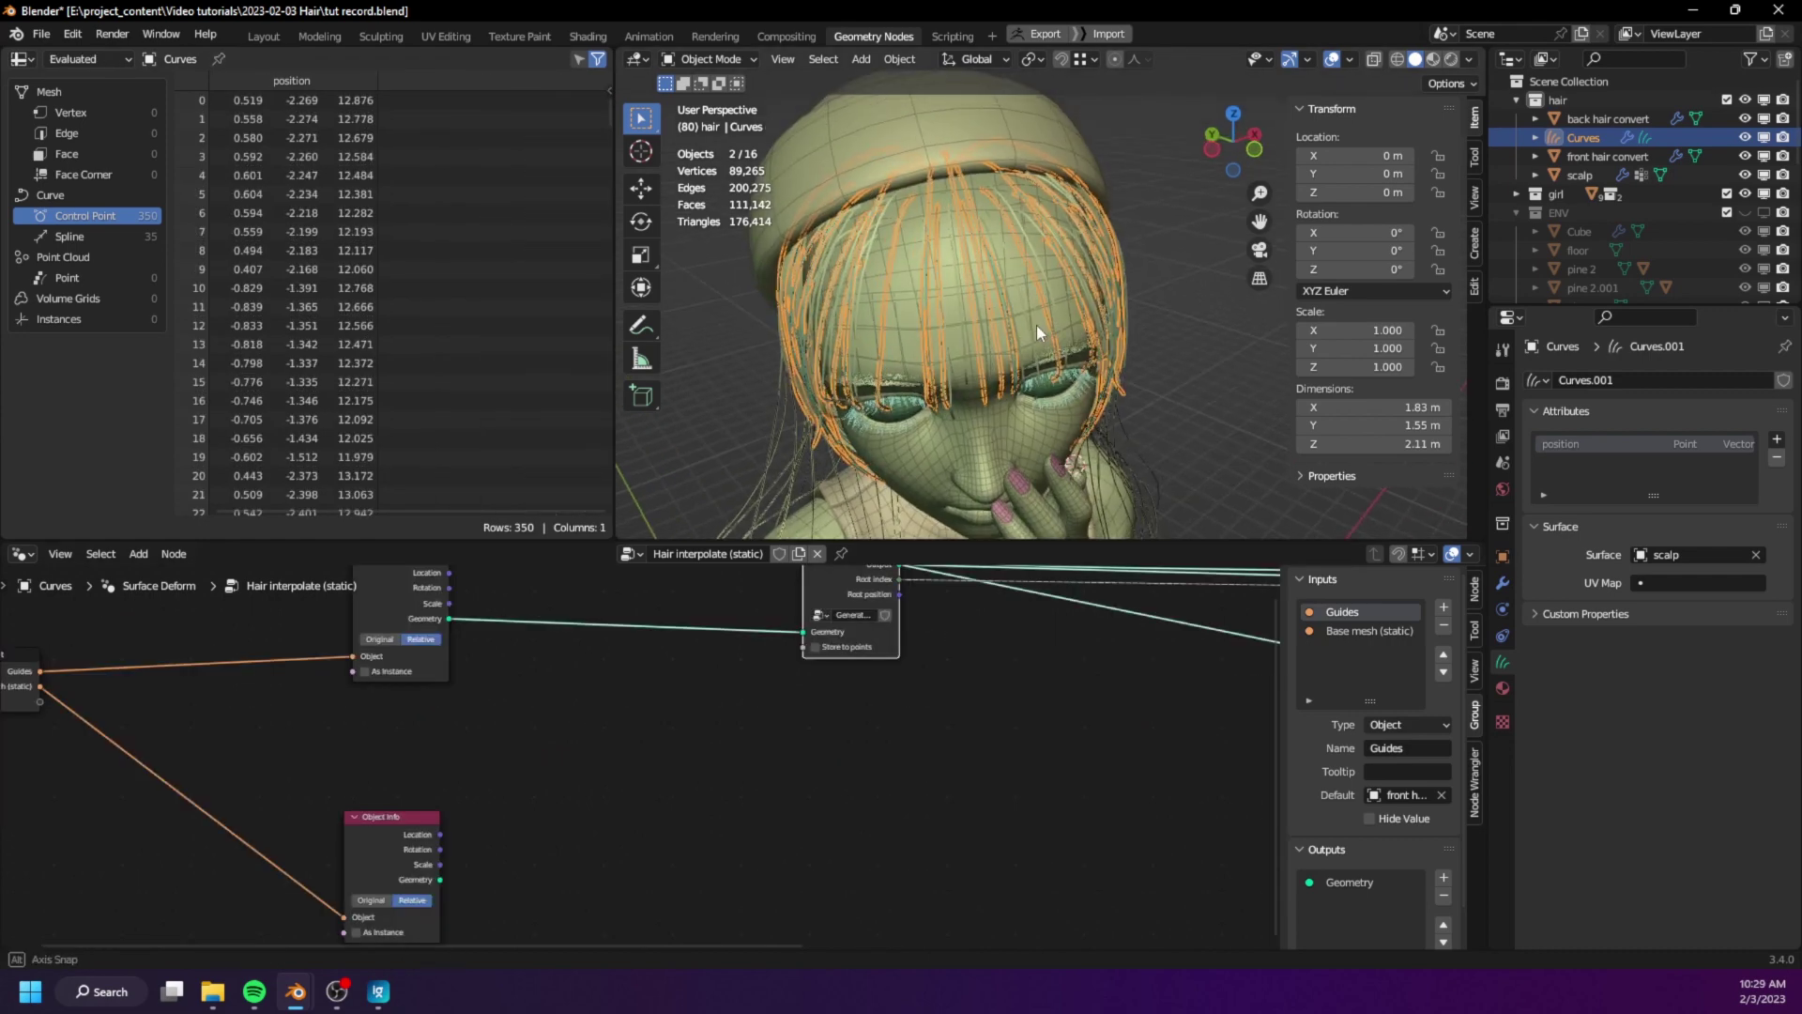
middle_click_drag(1037, 325, 942, 240)
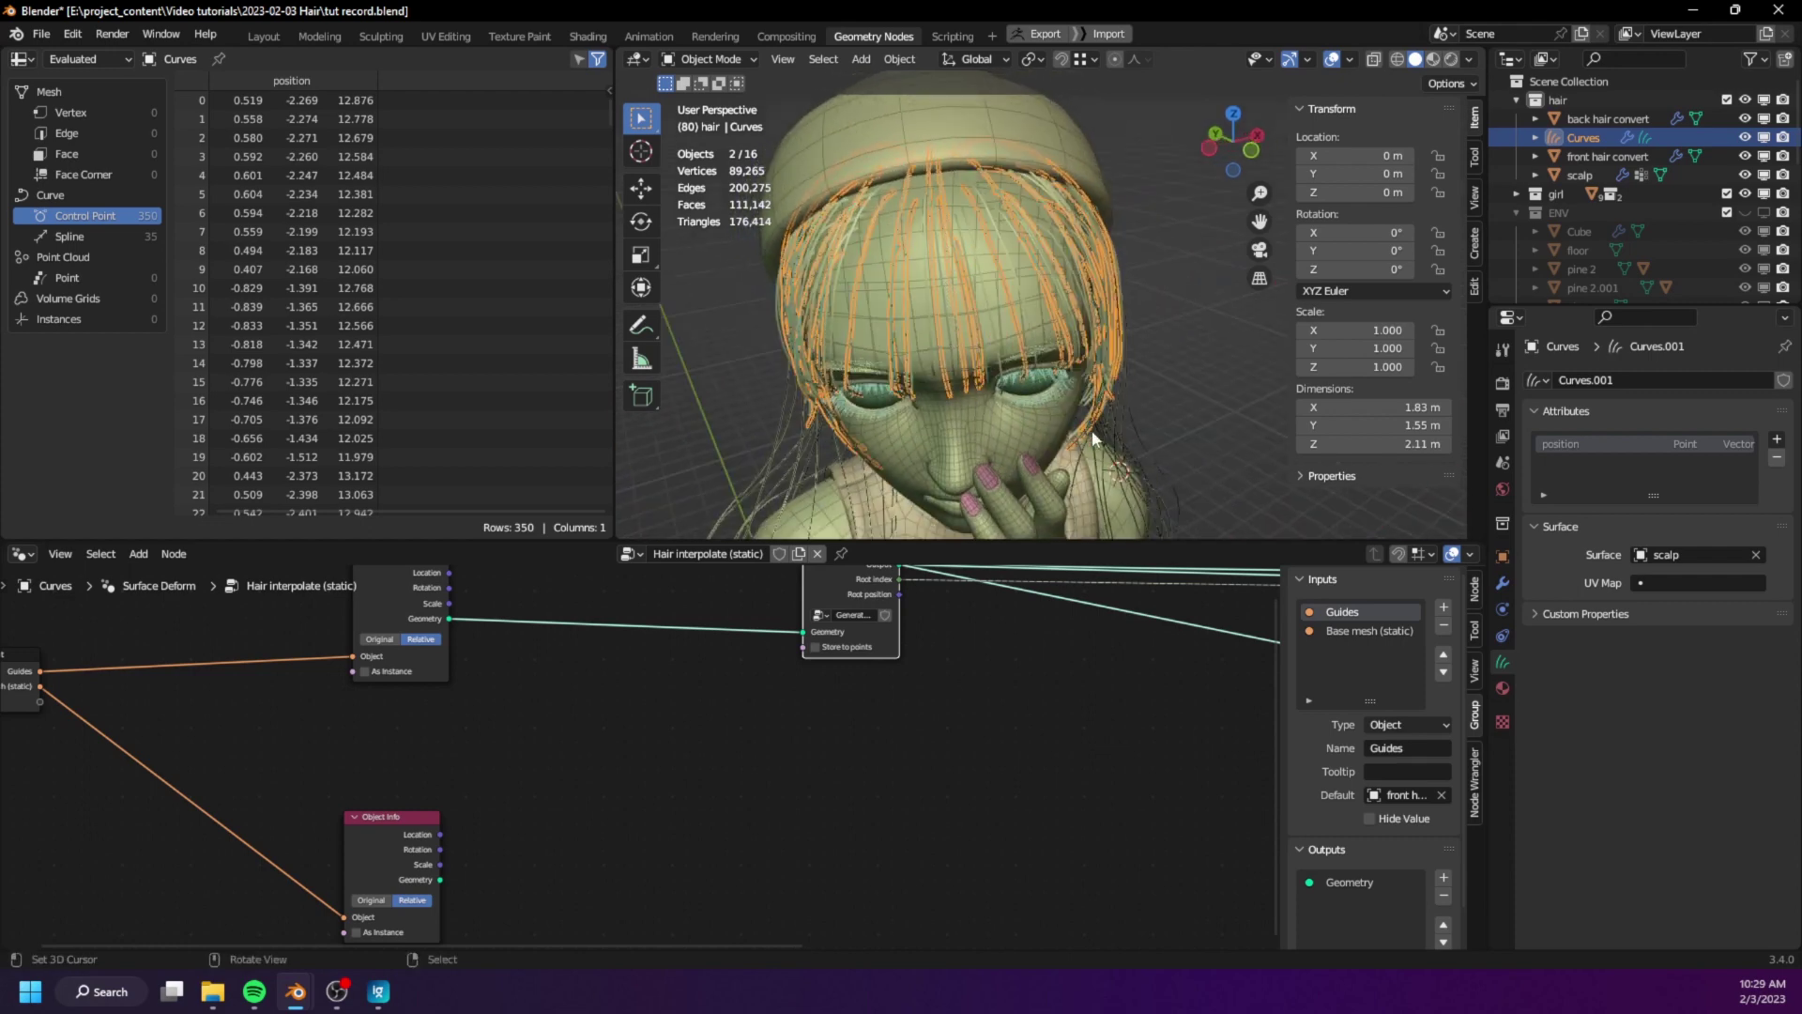
middle_click_drag(965, 353, 999, 347)
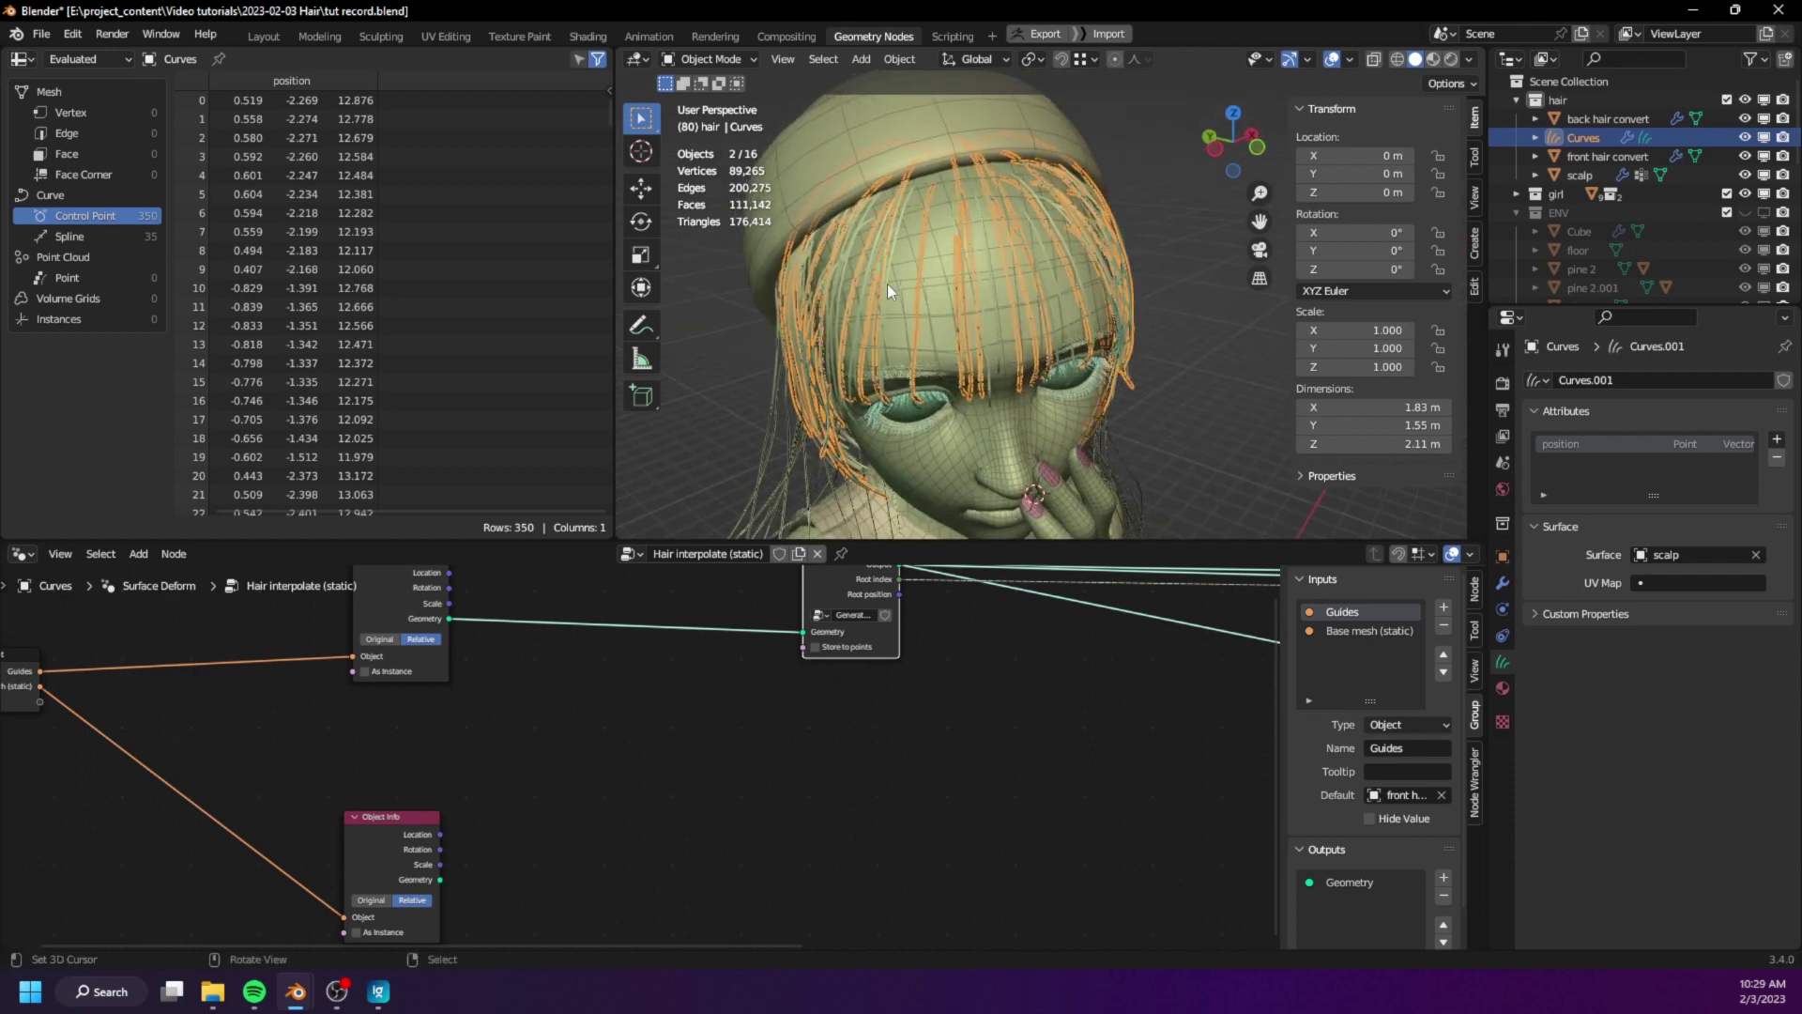
middle_click_drag(887, 283, 938, 244)
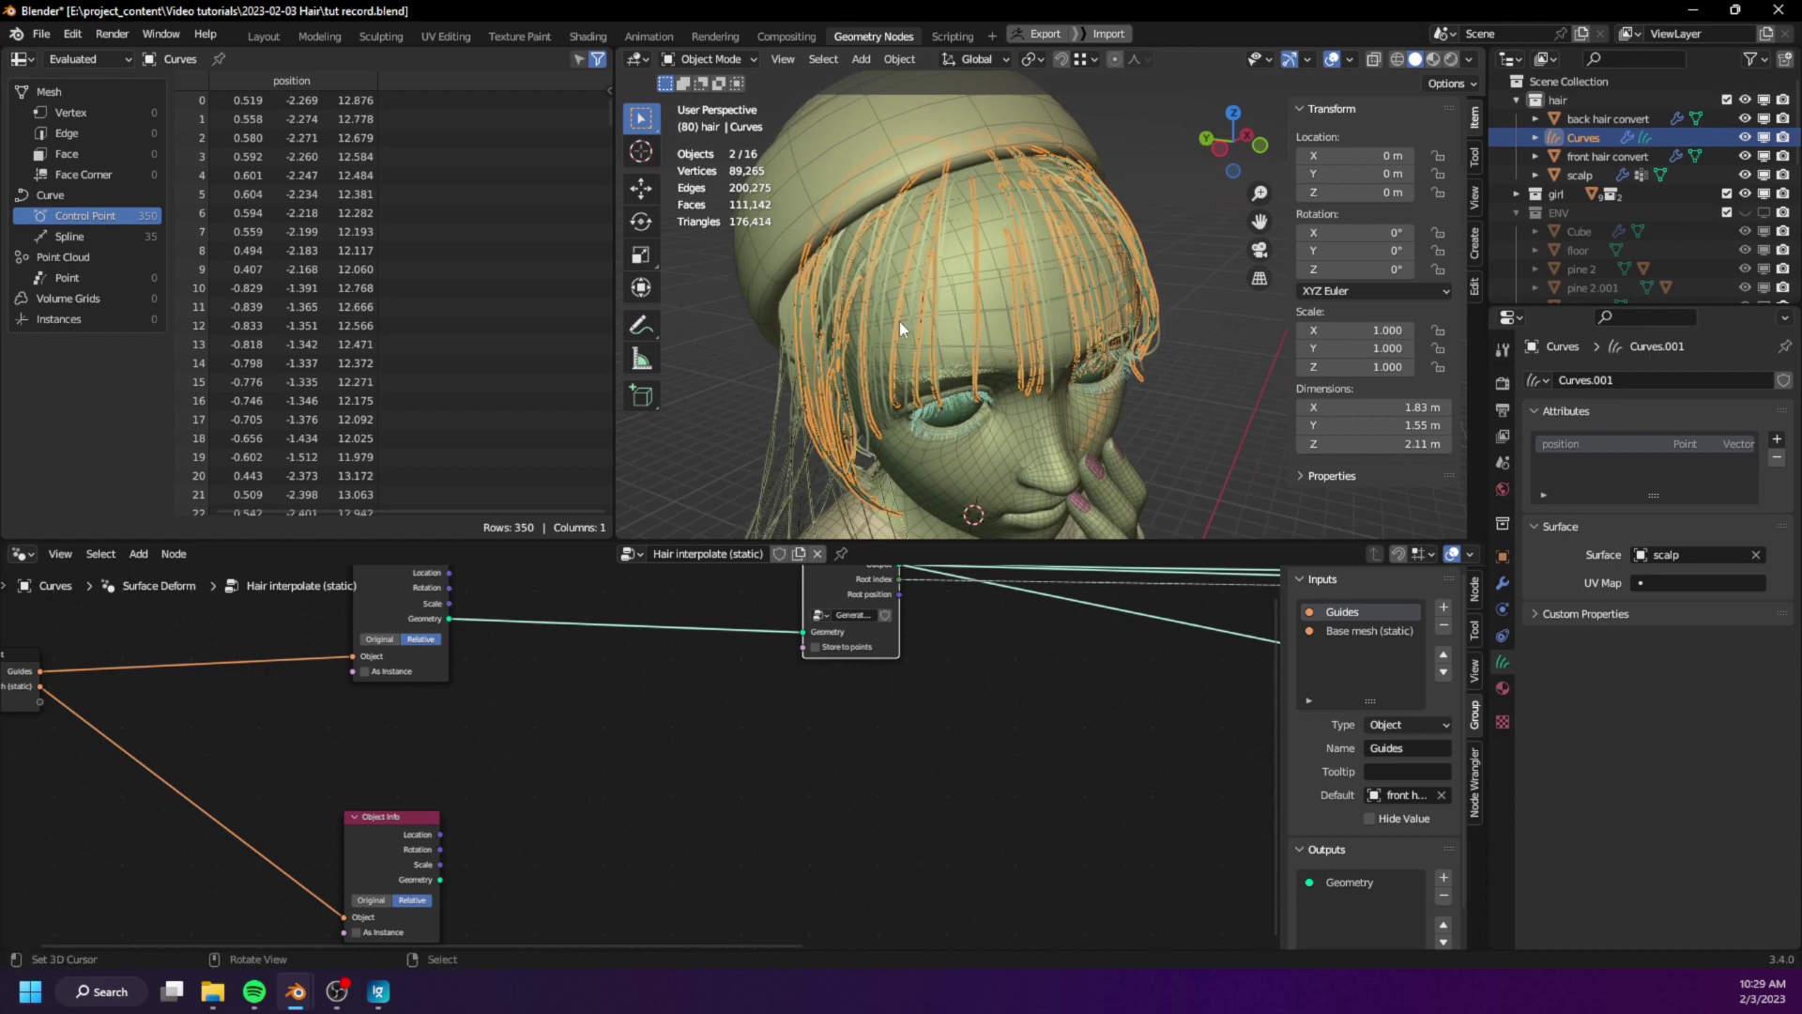
middle_click_drag(900, 321, 950, 413)
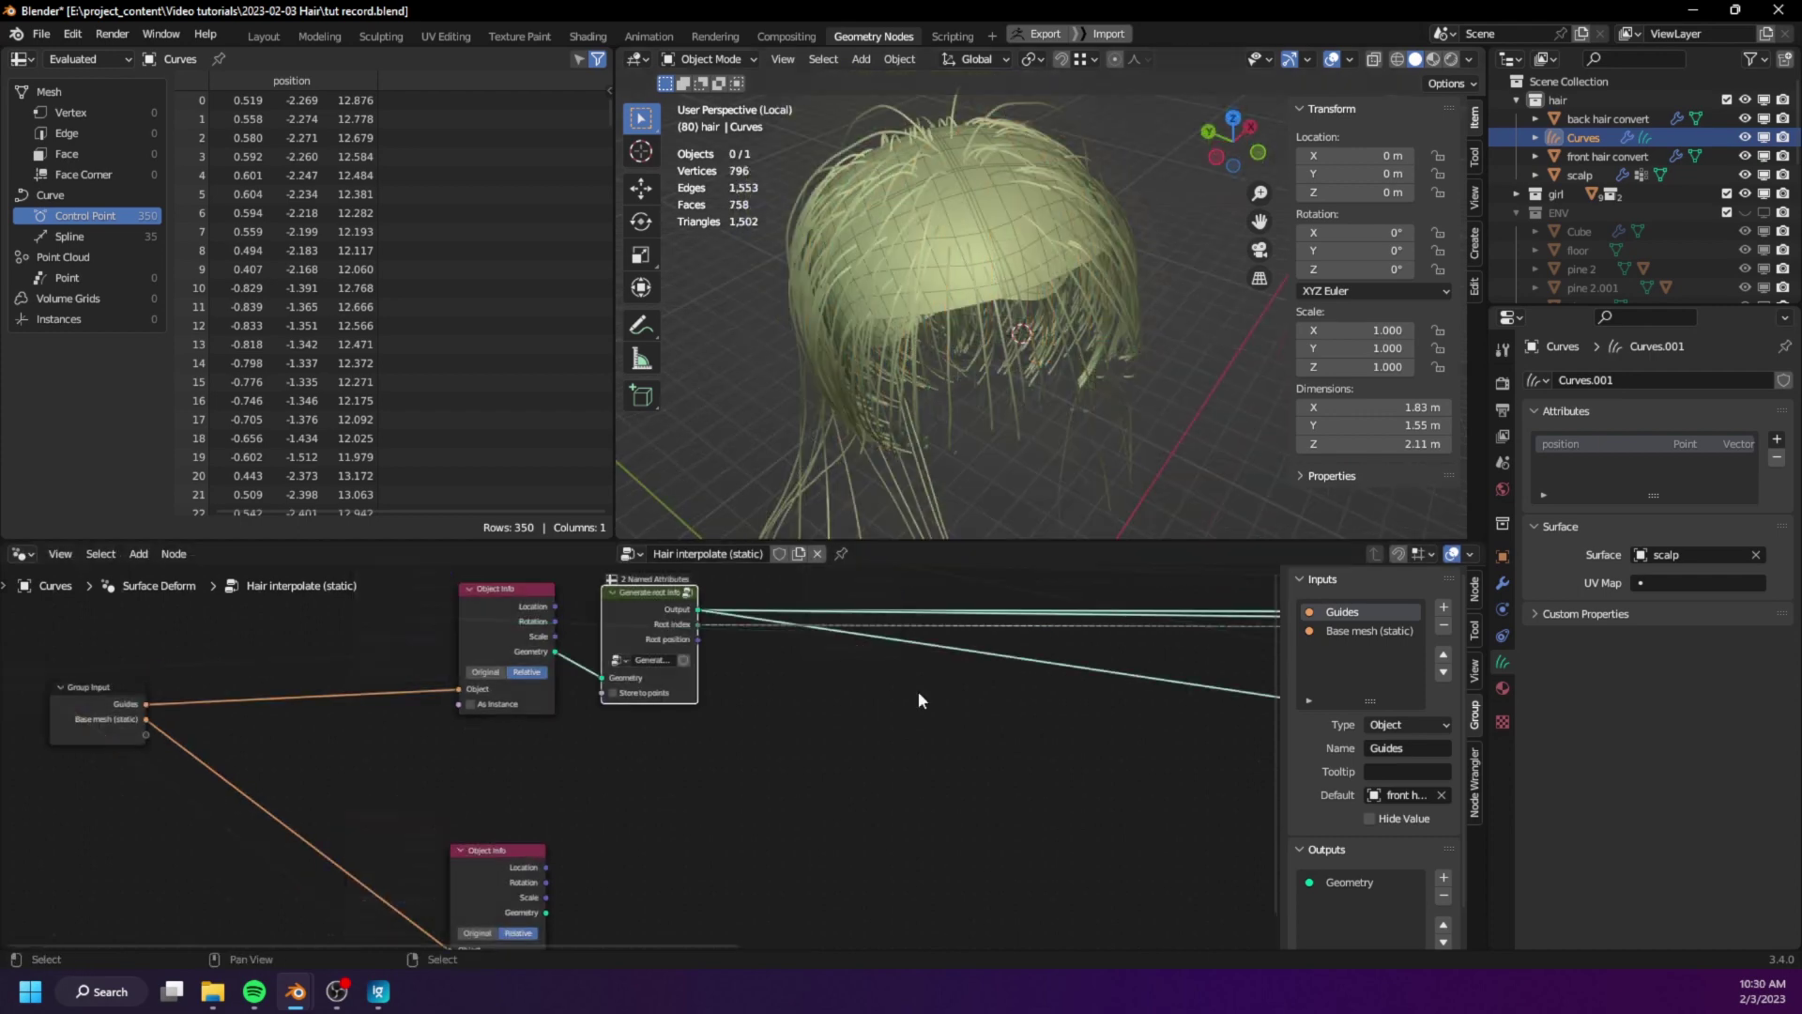
- Insert reroutes on the "Generate root info" node's Output and Root index links and arrange them closer to the downstream nodes
middle_click_drag(918, 691, 693, 704)
right_click_drag(836, 695, 853, 580, "shift")
key("g")
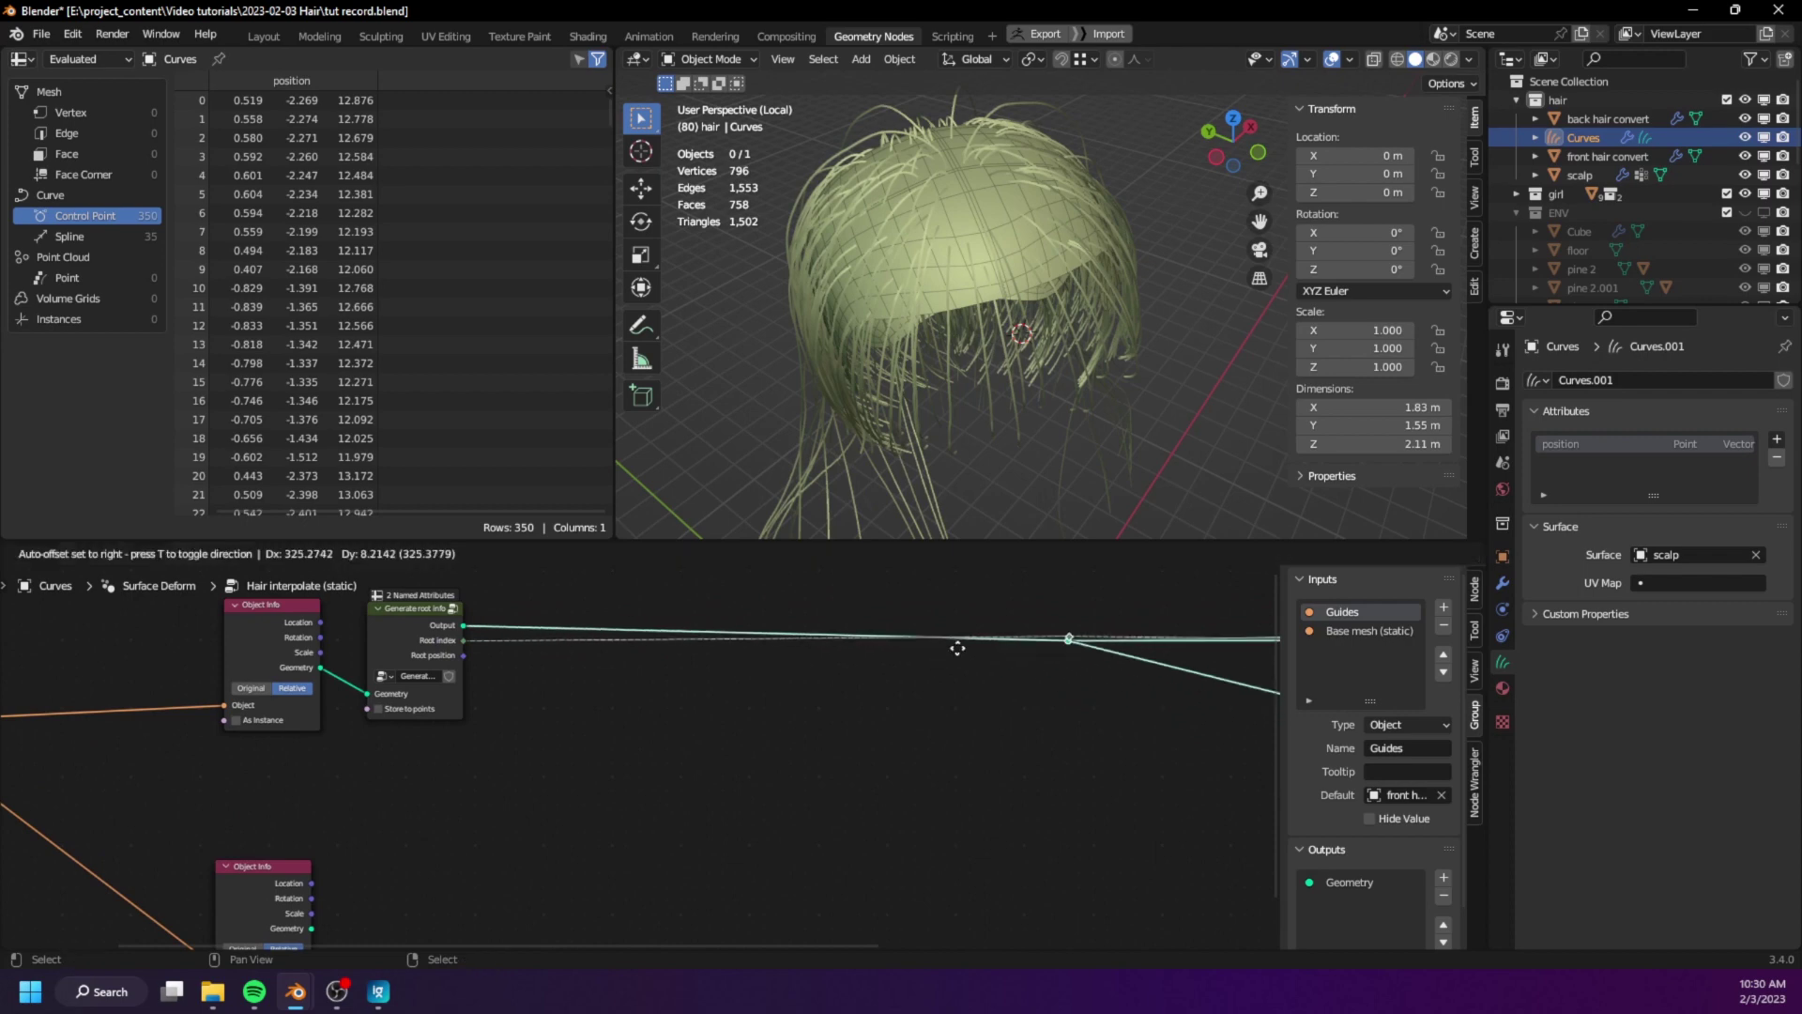
left_click(1006, 598)
key("b")
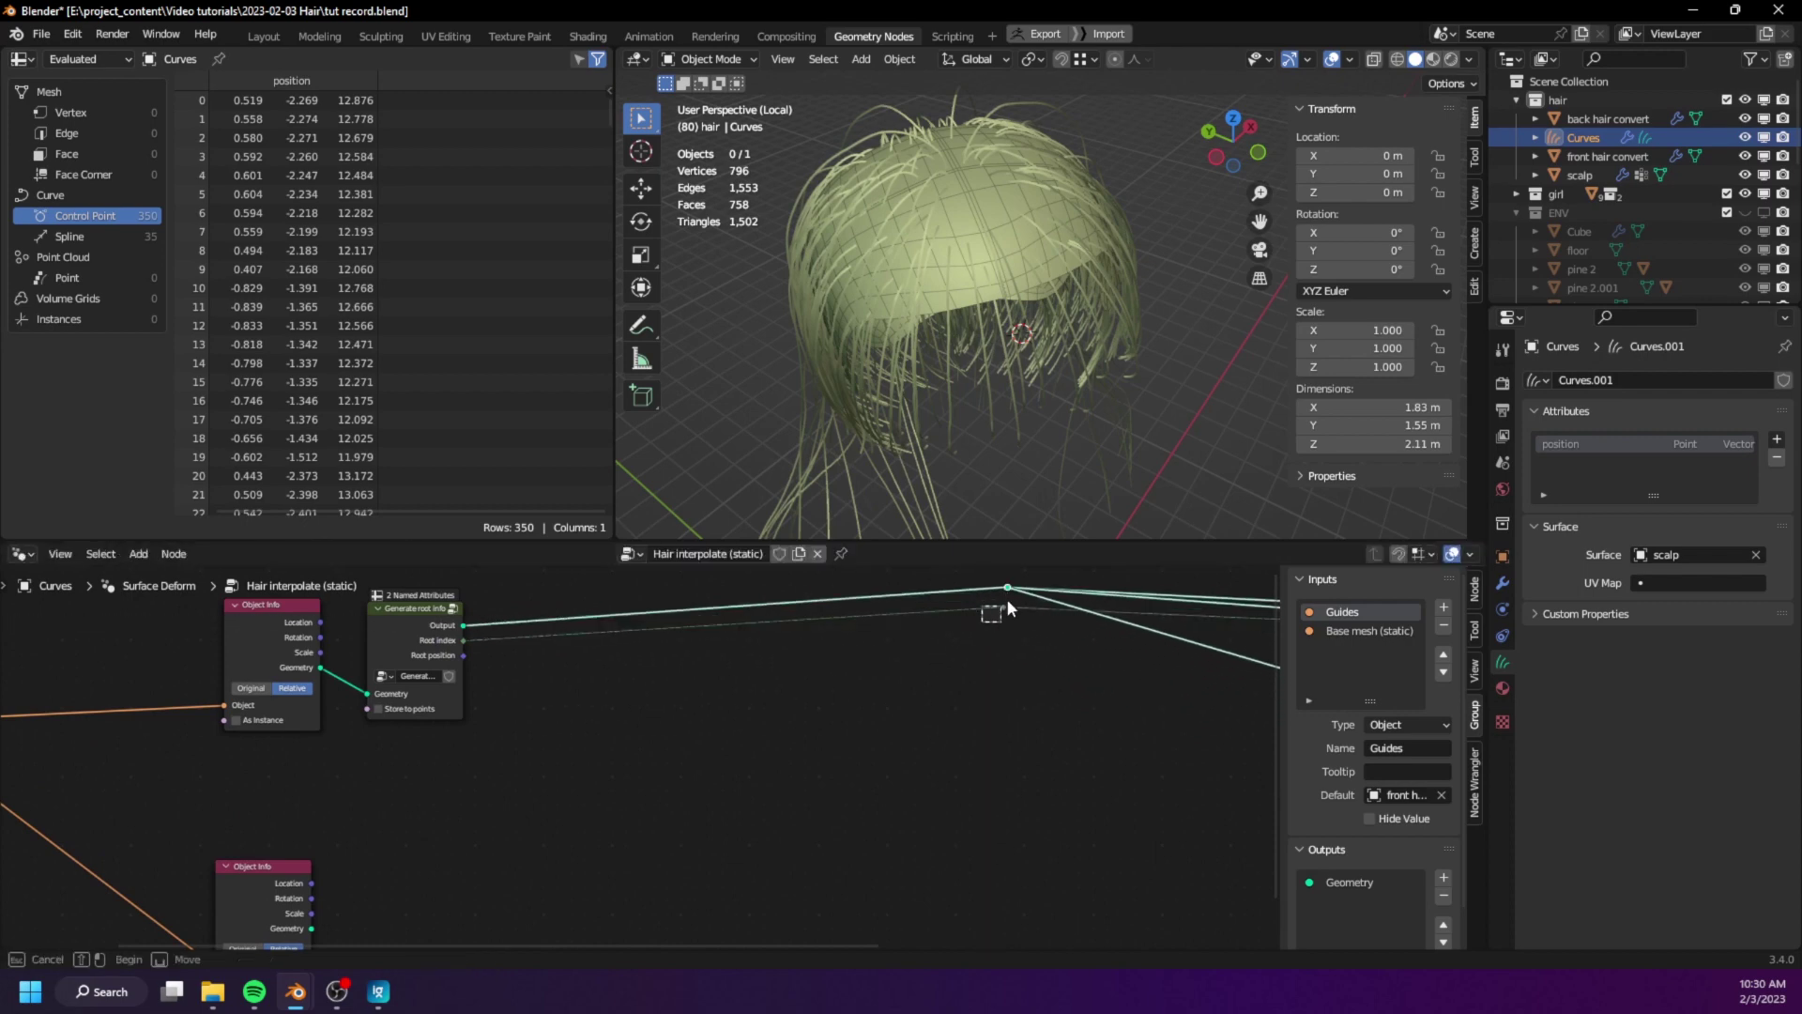
left_click_drag(1007, 600, 1016, 582)
key("g")
left_click(1051, 650)
left_click(1052, 652)
- Add a Sample Nearest Surface node and connect the Root position output to its Sample Position input
middle_click_drag(657, 830, 845, 772)
scroll(845, 772, "up", 2)
key("shift+a")
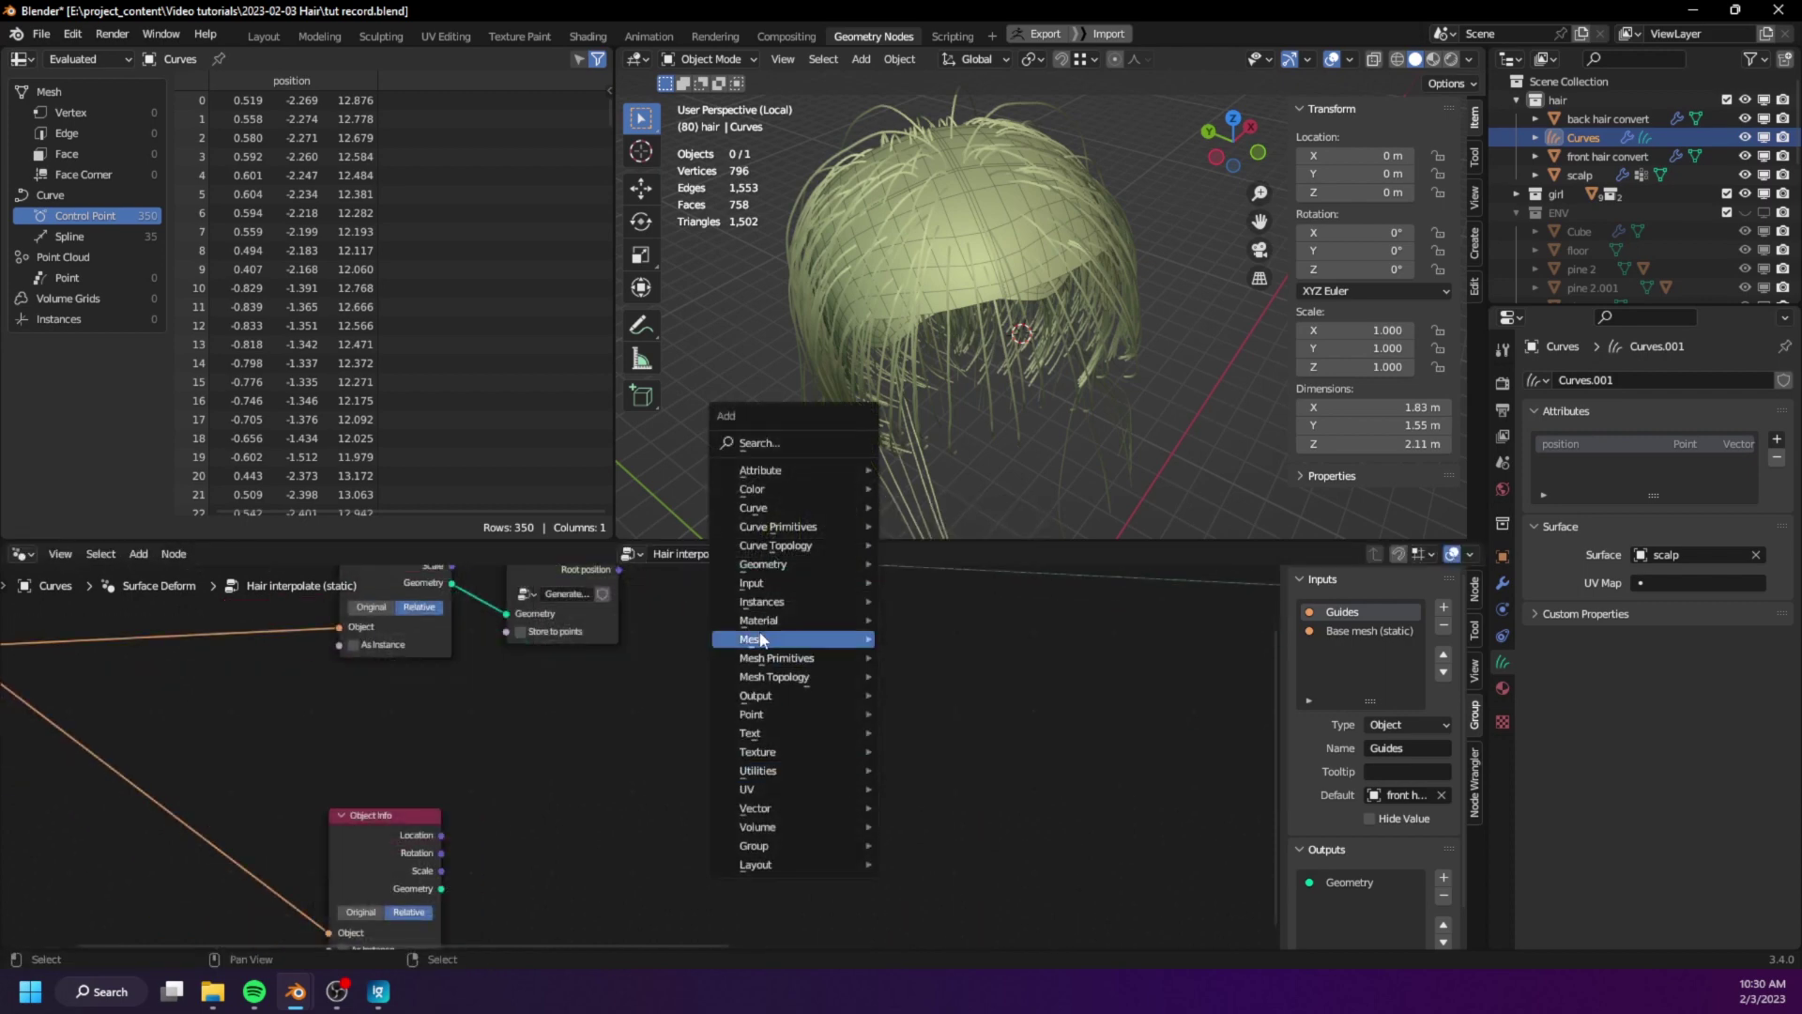
mouse_move(762, 640)
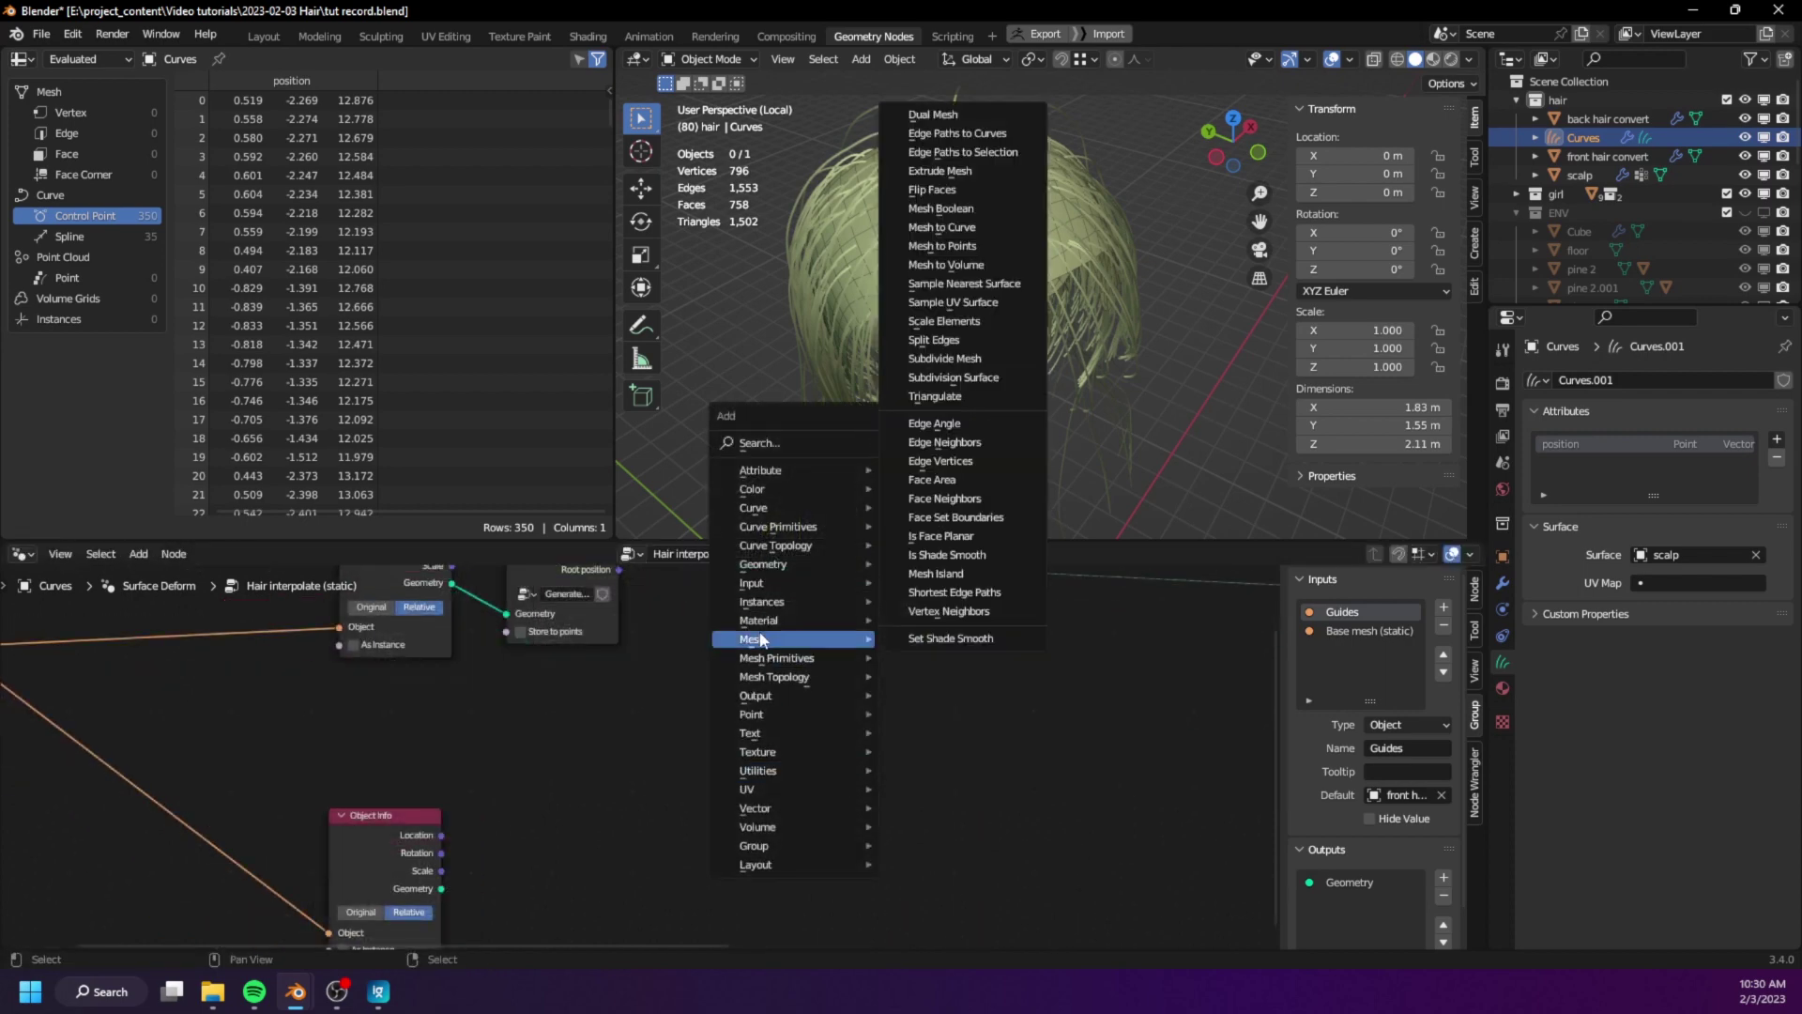
left_click(971, 284)
middle_click_drag(775, 703, 840, 753)
left_click_drag(683, 619, 848, 802)
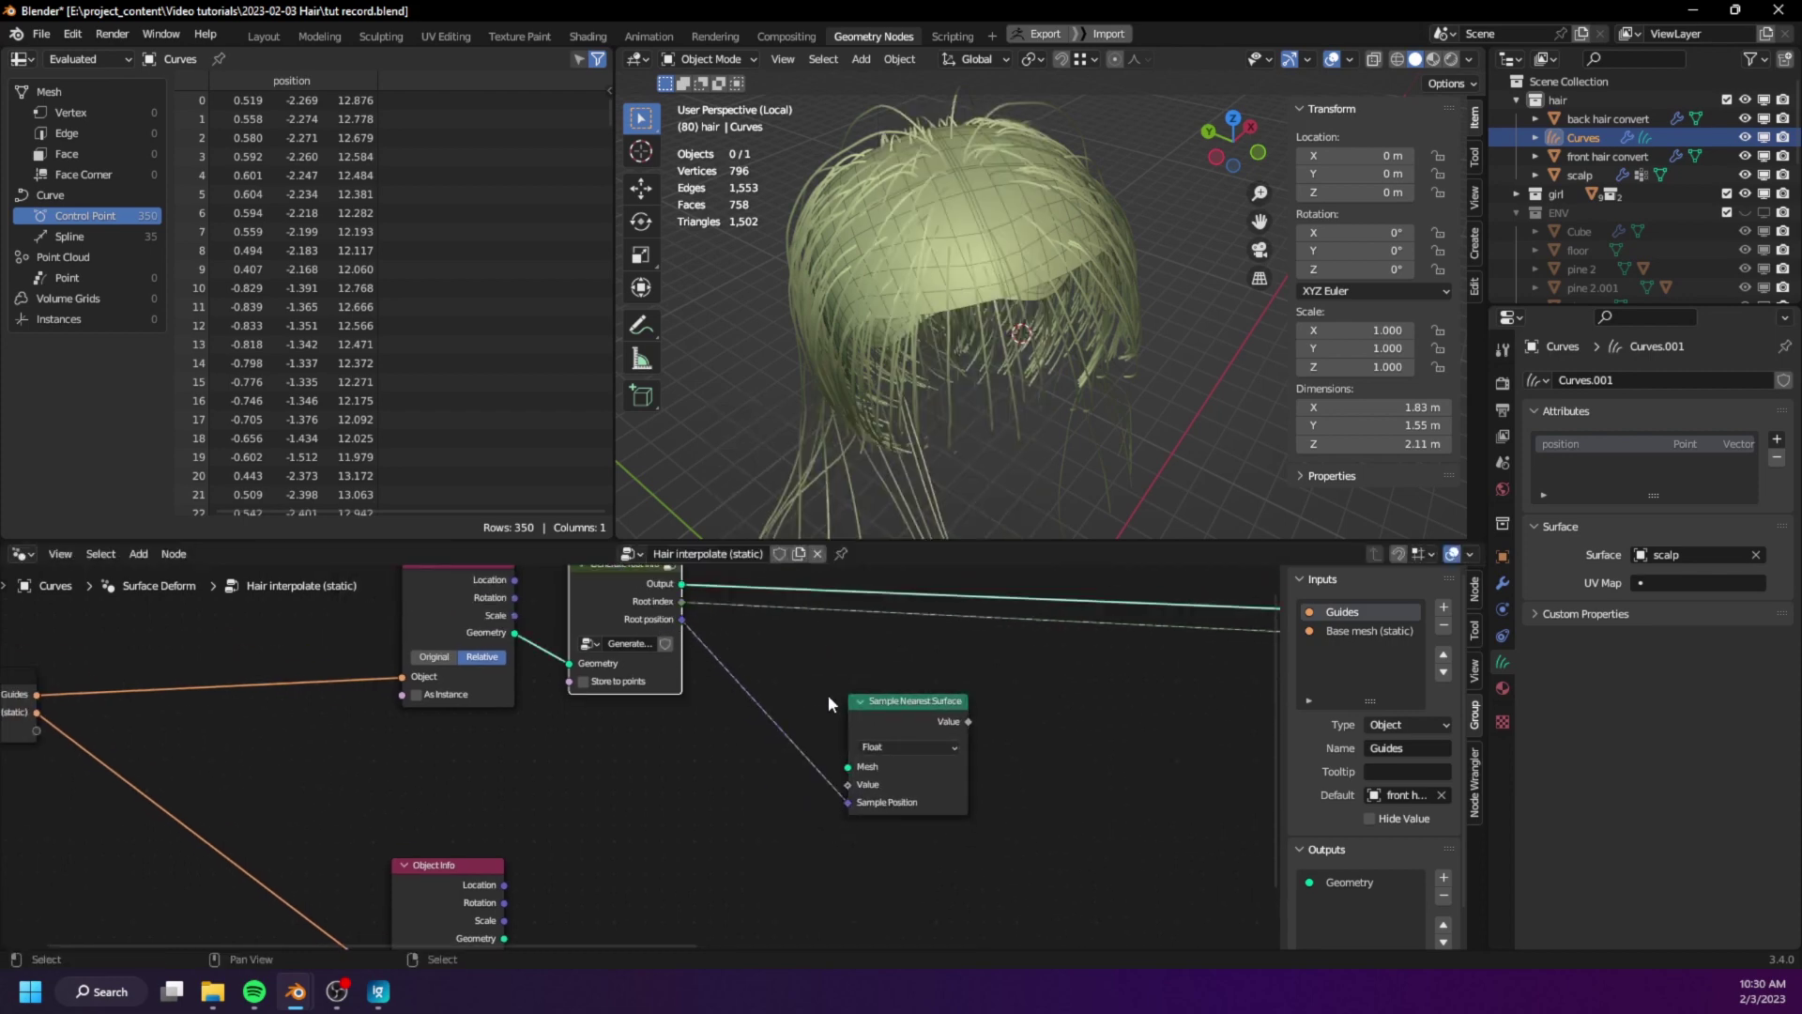
- Connect the base mesh Object Info's Geometry to the Sample Nearest Surface node's Mesh input and shift the Object Info node slightly
middle_click_drag(631, 854, 658, 770)
scroll(658, 770, "down", 1)
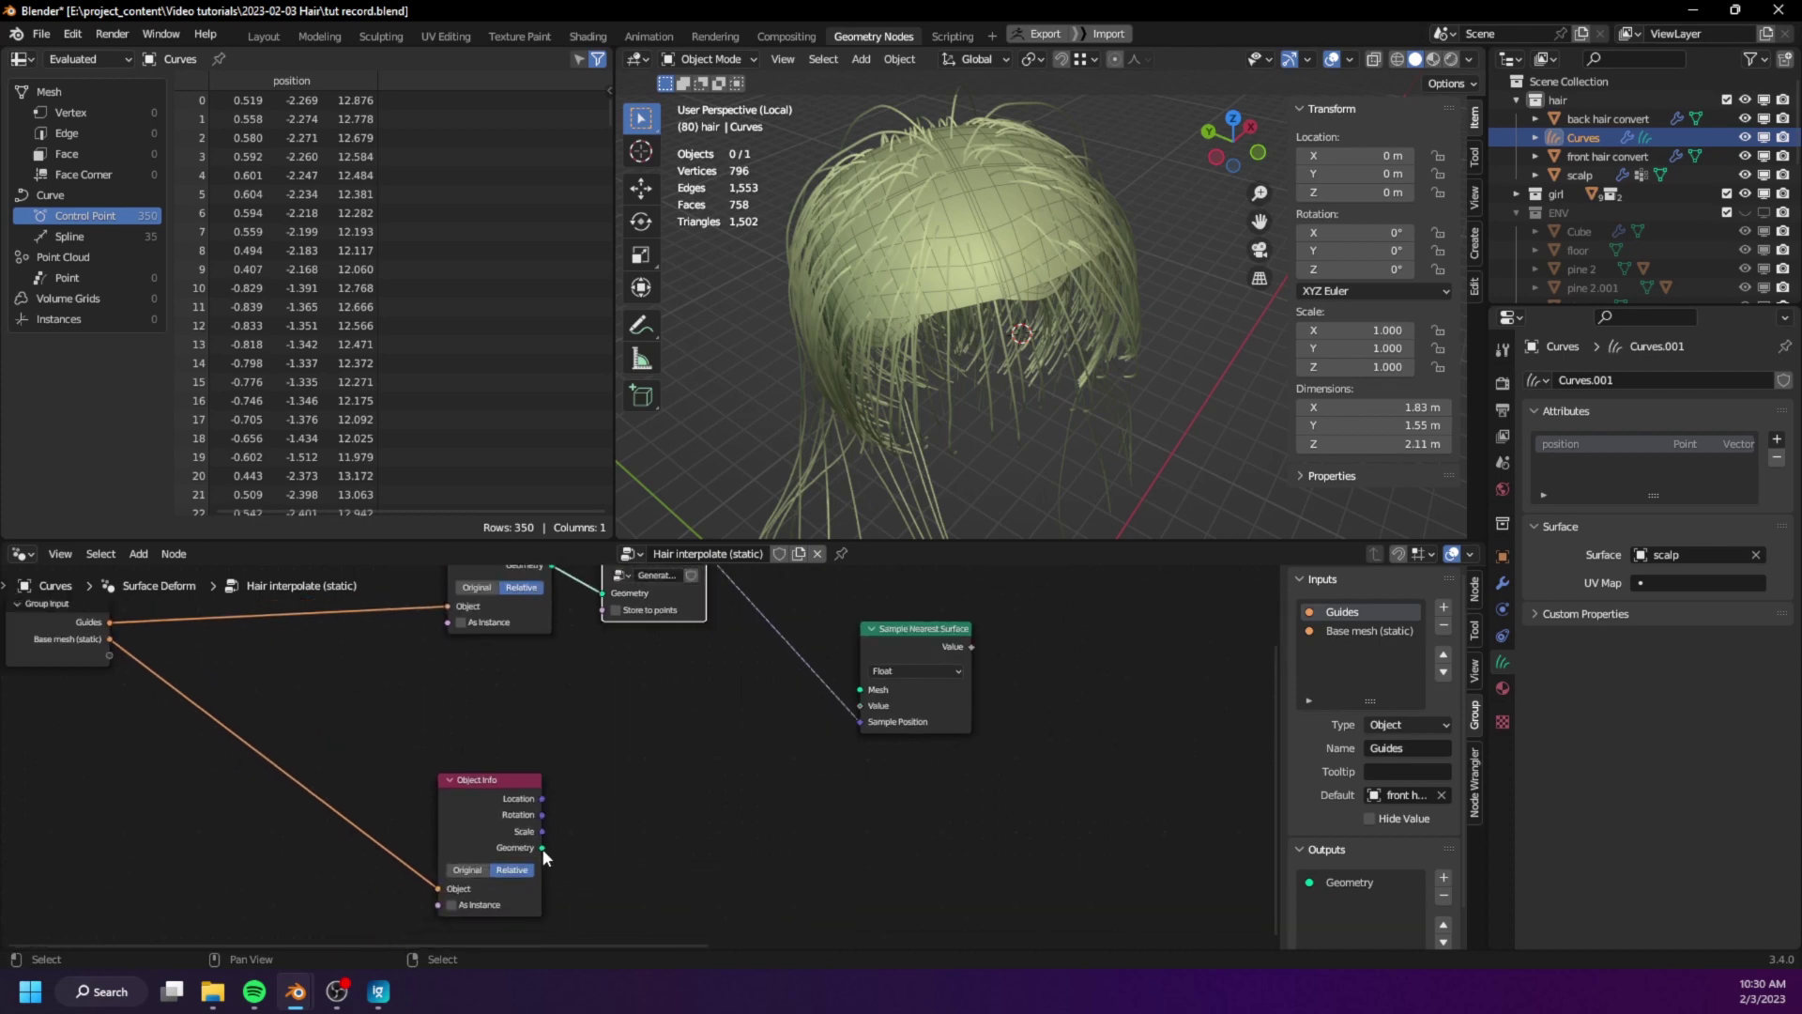
left_click_drag(543, 848, 896, 649)
left_click_drag(487, 813, 489, 813)
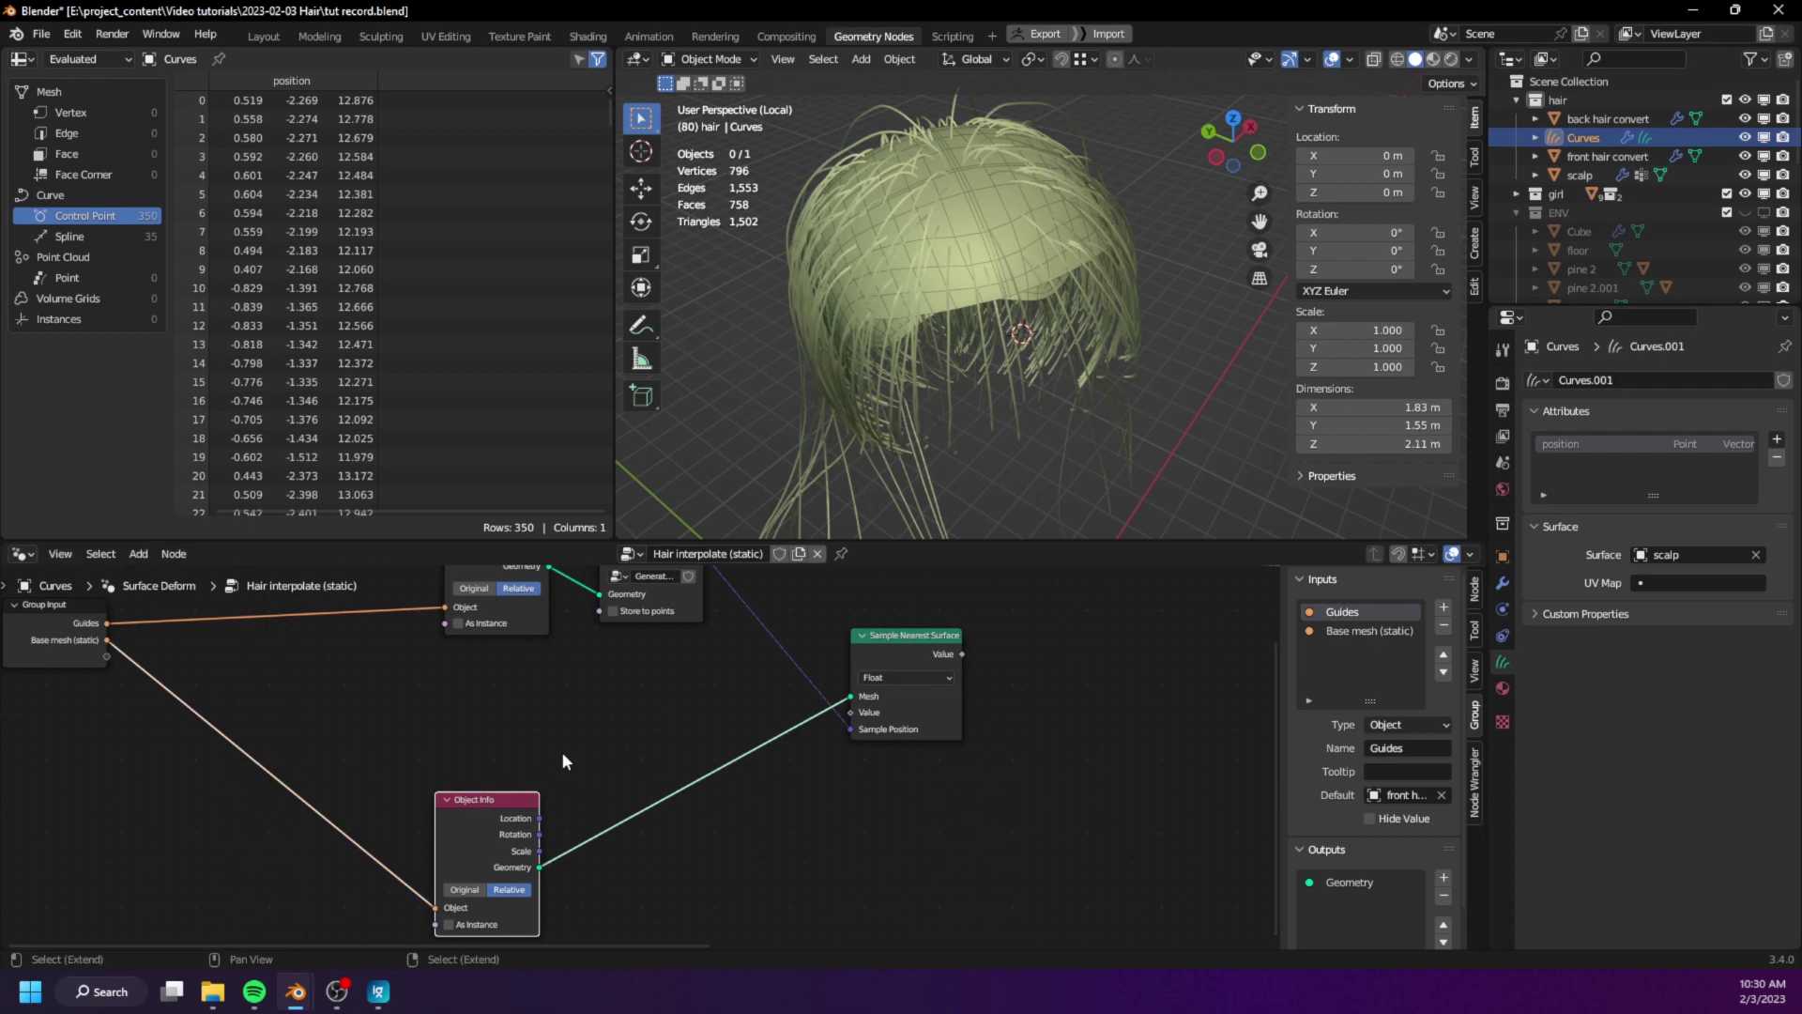
- Add a Named Attribute node reading "front right", connect it to the Sample Nearest Surface node's Value input, and preview the sampled value
key("shift+a")
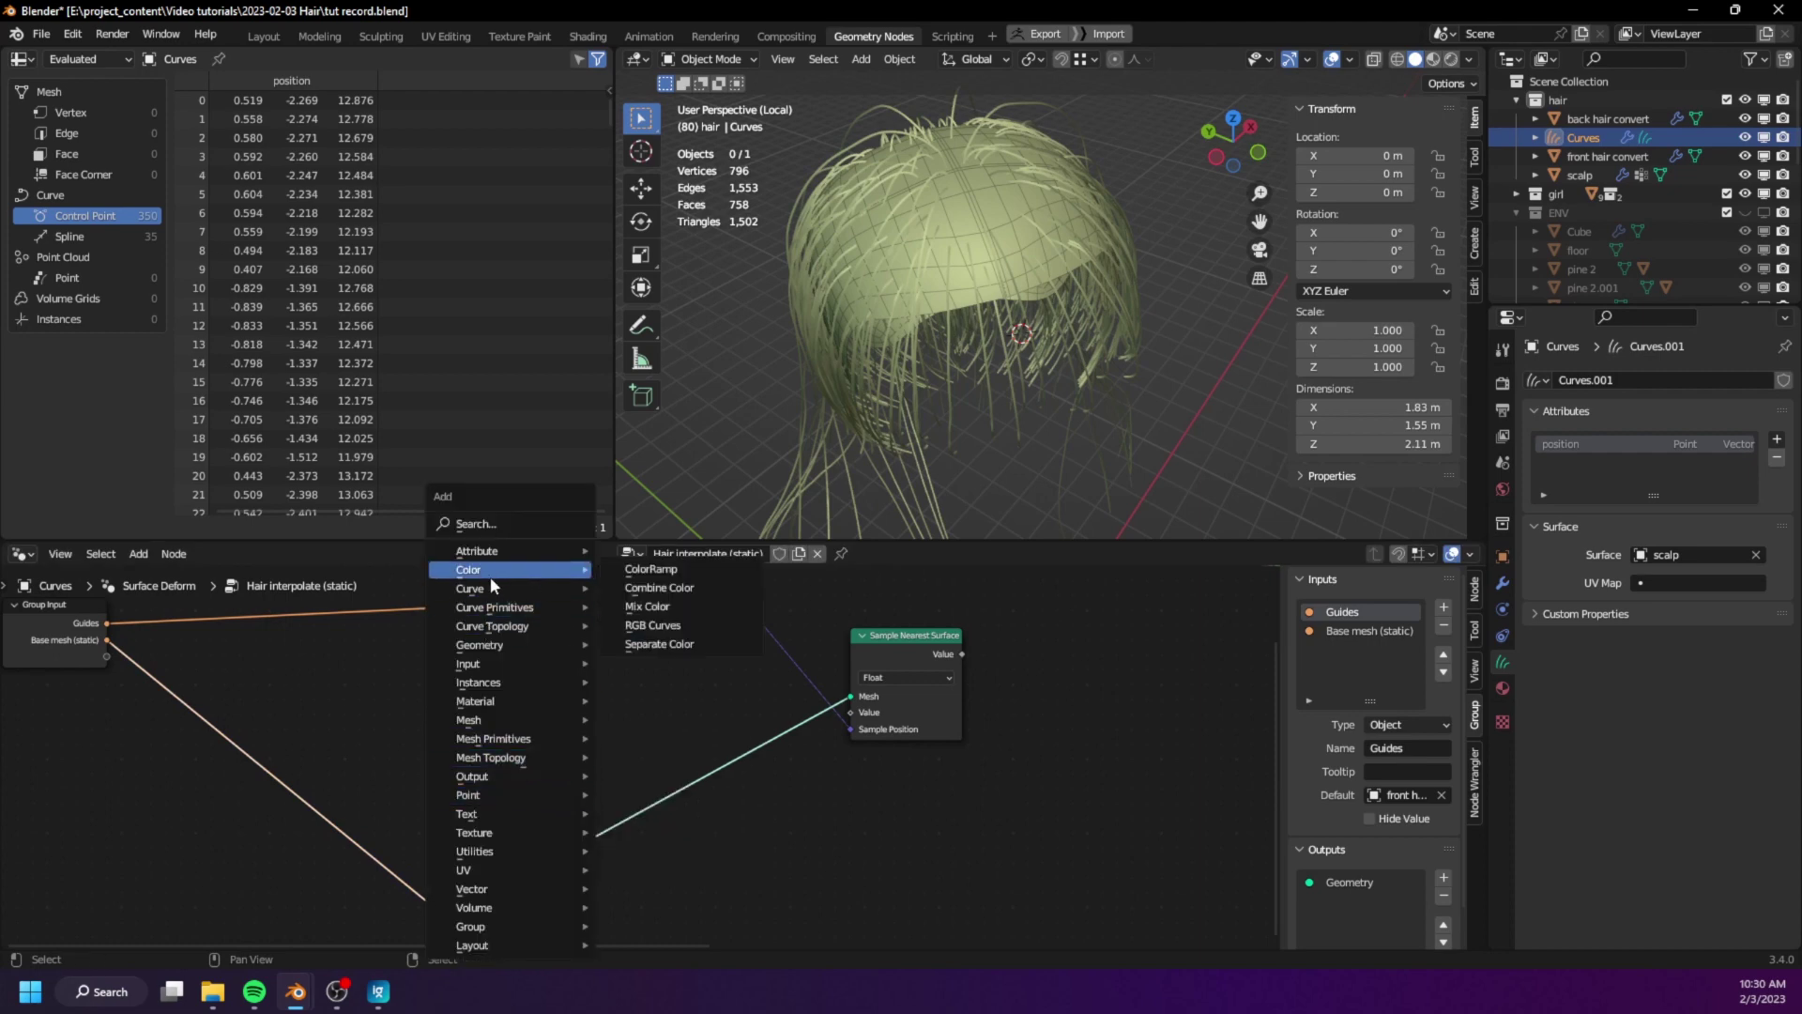
mouse_move(507, 551)
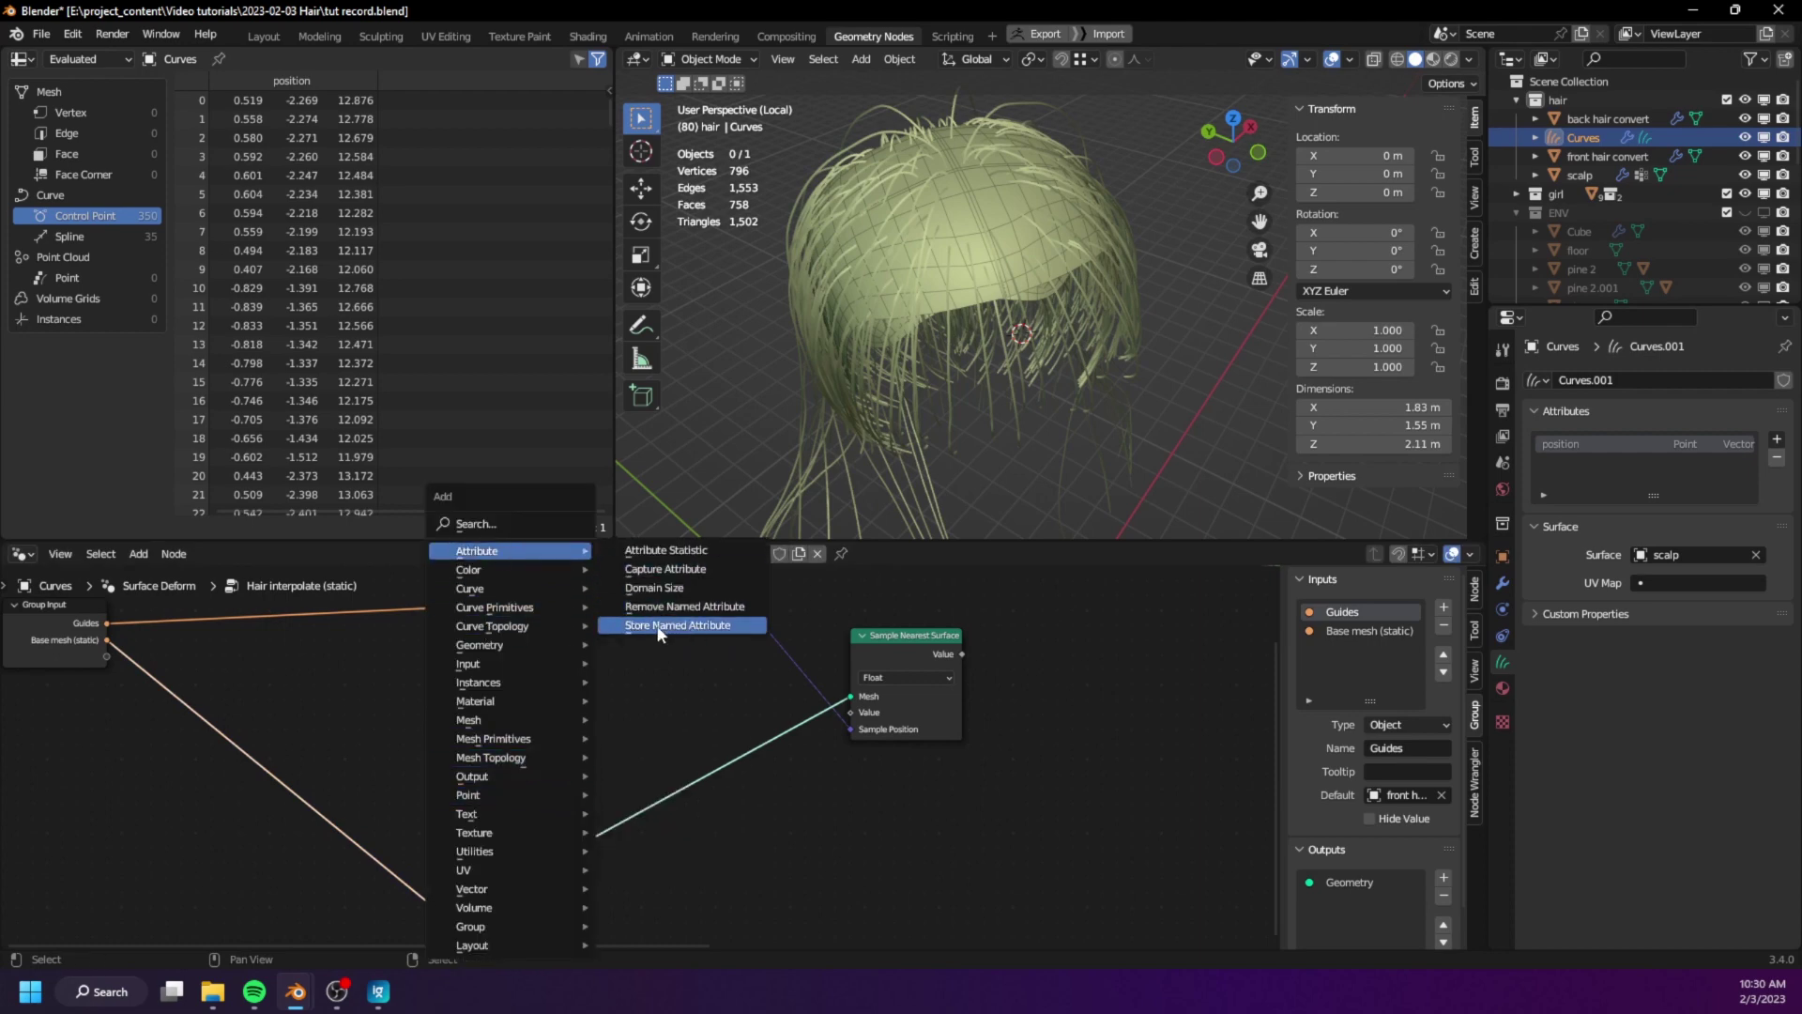
mouse_move(497, 664)
left_click(664, 587)
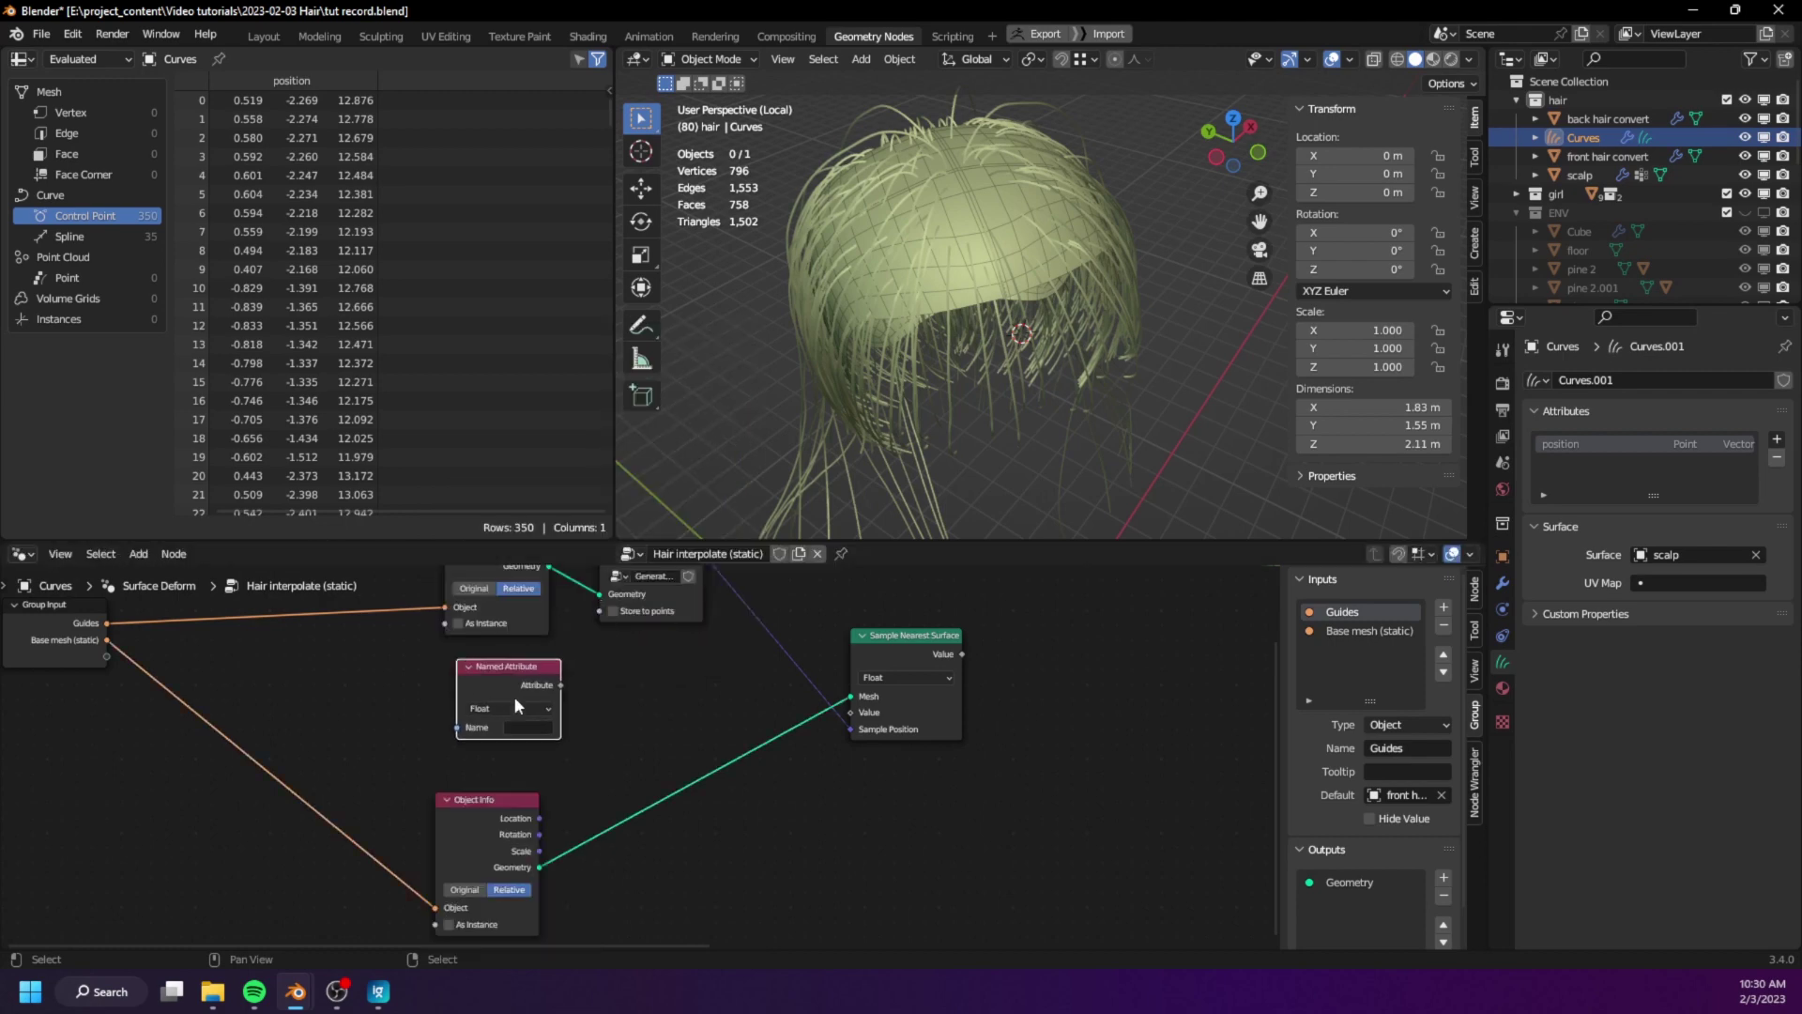
left_click(512, 669)
left_click(540, 728)
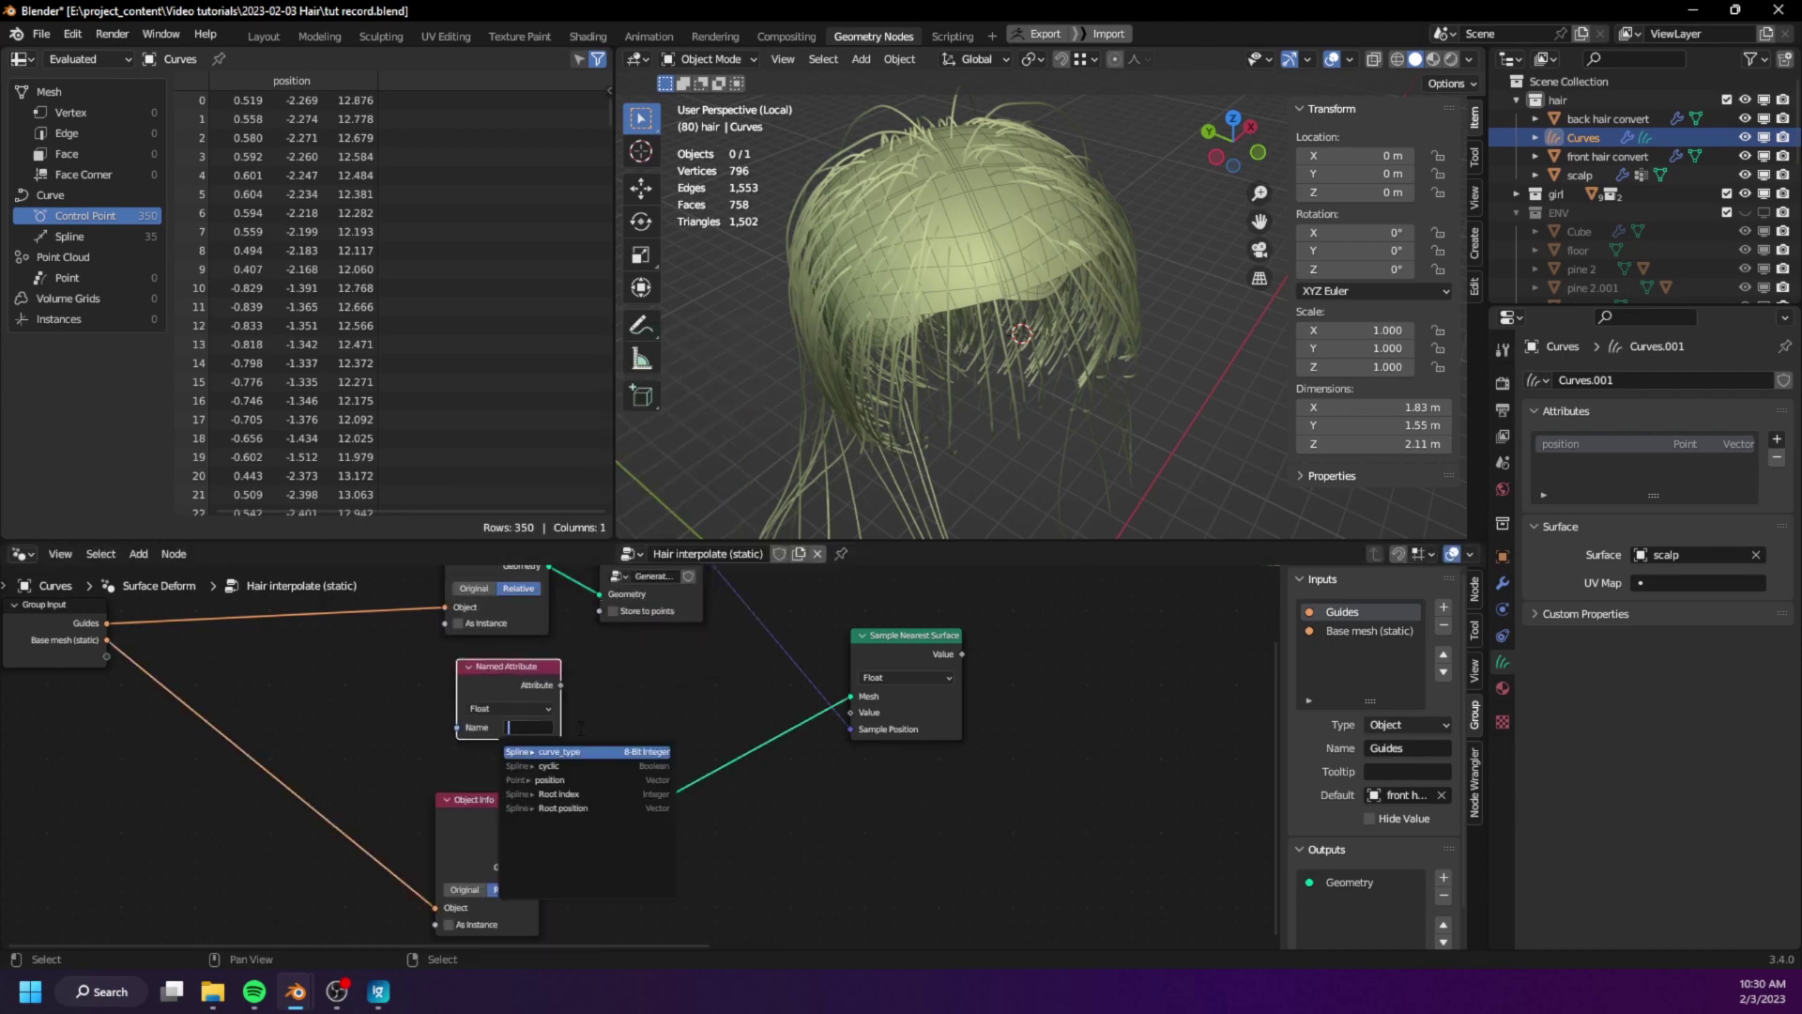
type("front right")
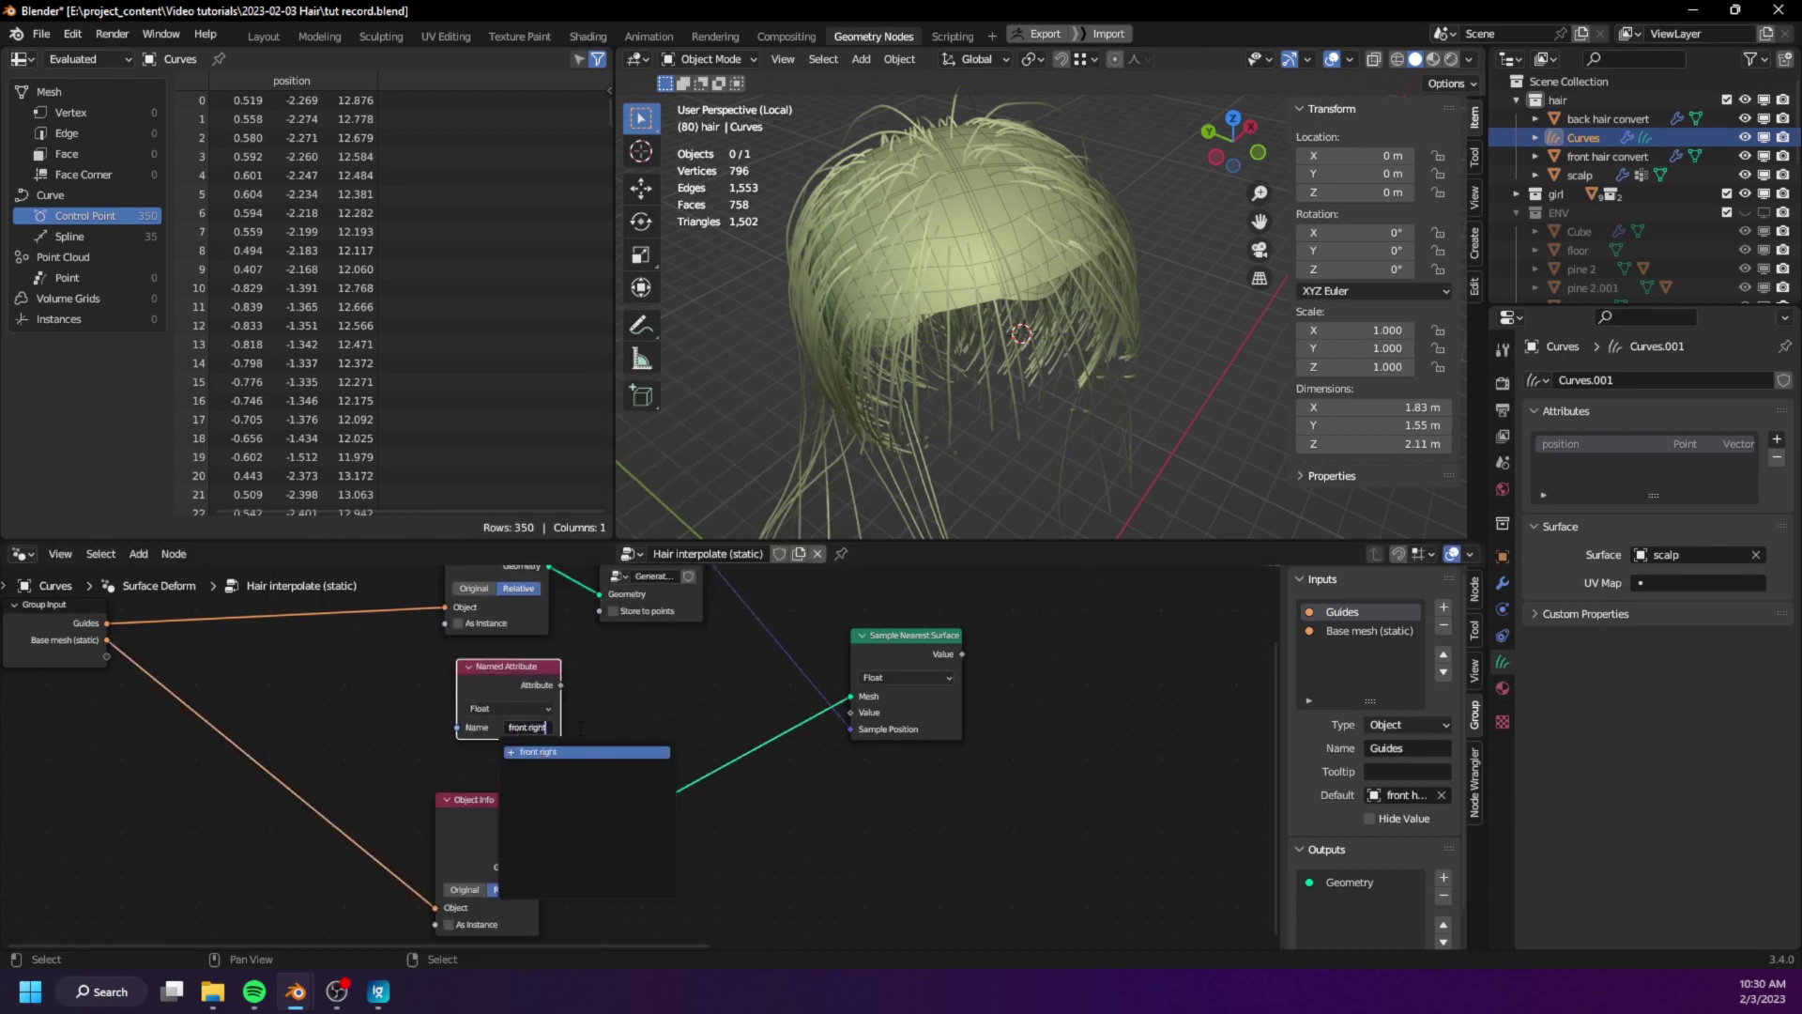
key("Return")
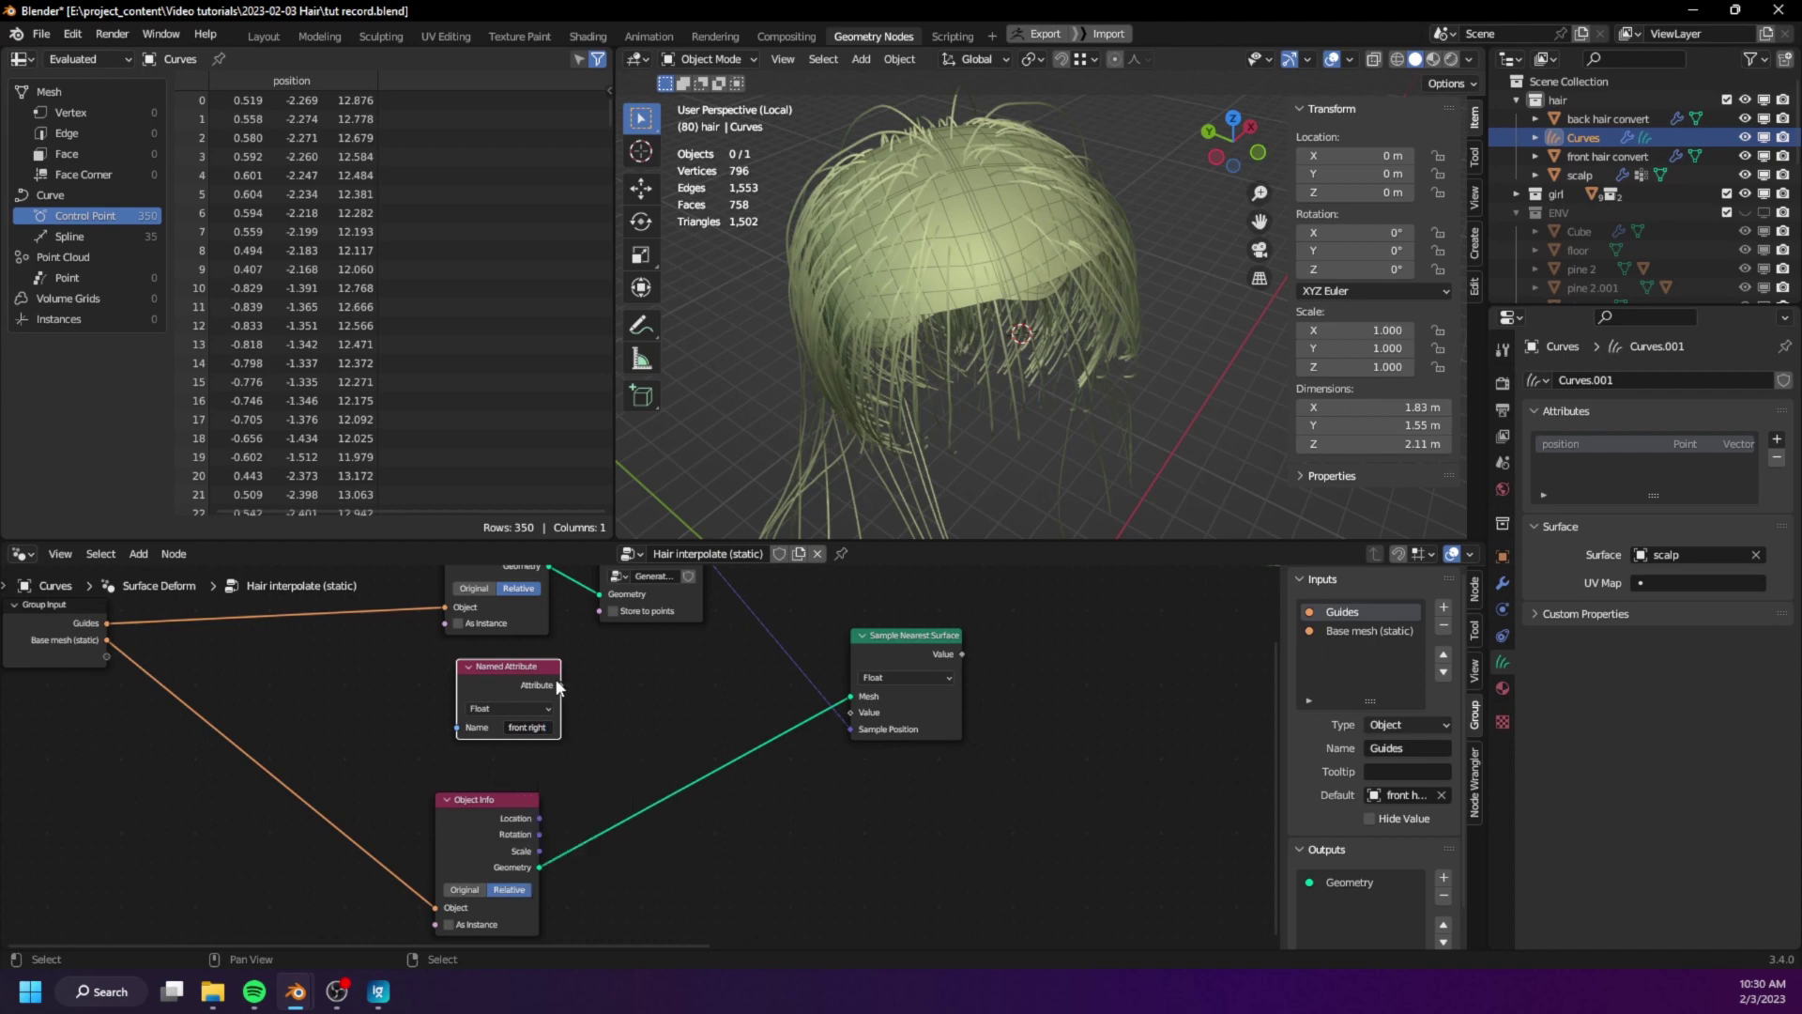
left_click_drag(561, 685, 859, 709)
left_click(905, 662)
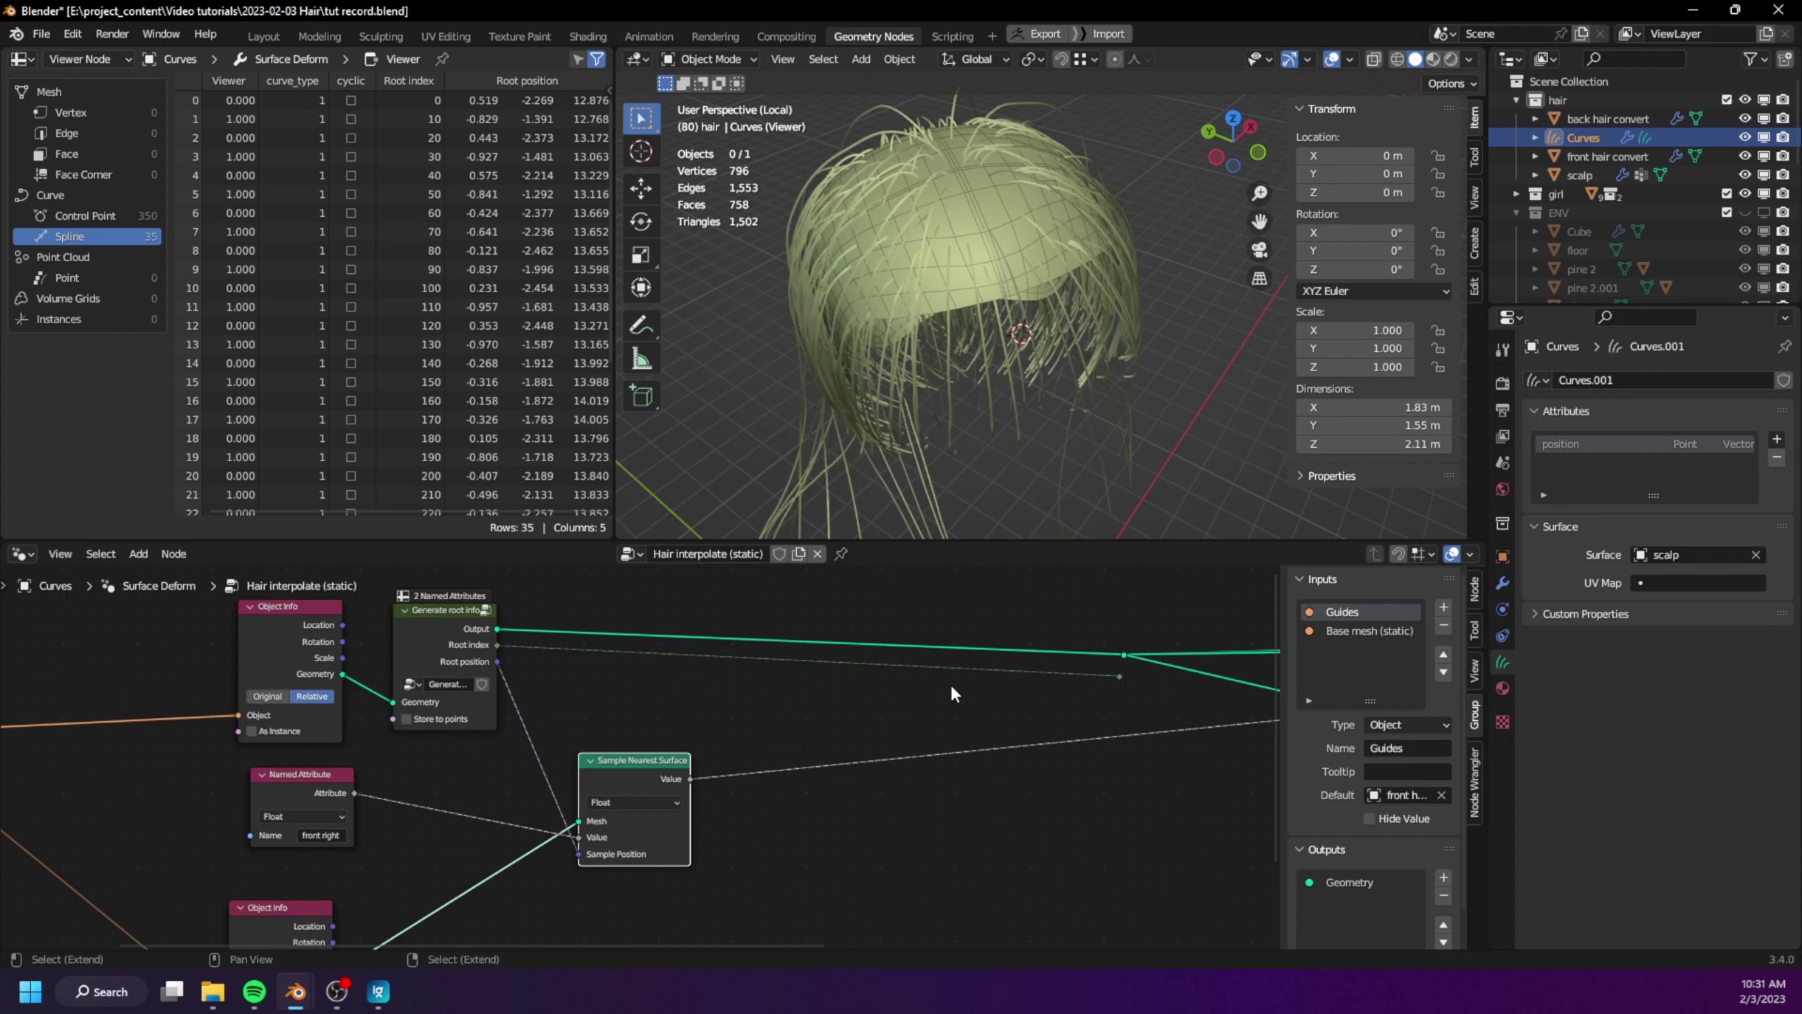
- Remove the dangling Root index reroute and insert a Capture Attribute node on the "Generate root info" Output link
left_click(1080, 683)
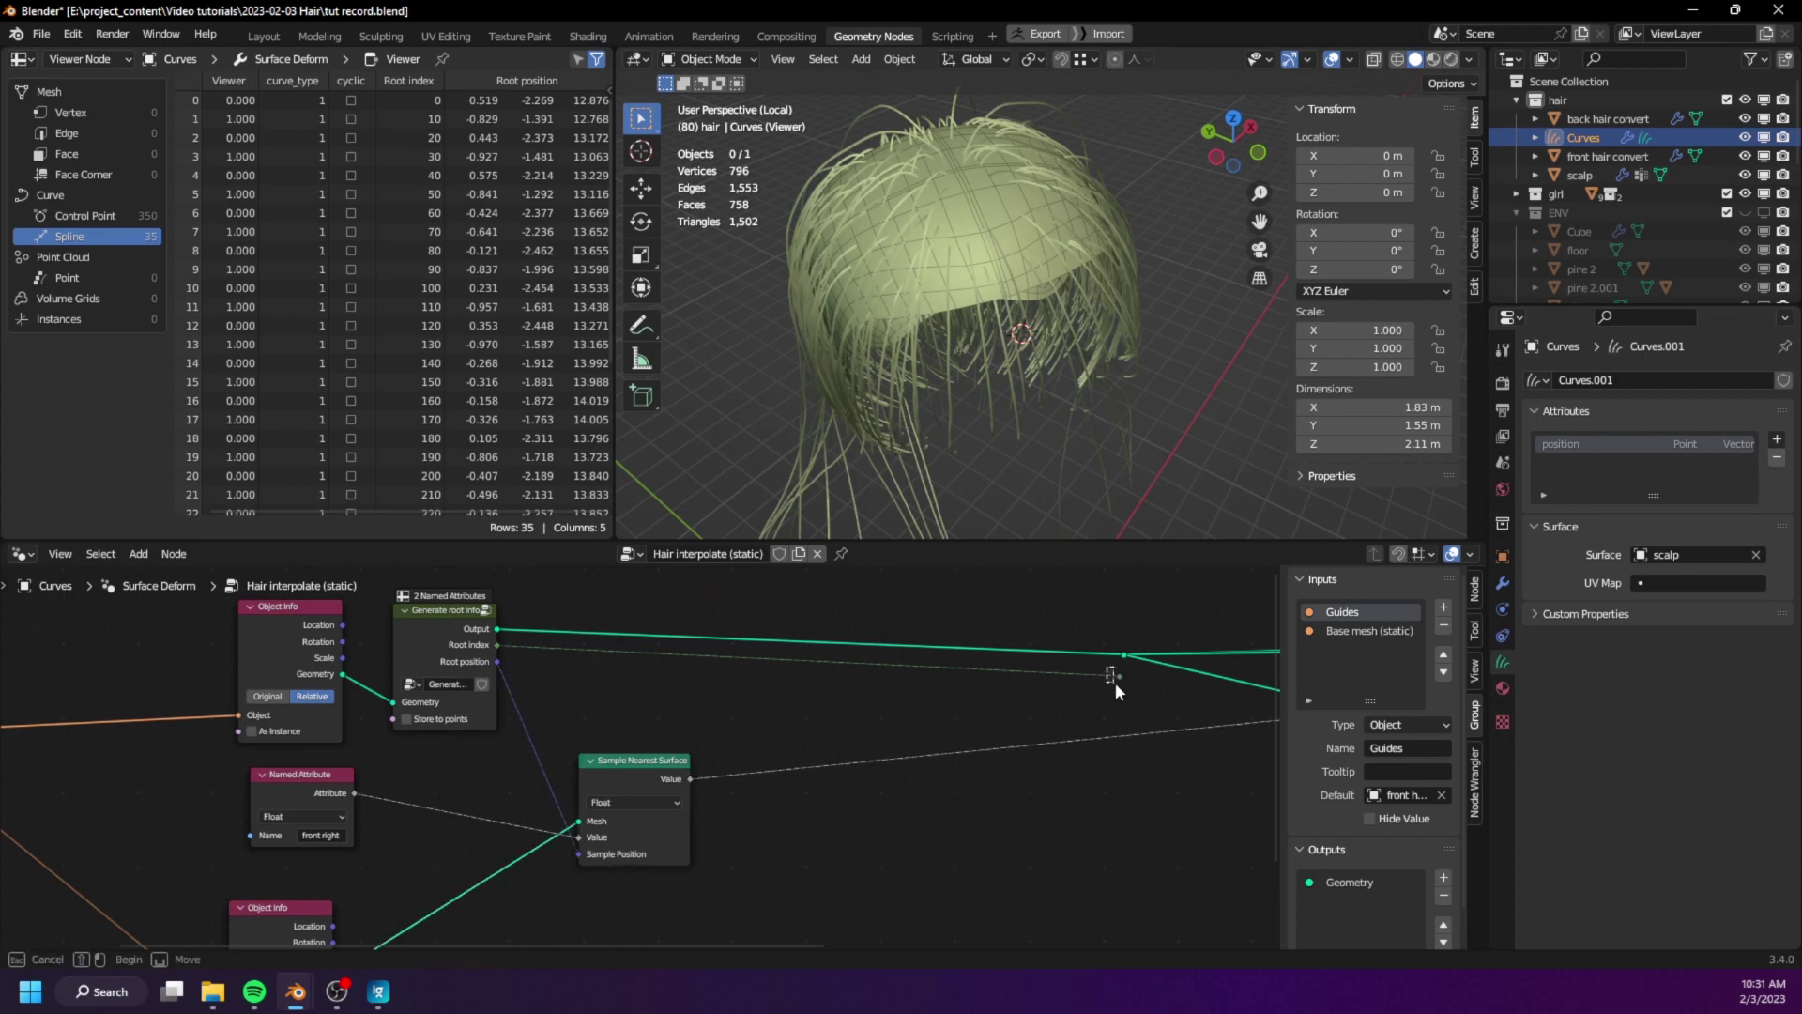
key("shift+a")
mouse_move(826, 551)
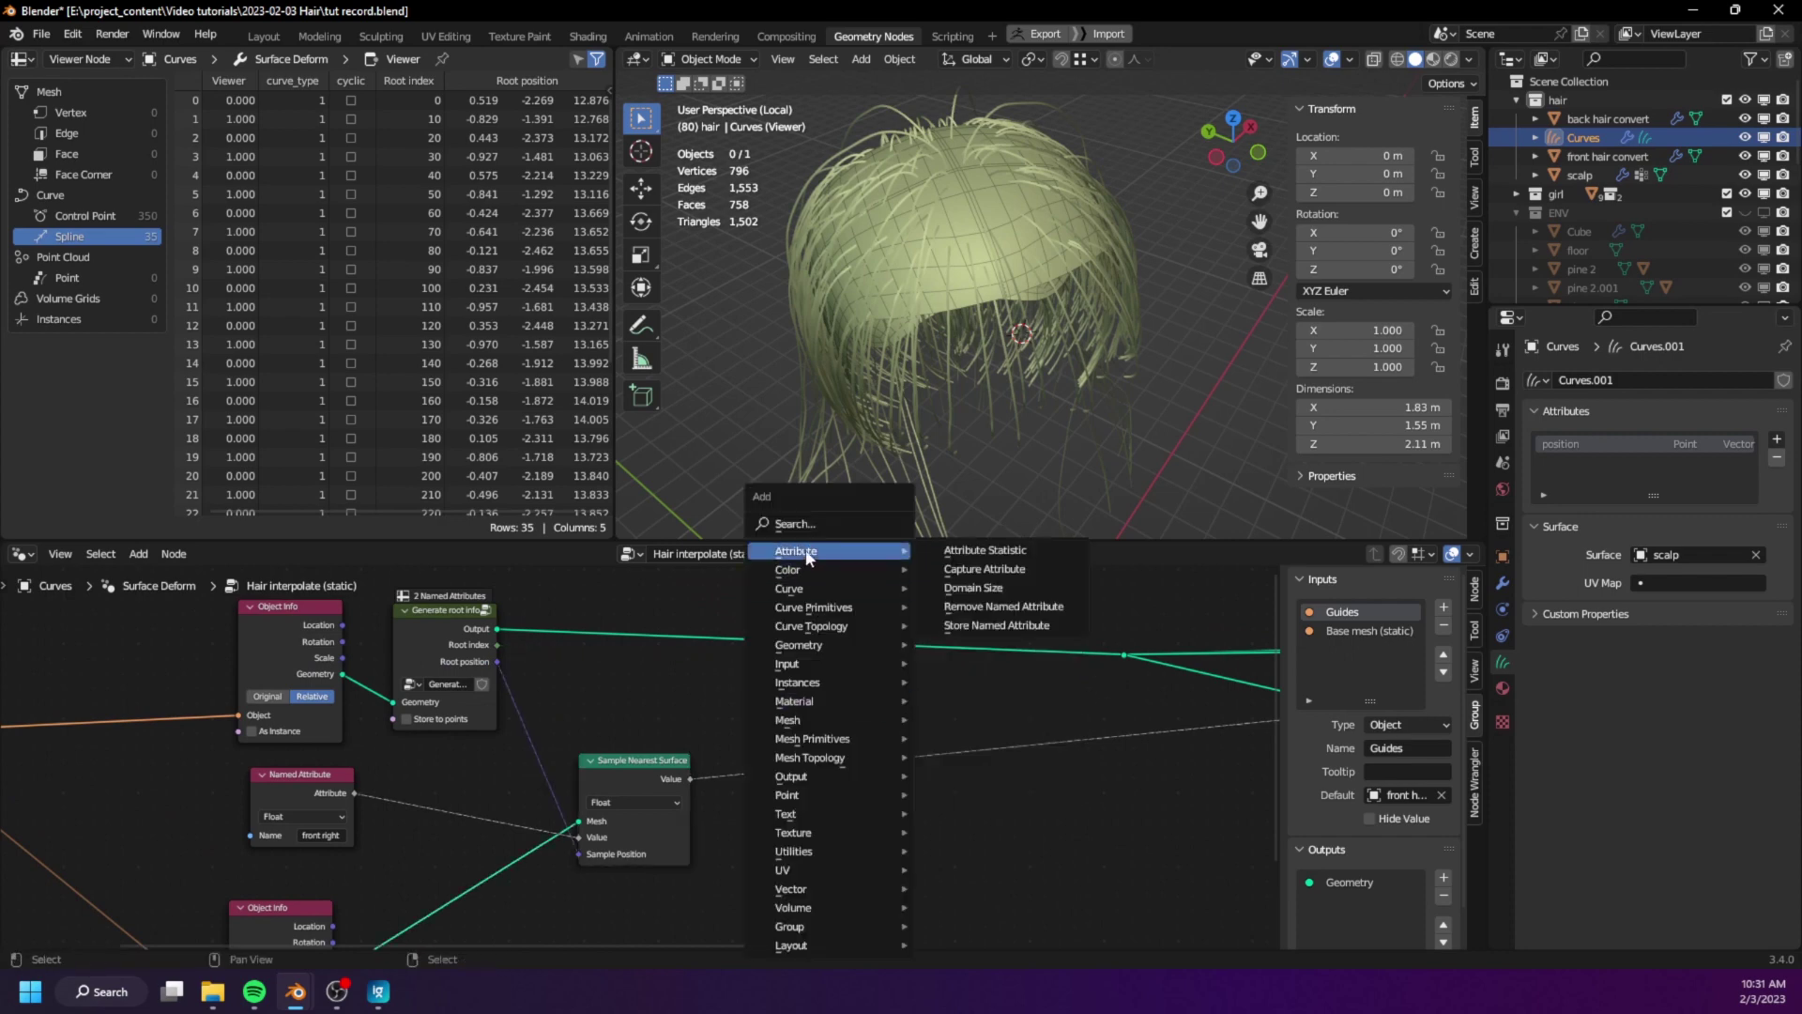
left_click(967, 571)
left_click(879, 600)
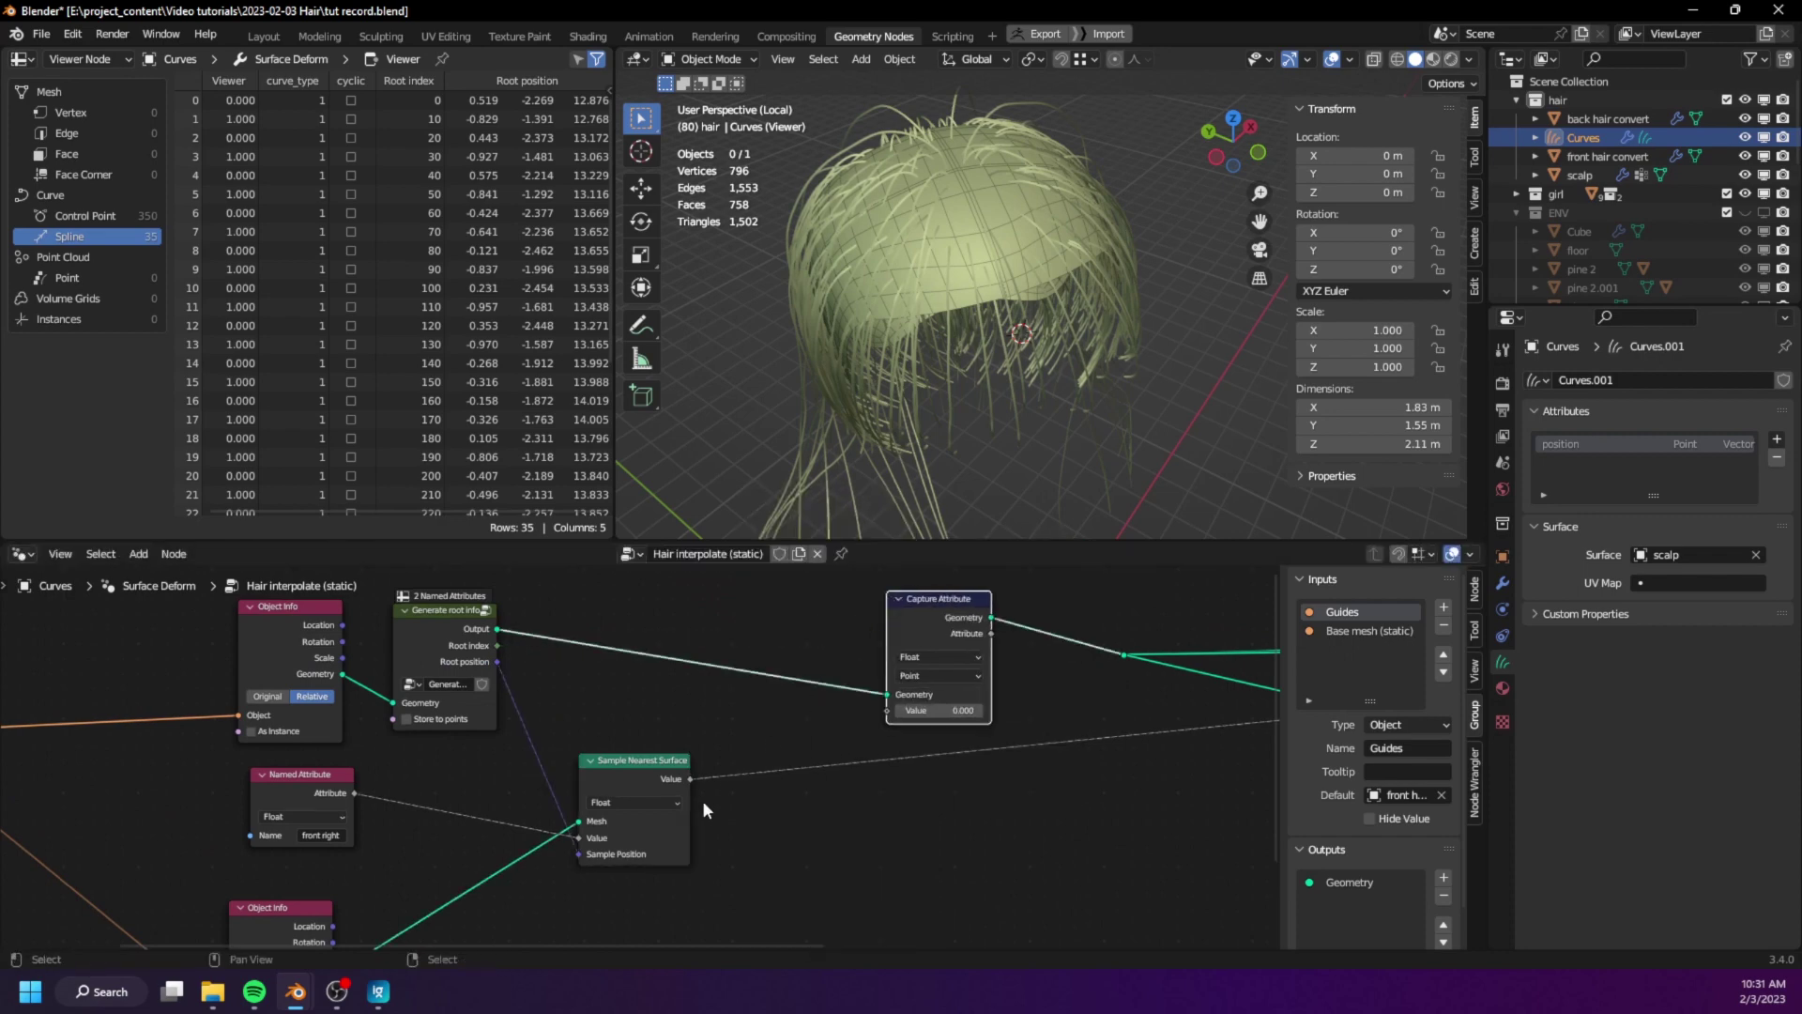
- Feed the sampled surface value into the Capture Attribute node, set its domain to Spline, and move it closer to "Generate root info"
scroll(894, 713, "up", 1)
left_click_drag(698, 782, 928, 702)
left_click(960, 662)
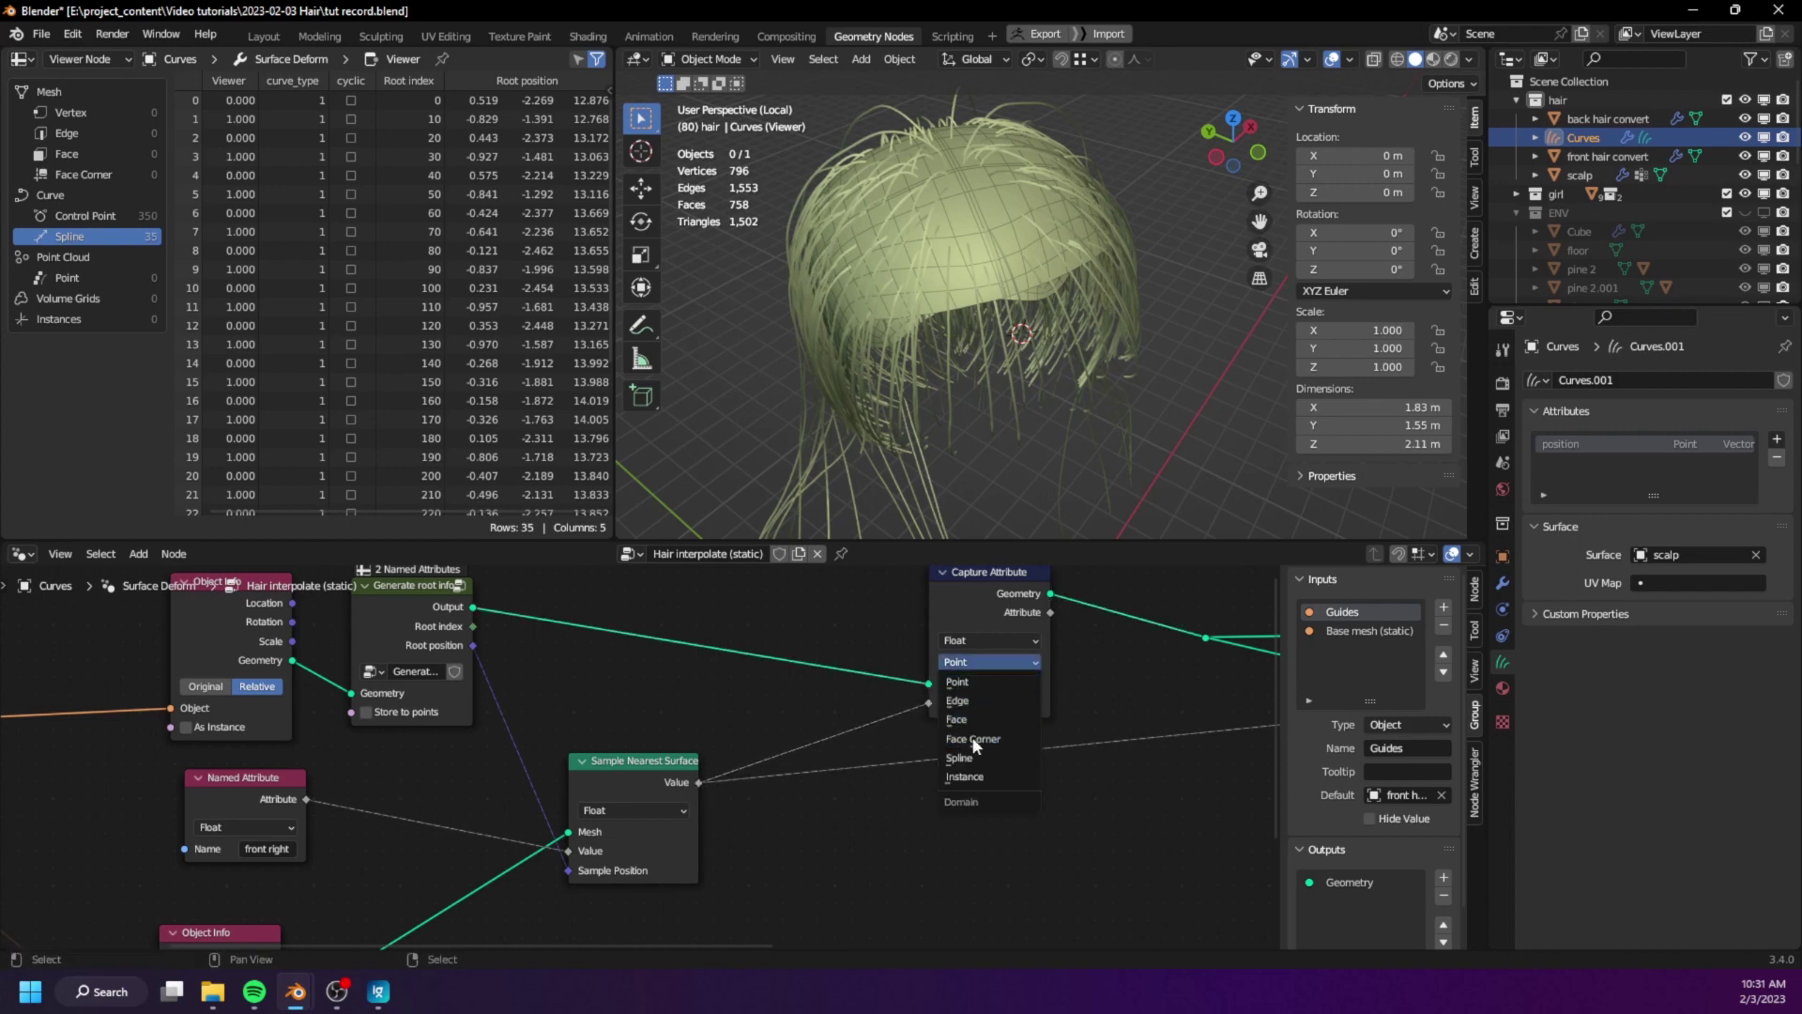
left_click(962, 757)
left_click_drag(988, 600, 823, 595)
scroll(882, 742, "down", 2)
middle_click_drag(770, 864, 898, 748)
scroll(898, 748, "down", 2)
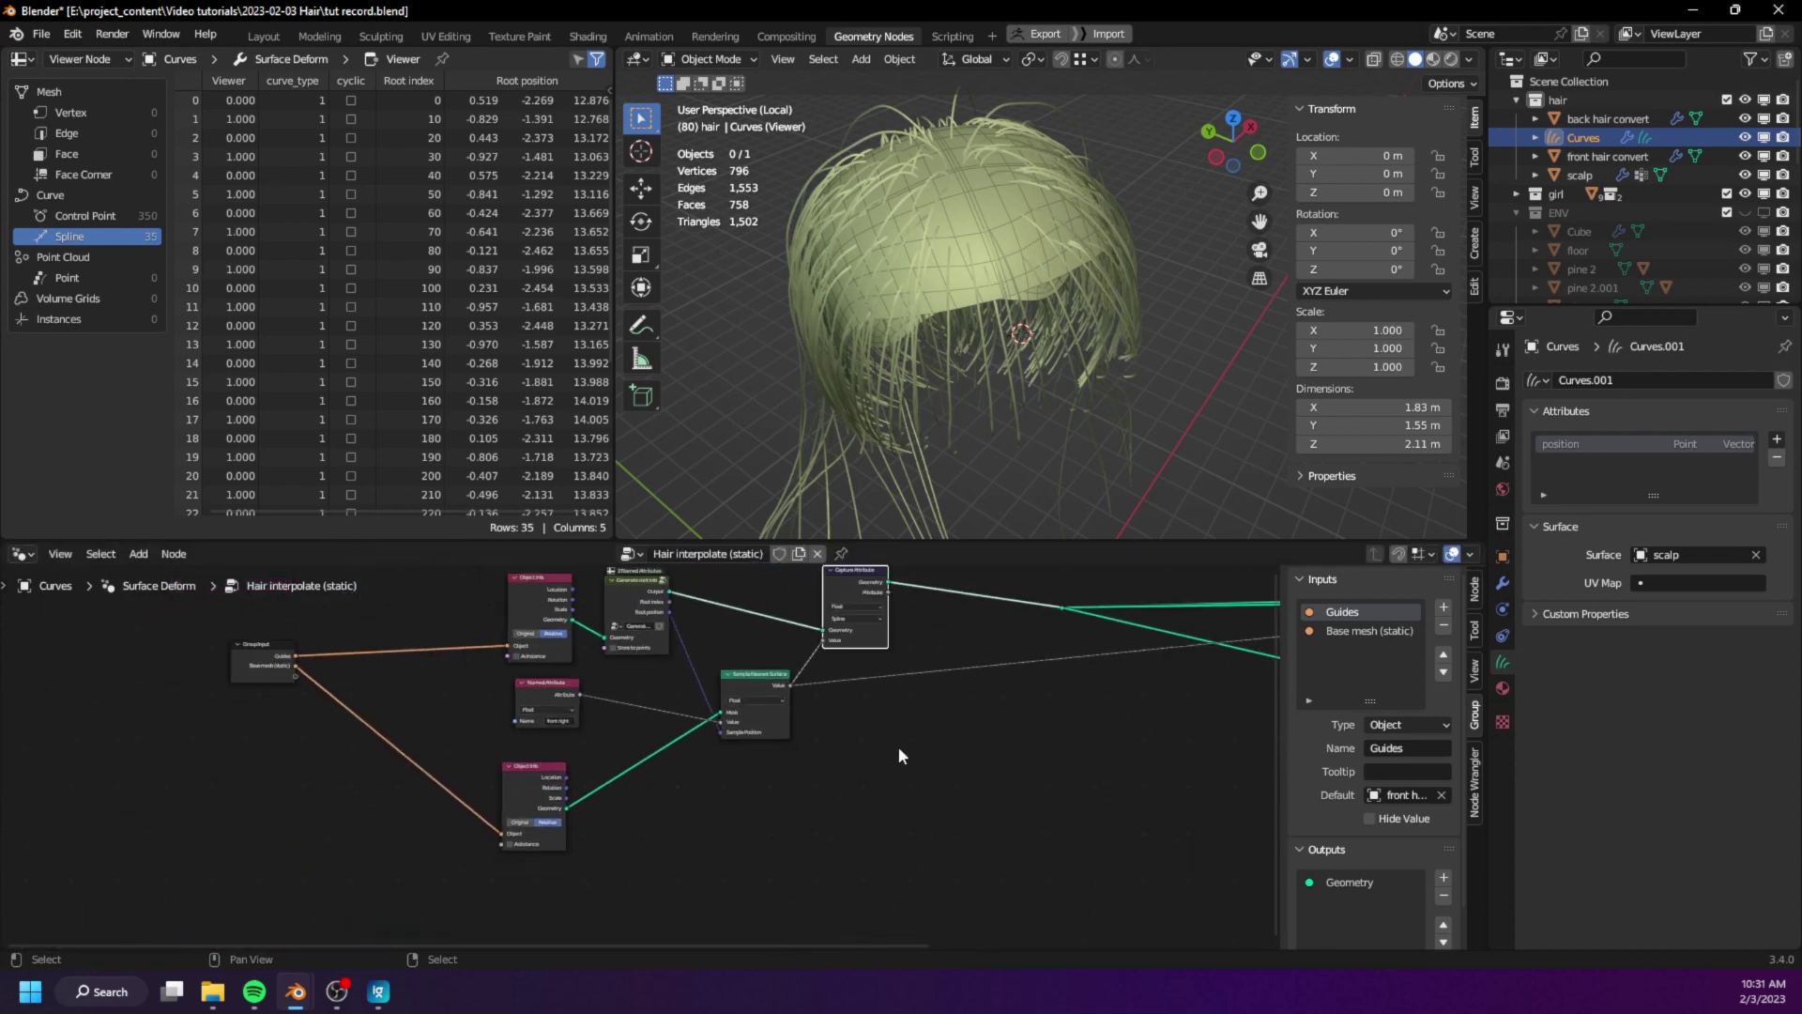
- Shift the nodes from Group Input through Capture Attribute away from the downstream reroute and nudge the Capture Attribute node slightly
left_click_drag(907, 754, 281, 606)
key("g")
left_click(528, 661)
left_click(554, 655)
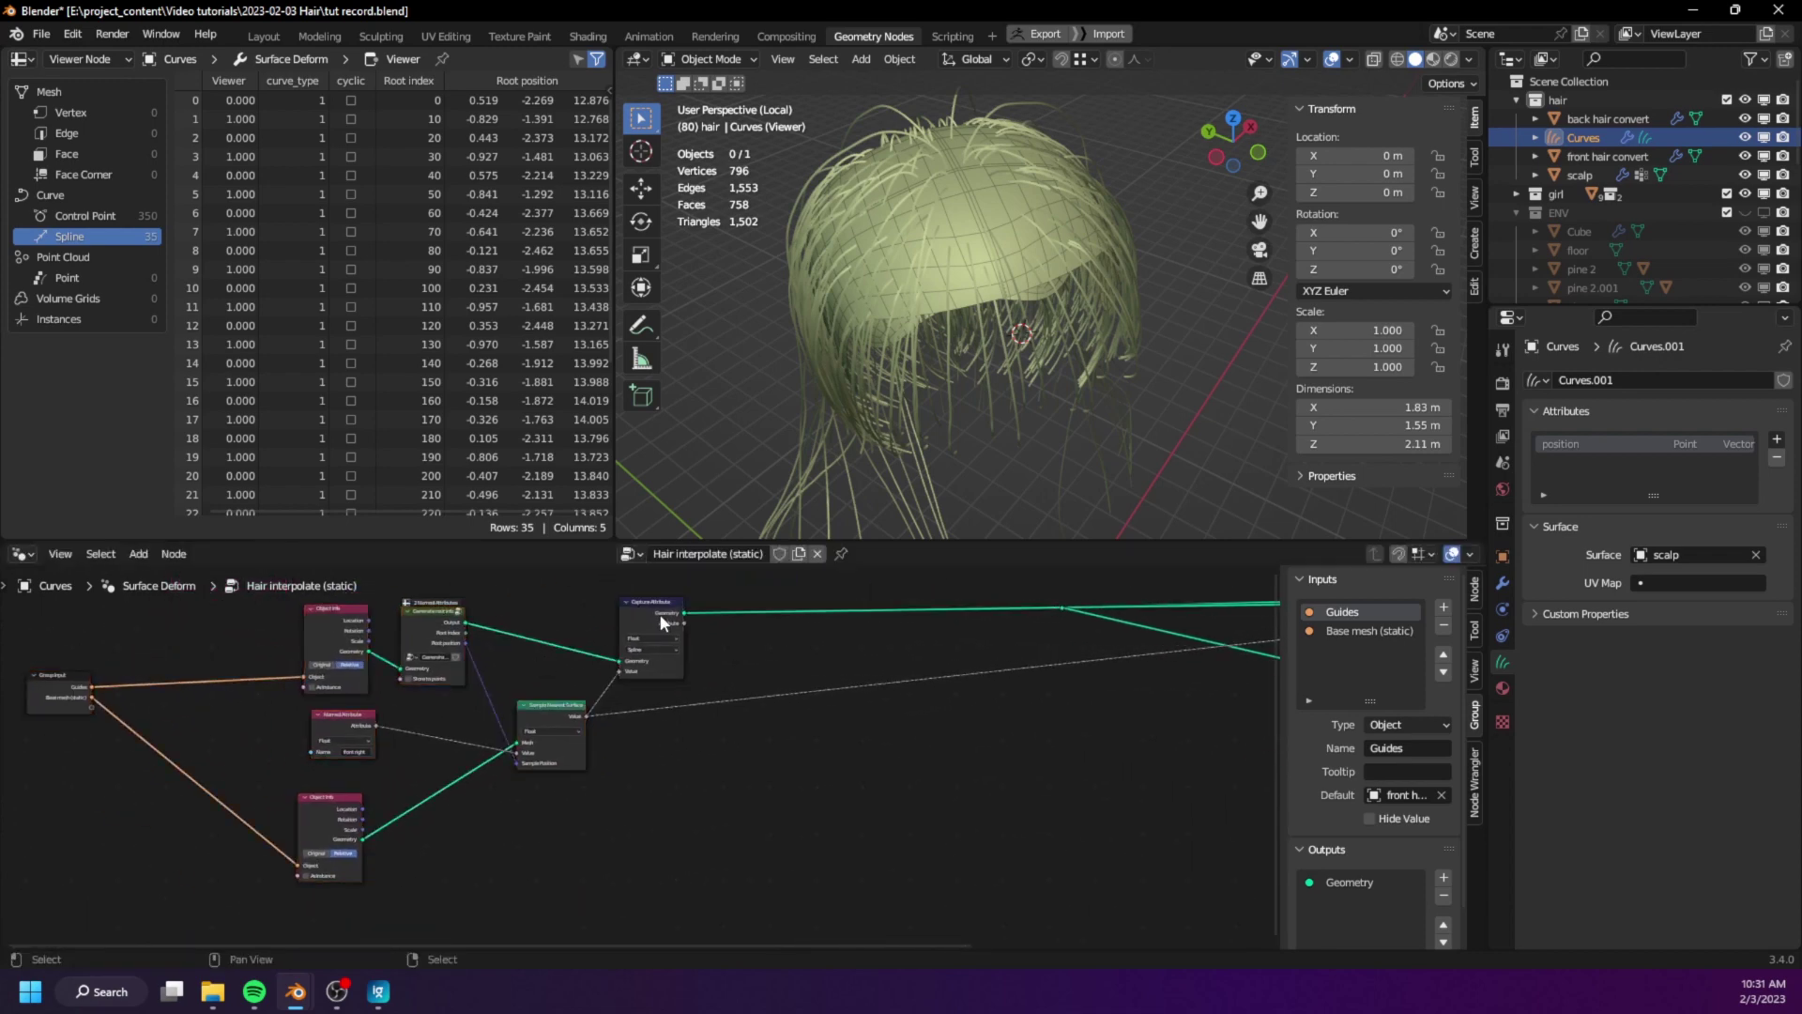
left_click_drag(660, 614, 650, 610)
middle_click_drag(574, 647, 592, 698)
scroll(592, 698, "up", 1)
left_click(558, 776)
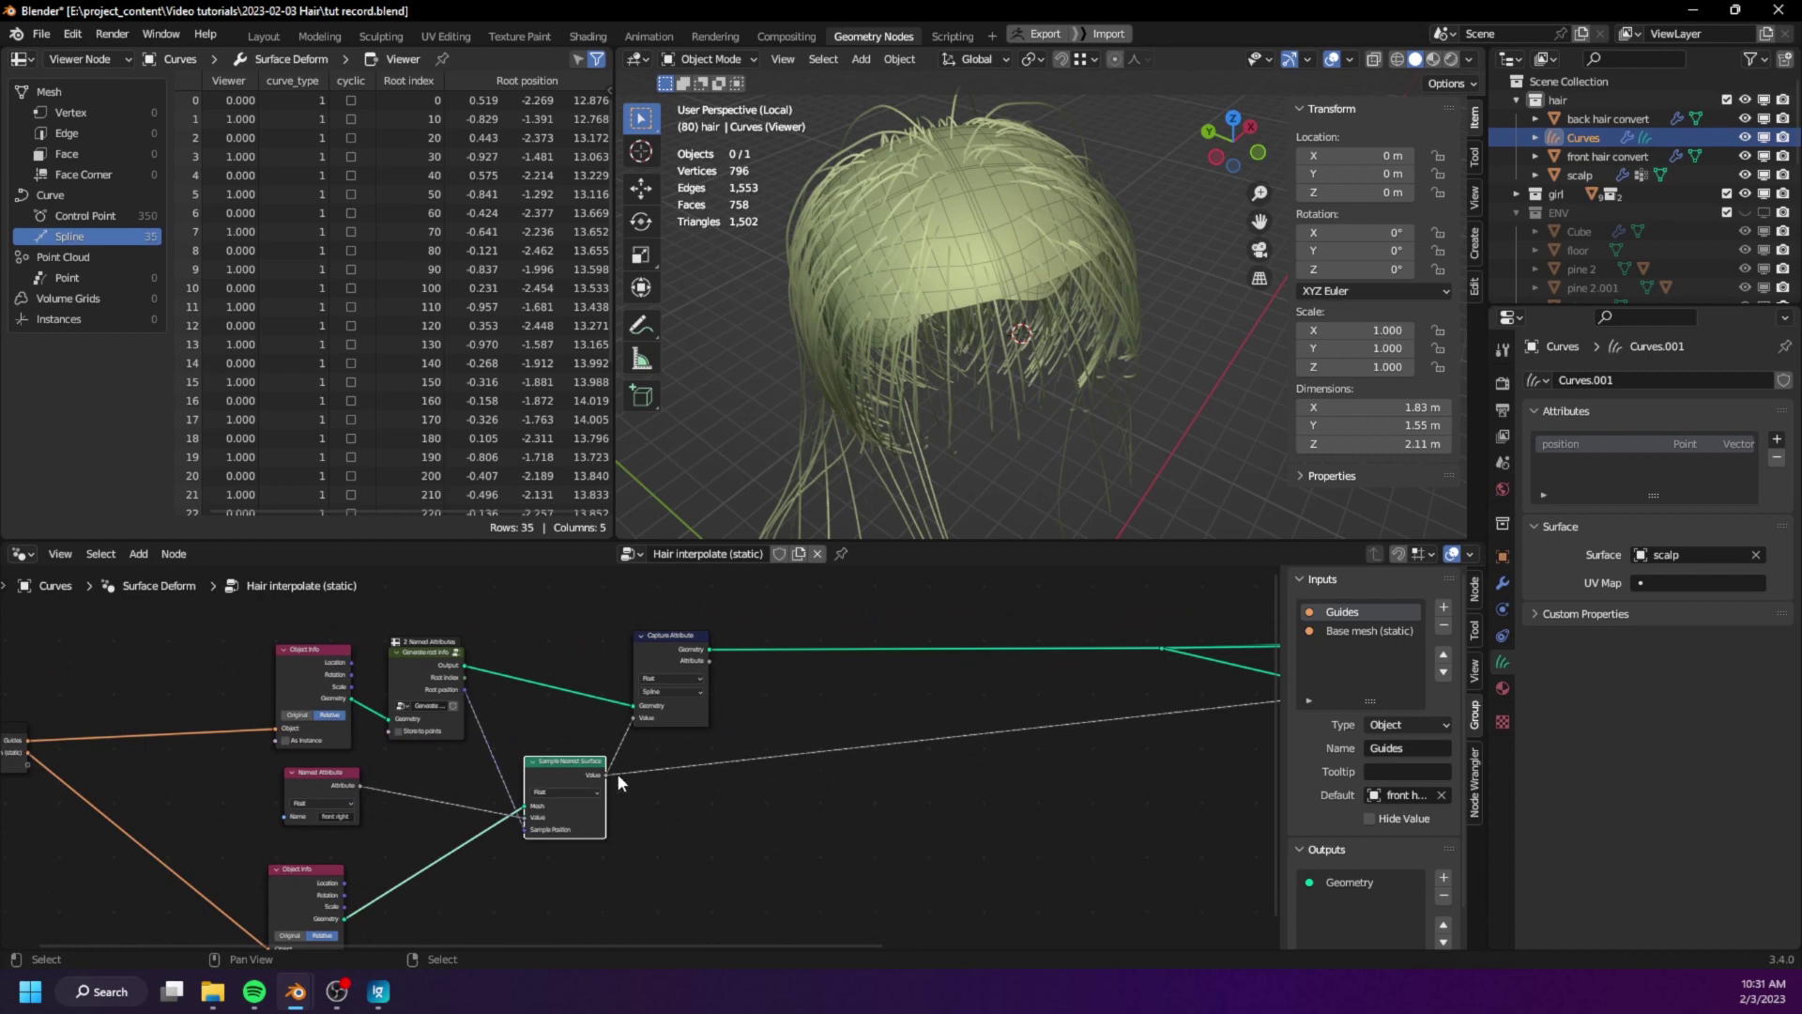
- Add a Greater Than compare node, connect the captured Attribute to its A input, and place it close to the Capture Attribute node
scroll(788, 723, "up", 2)
key("shift+a")
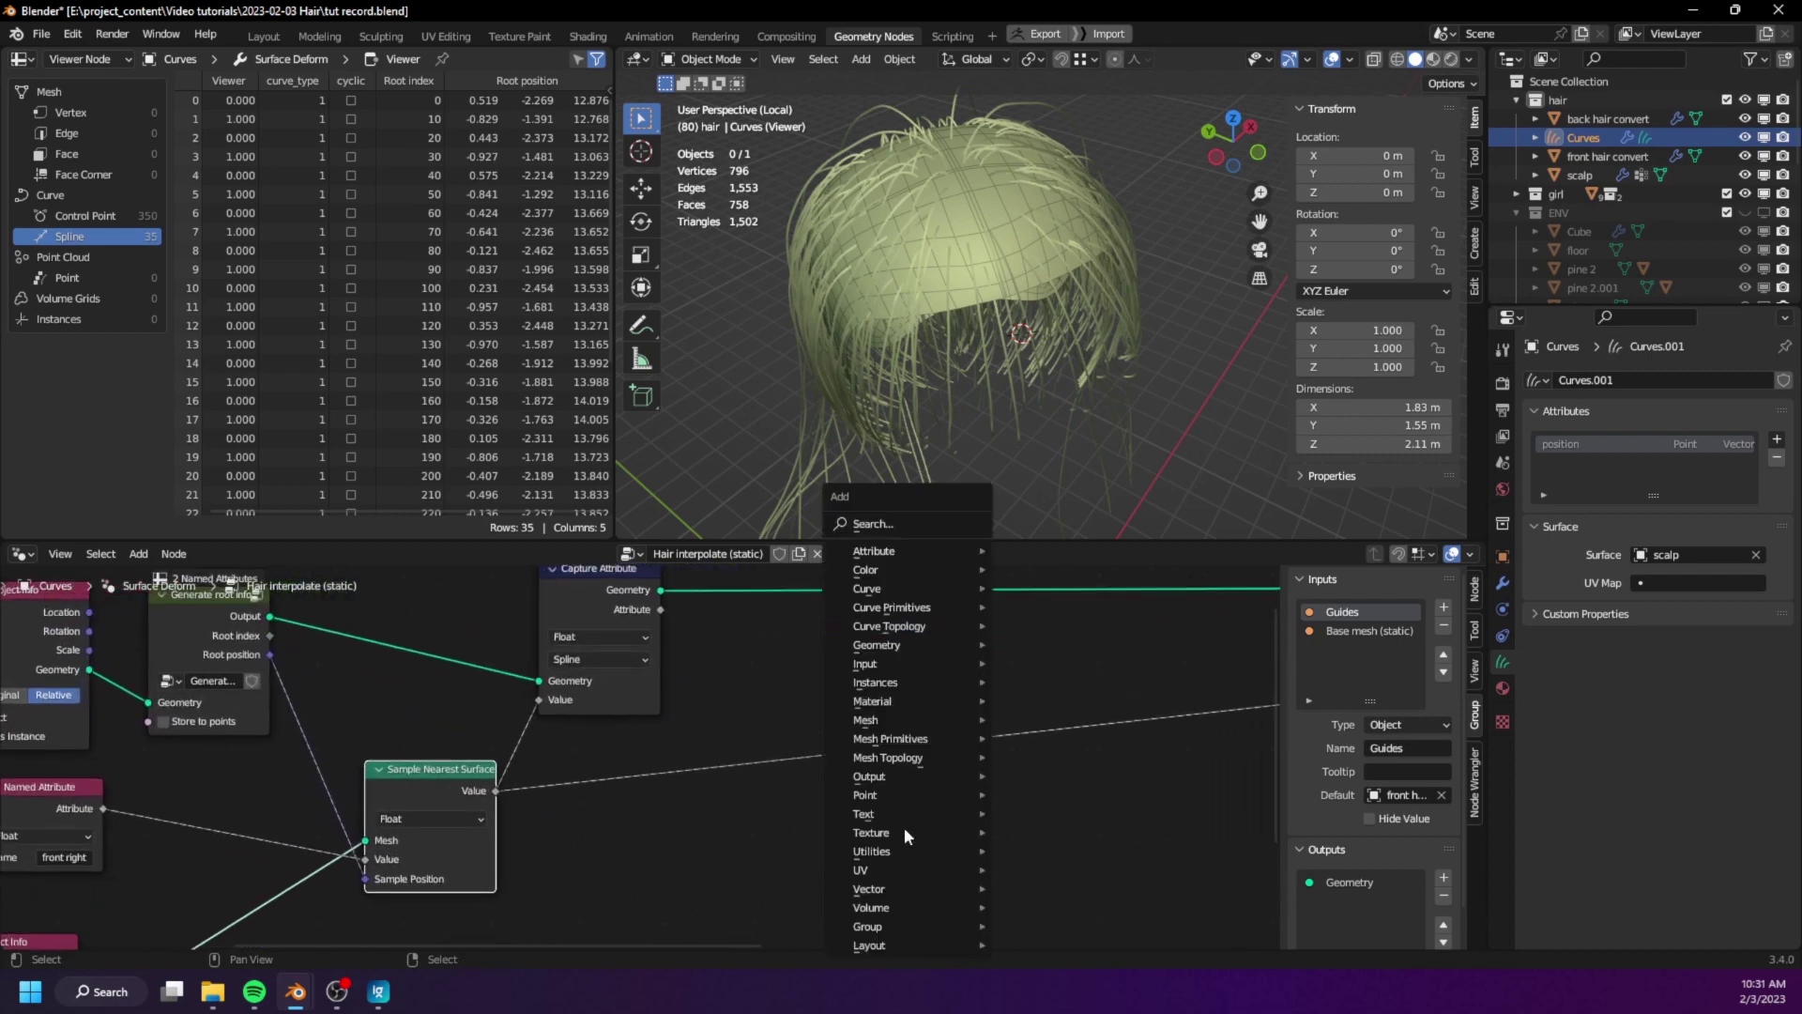
mouse_move(936, 852)
left_click(1070, 664)
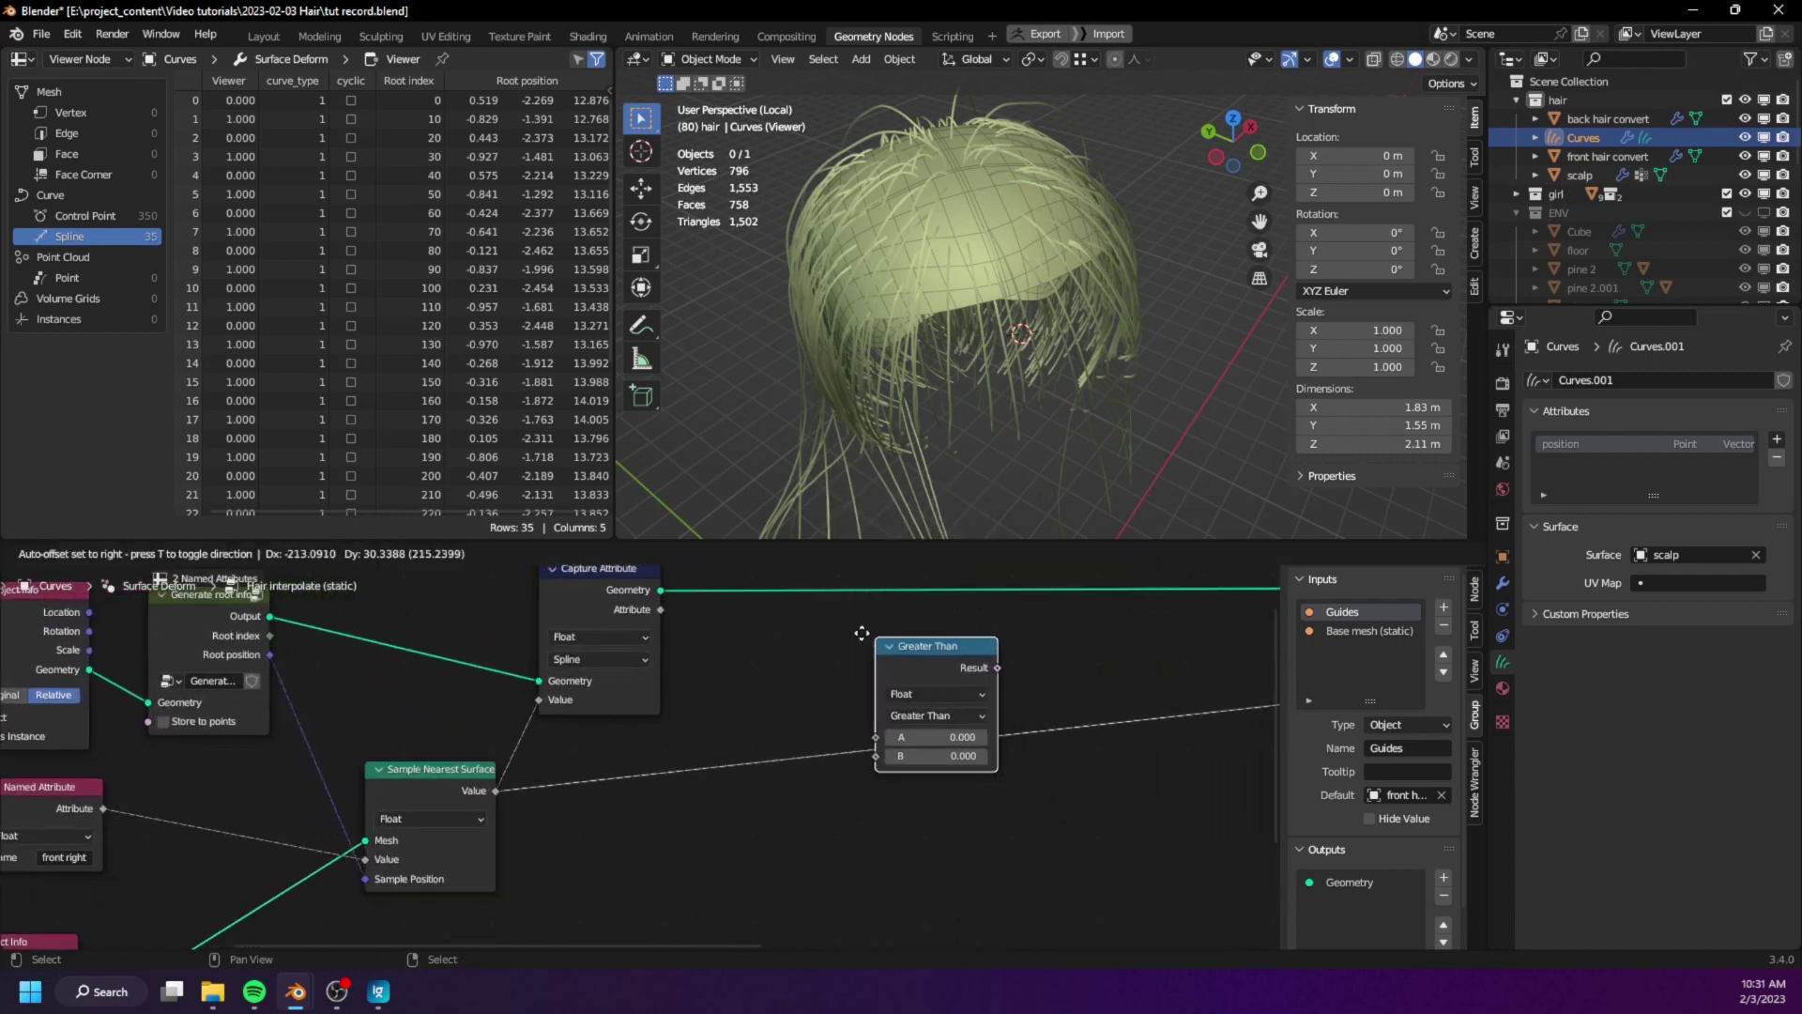
left_click(824, 612)
left_click_drag(661, 610, 841, 717)
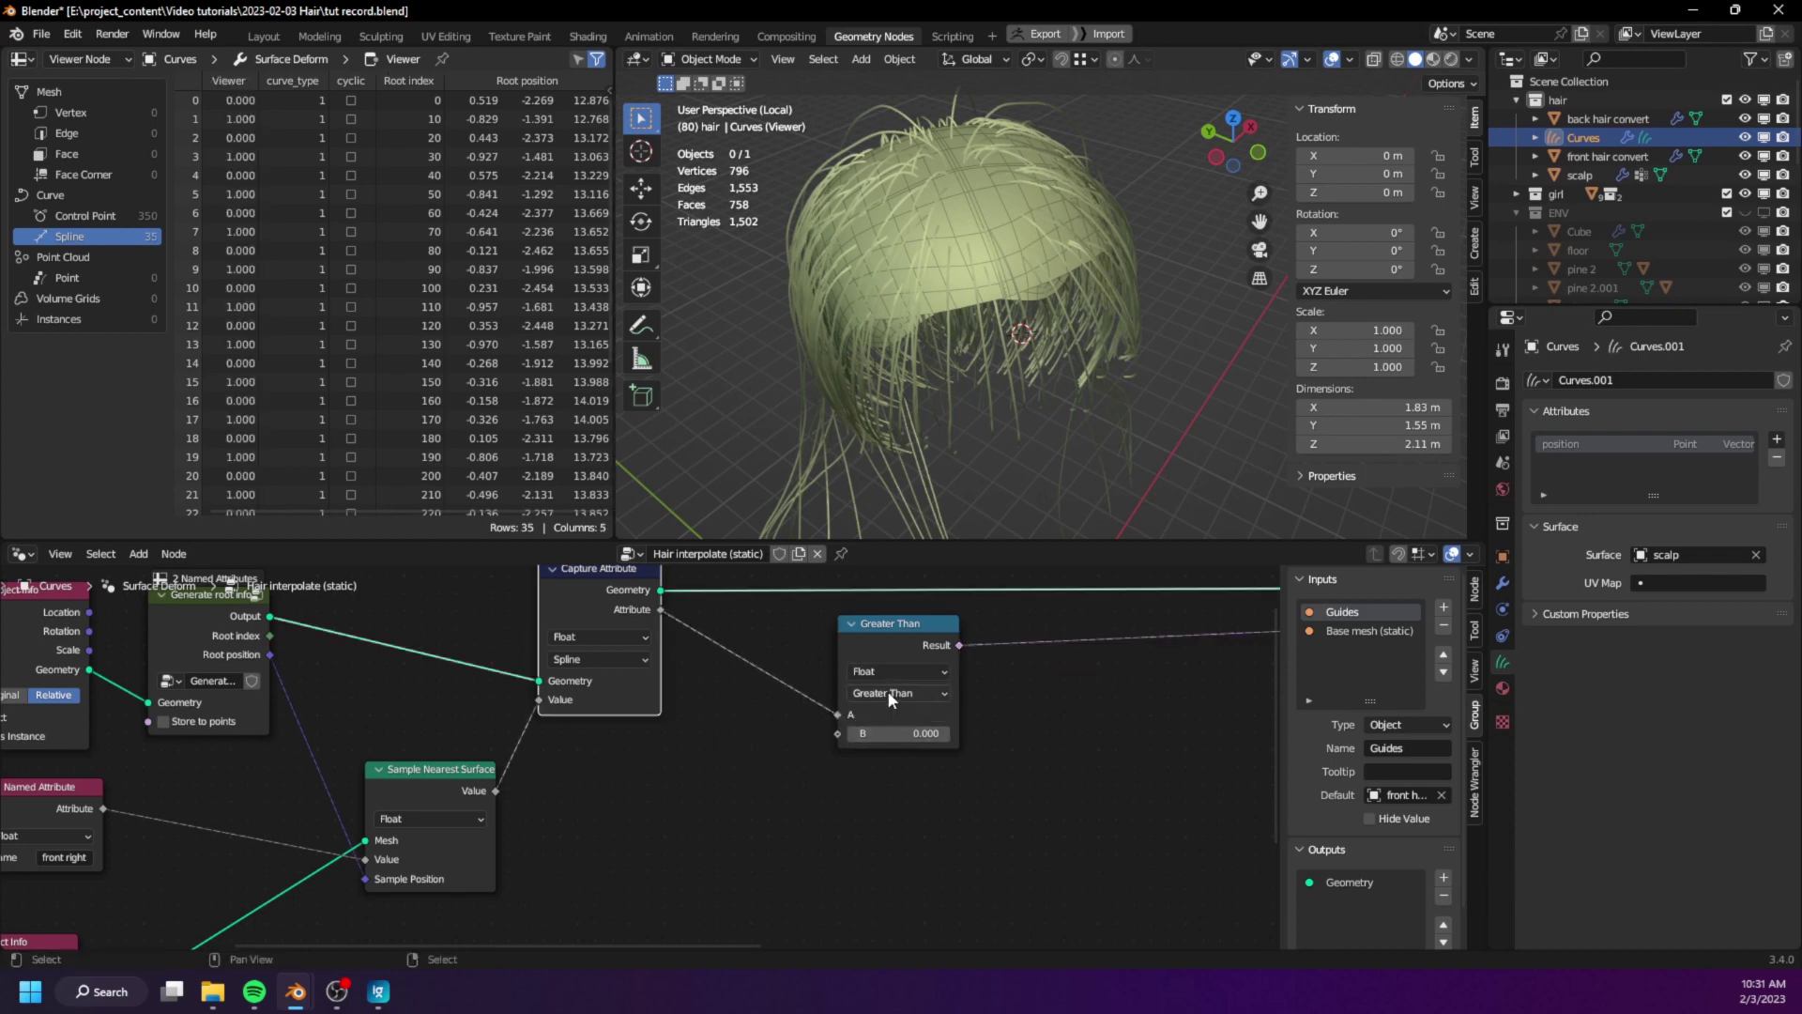
left_click_drag(865, 637, 769, 658)
- Insert a Boolean Math node on the Greater Than Result link, set its operation to Not, and move it closer to the compare node
key("shift+a")
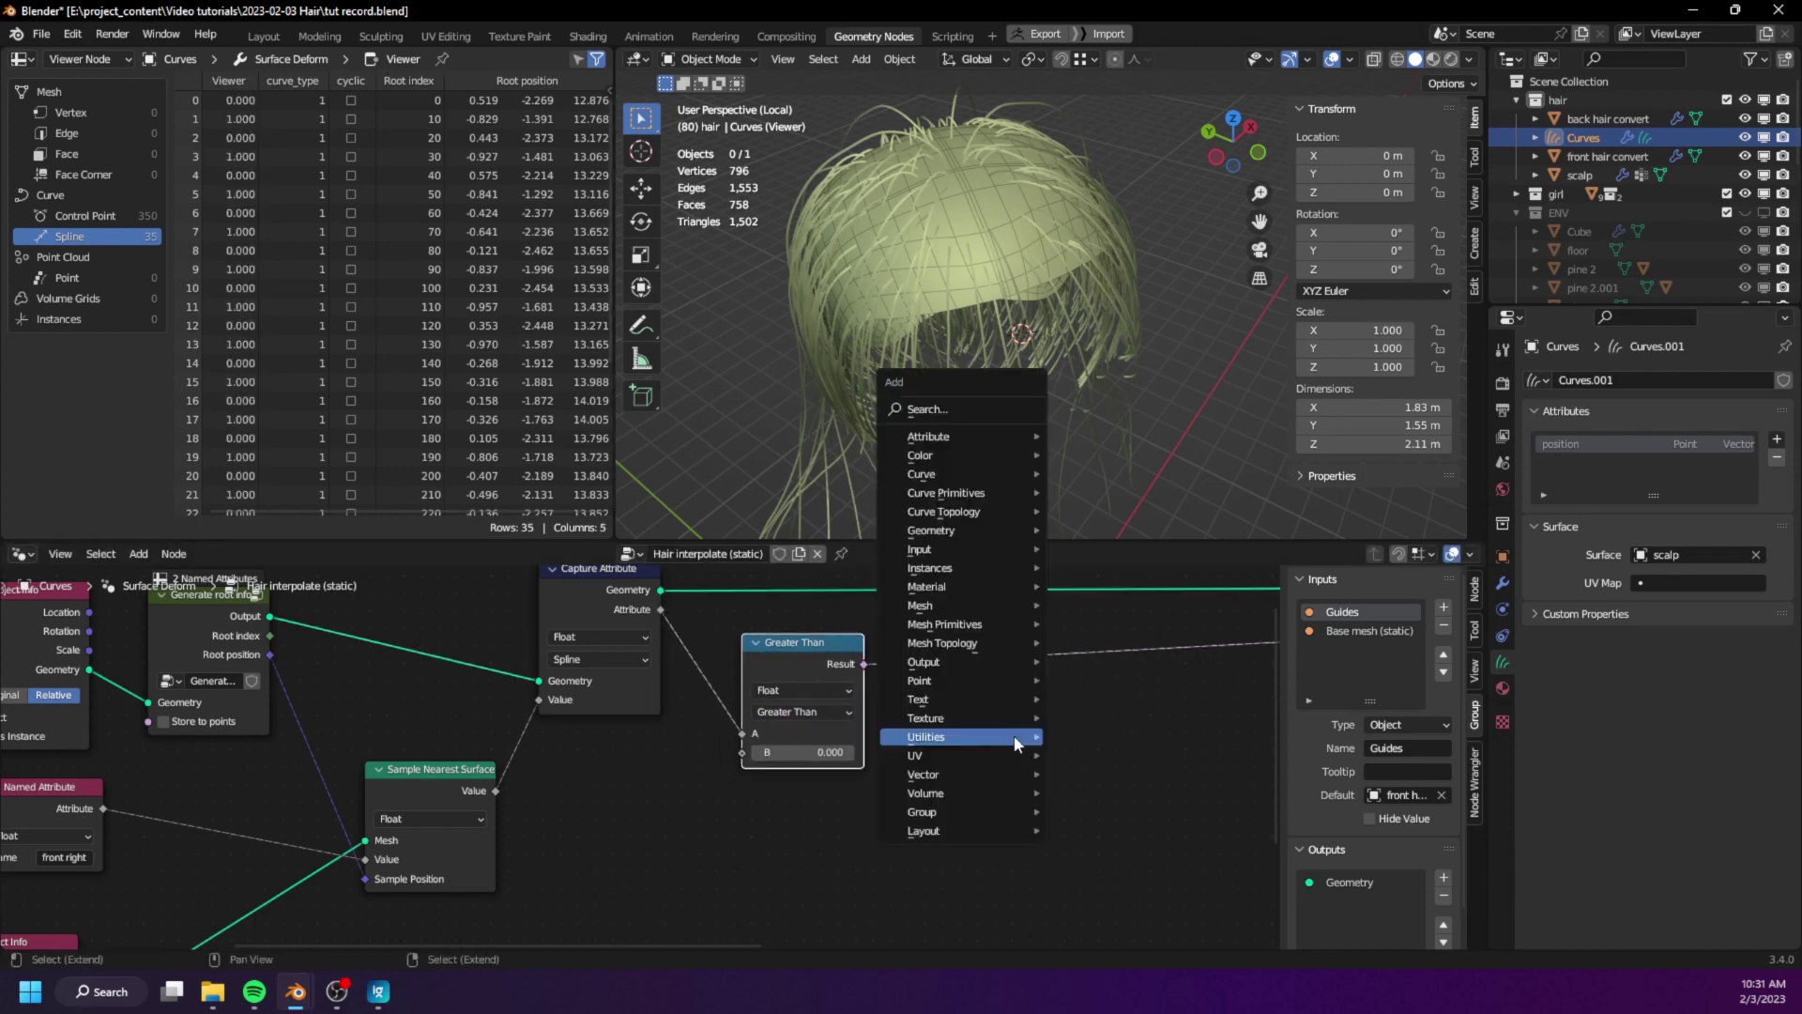
mouse_move(1017, 744)
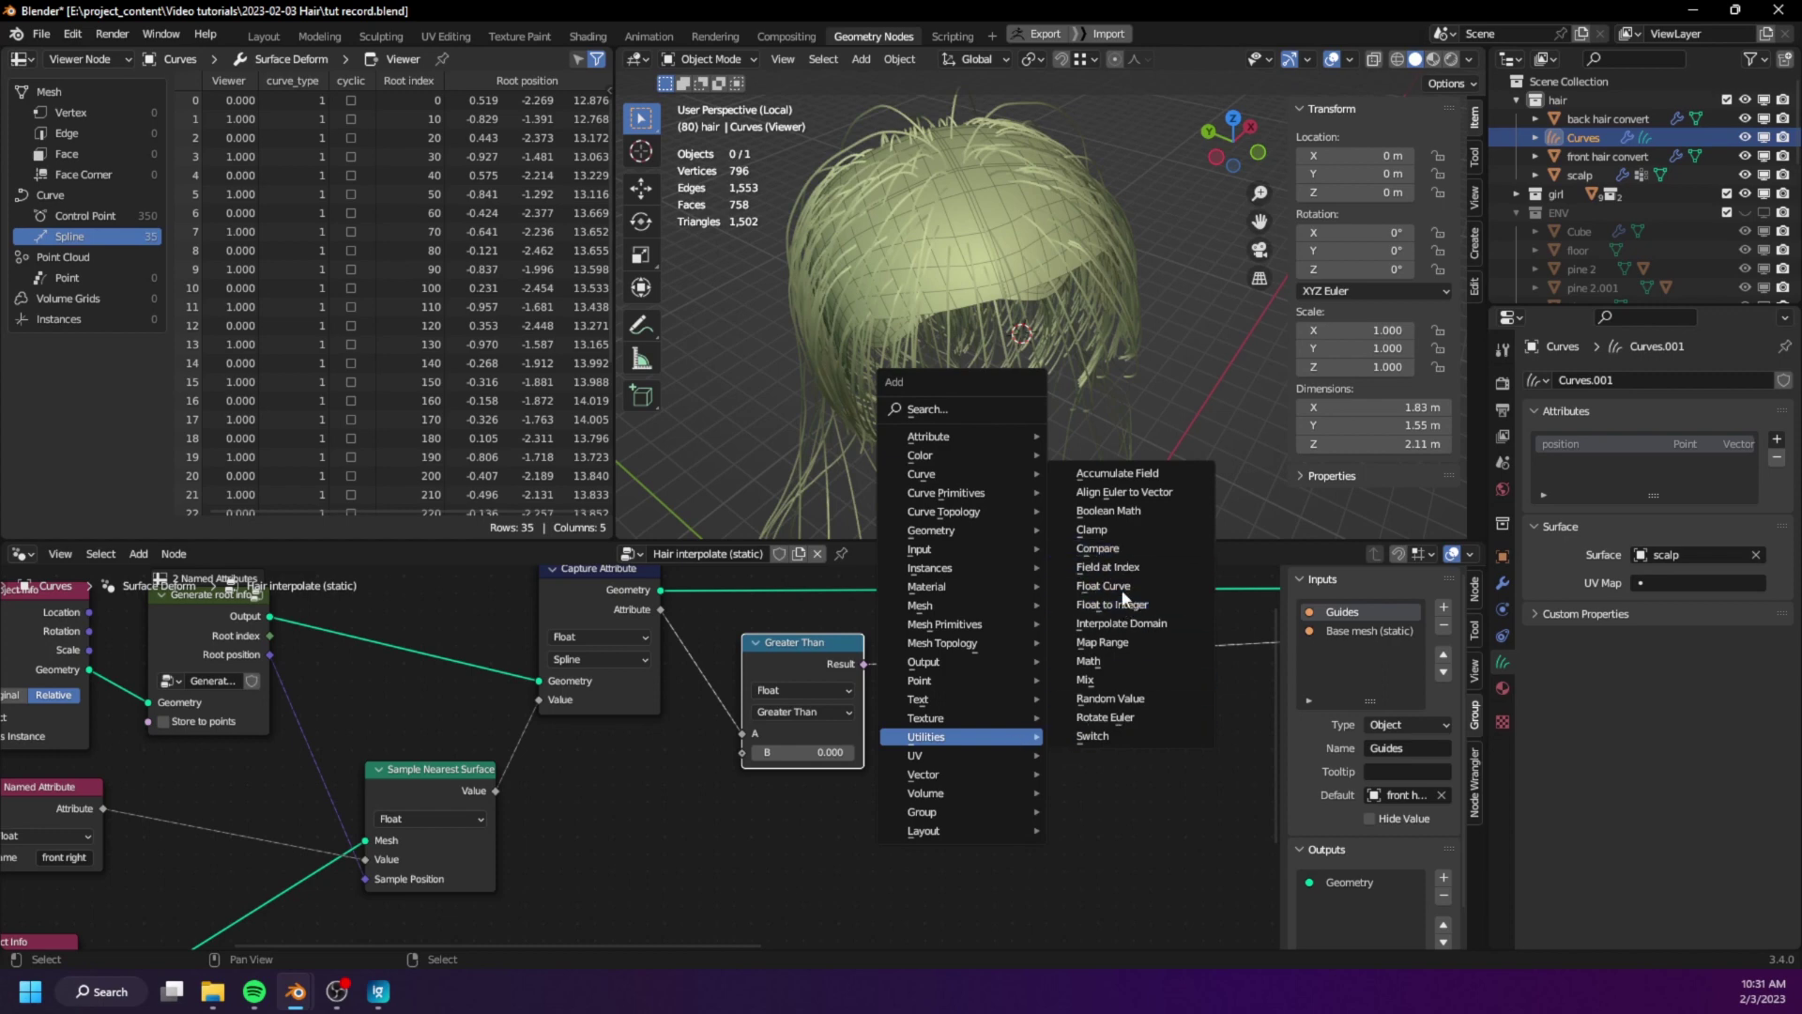
left_click(1108, 510)
left_click(981, 672)
left_click(993, 701)
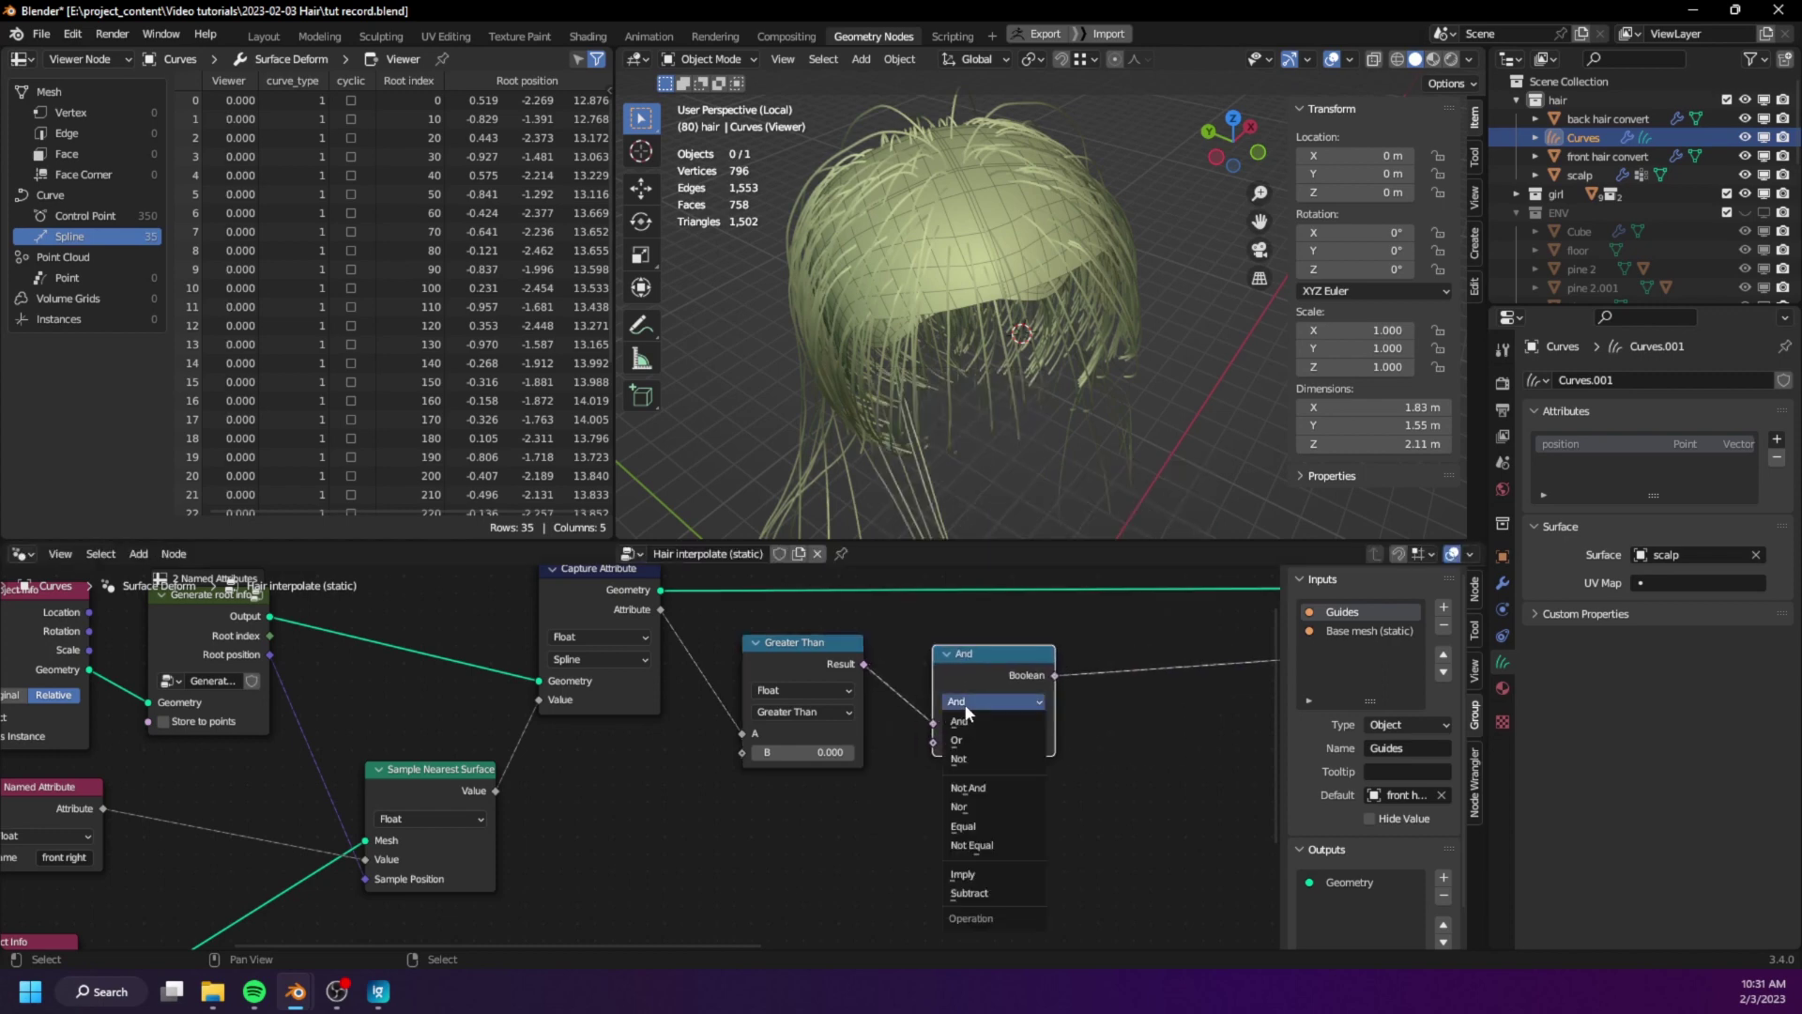
left_click(972, 759)
left_click_drag(963, 658, 923, 649)
- Insert a Delete Geometry node after Capture Attribute, connect the Not output to its Selection, and set its domain to Spline
middle_click_drag(1095, 777, 845, 699)
key("shift+a")
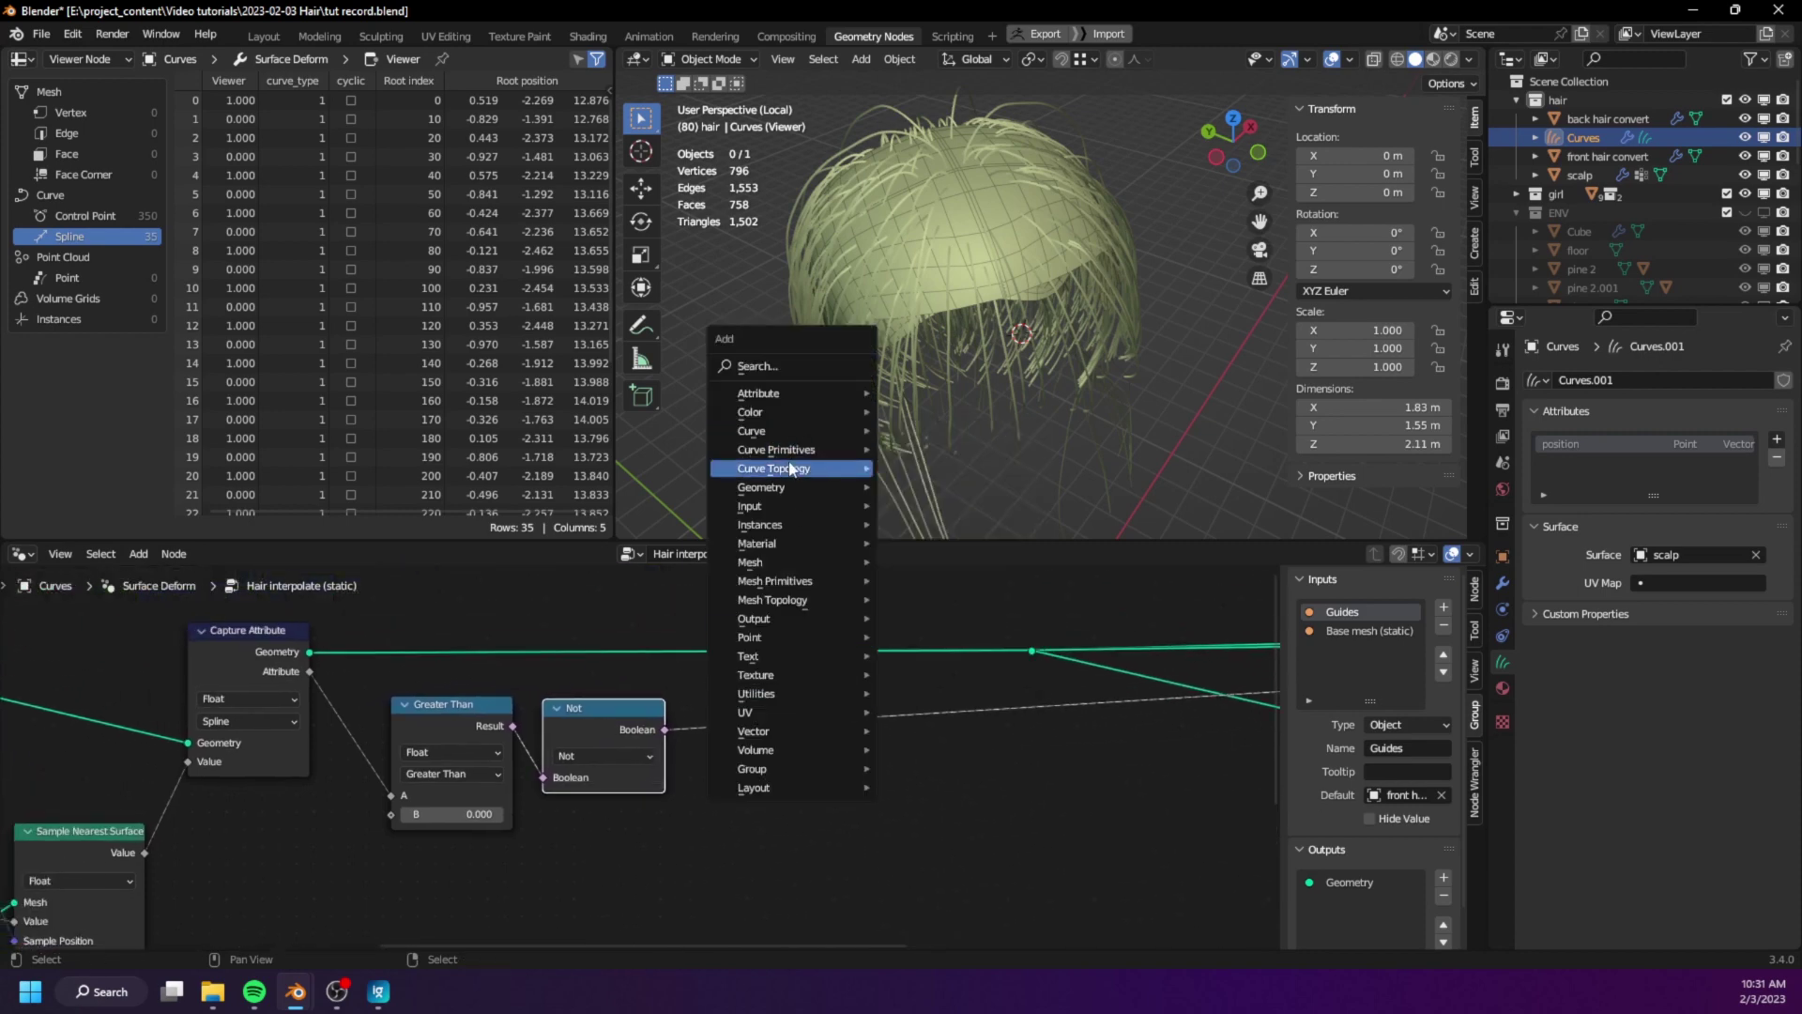
mouse_move(799, 490)
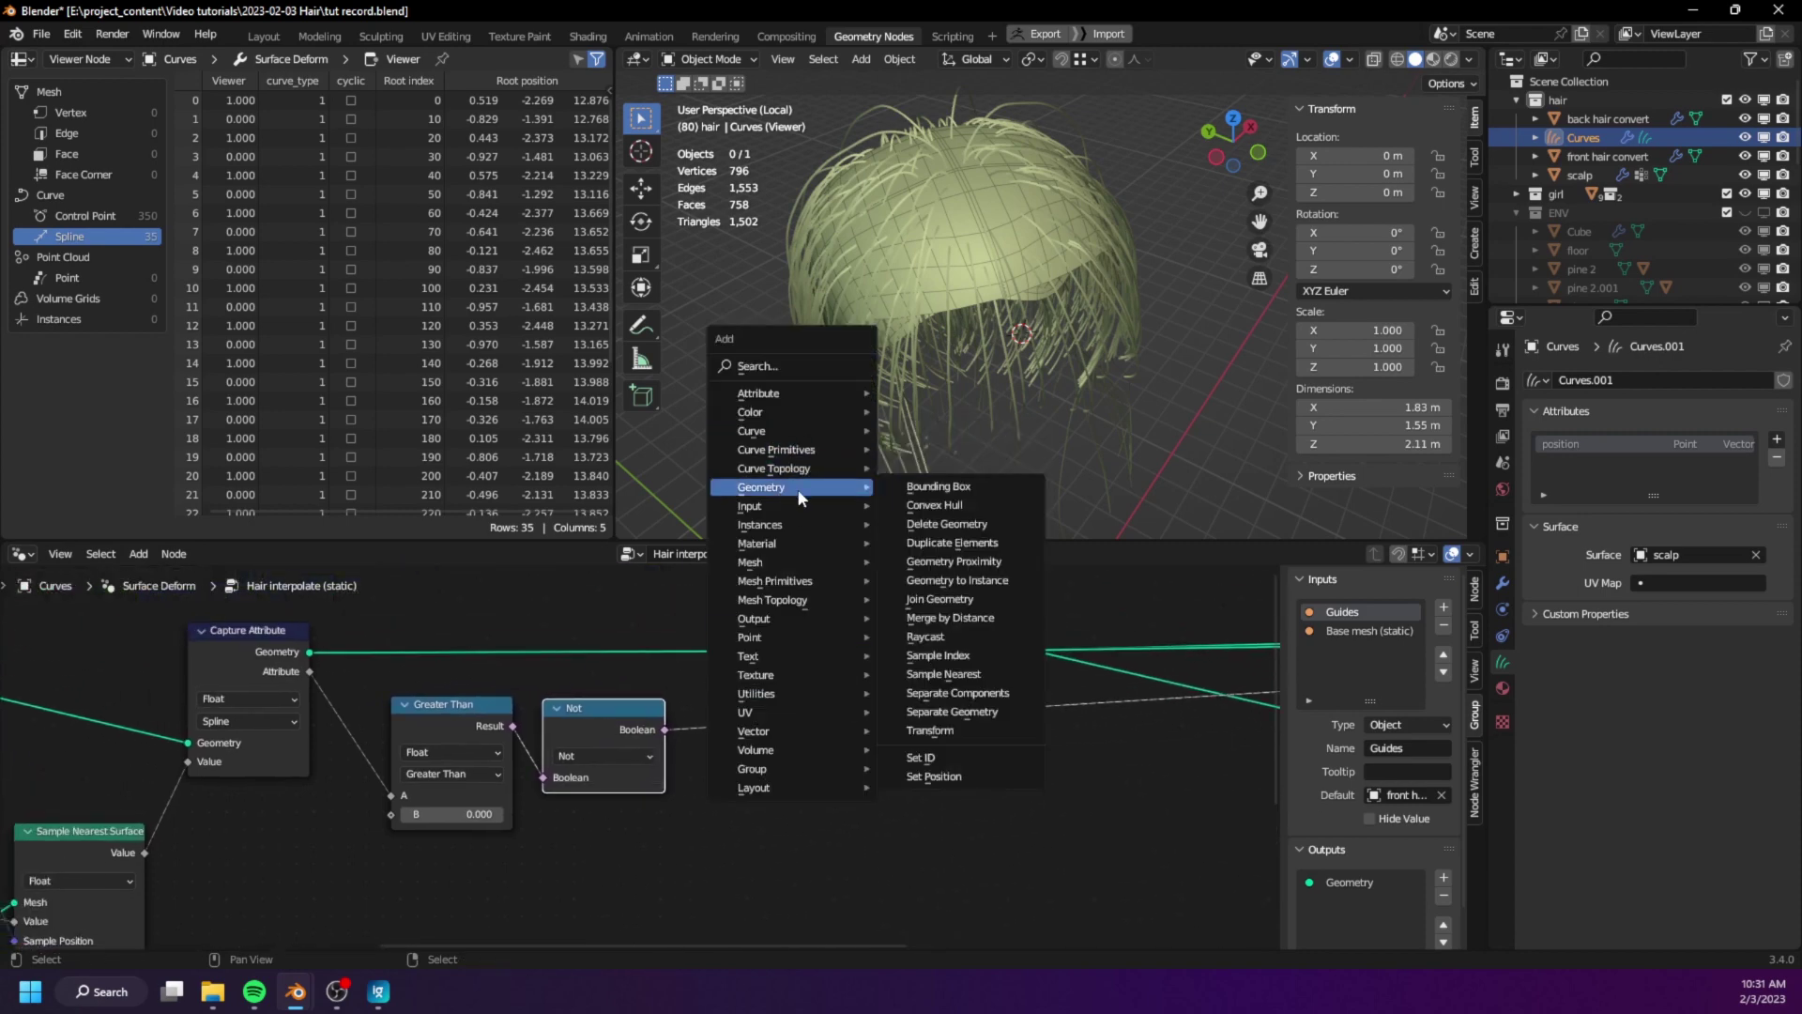
left_click(942, 532)
left_click(811, 615)
middle_click_drag(751, 709, 806, 670)
left_click_drag(719, 691, 879, 688)
left_click(912, 623)
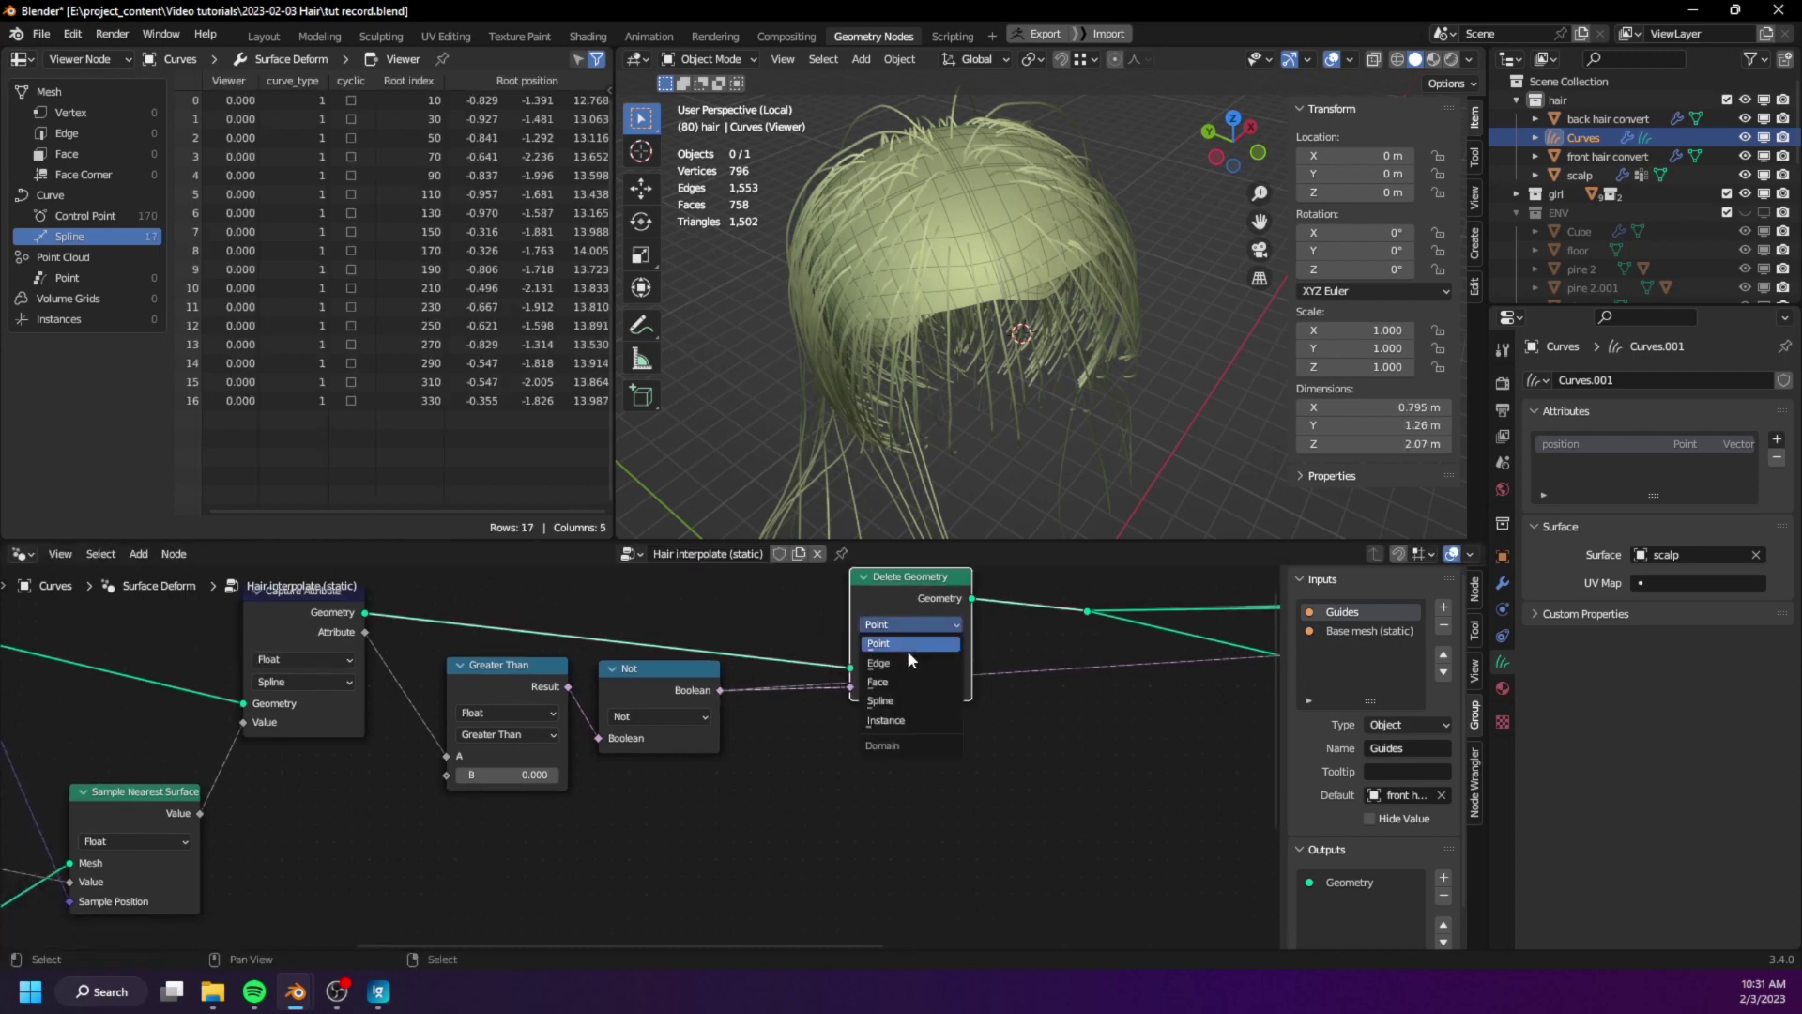
left_click(899, 701)
- Inspect the guide curves kept by Delete Geometry in isolation, and on the full character with viewport overlays shown
middle_click_drag(958, 673, 946, 724)
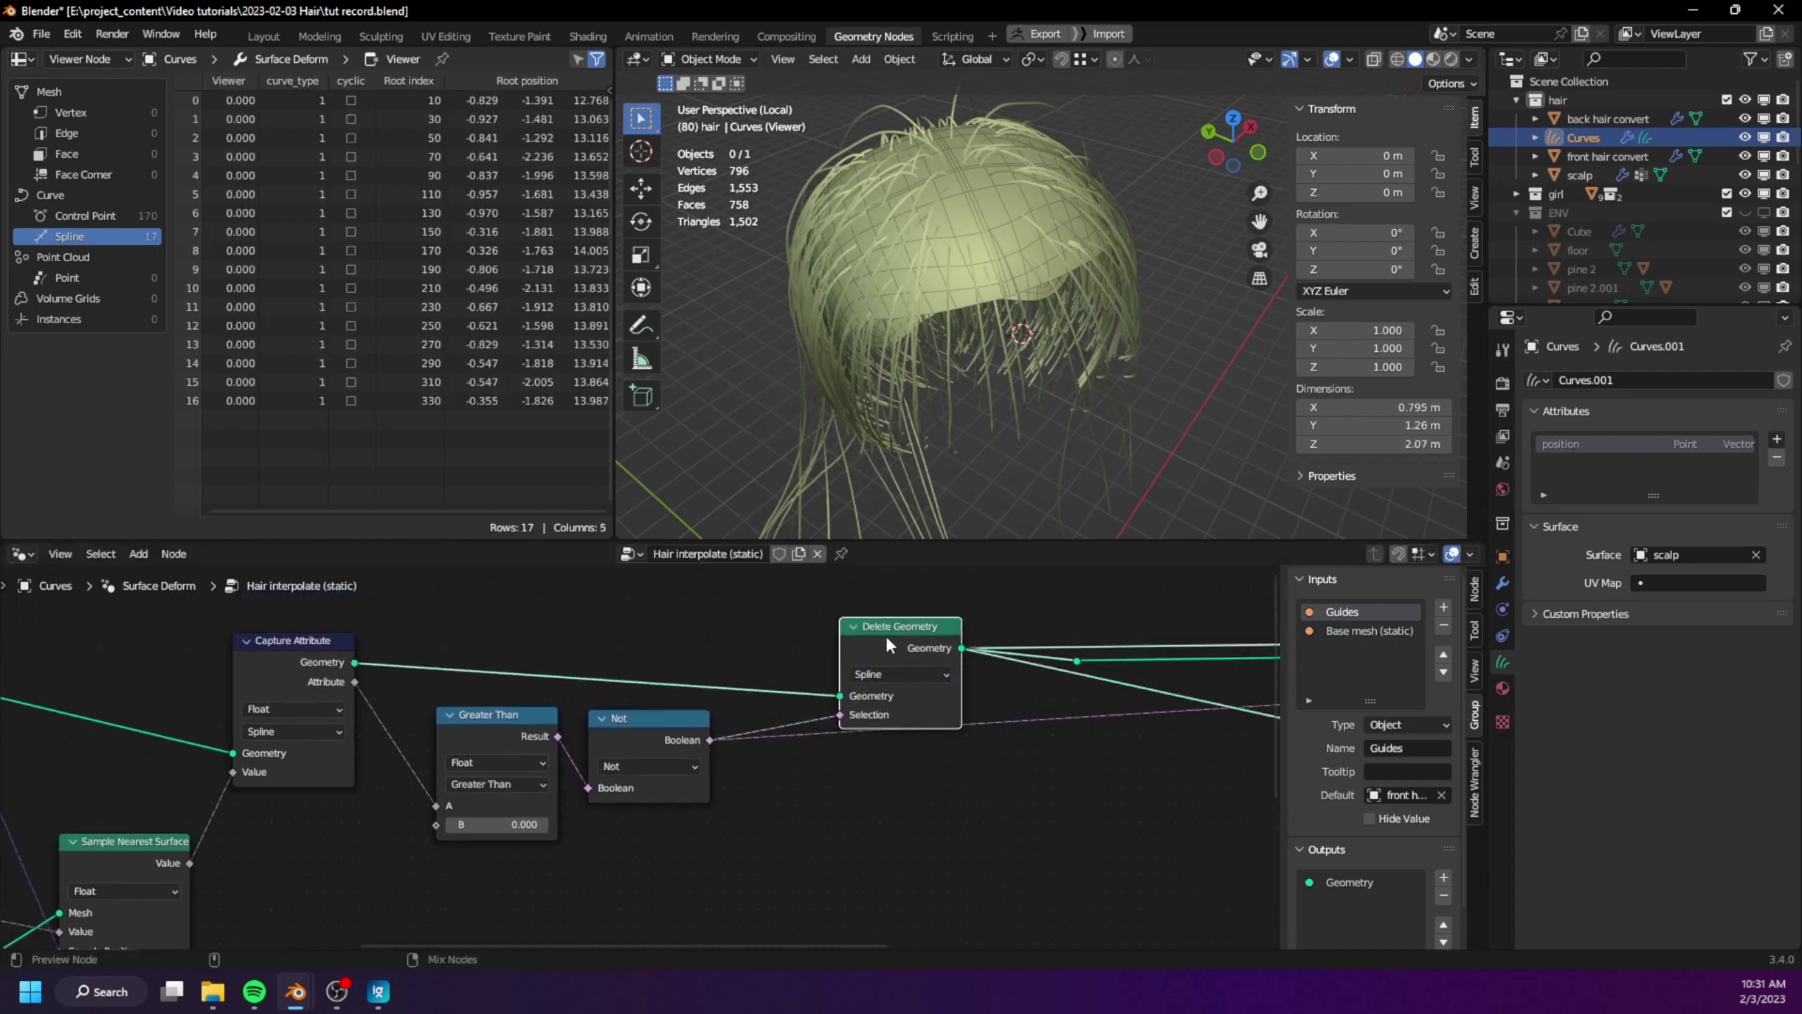
key("KP_Divide")
middle_click_drag(962, 342, 1029, 325)
key("KP_Divide")
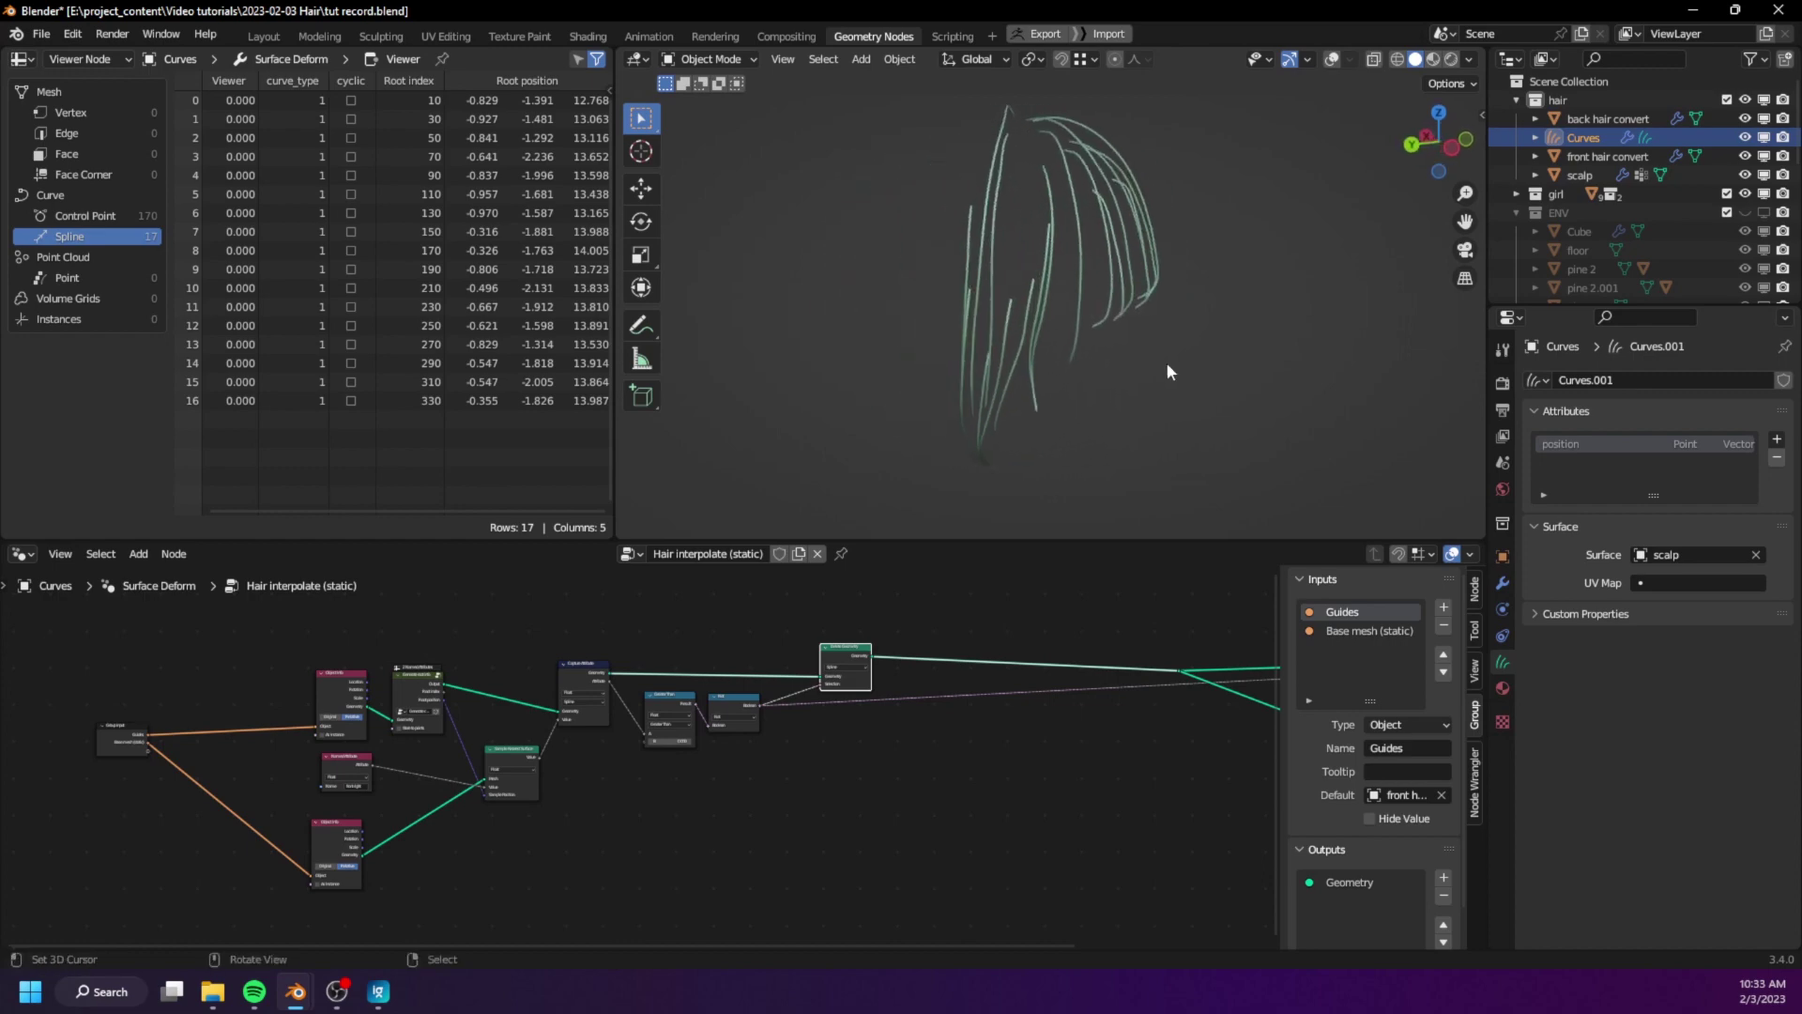
key("KP_Divide")
key("shift+alt+z")
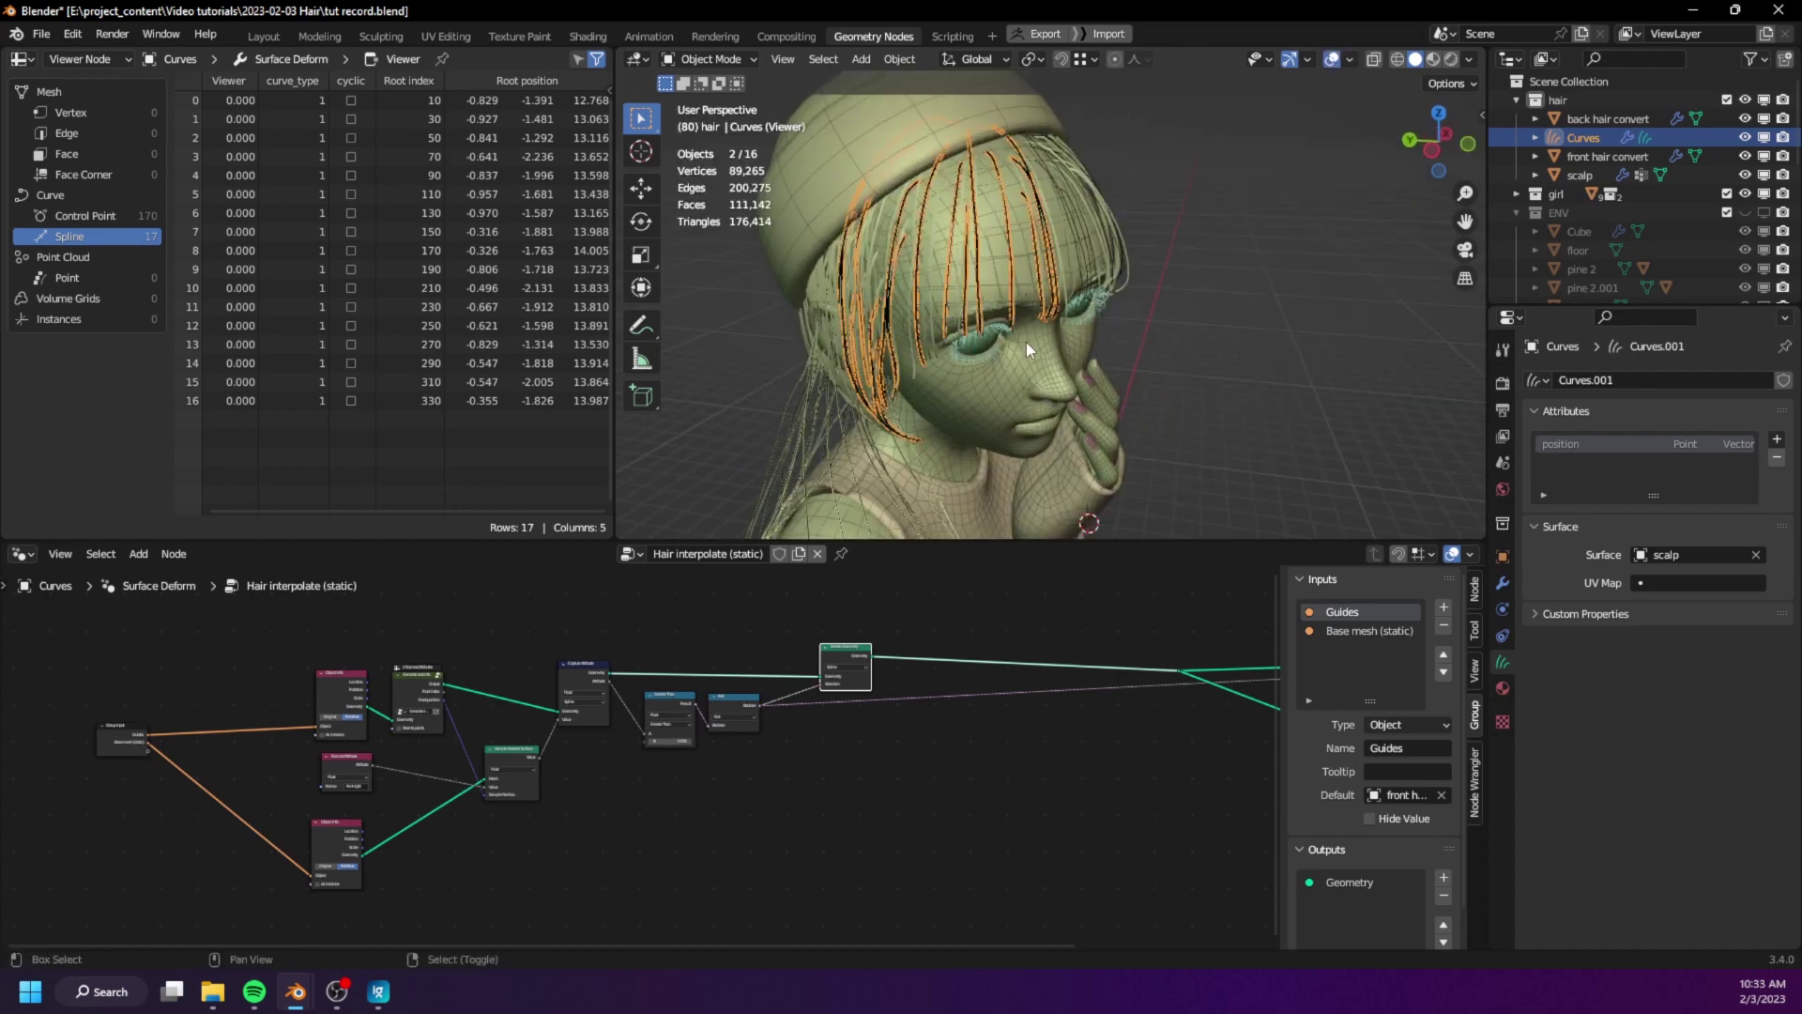